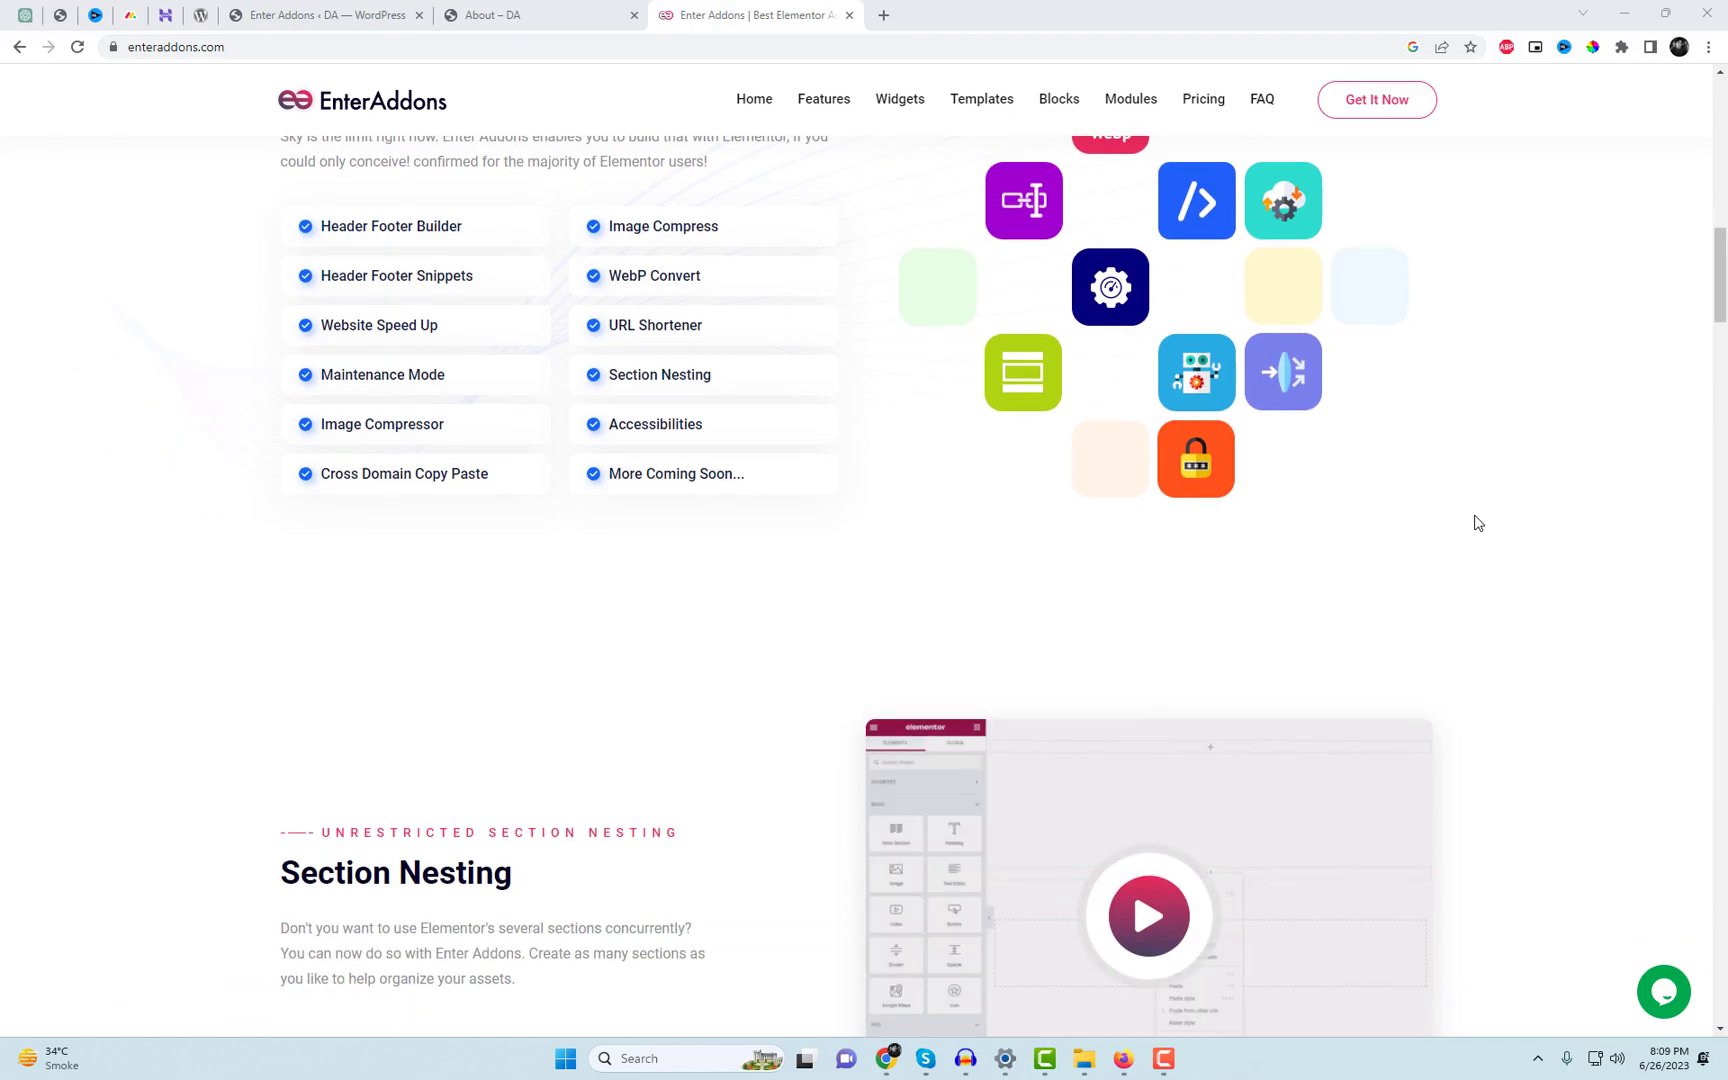
Look through the Enter Addons homepage, covering its features, ready templates and widgets sections.
{"action": "scroll", "coordinate": [1474, 522], "scroll_direction": "down", "scroll_amount": 11}
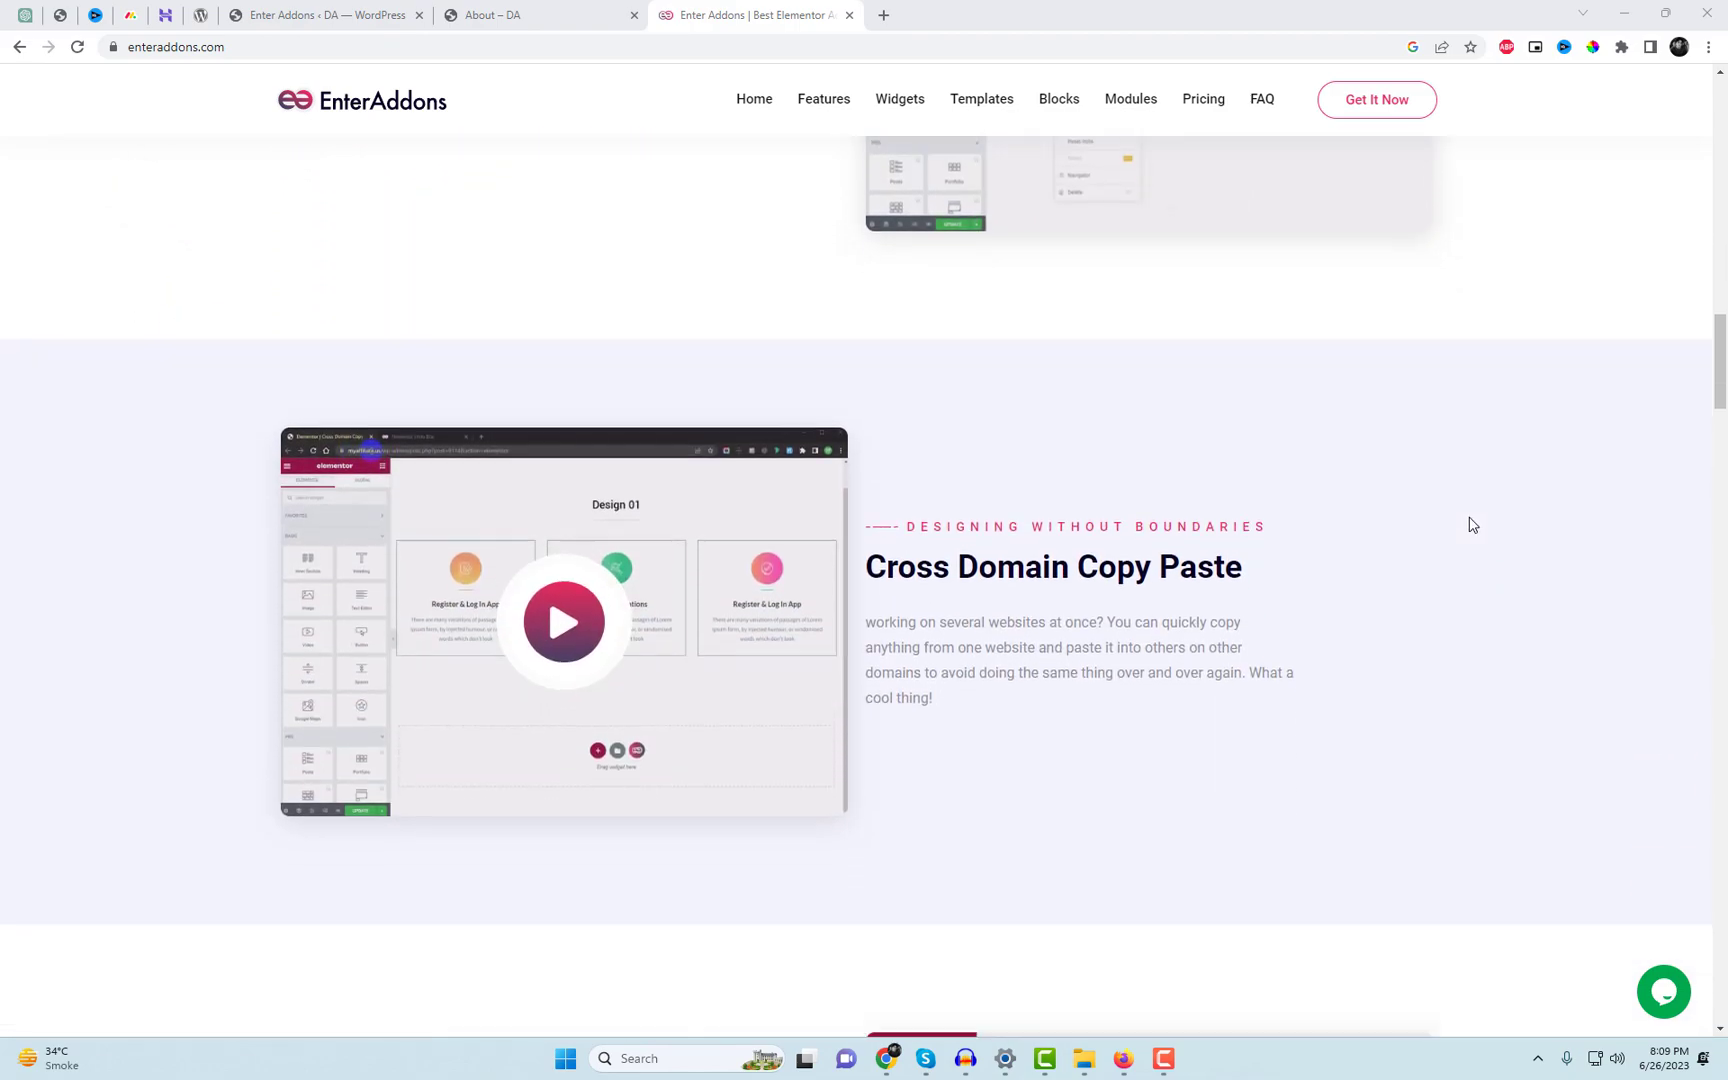
{"action": "scroll", "coordinate": [1470, 524], "scroll_direction": "down", "scroll_amount": 9}
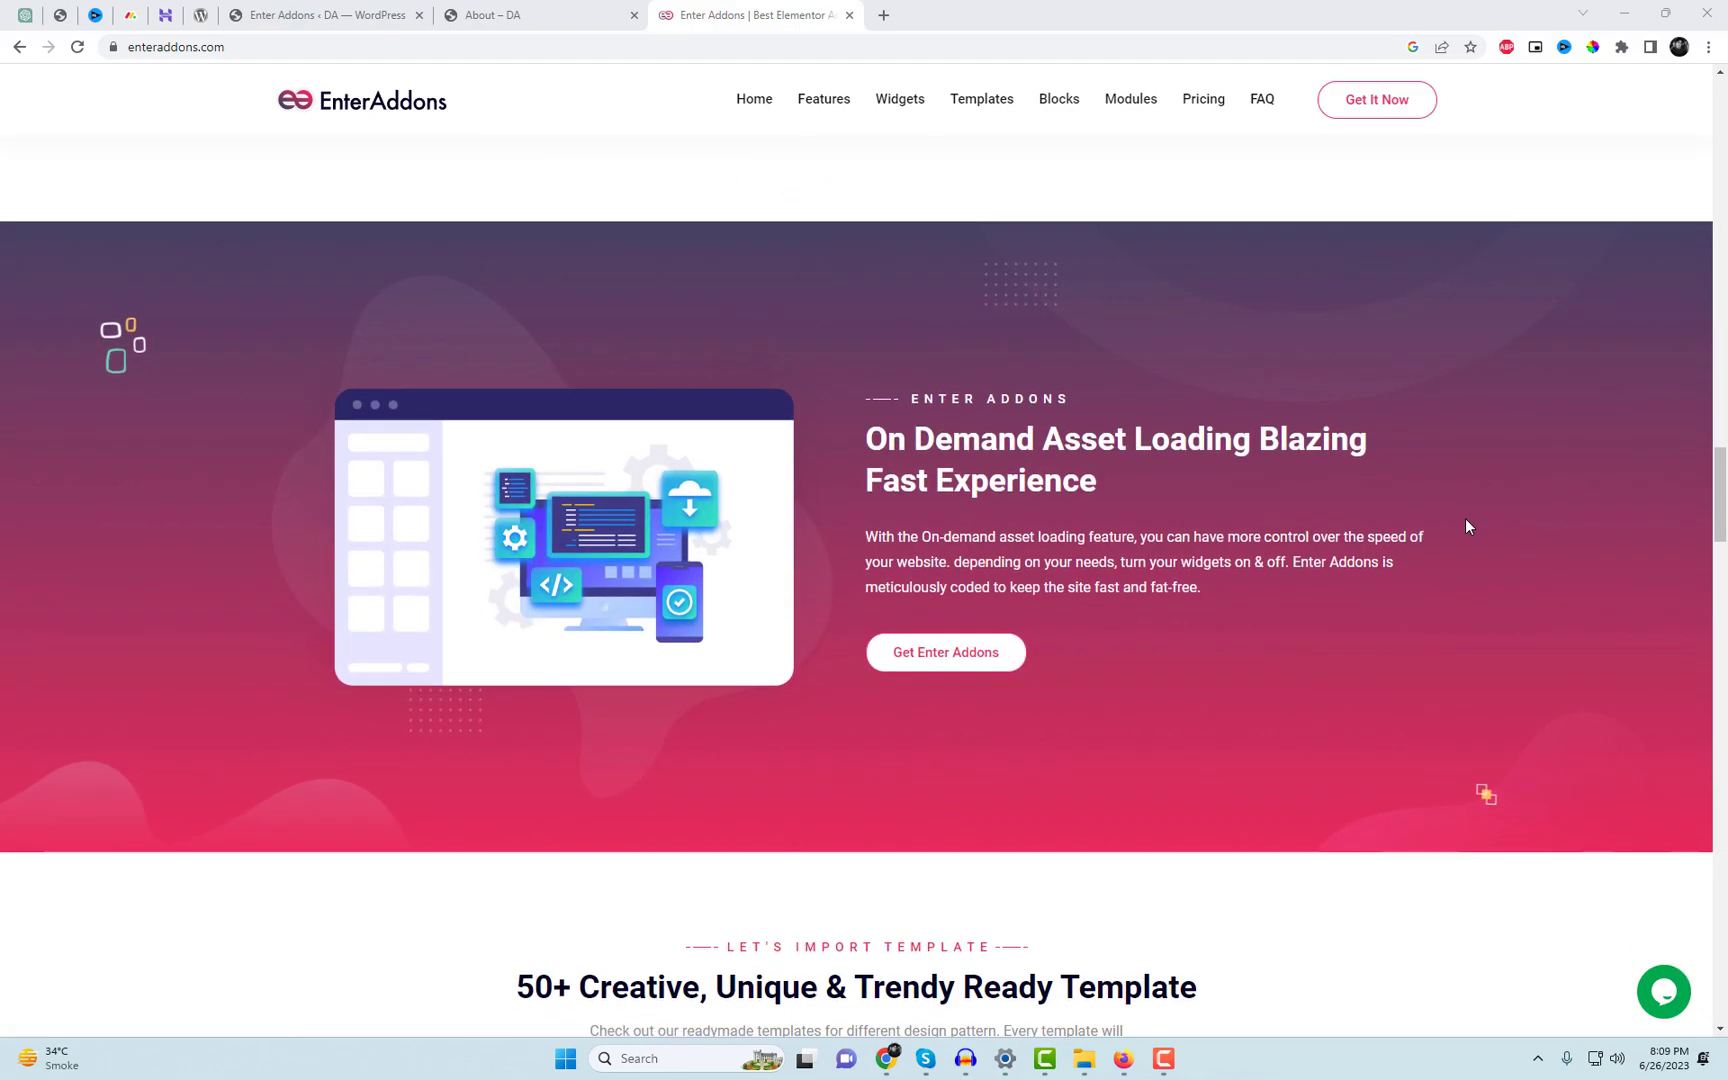
{"action": "scroll", "coordinate": [1466, 527], "scroll_direction": "down", "scroll_amount": 2}
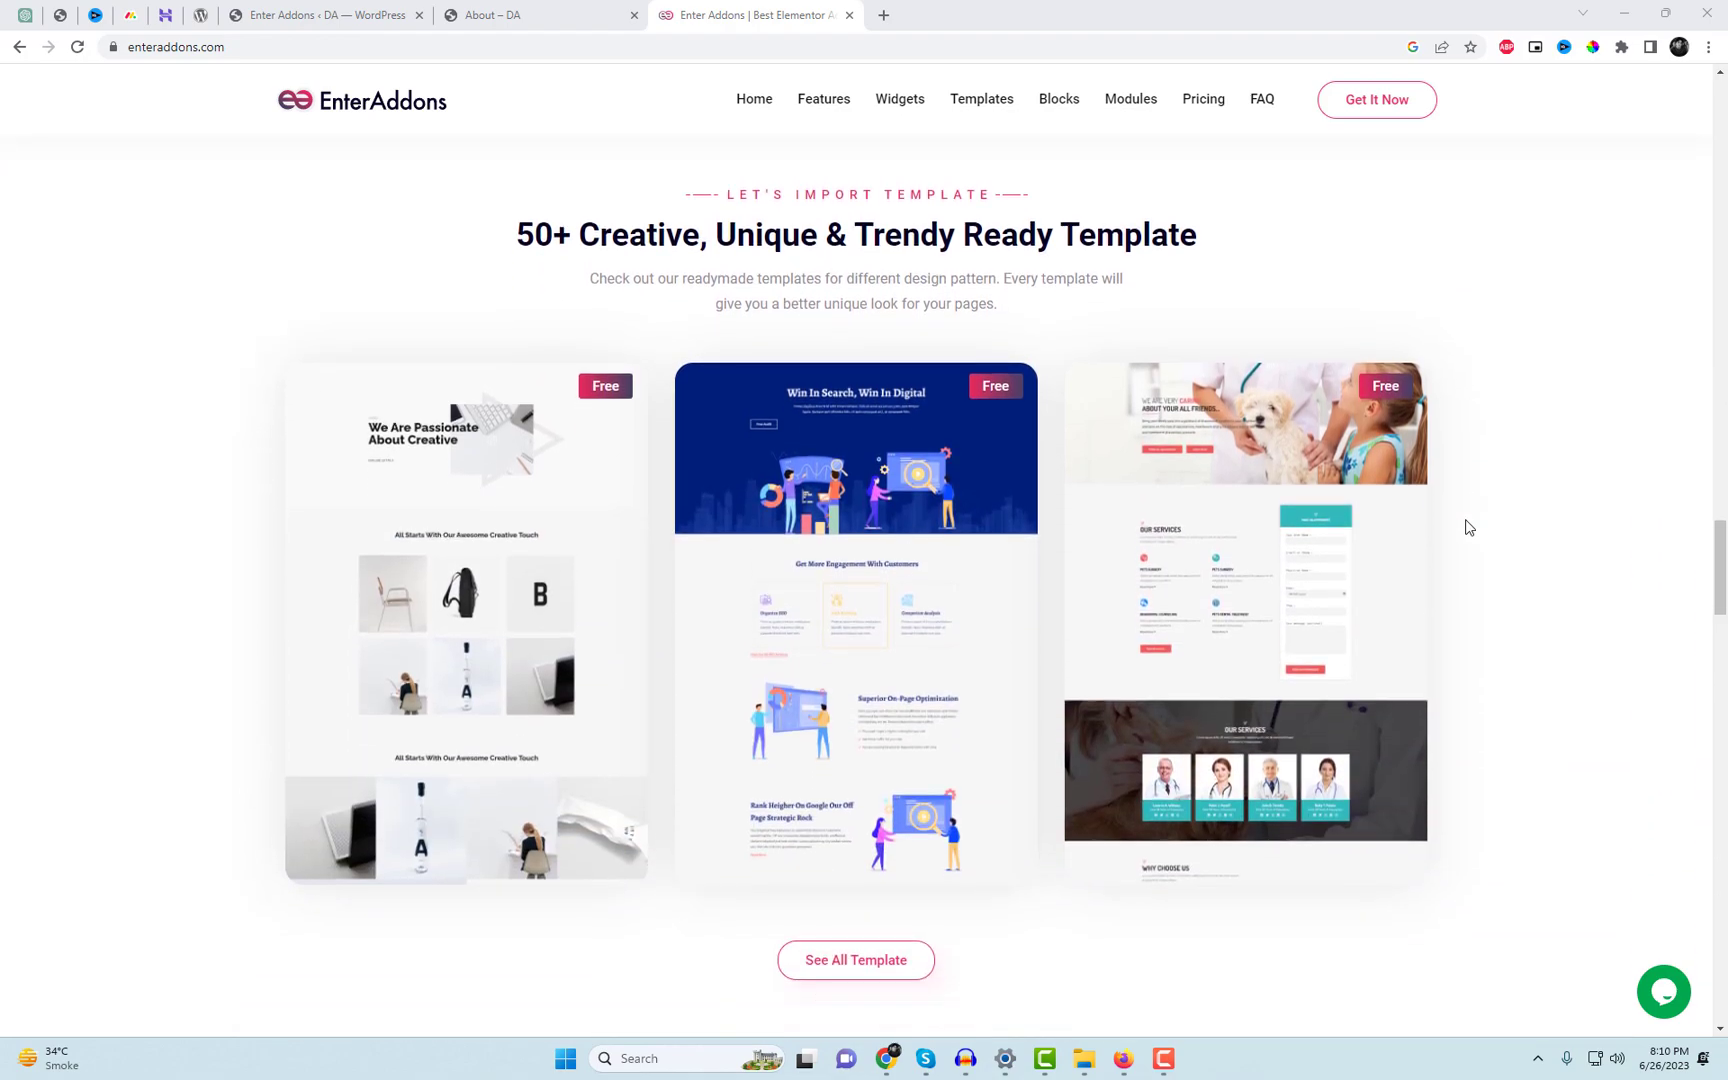
{"action": "scroll", "coordinate": [1466, 563], "scroll_direction": "down", "scroll_amount": 9}
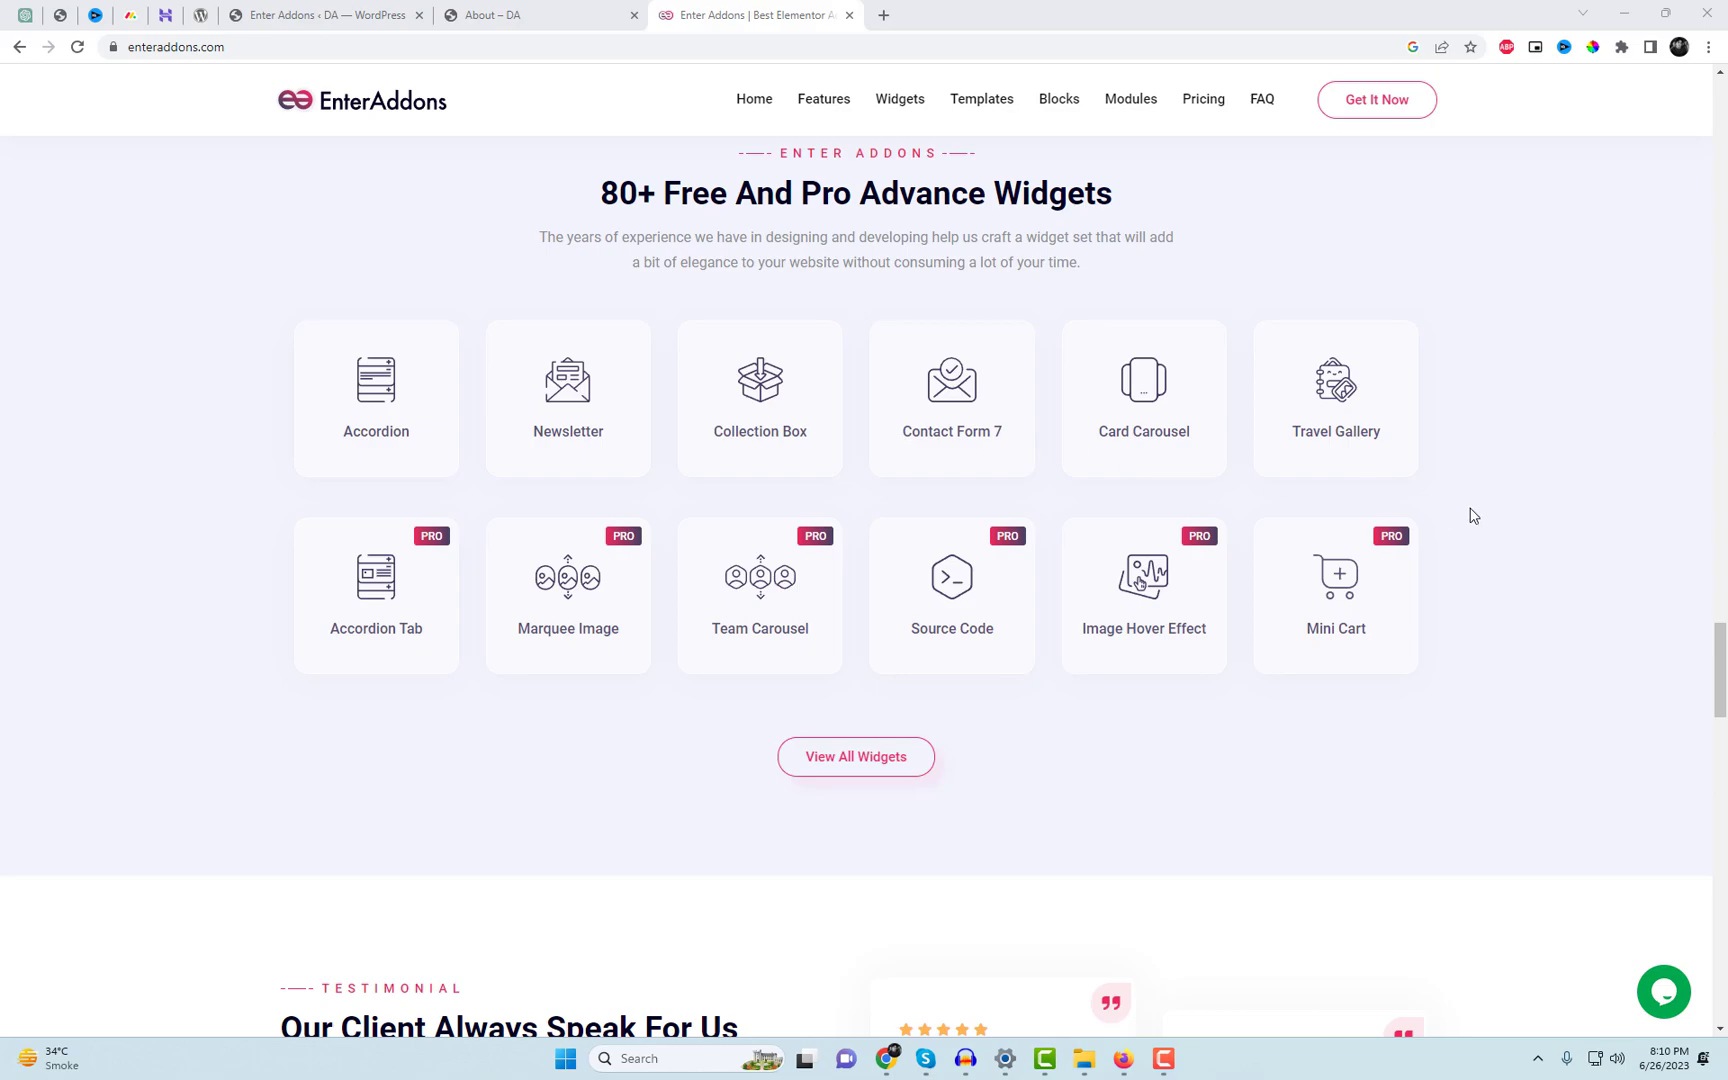
{"action": "scroll", "coordinate": [1469, 514], "scroll_direction": "down", "scroll_amount": 1}
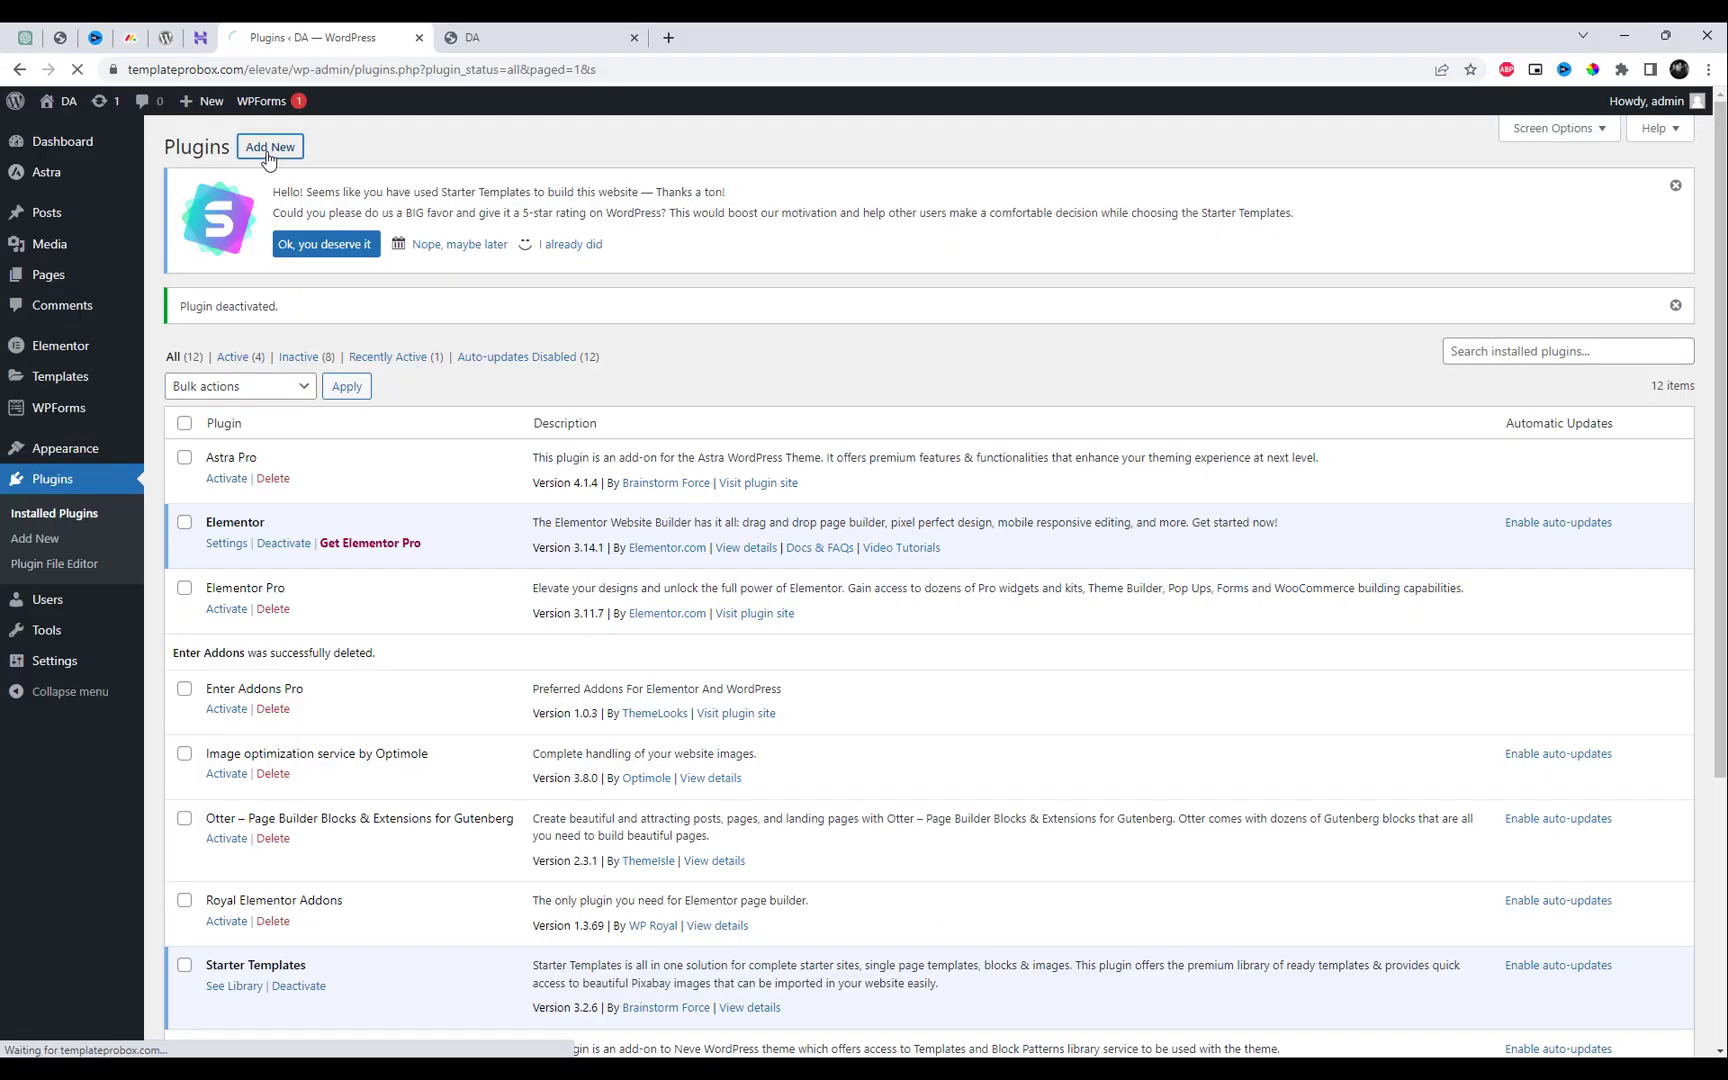
Search the WordPress plugin directory for "Enter Addons", then install and activate the Enter Addons plugin by ThemeLooks.
{"action": "left_click", "coordinate": [268, 145]}
{"action": "left_click", "coordinate": [1500, 318]}
{"action": "type", "text": "Enter Addons"}
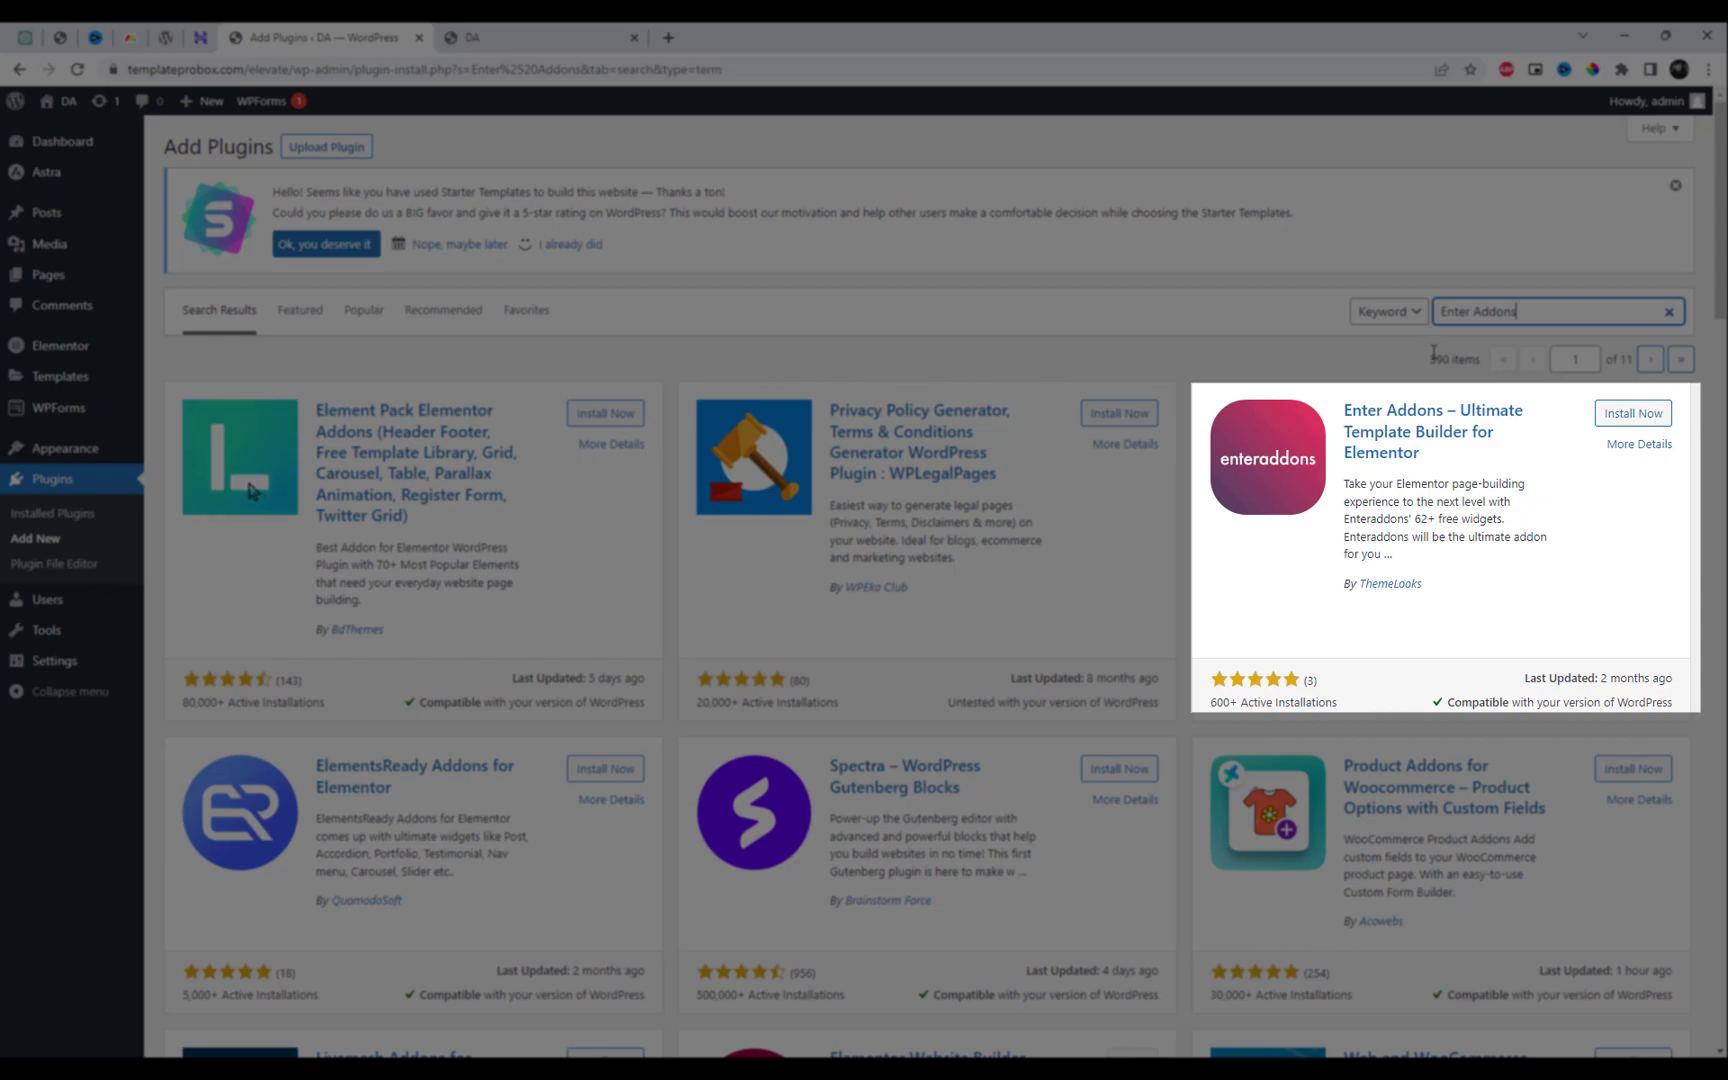
{"action": "left_click", "coordinate": [1621, 425]}
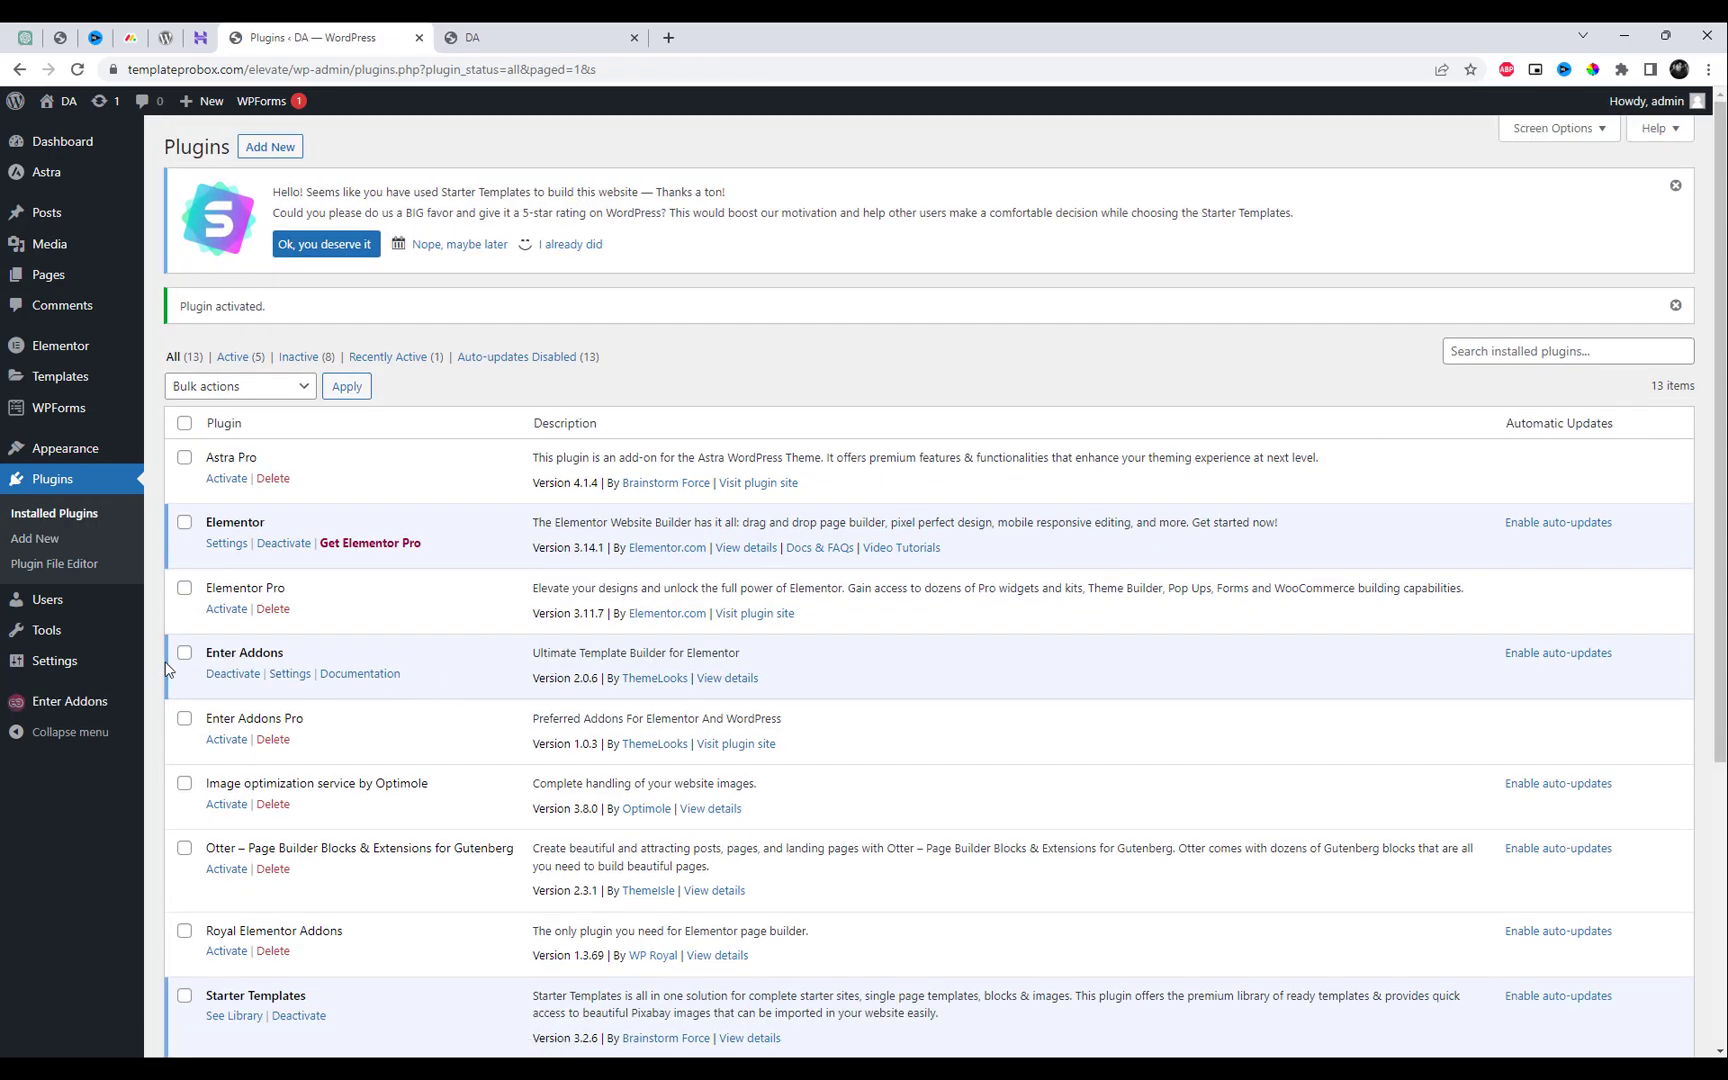
Enable all widgets in the Enter Addons plugin settings and save the settings.
{"action": "left_click", "coordinate": [75, 700]}
{"action": "scroll", "coordinate": [800, 540], "scroll_direction": "down", "scroll_amount": 2}
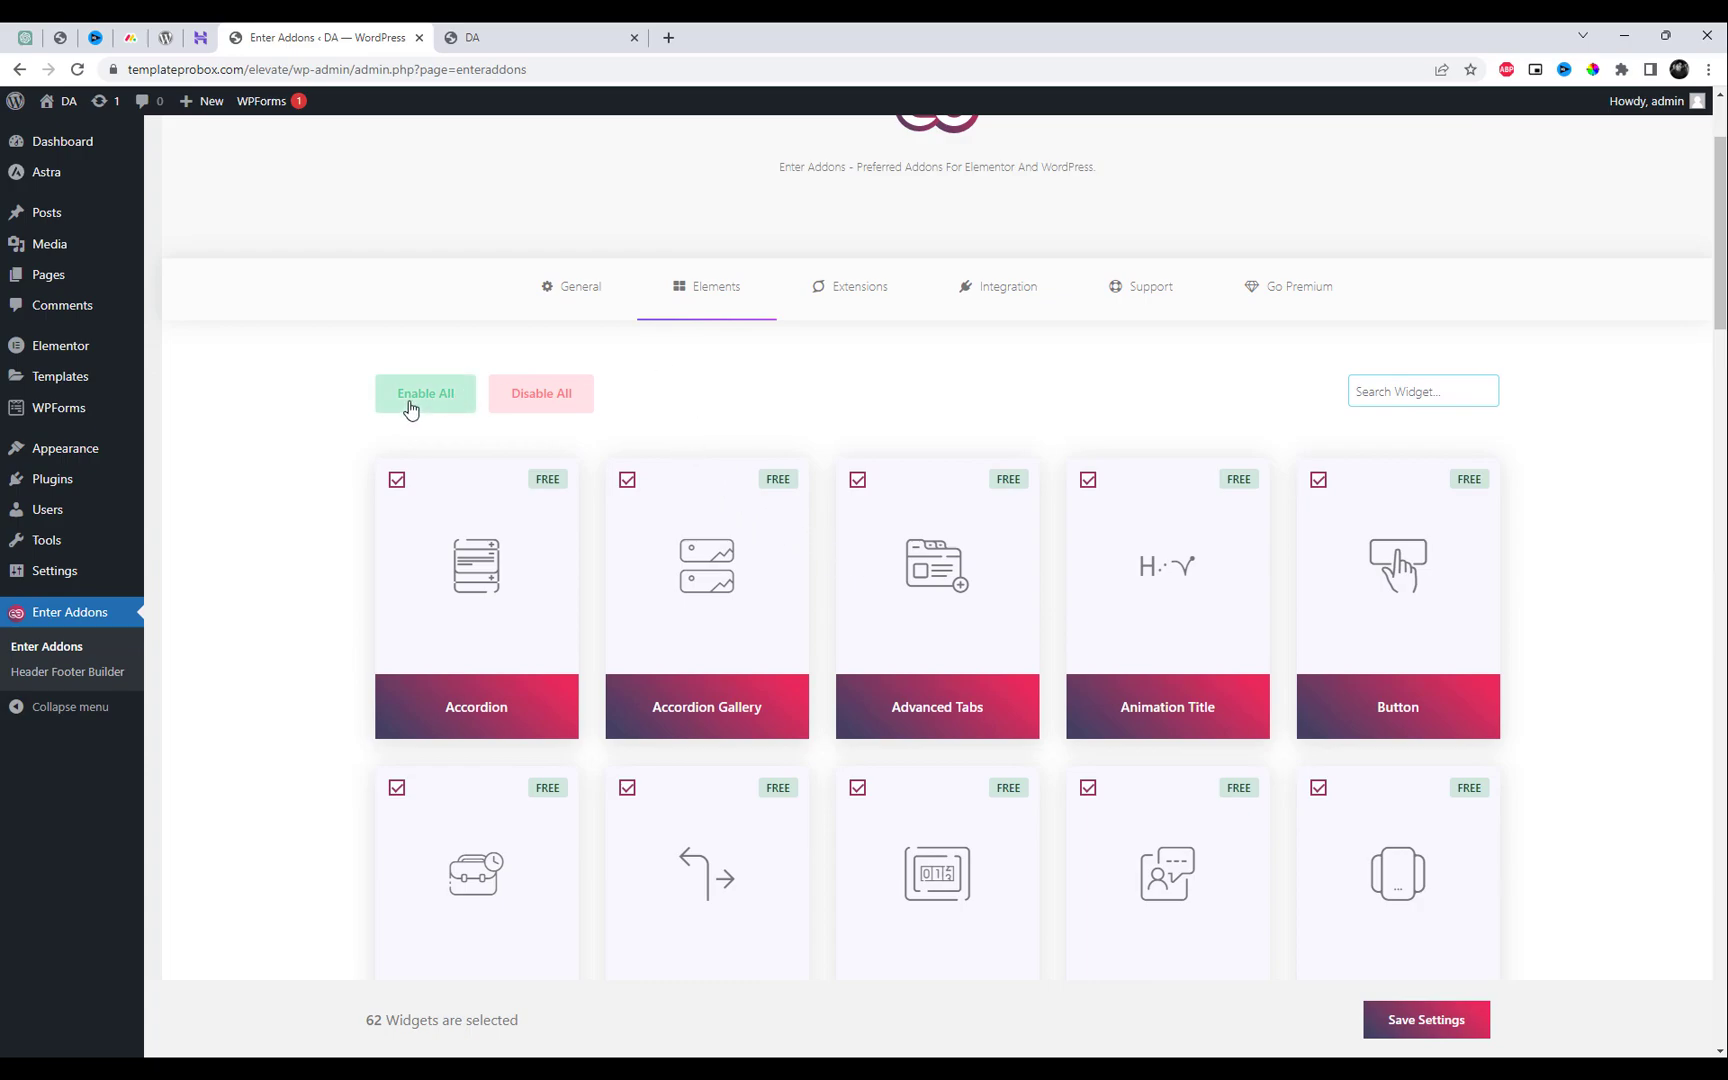
{"action": "left_click", "coordinate": [1416, 1024]}
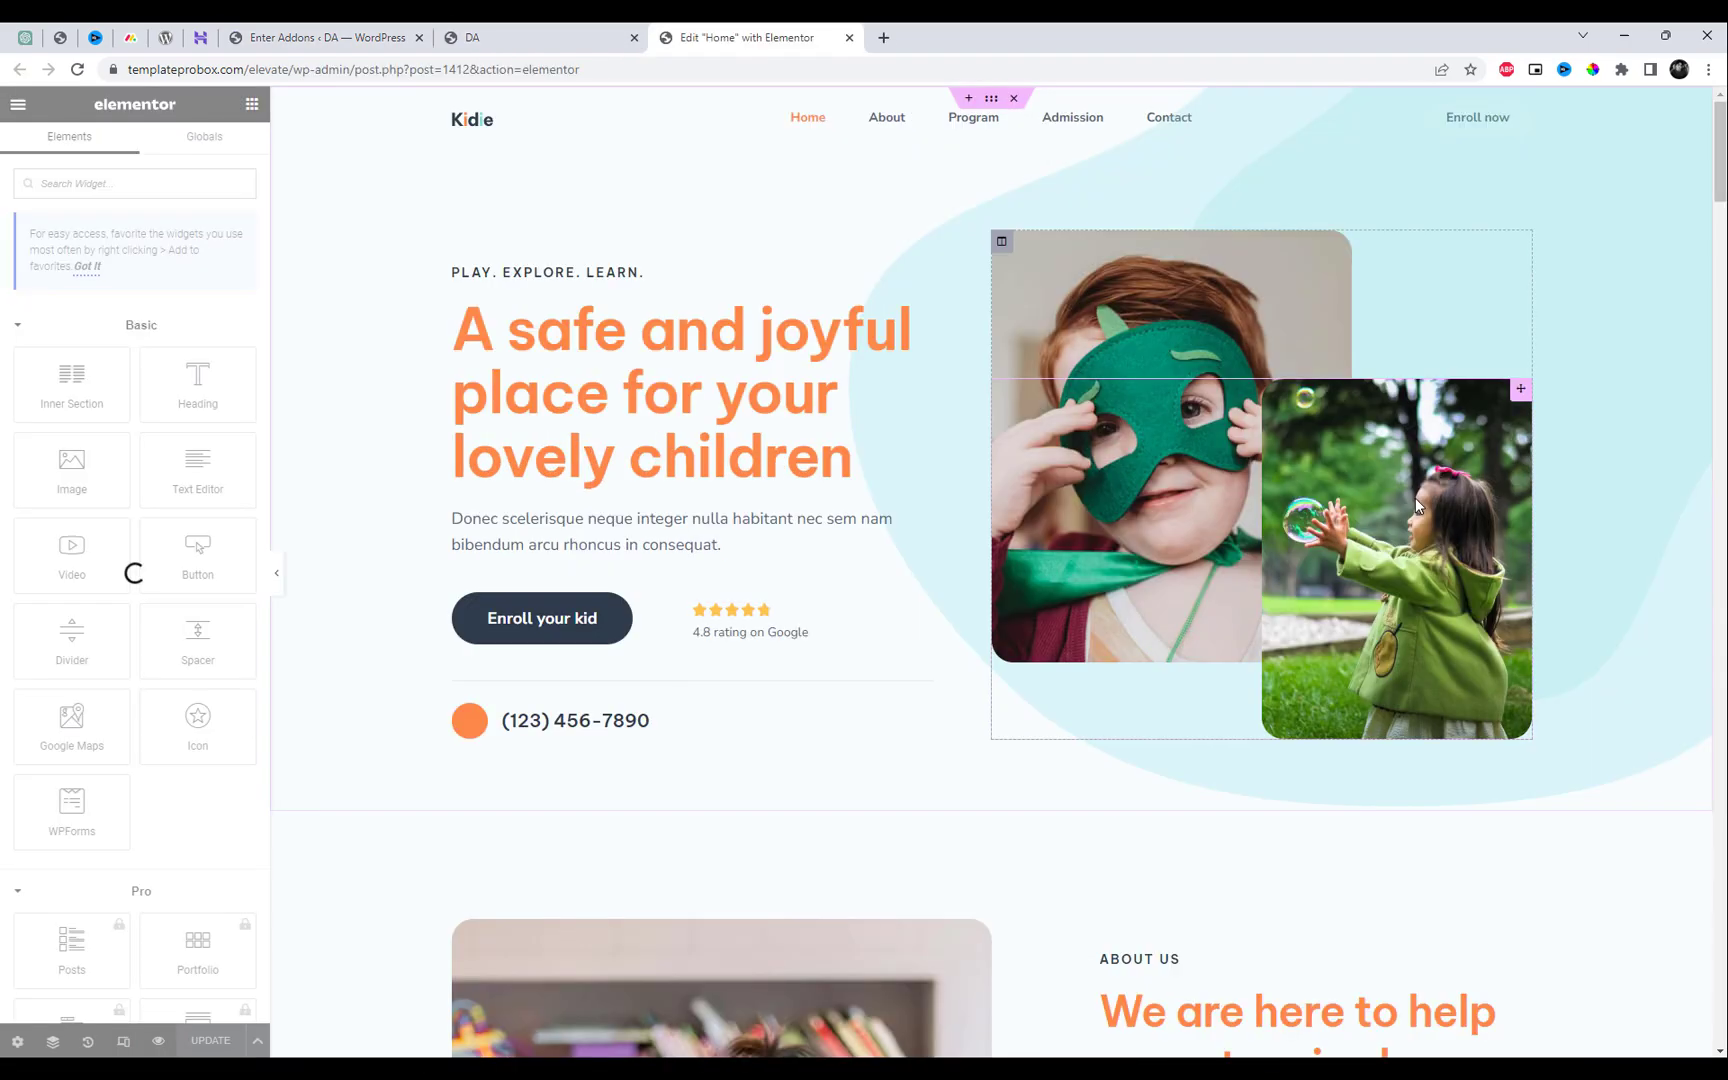
Look over the Home page in the Elementor editor and browse the list of available widgets.
{"action": "scroll", "coordinate": [1415, 498], "scroll_direction": "down", "scroll_amount": 5}
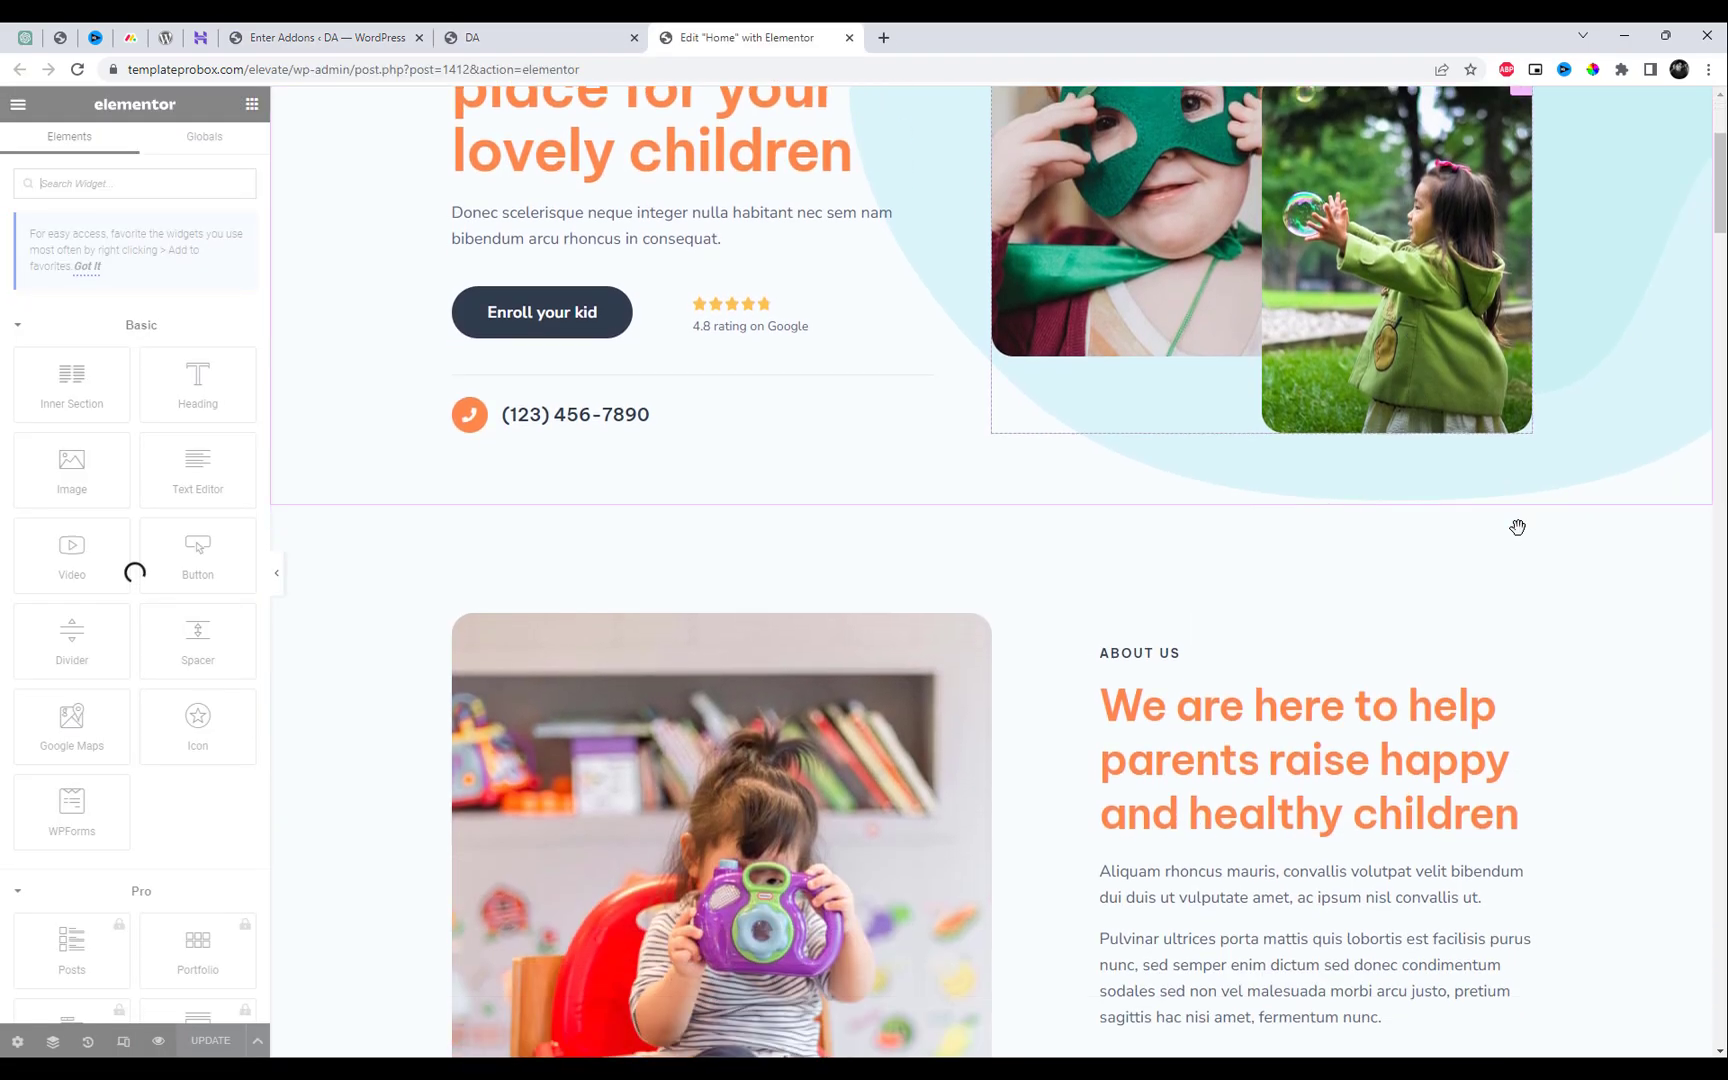
{"action": "scroll", "coordinate": [1601, 563], "scroll_direction": "down", "scroll_amount": 1}
{"action": "left_click", "coordinate": [1257, 420]}
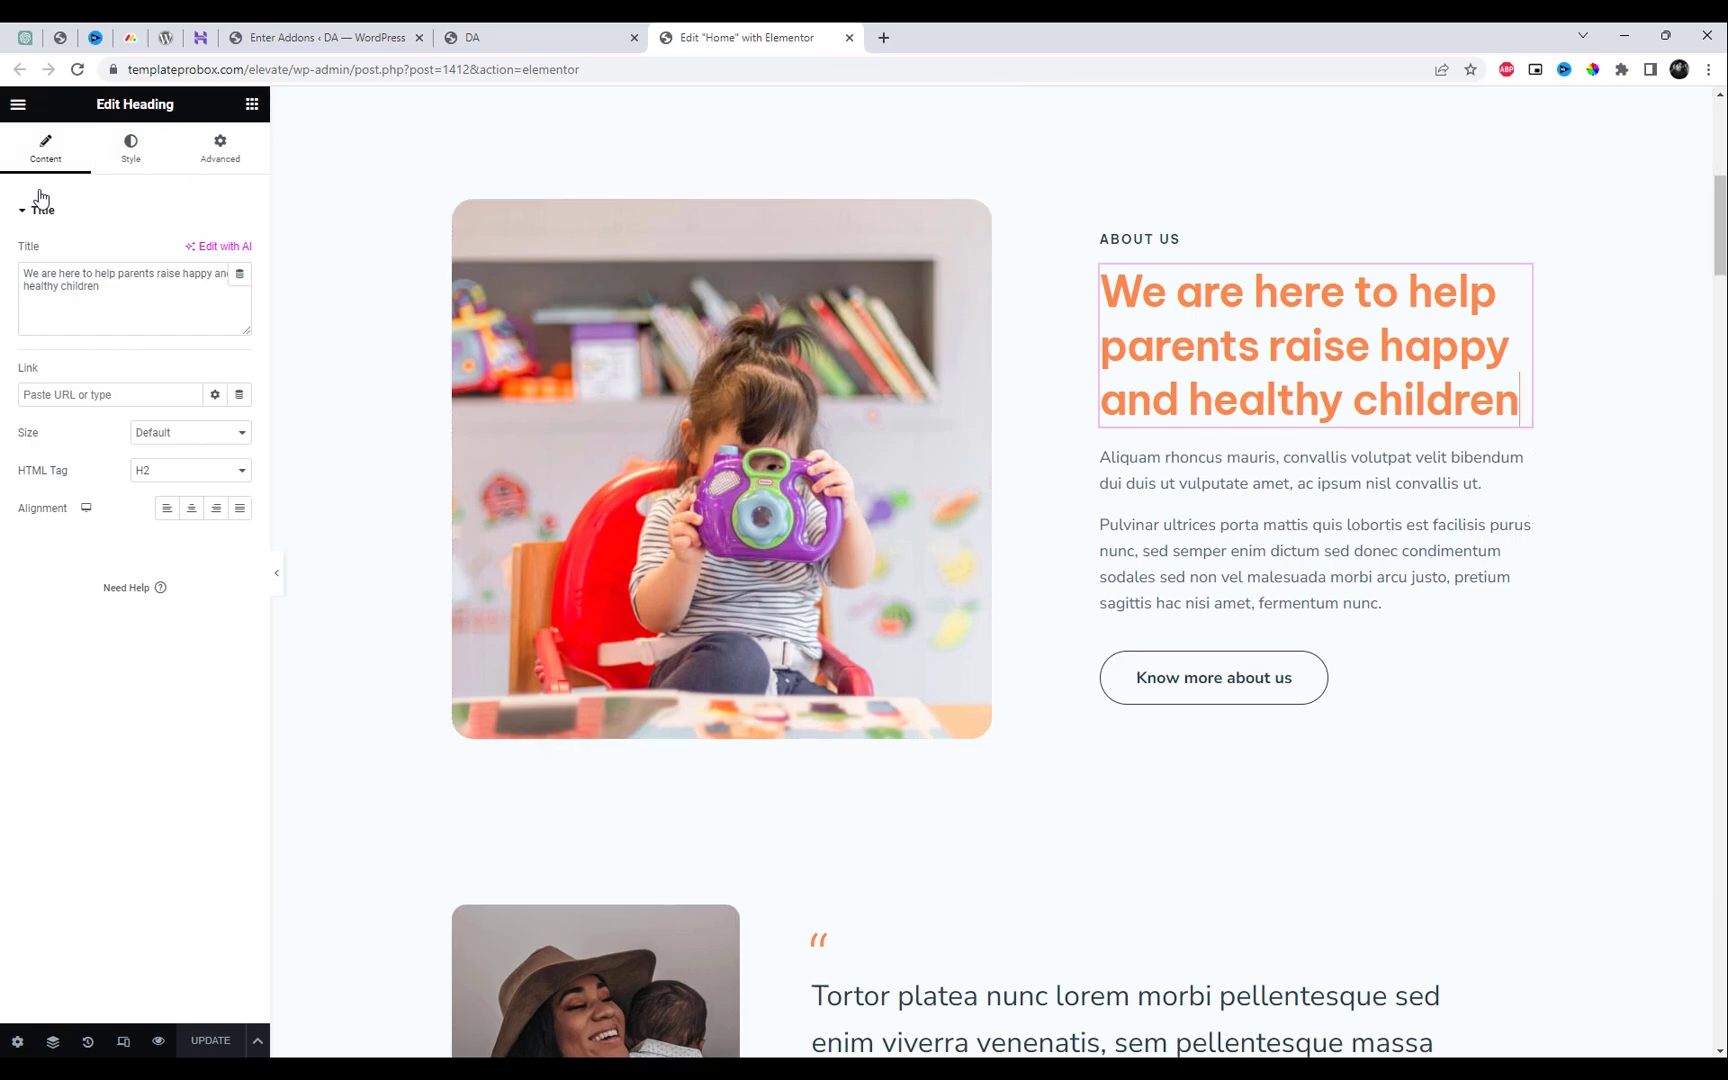
{"action": "left_click", "coordinate": [24, 114]}
{"action": "left_click", "coordinate": [22, 112]}
{"action": "scroll", "coordinate": [116, 456], "scroll_direction": "down", "scroll_amount": 10}
{"action": "scroll", "coordinate": [140, 520], "scroll_direction": "down", "scroll_amount": 10}
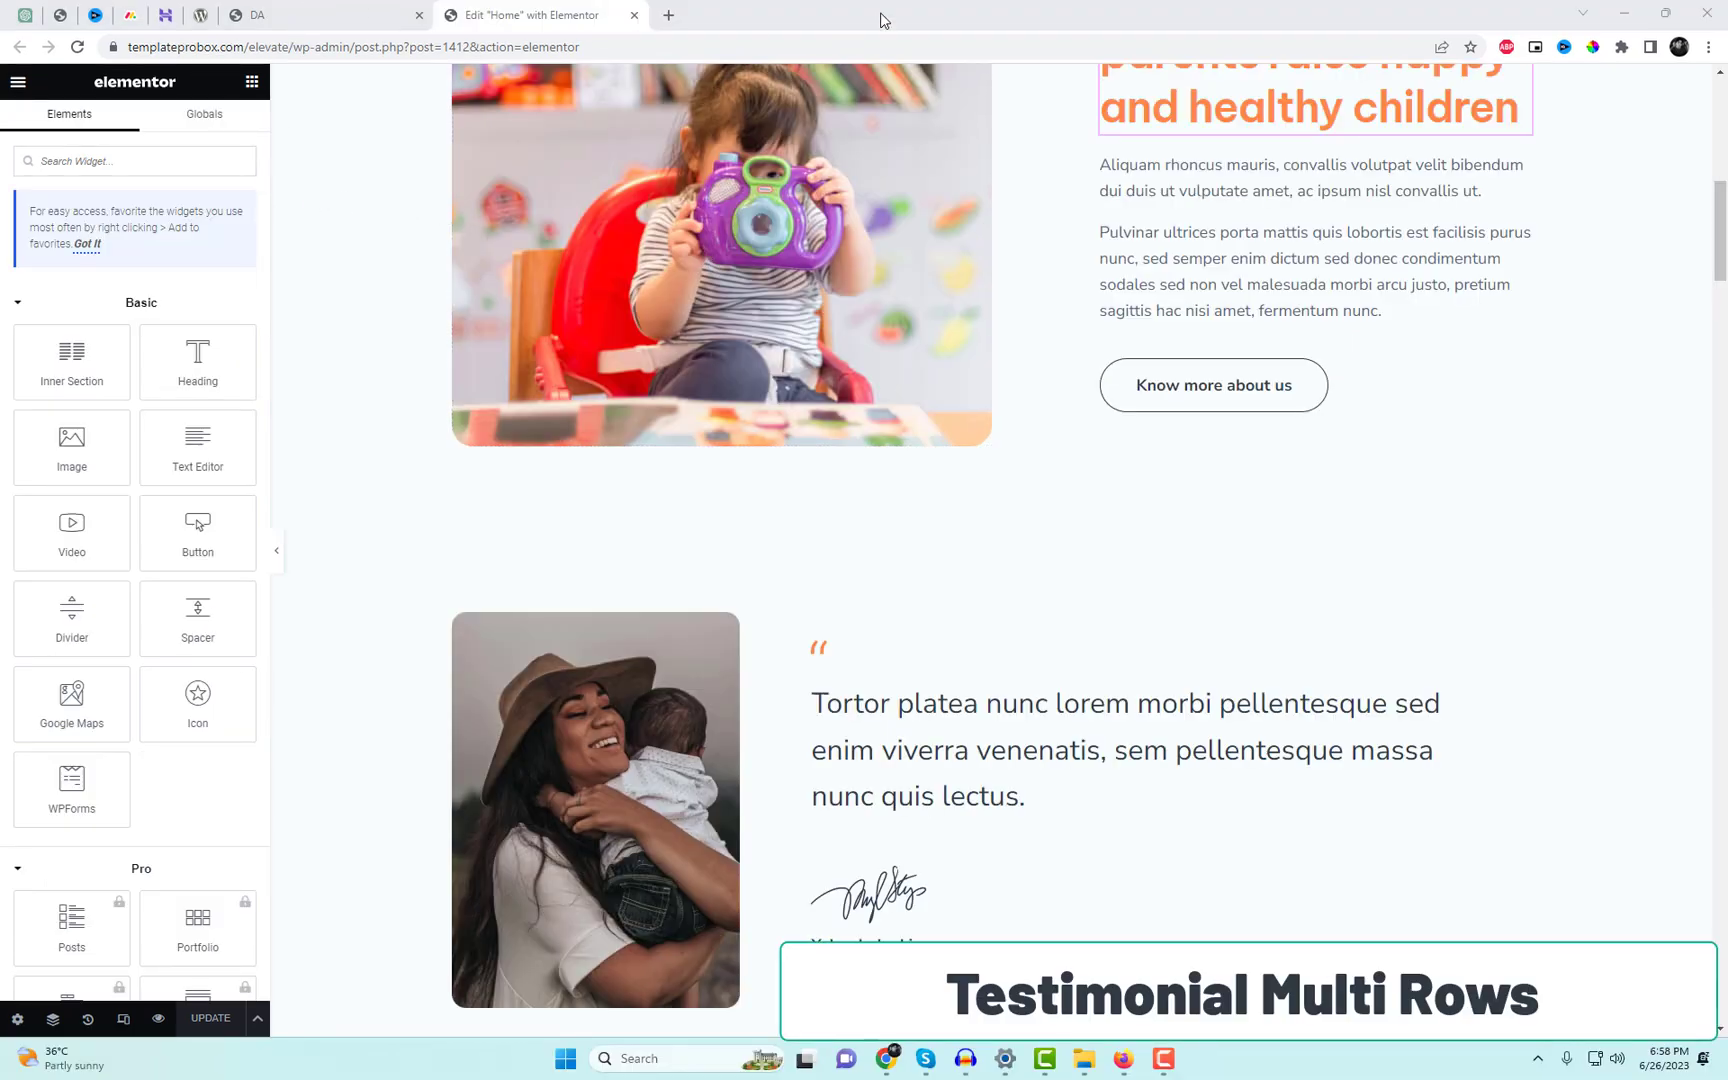
Add a new single-column section between the About Us section and the quote section.
{"action": "left_click", "coordinate": [969, 512]}
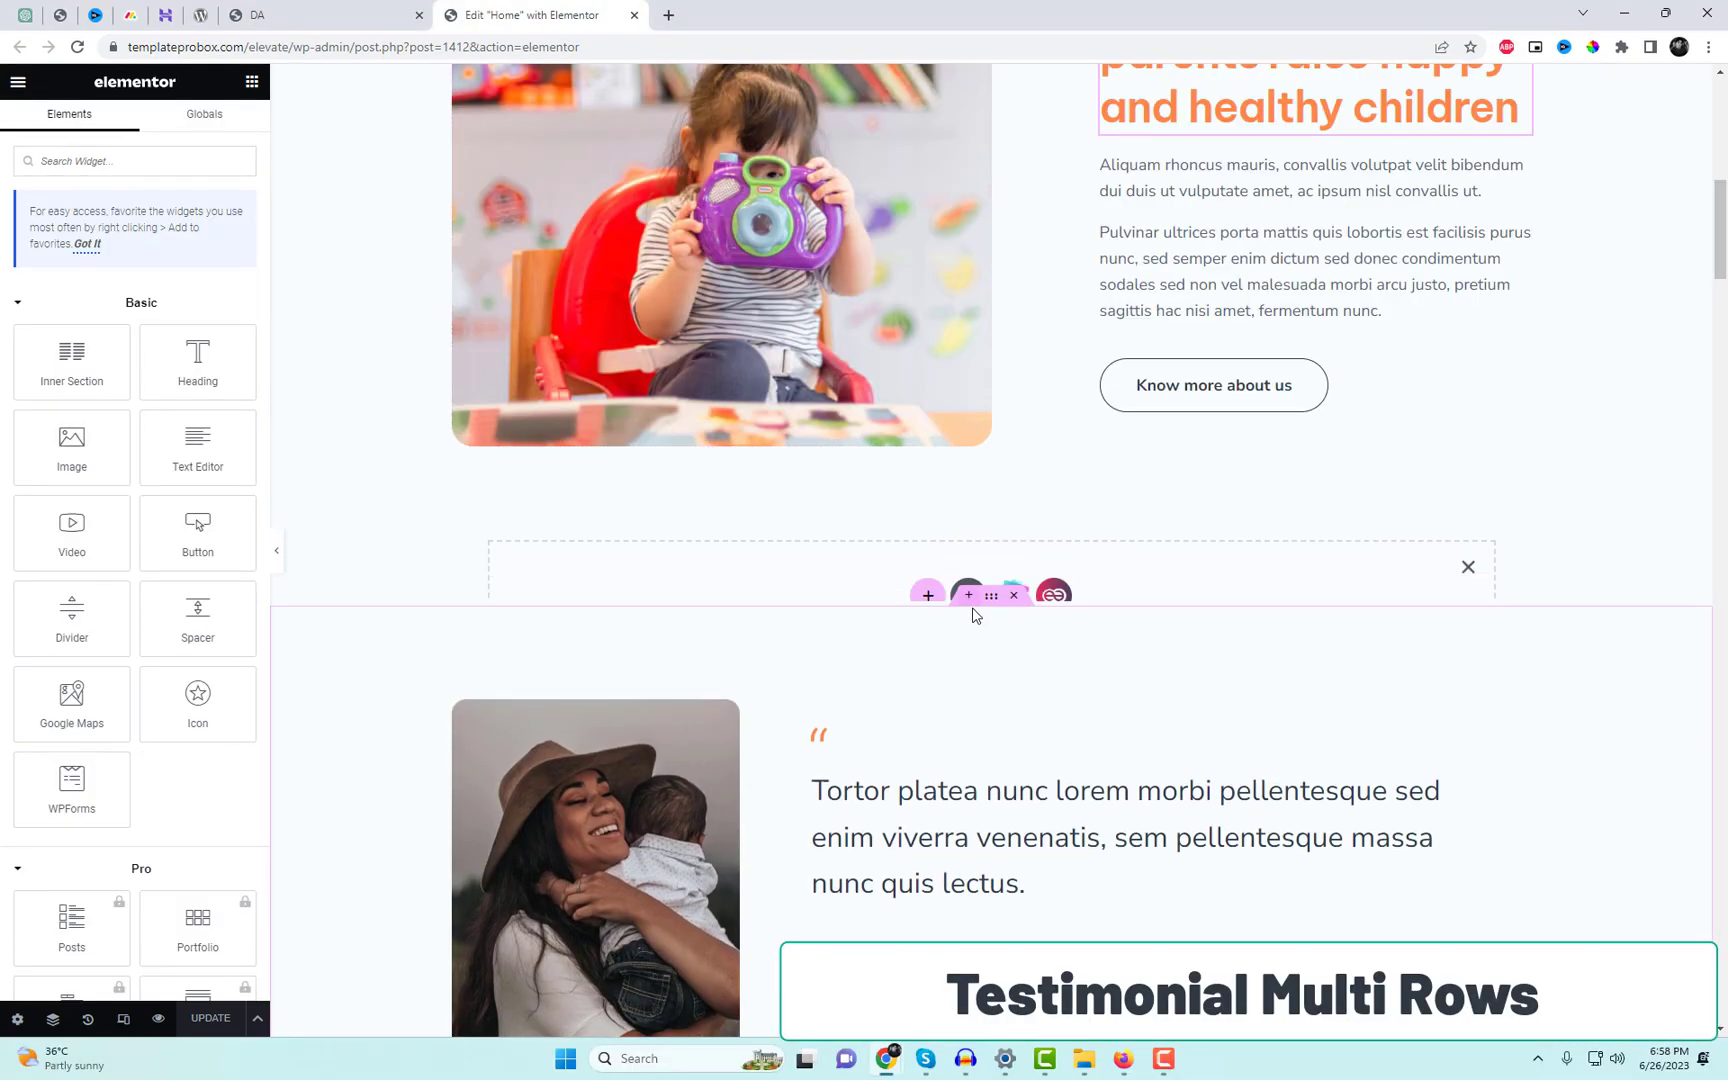
{"action": "left_click", "coordinate": [966, 604]}
{"action": "left_click", "coordinate": [766, 664]}
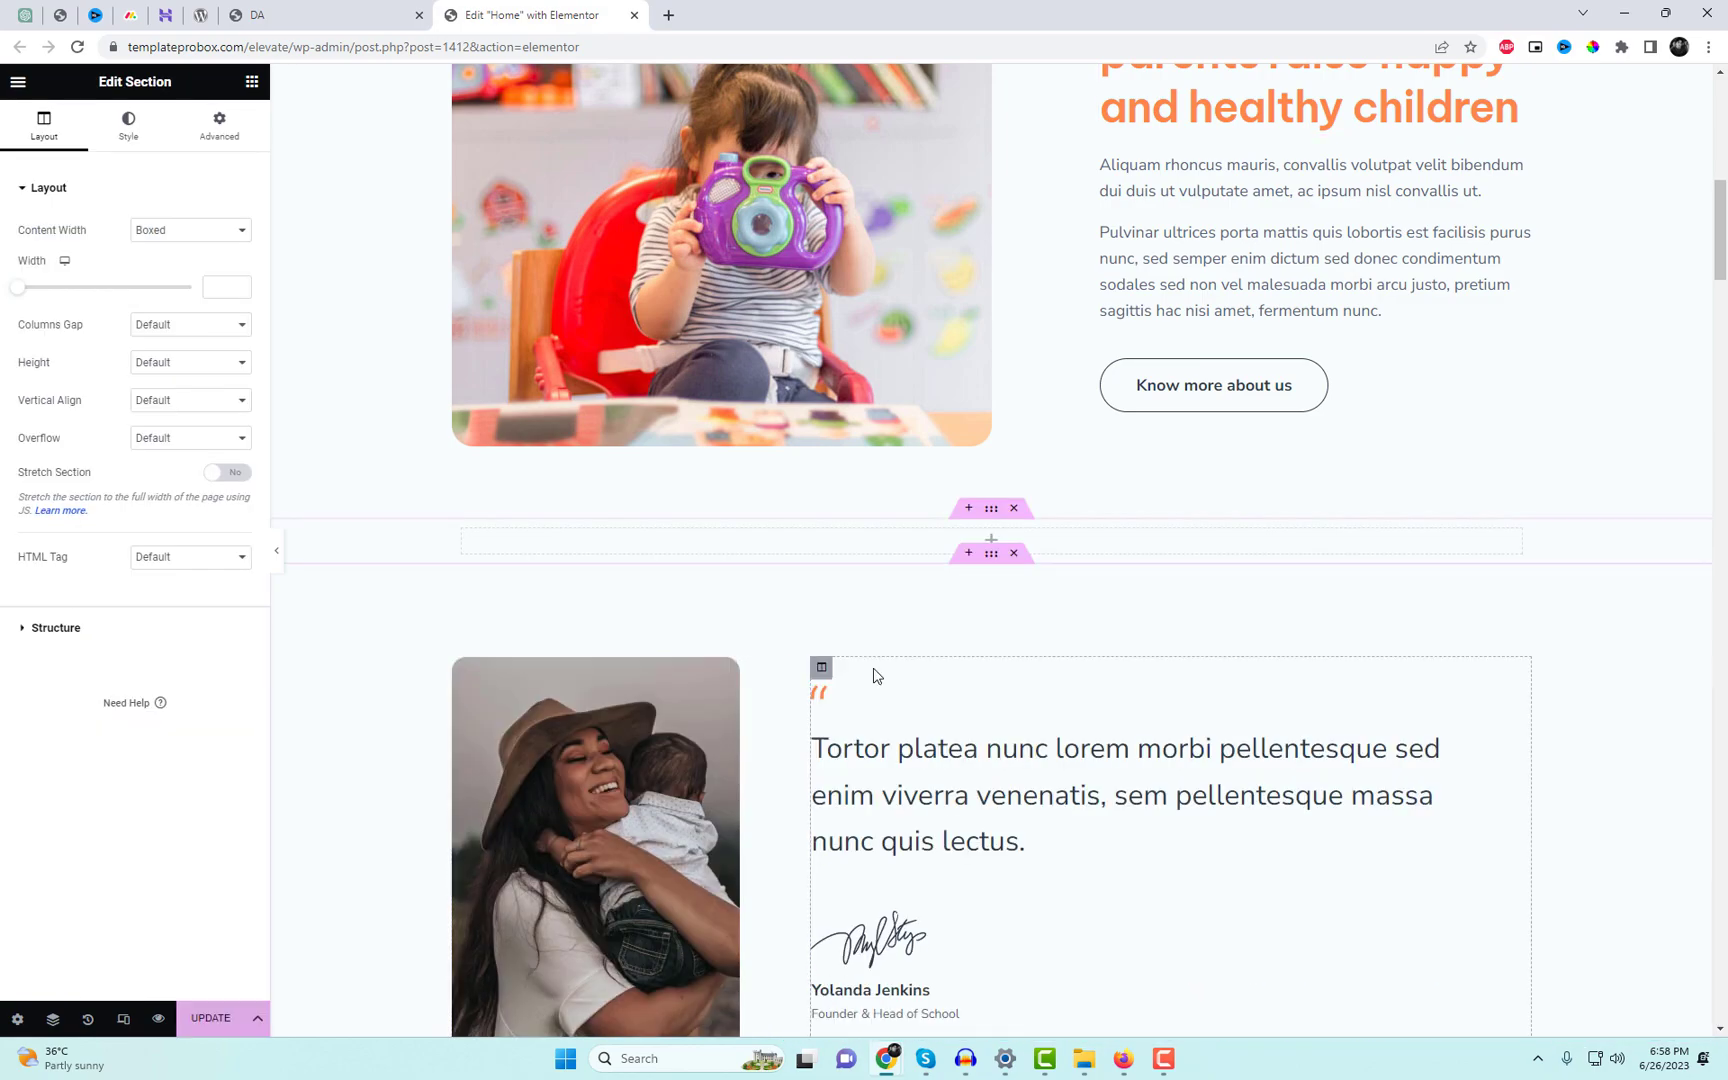
Search the widgets for "Testimonial" and place the Testimonial Multi Rows widget in the new empty section.
{"action": "left_click", "coordinate": [985, 540]}
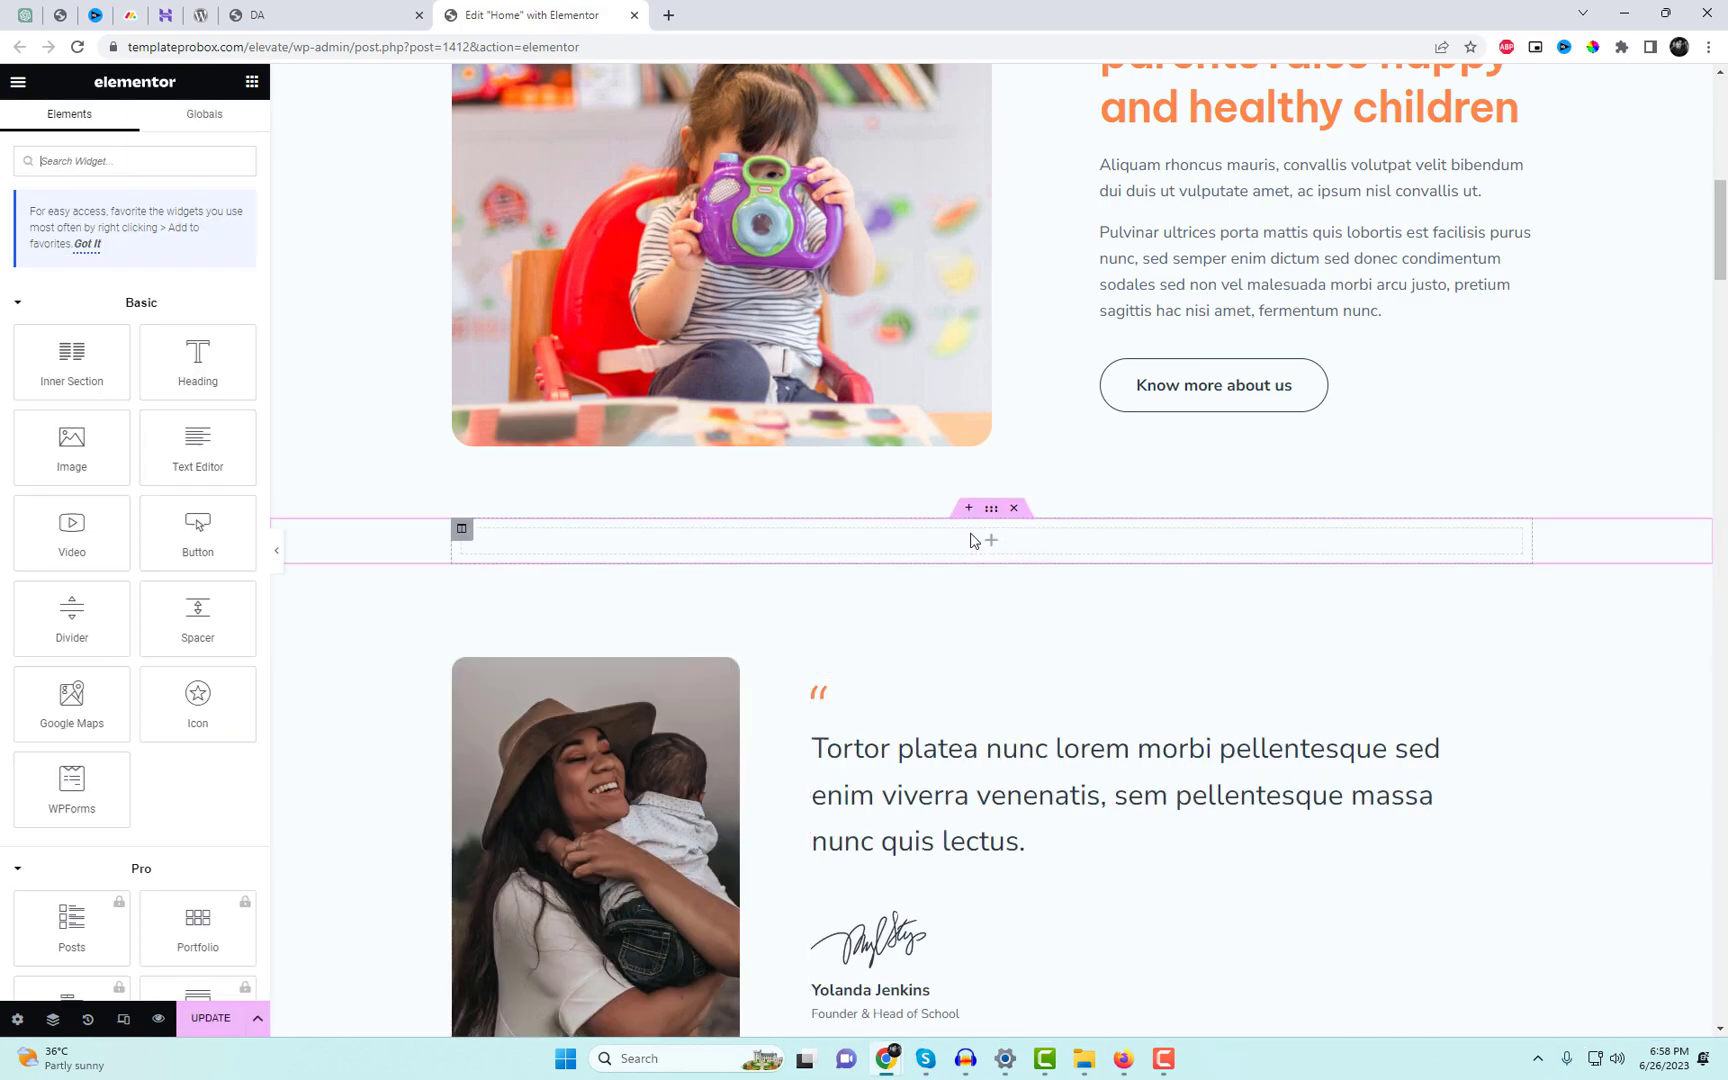
{"action": "left_click", "coordinate": [142, 165]}
{"action": "type", "text": "Testimonial"}
{"action": "left_click_drag", "start_coordinate": [199, 325], "coordinate": [928, 545]}
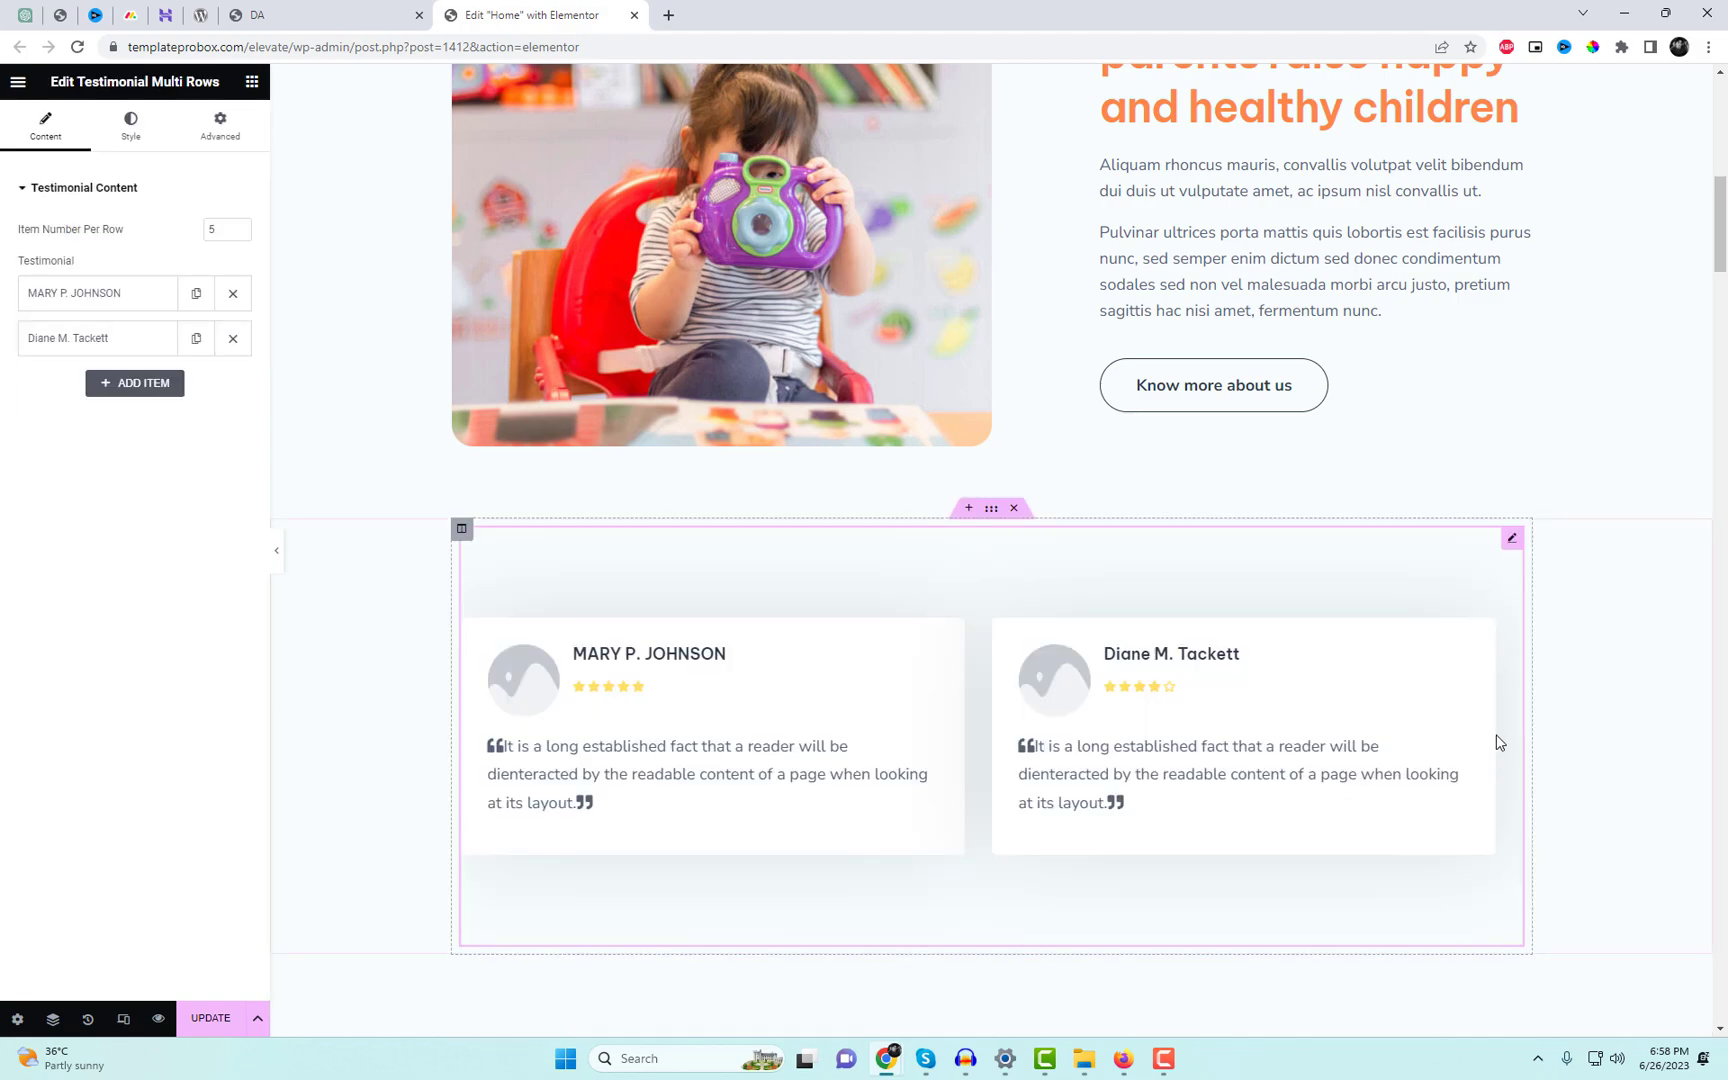
{"action": "scroll", "coordinate": [1497, 744], "scroll_direction": "down", "scroll_amount": 2}
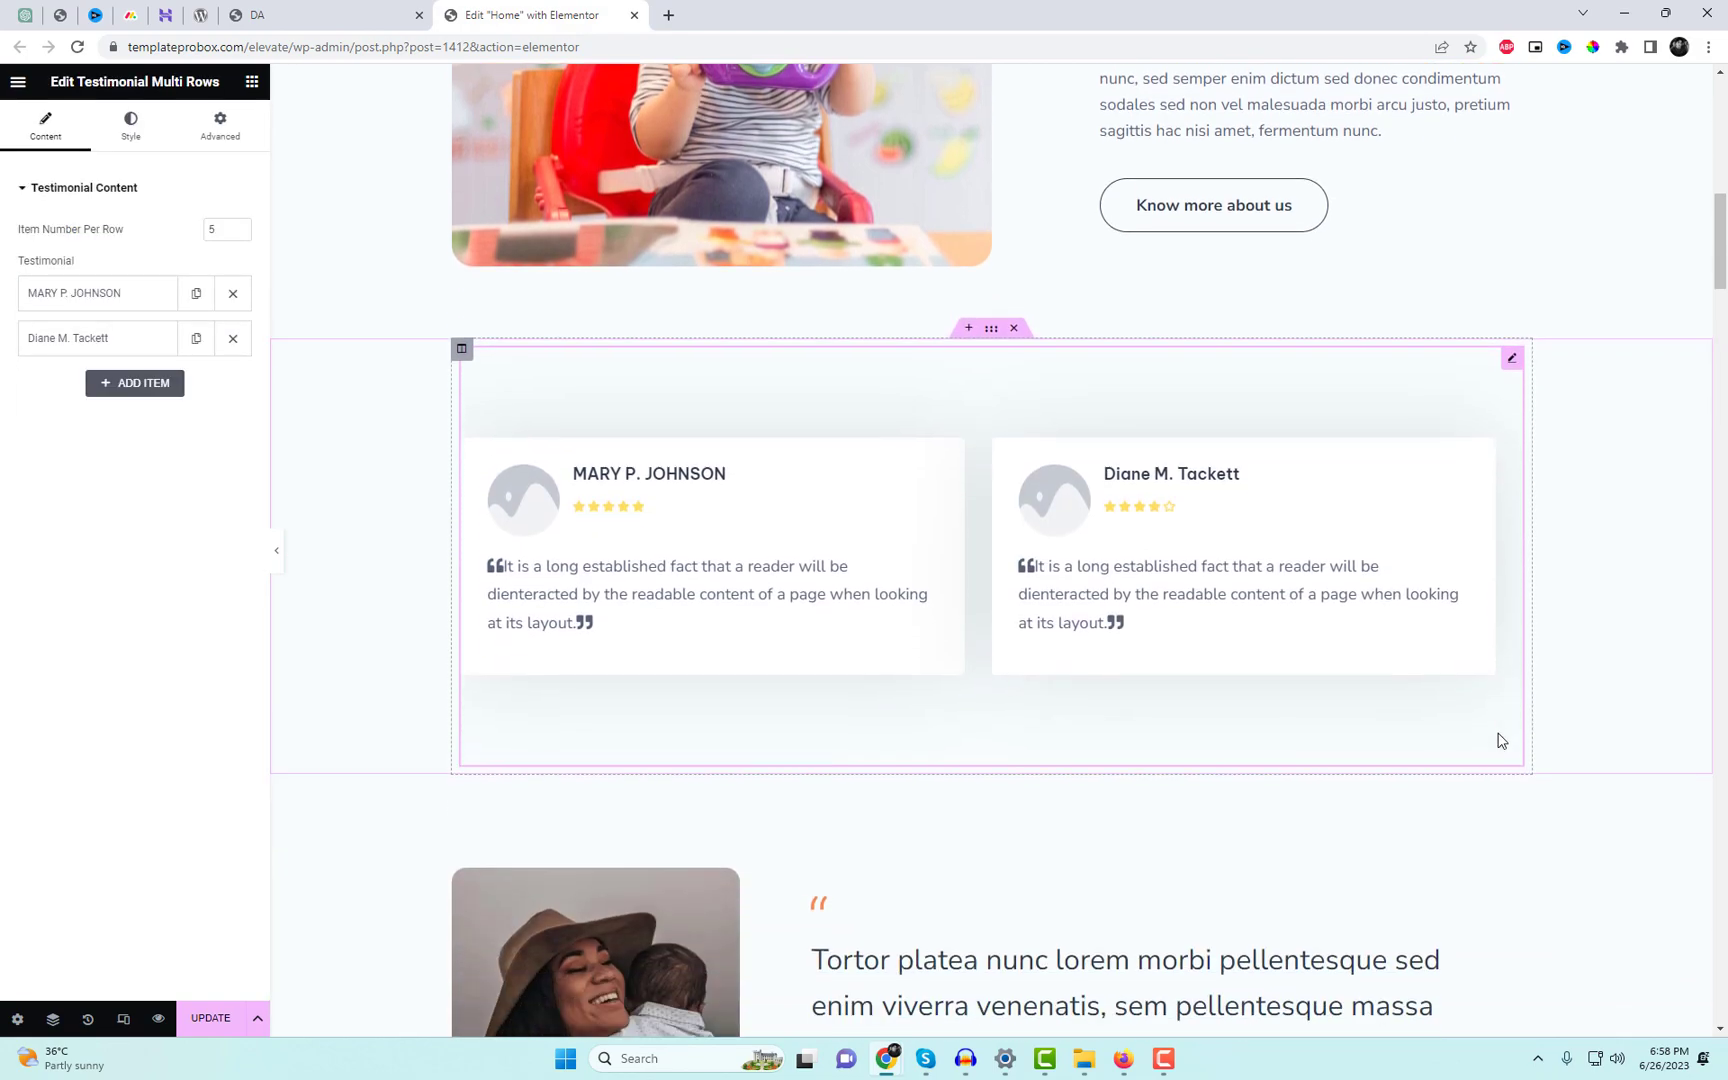
Change the first testimonial's name to "Name" and set its picture to the woman in the maroon jacket from the media library.
{"action": "left_click", "coordinate": [125, 305]}
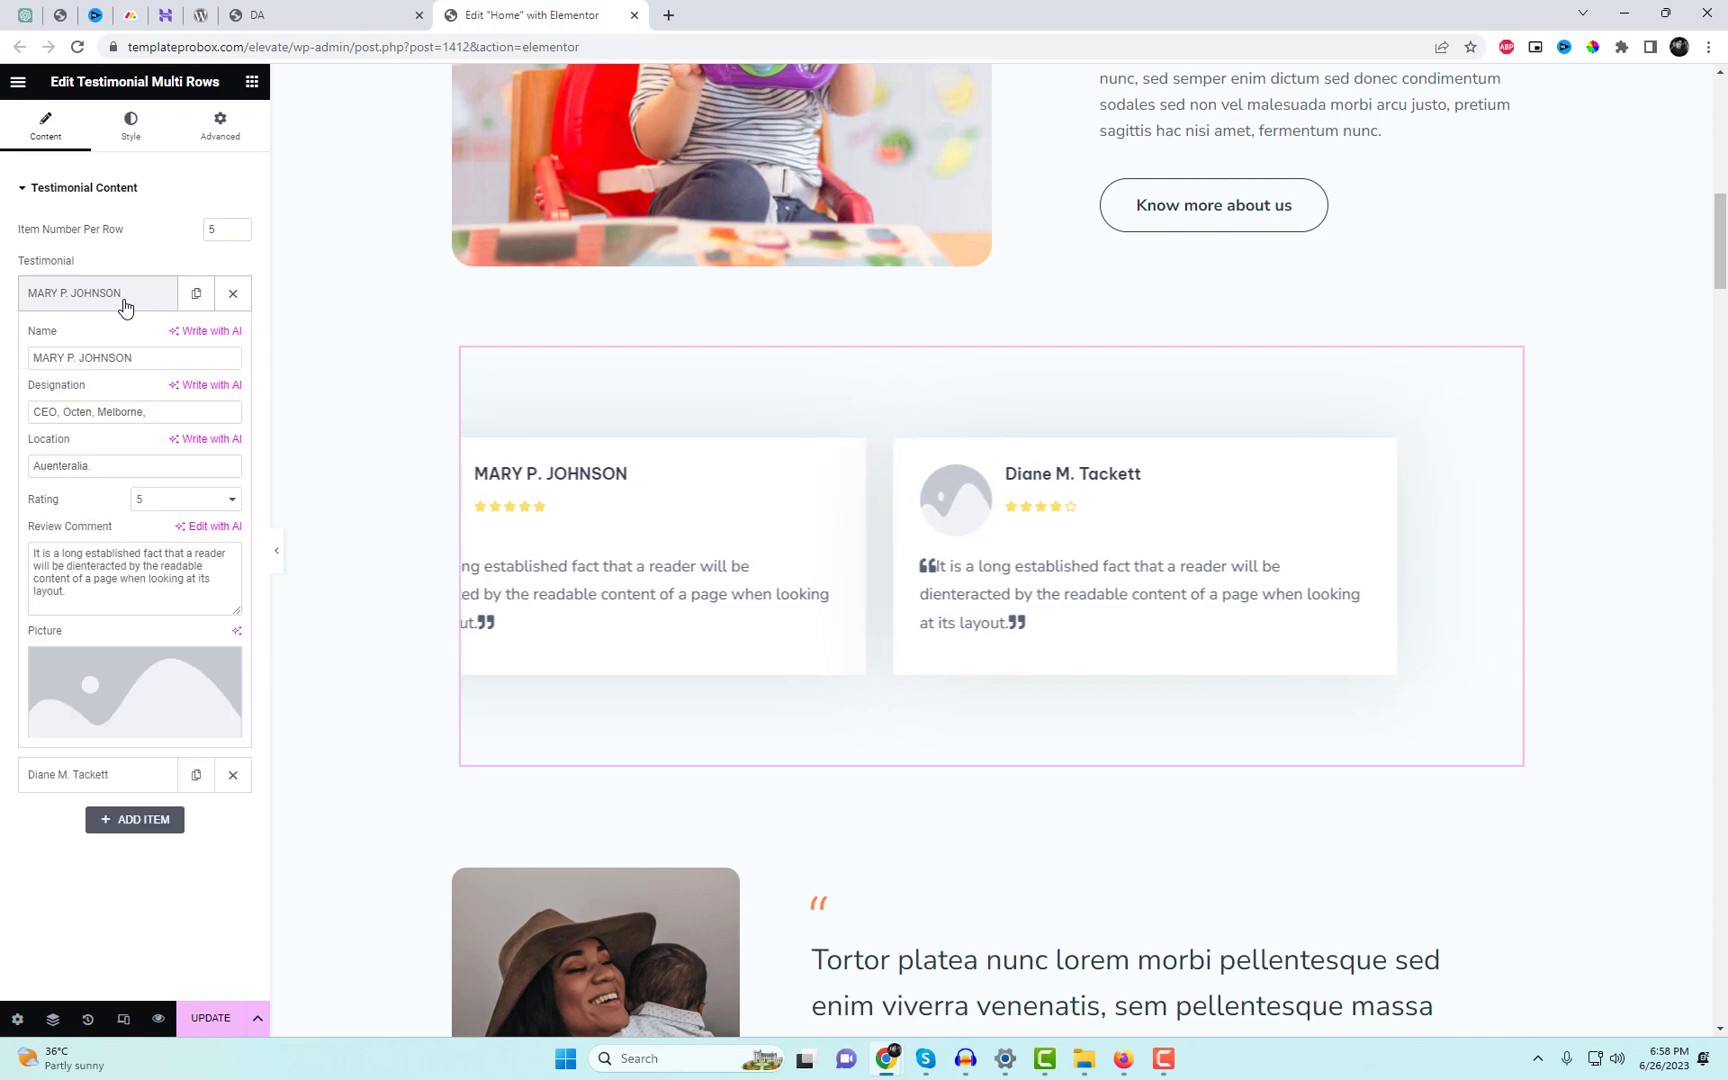
{"action": "left_click_drag", "start_coordinate": [140, 358], "coordinate": [8, 355]}
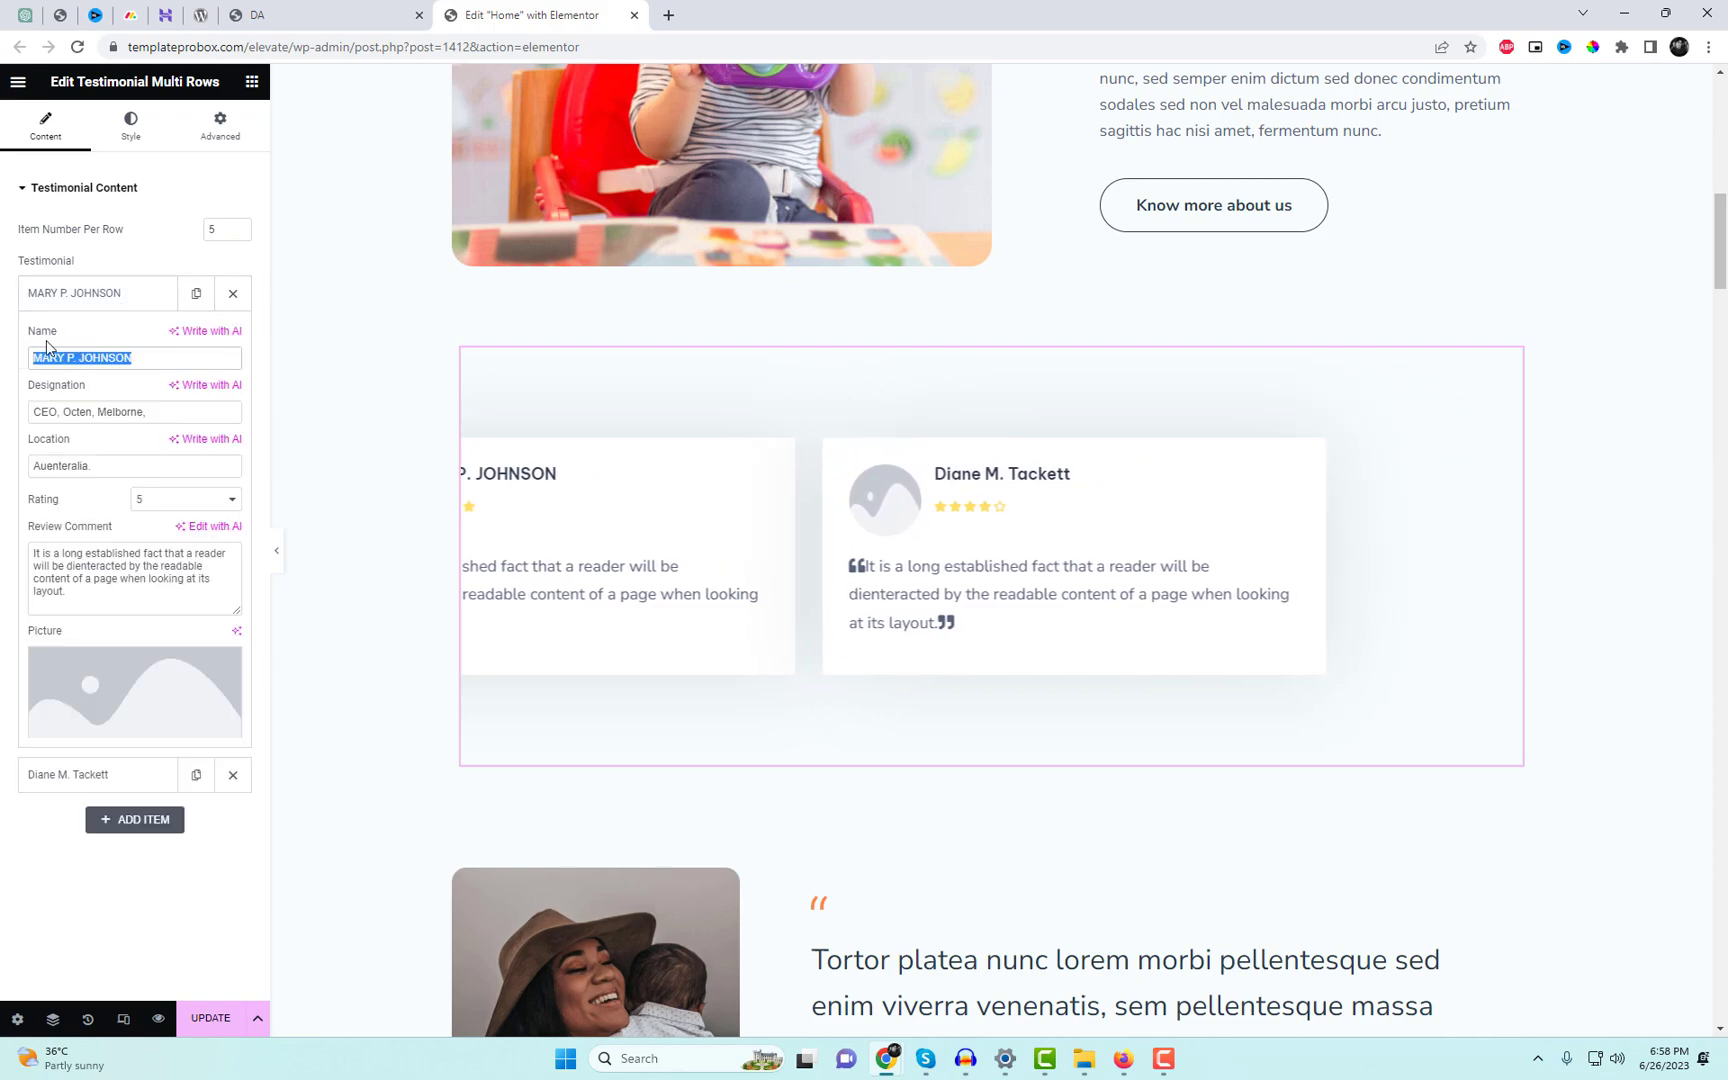
{"action": "type", "text": "Name"}
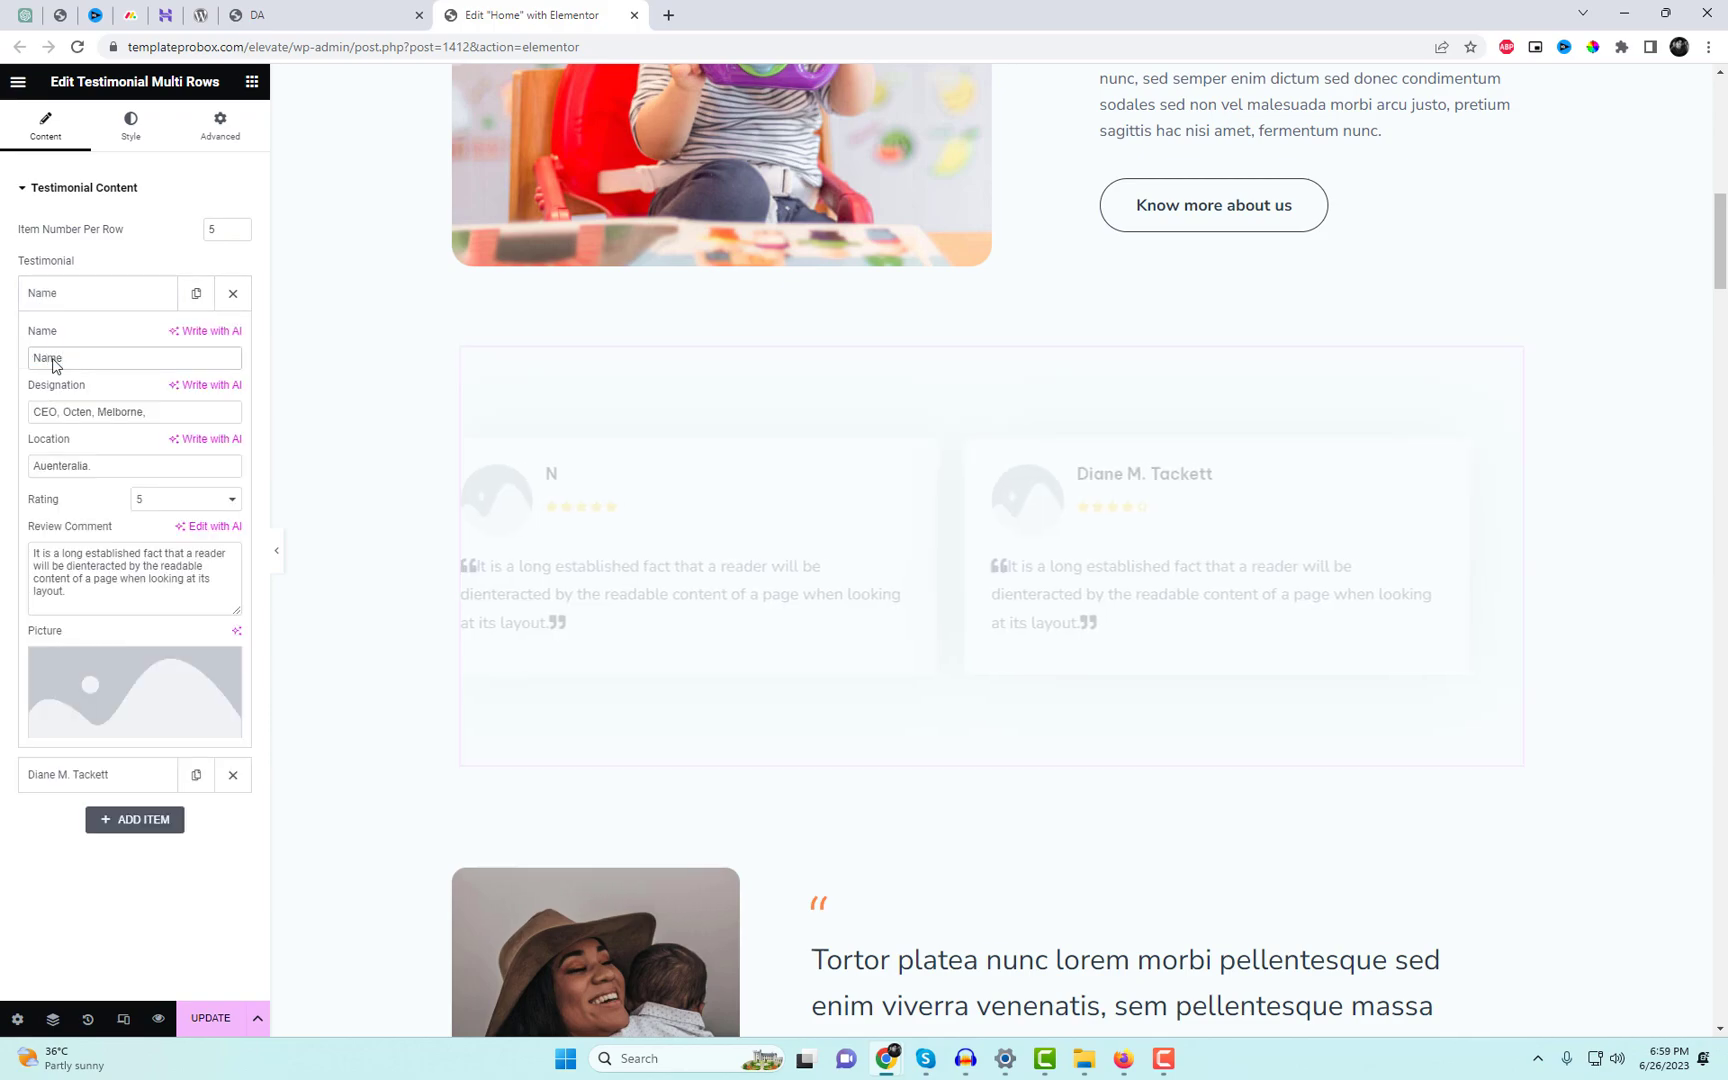
{"action": "left_click", "coordinate": [143, 676]}
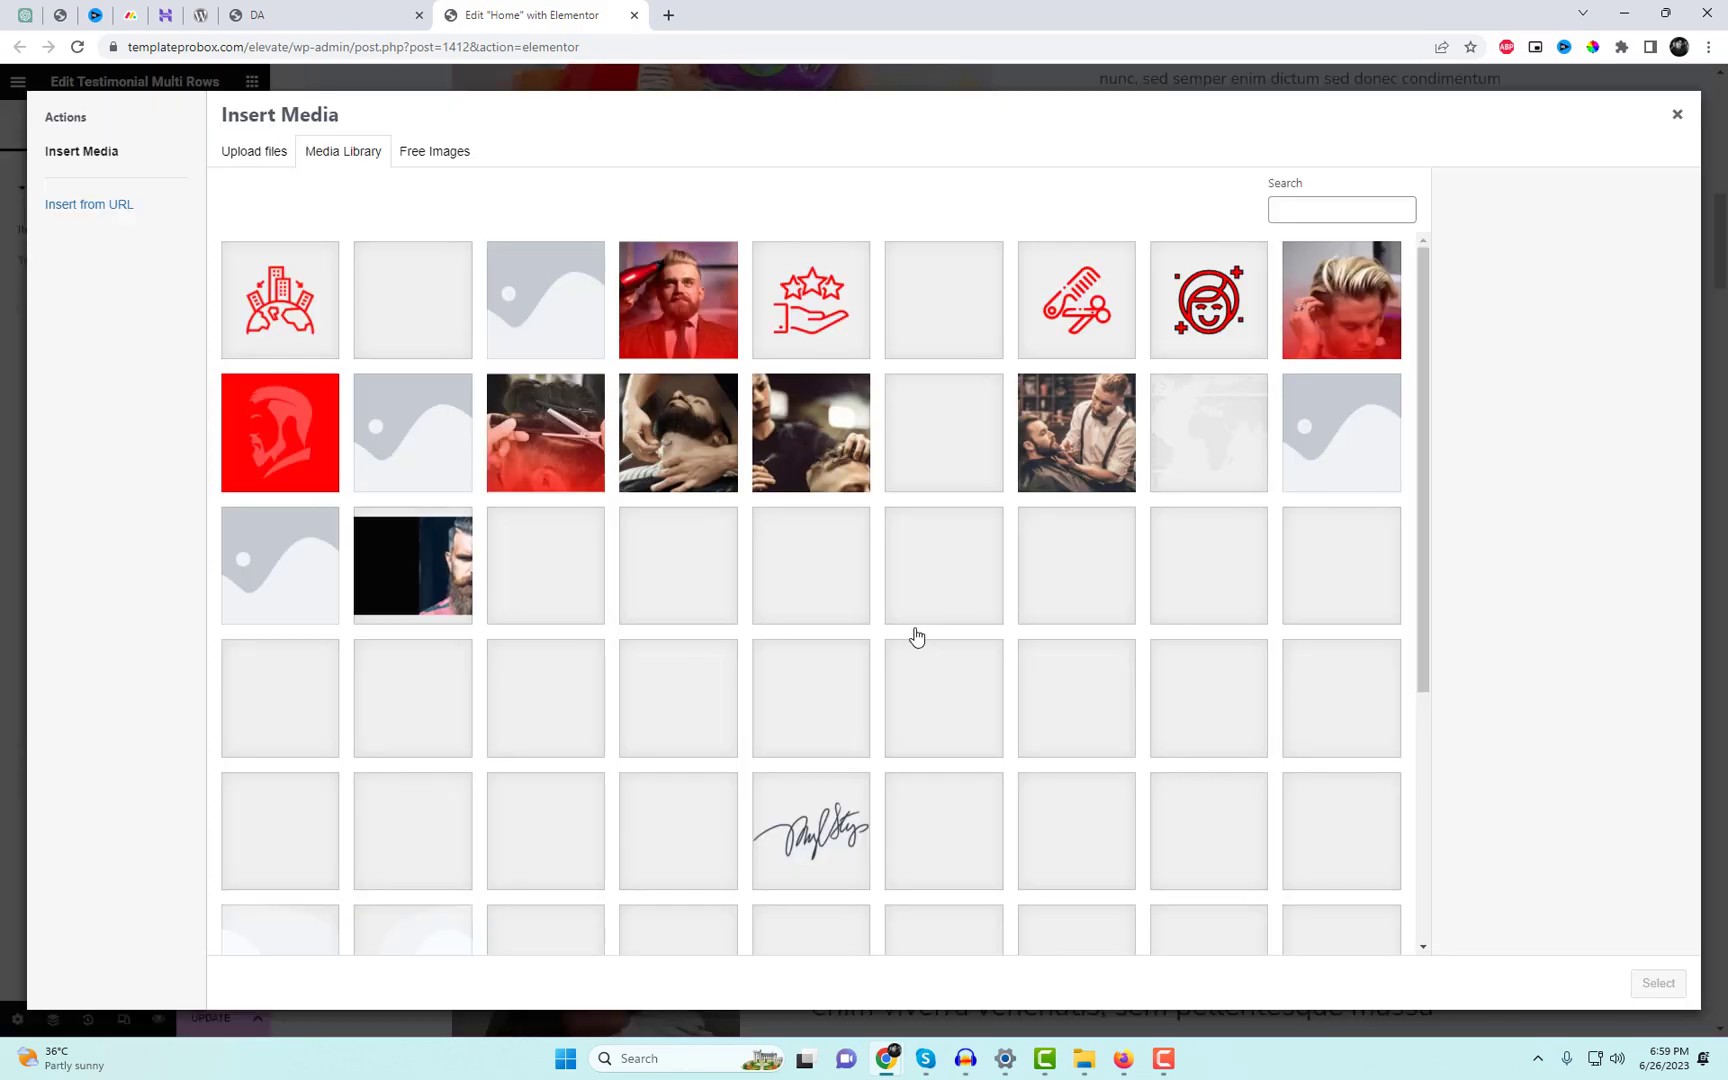
{"action": "scroll", "coordinate": [964, 640], "scroll_direction": "down", "scroll_amount": 4}
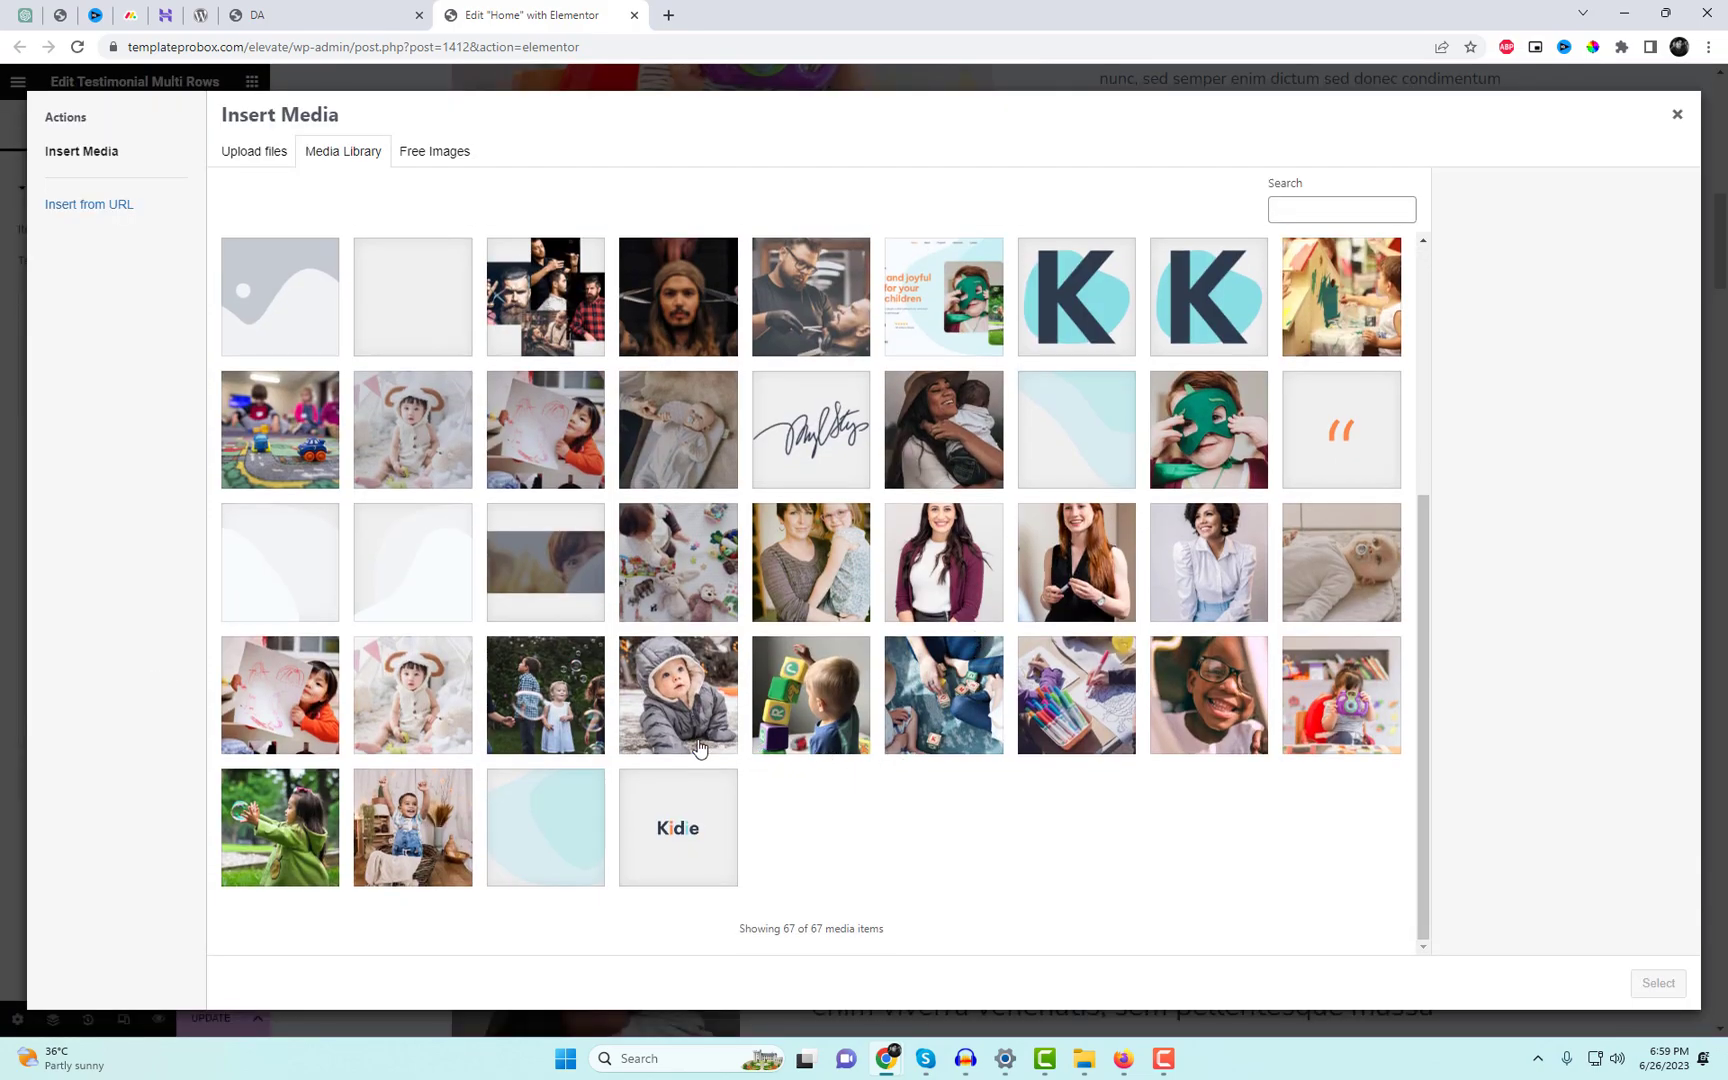
{"action": "left_click", "coordinate": [991, 595]}
{"action": "left_click", "coordinate": [1657, 983]}
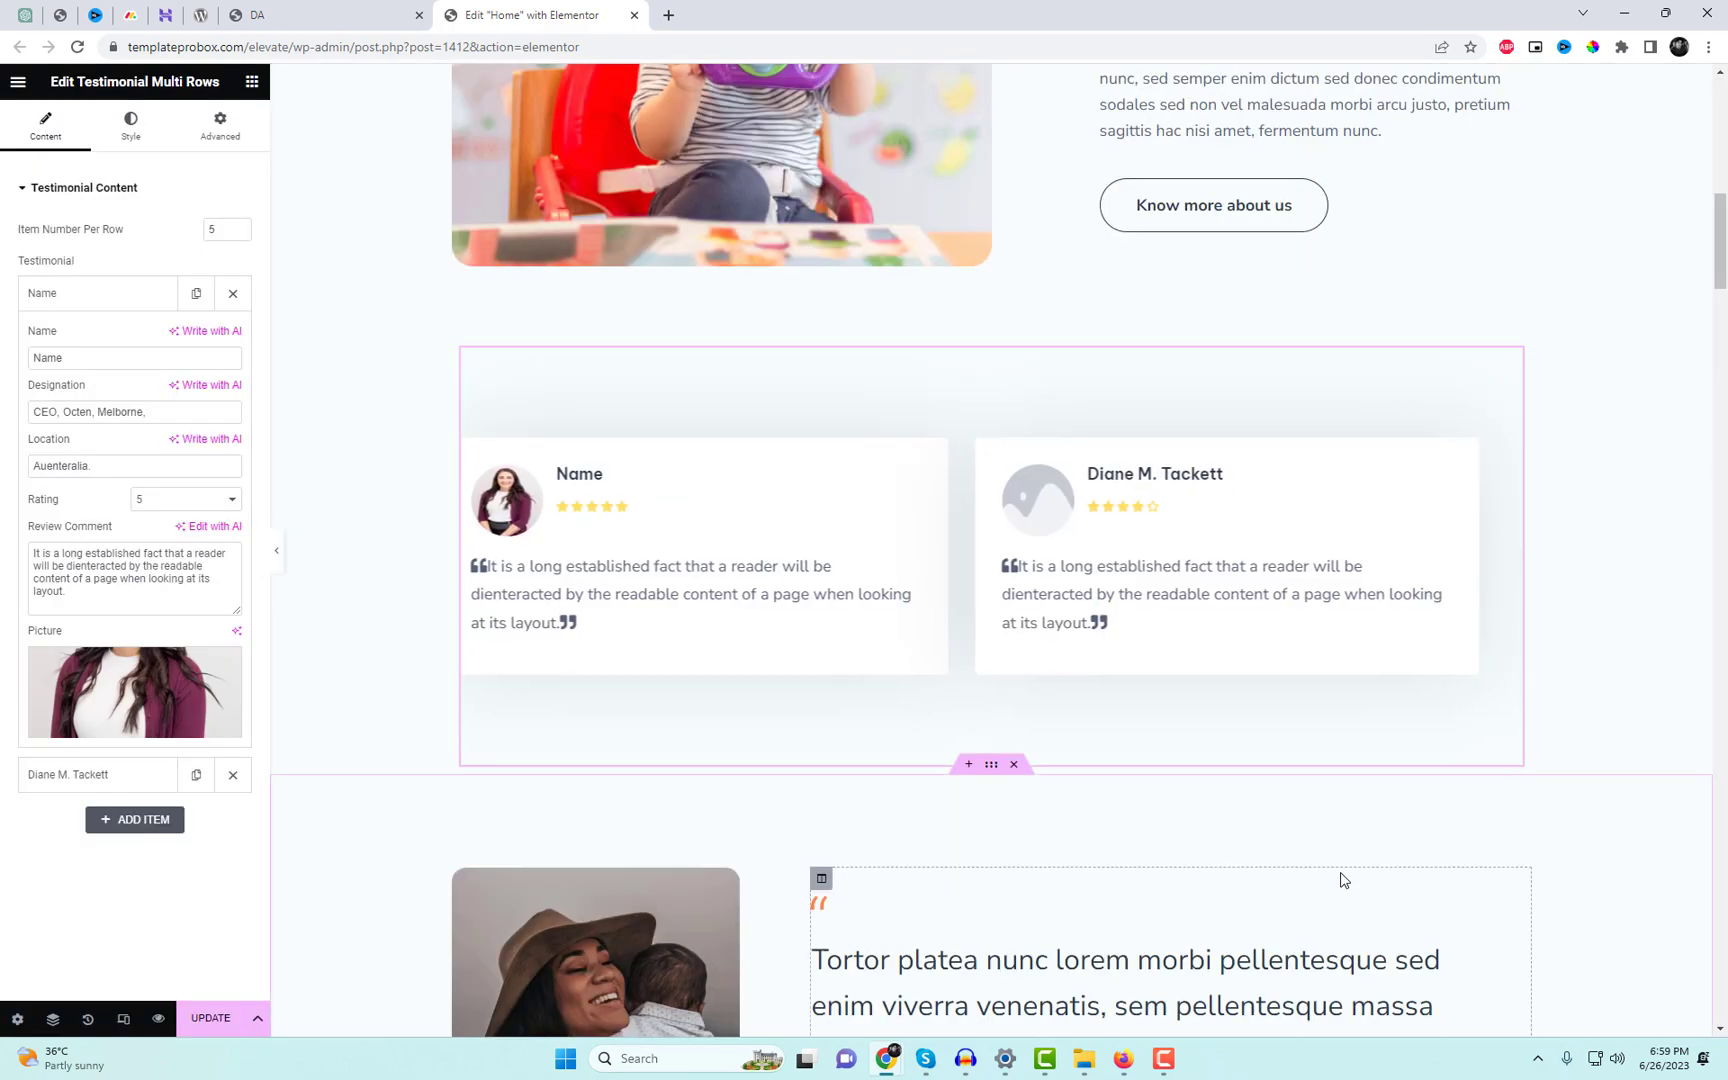
{"action": "left_click", "coordinate": [128, 302]}
Set the second testimonial's picture to the child in the green mask from the media library.
{"action": "left_click", "coordinate": [135, 340]}
{"action": "left_click", "coordinate": [171, 719]}
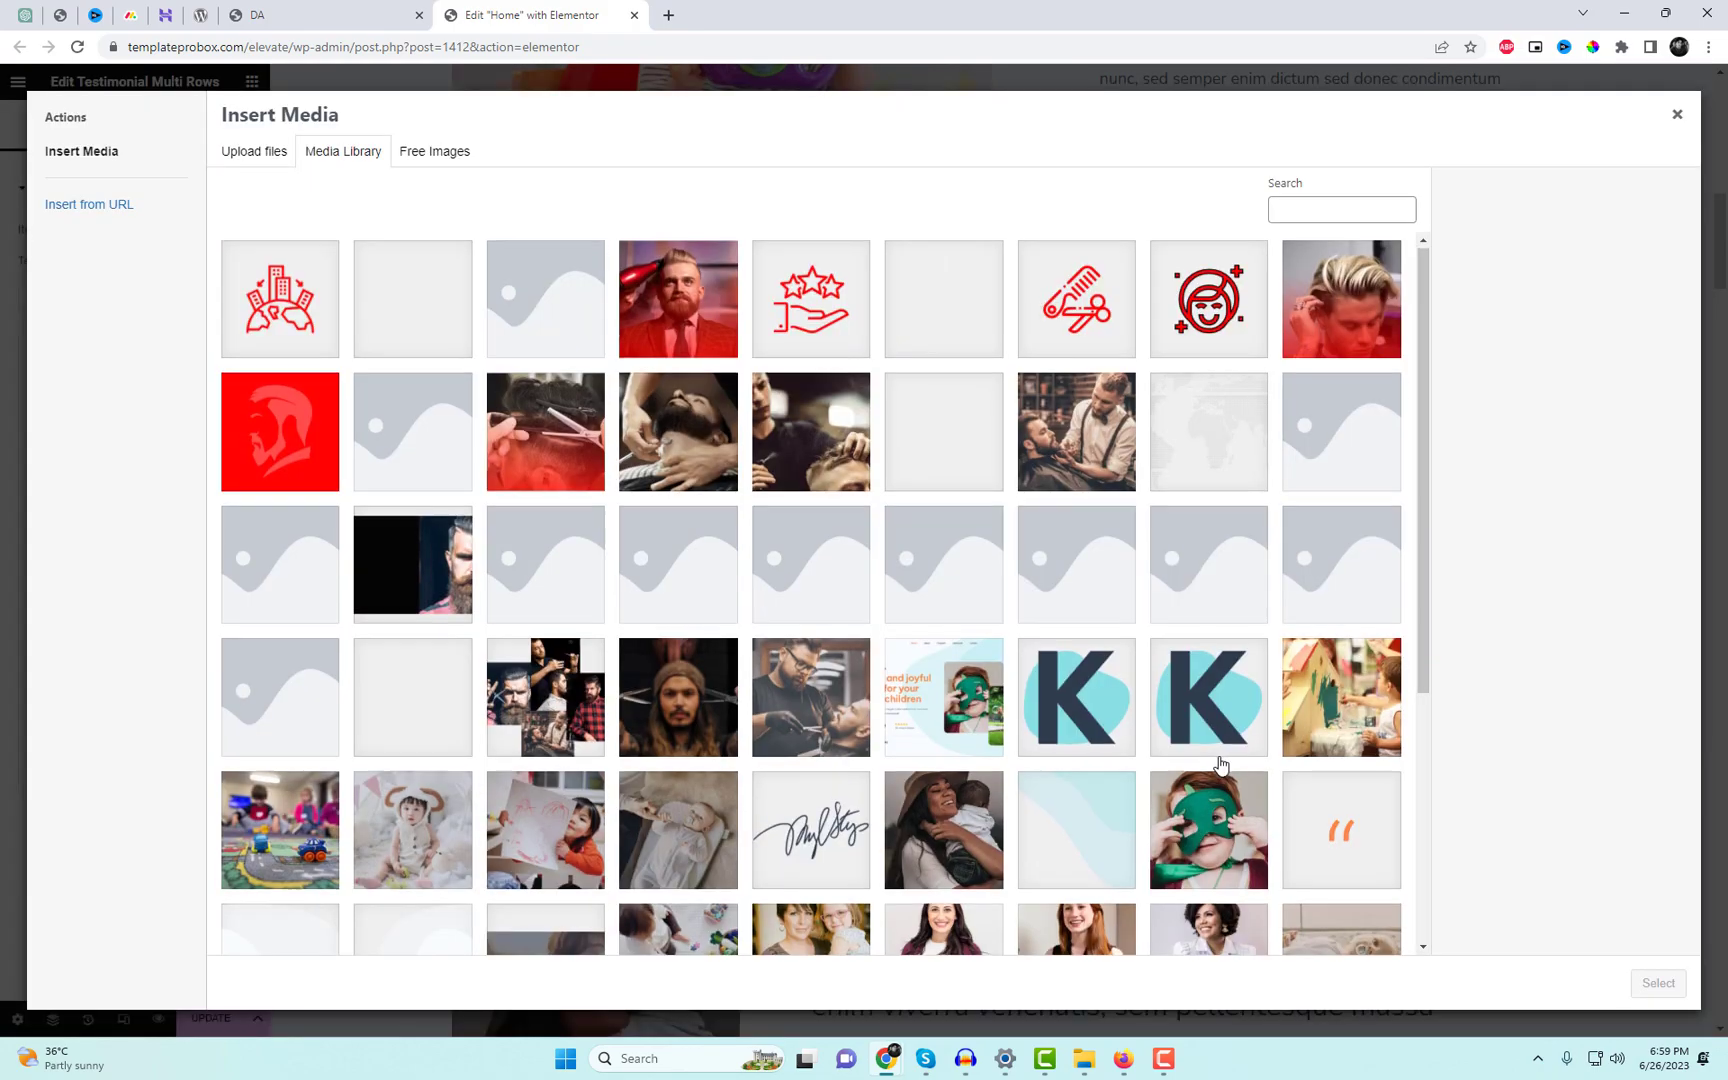
{"action": "scroll", "coordinate": [1219, 764], "scroll_direction": "down", "scroll_amount": 5}
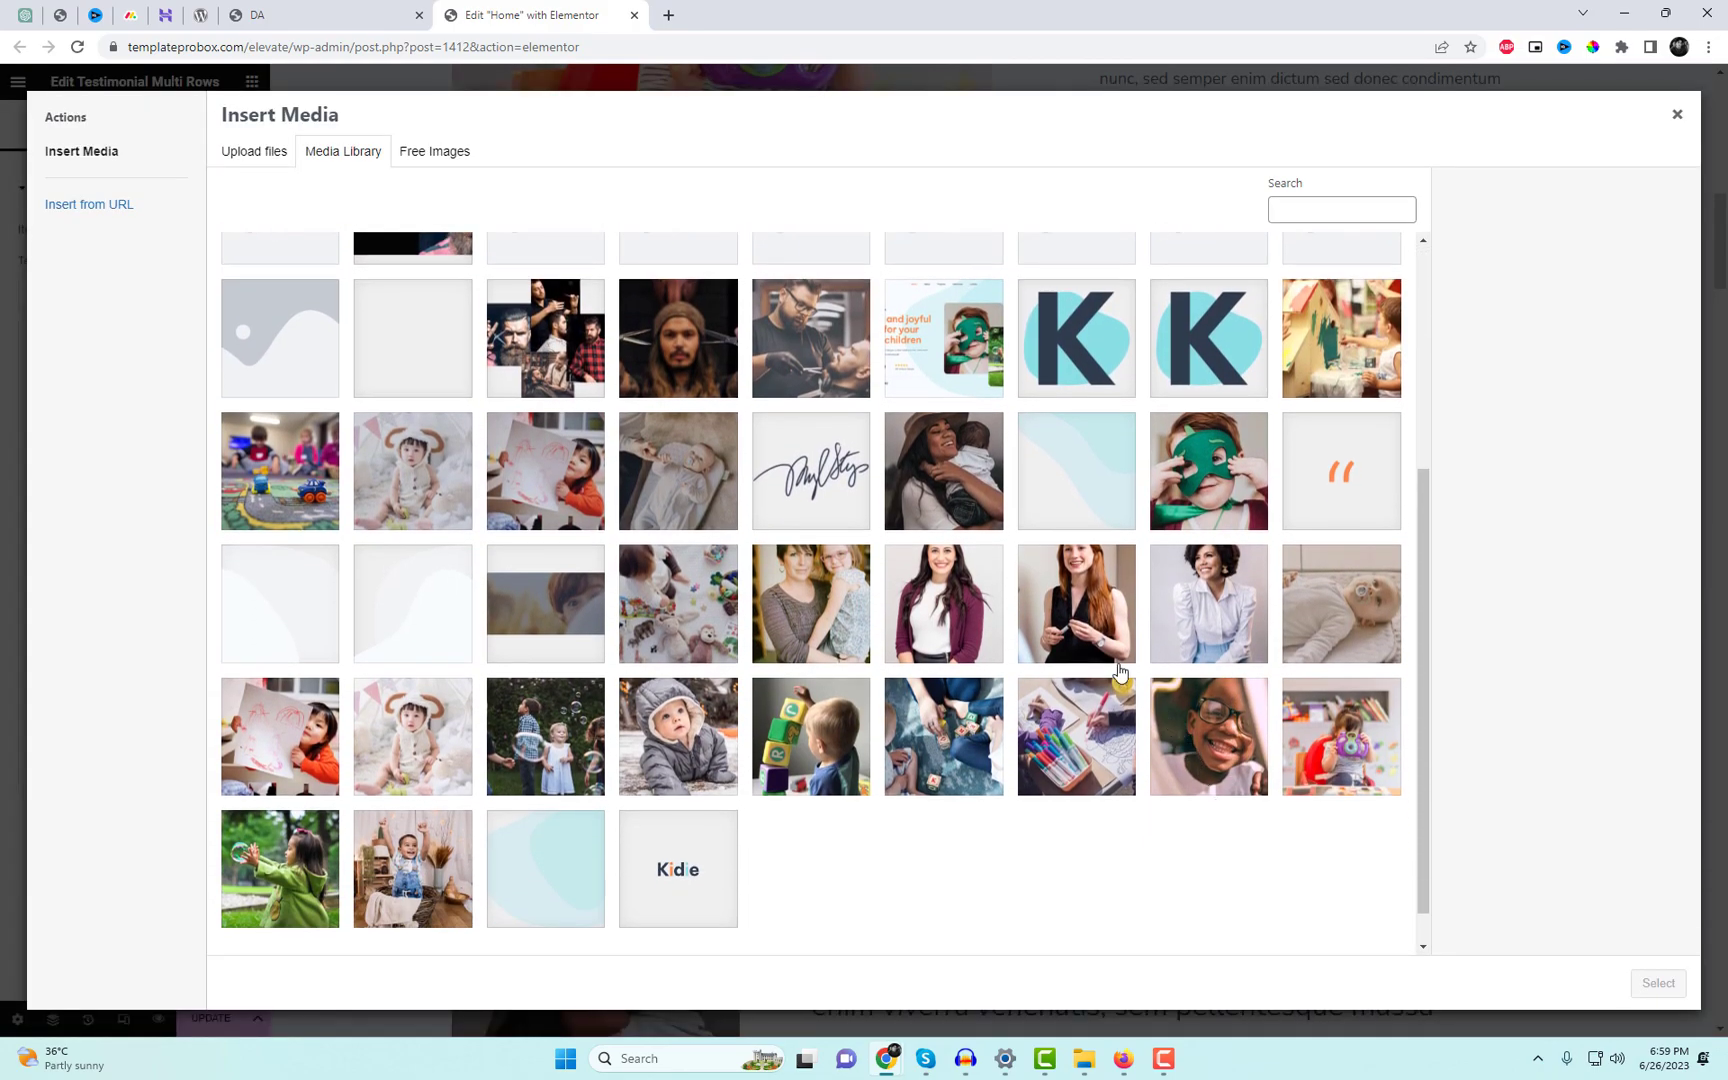
{"action": "scroll", "coordinate": [1203, 648], "scroll_direction": "up", "scroll_amount": 3}
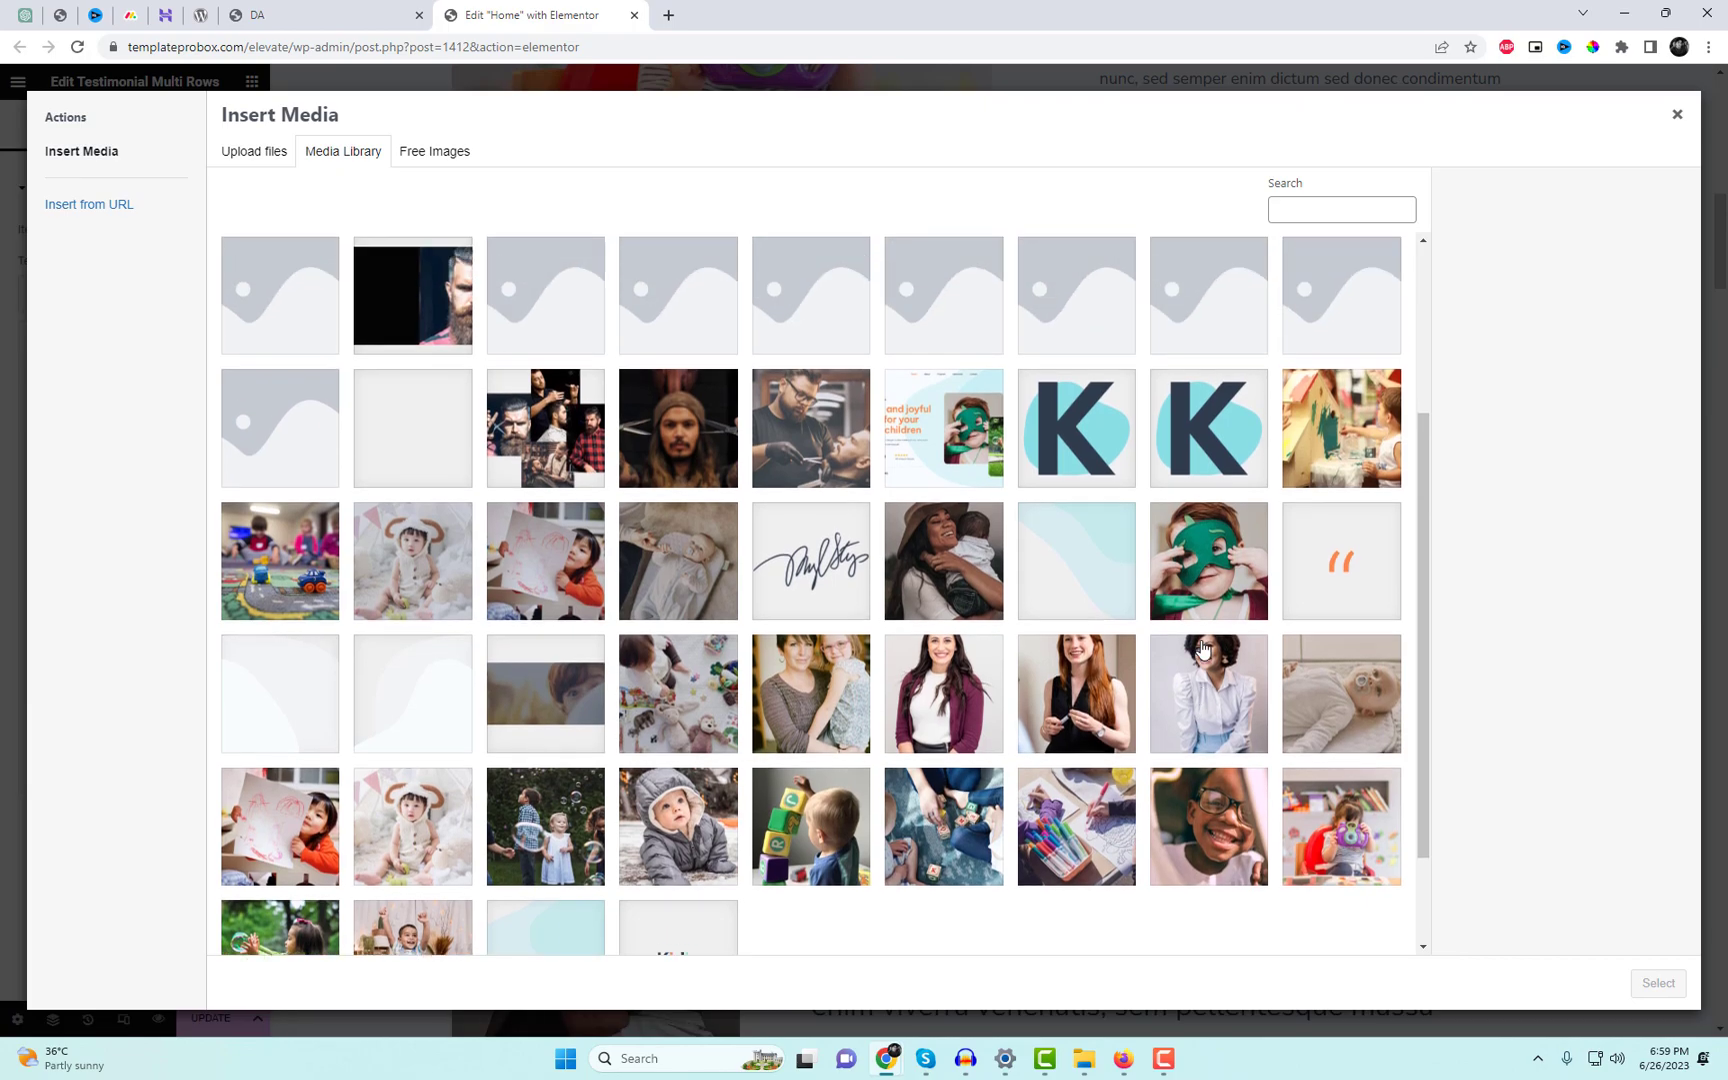
{"action": "left_click", "coordinate": [1221, 713]}
{"action": "left_click", "coordinate": [1658, 983]}
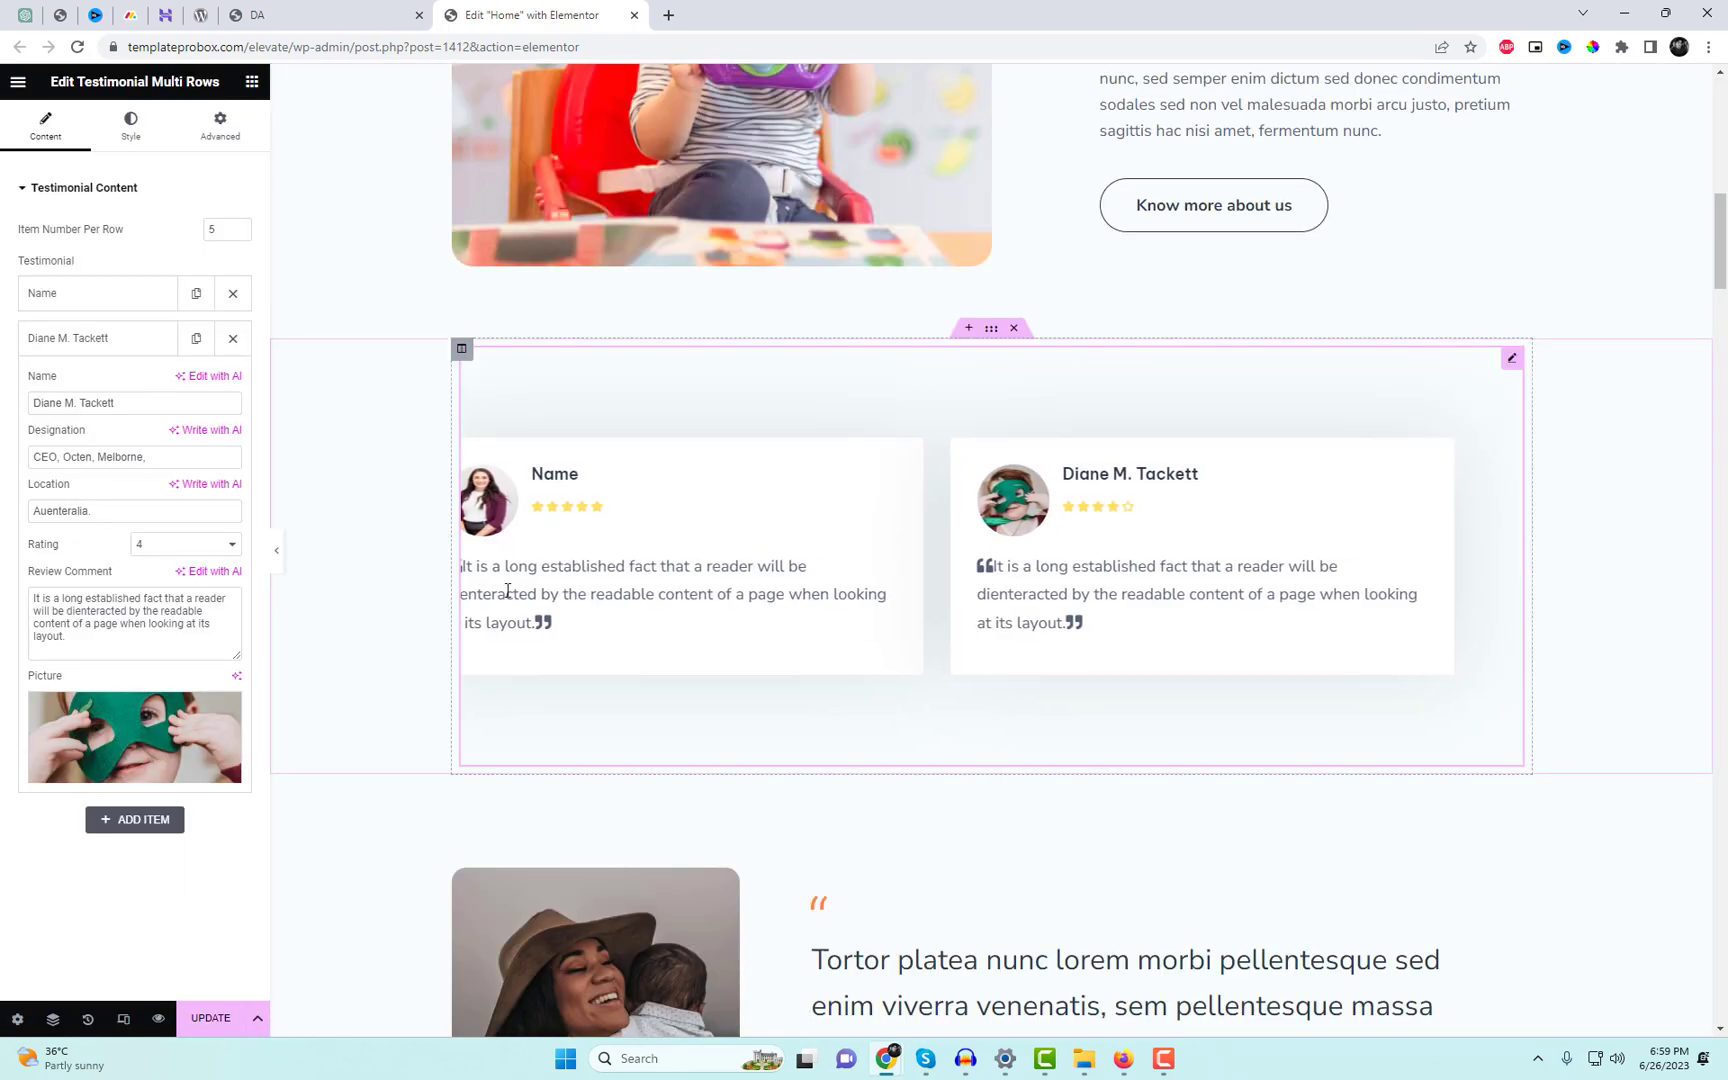
{"action": "left_click", "coordinate": [85, 336]}
Duplicate the second testimonial item four times.
{"action": "left_click", "coordinate": [194, 342]}
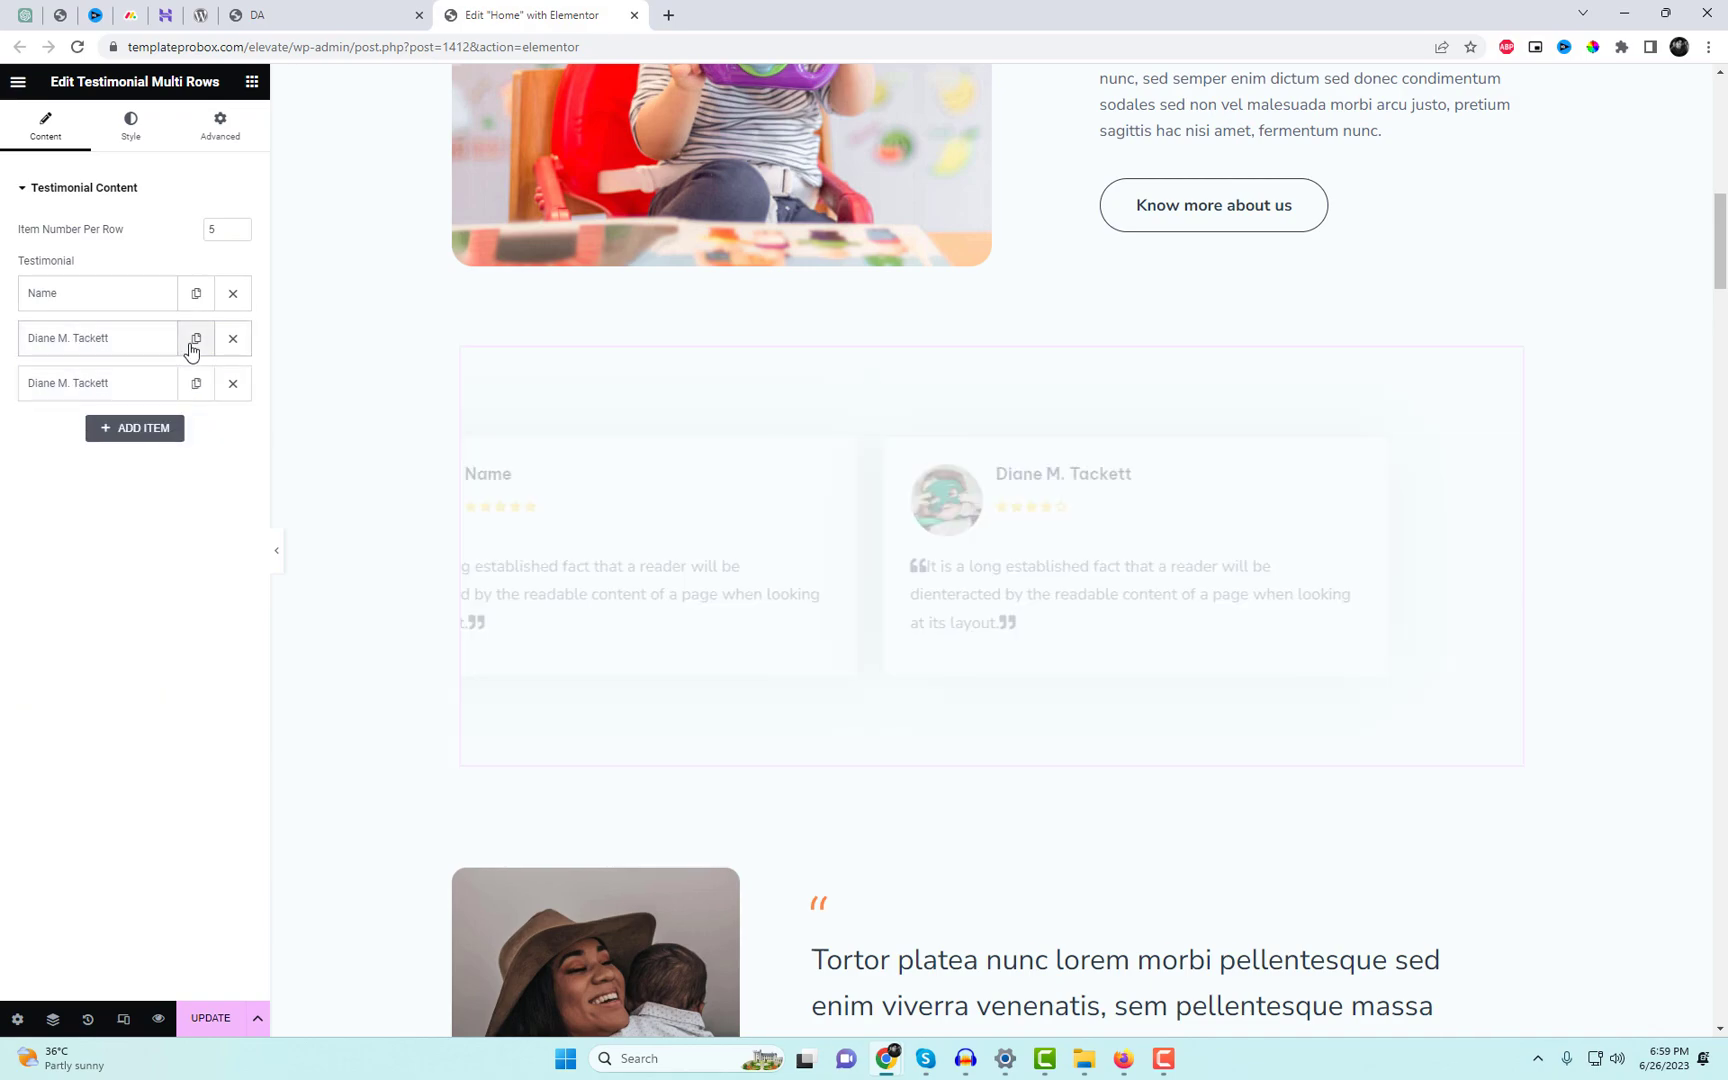
{"action": "left_click", "coordinate": [196, 385]}
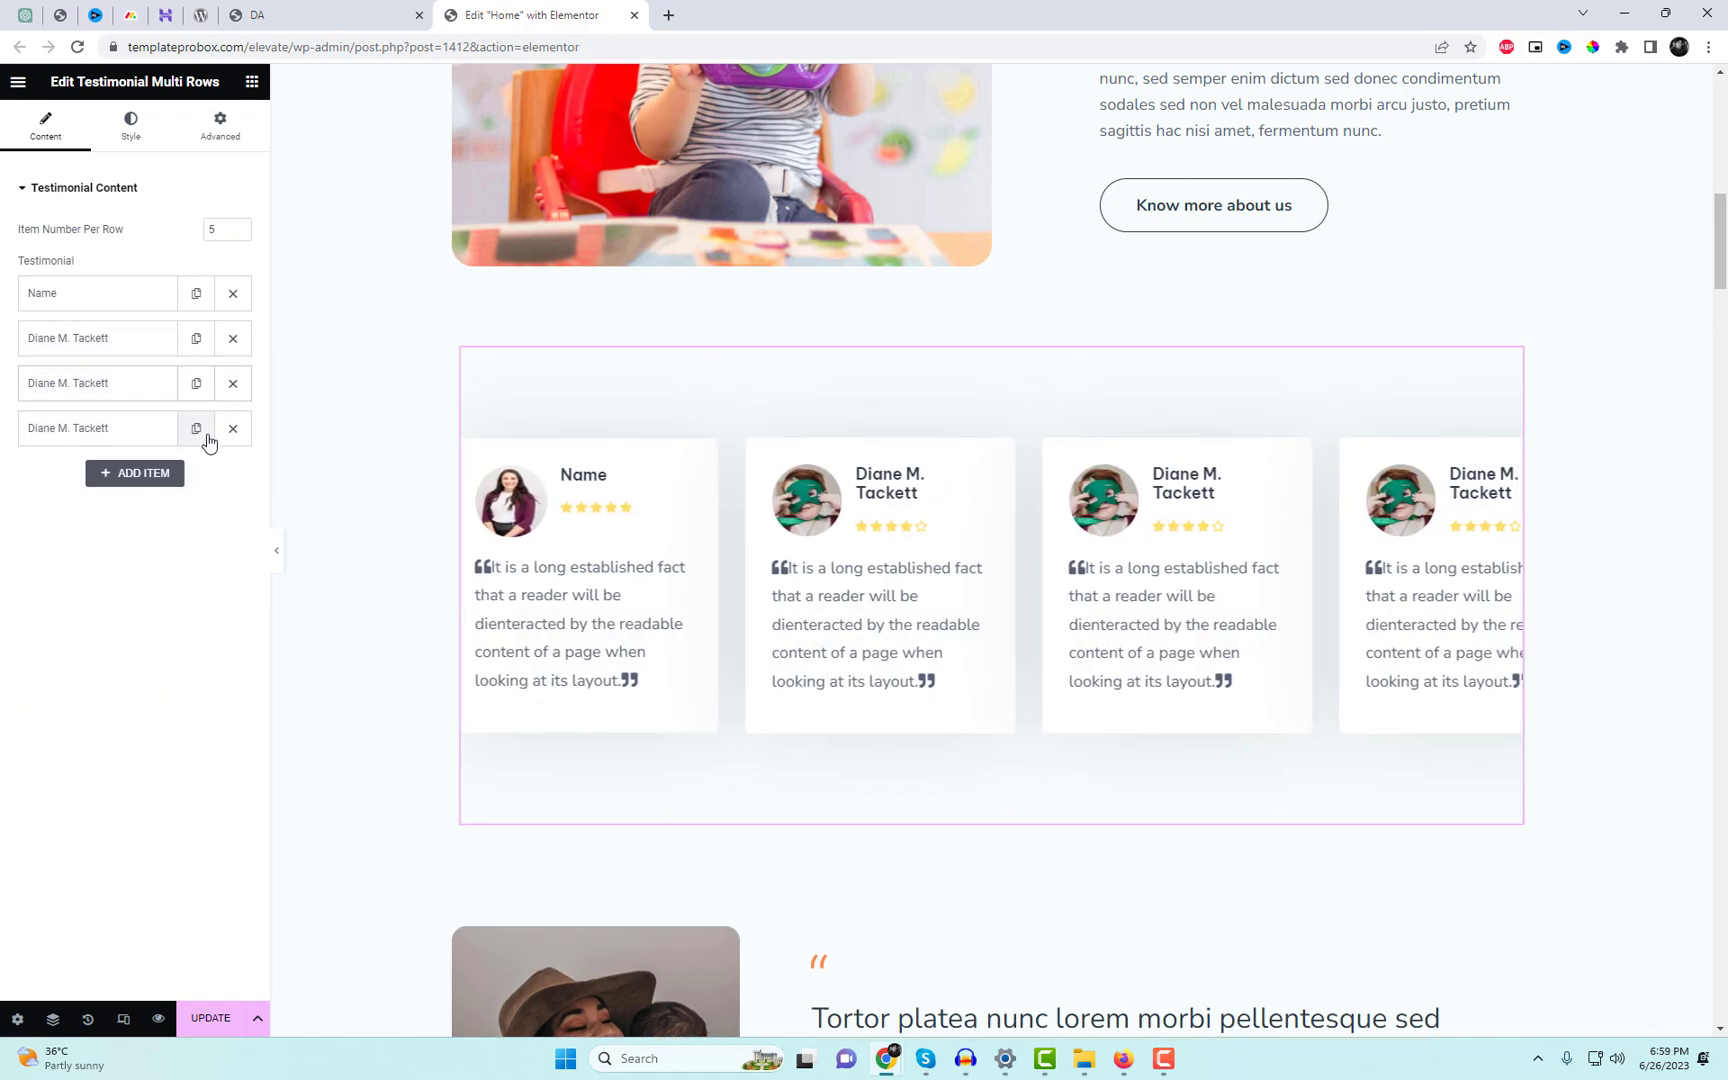
{"action": "left_click", "coordinate": [198, 430]}
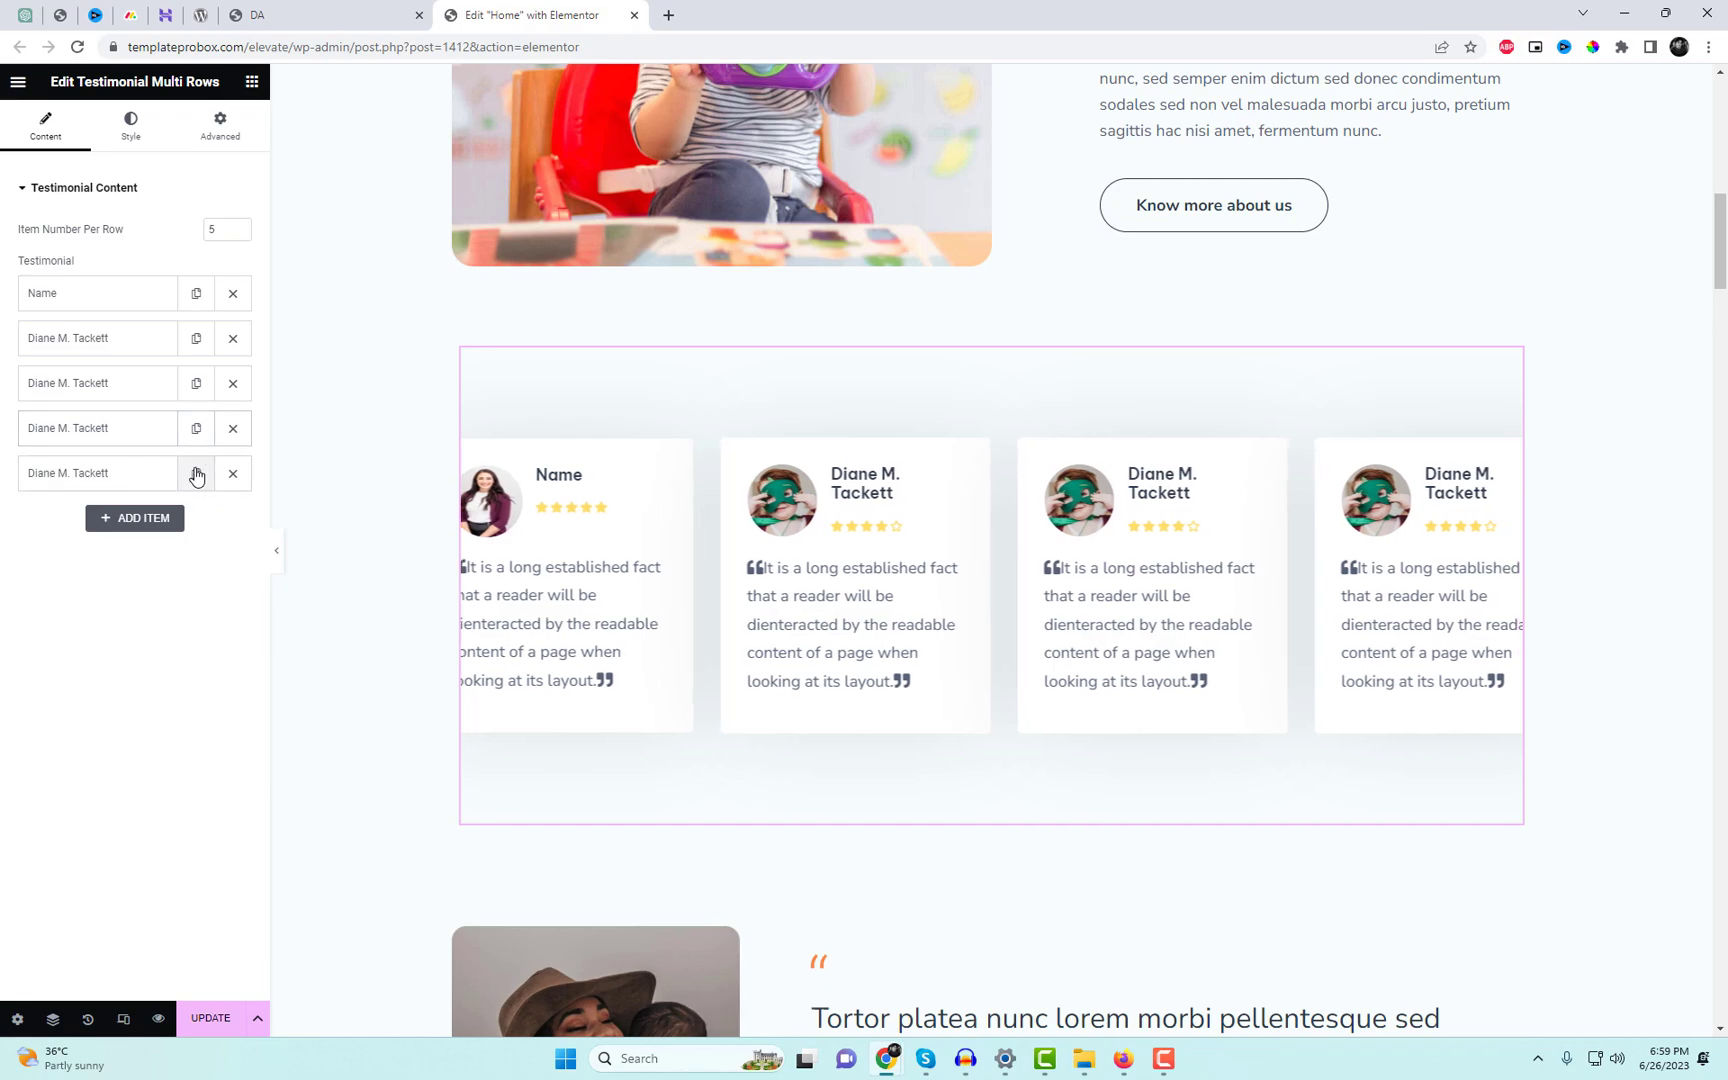
{"action": "left_click", "coordinate": [196, 473]}
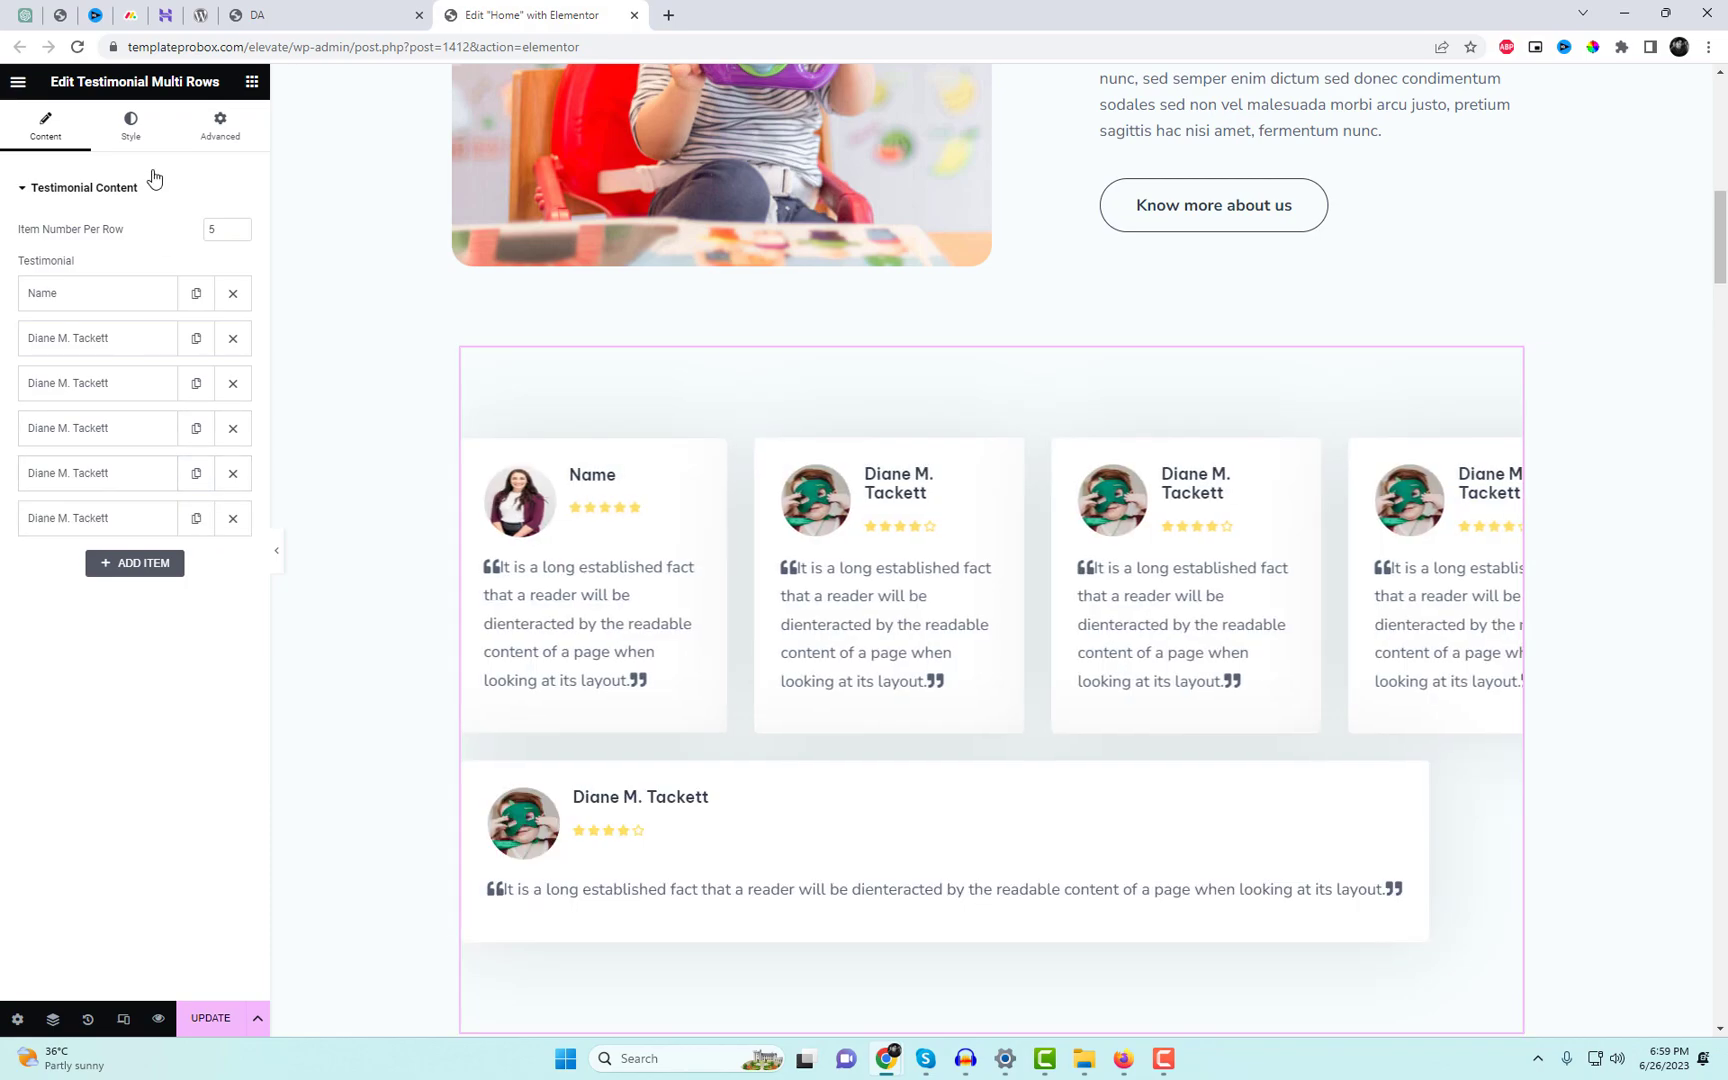
Set the testimonial widget's item number per row to 4 and check the layout on the page.
{"action": "double_click", "coordinate": [213, 230]}
{"action": "type", "text": "4"}
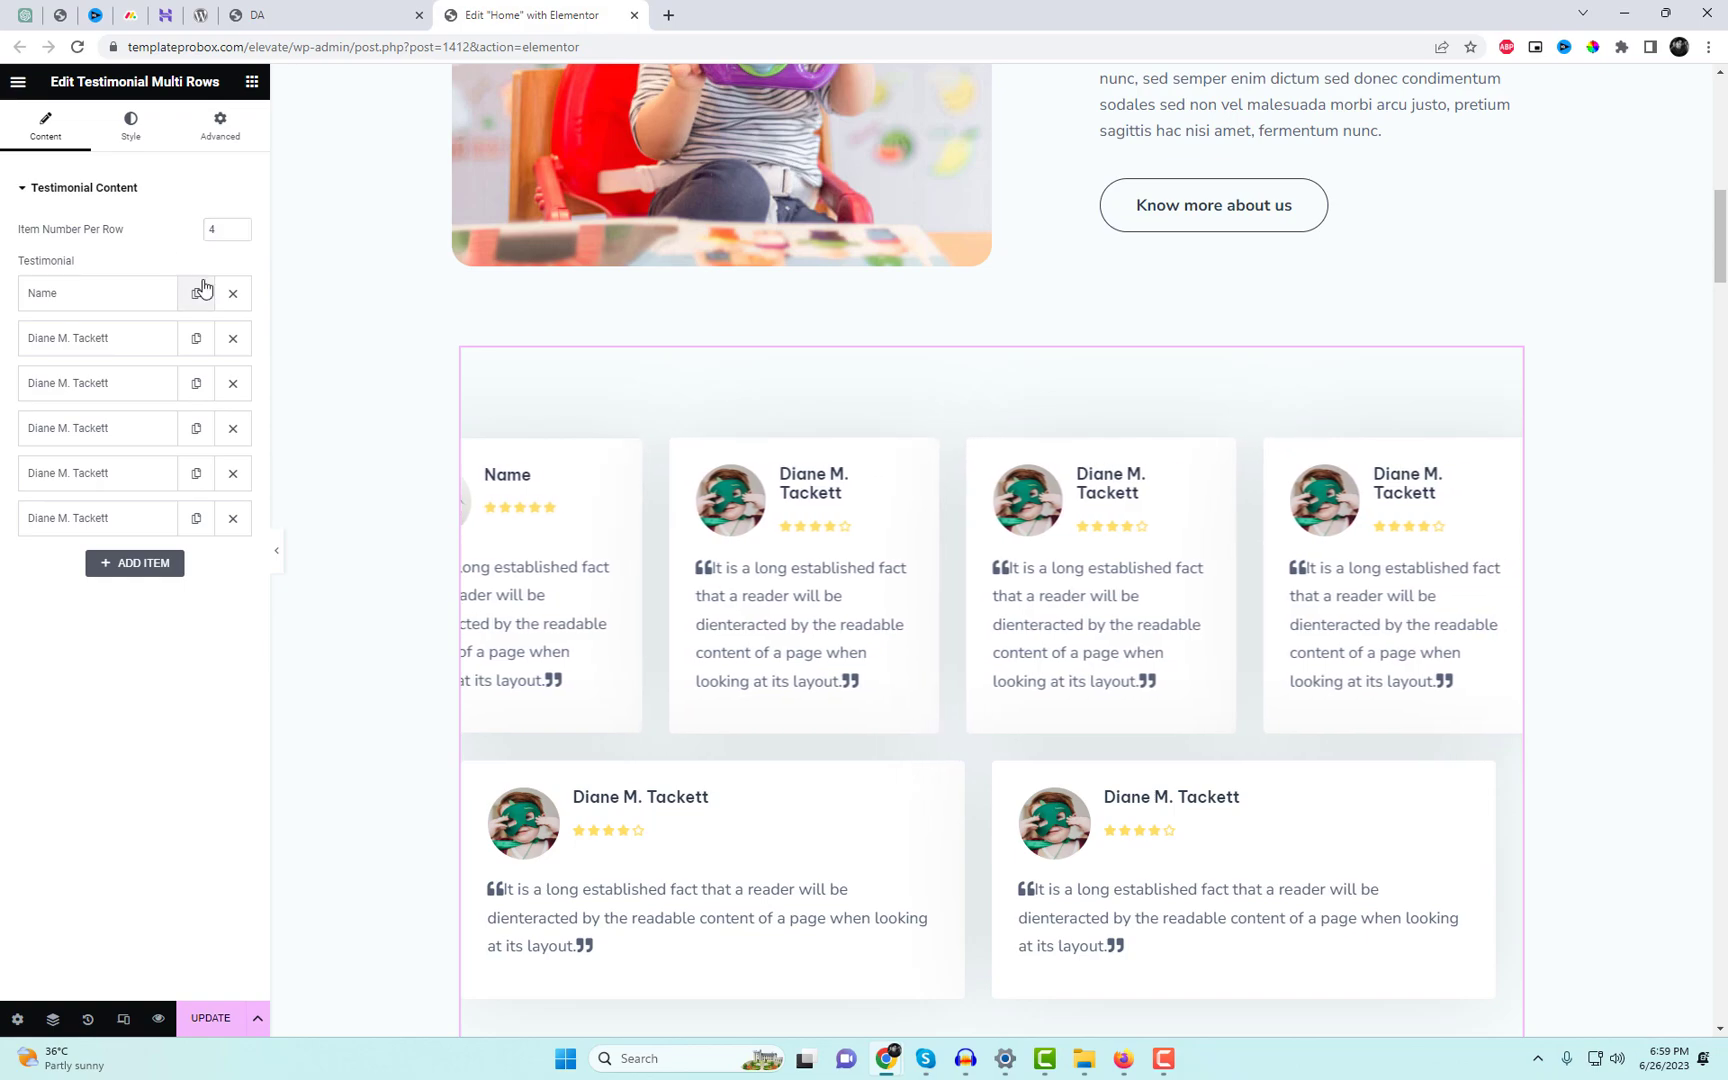
{"action": "scroll", "coordinate": [843, 782], "scroll_direction": "down", "scroll_amount": 1}
{"action": "scroll", "coordinate": [903, 693], "scroll_direction": "down", "scroll_amount": 2}
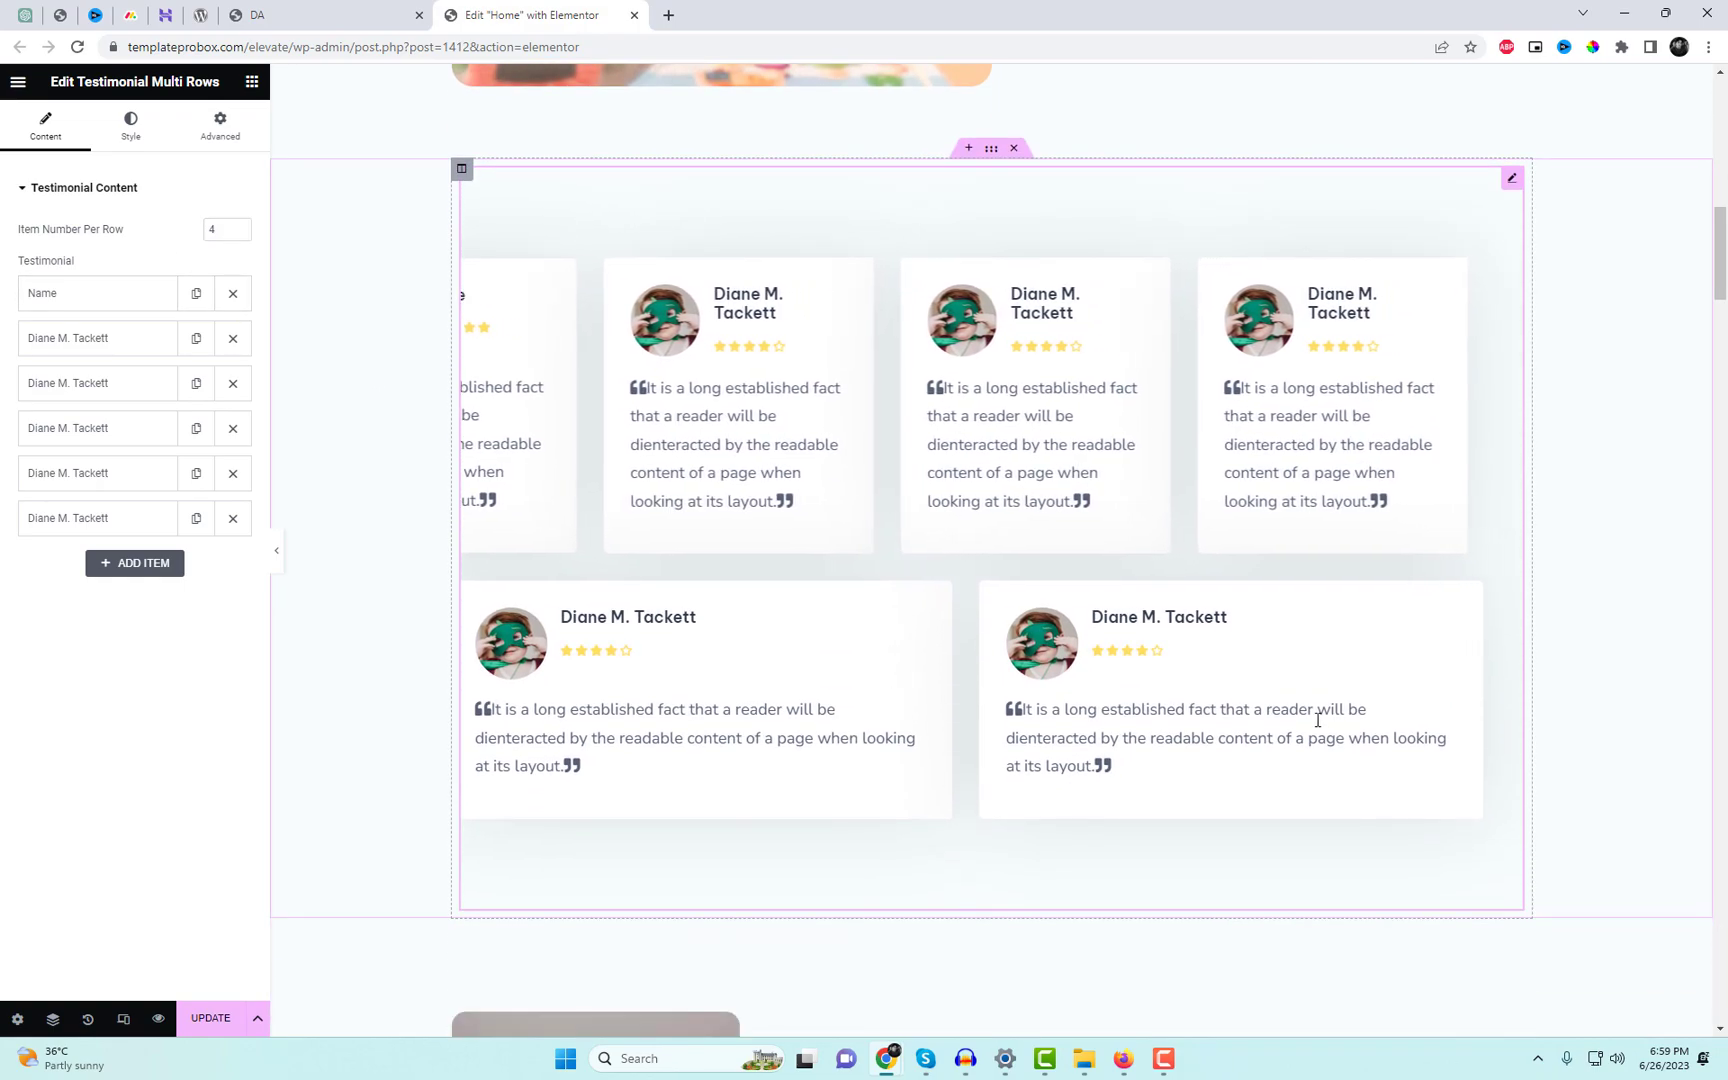
Set the item number per row to 6 and open the testimonial widget's style settings.
{"action": "double_click", "coordinate": [219, 236]}
{"action": "type", "text": "6"}
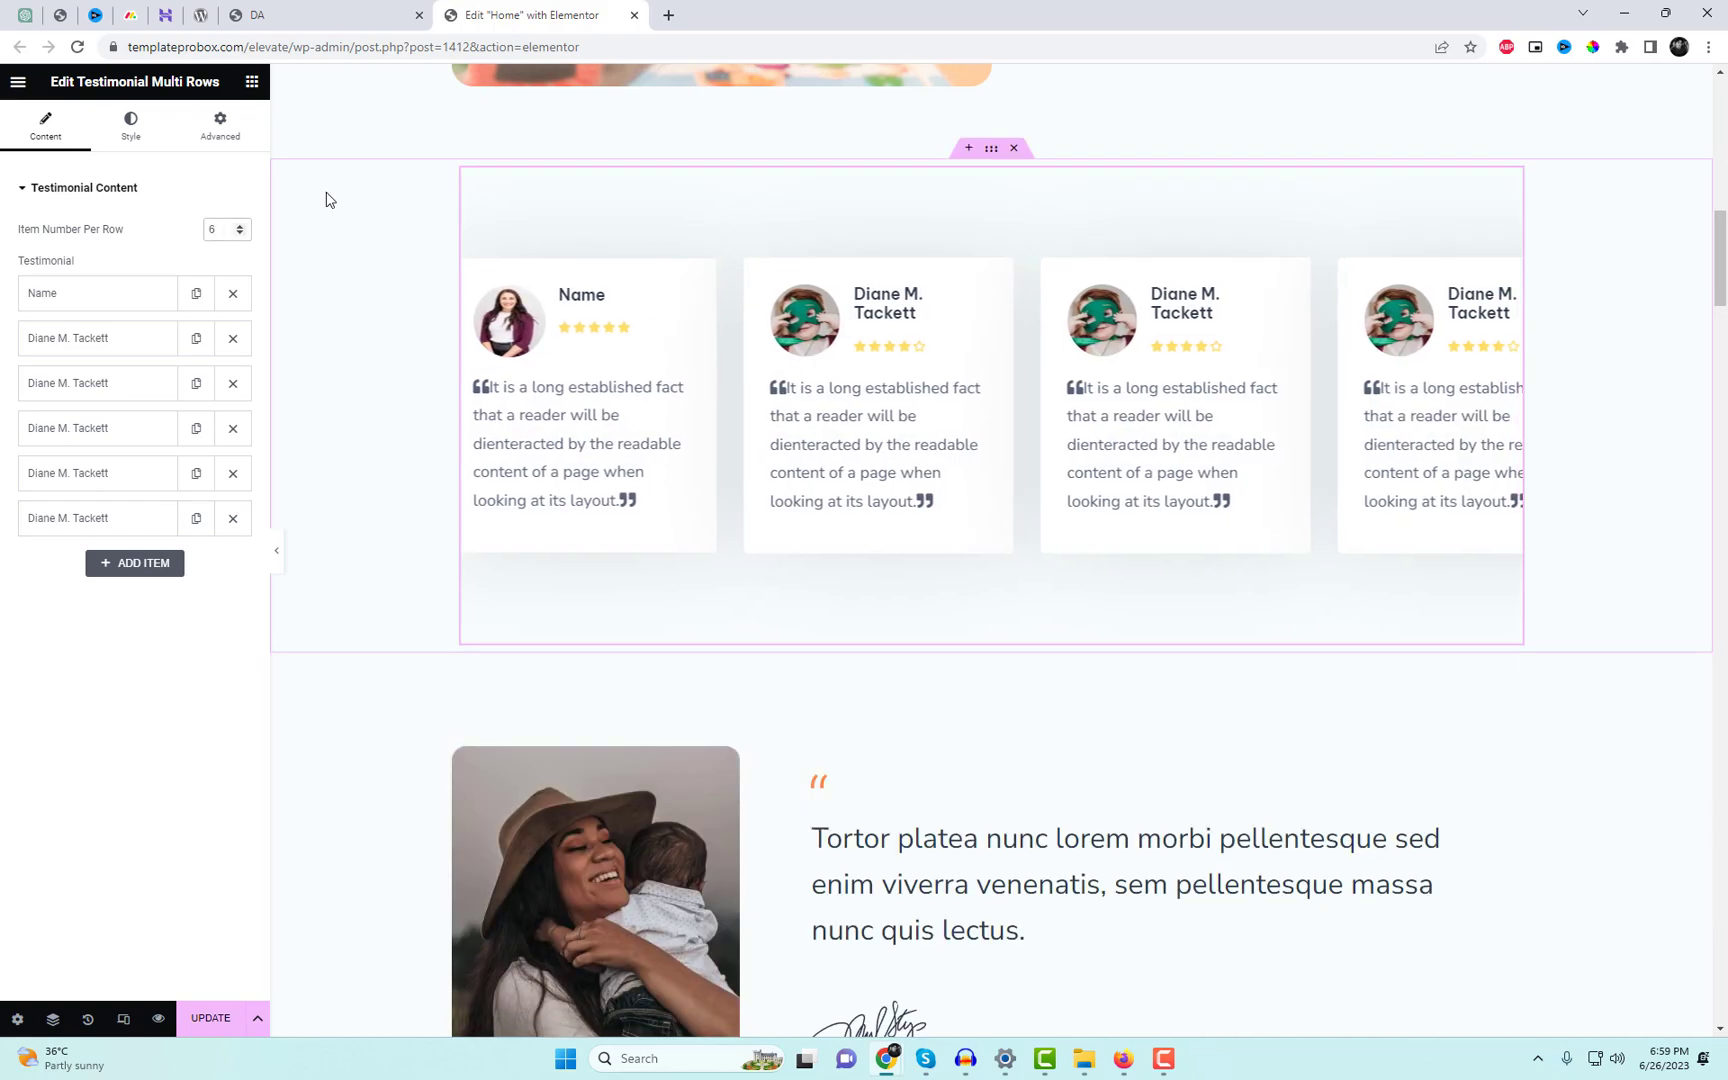
{"action": "left_click", "coordinate": [126, 130]}
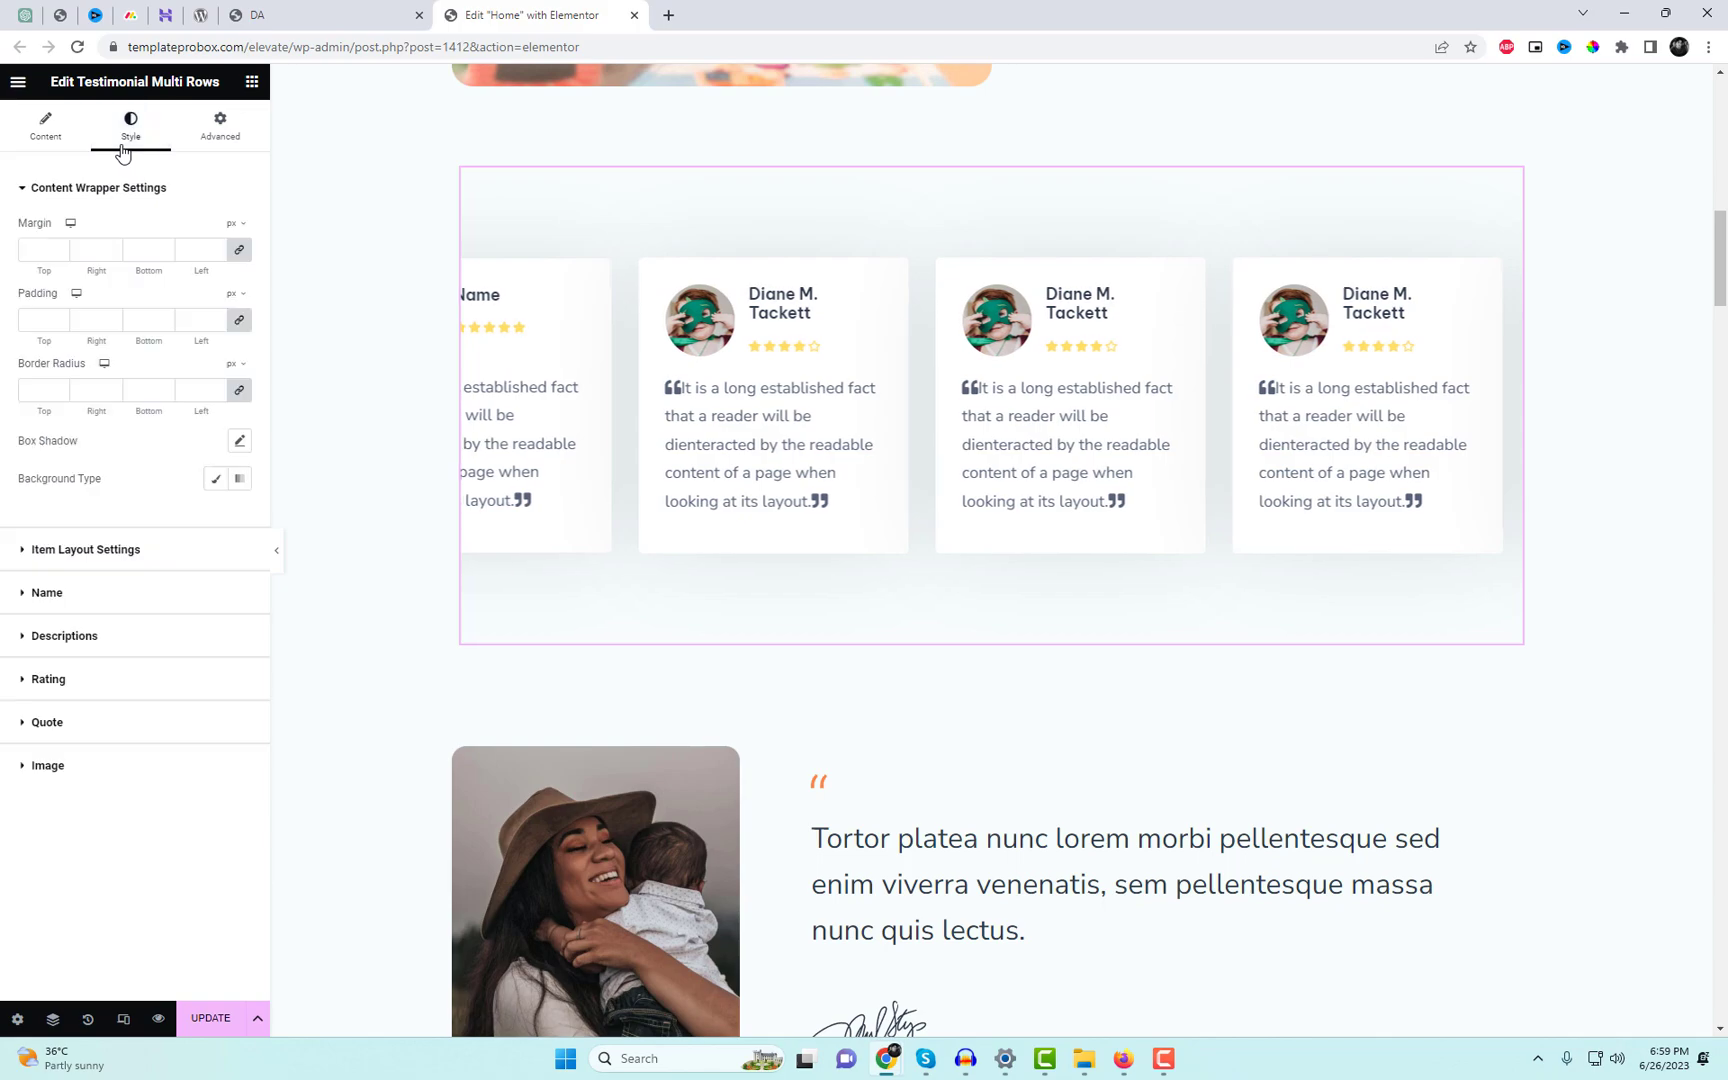
Set the testimonial items' margin to 20 px on all sides and change the name color to a muted pink.
{"action": "left_click", "coordinate": [165, 563]}
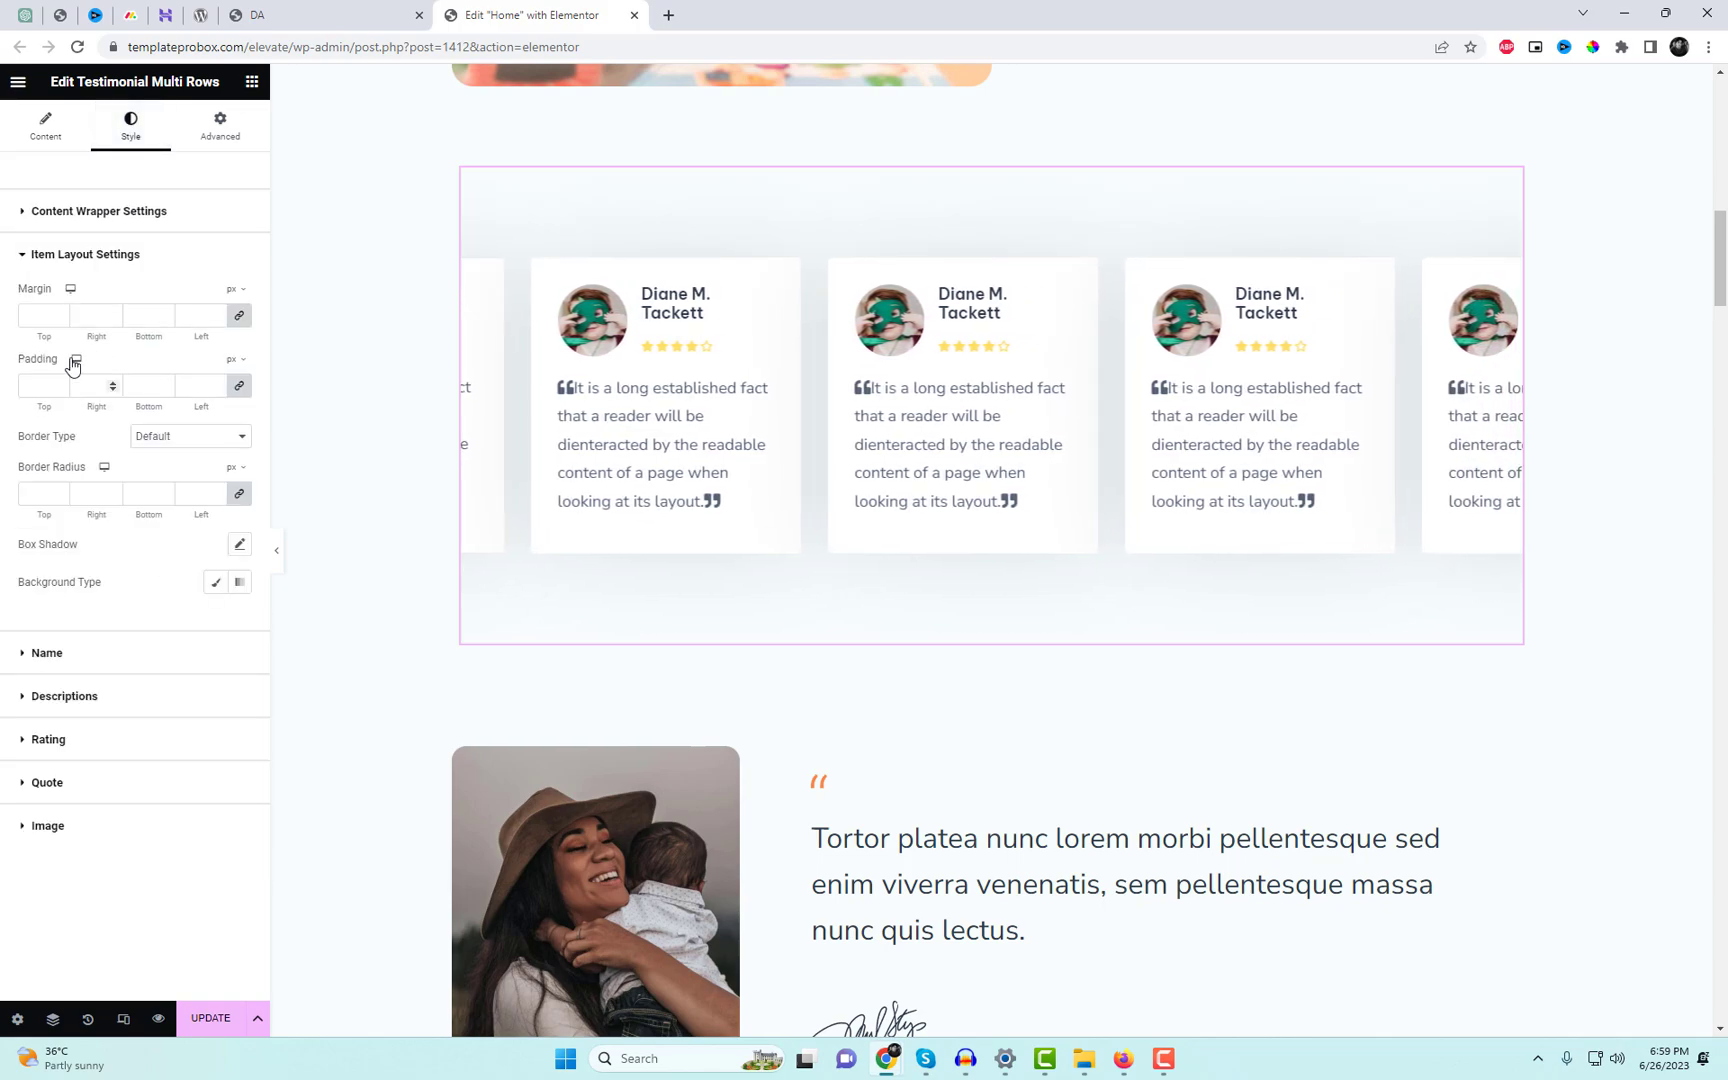
{"action": "type", "text": "20"}
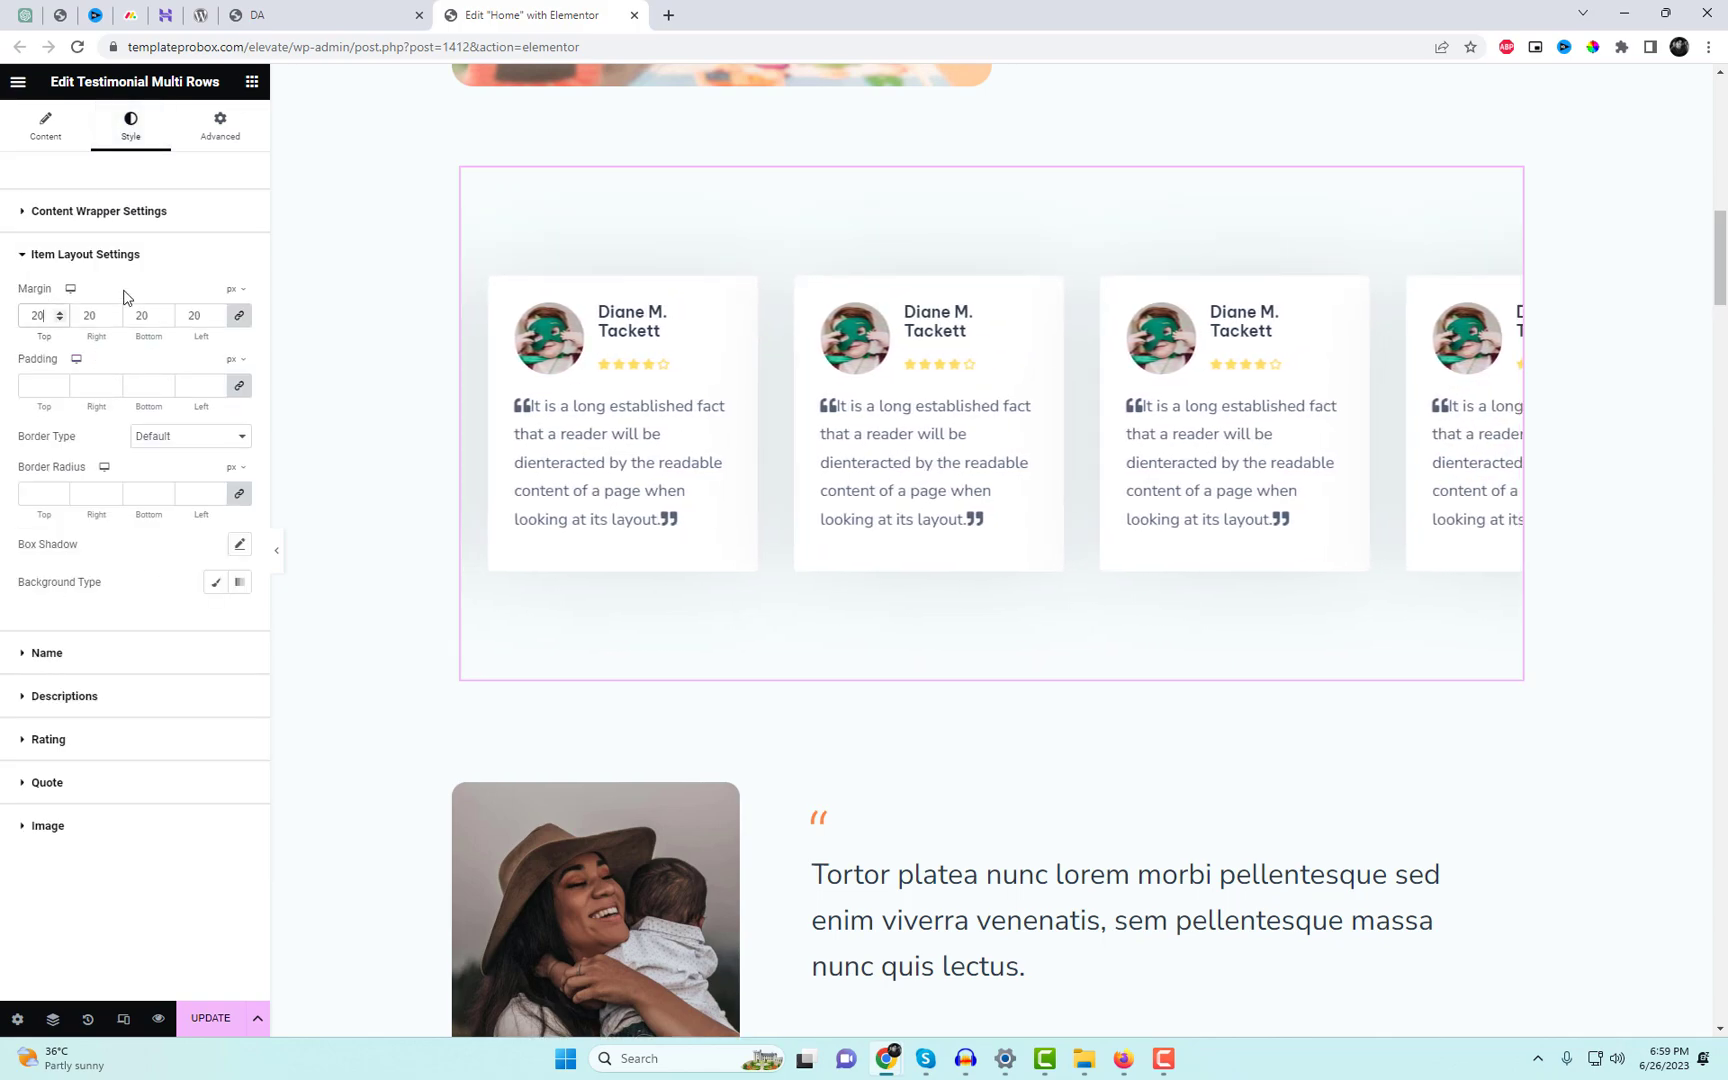
{"action": "left_click", "coordinate": [135, 668]}
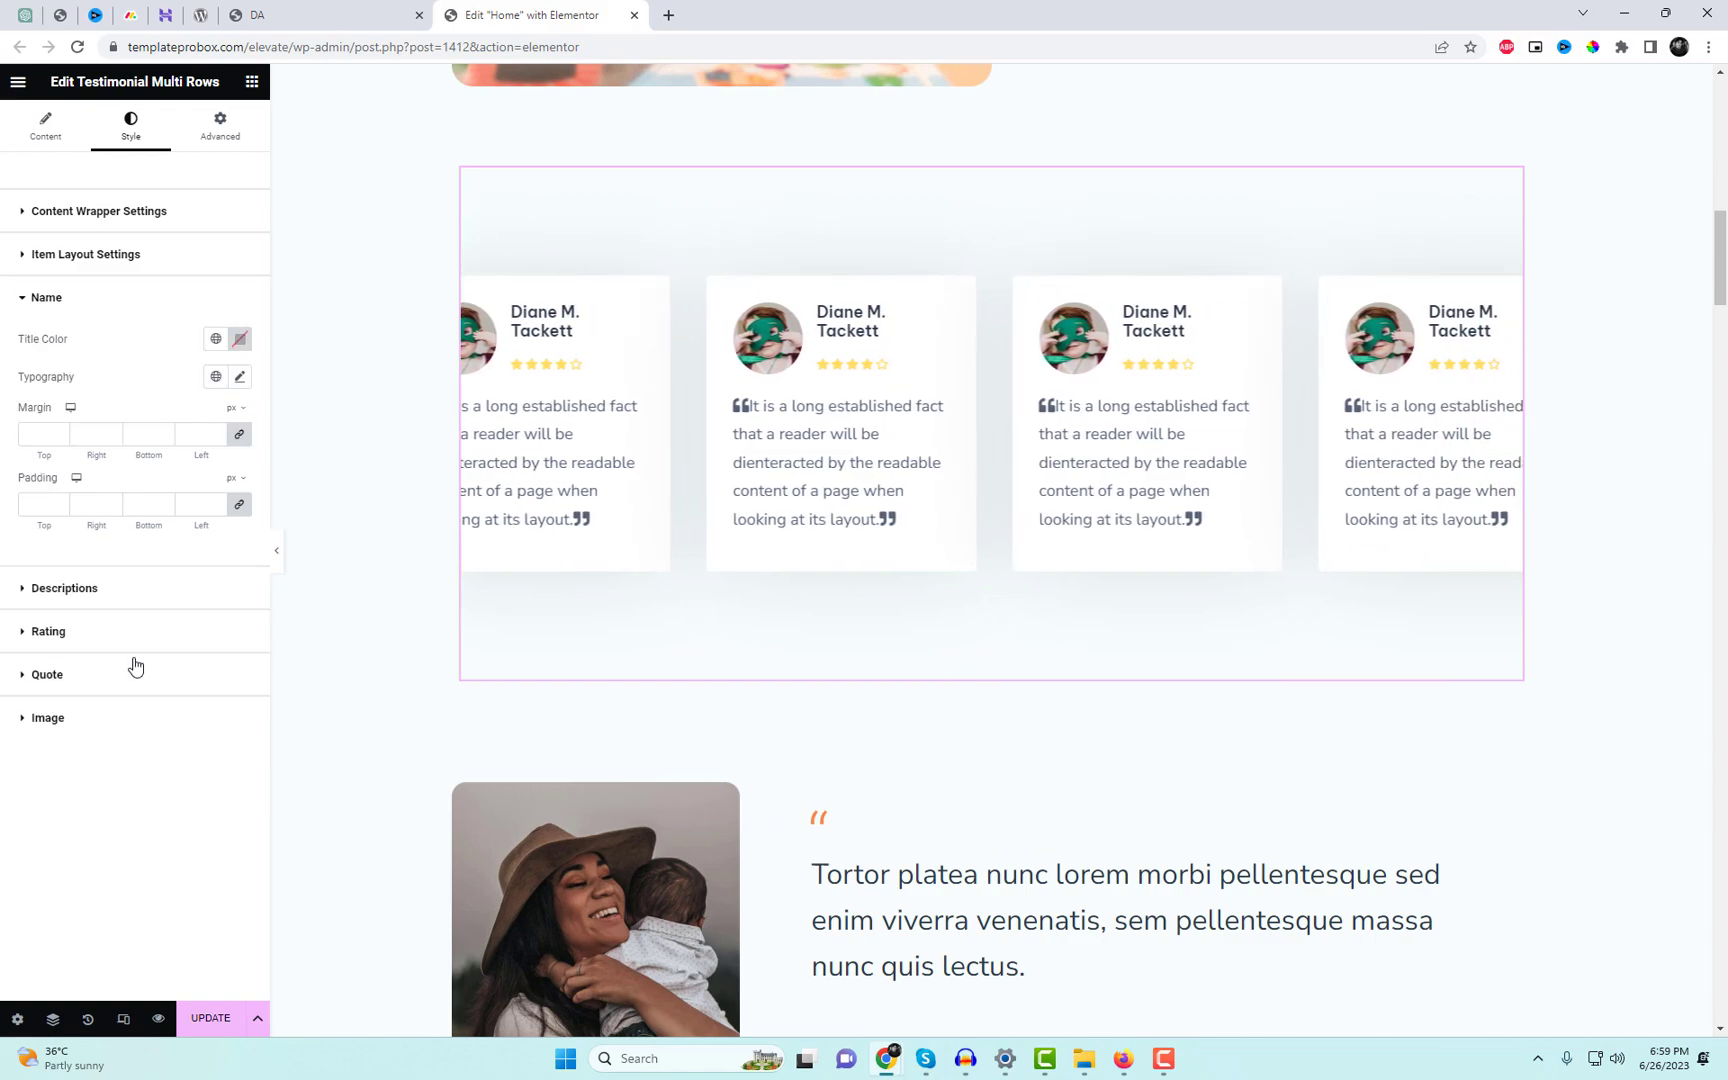
{"action": "left_click", "coordinate": [240, 340]}
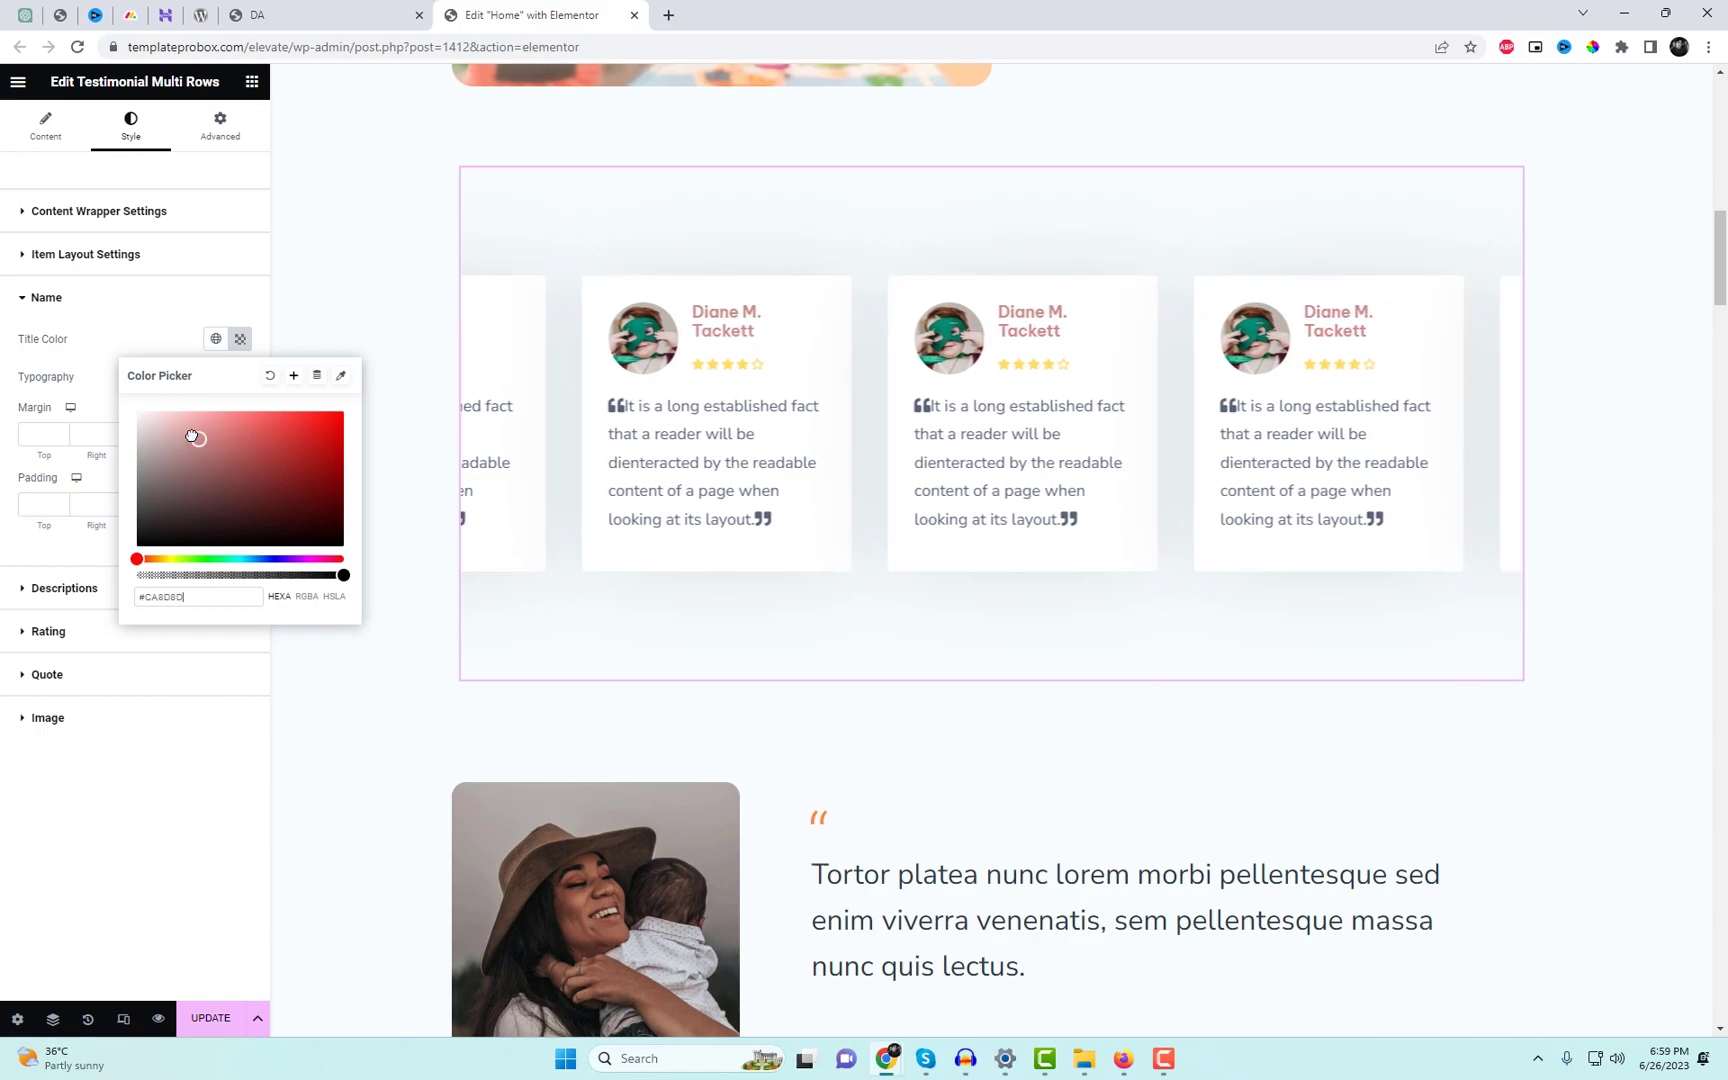
{"action": "left_click", "coordinate": [156, 297]}
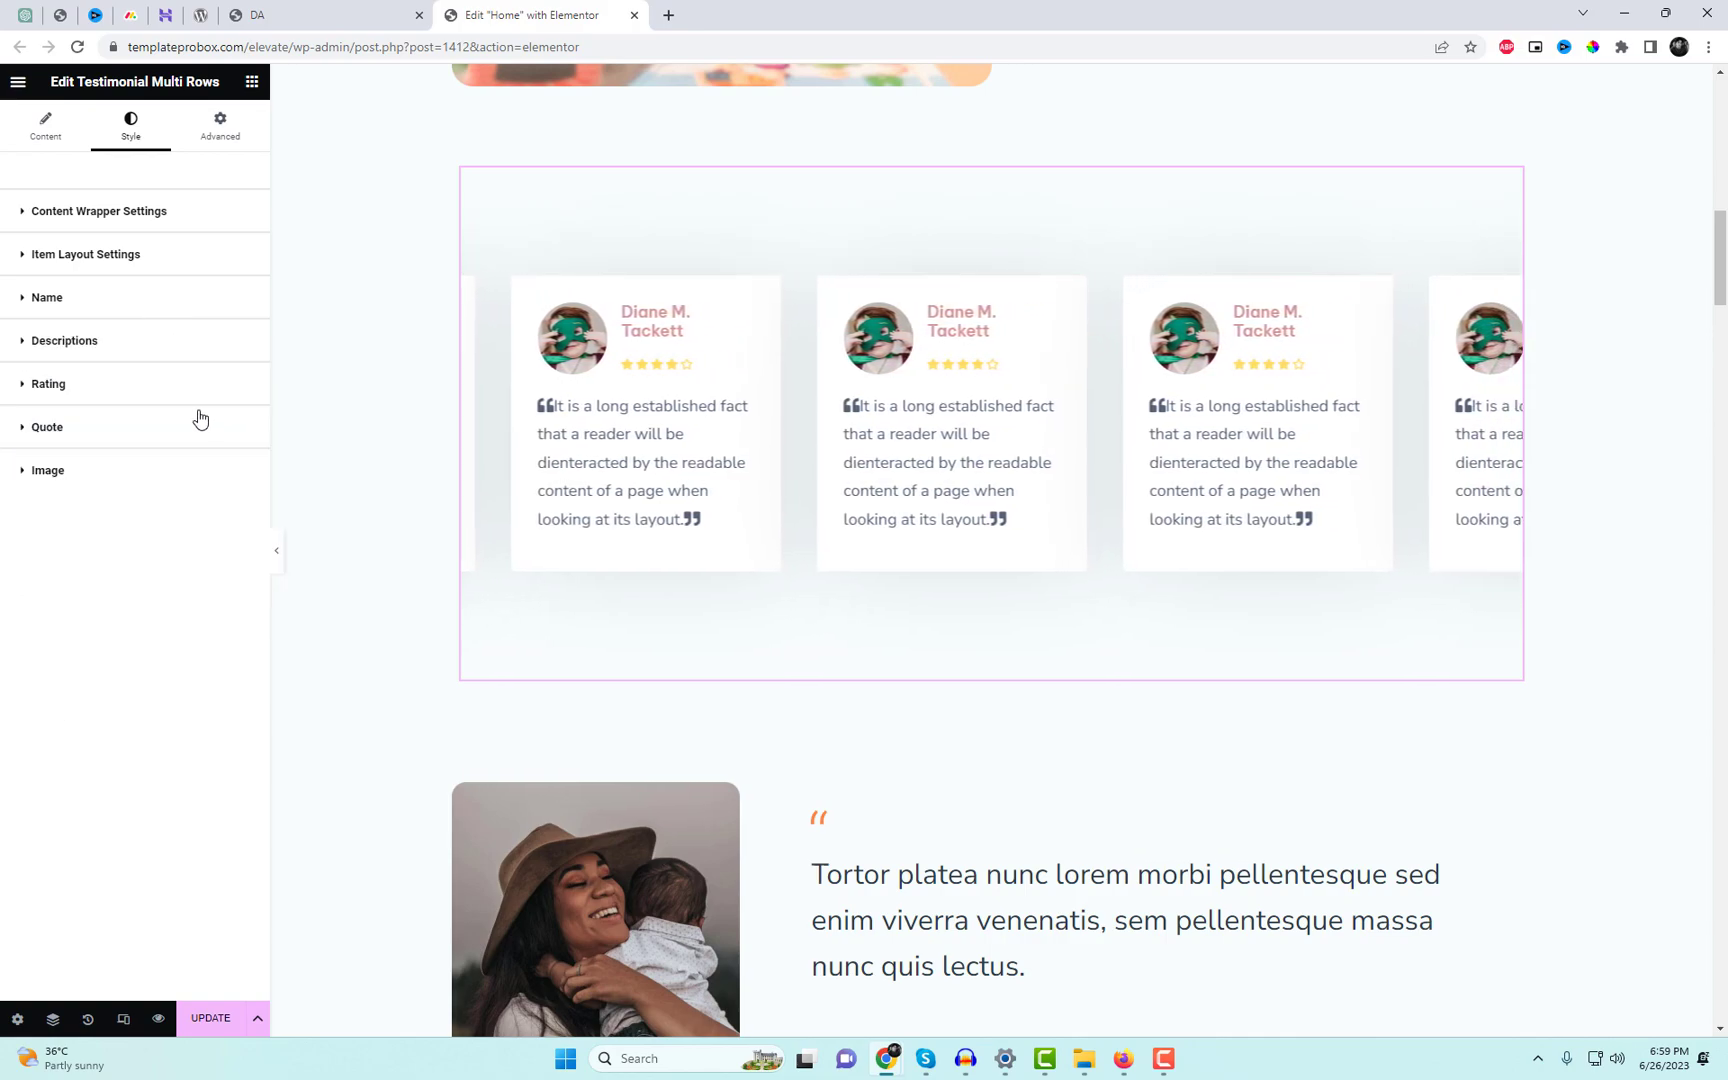
Set the testimonial rating icon size to 16 and review the quote and image style settings.
{"action": "left_click", "coordinate": [148, 386]}
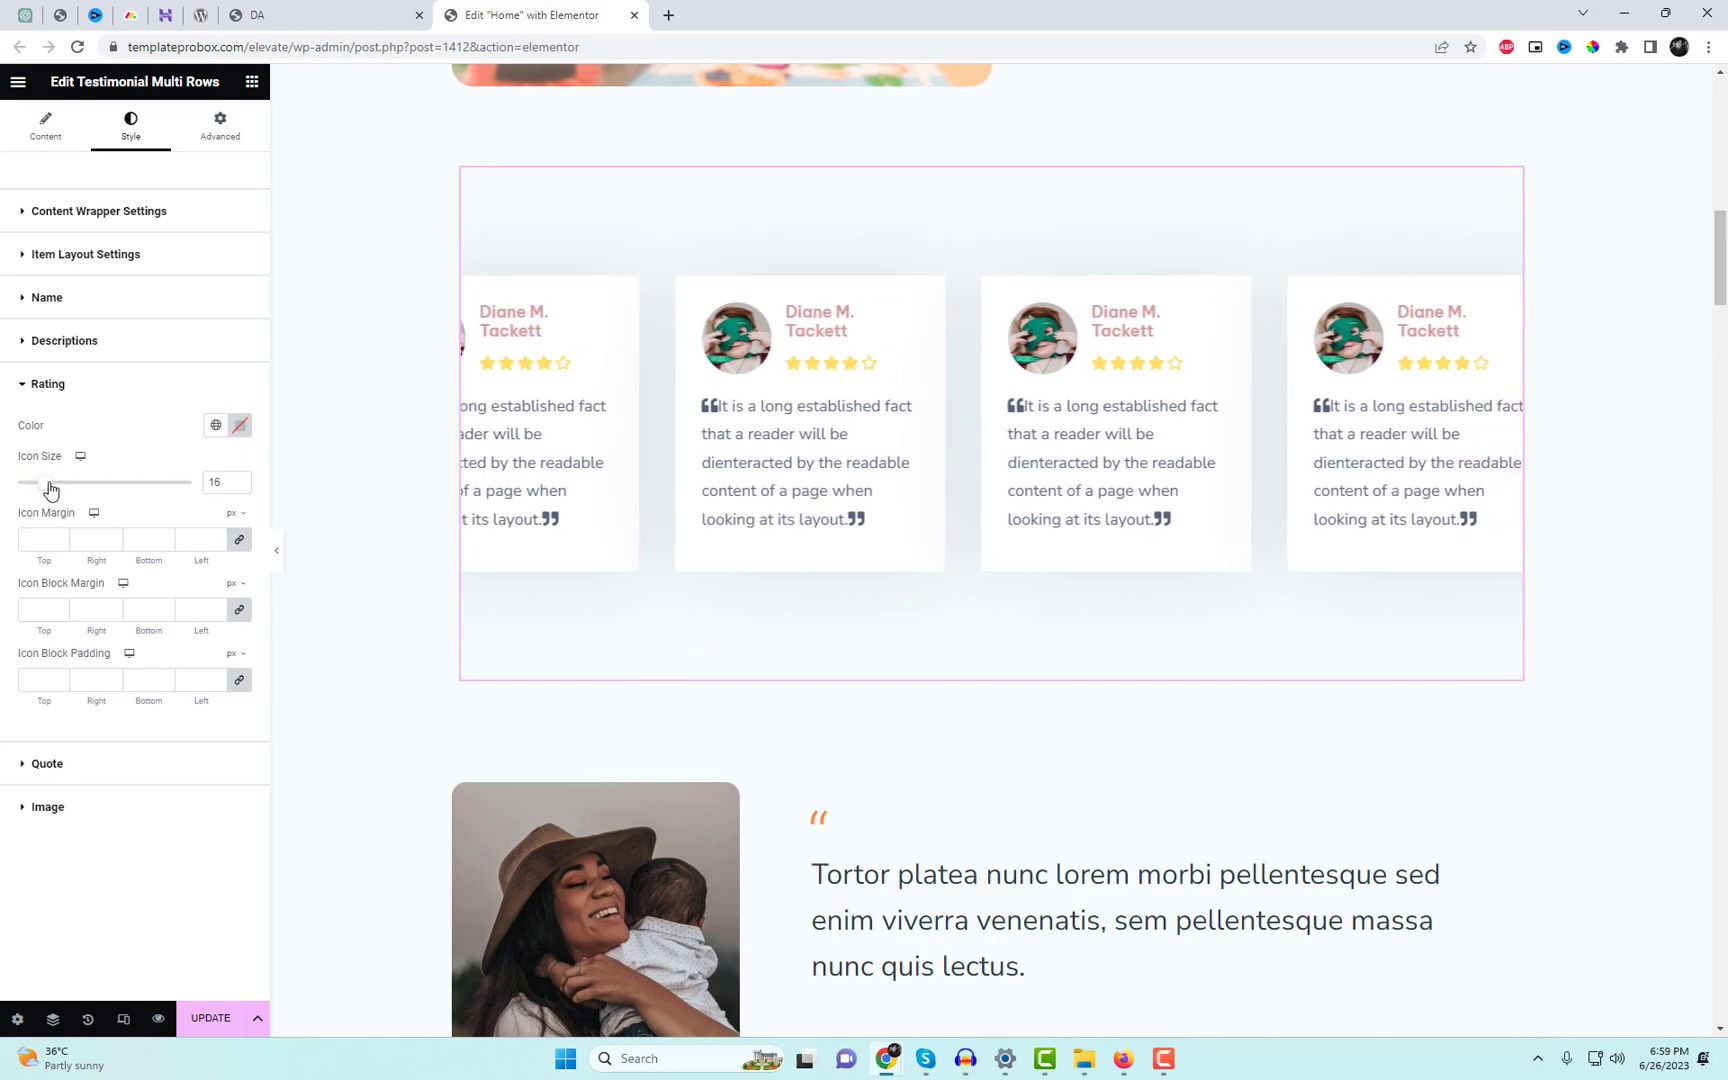
{"action": "left_click", "coordinate": [90, 770]}
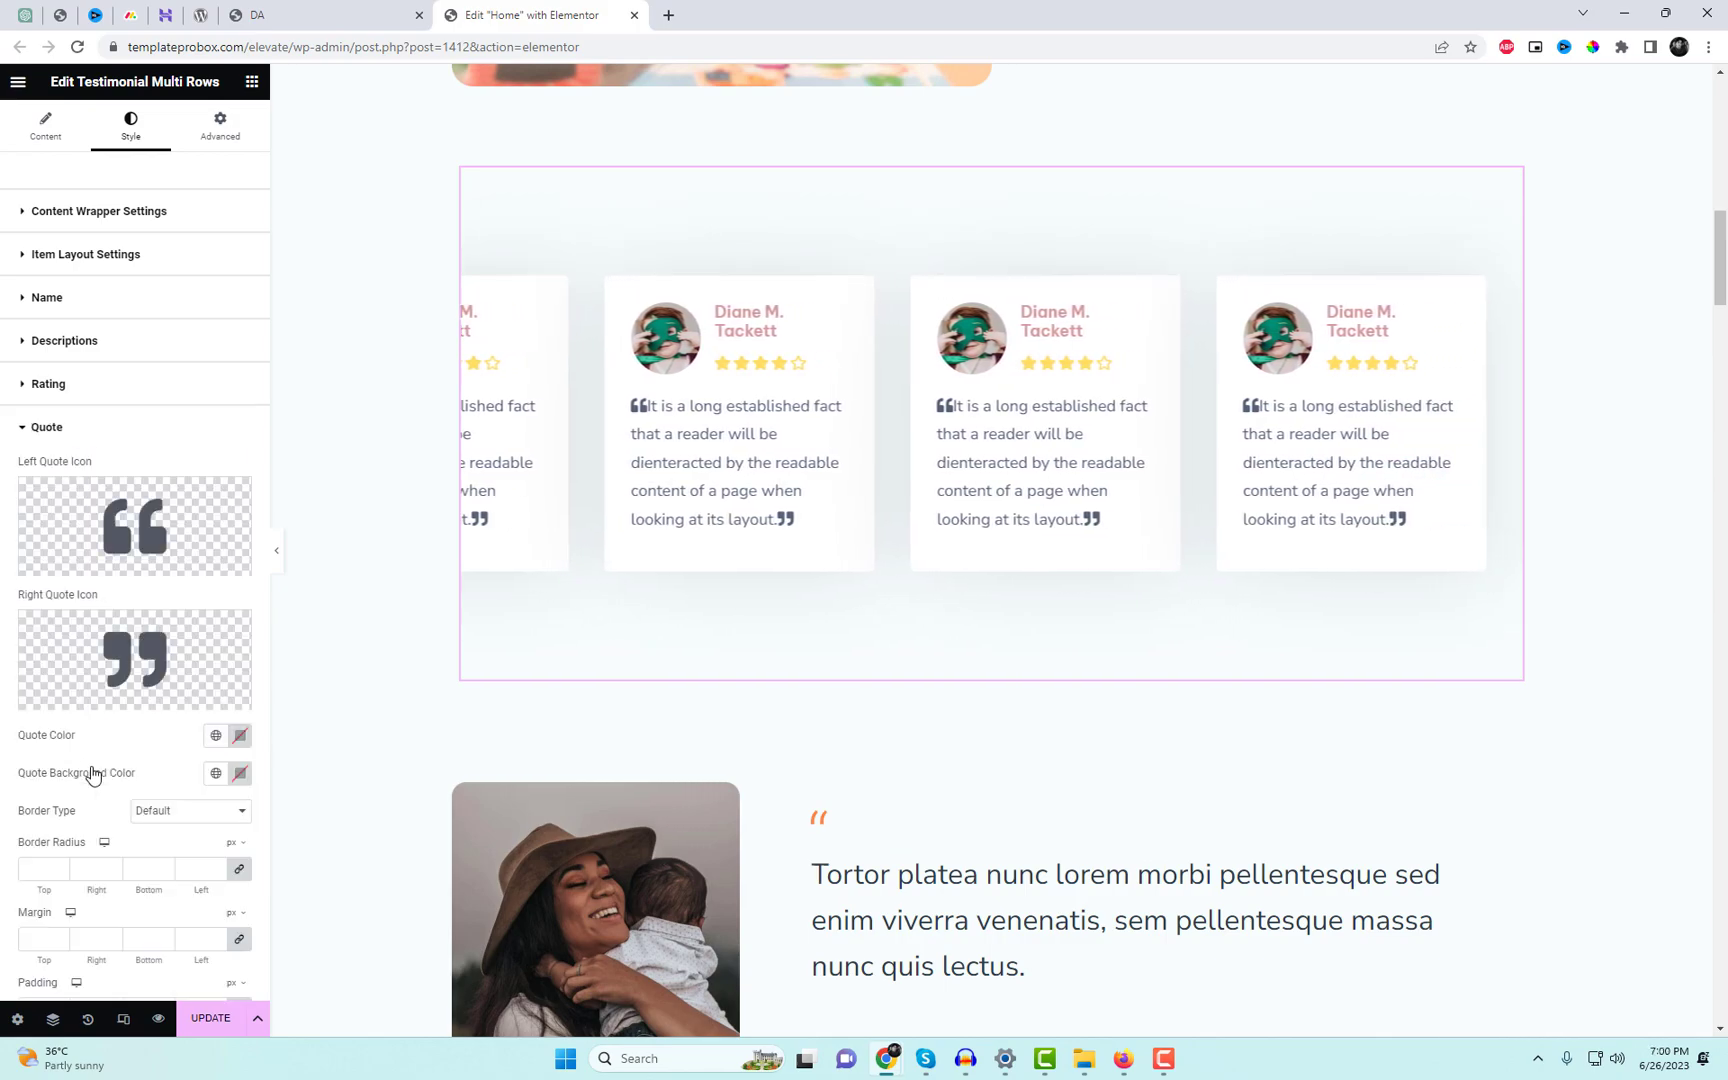
{"action": "scroll", "coordinate": [194, 727], "scroll_direction": "down", "scroll_amount": 1}
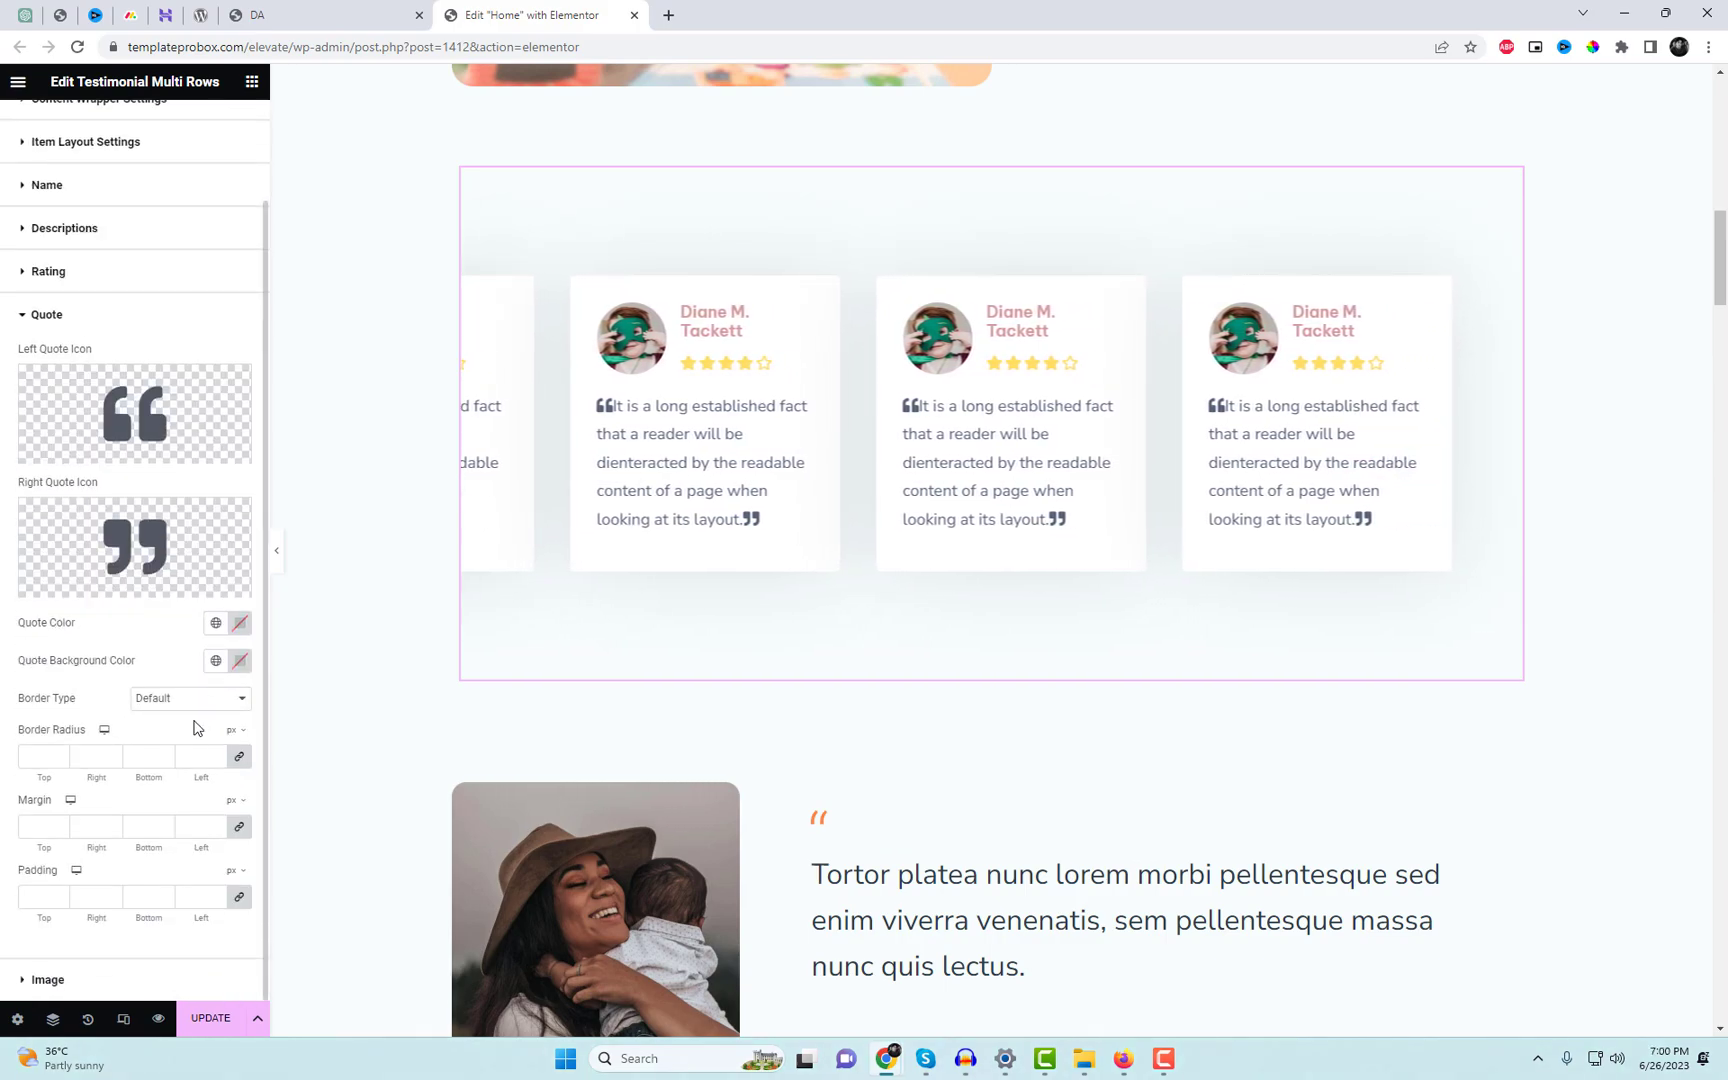
{"action": "left_click", "coordinate": [121, 973]}
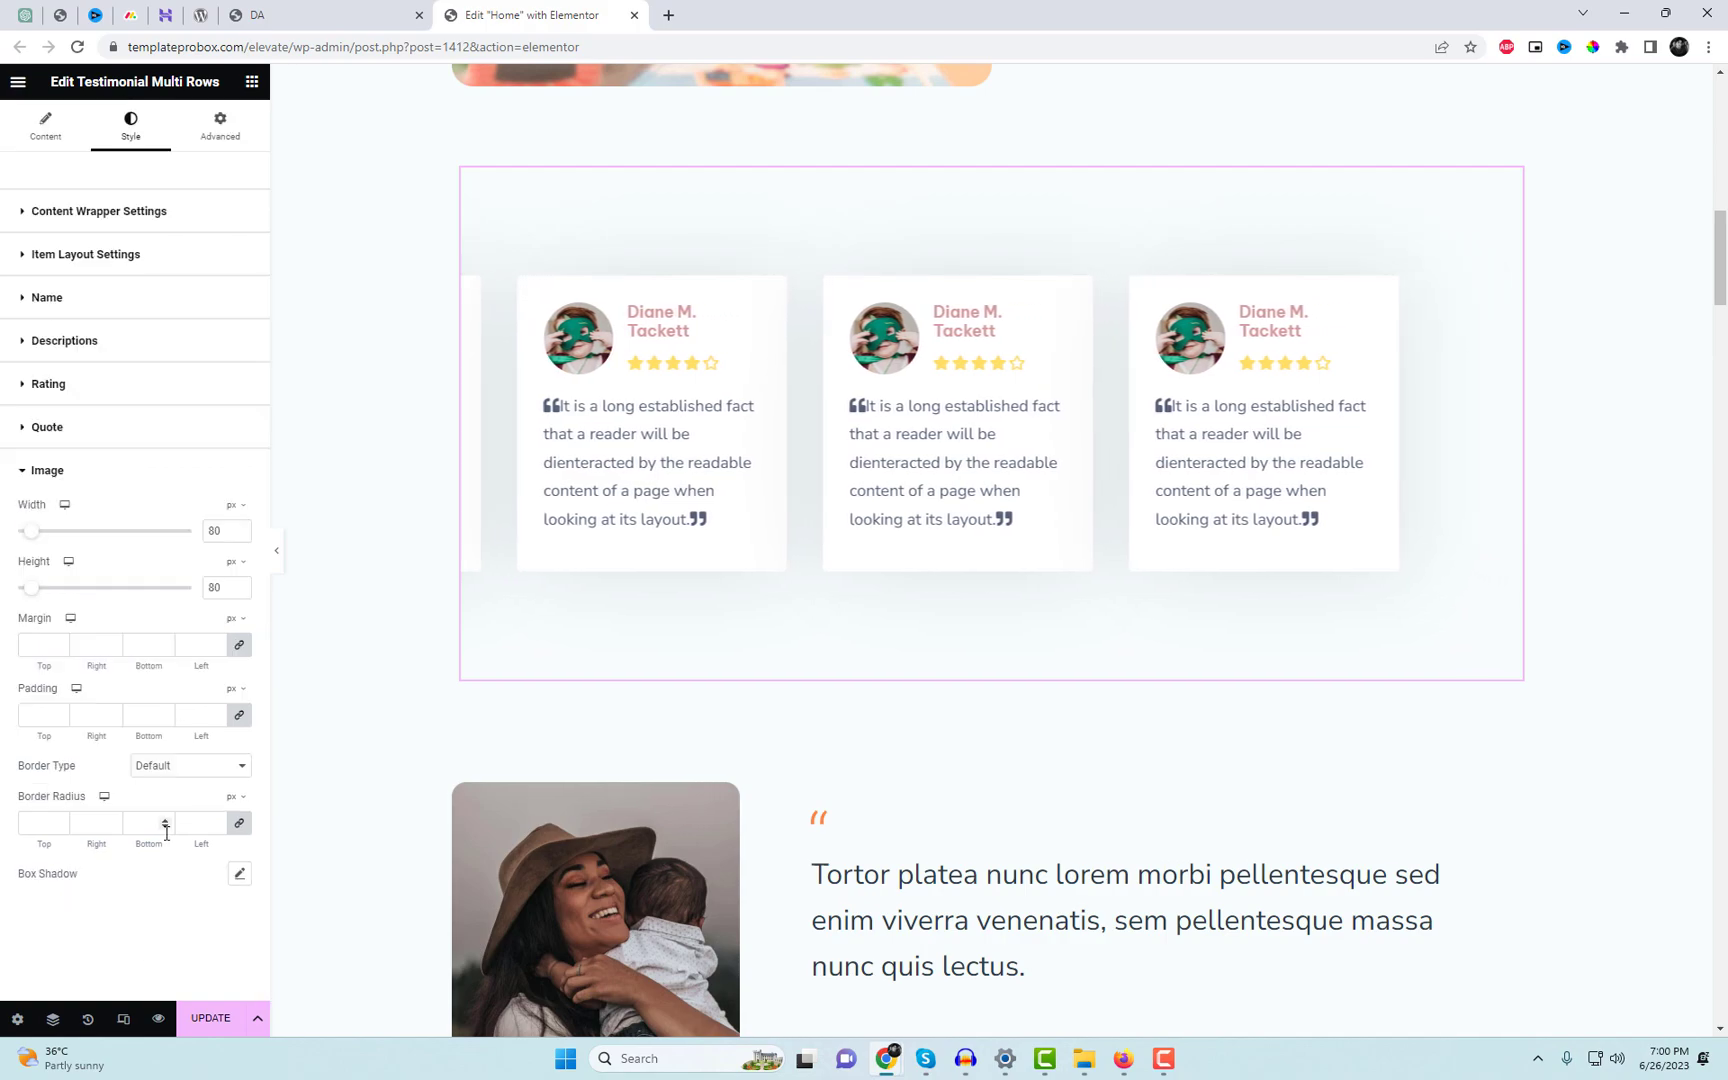
Set the testimonial descriptions' title color to black, #000000.
{"action": "left_click", "coordinate": [123, 345]}
{"action": "left_click", "coordinate": [241, 388]}
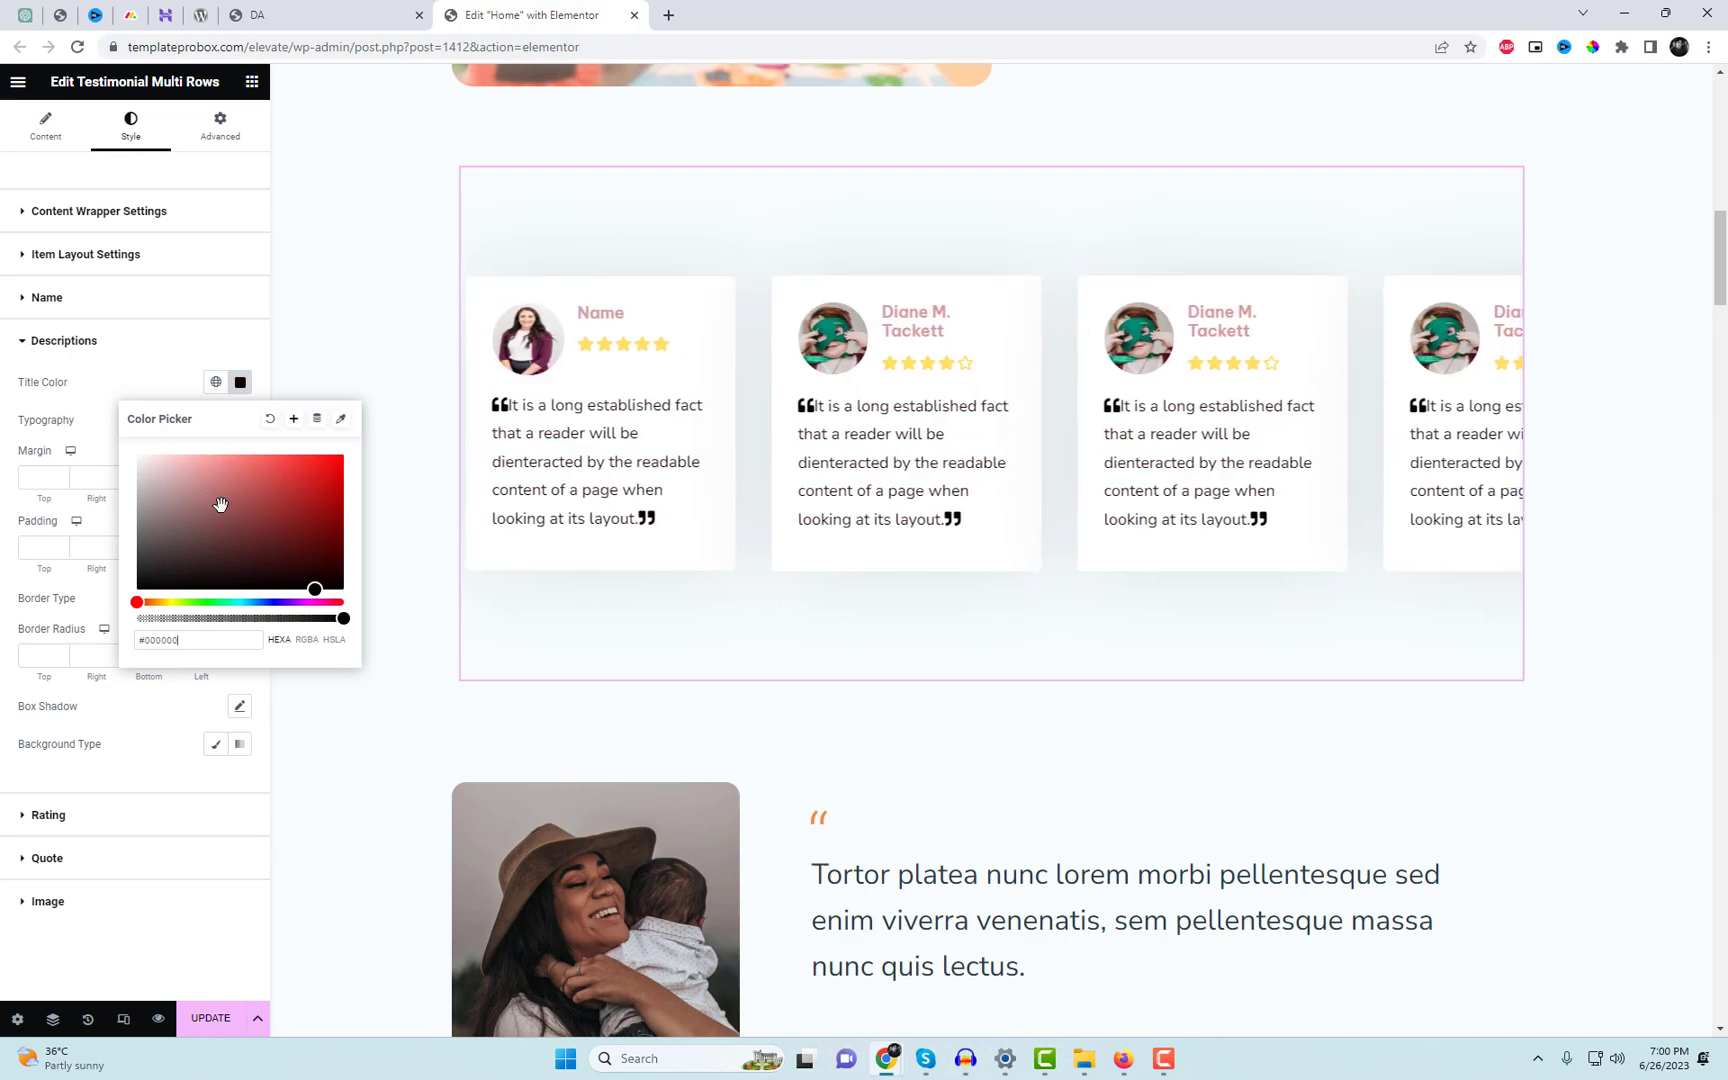
{"action": "left_click", "coordinate": [153, 378]}
Set the testimonial section's content width to Full Width and update the page.
{"action": "left_click", "coordinate": [40, 137]}
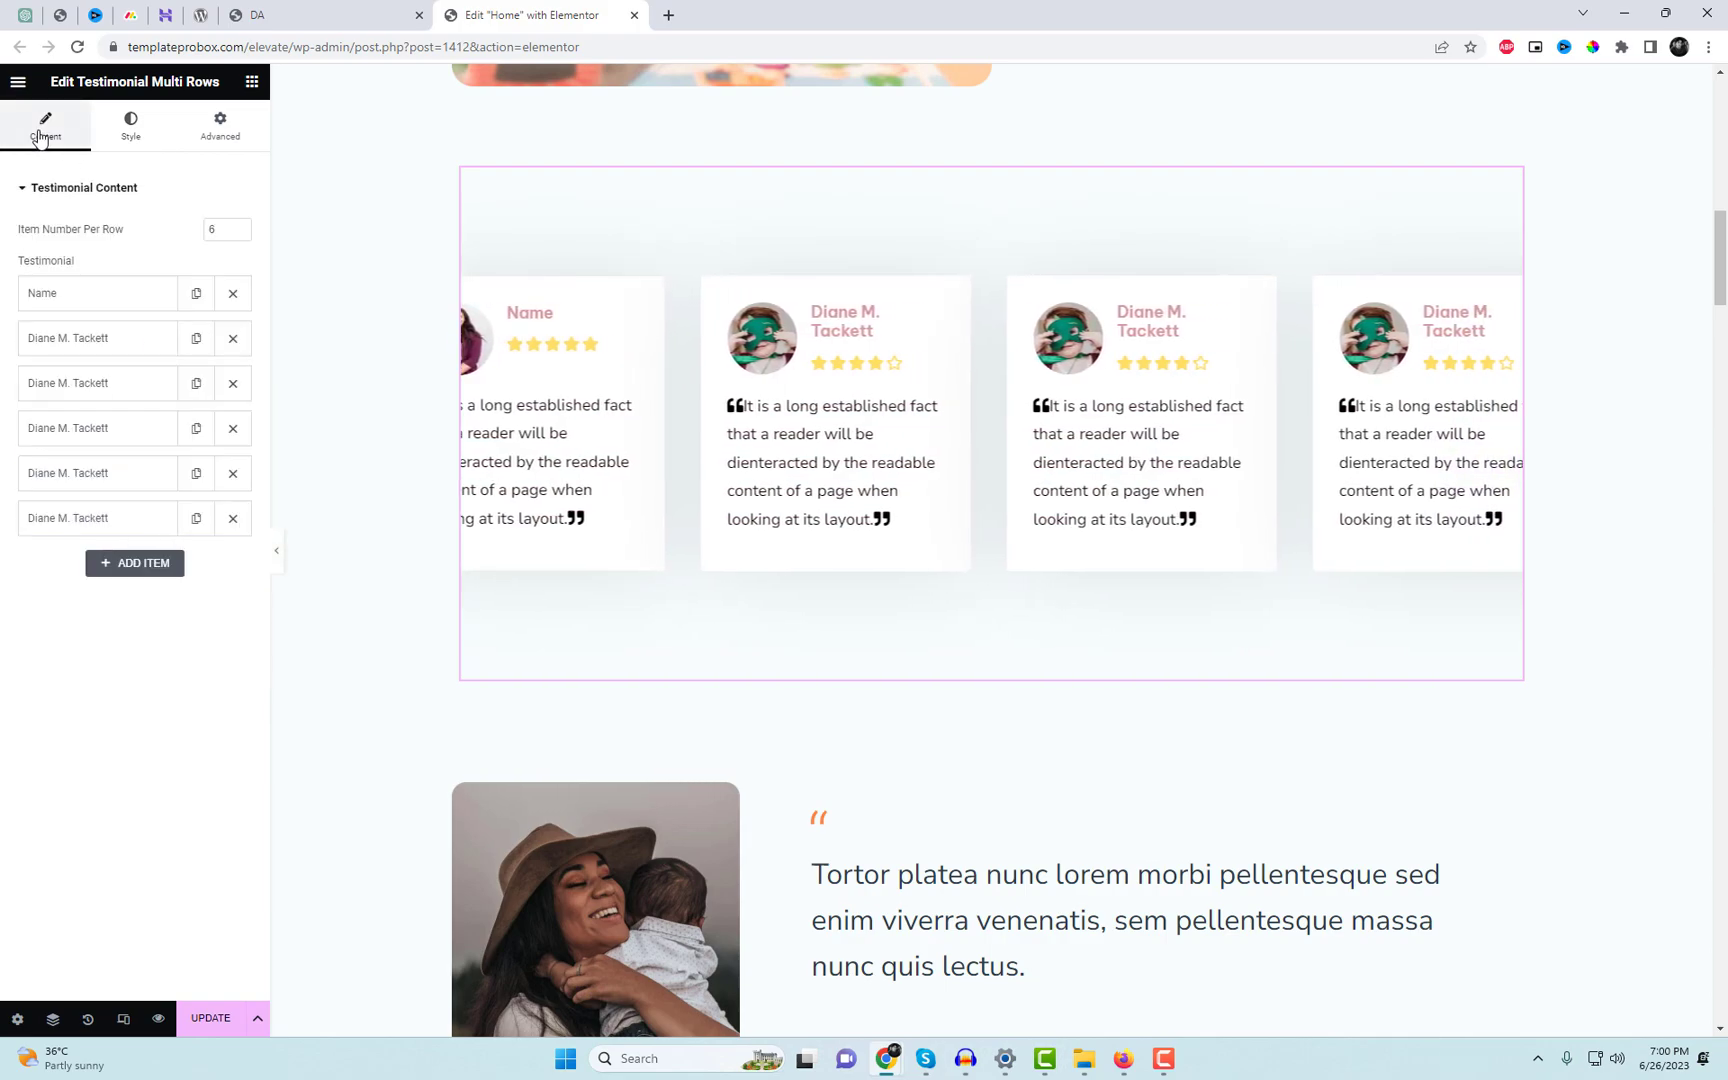
{"action": "left_click", "coordinate": [988, 158]}
{"action": "left_click", "coordinate": [200, 232]}
{"action": "left_click", "coordinate": [196, 263]}
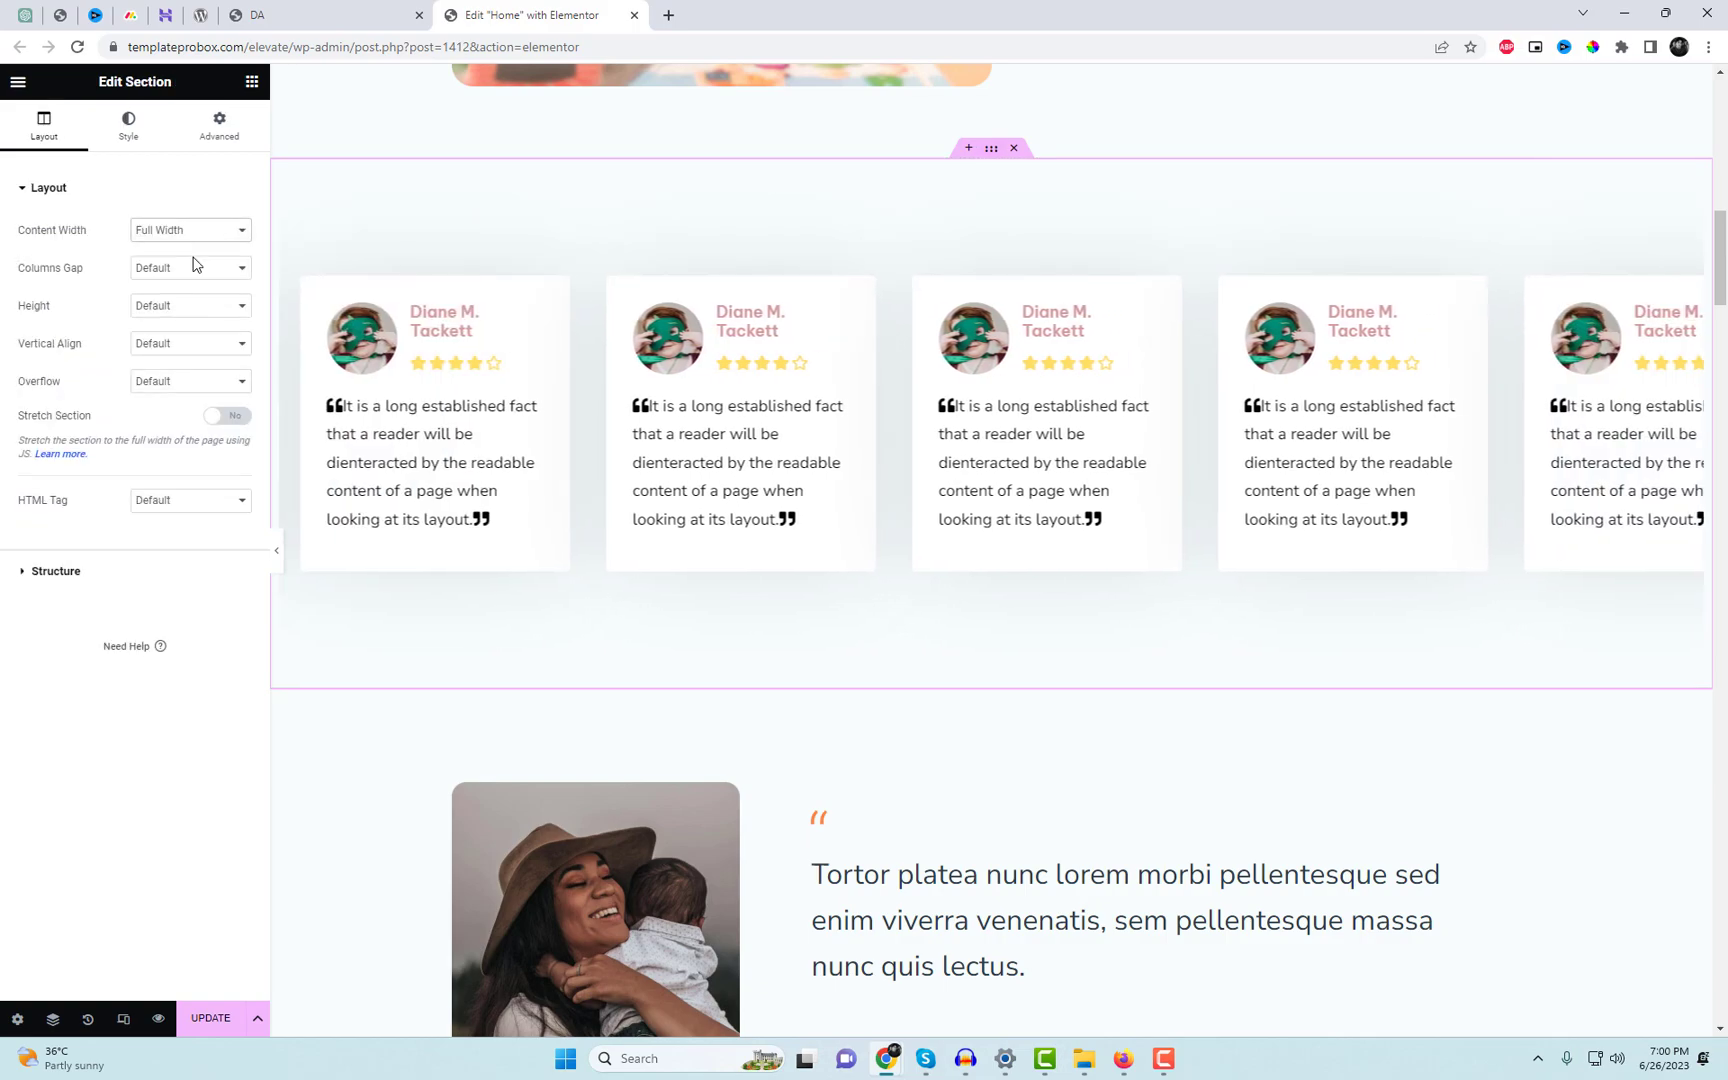
{"action": "left_click", "coordinate": [213, 1030]}
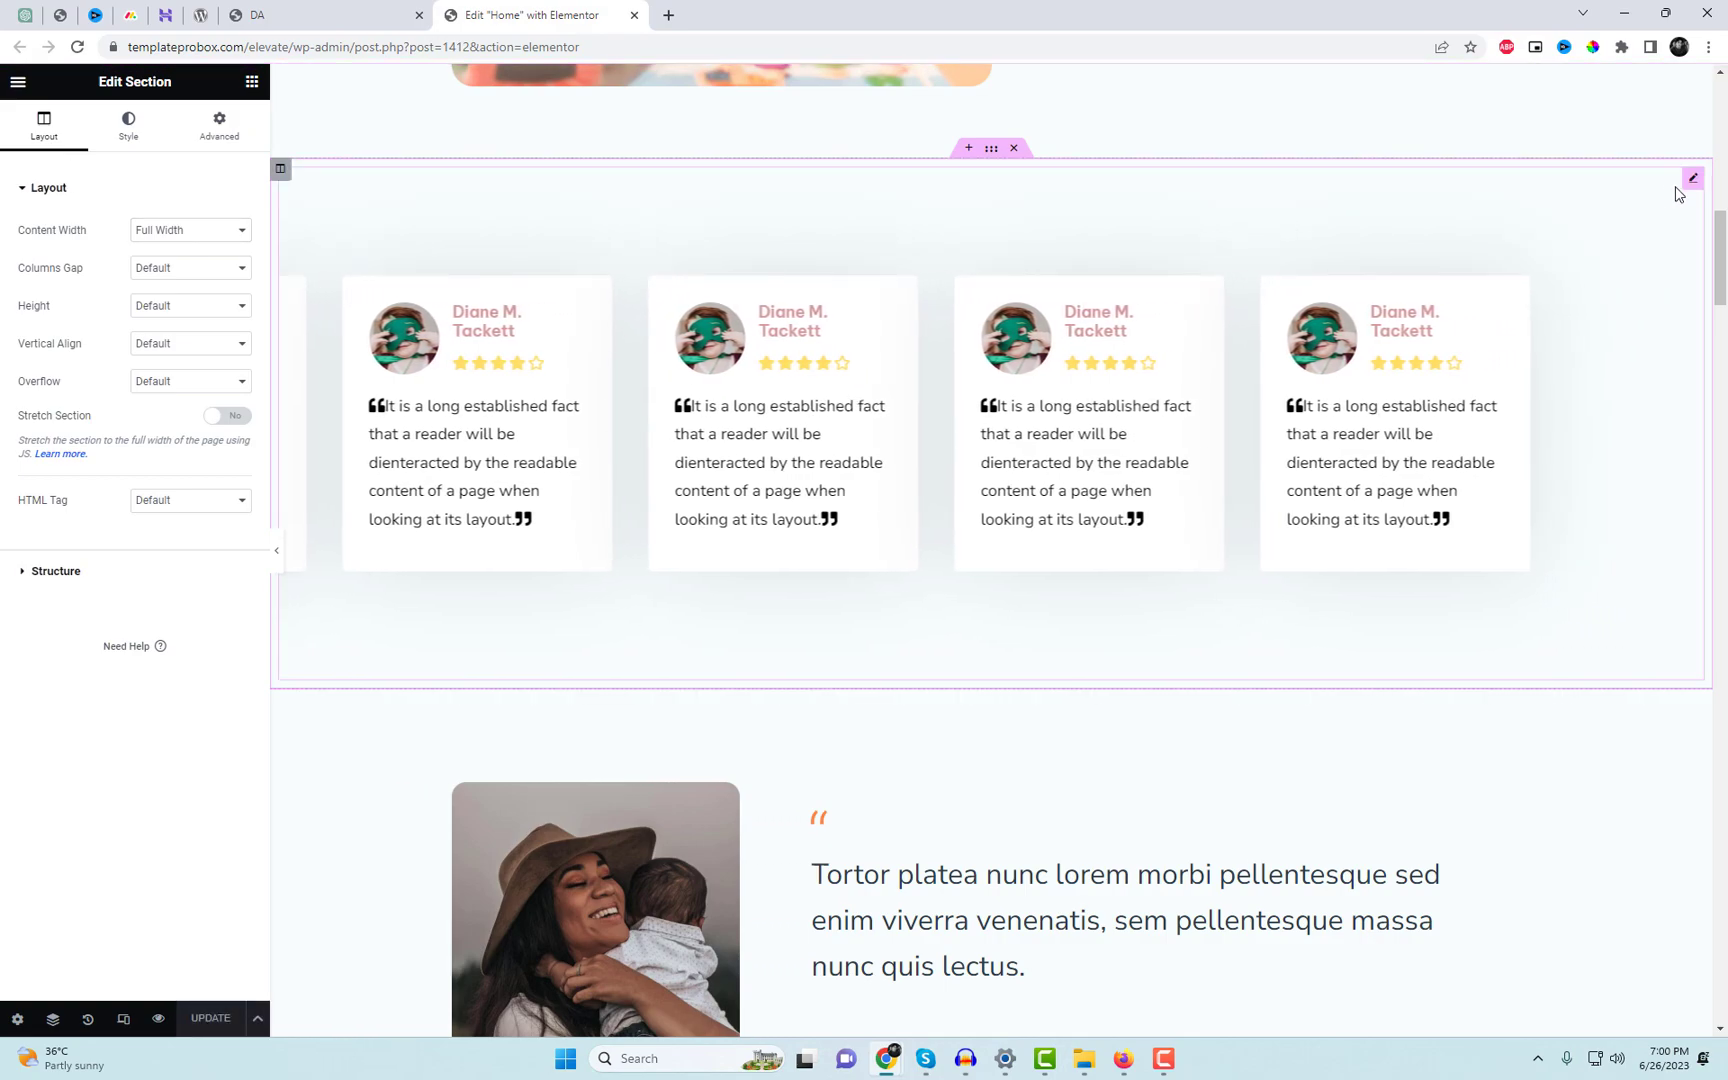
Try the testimonial widget with 4 and 5 items per row and return it to 6.
{"action": "left_click", "coordinate": [1687, 185]}
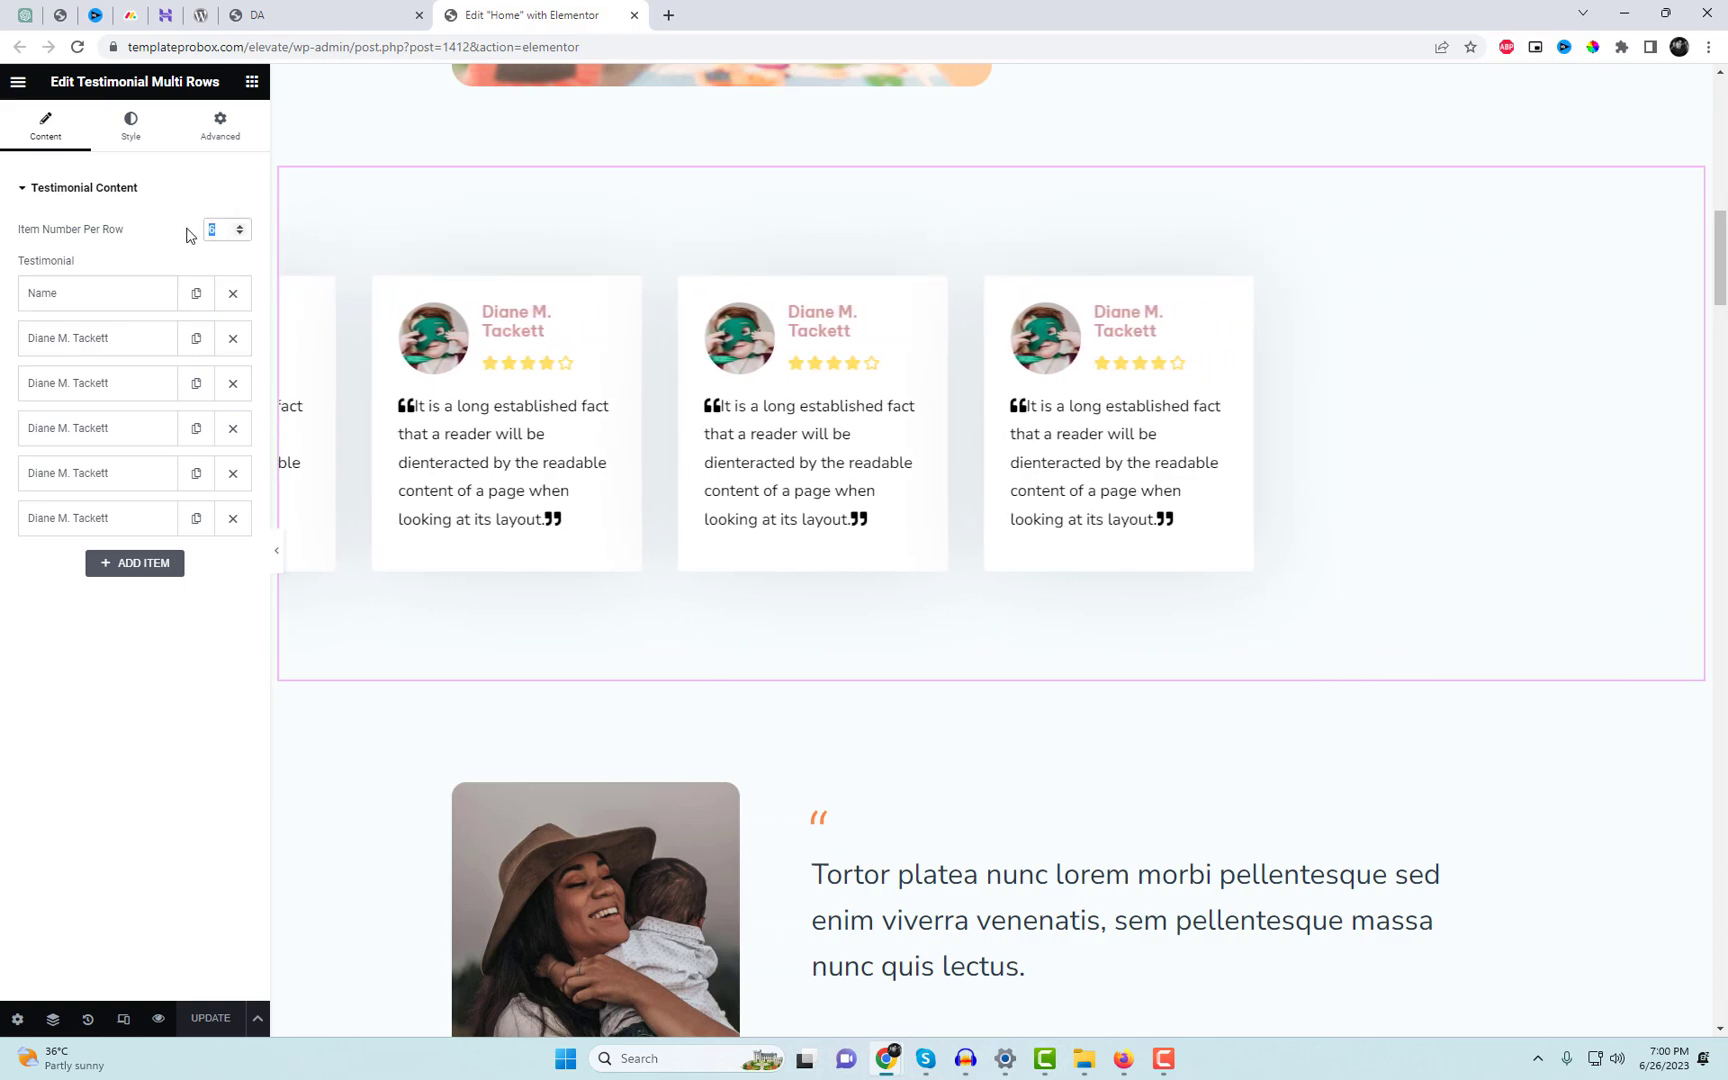
{"action": "type", "text": "4"}
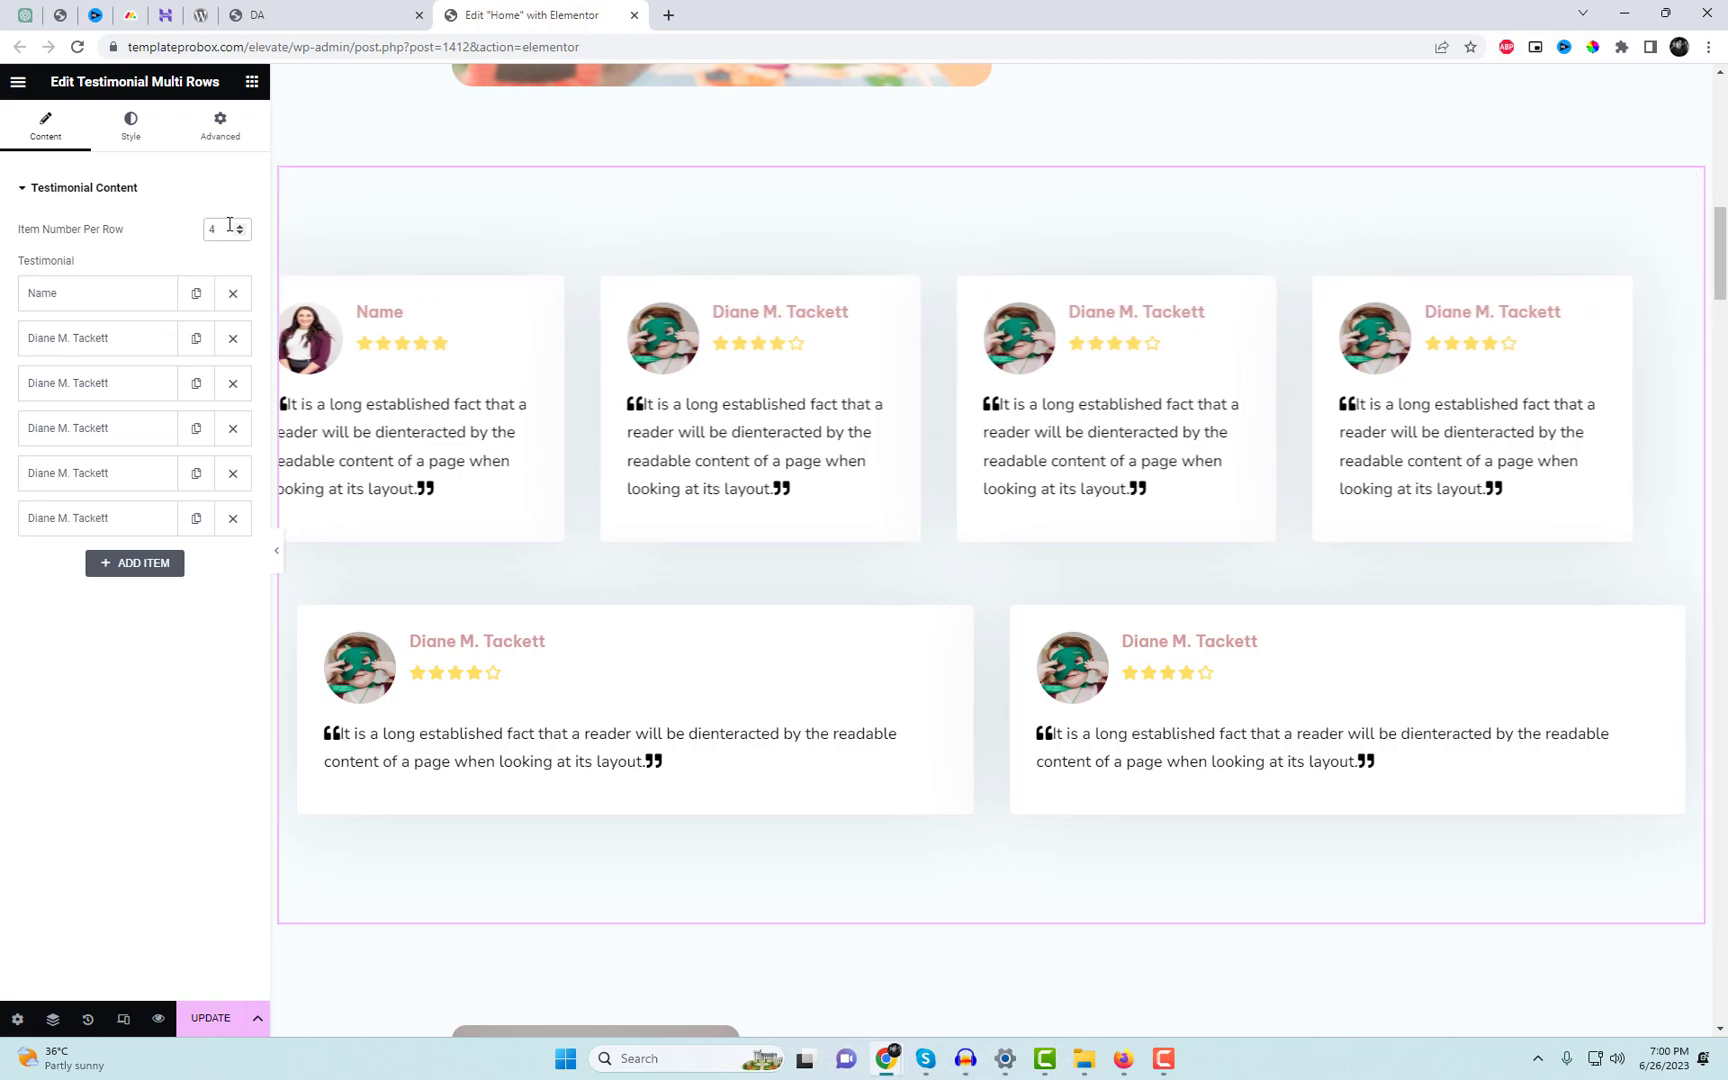
{"action": "key", "text": "Up"}
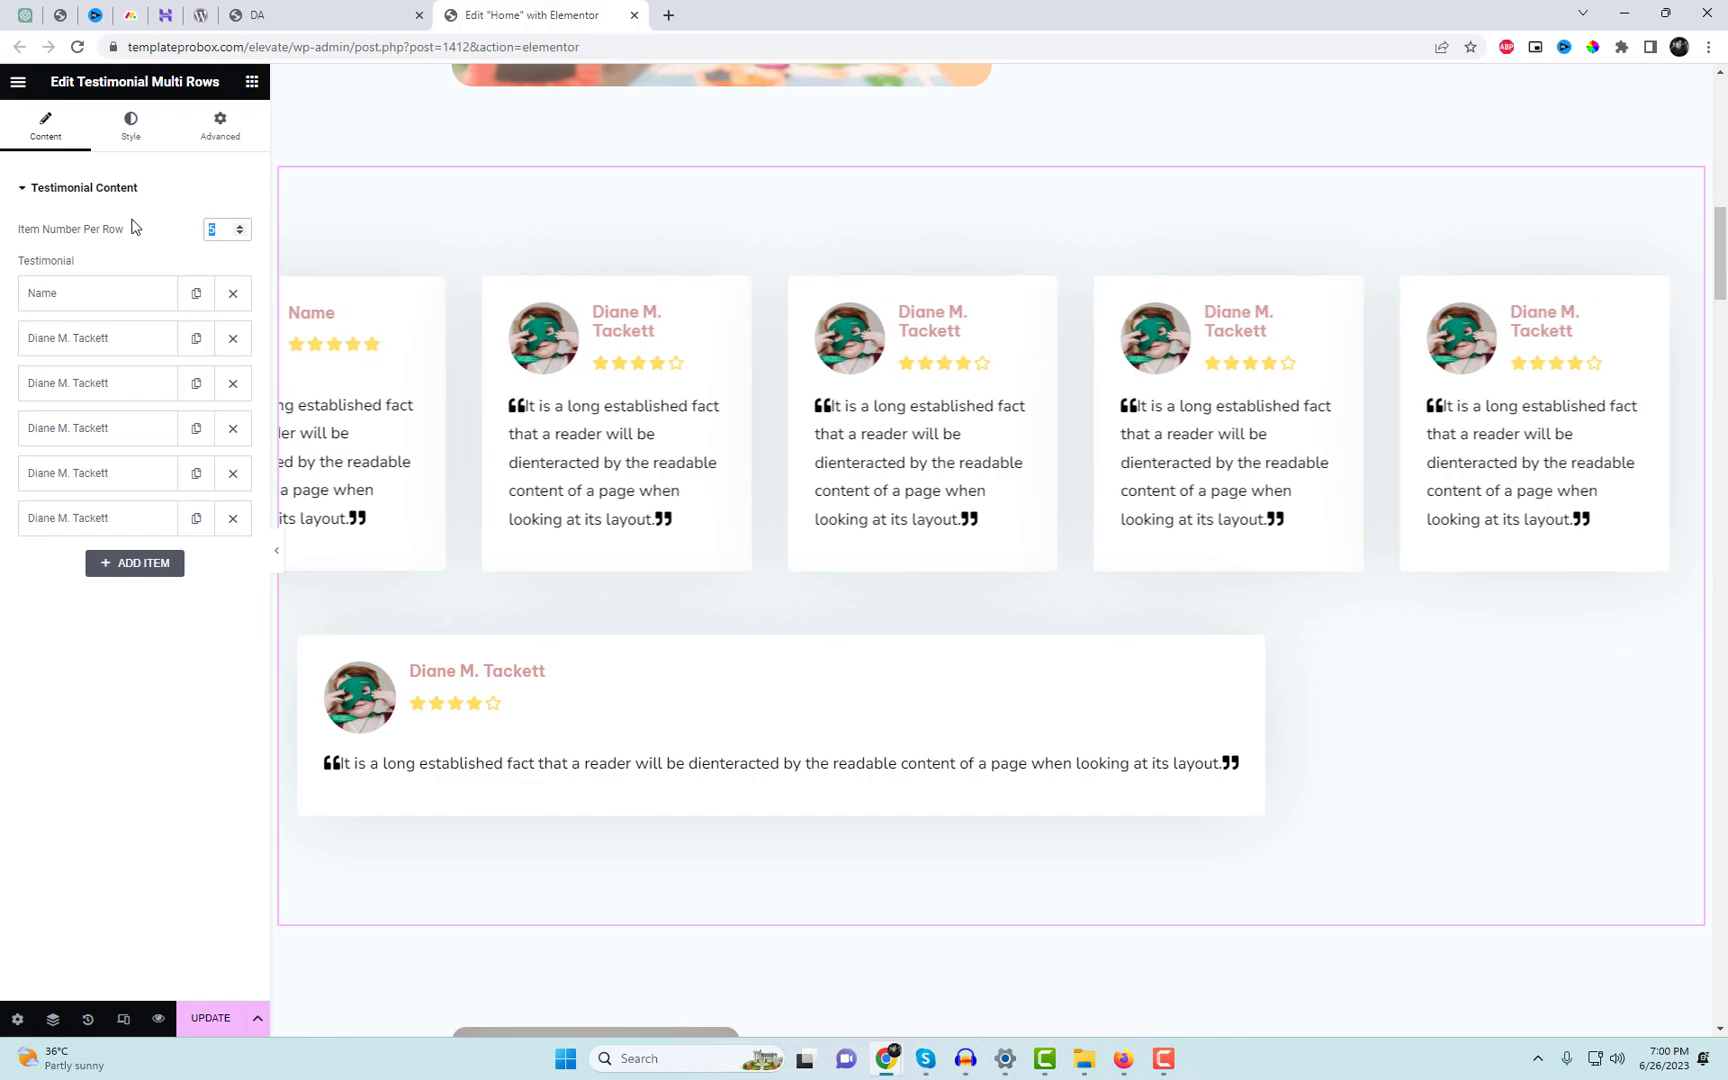
{"action": "type", "text": "6"}
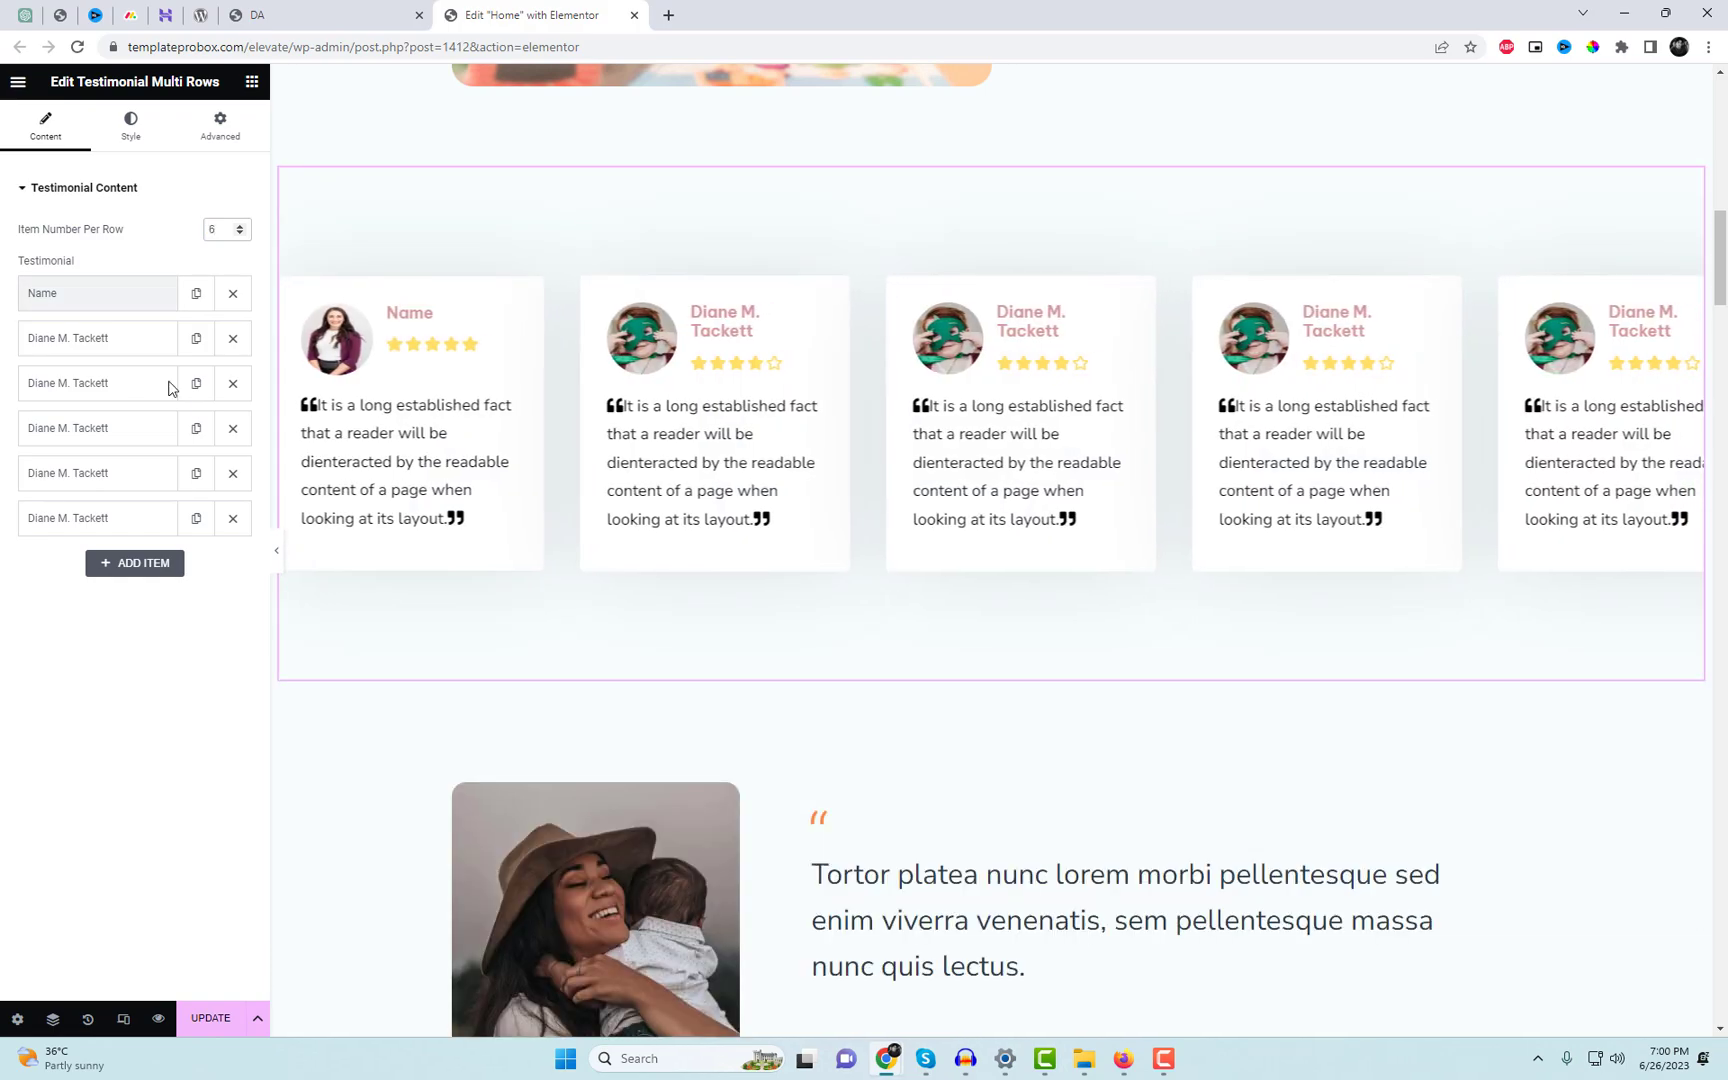
Duplicate the last testimonial item, set the item number per row to 7, and update the page.
{"action": "left_click", "coordinate": [196, 518]}
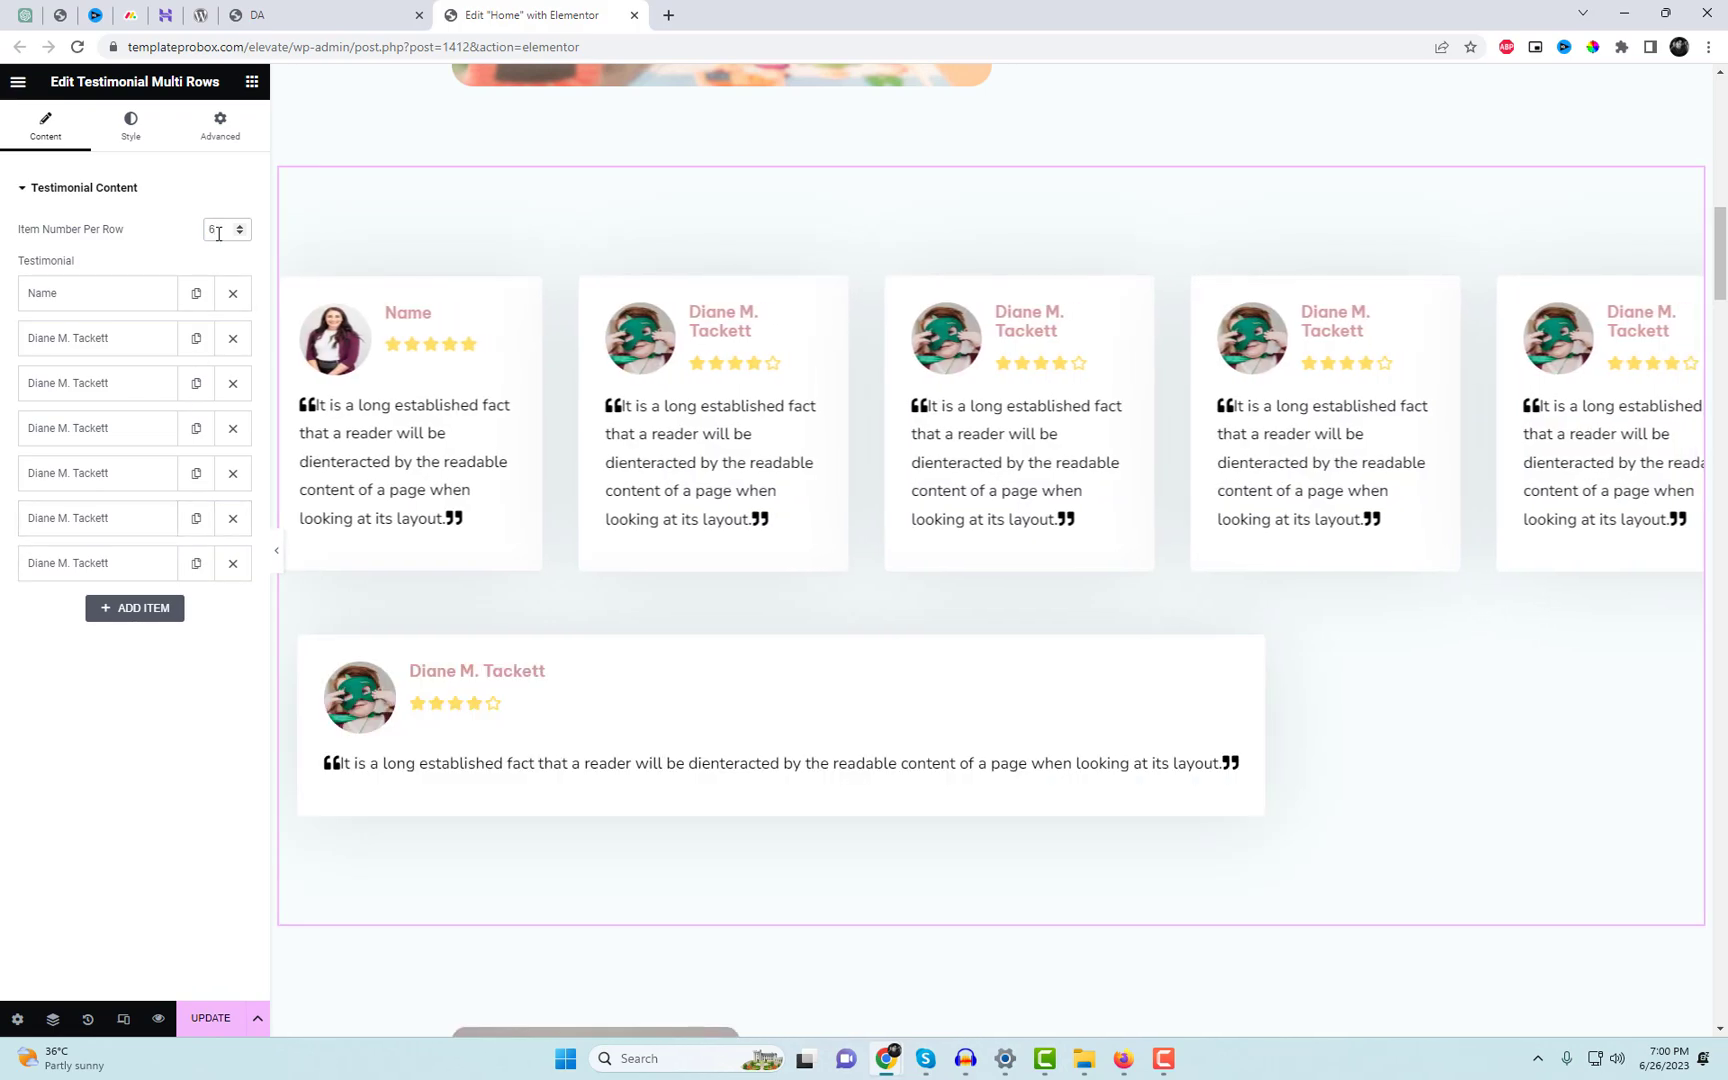
{"action": "left_click", "coordinate": [240, 226]}
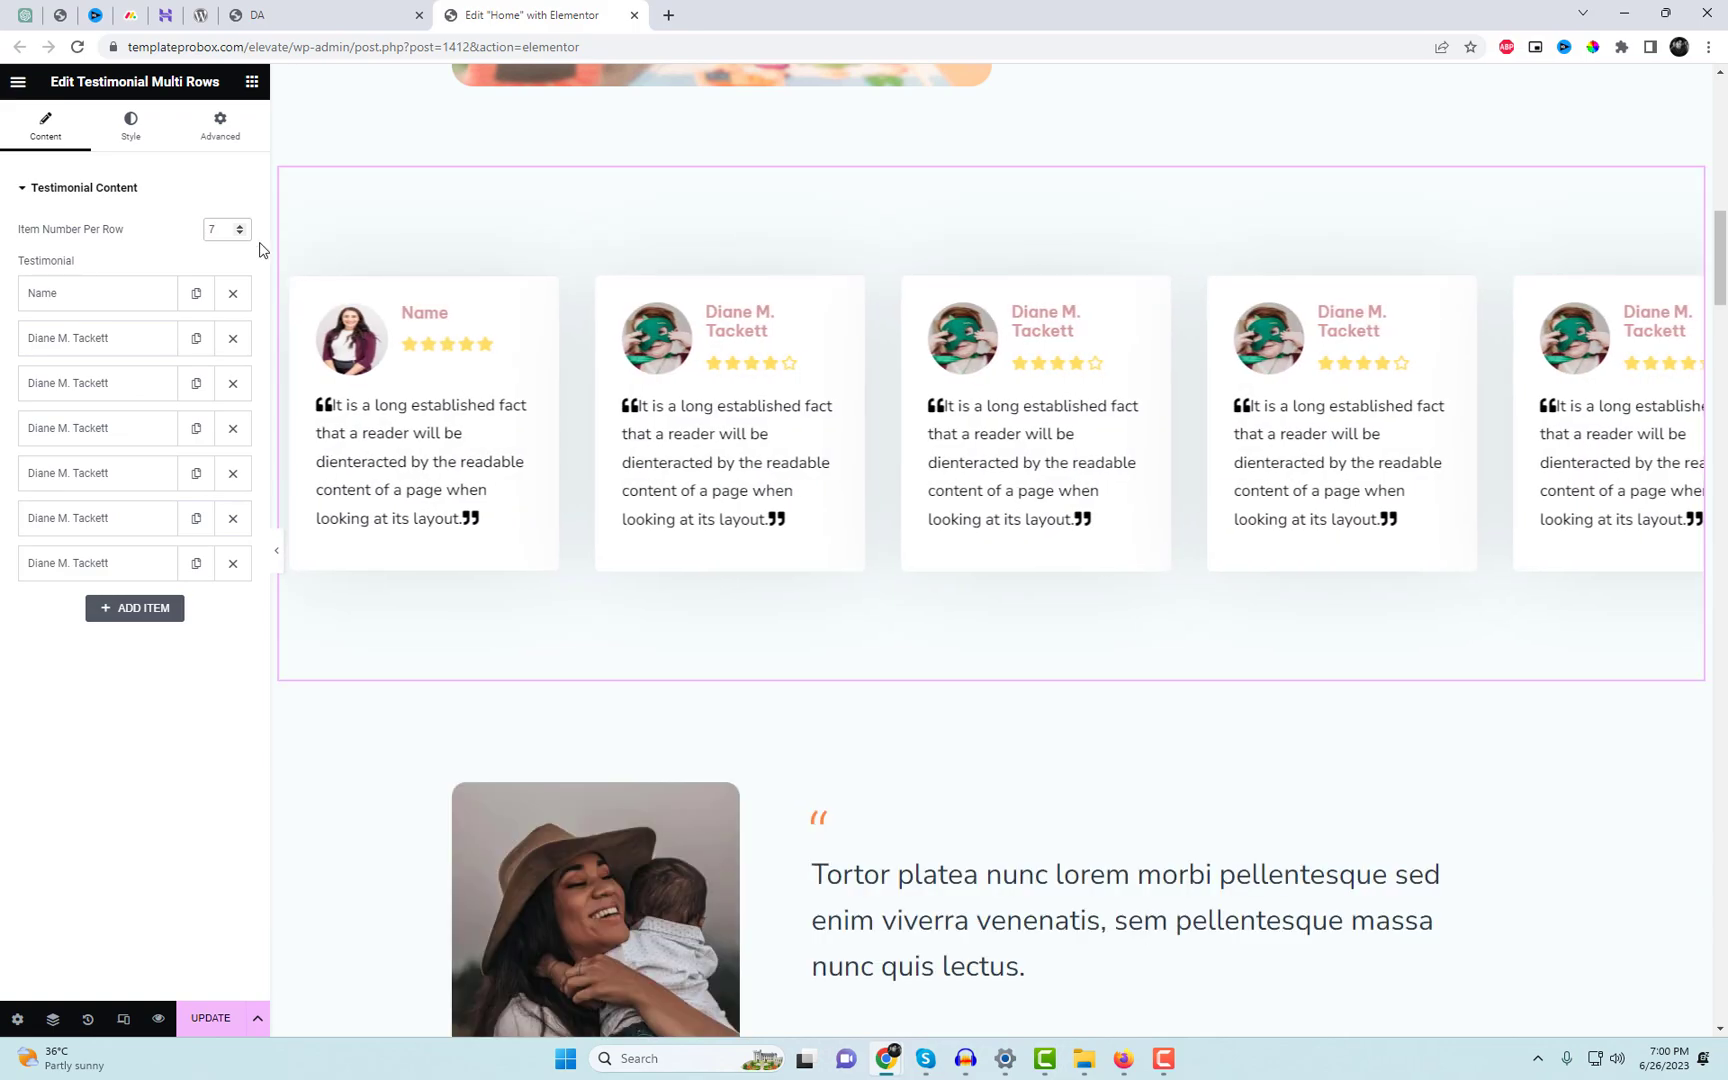
{"action": "left_click", "coordinate": [211, 1018]}
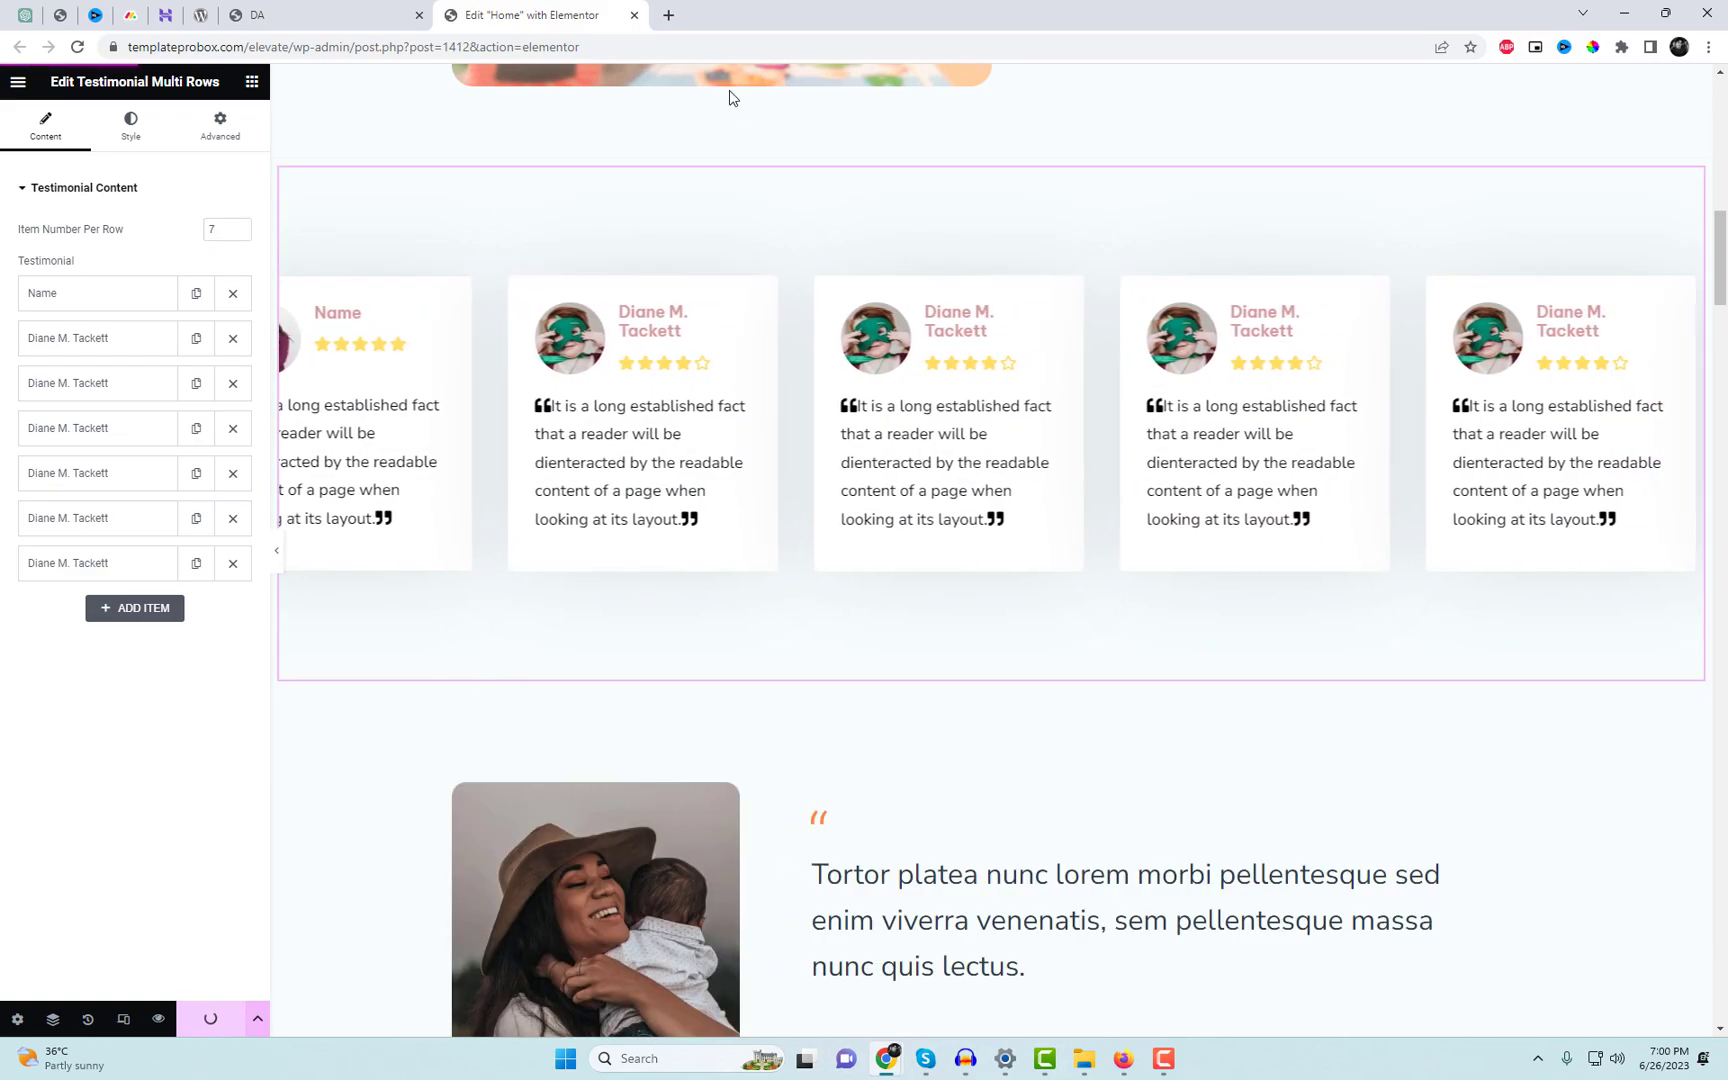
Reload the live home page in the other browser tab and view the testimonial section.
{"action": "left_click", "coordinate": [330, 15]}
{"action": "left_click", "coordinate": [447, 44]}
{"action": "key", "text": "Return"}
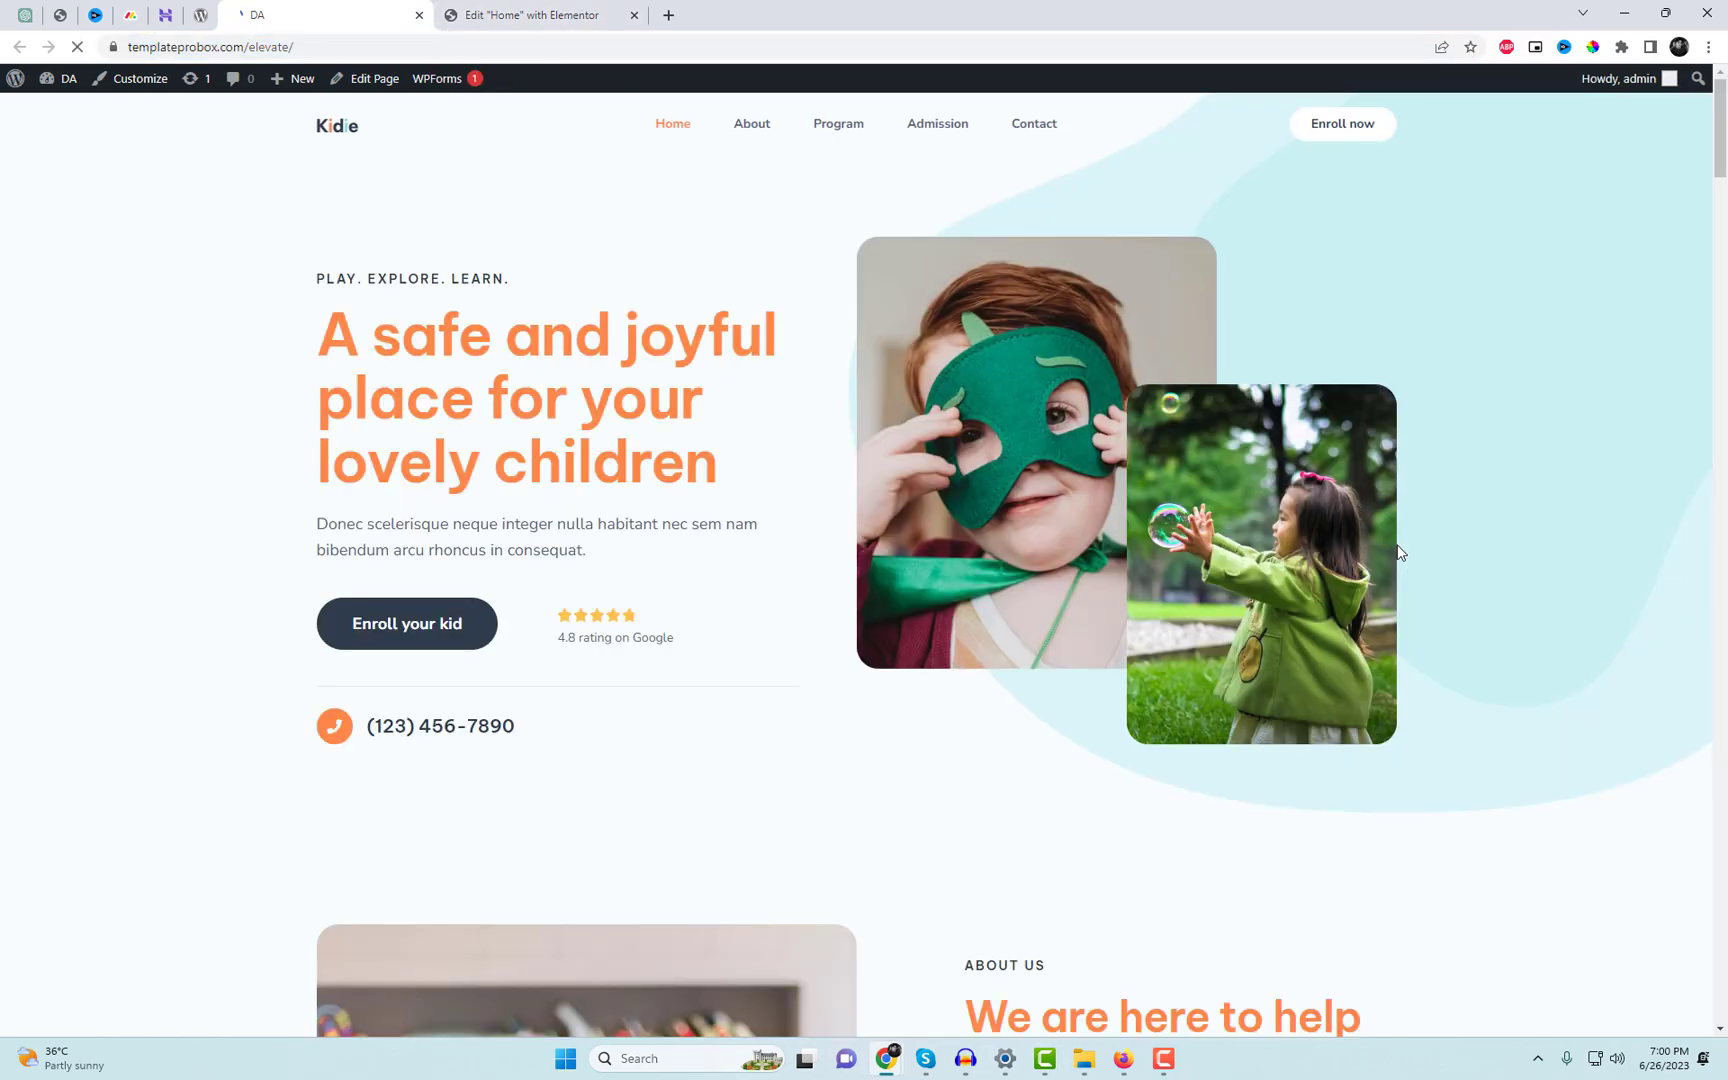
{"action": "scroll", "coordinate": [1400, 552], "scroll_direction": "down", "scroll_amount": 10}
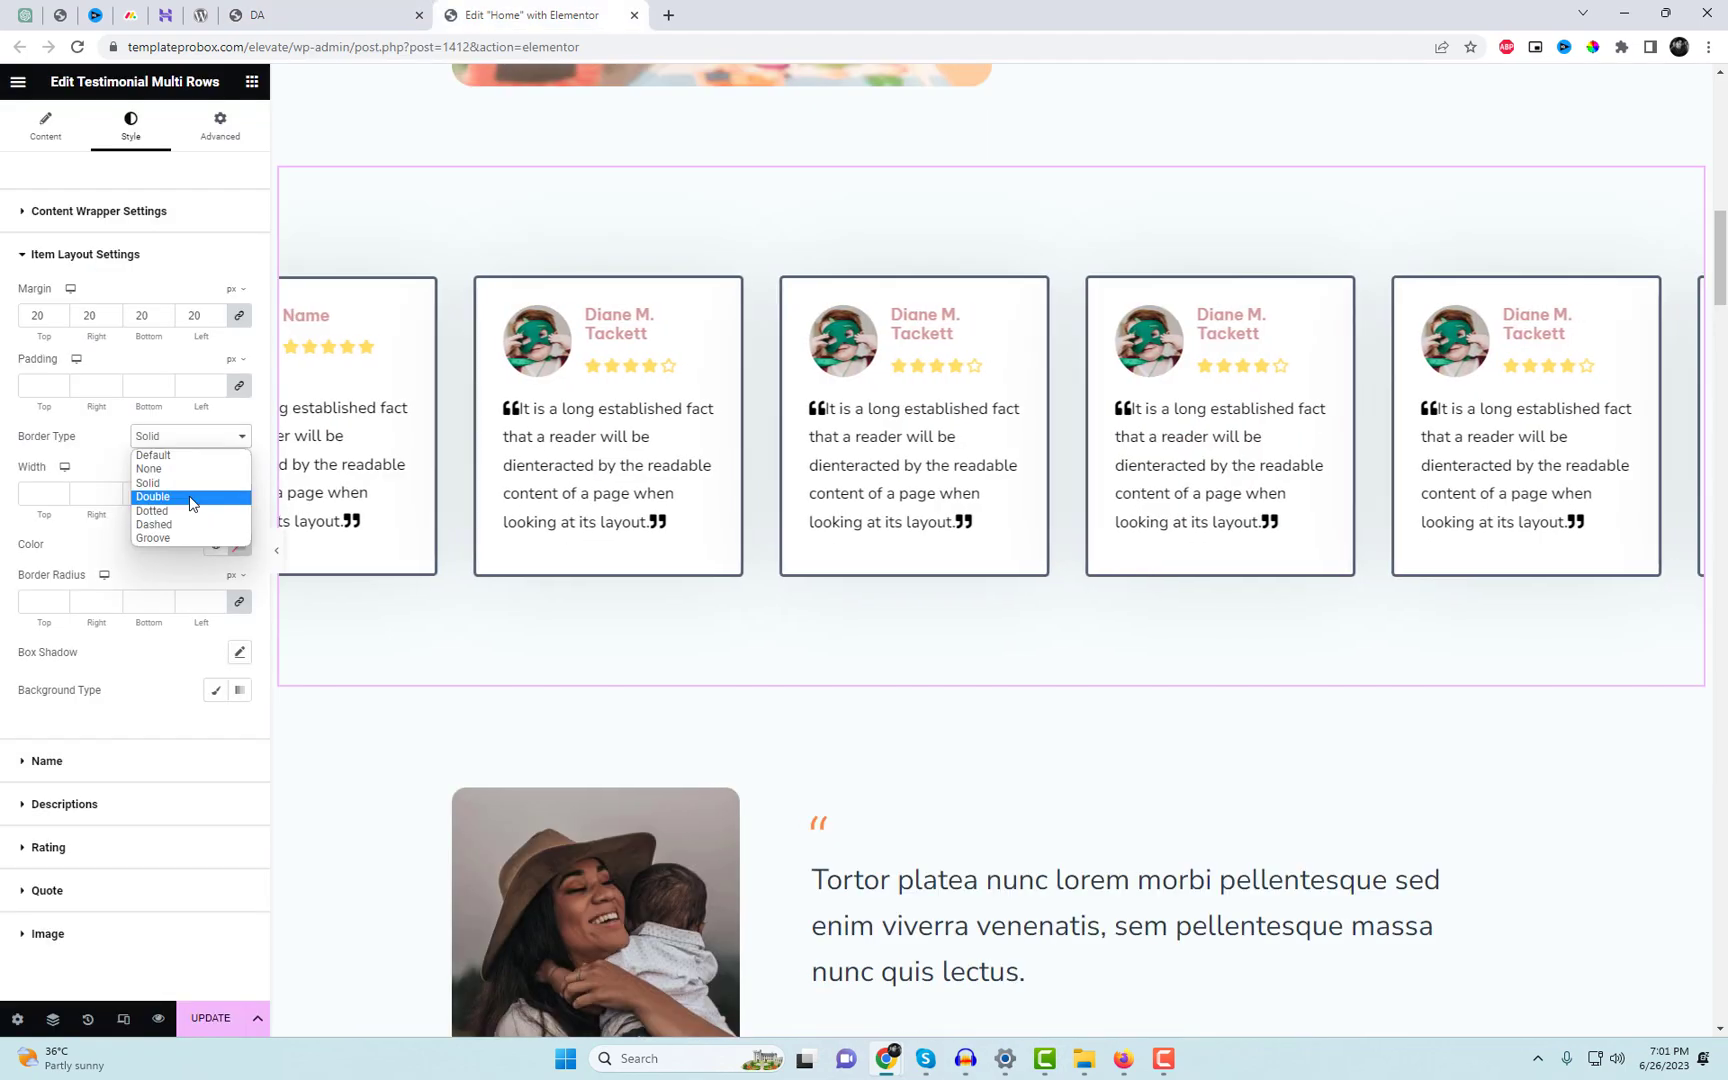
Set the testimonial items' border type to Double, update the page, and return to the widget's content settings.
{"action": "left_click", "coordinate": [185, 497]}
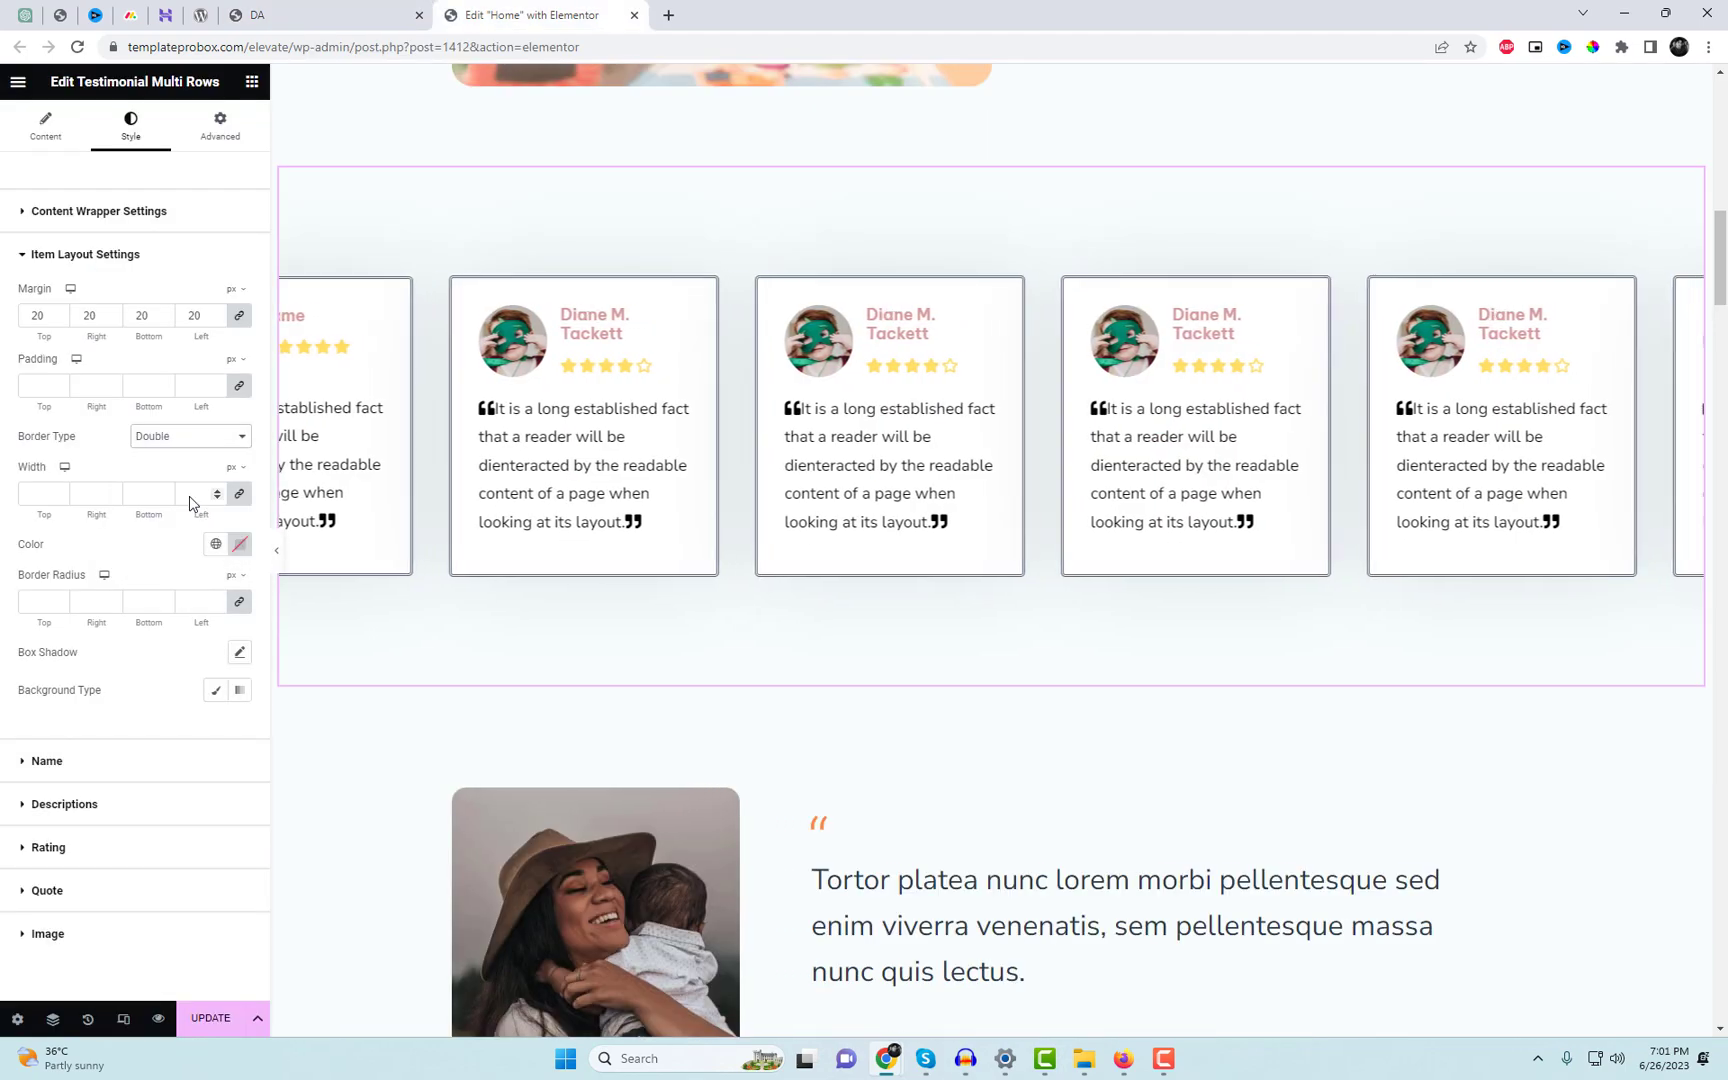
{"action": "left_click", "coordinate": [228, 1020]}
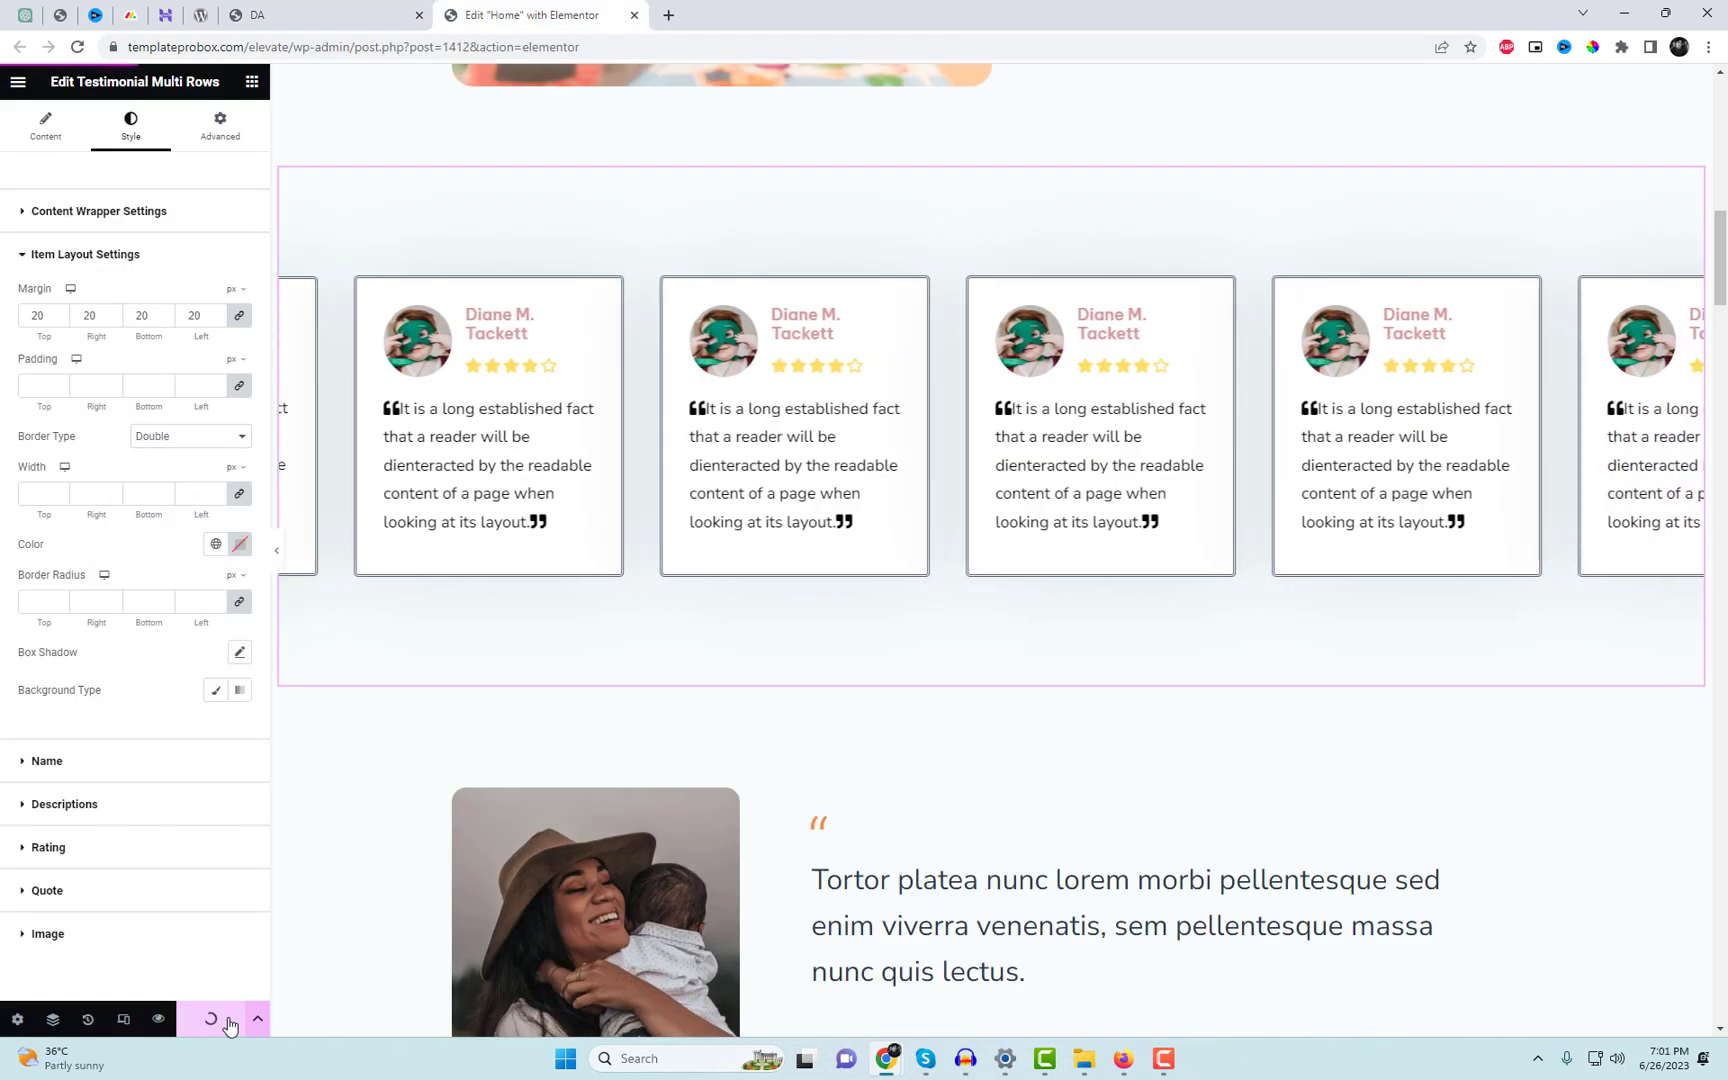
{"action": "left_click", "coordinate": [45, 132]}
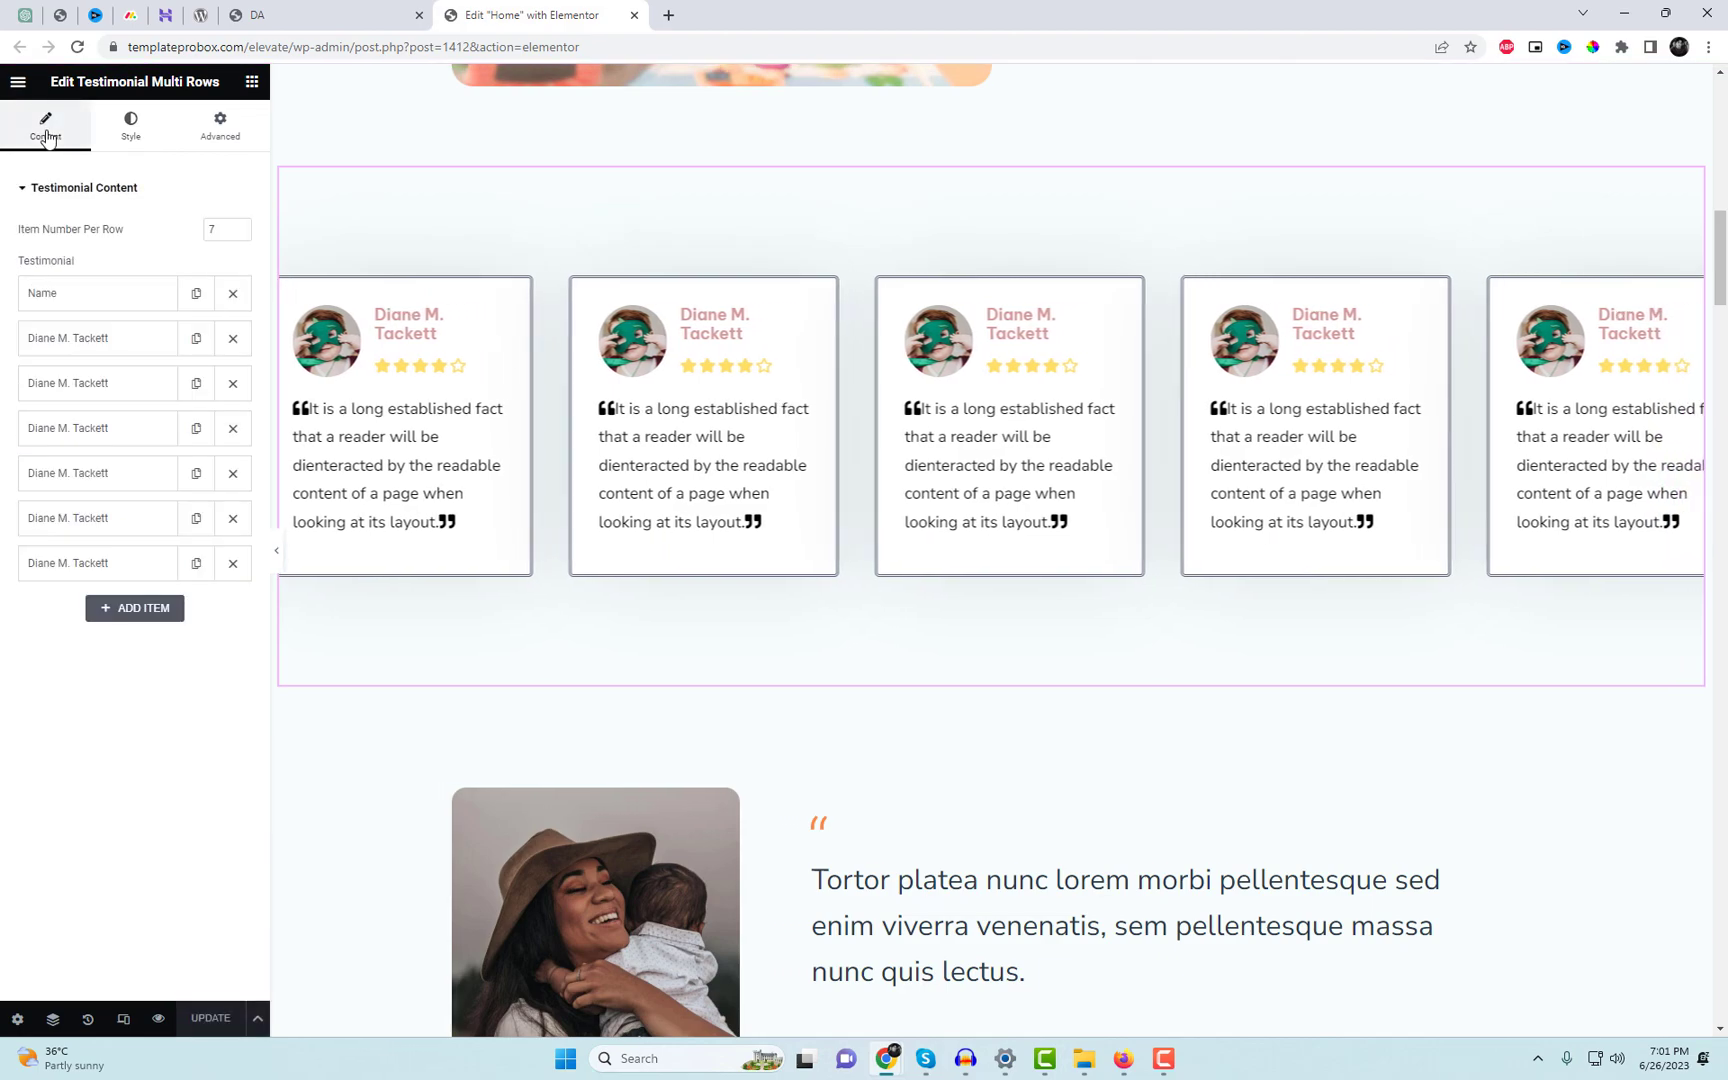
Reload the live page again to check the bordered testimonial cards.
{"action": "left_click", "coordinate": [366, 27]}
{"action": "right_click", "coordinate": [812, 293]}
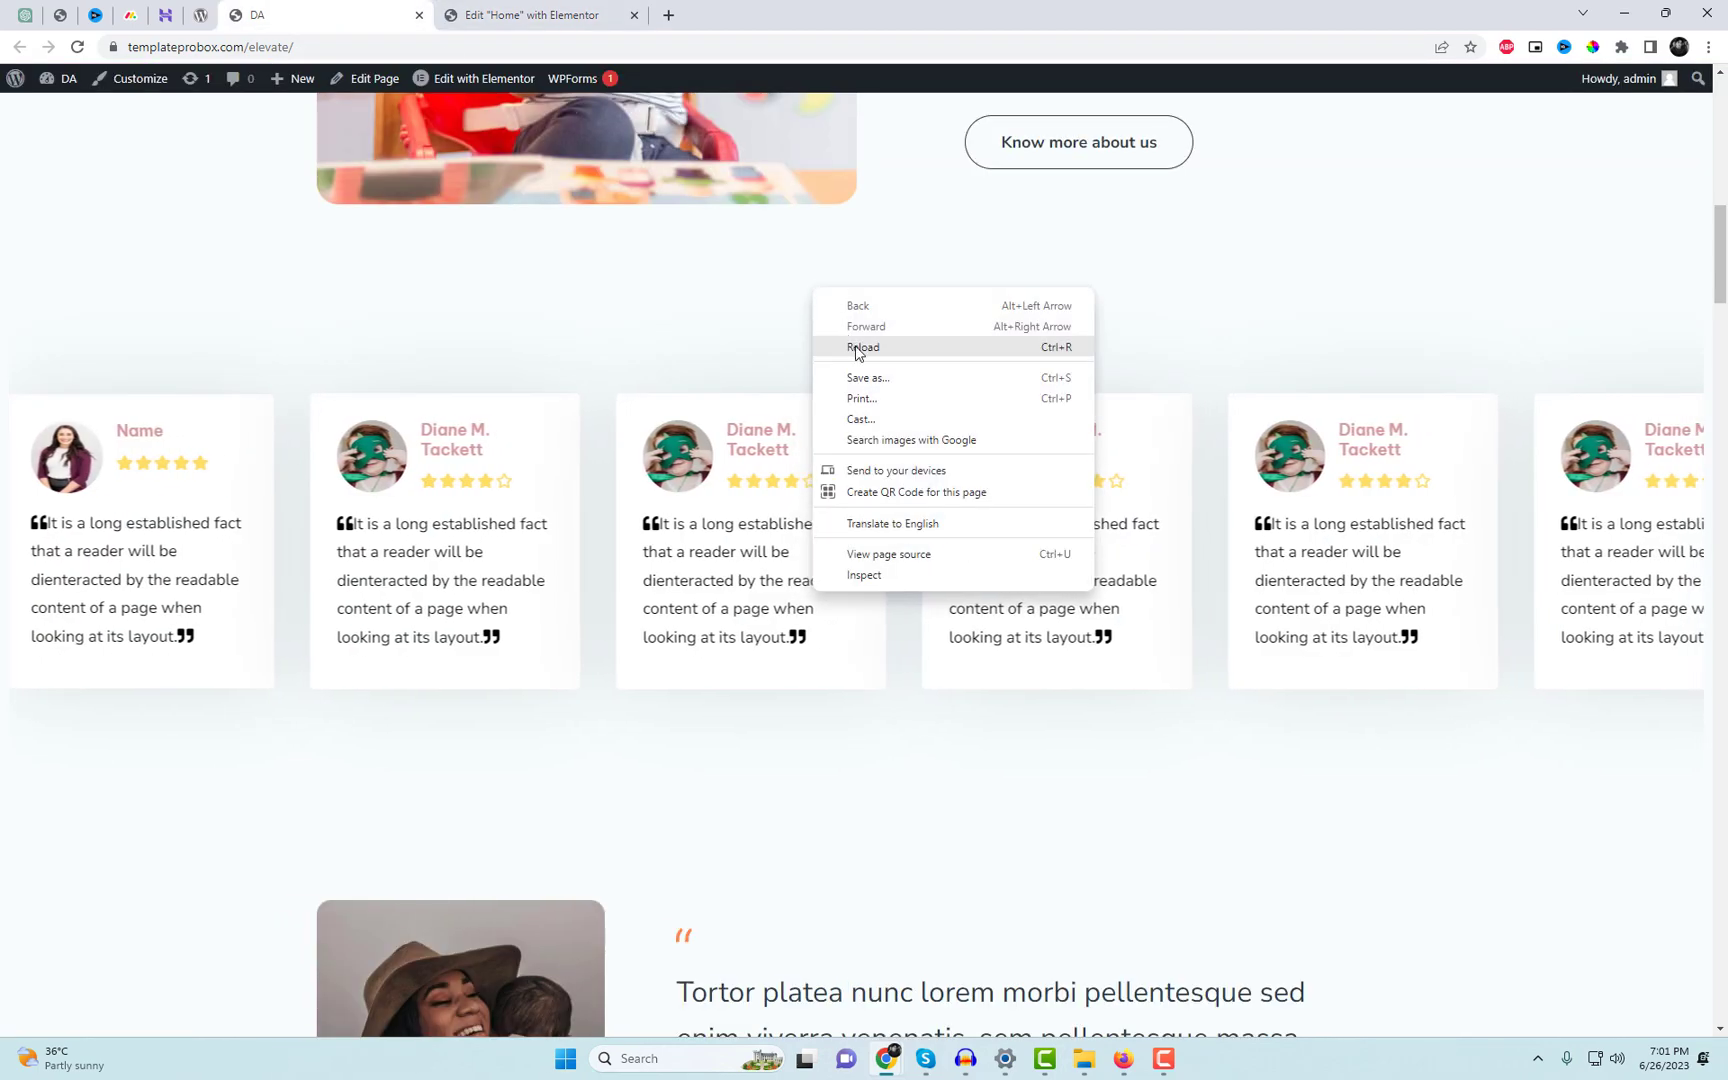
{"action": "left_click", "coordinate": [852, 345]}
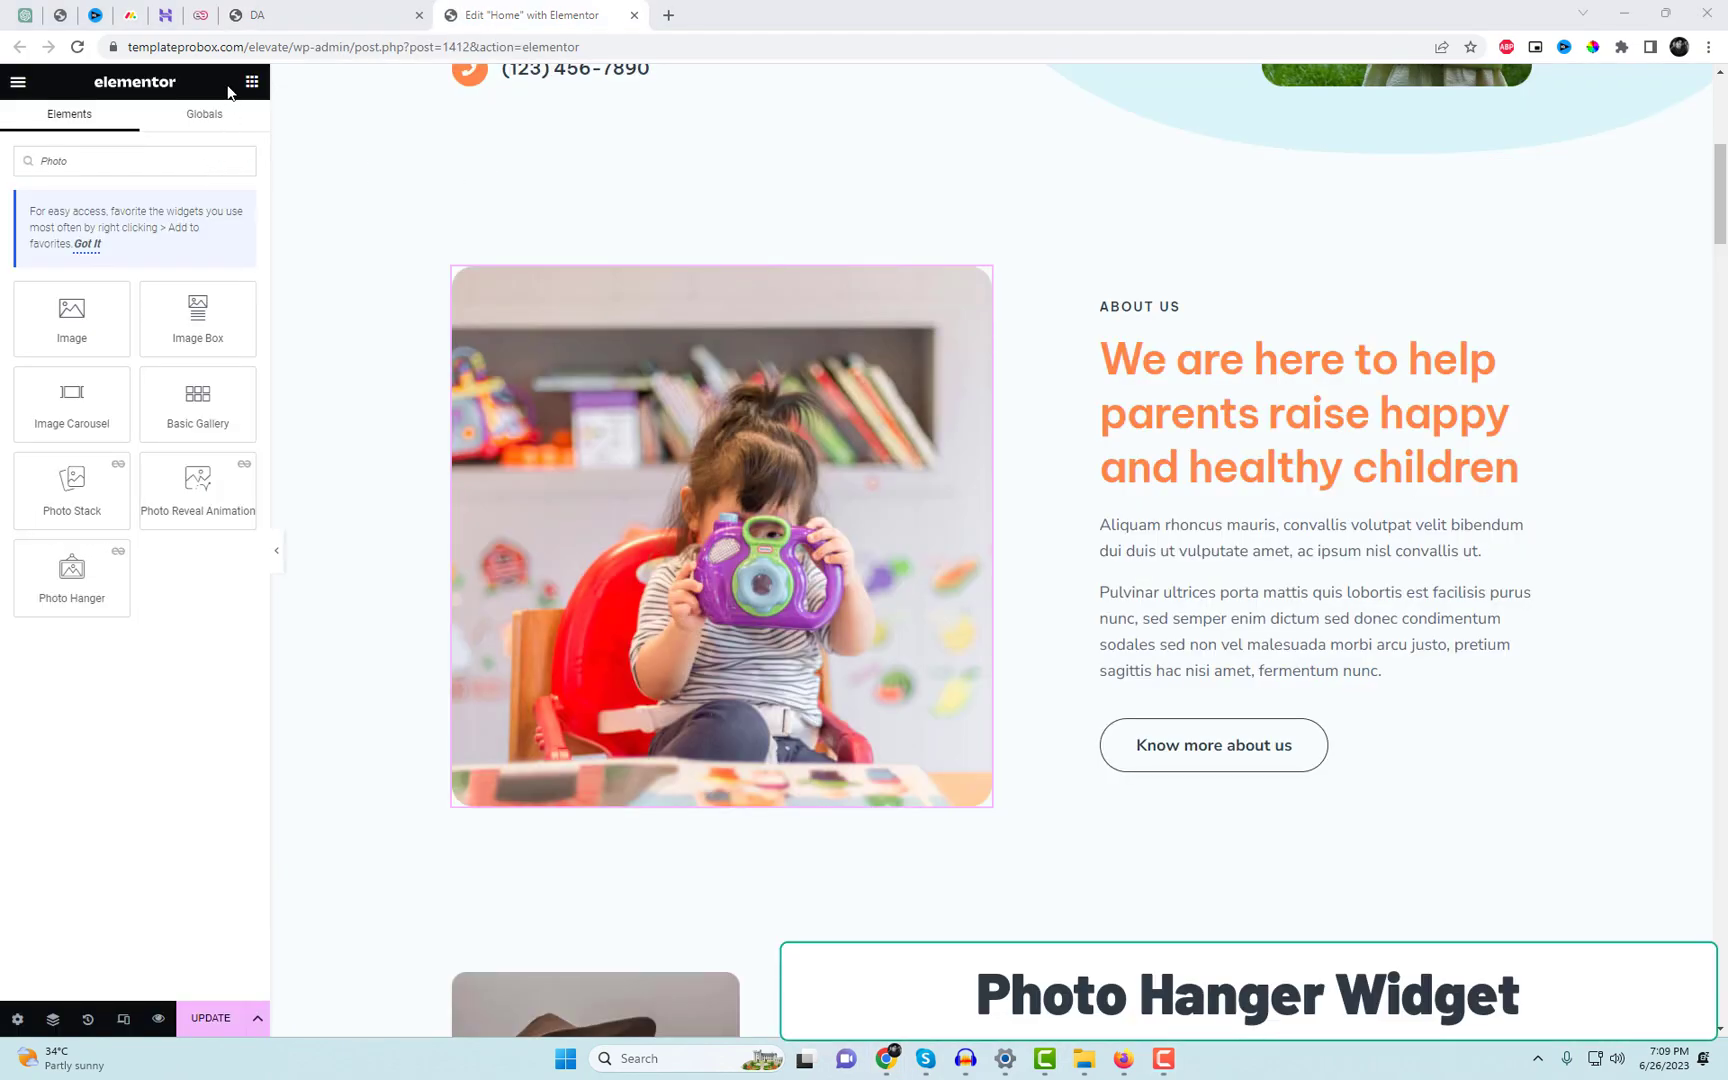
Add a Photo Hanger widget above the About Us image and set its picture to day-care-home-testimonial-image-2.jpg from the media library.
{"action": "left_click_drag", "start_coordinate": [148, 557], "coordinate": [605, 340]}
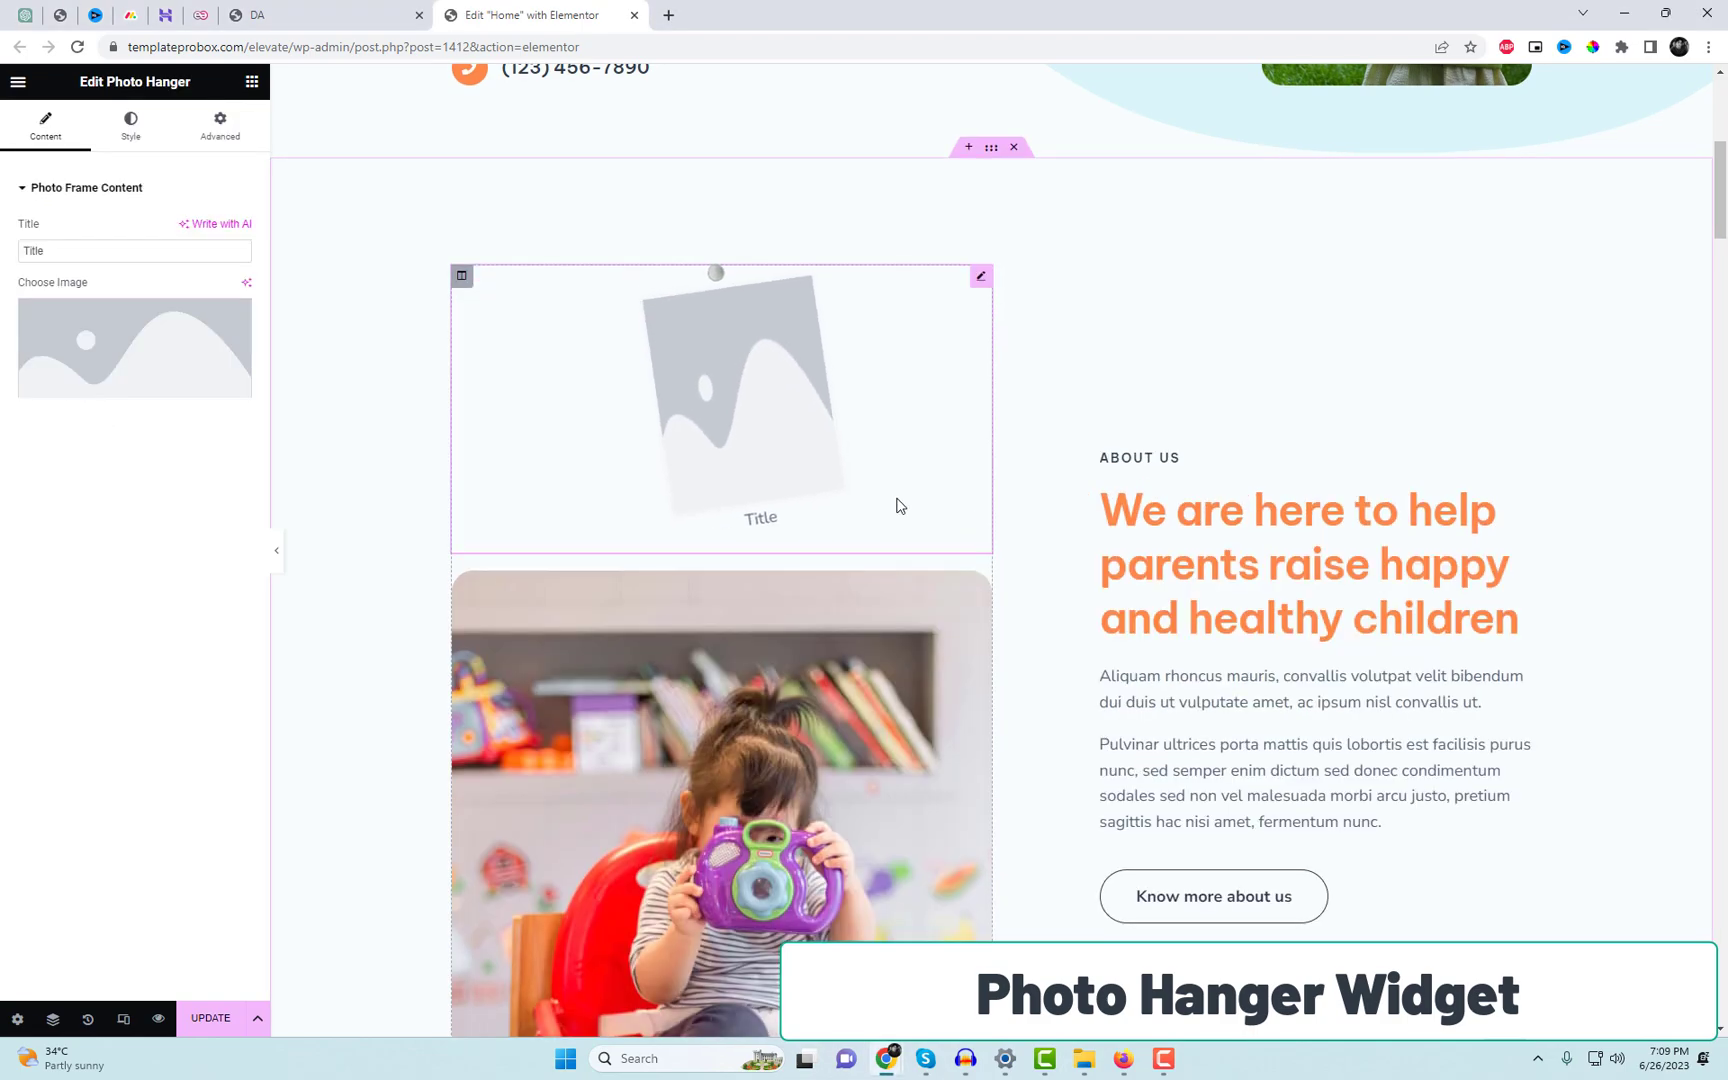
{"action": "scroll", "coordinate": [717, 355], "scroll_direction": "down", "scroll_amount": 1}
{"action": "left_click", "coordinate": [133, 345]}
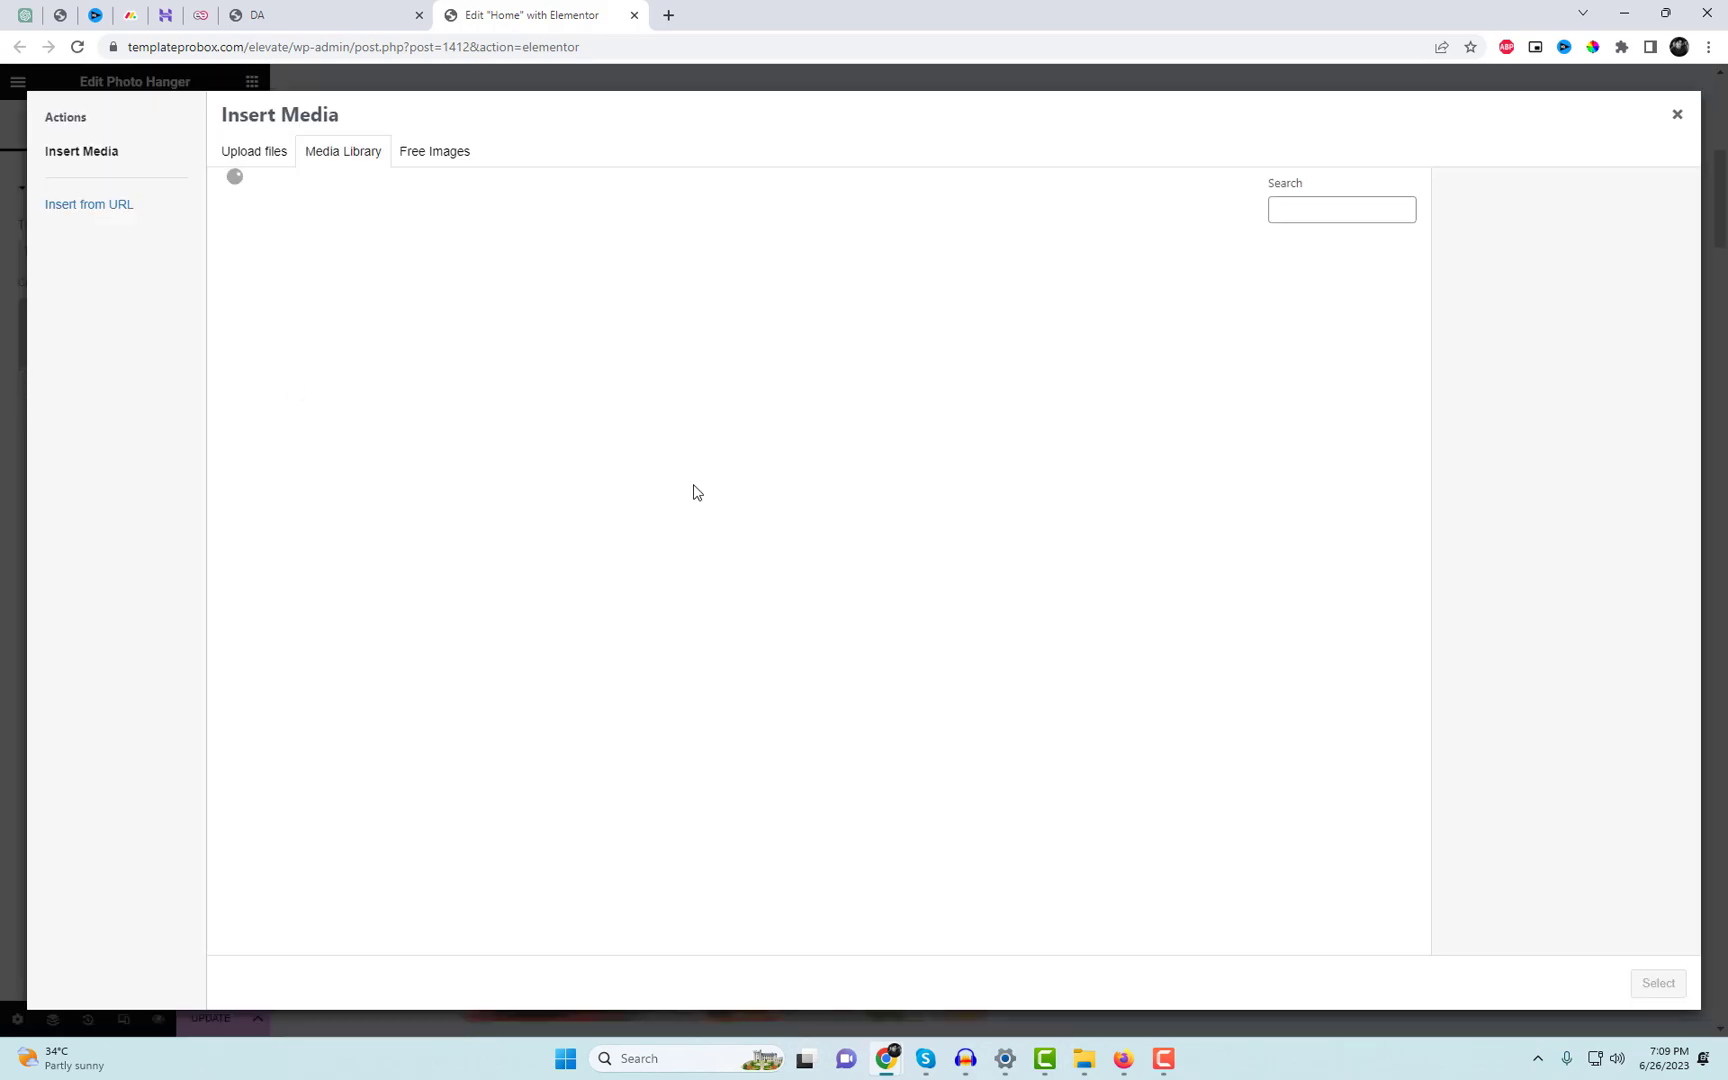
{"action": "scroll", "coordinate": [995, 568], "scroll_direction": "down", "scroll_amount": 3}
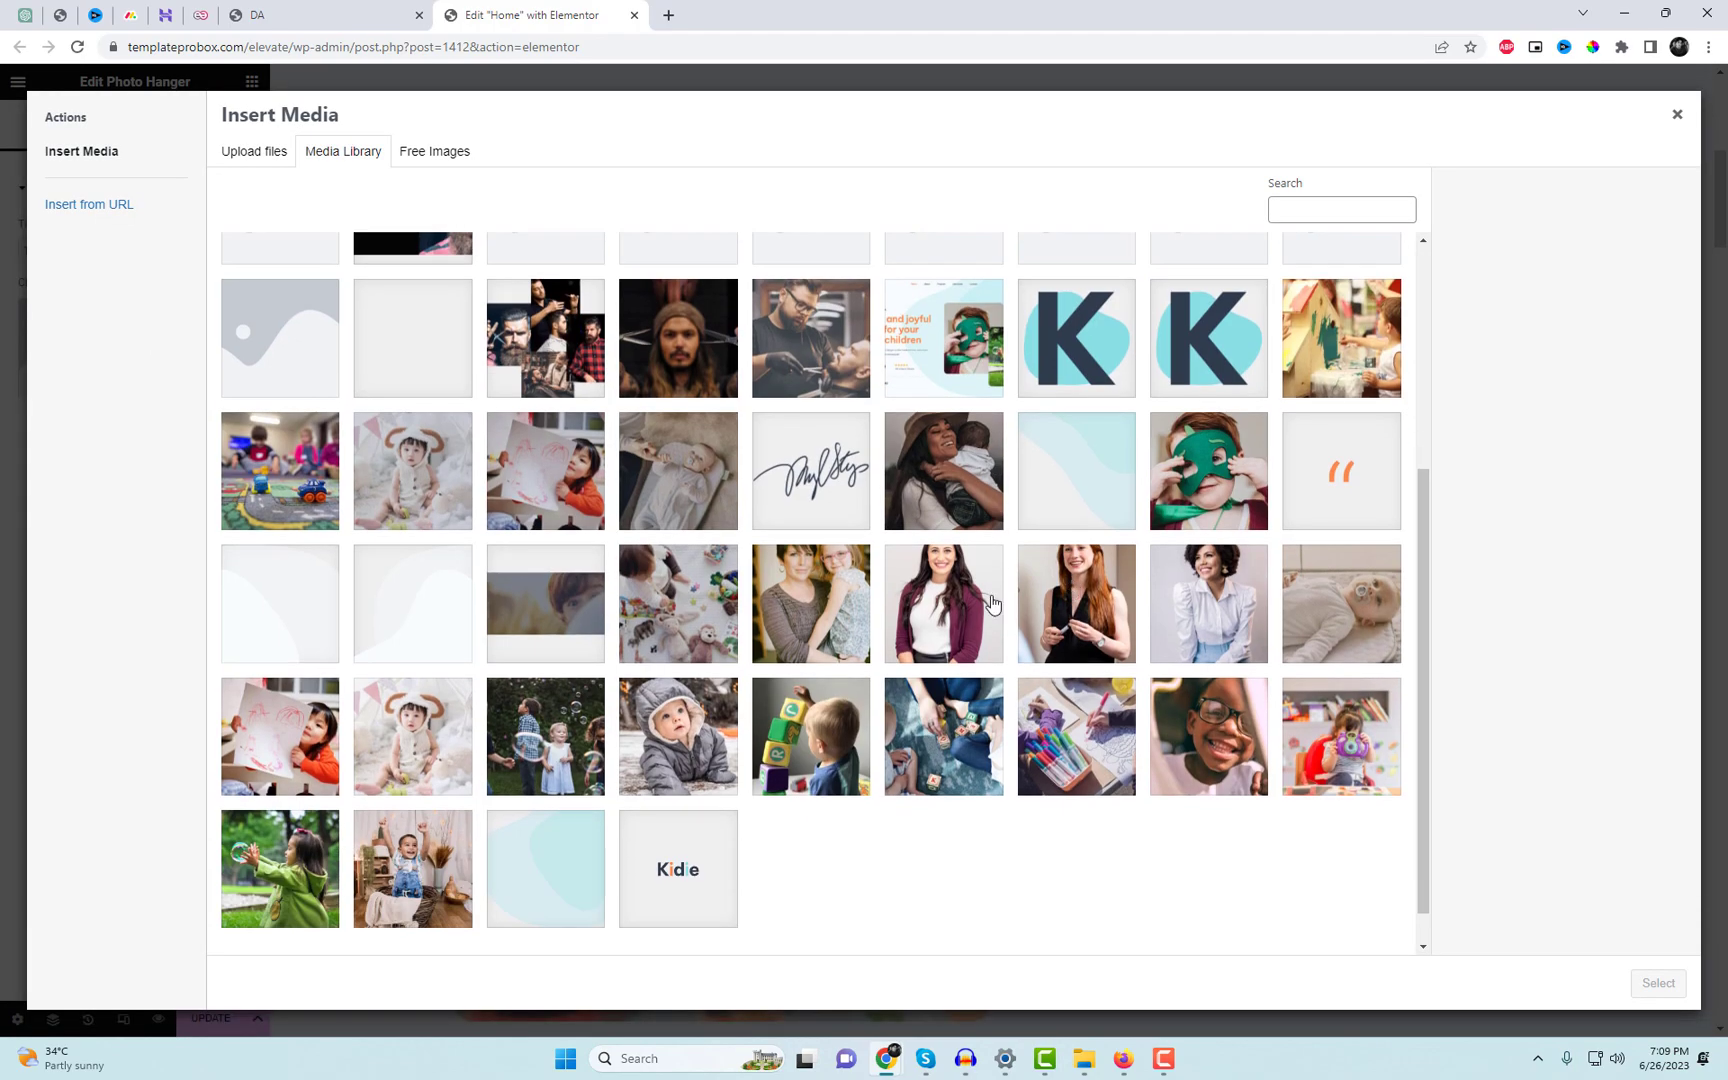
{"action": "left_click", "coordinate": [863, 608]}
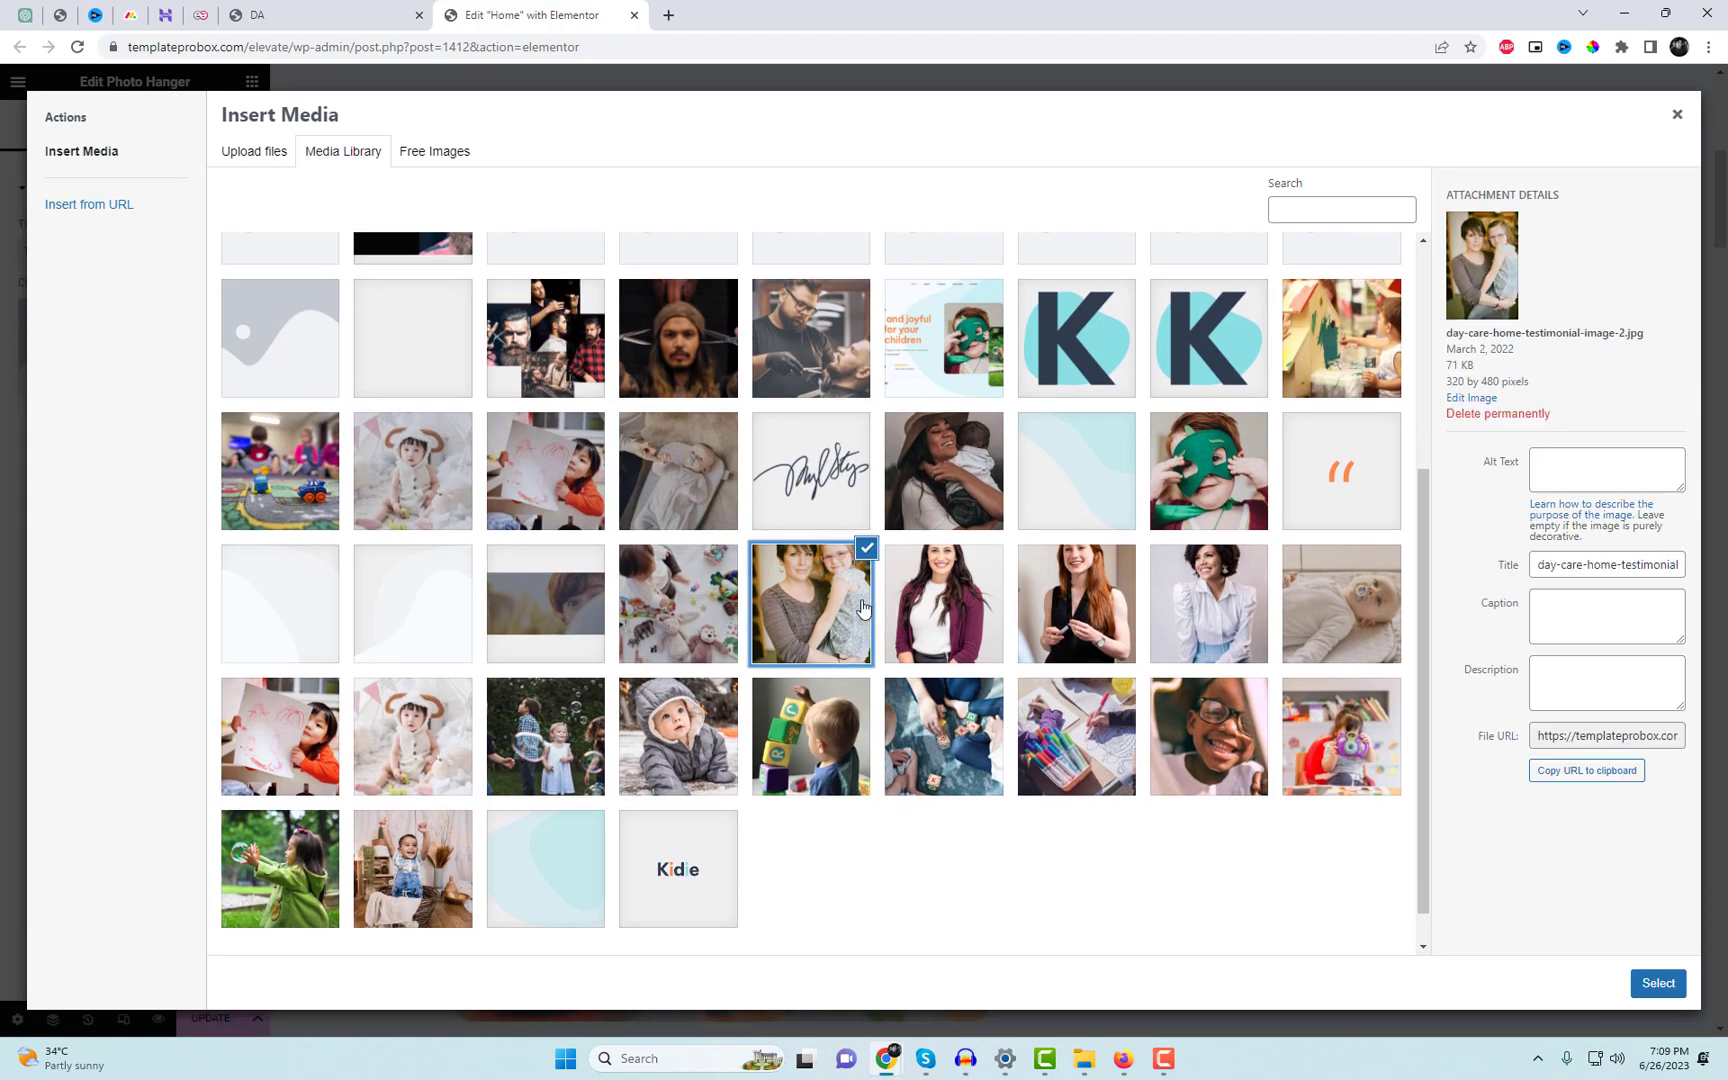
{"action": "left_click", "coordinate": [1670, 986]}
{"action": "scroll", "coordinate": [668, 566], "scroll_direction": "up", "scroll_amount": 2}
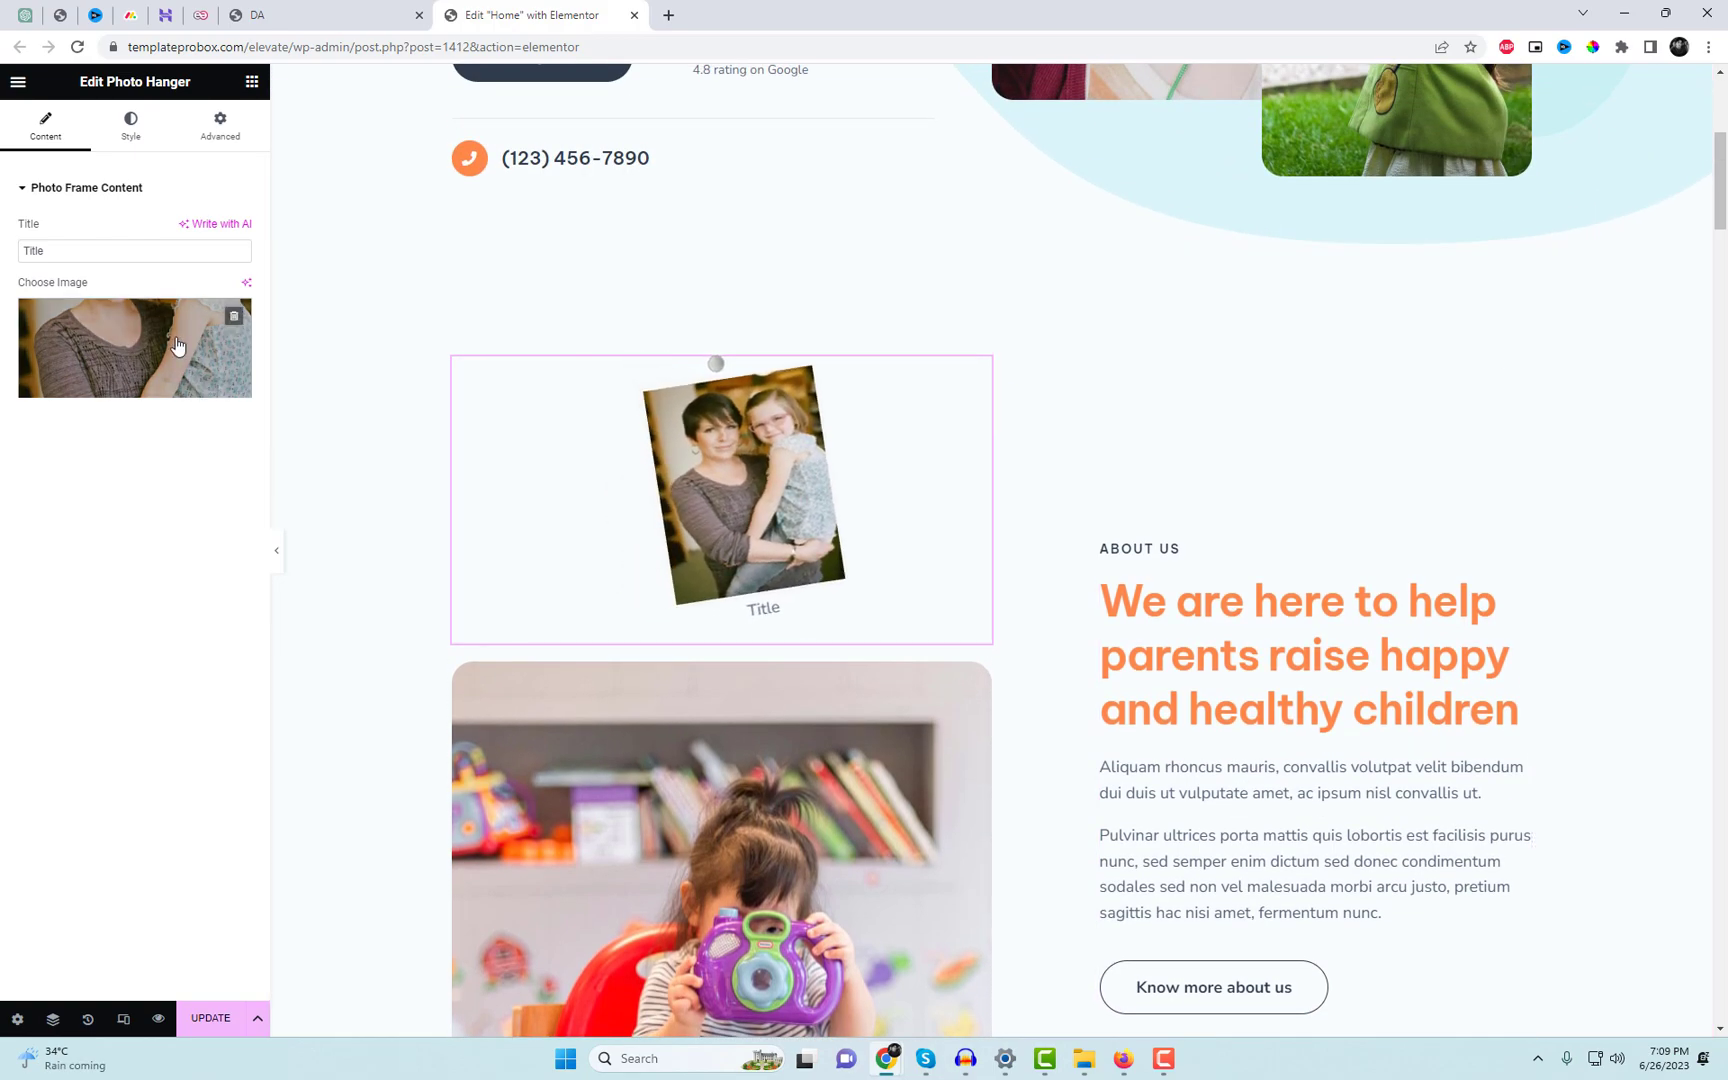
Title the hanging photo "Our Family" and open the Photo Hanger widget's style settings.
{"action": "double_click", "coordinate": [99, 252]}
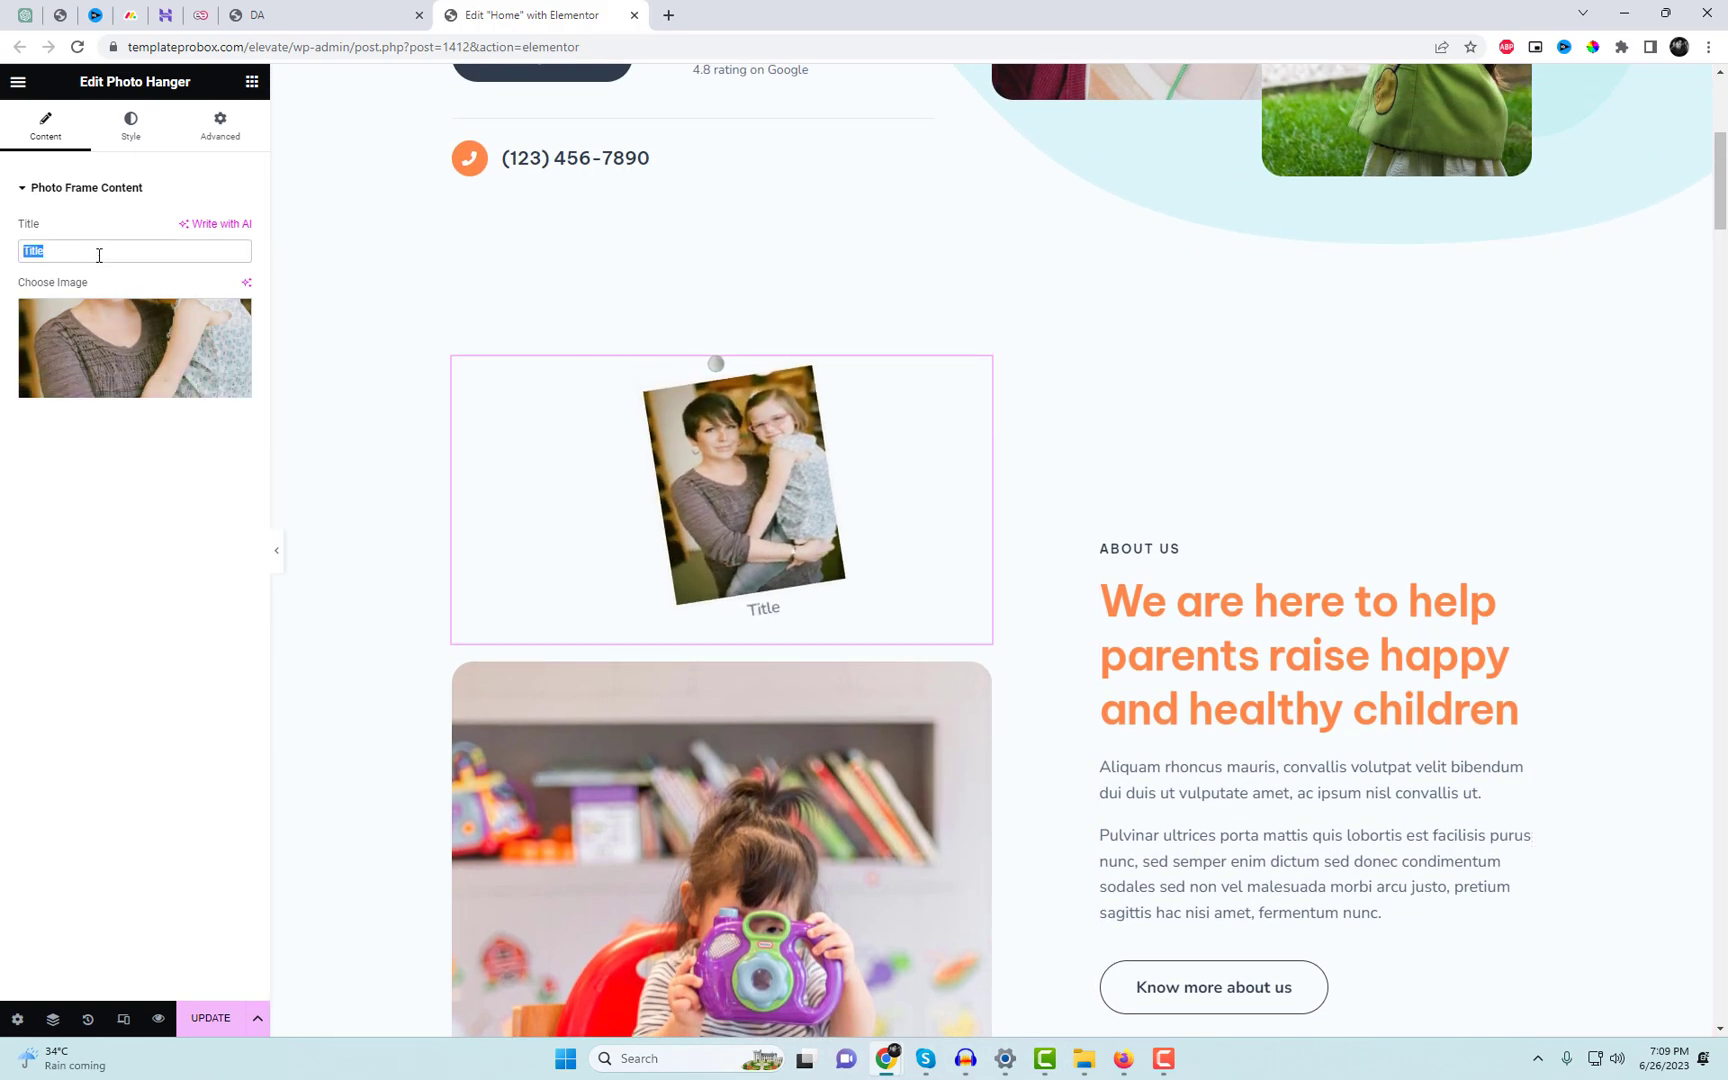
{"action": "type", "text": "Our Family"}
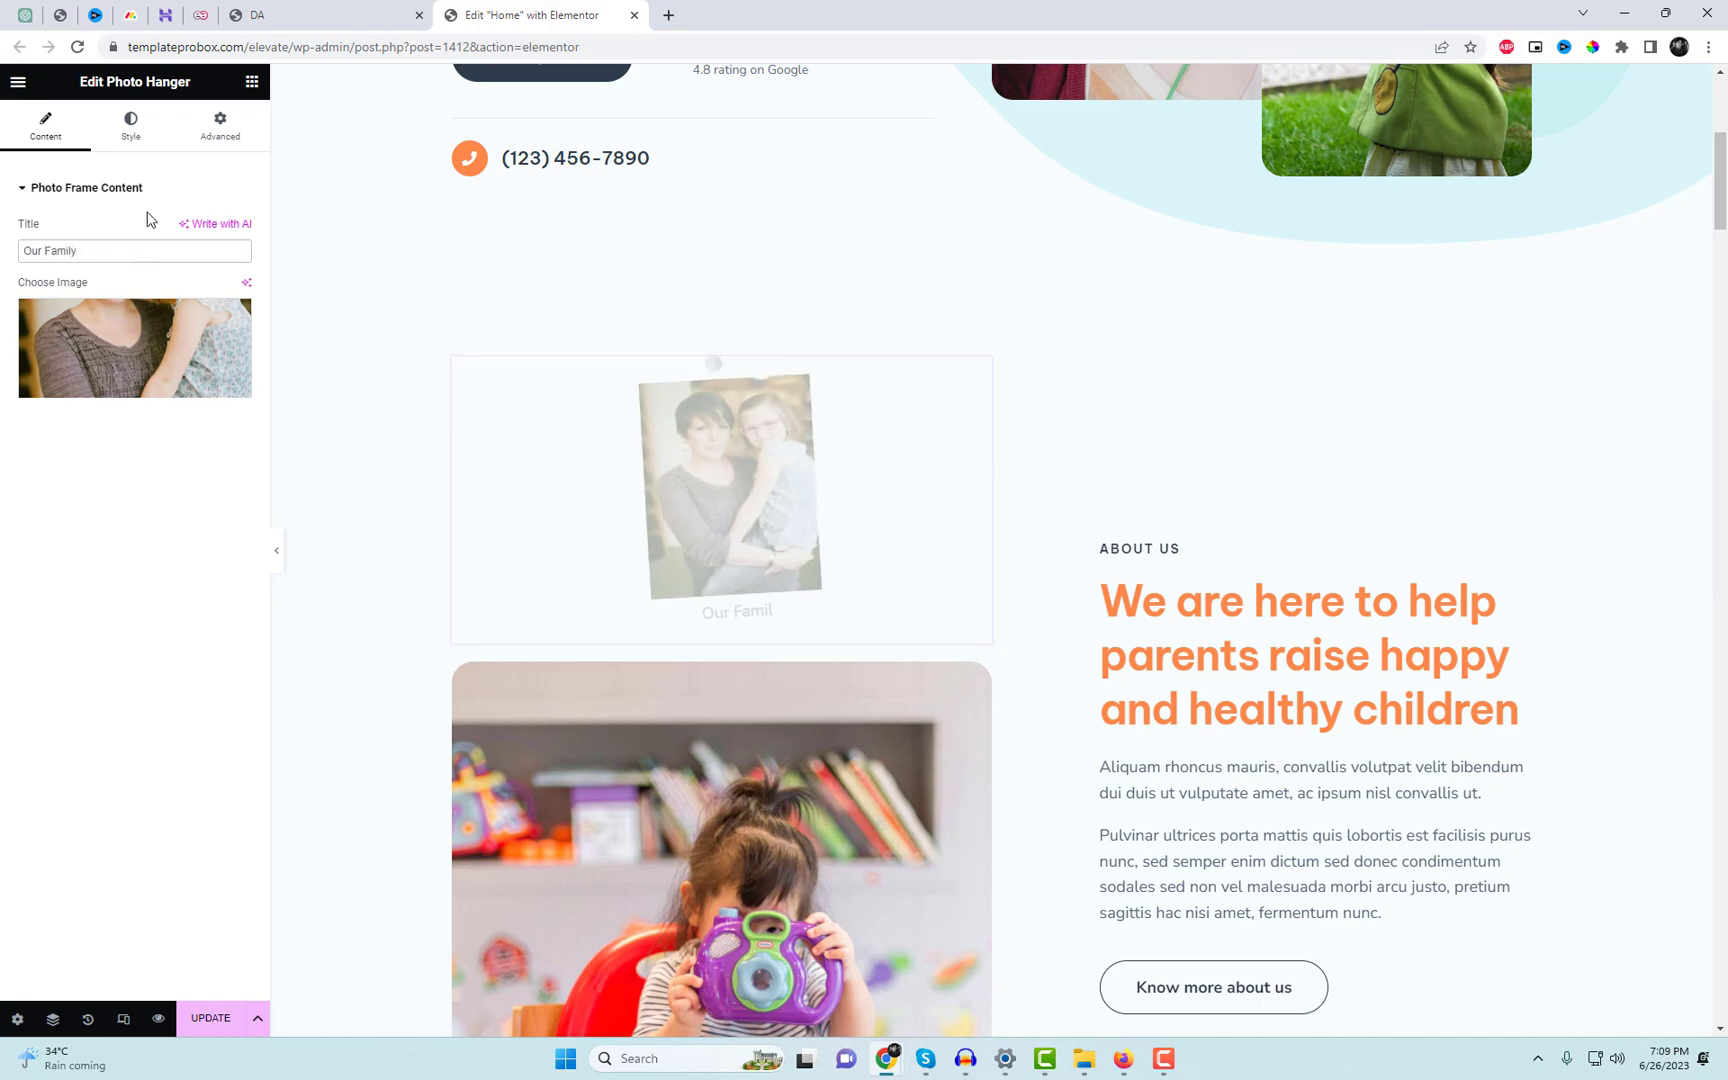
{"action": "left_click", "coordinate": [131, 128]}
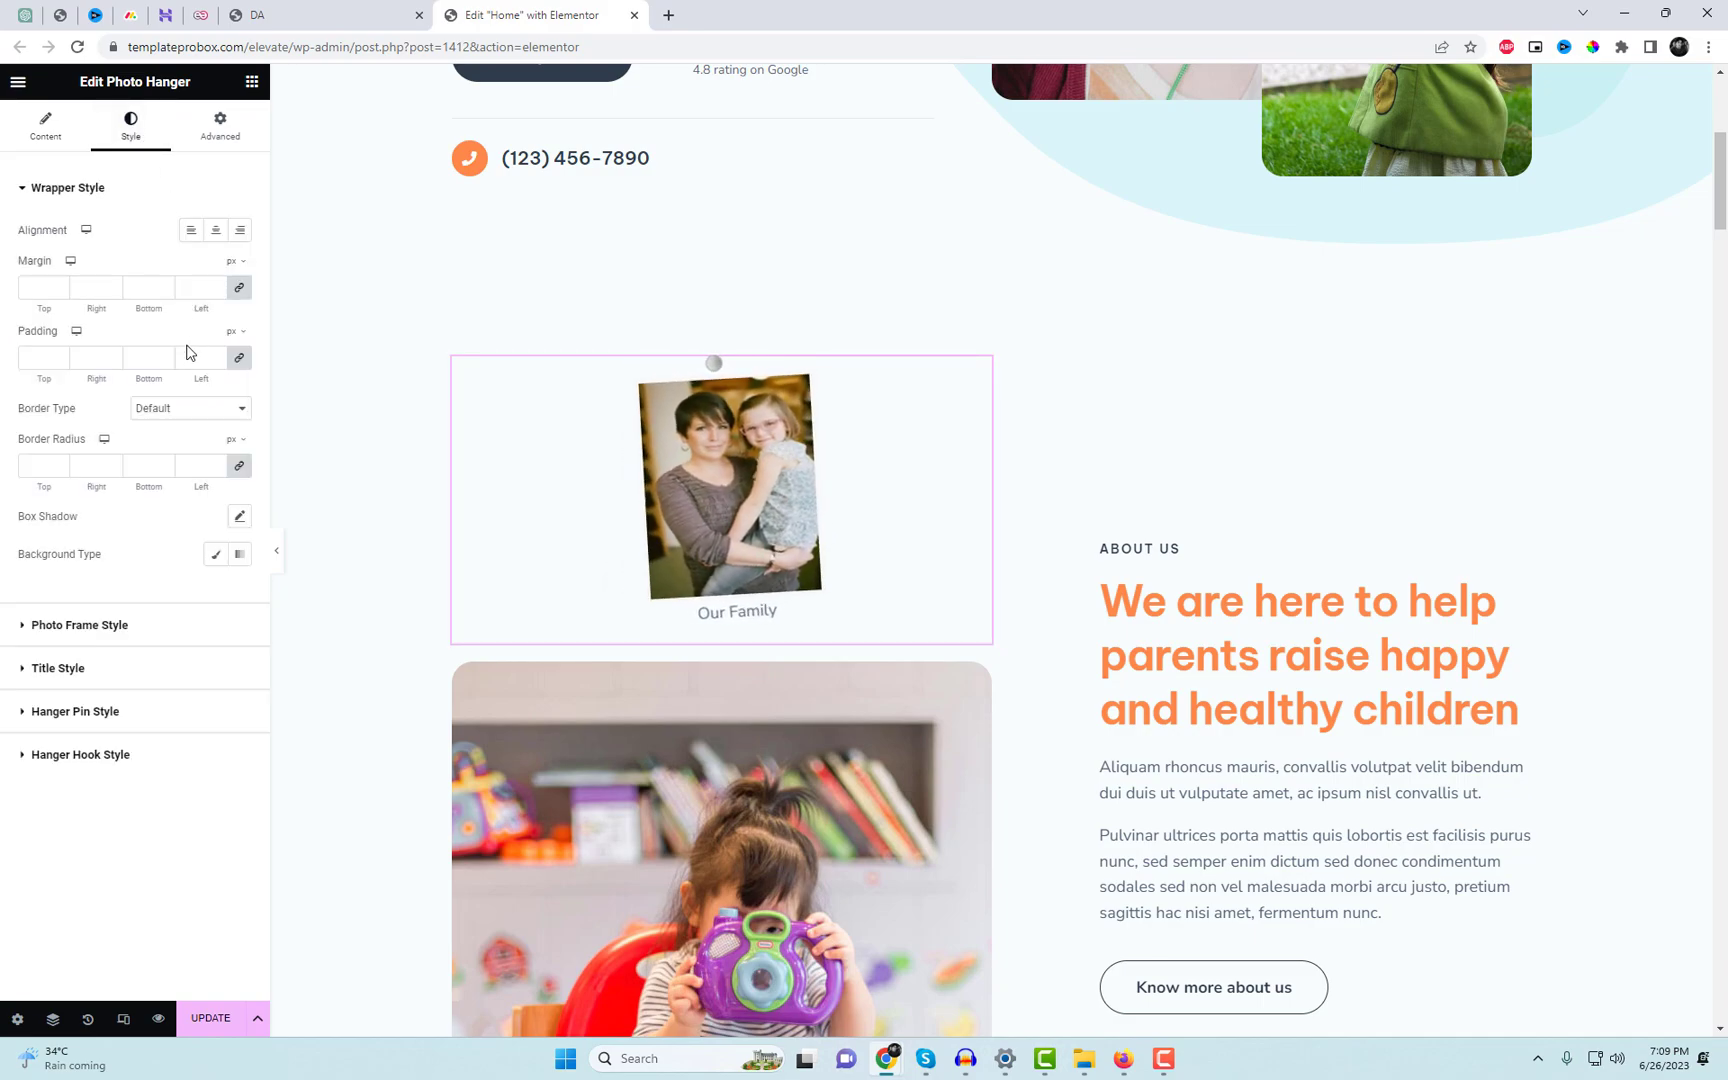
Set the photo frame's animation play state to Paused and look over the title style options.
{"action": "left_click", "coordinate": [150, 630]}
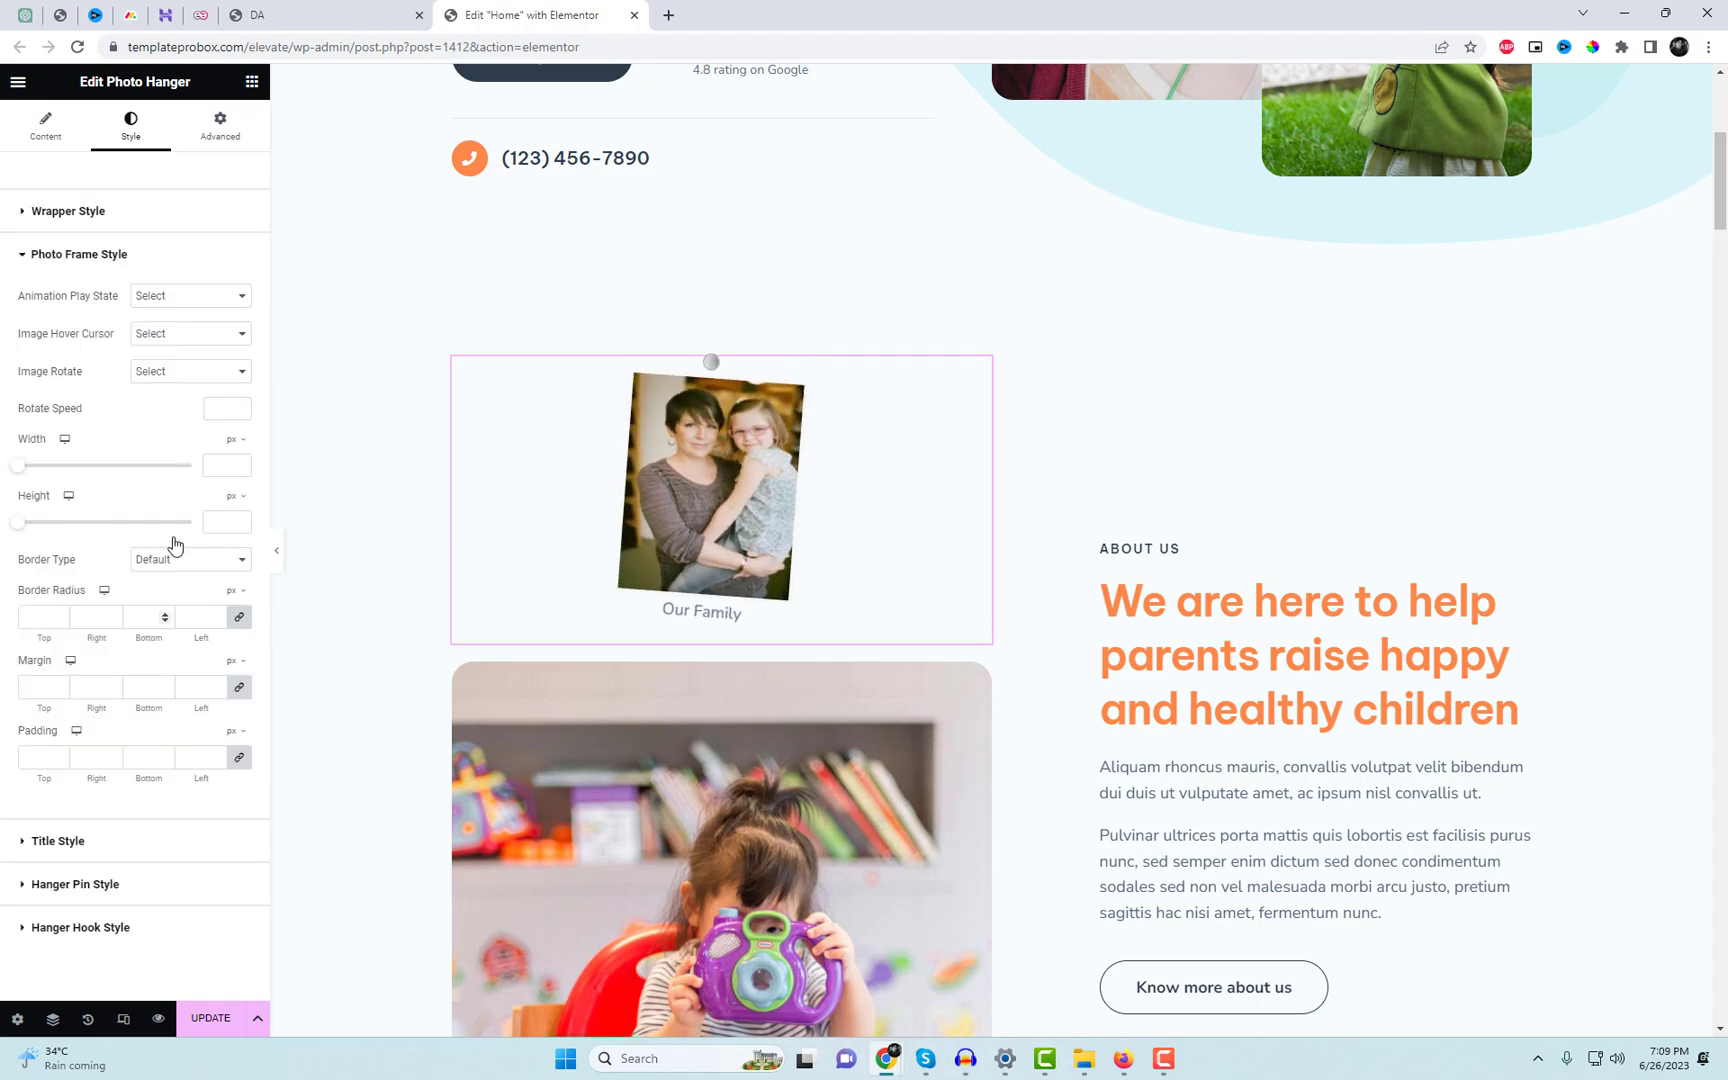
{"action": "left_click", "coordinate": [181, 297]}
{"action": "left_click", "coordinate": [169, 344]}
{"action": "left_click", "coordinate": [172, 298]}
{"action": "left_click", "coordinate": [170, 358]}
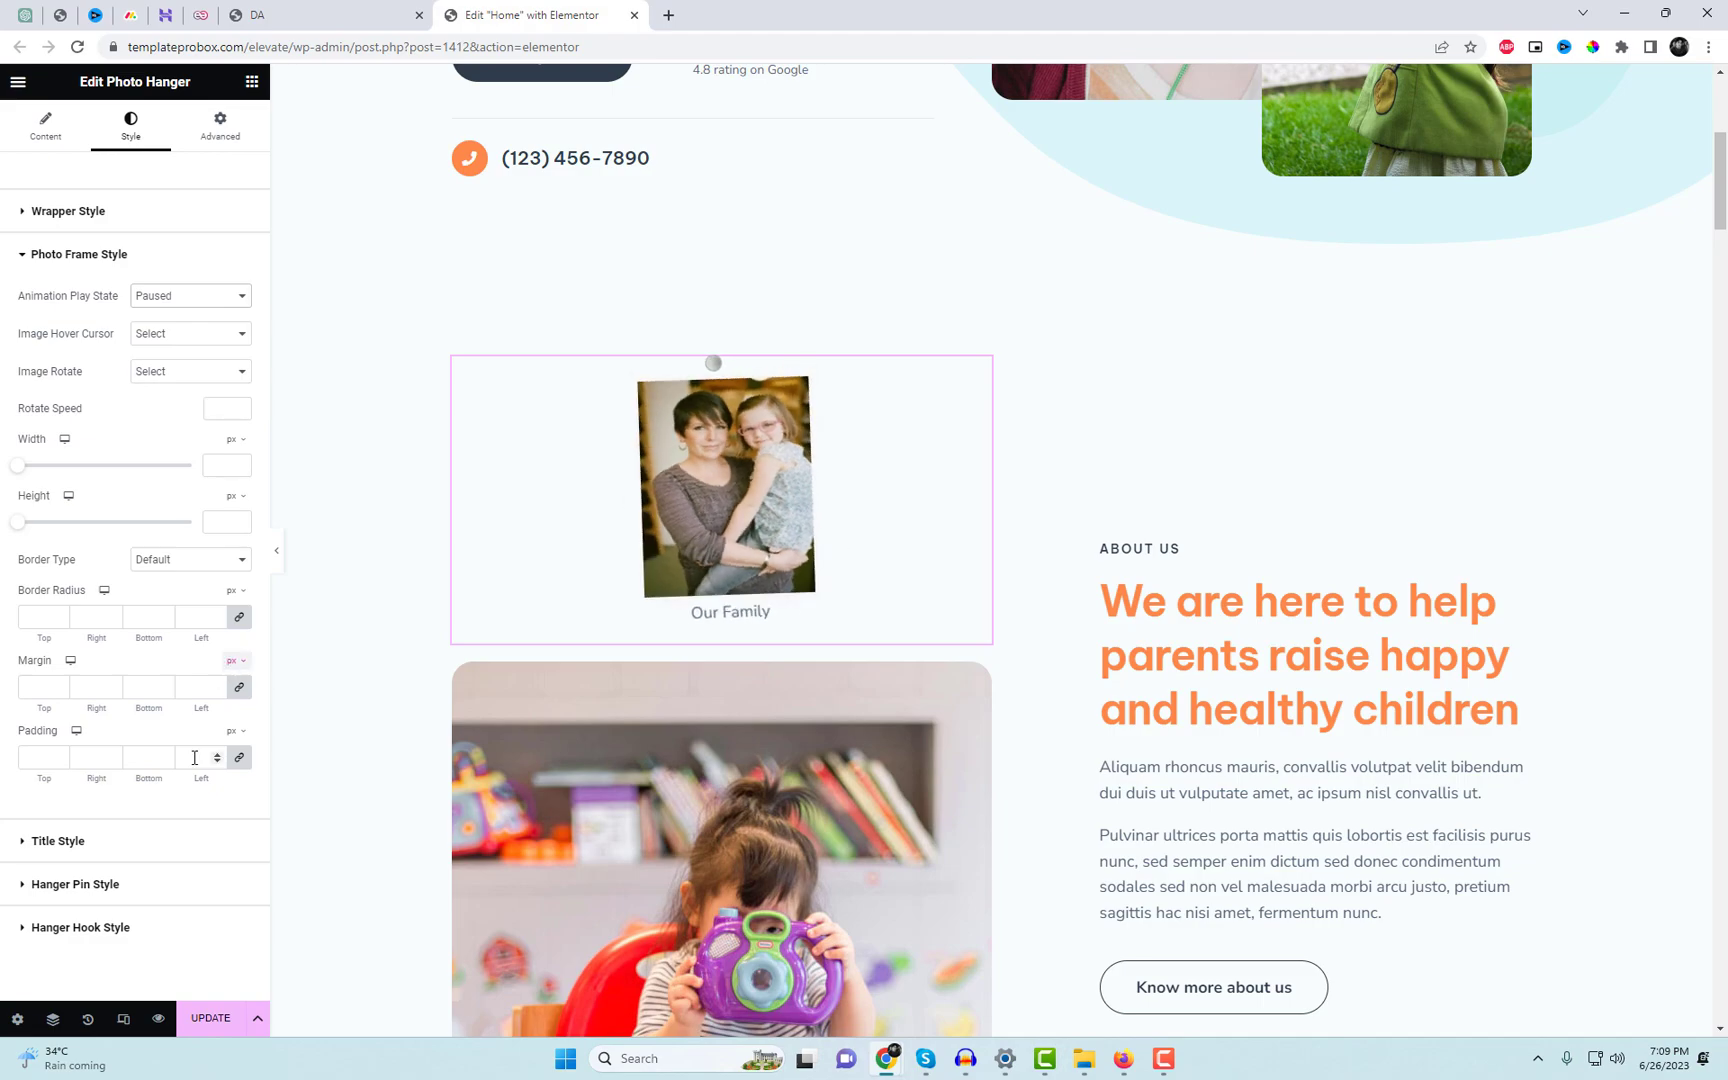
{"action": "left_click", "coordinate": [156, 227]}
{"action": "left_click", "coordinate": [176, 700]}
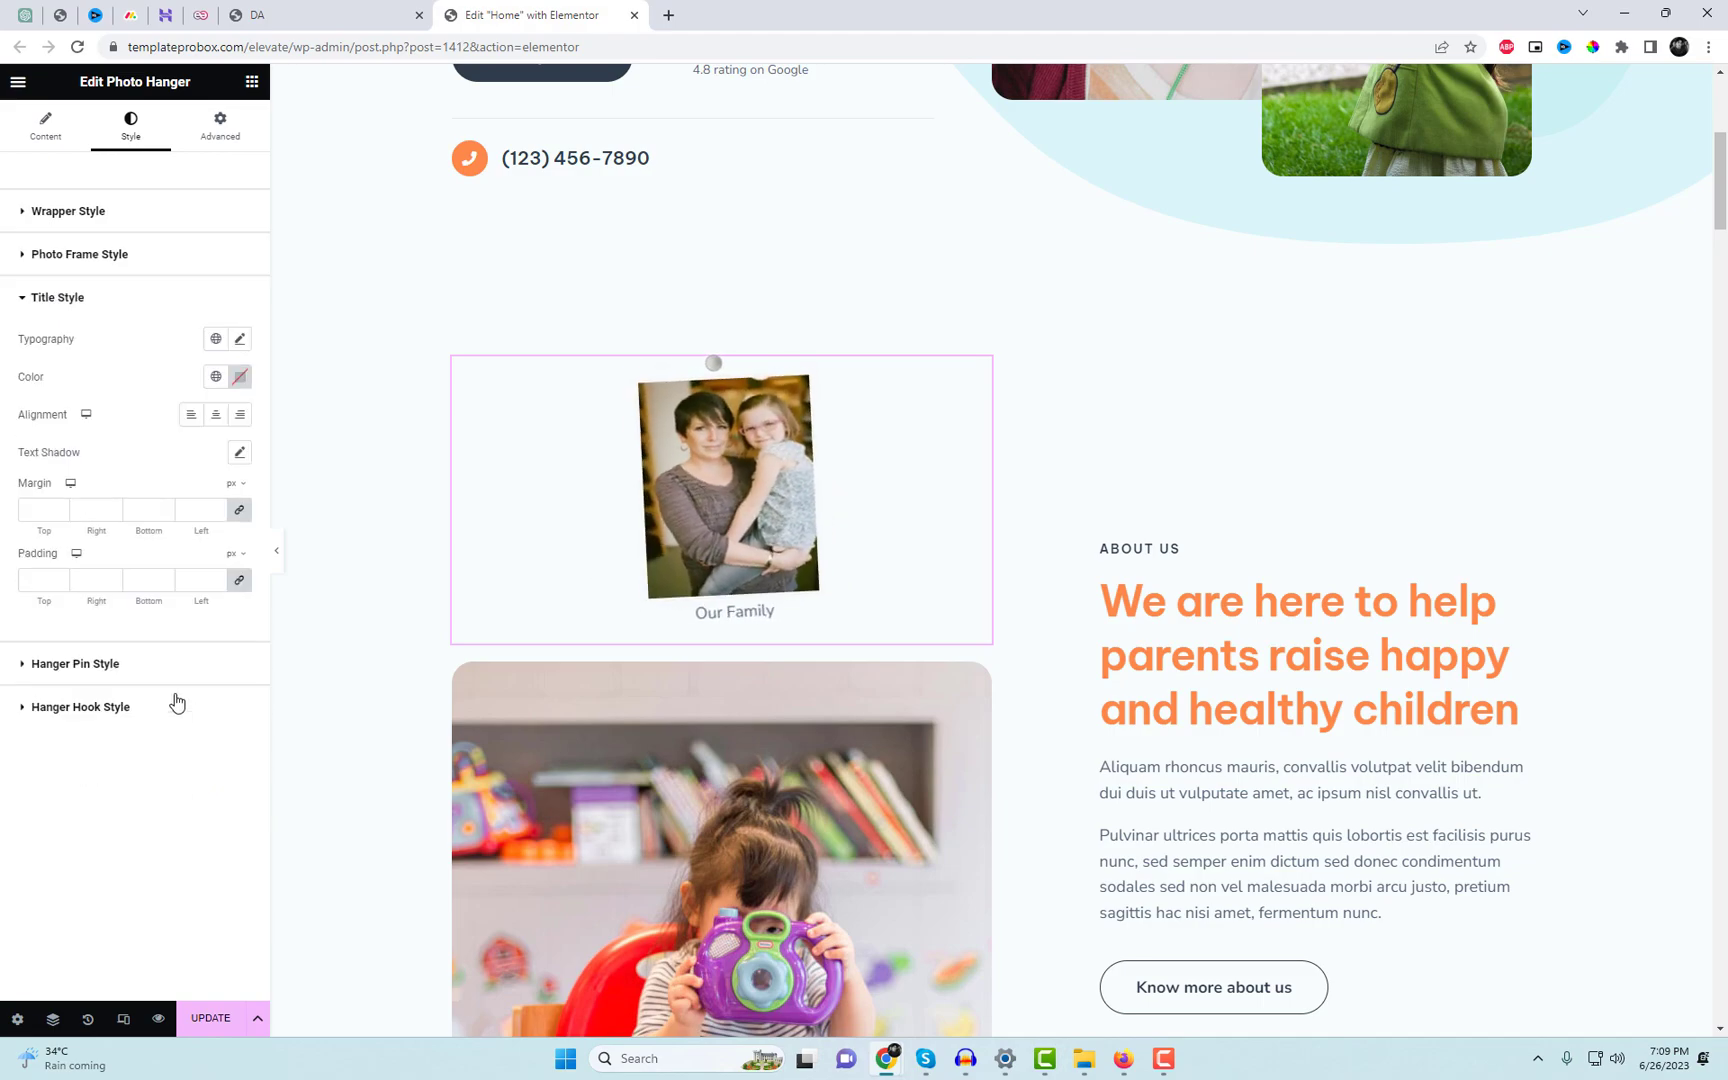
{"action": "left_click", "coordinate": [143, 256]}
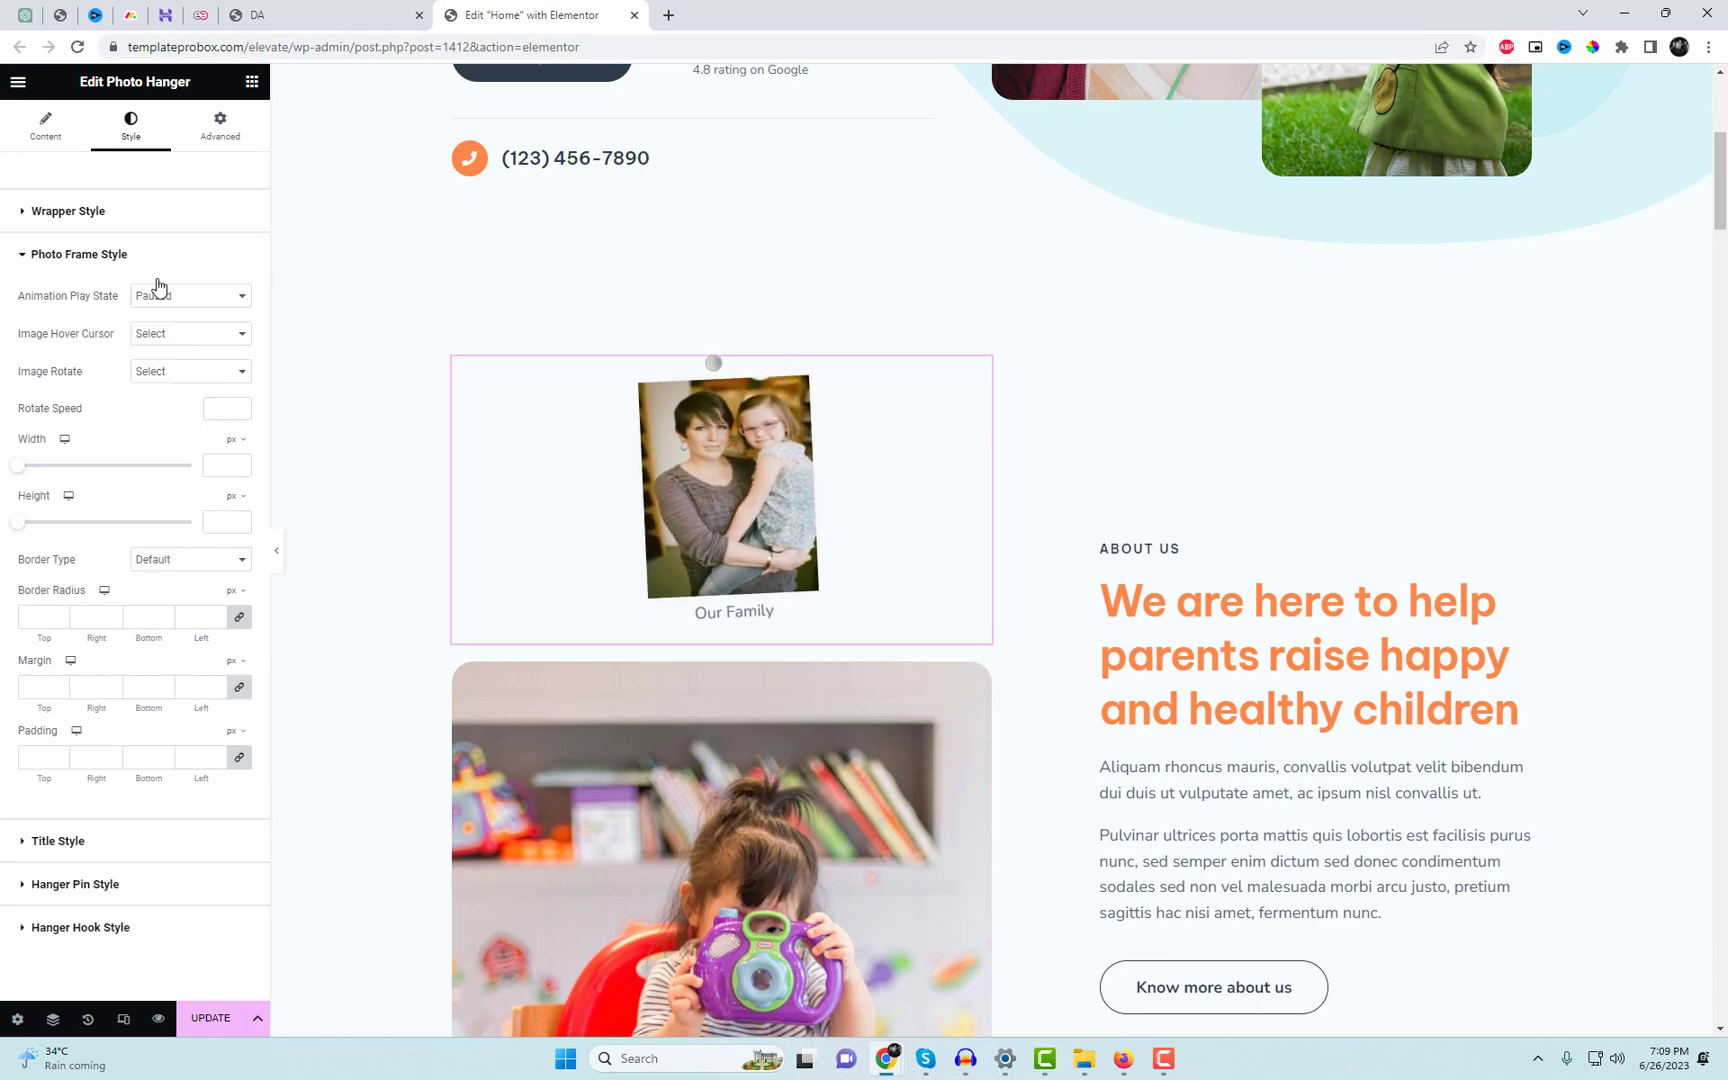
Set the photo frame's width to 600 px and its height to 420 px.
{"action": "left_click", "coordinate": [228, 464]}
{"action": "type", "text": "600"}
{"action": "left_click", "coordinate": [222, 524]}
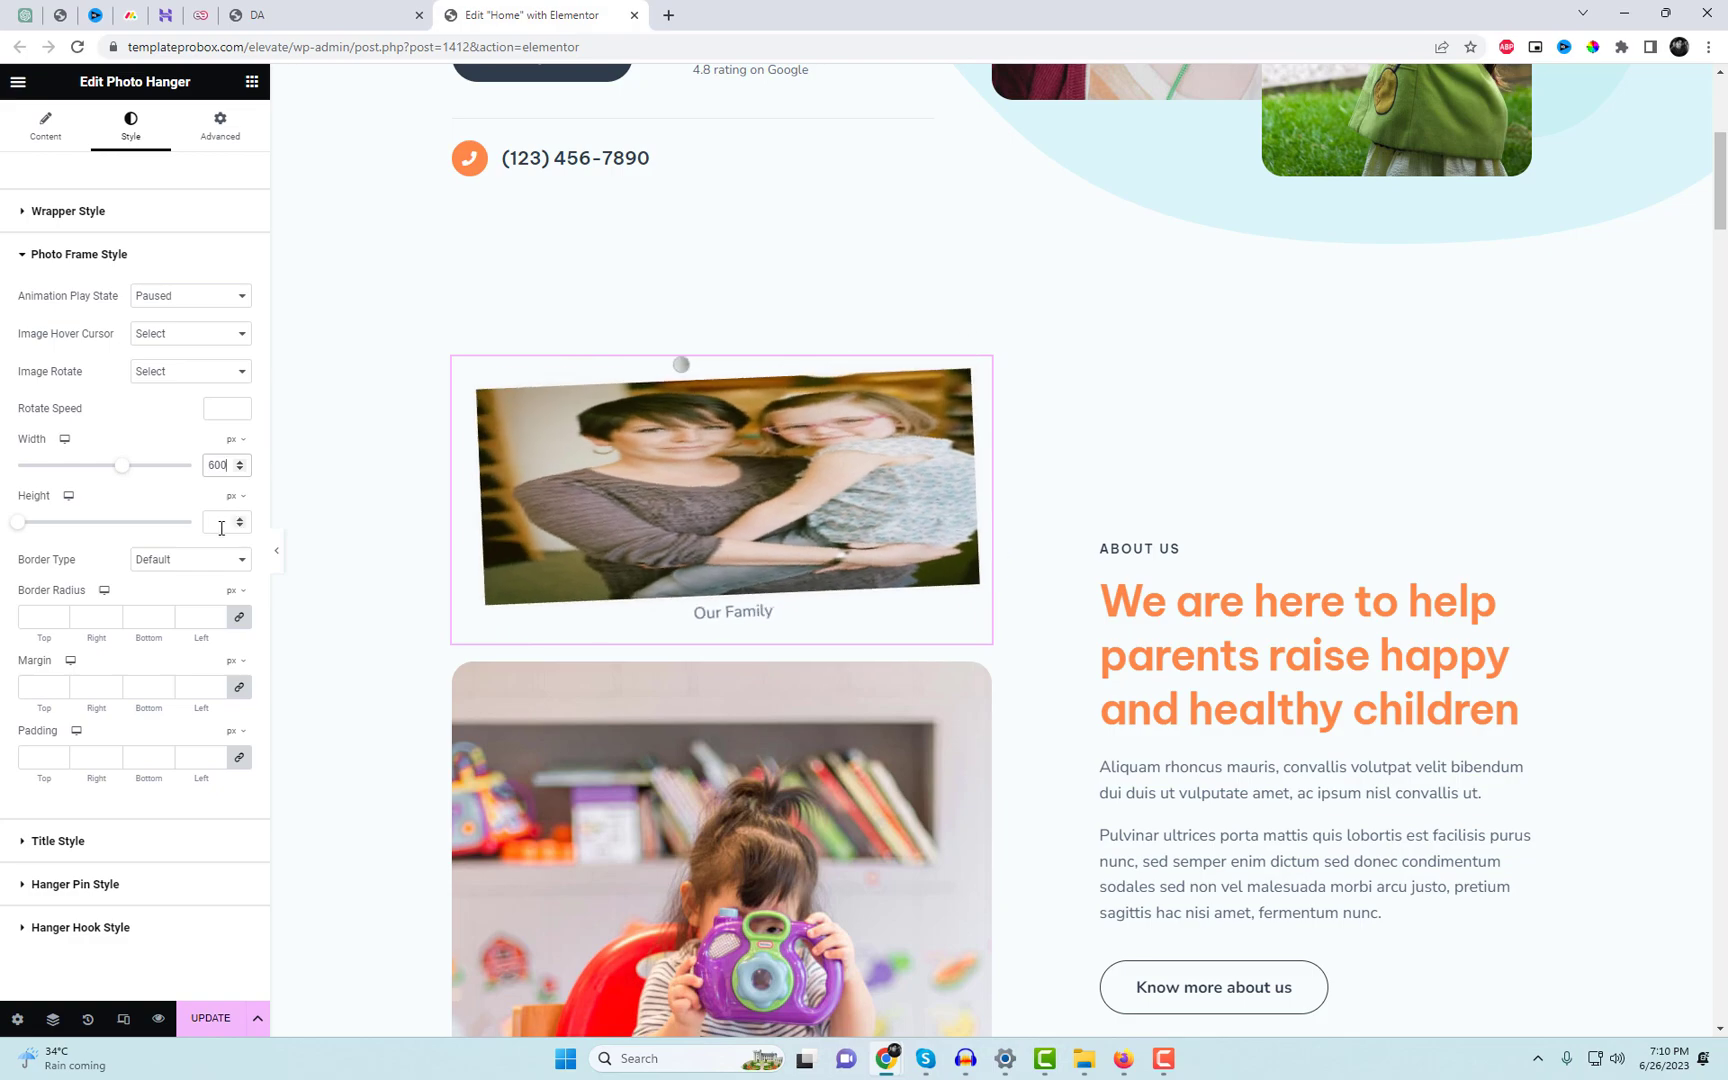
{"action": "type", "text": "420"}
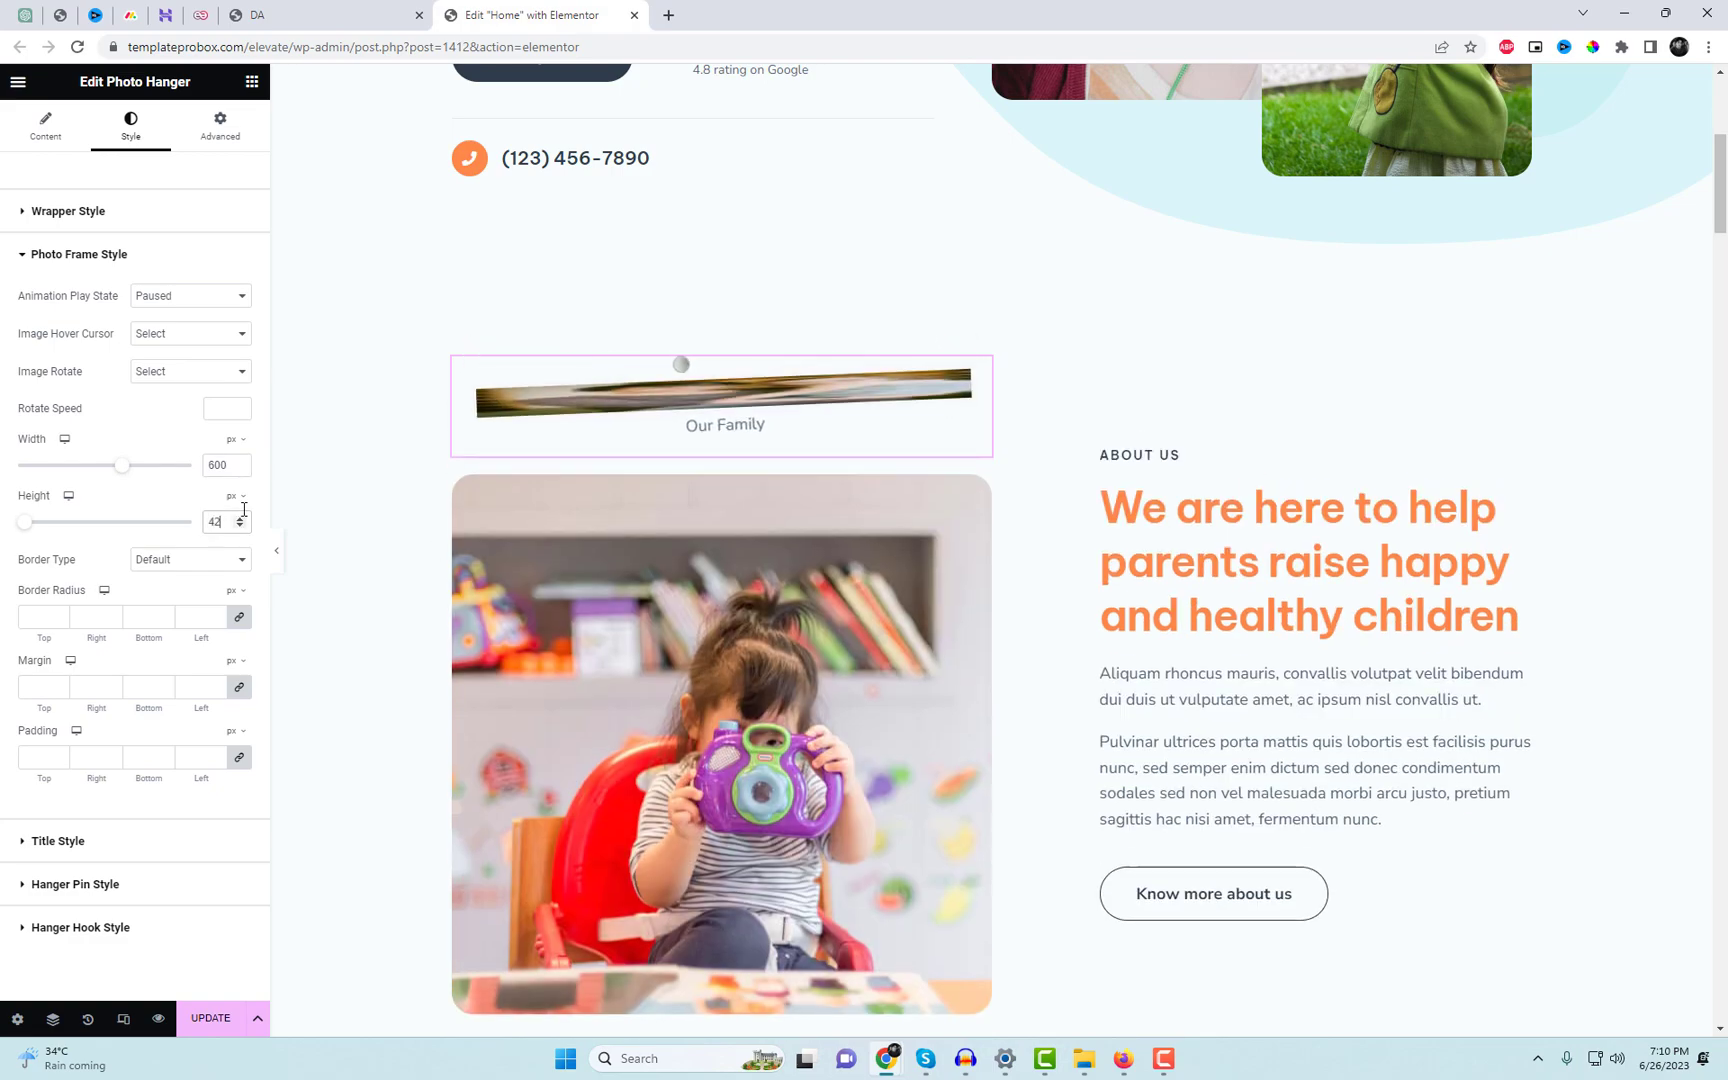
Change the photo frame to a portrait size with a height of 600 px and a width of 420 px.
{"action": "double_click", "coordinate": [220, 524]}
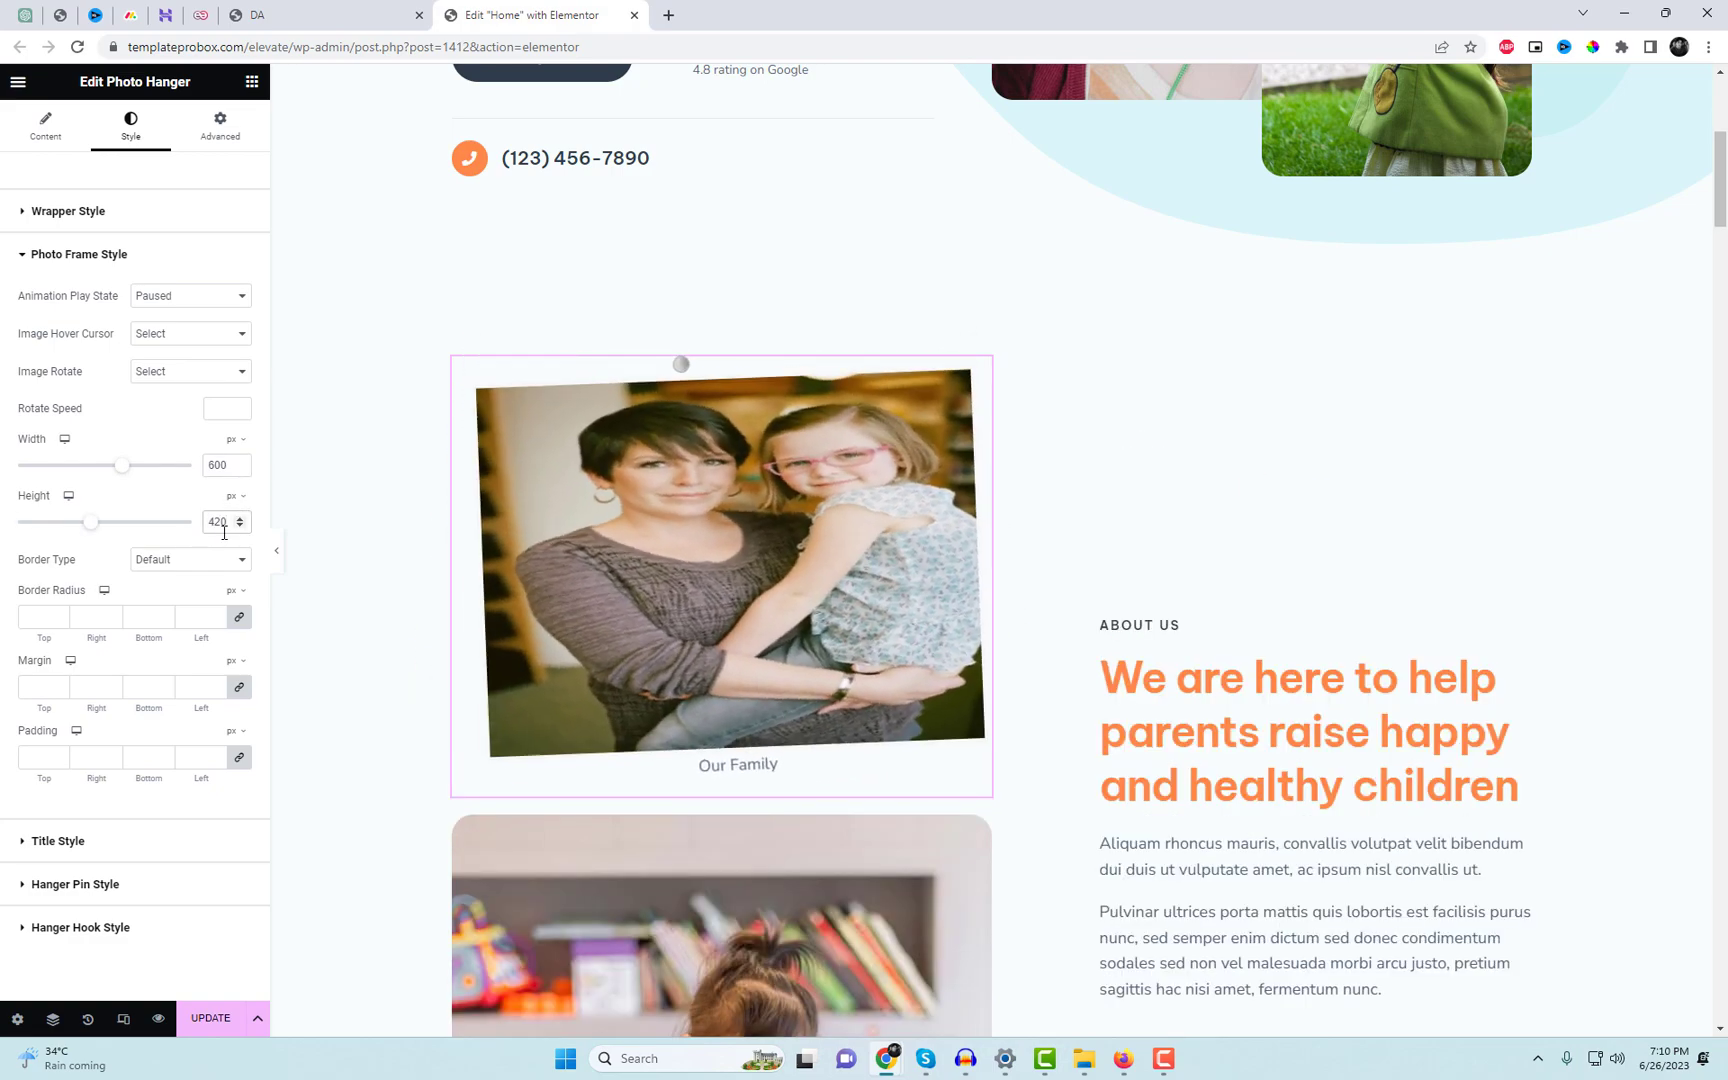
{"action": "type", "text": "600"}
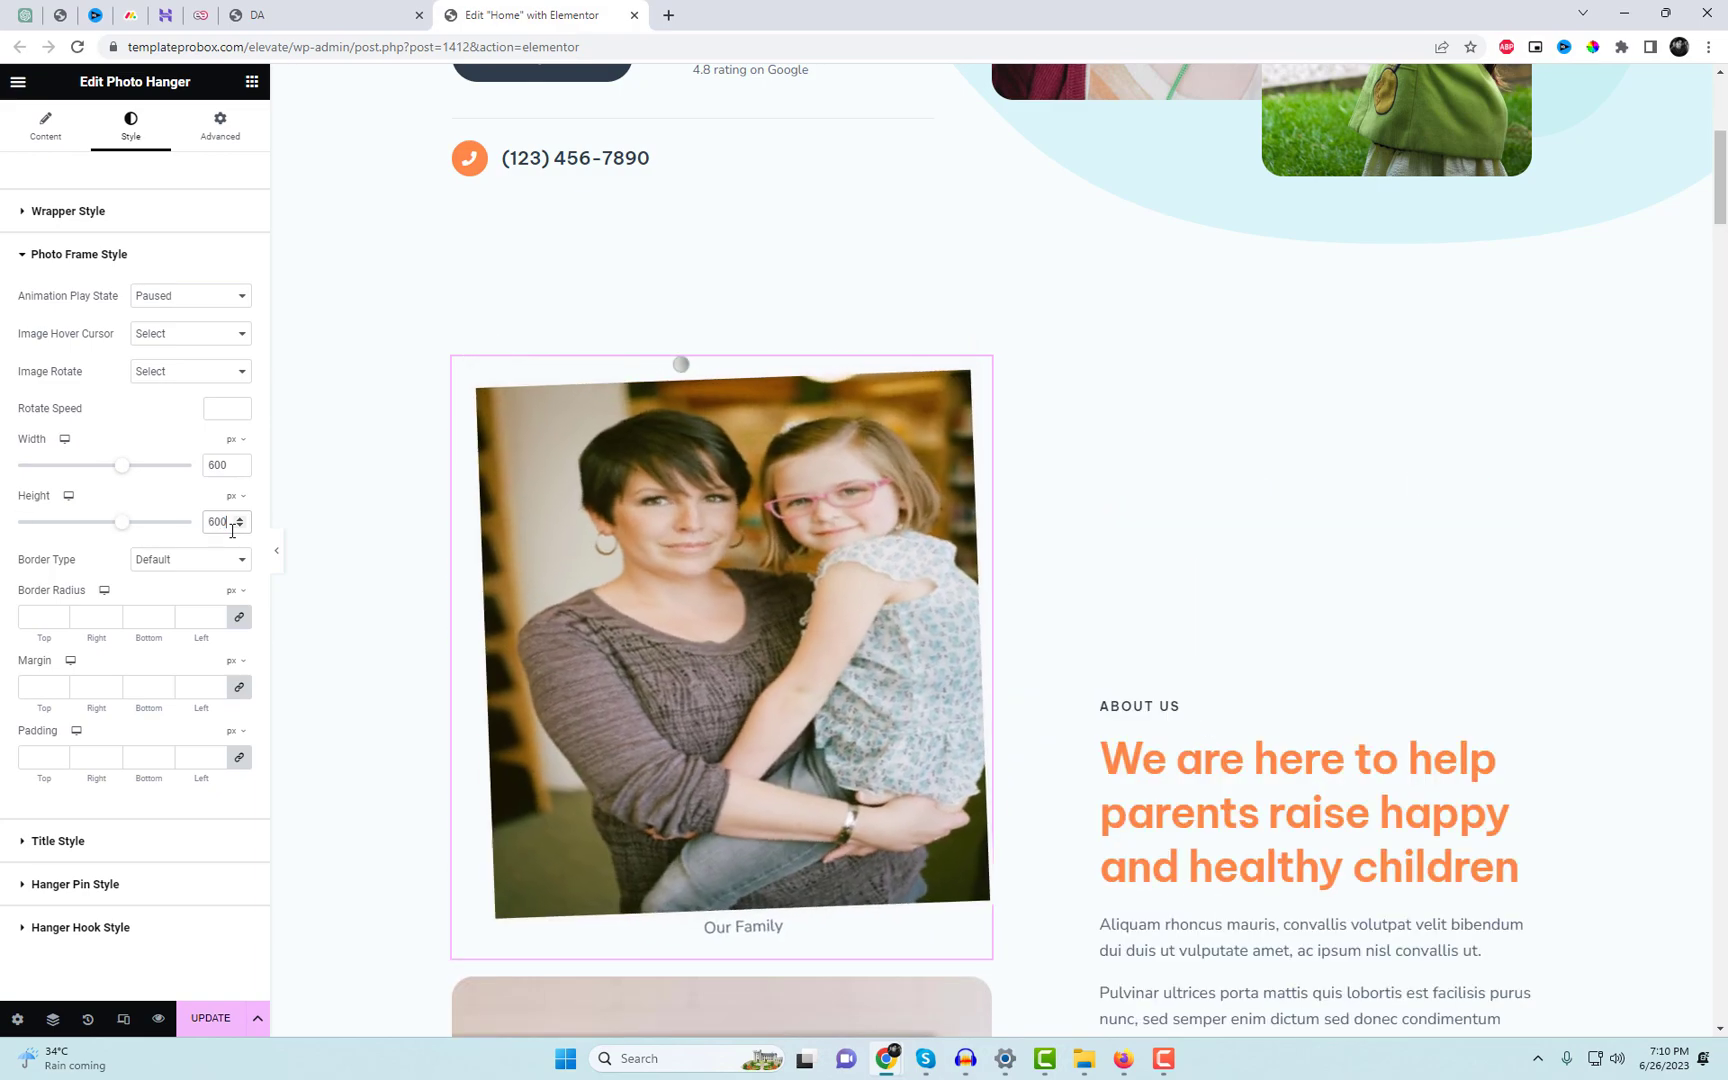
{"action": "double_click", "coordinate": [222, 465]}
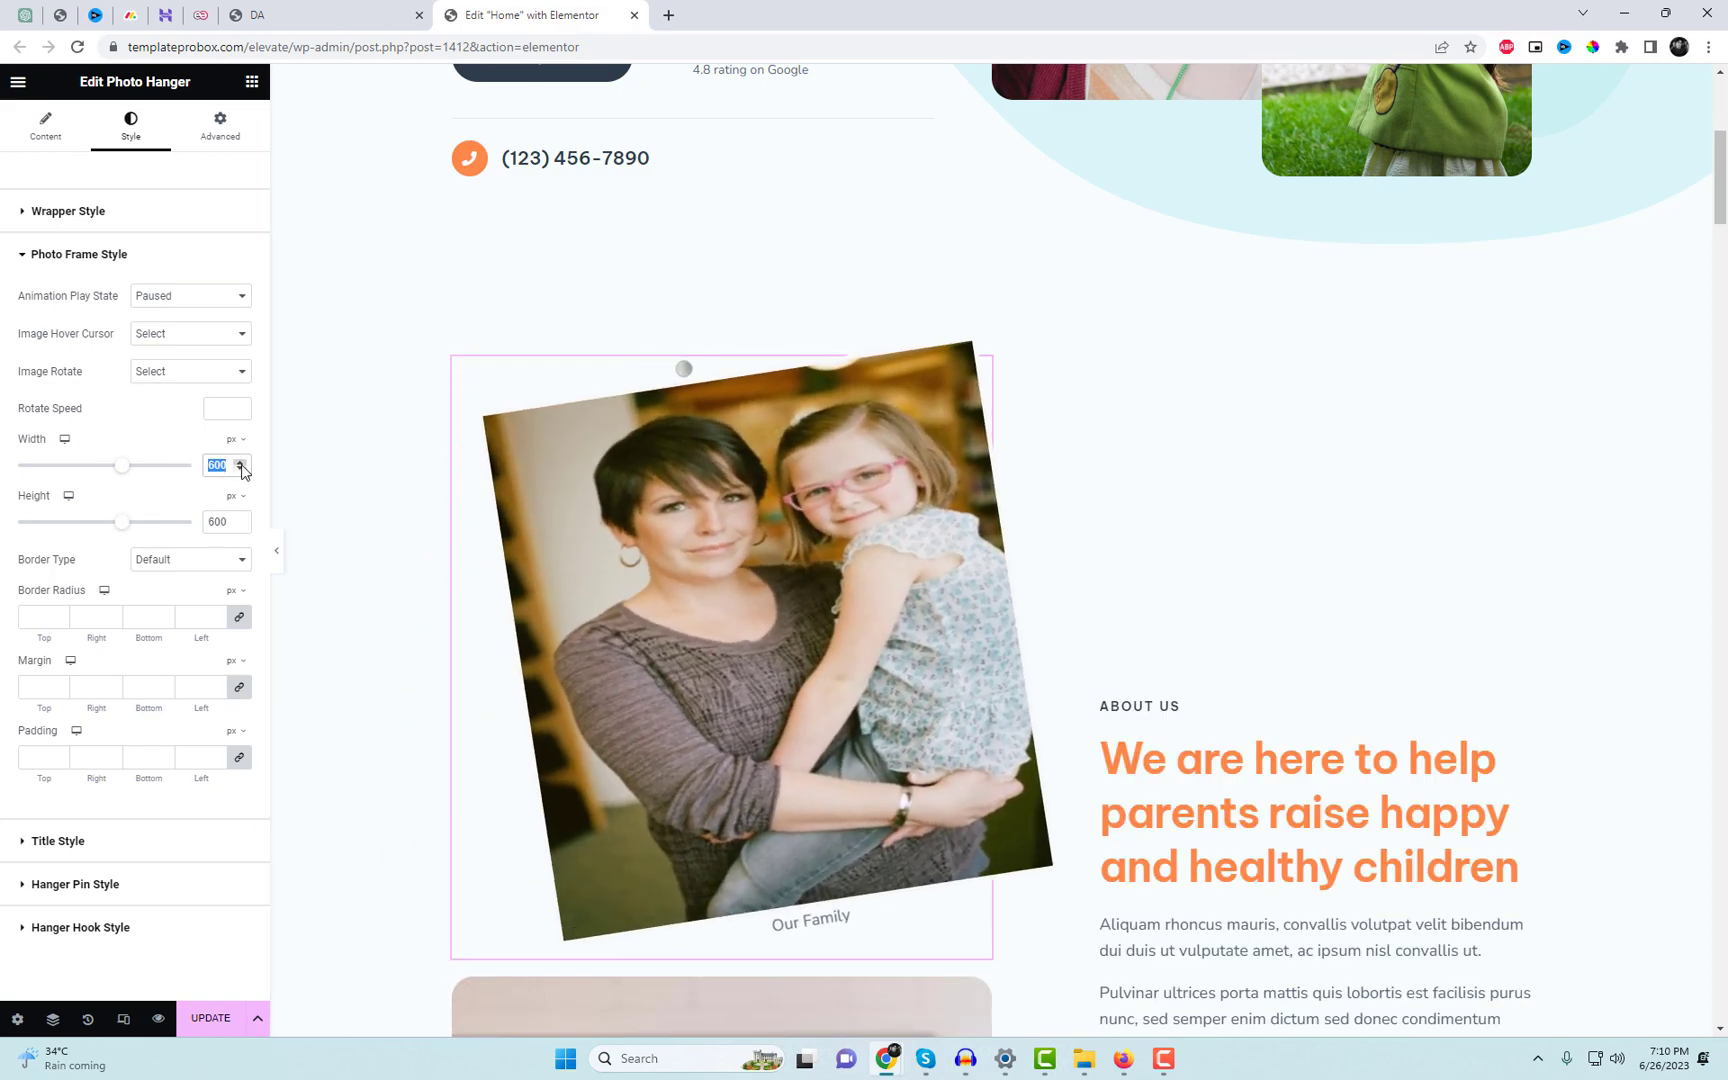
{"action": "type", "text": "420"}
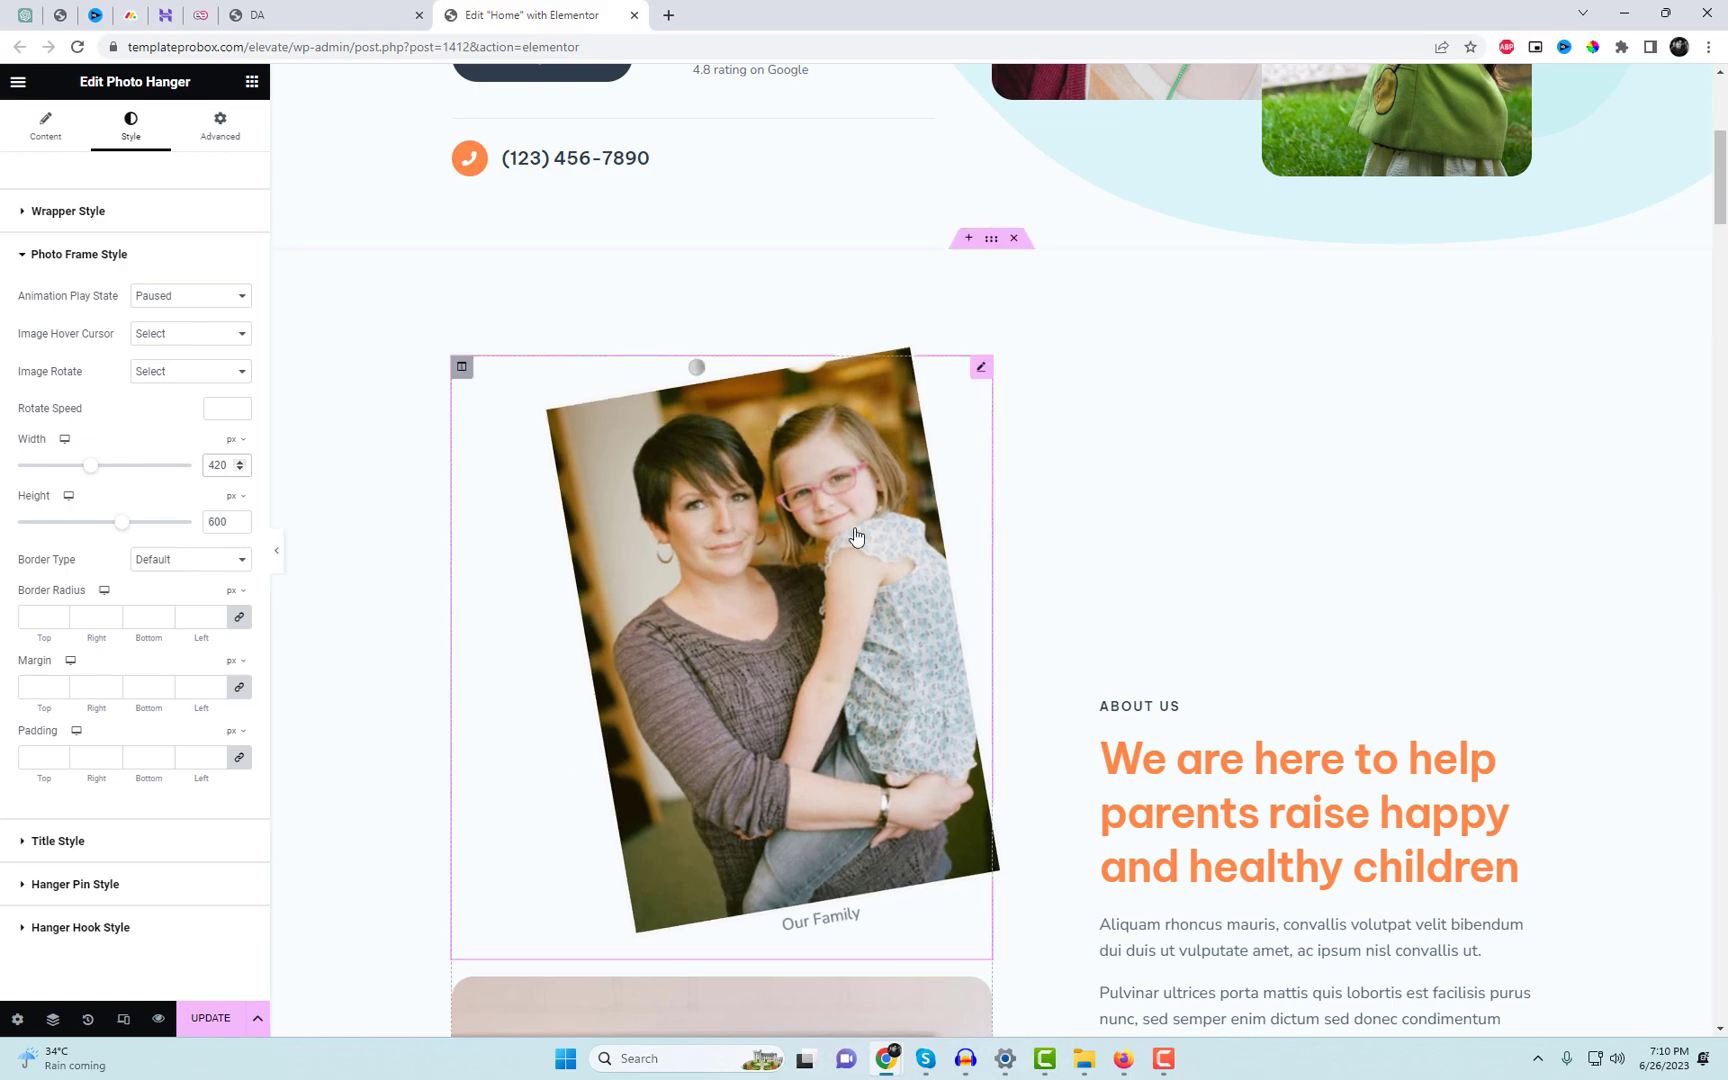
{"action": "scroll", "coordinate": [1352, 601], "scroll_direction": "down", "scroll_amount": 1}
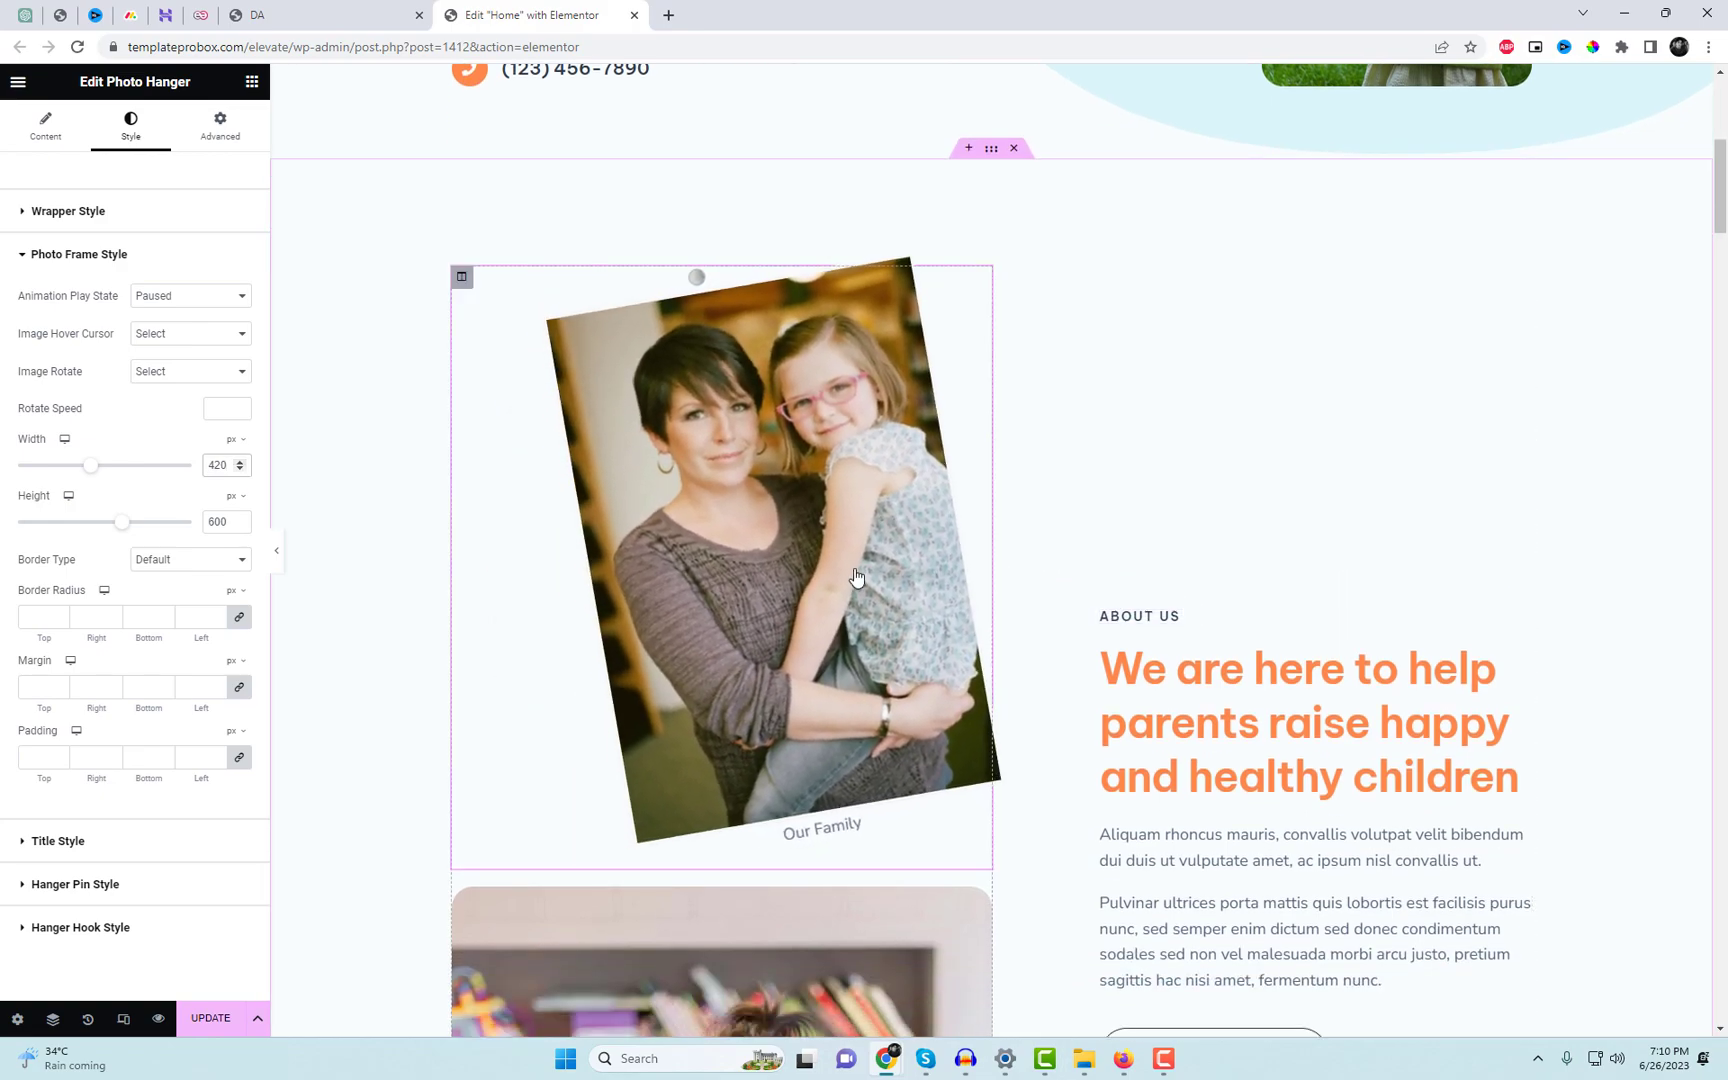
Try the Rotate Three and Rotate Four image rotations on the photo frame, and settle on Rotate One.
{"action": "left_click", "coordinate": [216, 371]}
{"action": "left_click", "coordinate": [205, 415]}
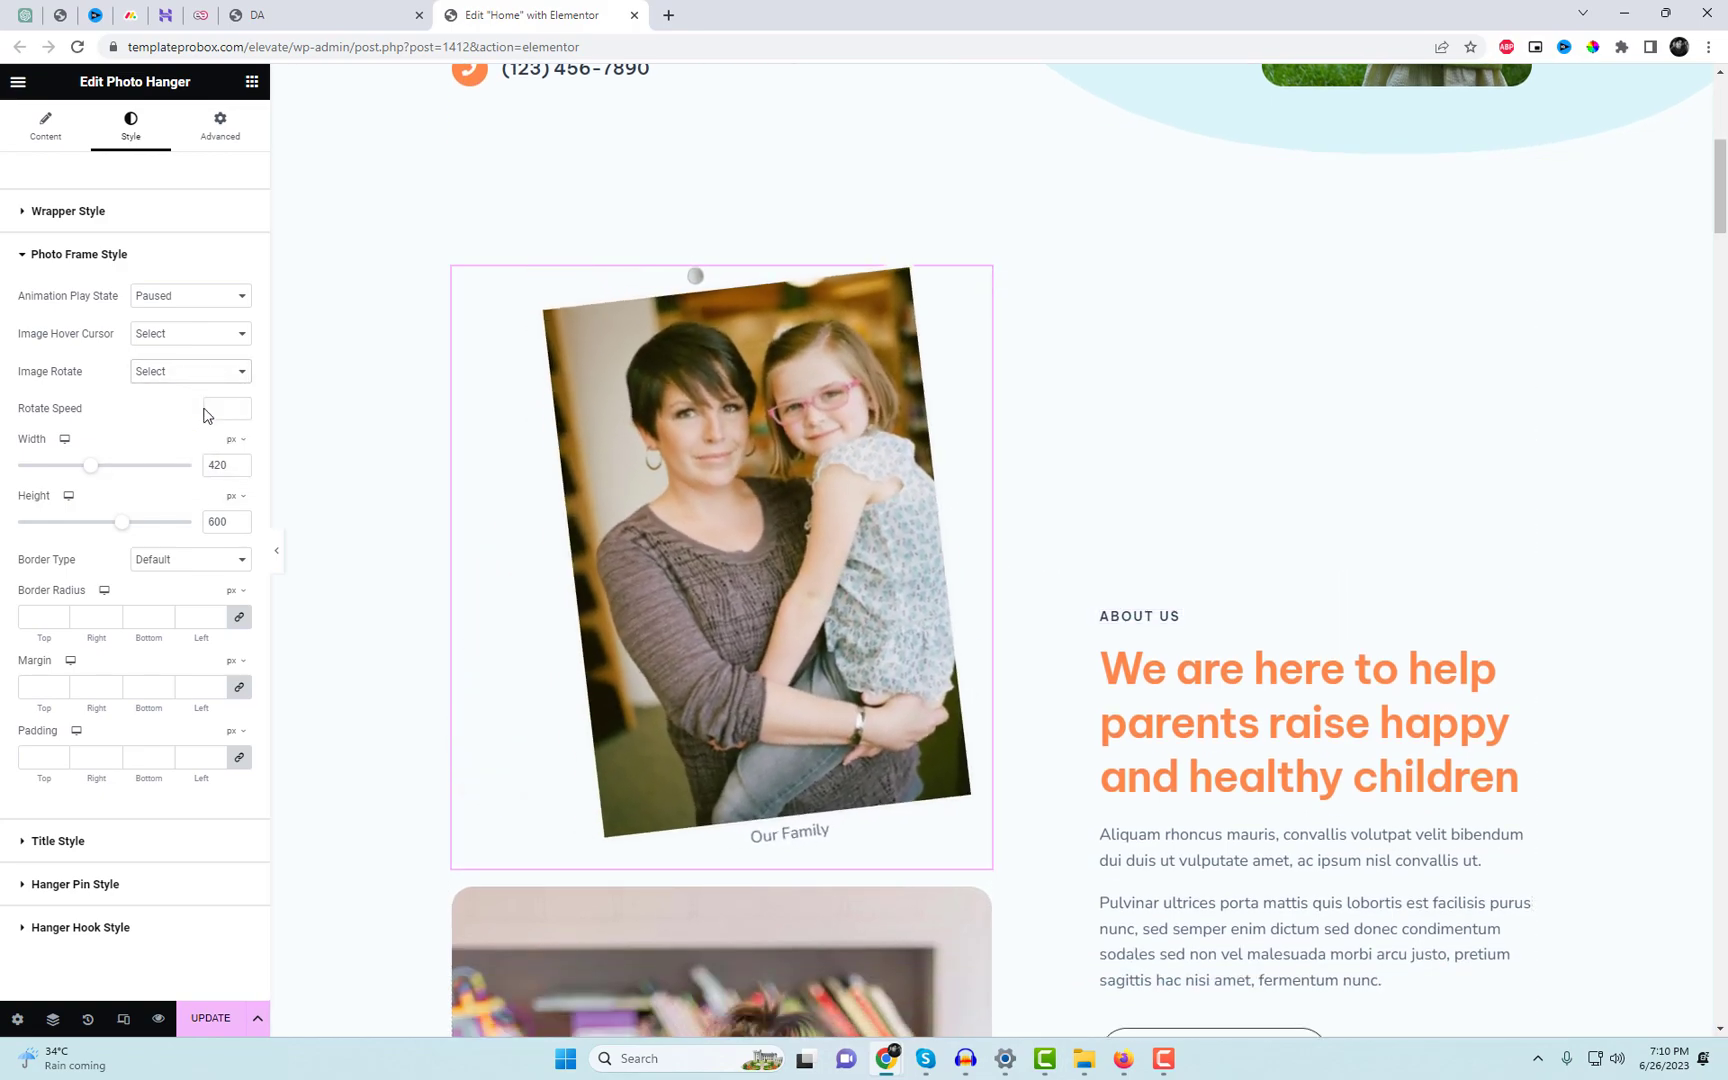
{"action": "left_click", "coordinate": [206, 374]}
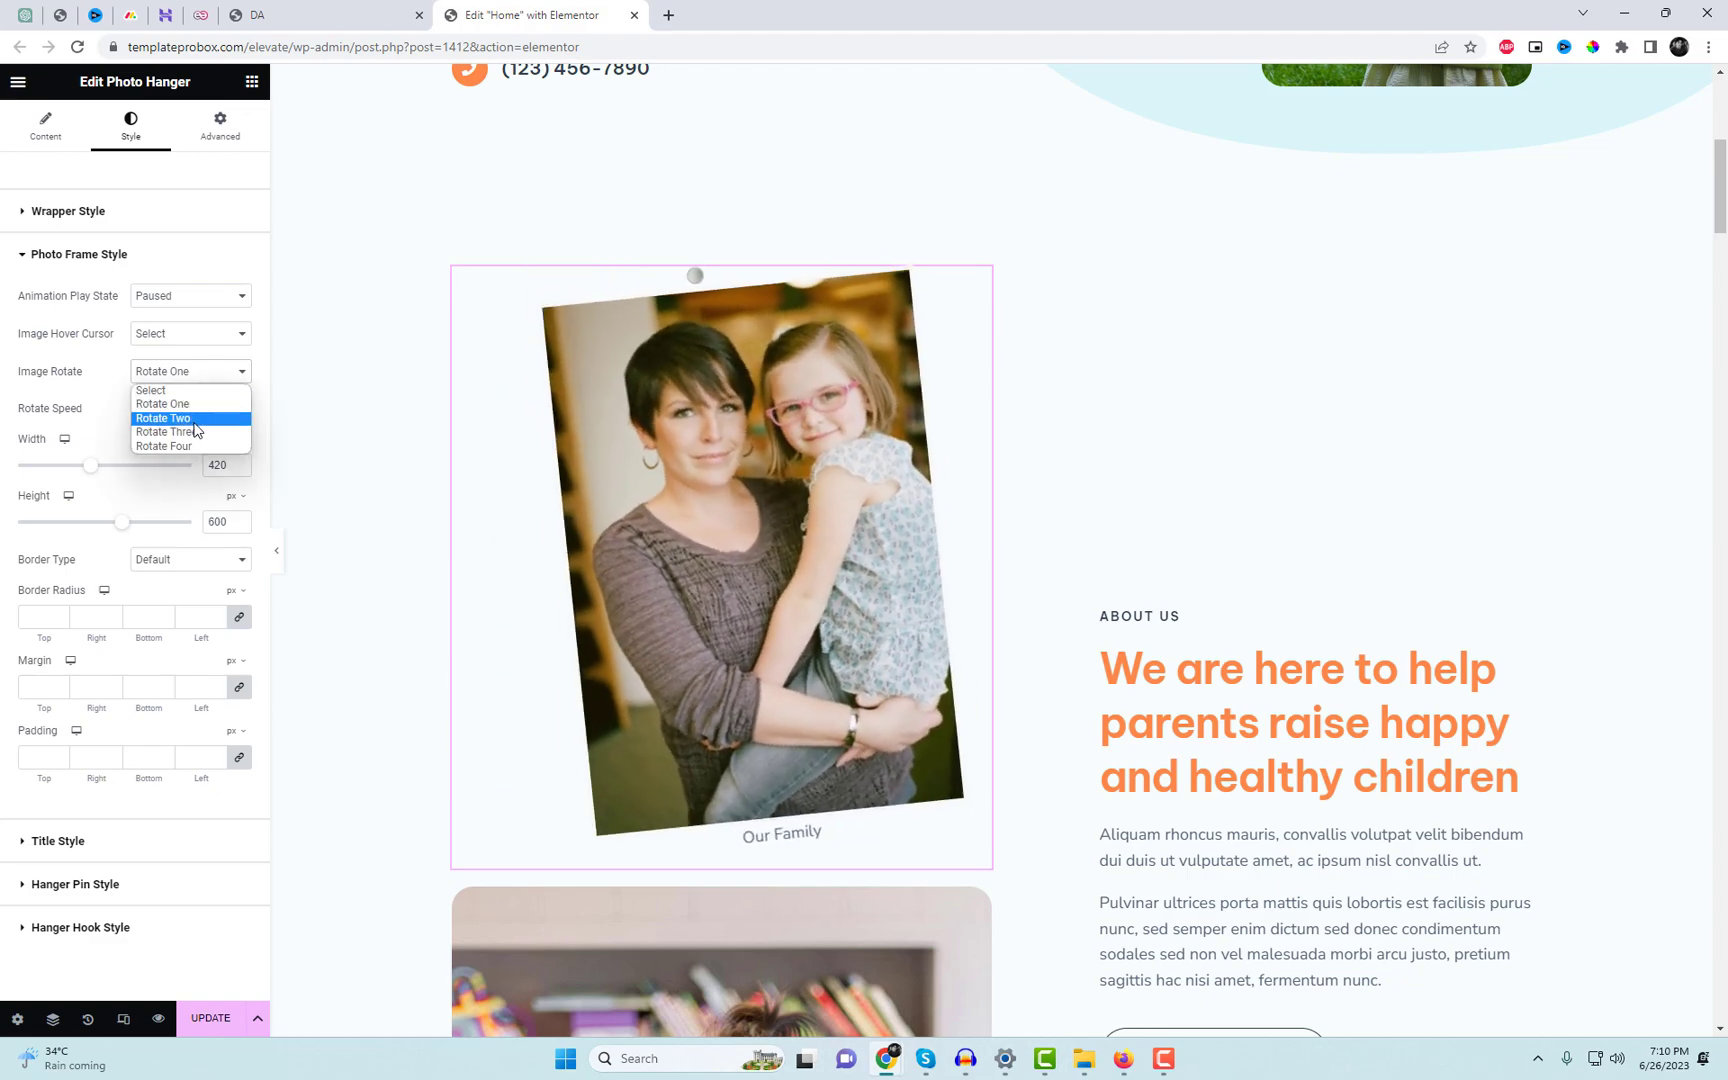
{"action": "left_click", "coordinate": [199, 432]}
{"action": "left_click", "coordinate": [205, 376]}
{"action": "left_click", "coordinate": [201, 446]}
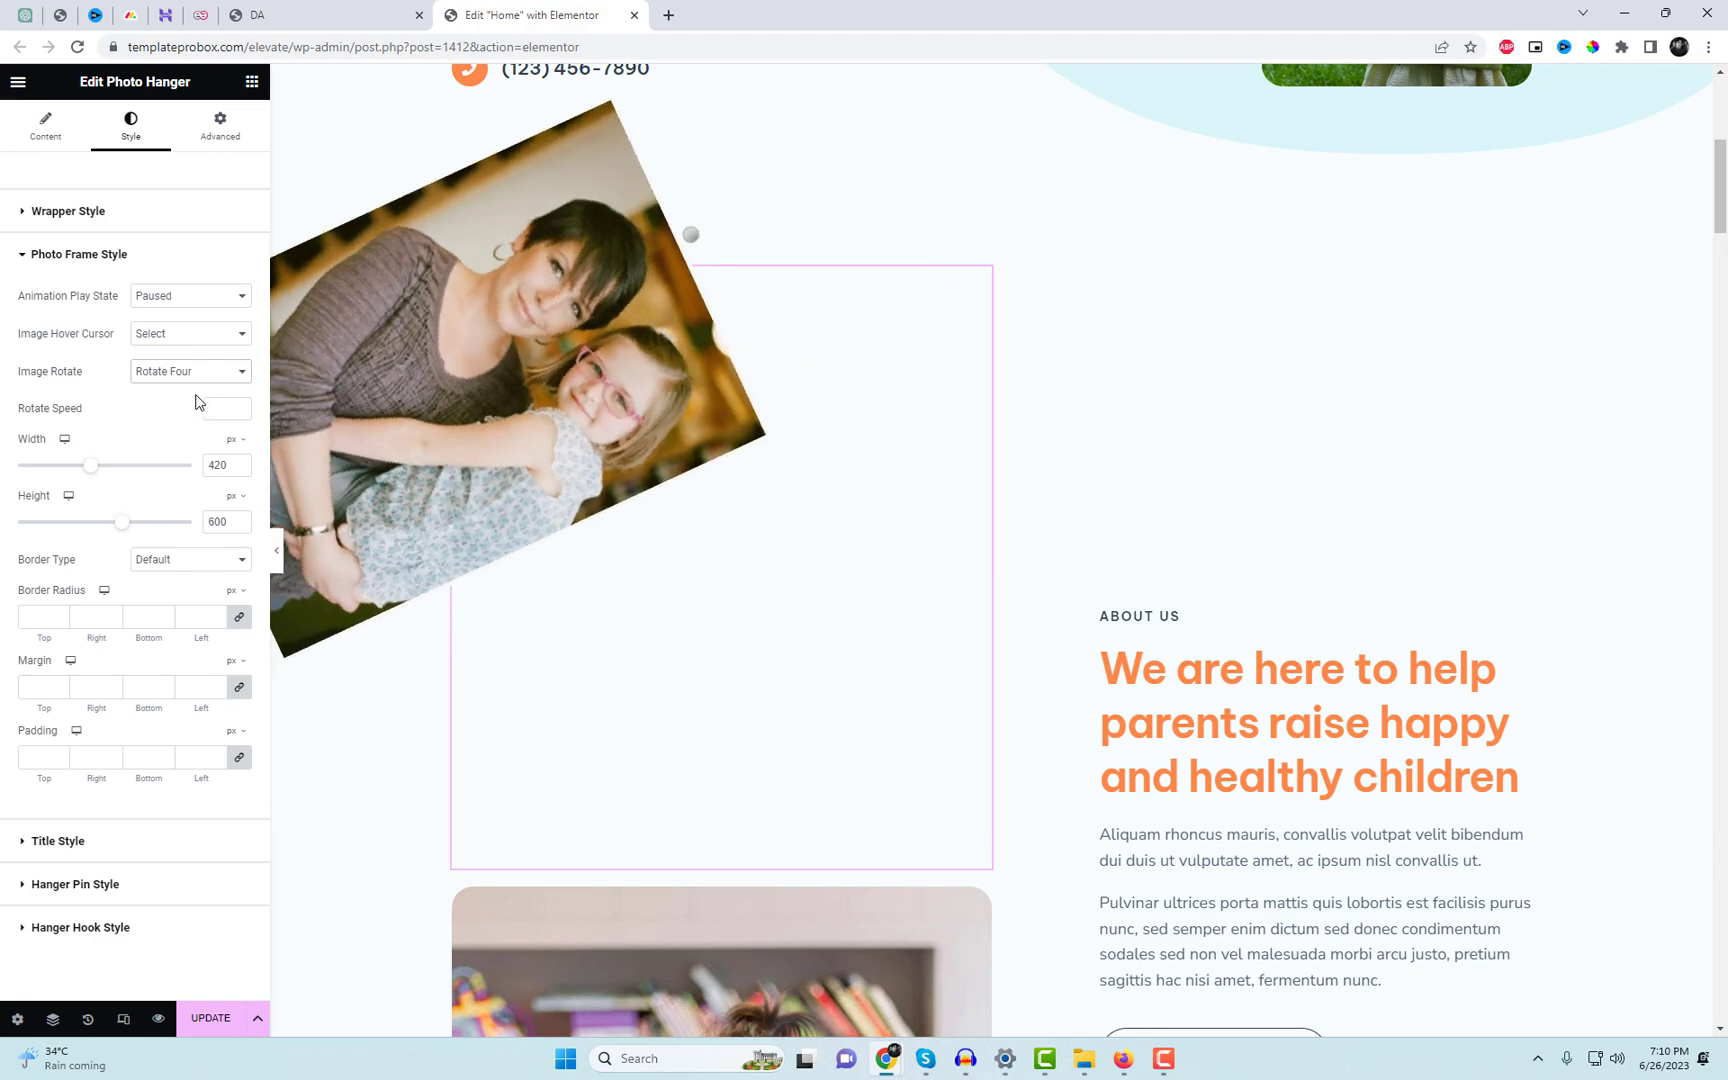
{"action": "left_click", "coordinate": [196, 376]}
{"action": "left_click", "coordinate": [188, 408]}
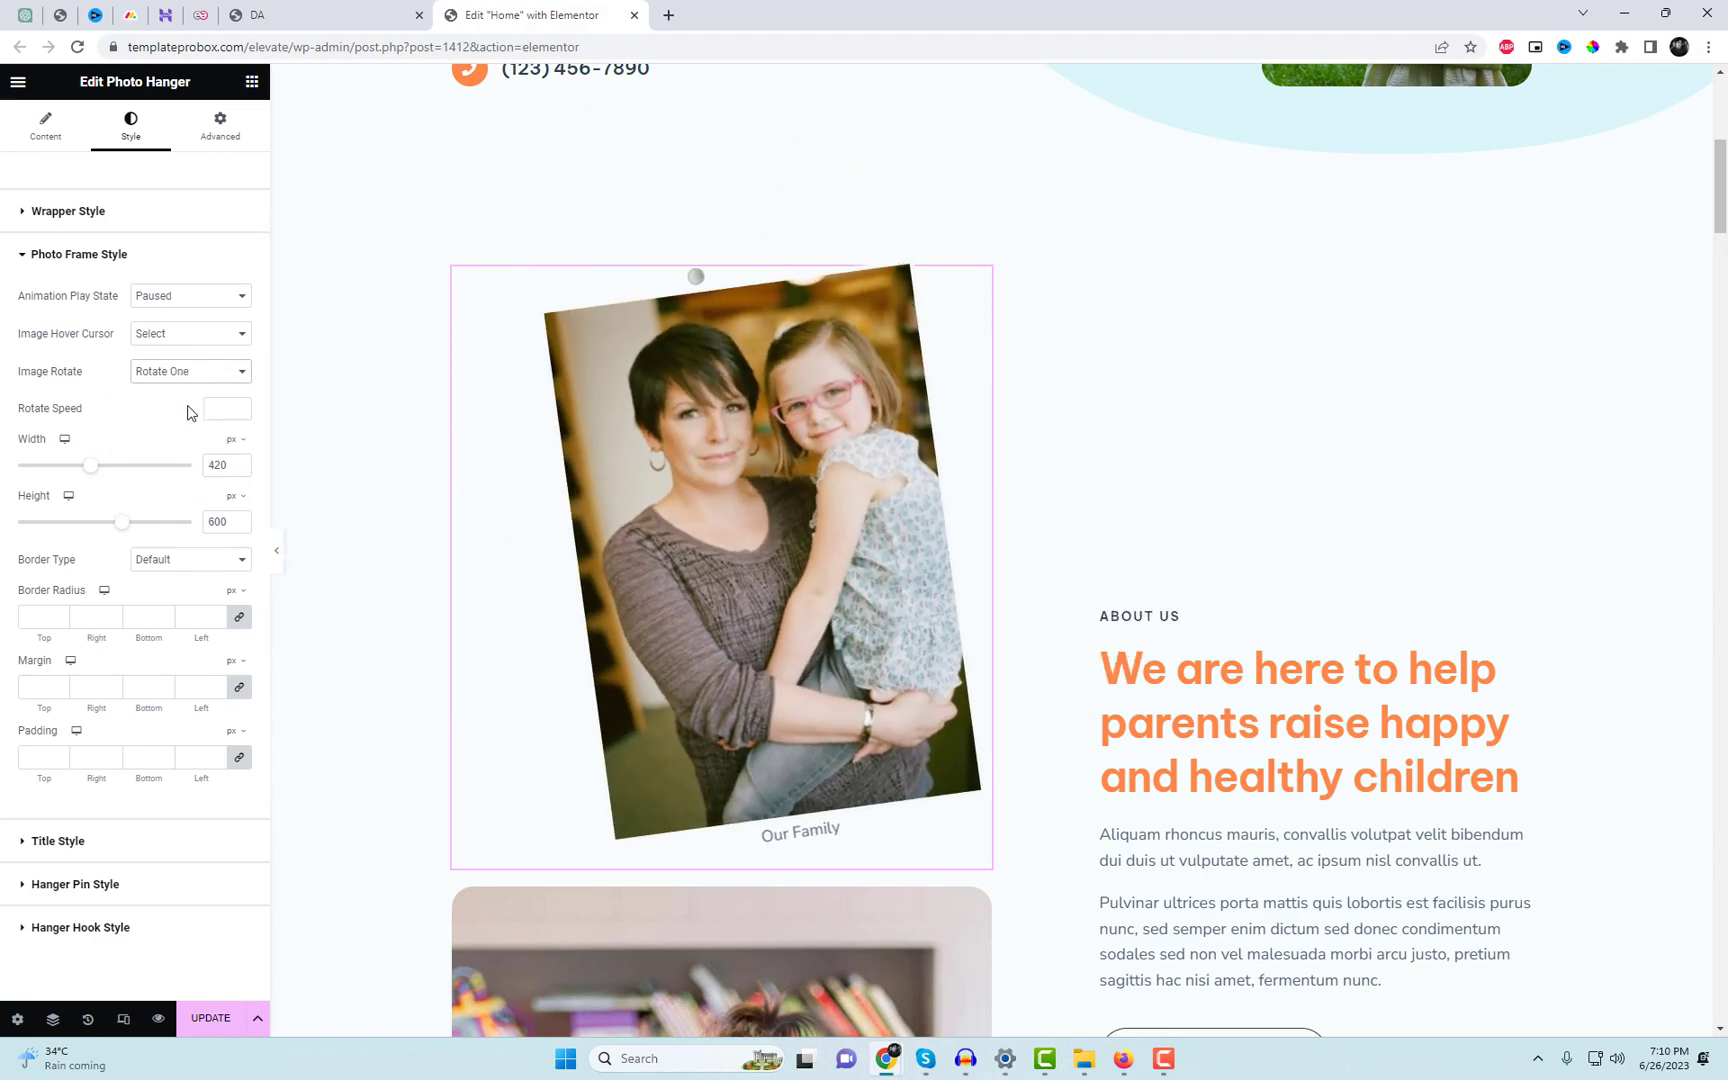
Switch the photo frame's animation play state to Running and back to Paused.
{"action": "left_click", "coordinate": [189, 300]}
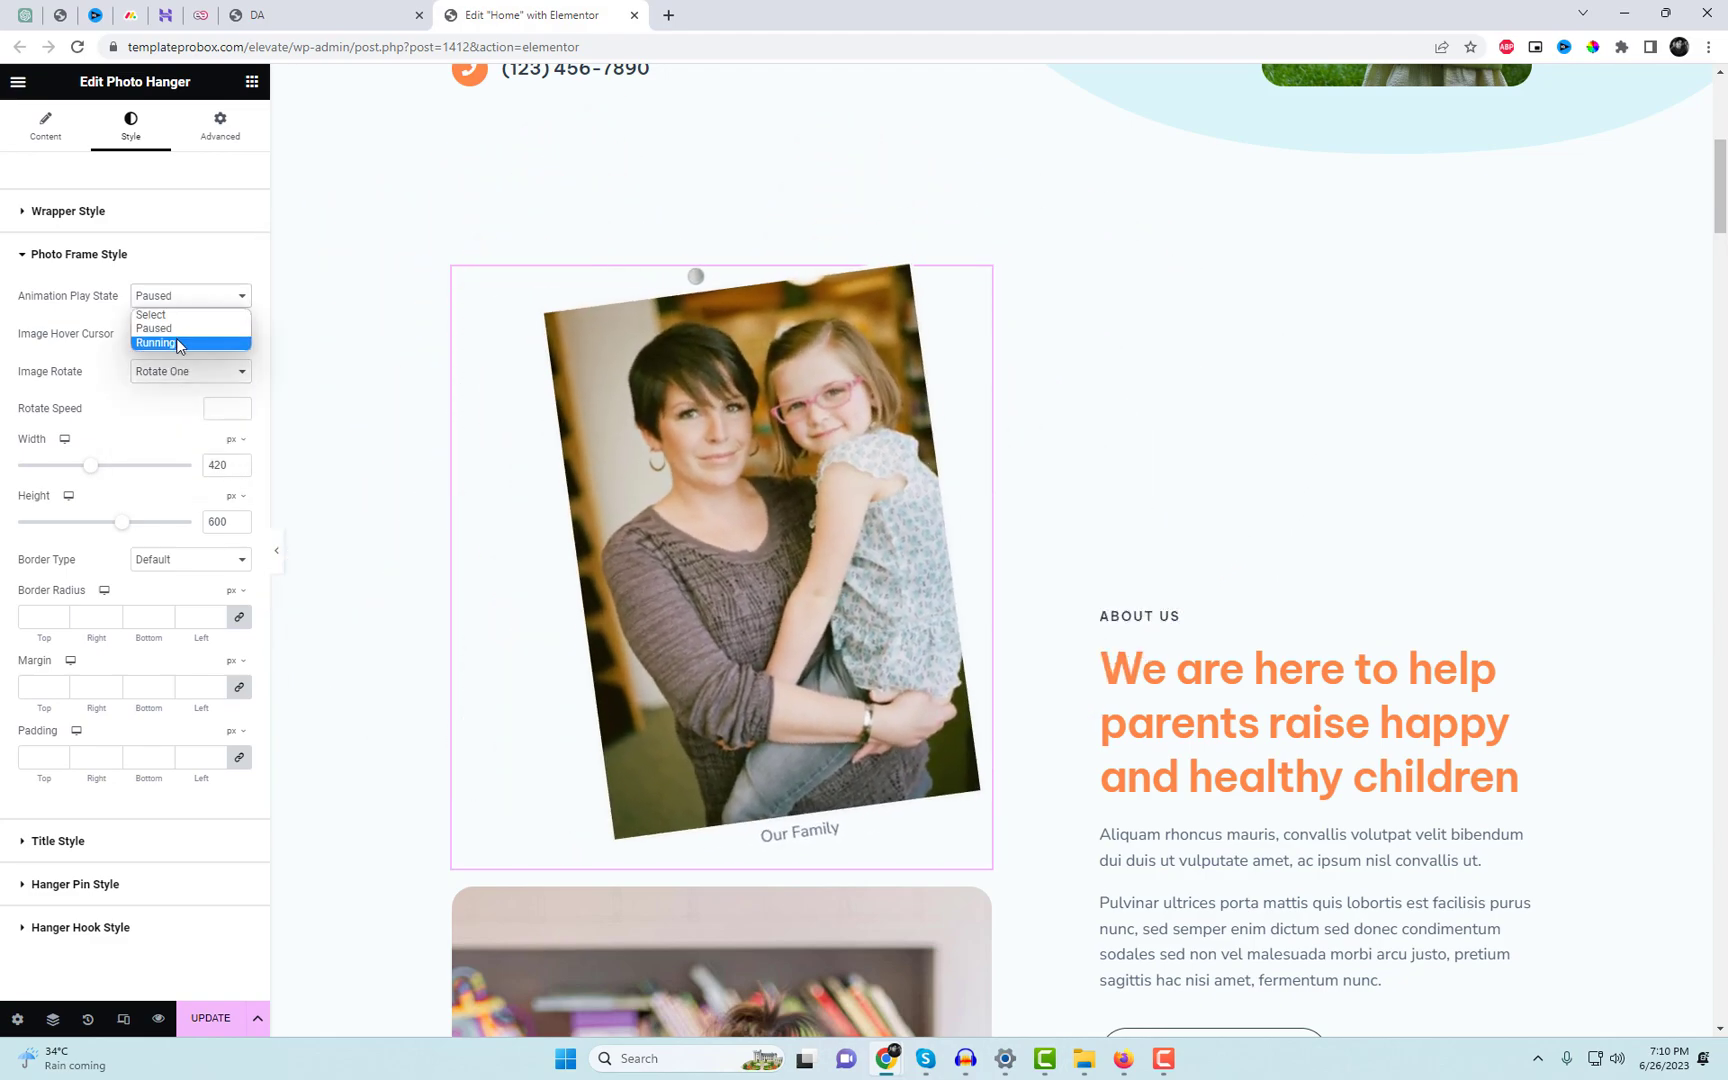
{"action": "left_click", "coordinate": [189, 296]}
{"action": "left_click", "coordinate": [178, 335]}
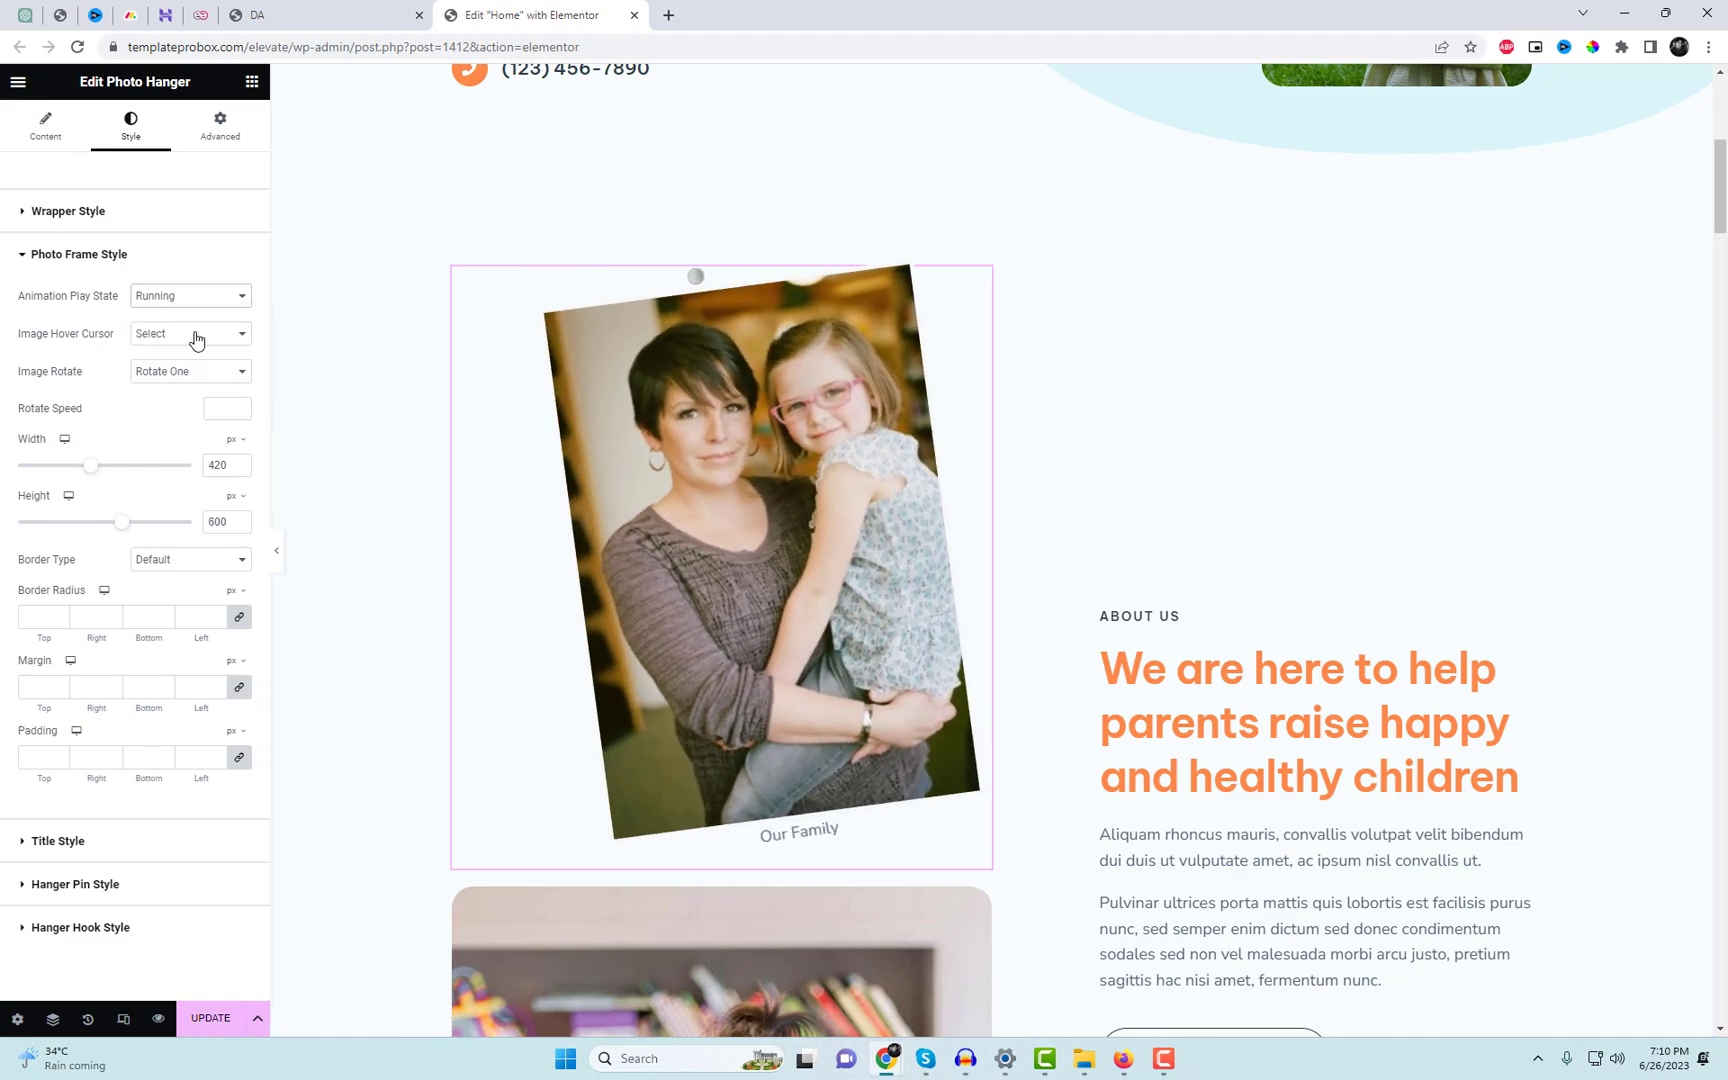
{"action": "left_click", "coordinate": [156, 300]}
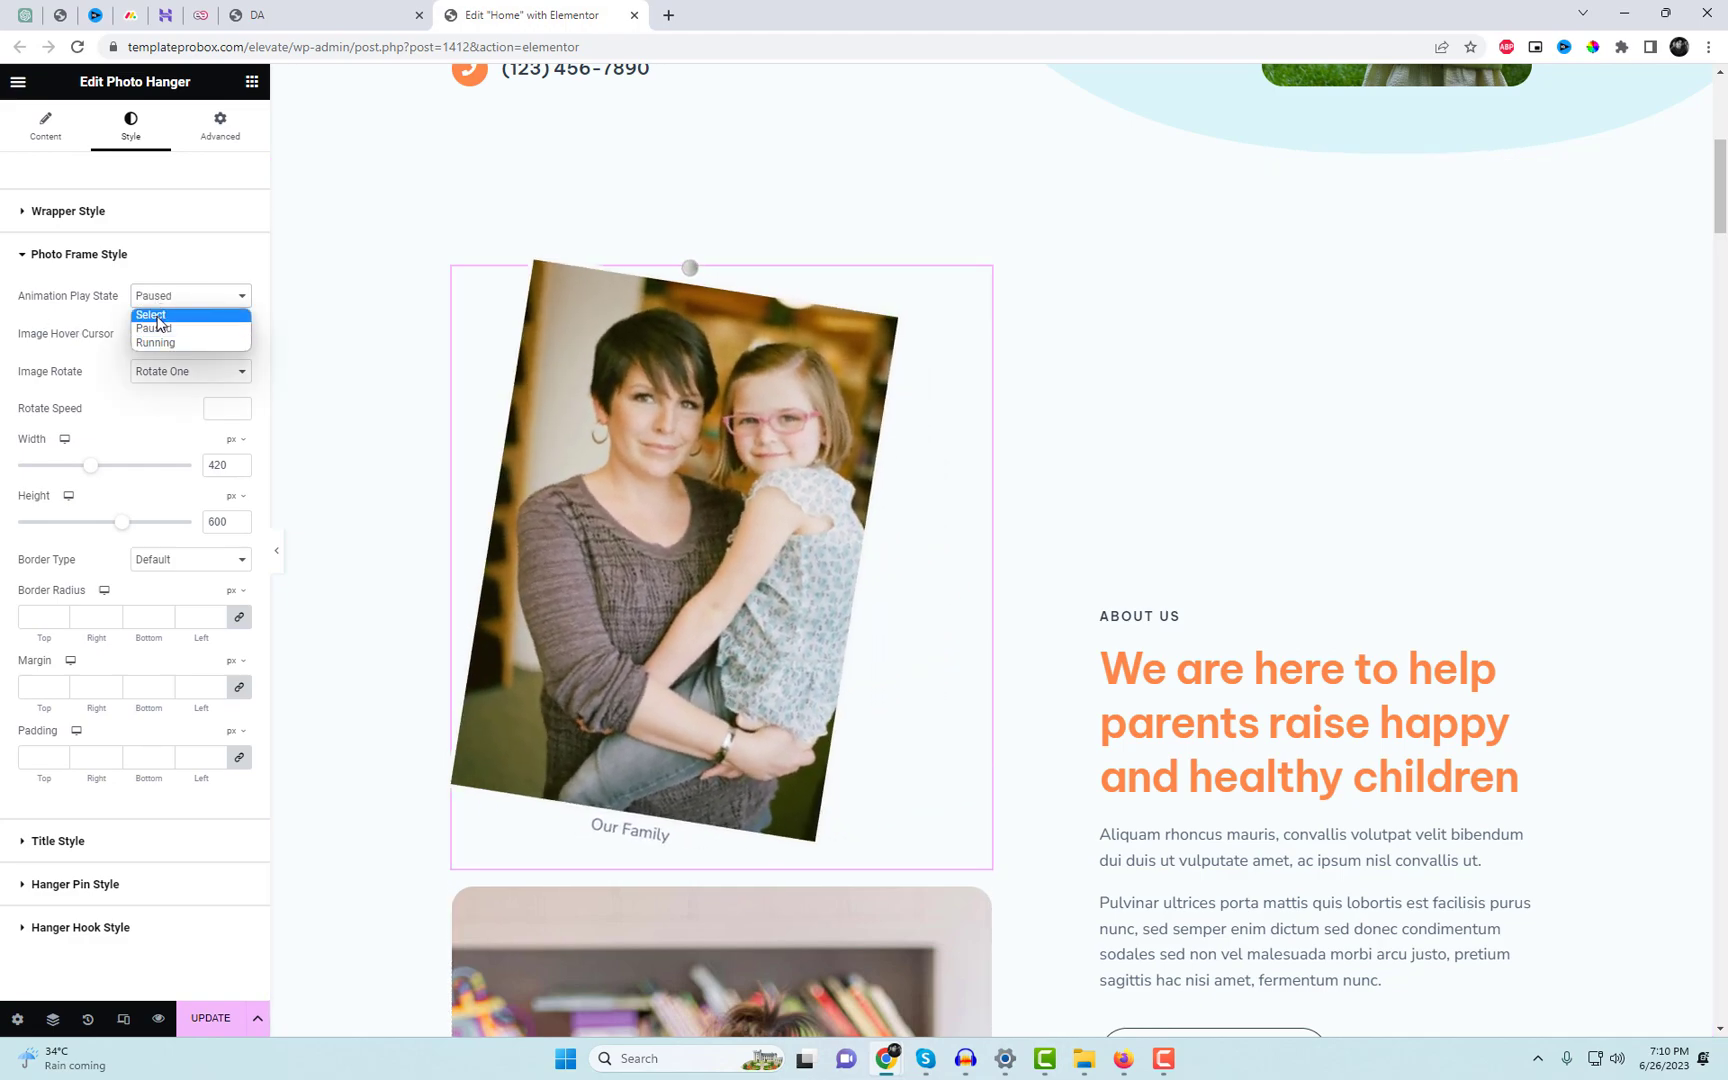
Set the wrapper padding to 20 px on all sides and the hanger pin's icon container height to 6%.
{"action": "left_click", "coordinate": [141, 215]}
{"action": "left_click", "coordinate": [143, 213]}
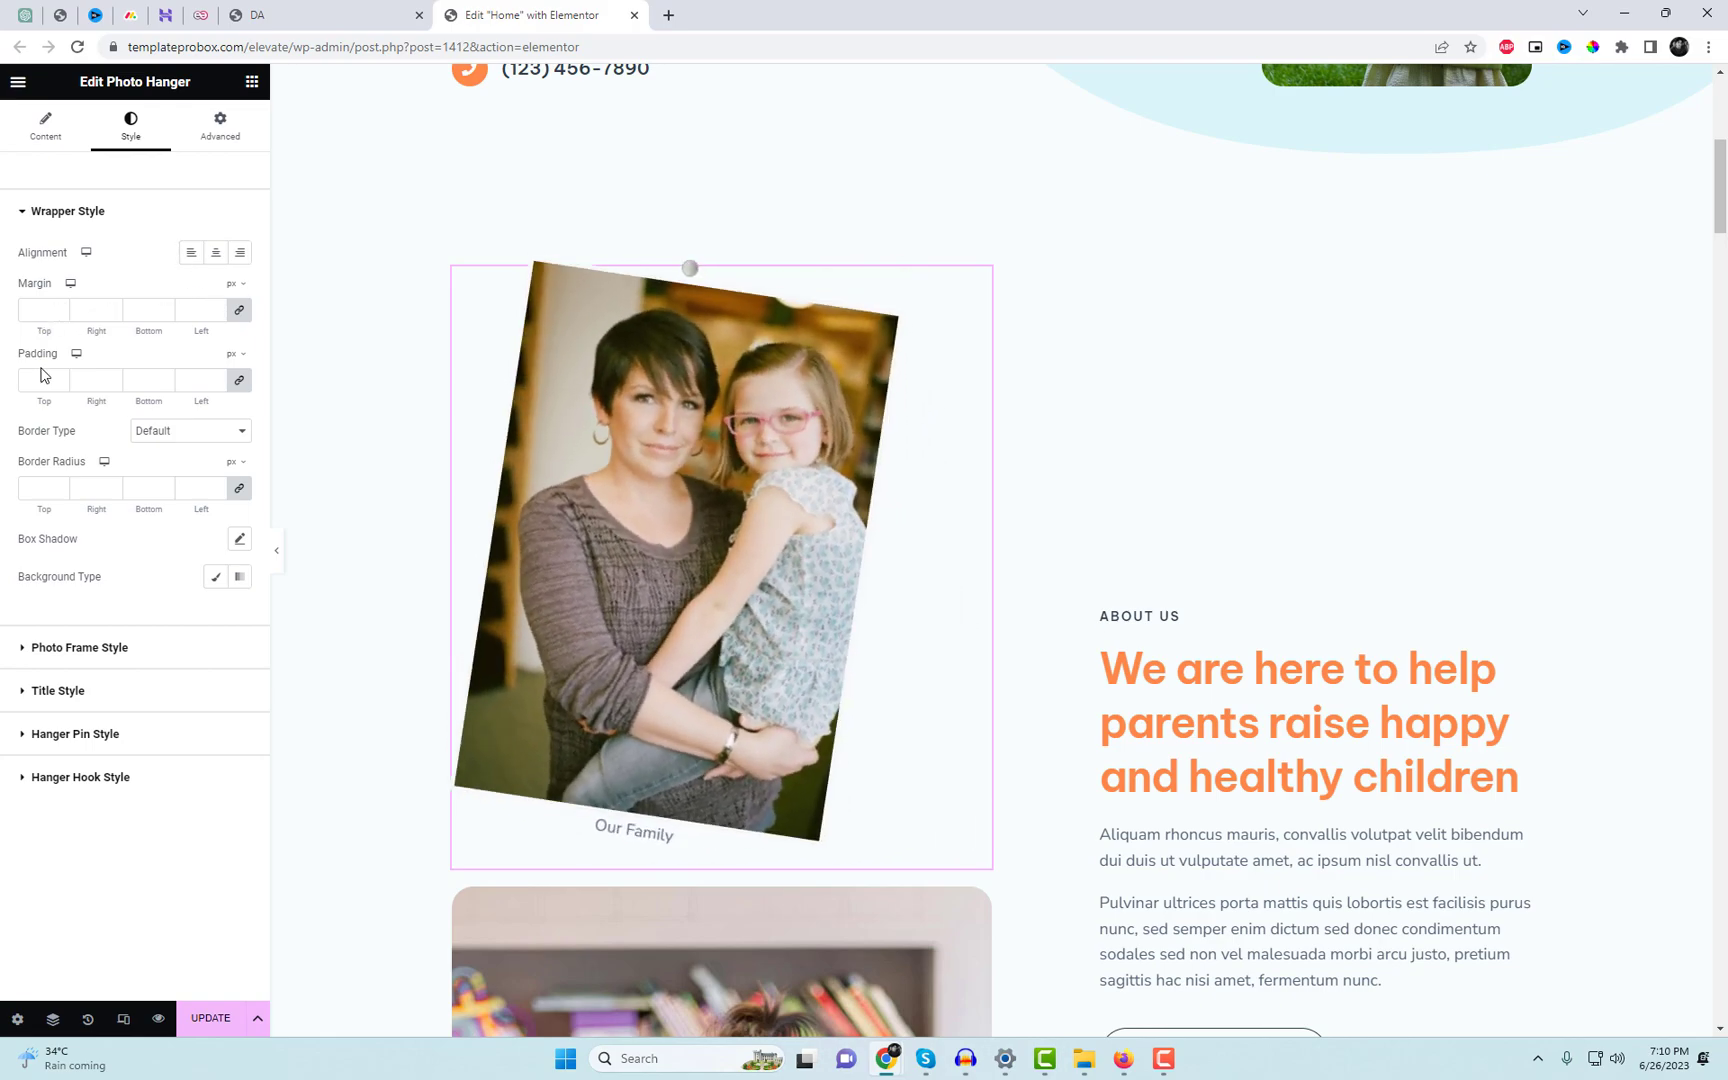
{"action": "type", "text": "20"}
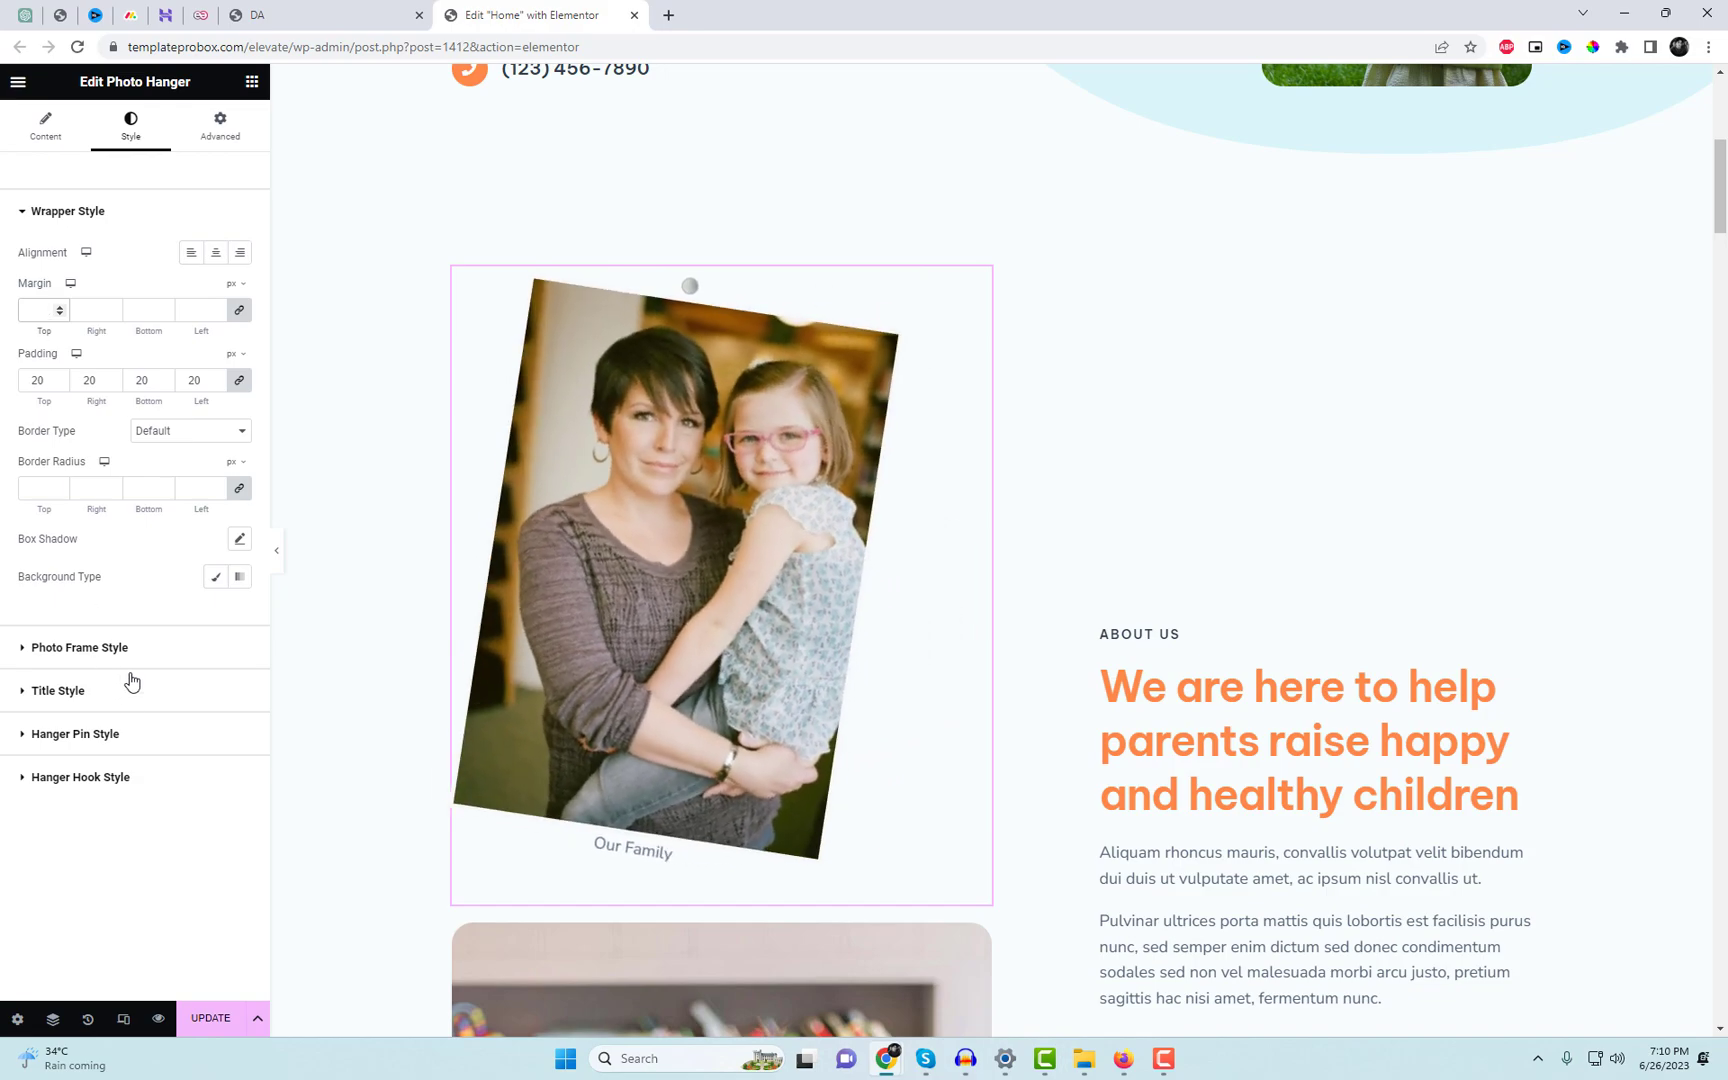
{"action": "left_click", "coordinate": [146, 748]}
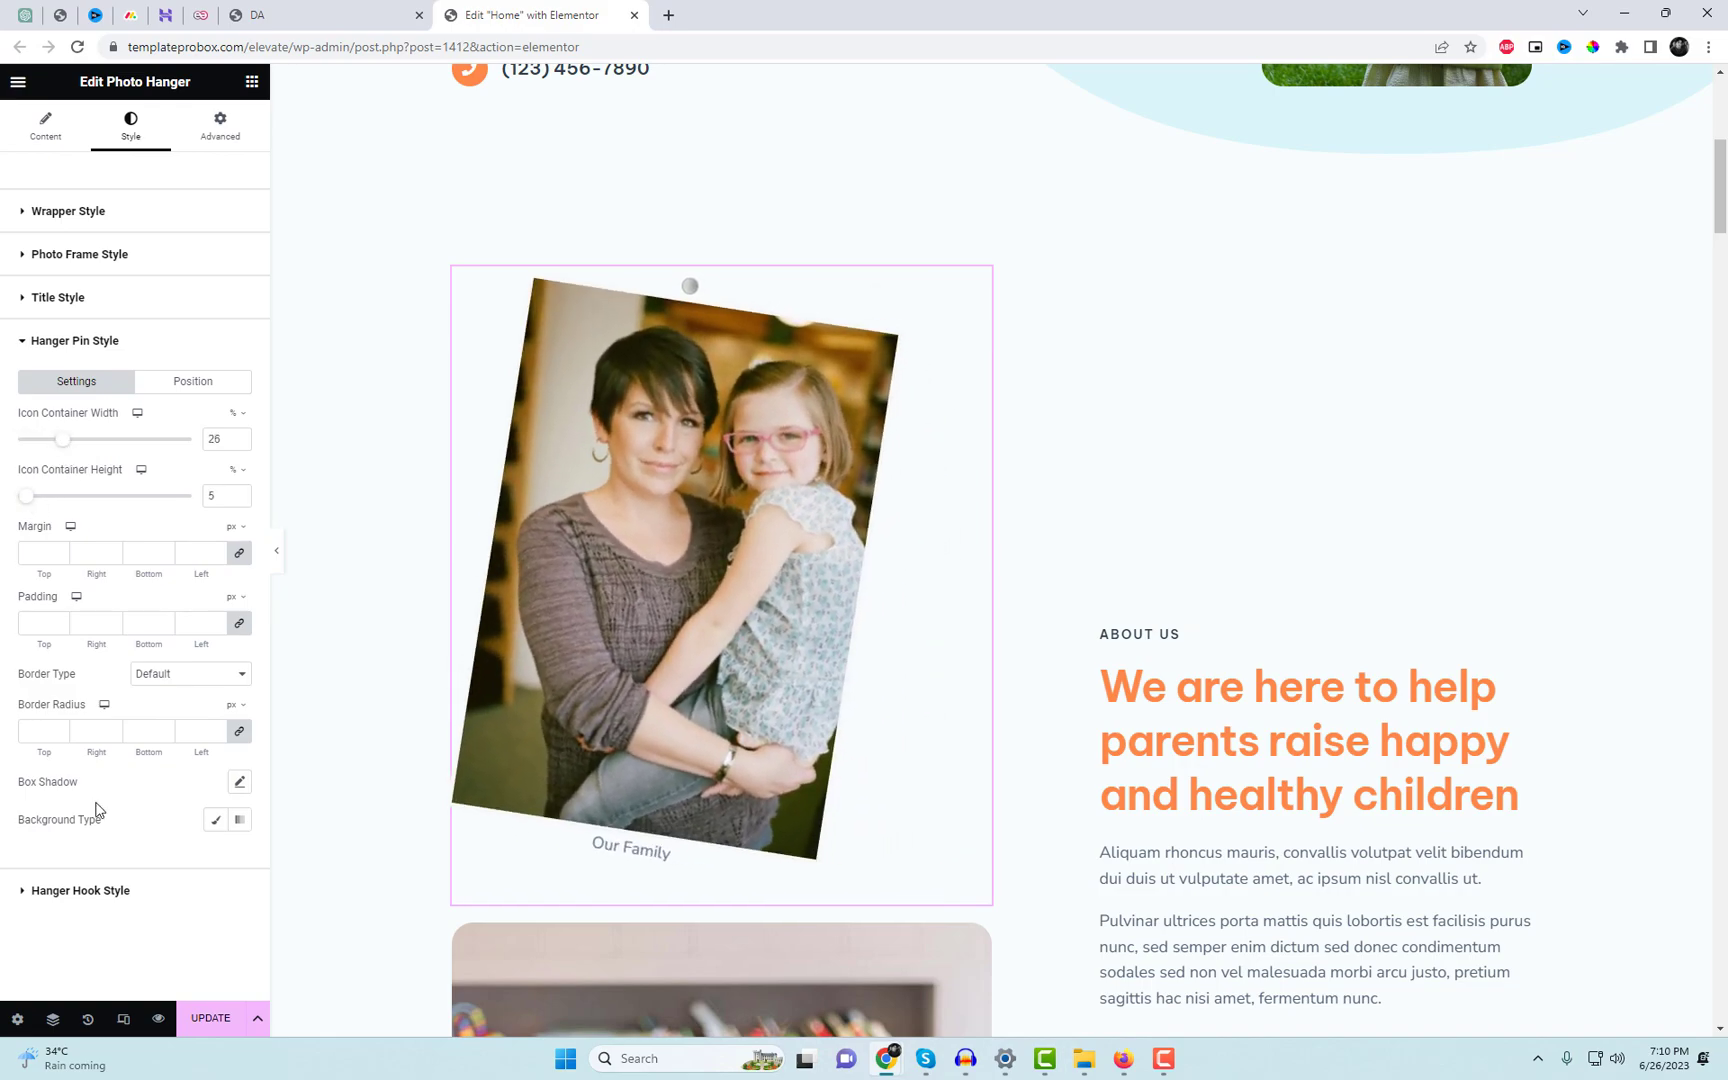
Set the hanger hook's top offset to 1 px and its color to a very dark red (#311212).
{"action": "left_click", "coordinate": [152, 903]}
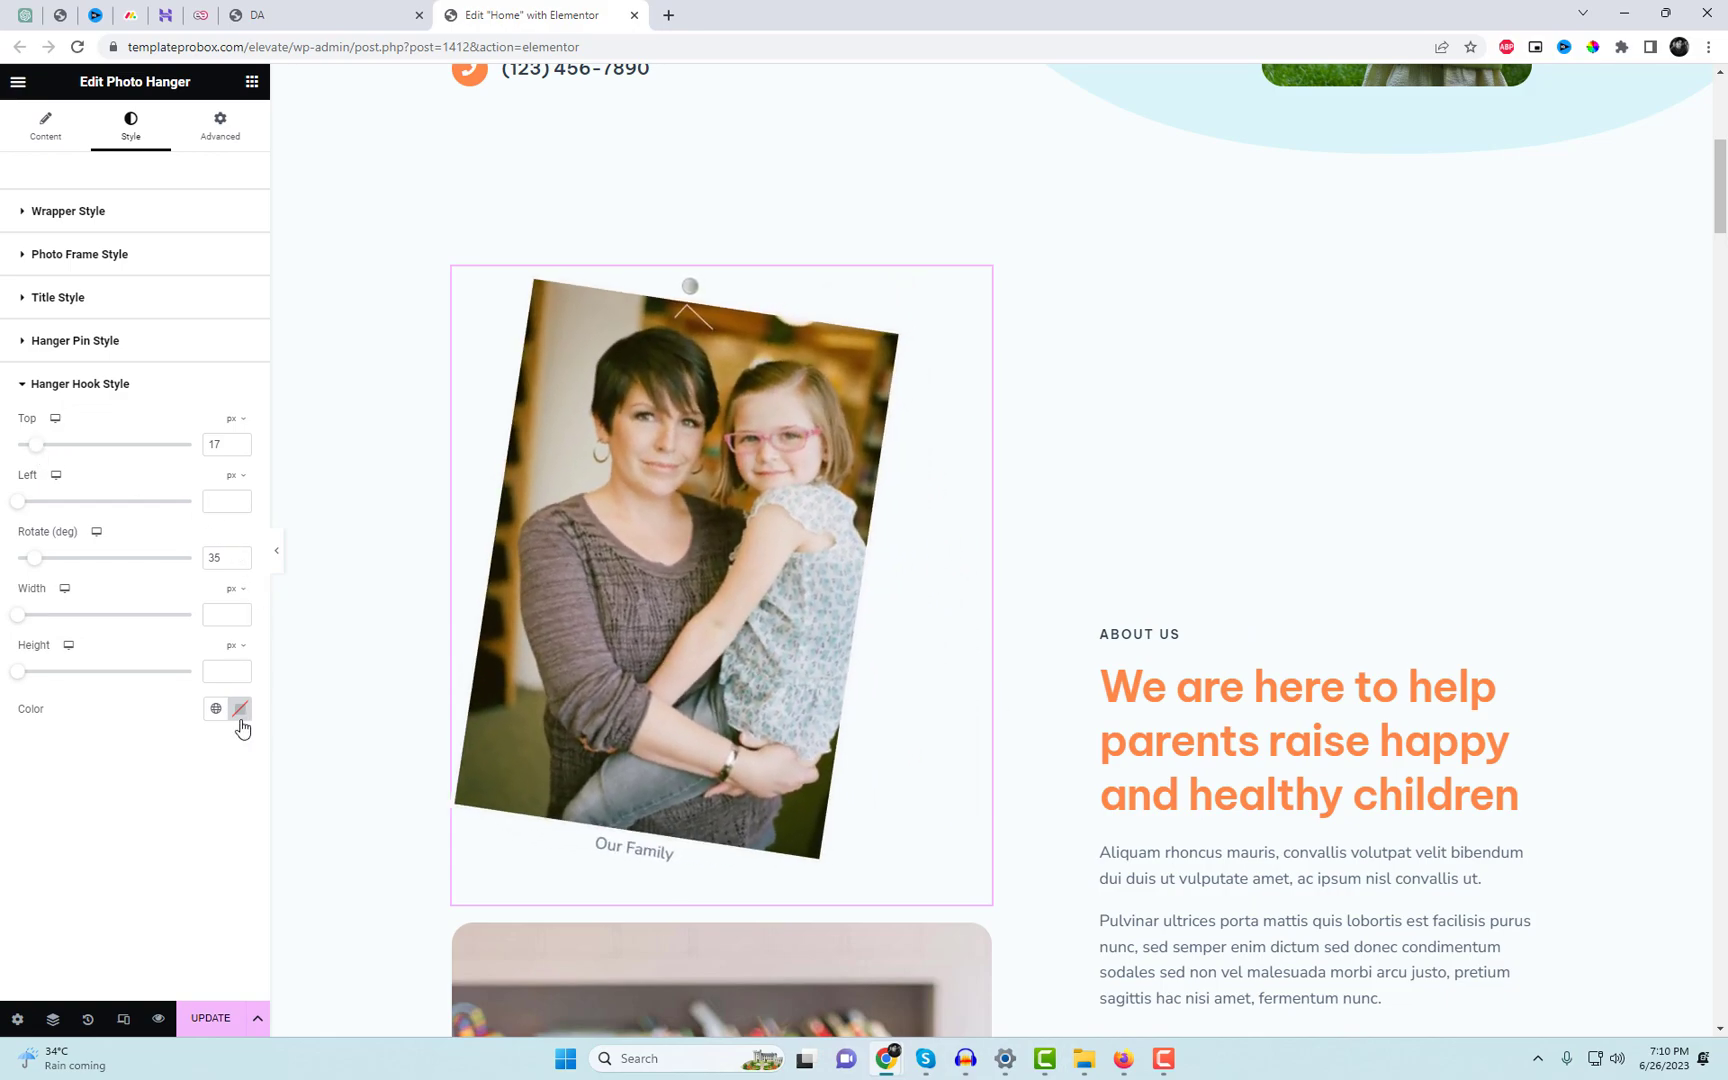
{"action": "left_click", "coordinate": [240, 709]}
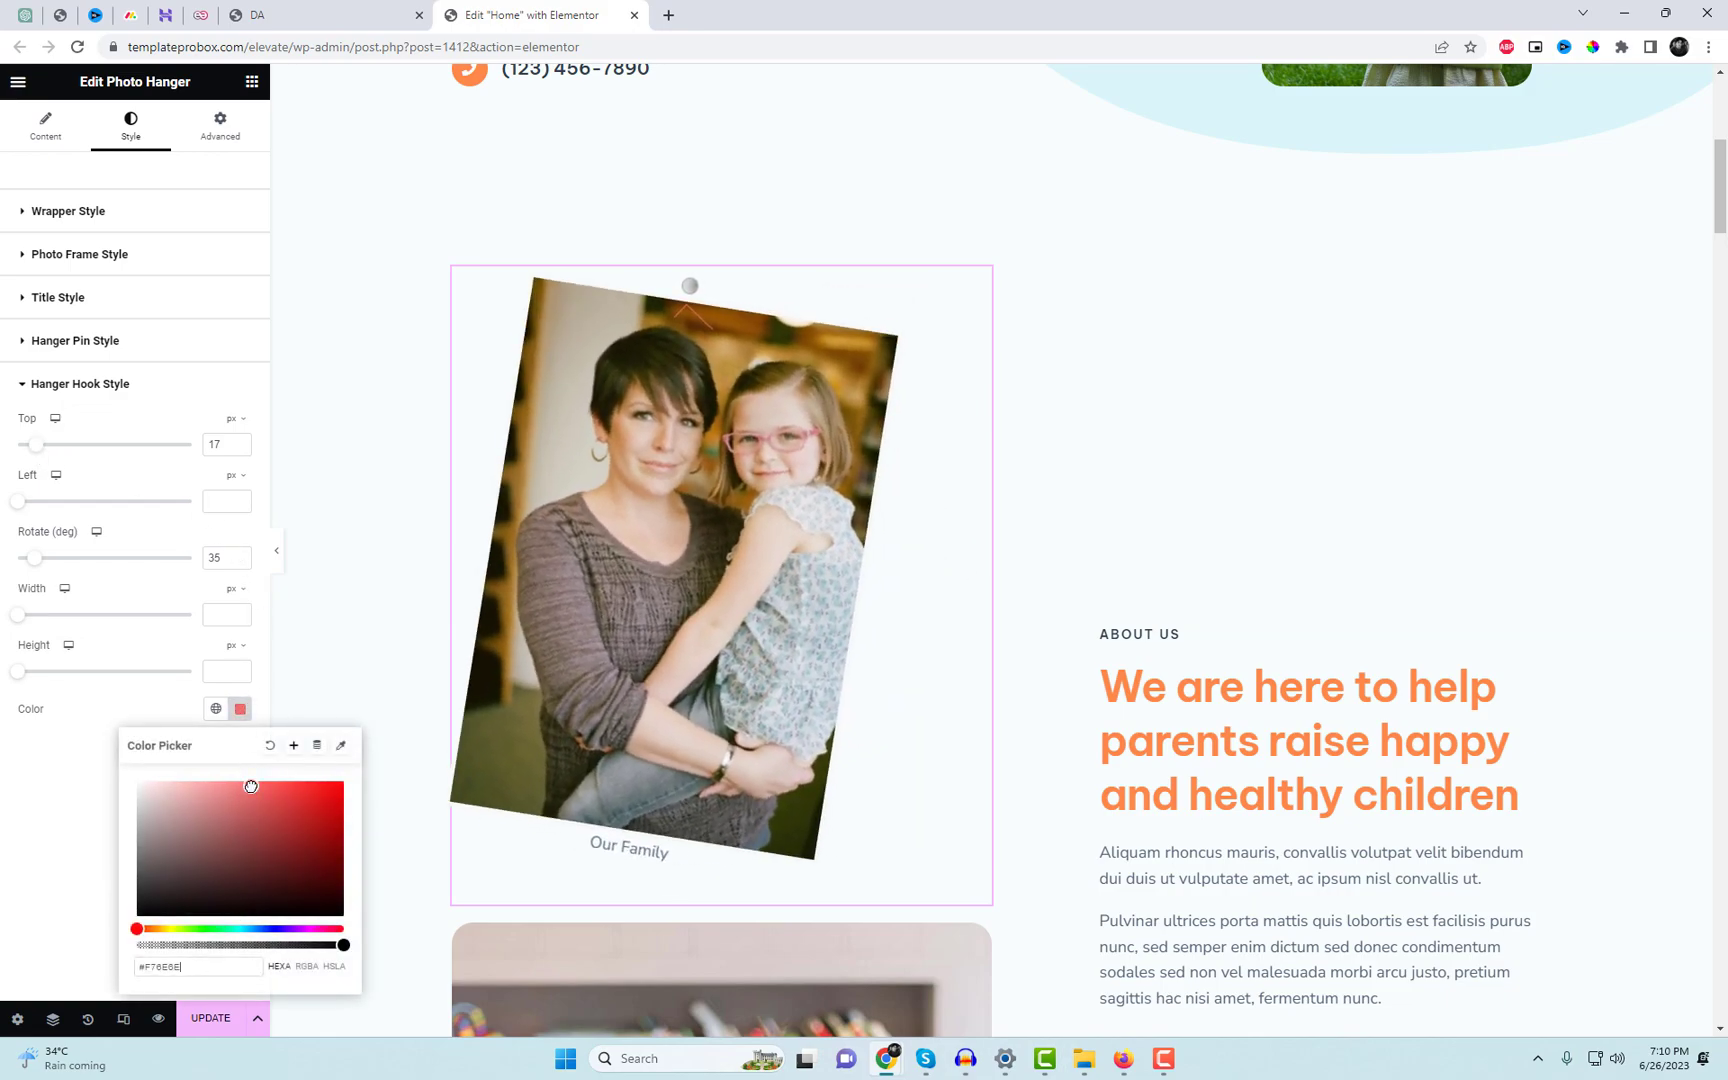
{"action": "double_click", "coordinate": [238, 448]}
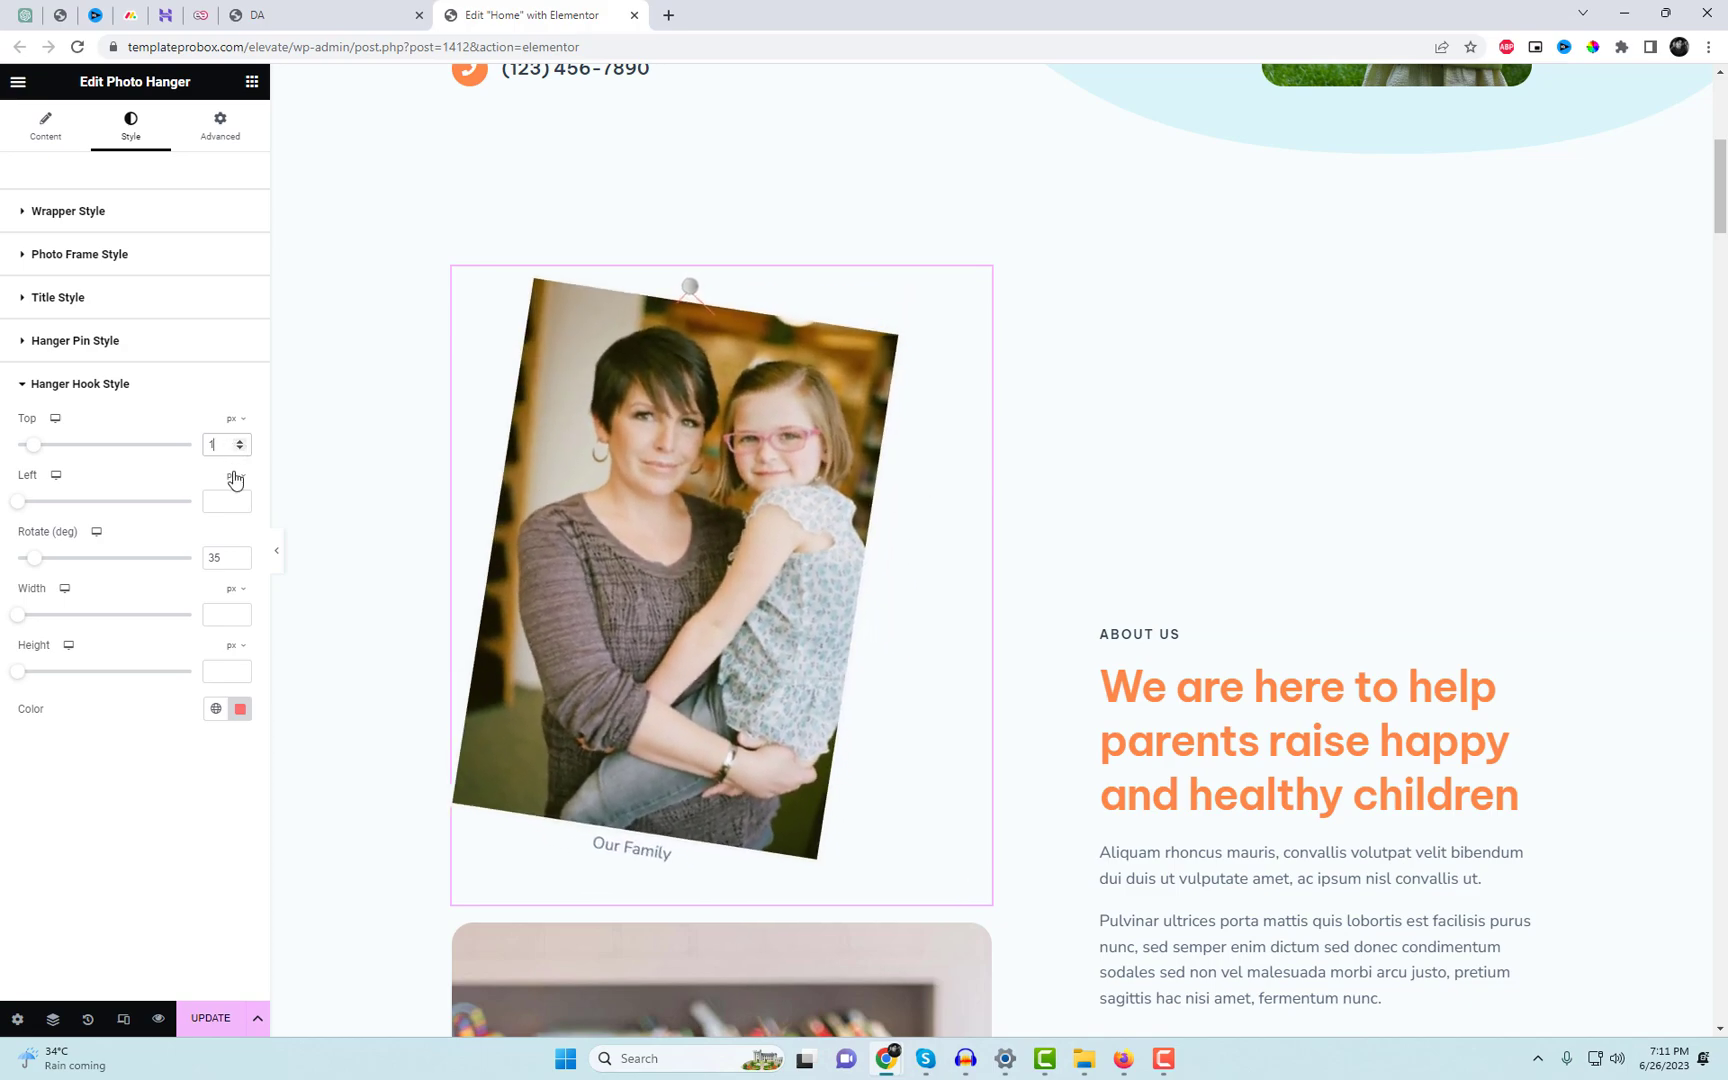
{"action": "left_click", "coordinate": [240, 710]}
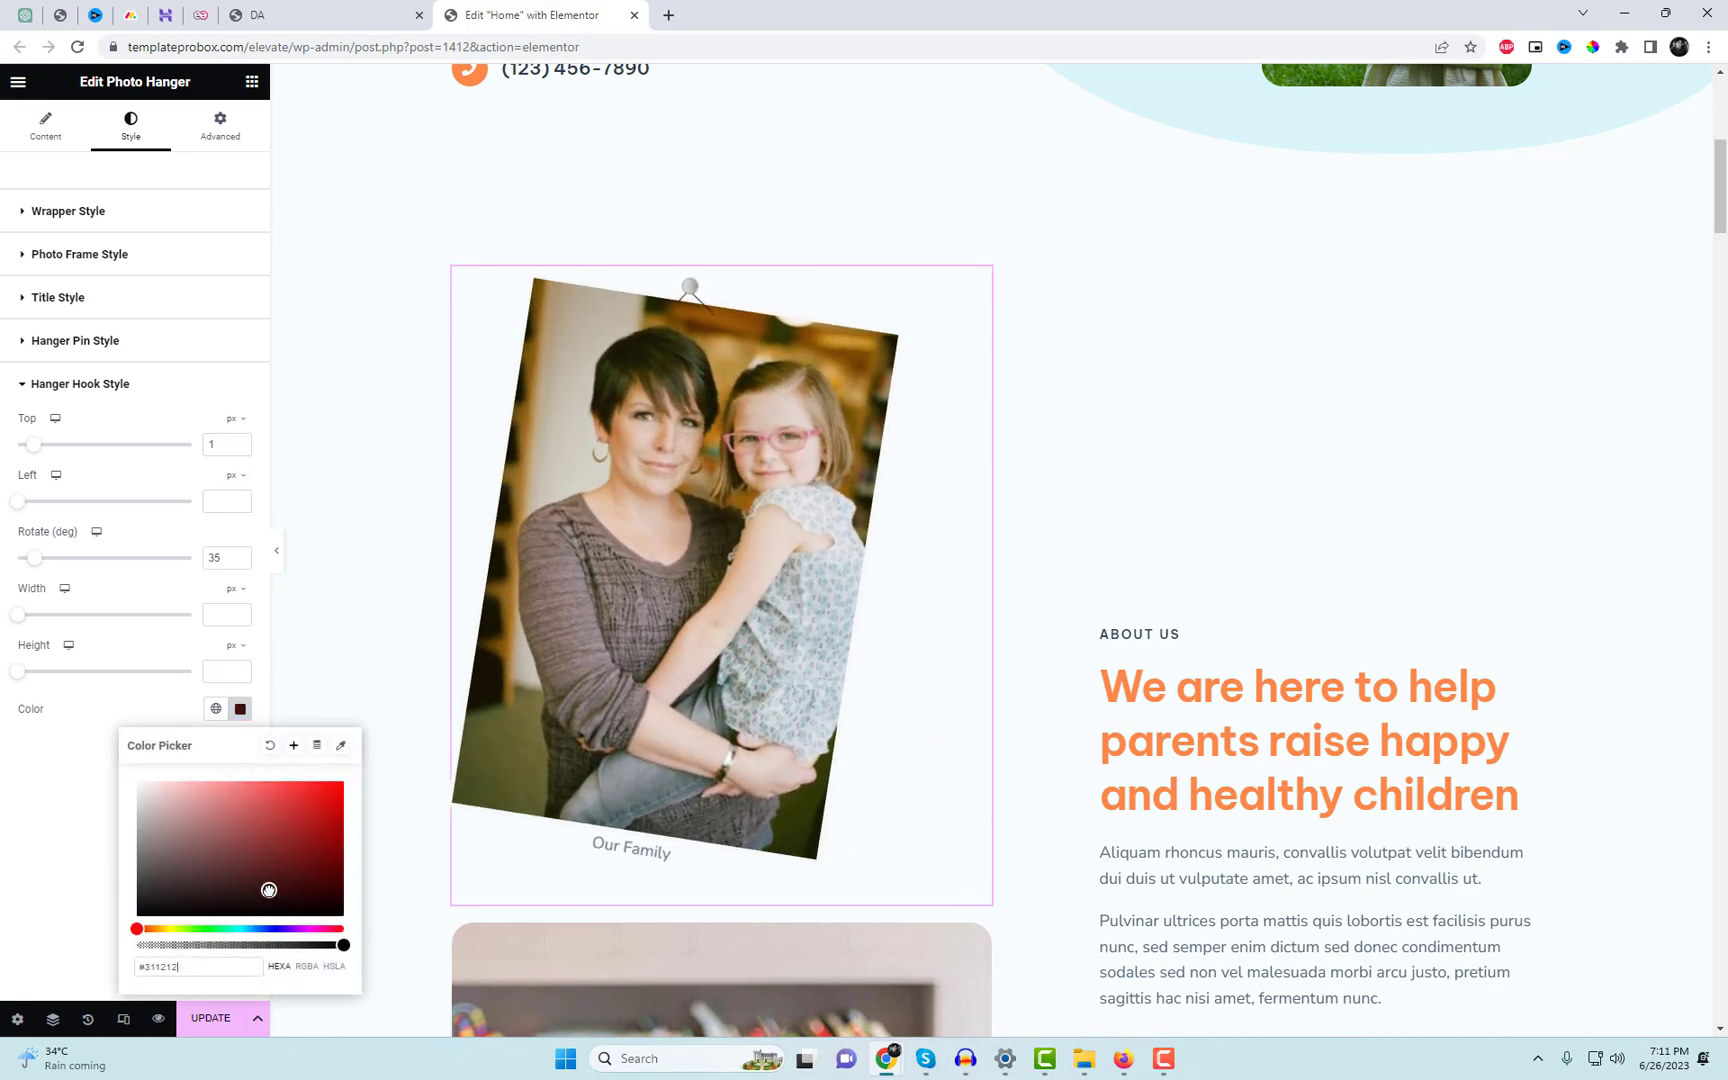
{"action": "left_click", "coordinate": [33, 776]}
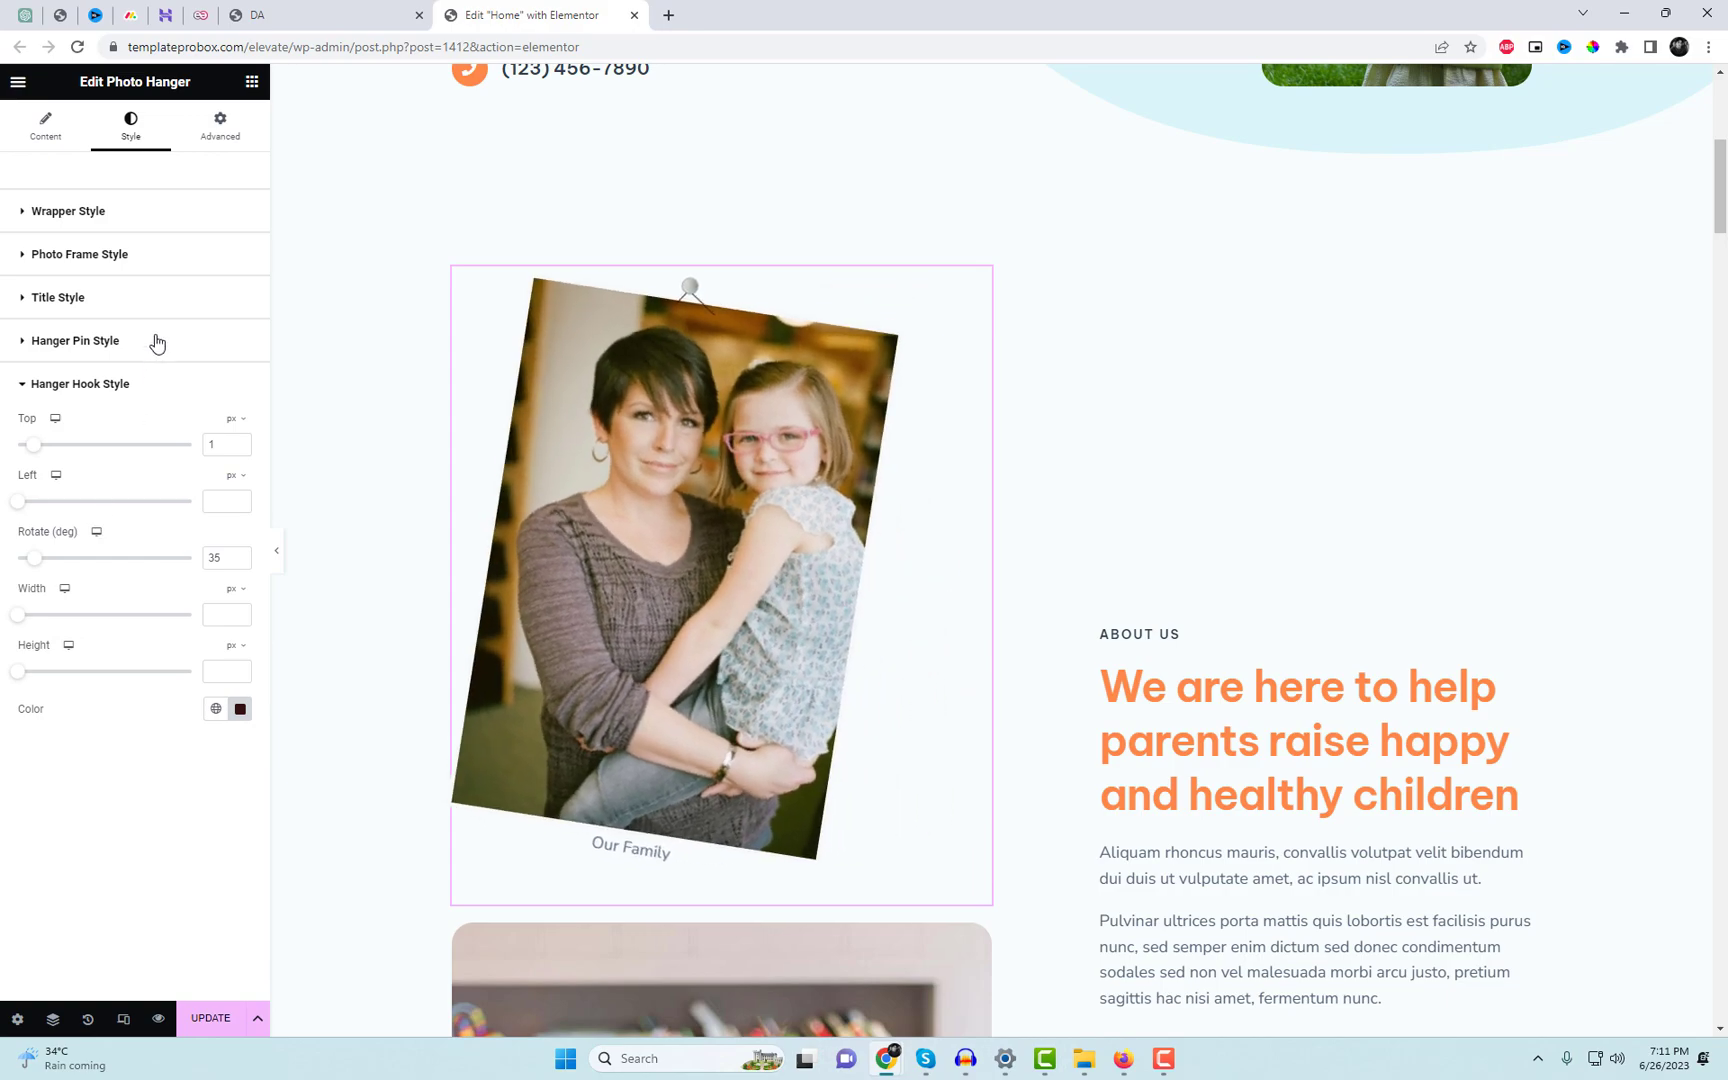
Give the hanger pin a classic background in the global Primary color.
{"action": "left_click", "coordinate": [157, 342]}
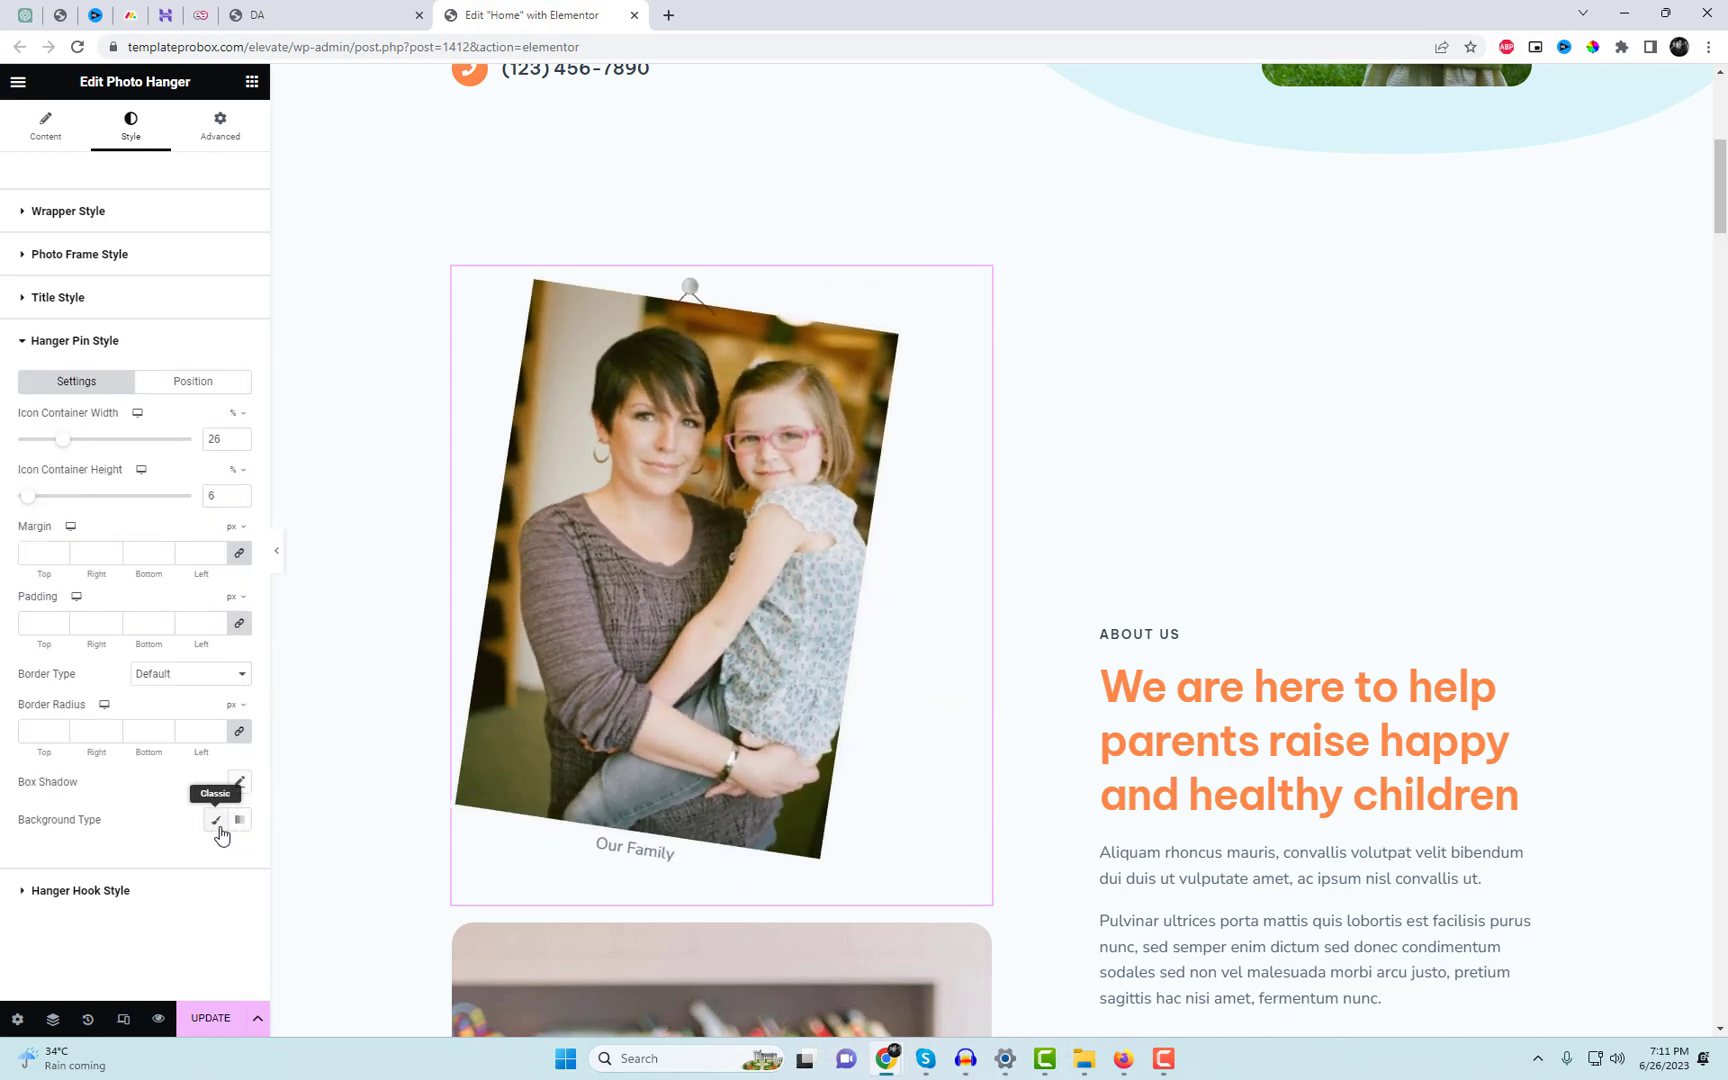
{"action": "left_click", "coordinate": [218, 826]}
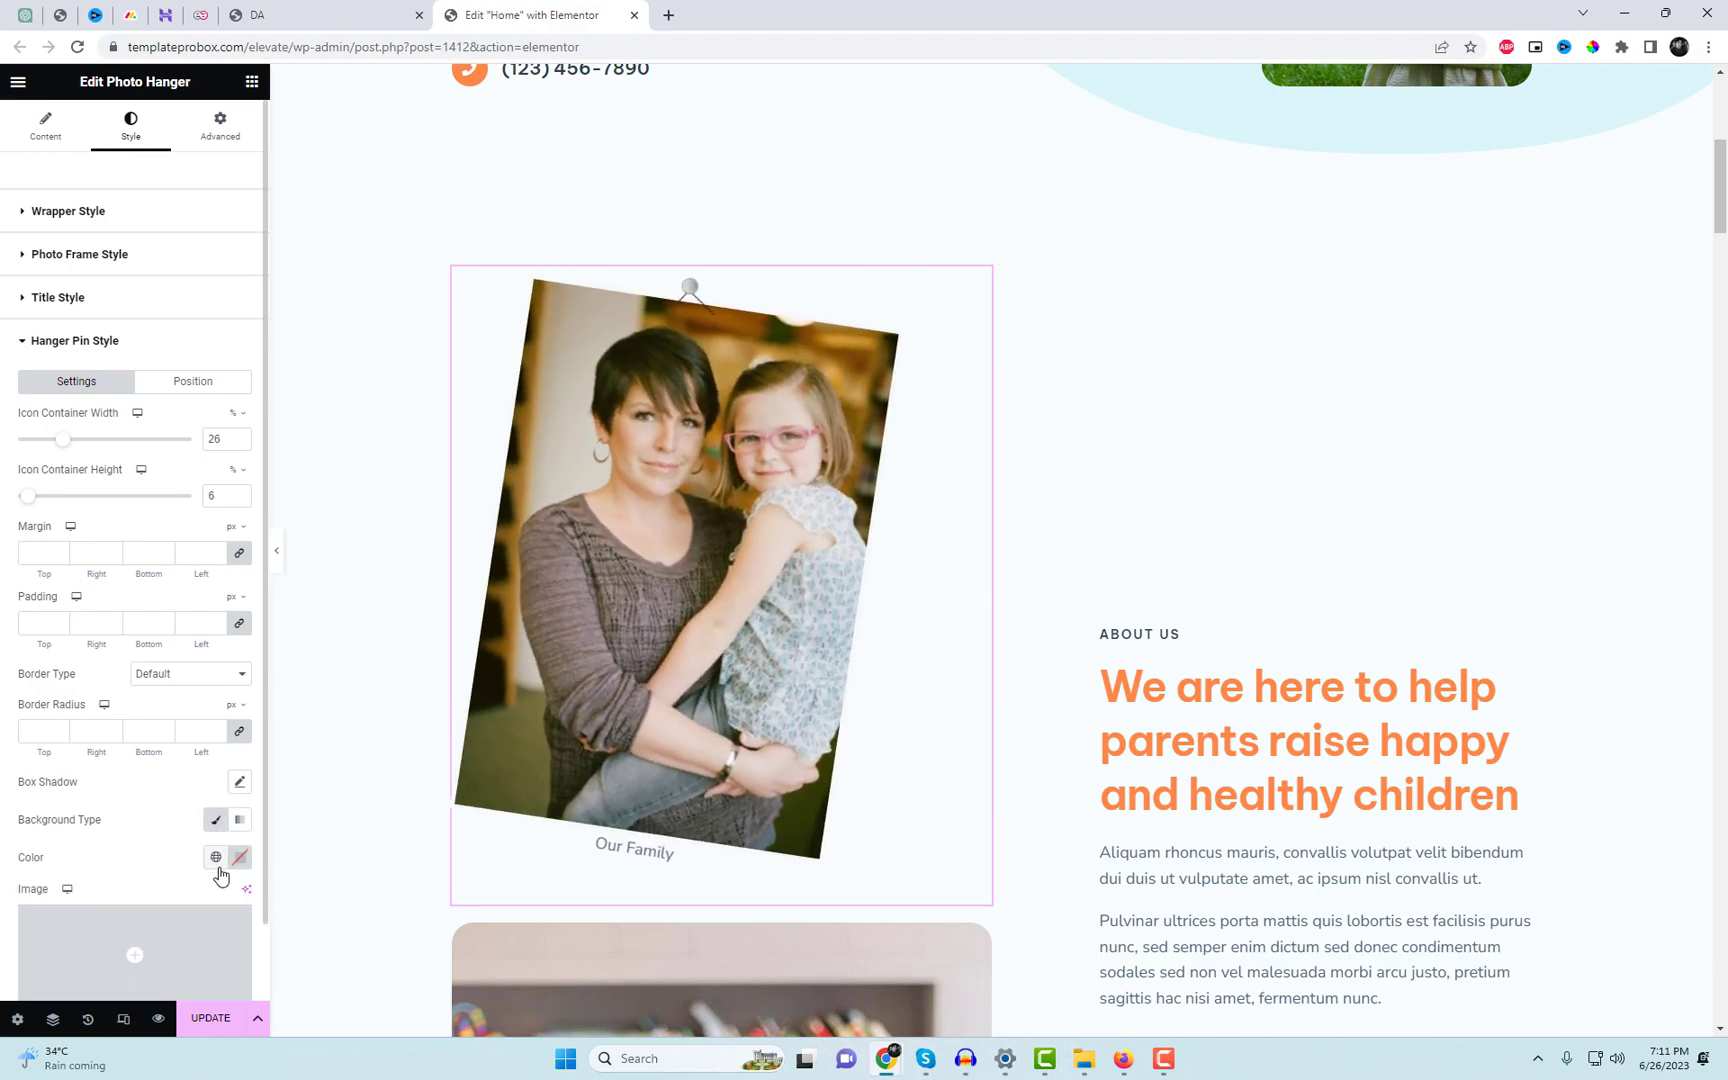
{"action": "left_click", "coordinate": [216, 858]}
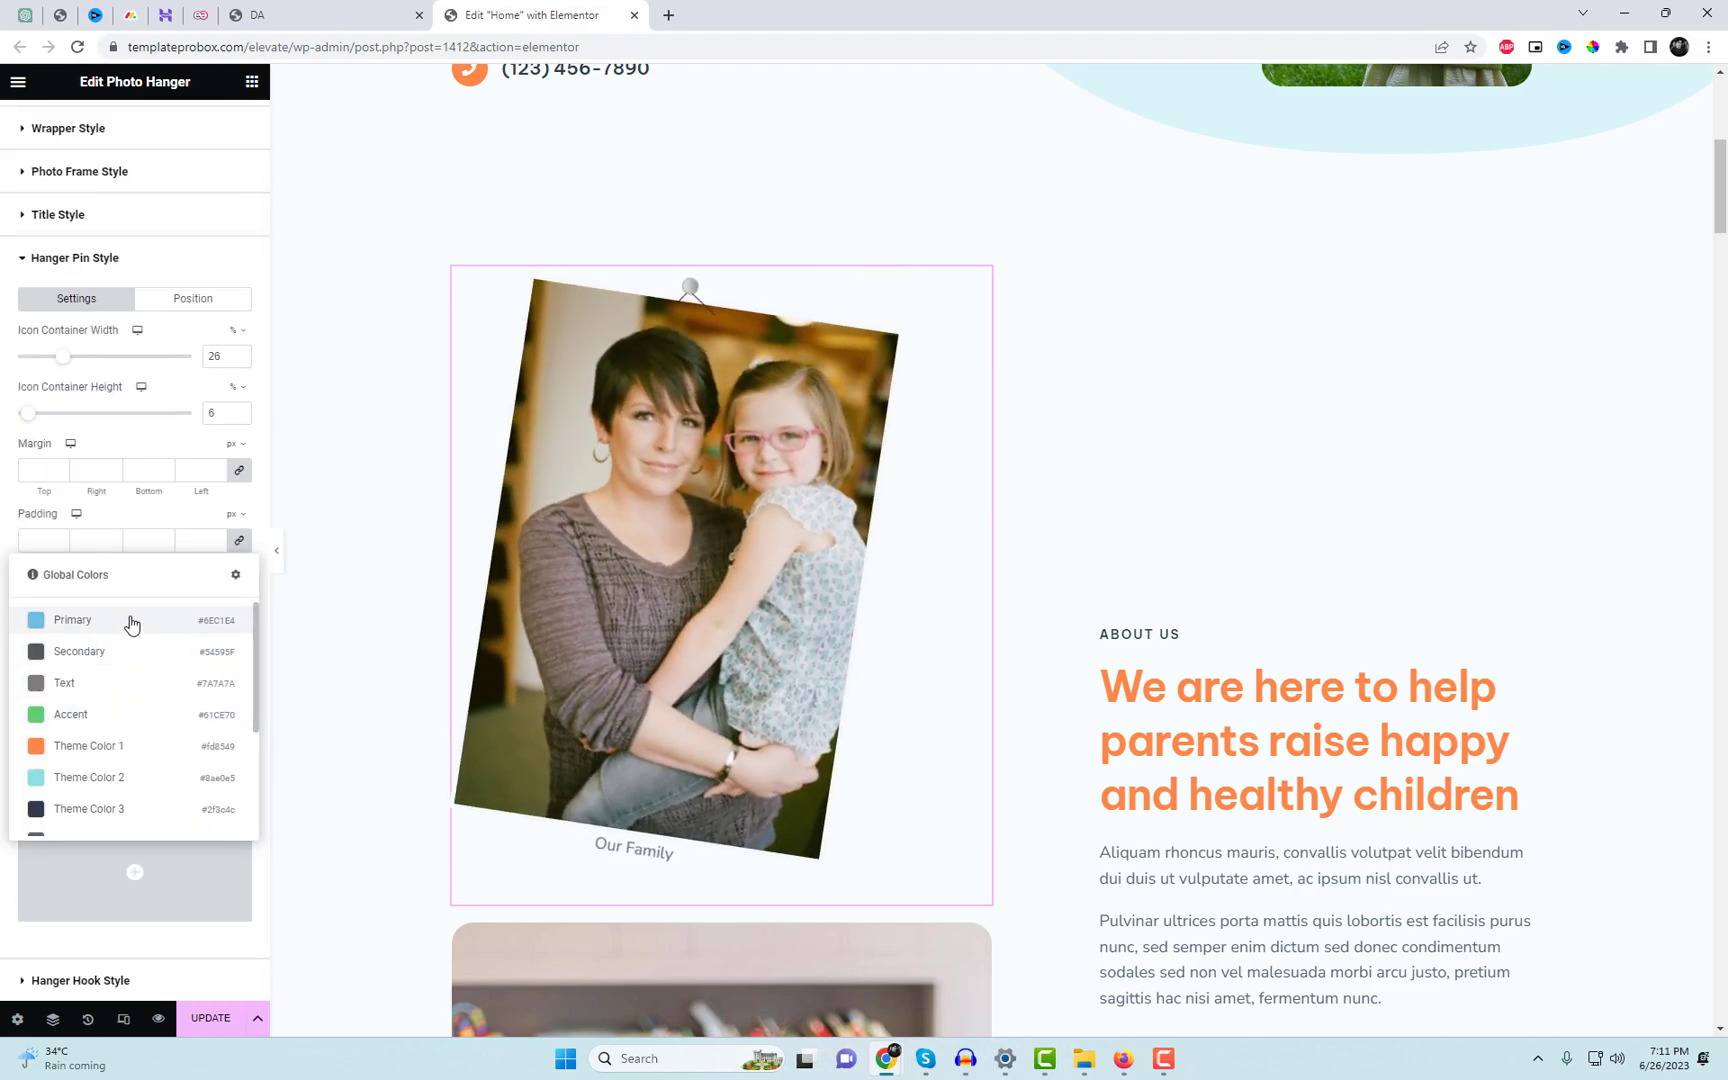
{"action": "left_click", "coordinate": [131, 620]}
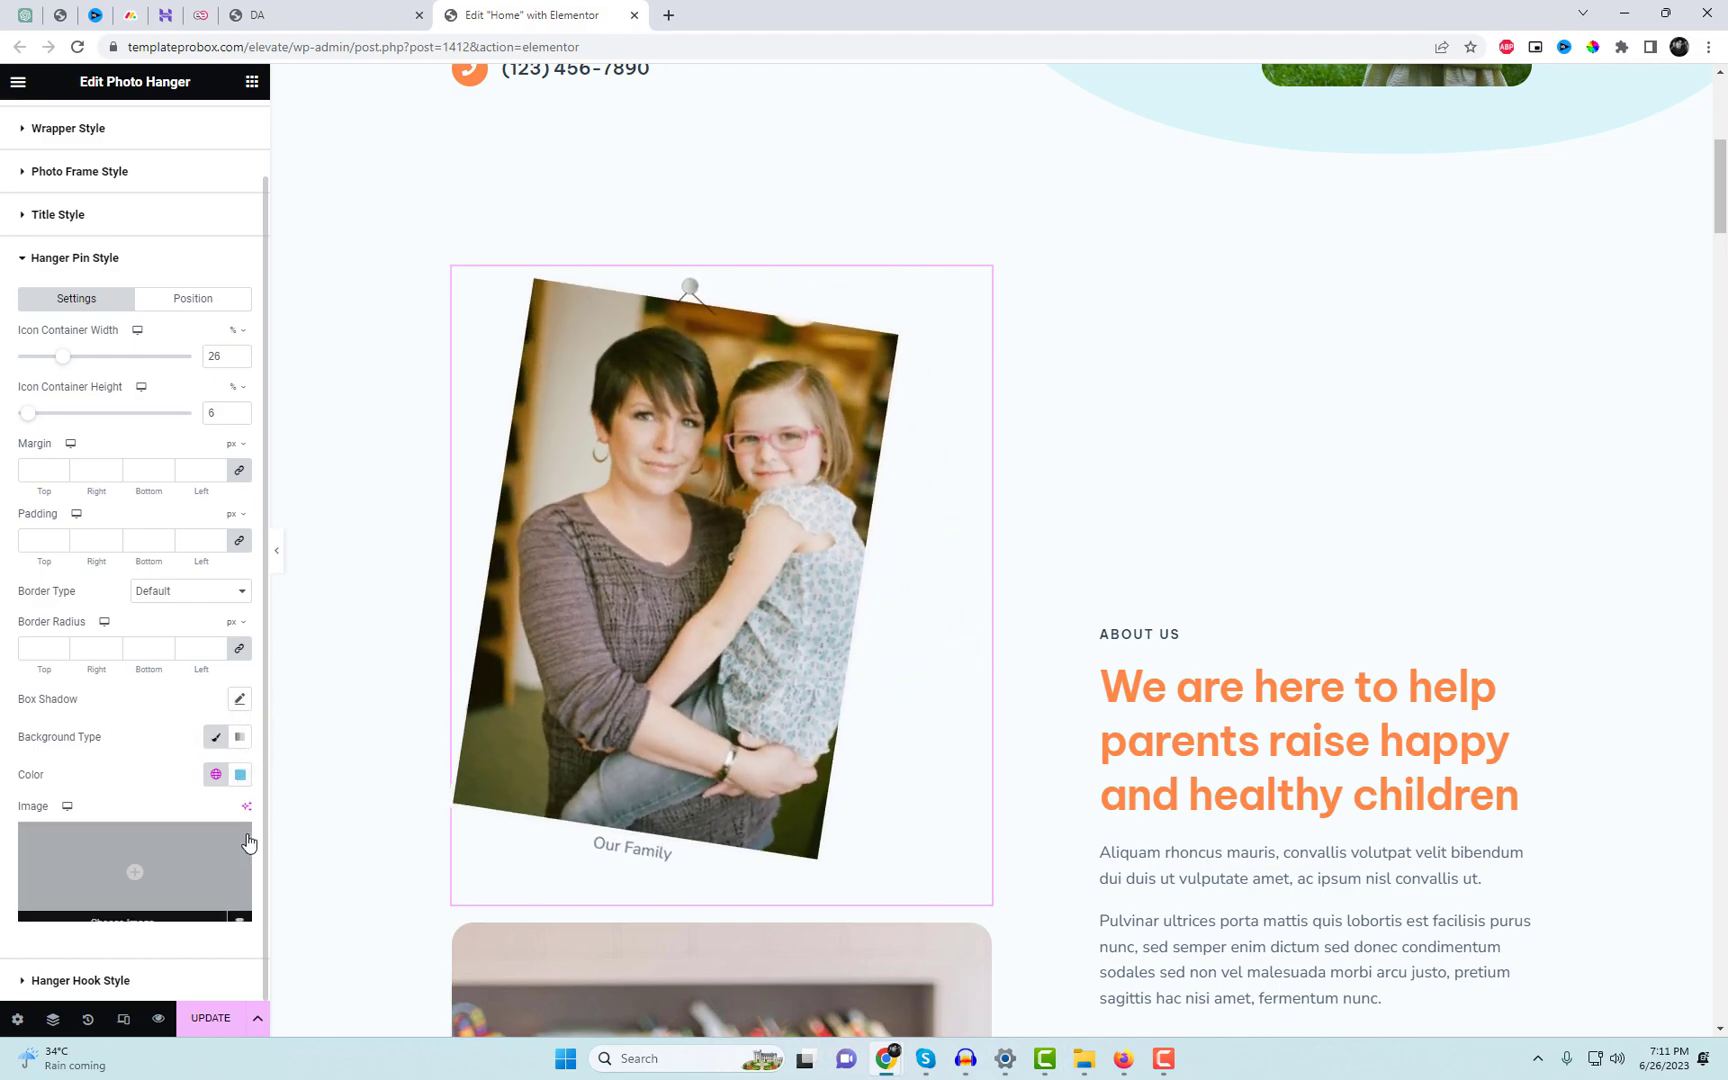
Update the page and look at the live Home page before returning to the Elementor editor.
{"action": "left_click", "coordinate": [320, 15]}
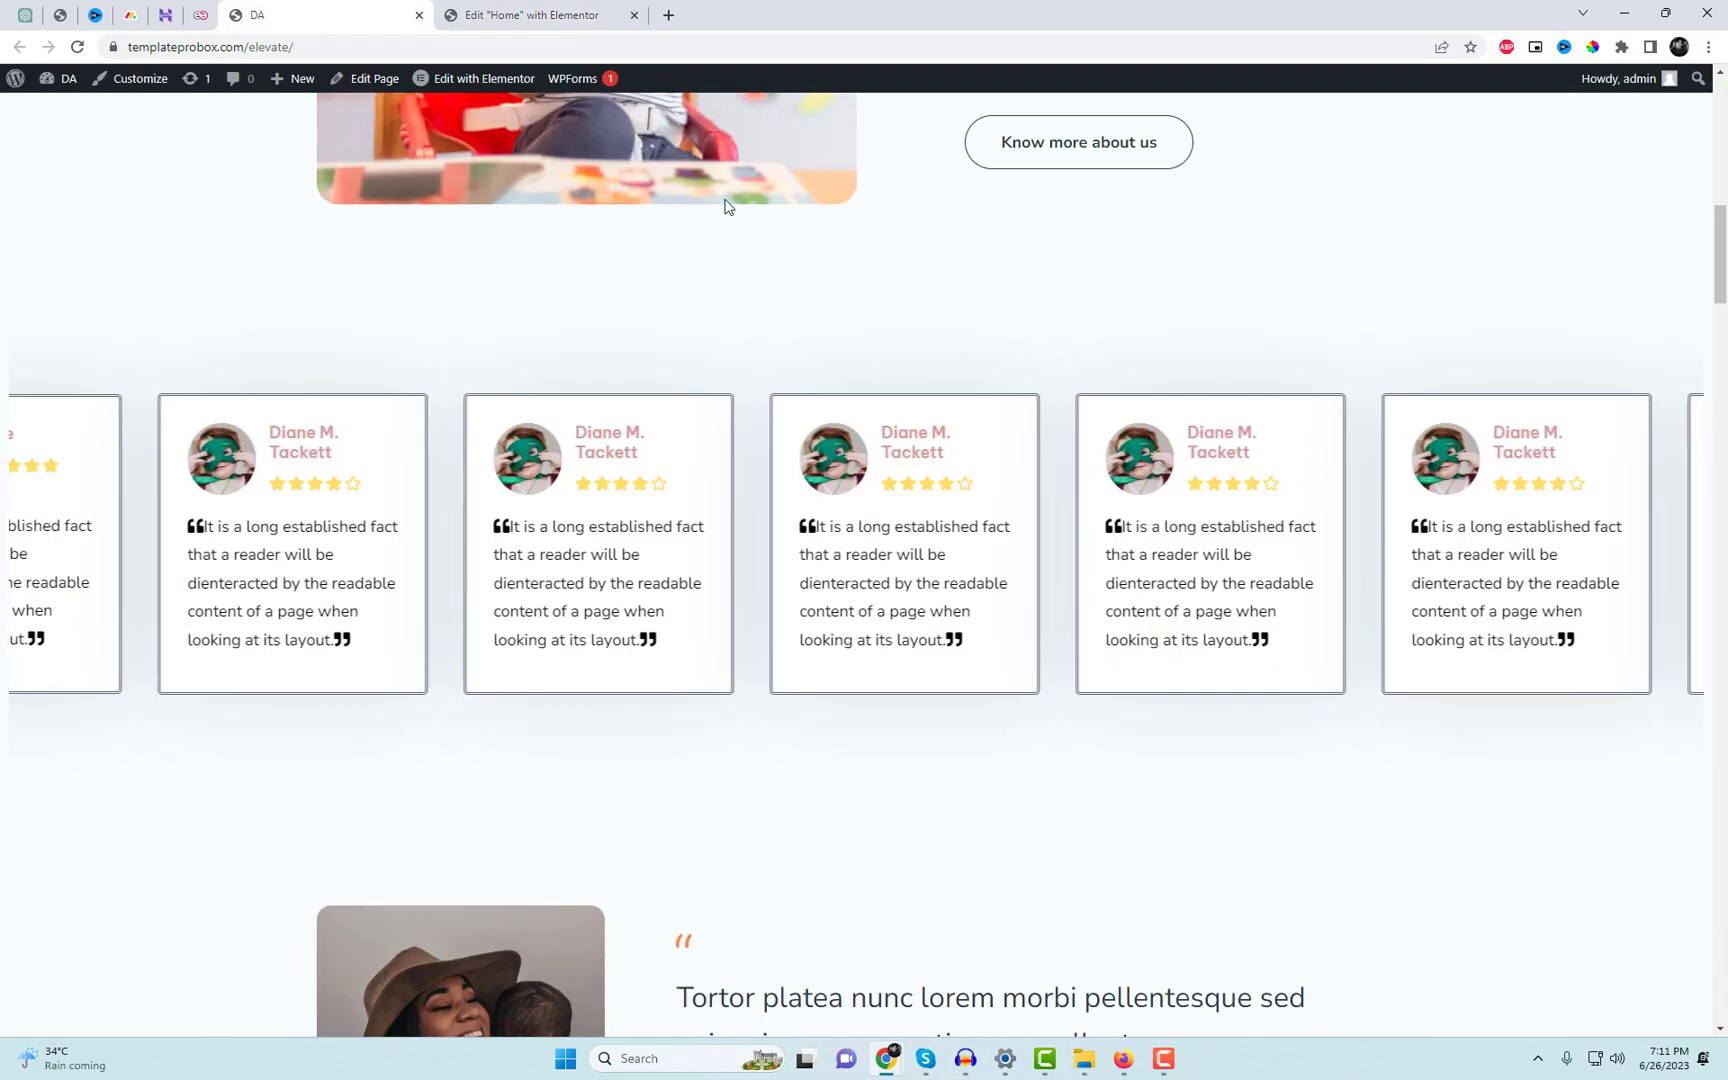
{"action": "scroll", "coordinate": [986, 272], "scroll_direction": "up", "scroll_amount": 3}
{"action": "left_click", "coordinate": [530, 15]}
Delete the child-with-camera image below the Photo Hanger and check the updated About Us section on the live page.
{"action": "scroll", "coordinate": [770, 721], "scroll_direction": "down", "scroll_amount": 3}
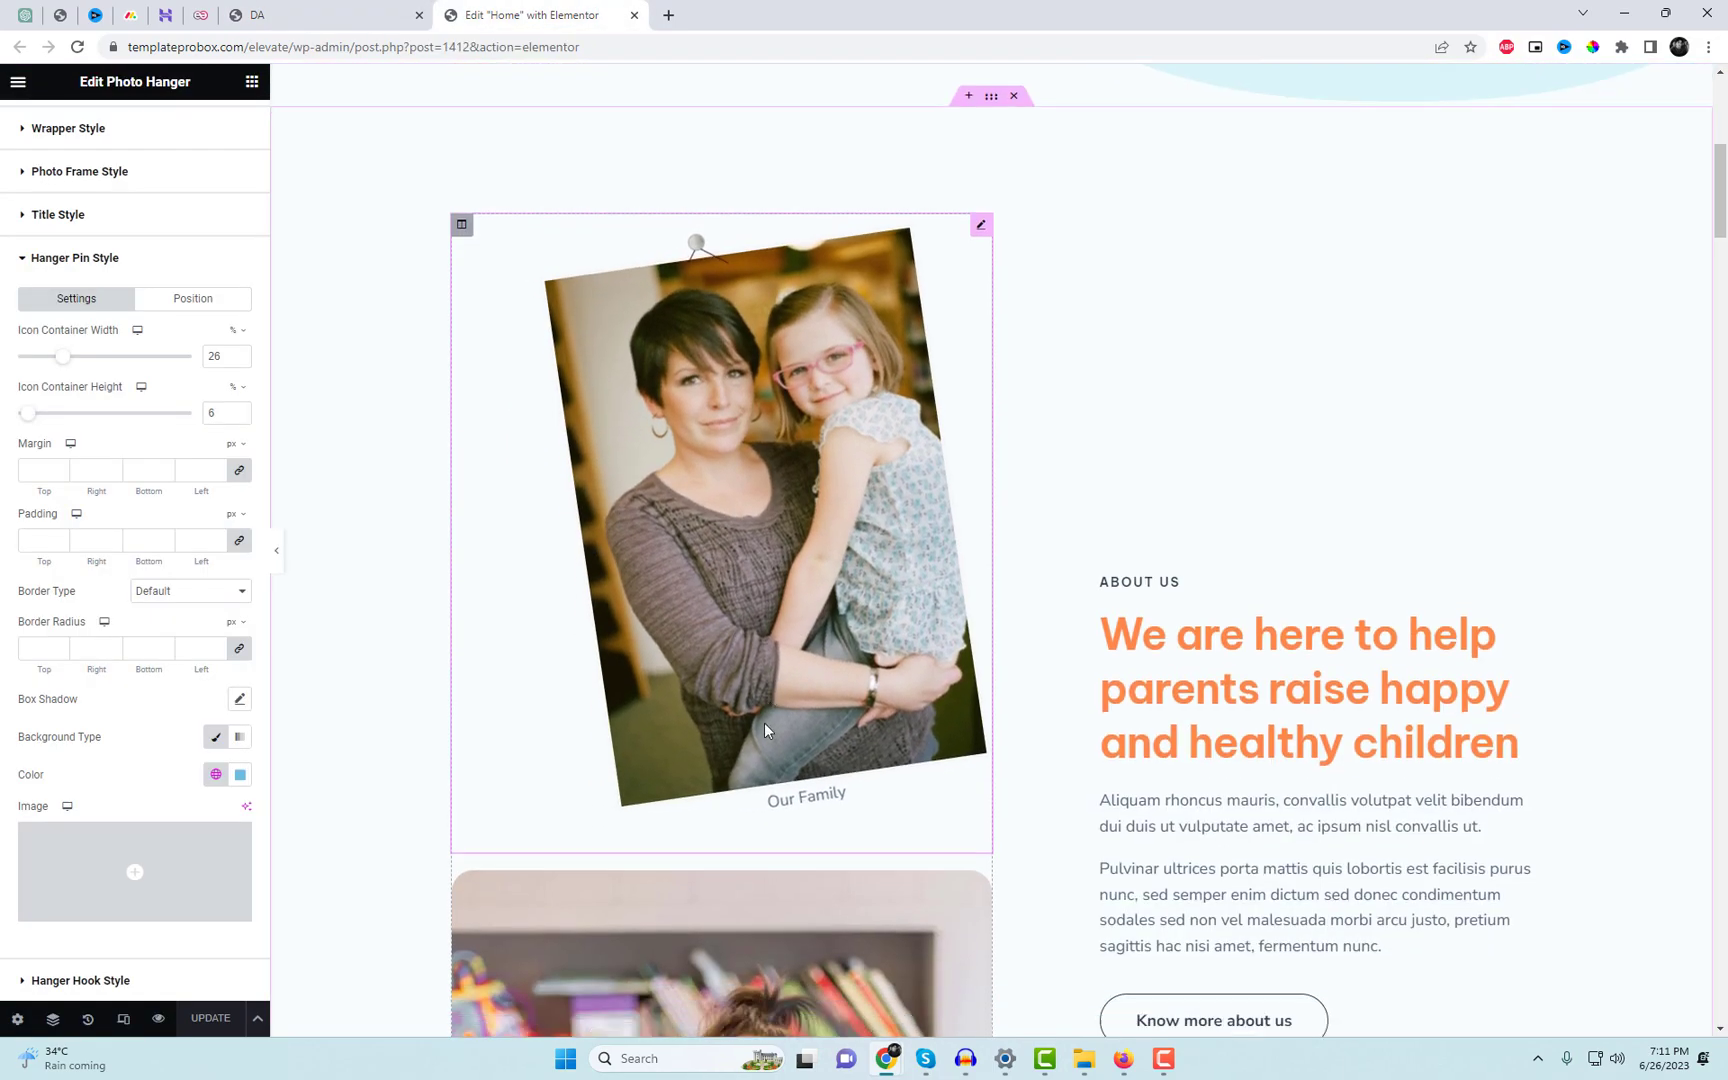
{"action": "right_click", "coordinate": [763, 755]}
{"action": "left_click", "coordinate": [320, 15]}
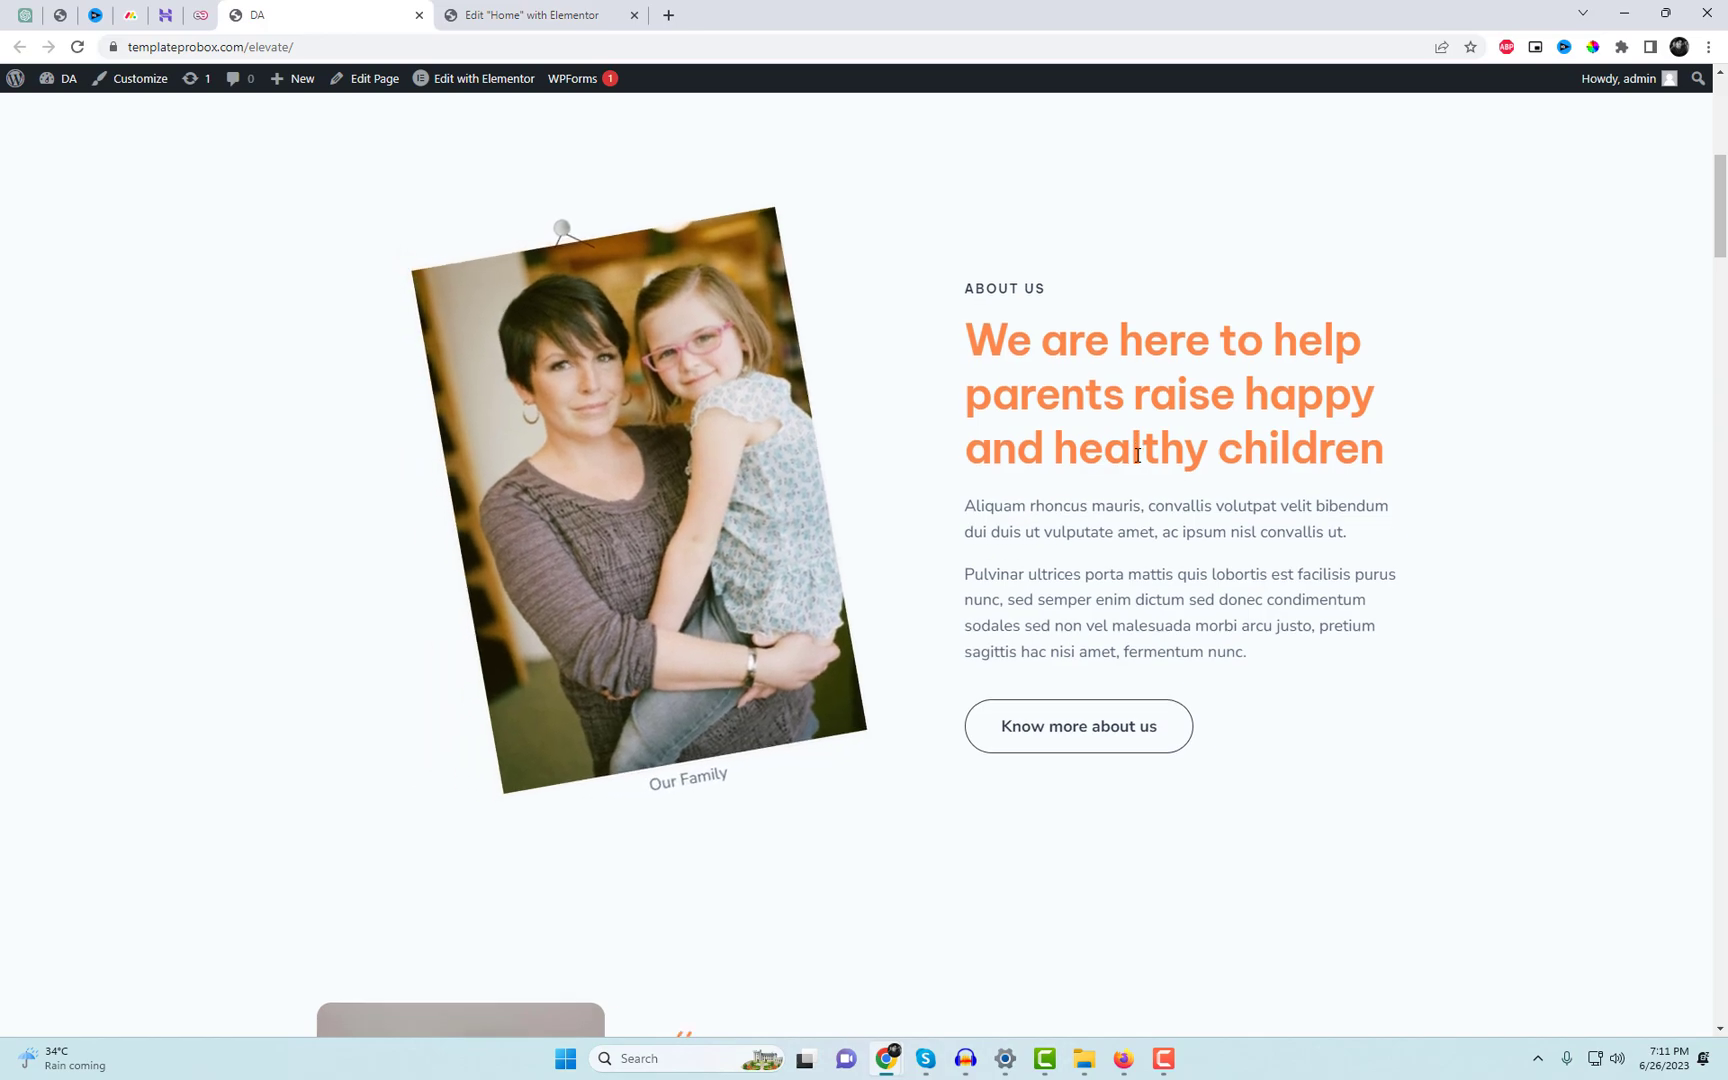
{"action": "scroll", "coordinate": [1137, 455], "scroll_direction": "up", "scroll_amount": 1}
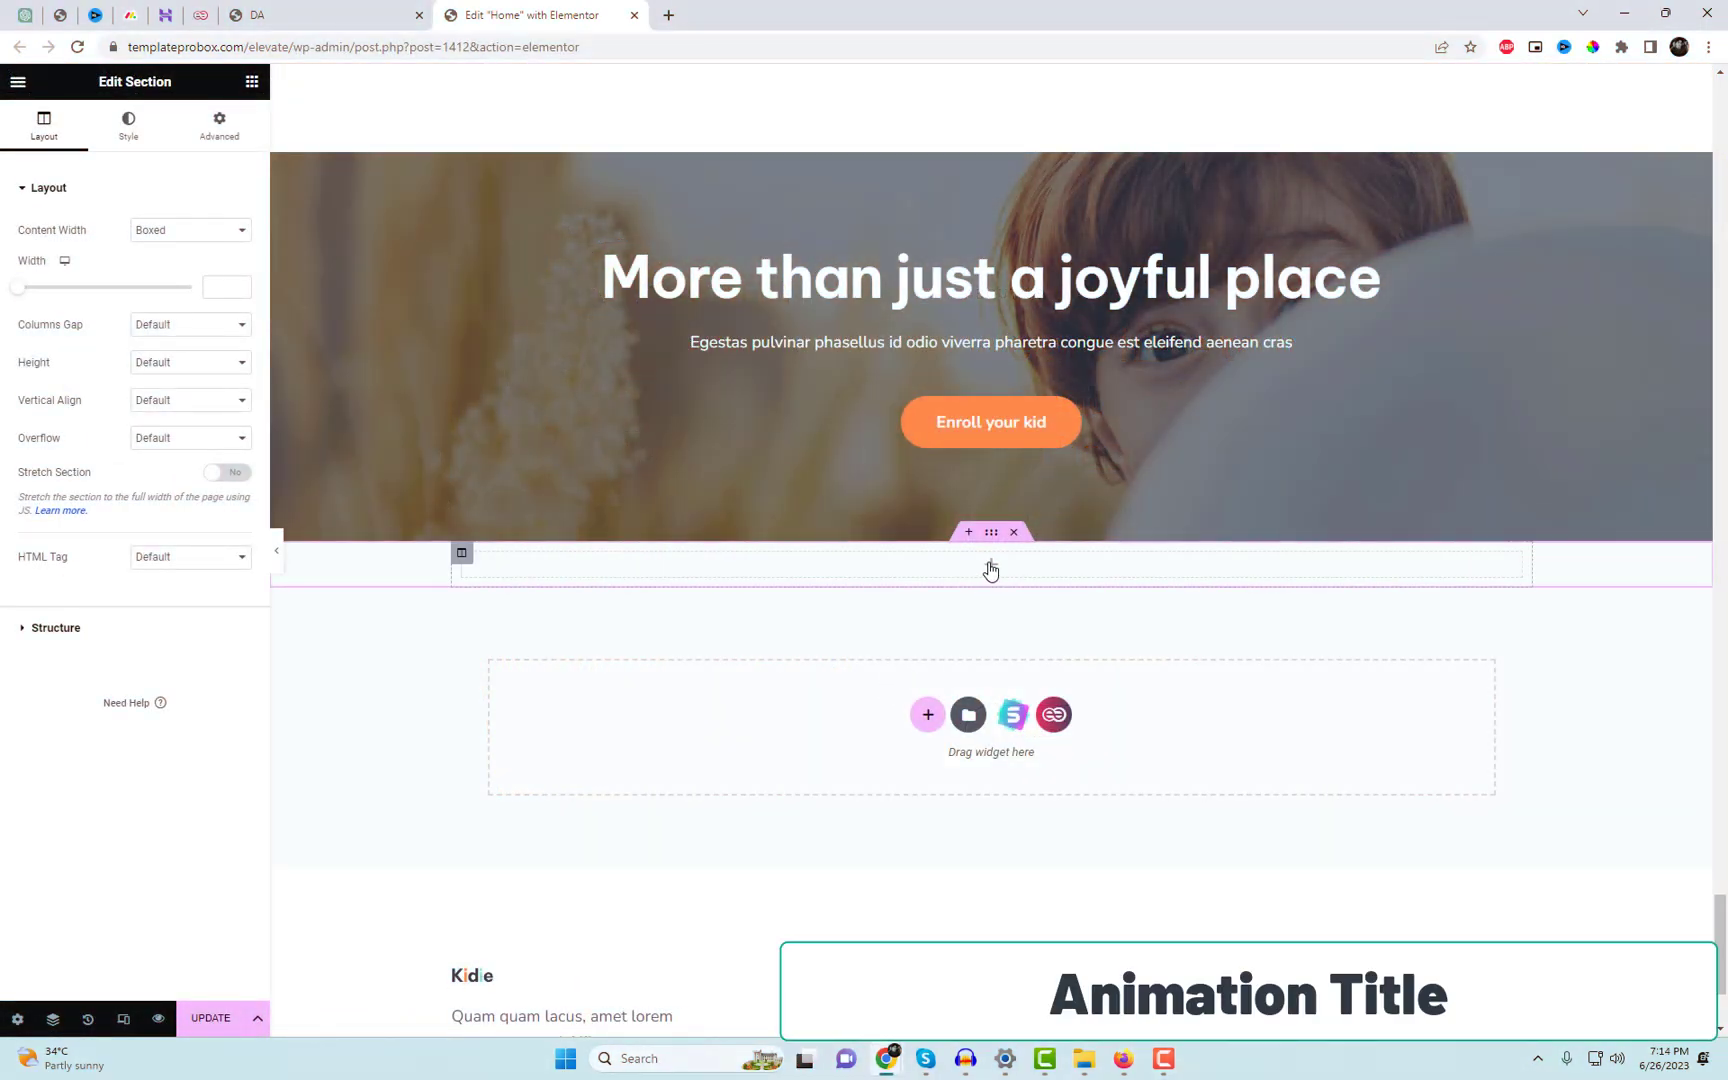
Find the Animation Title widget and add it to the empty section below the "More than just a joyful place" banner.
{"action": "left_click", "coordinate": [990, 566]}
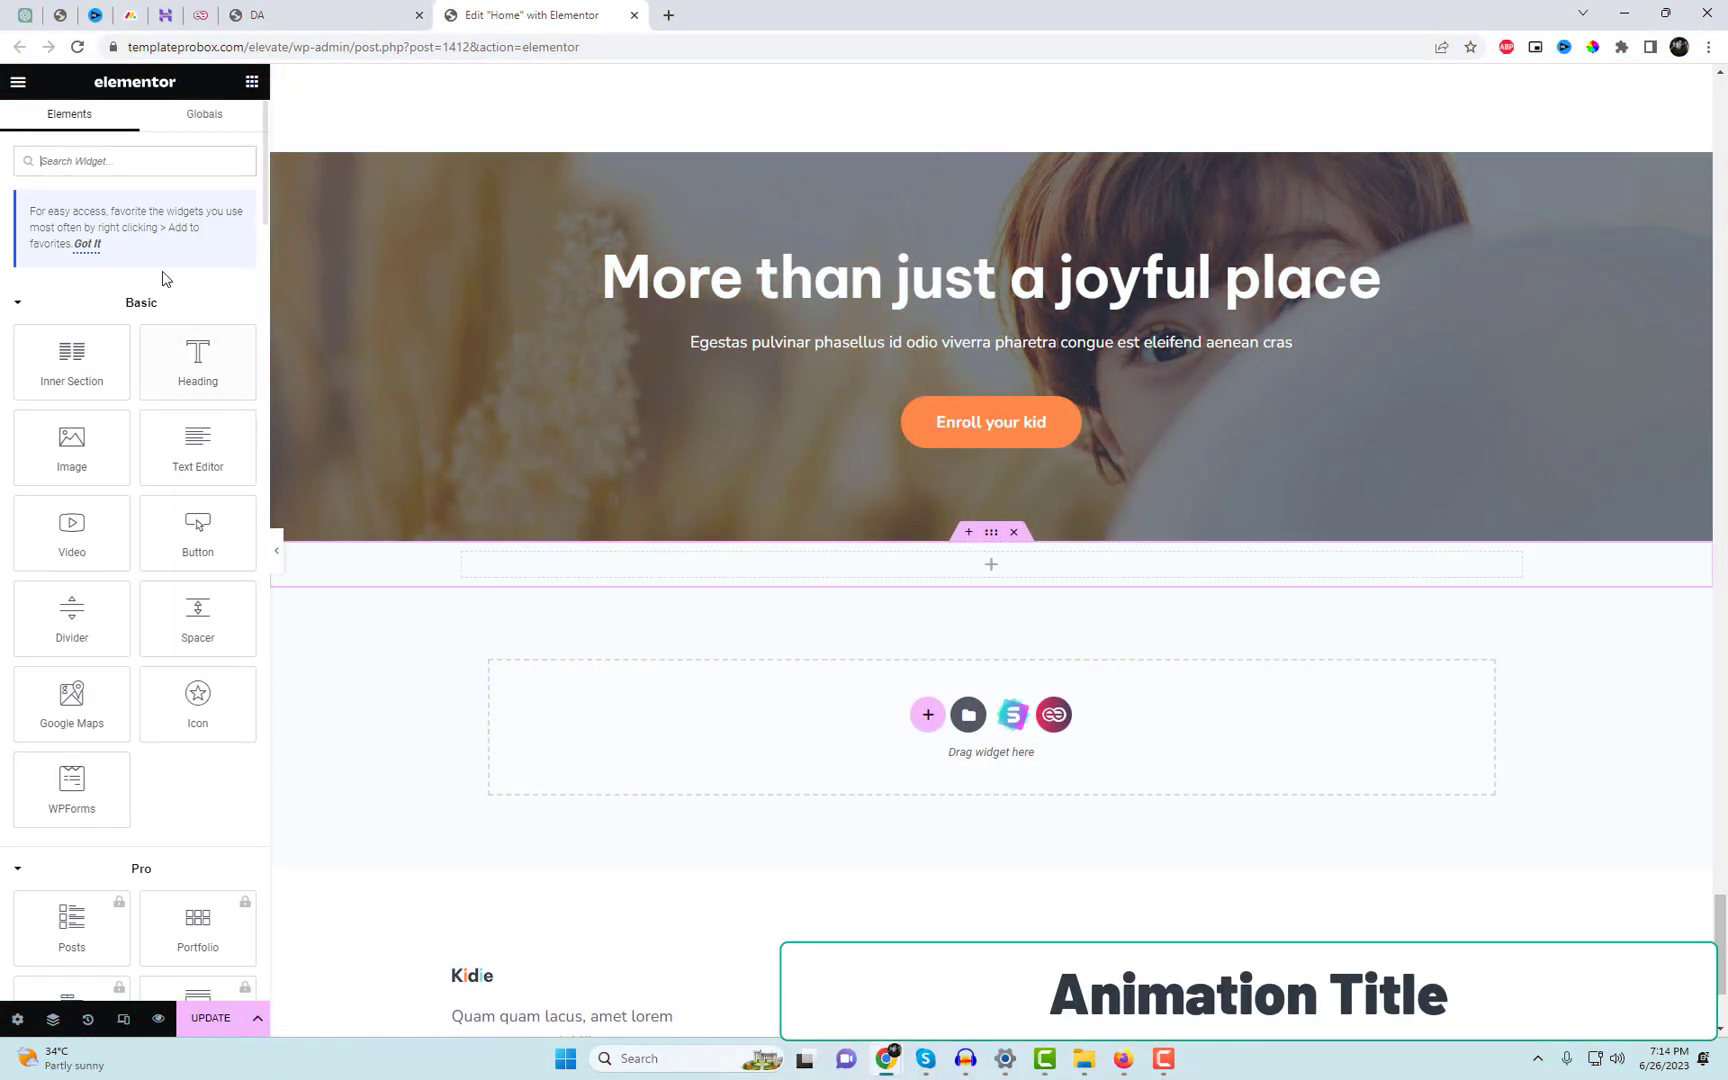
{"action": "type", "text": "ani"}
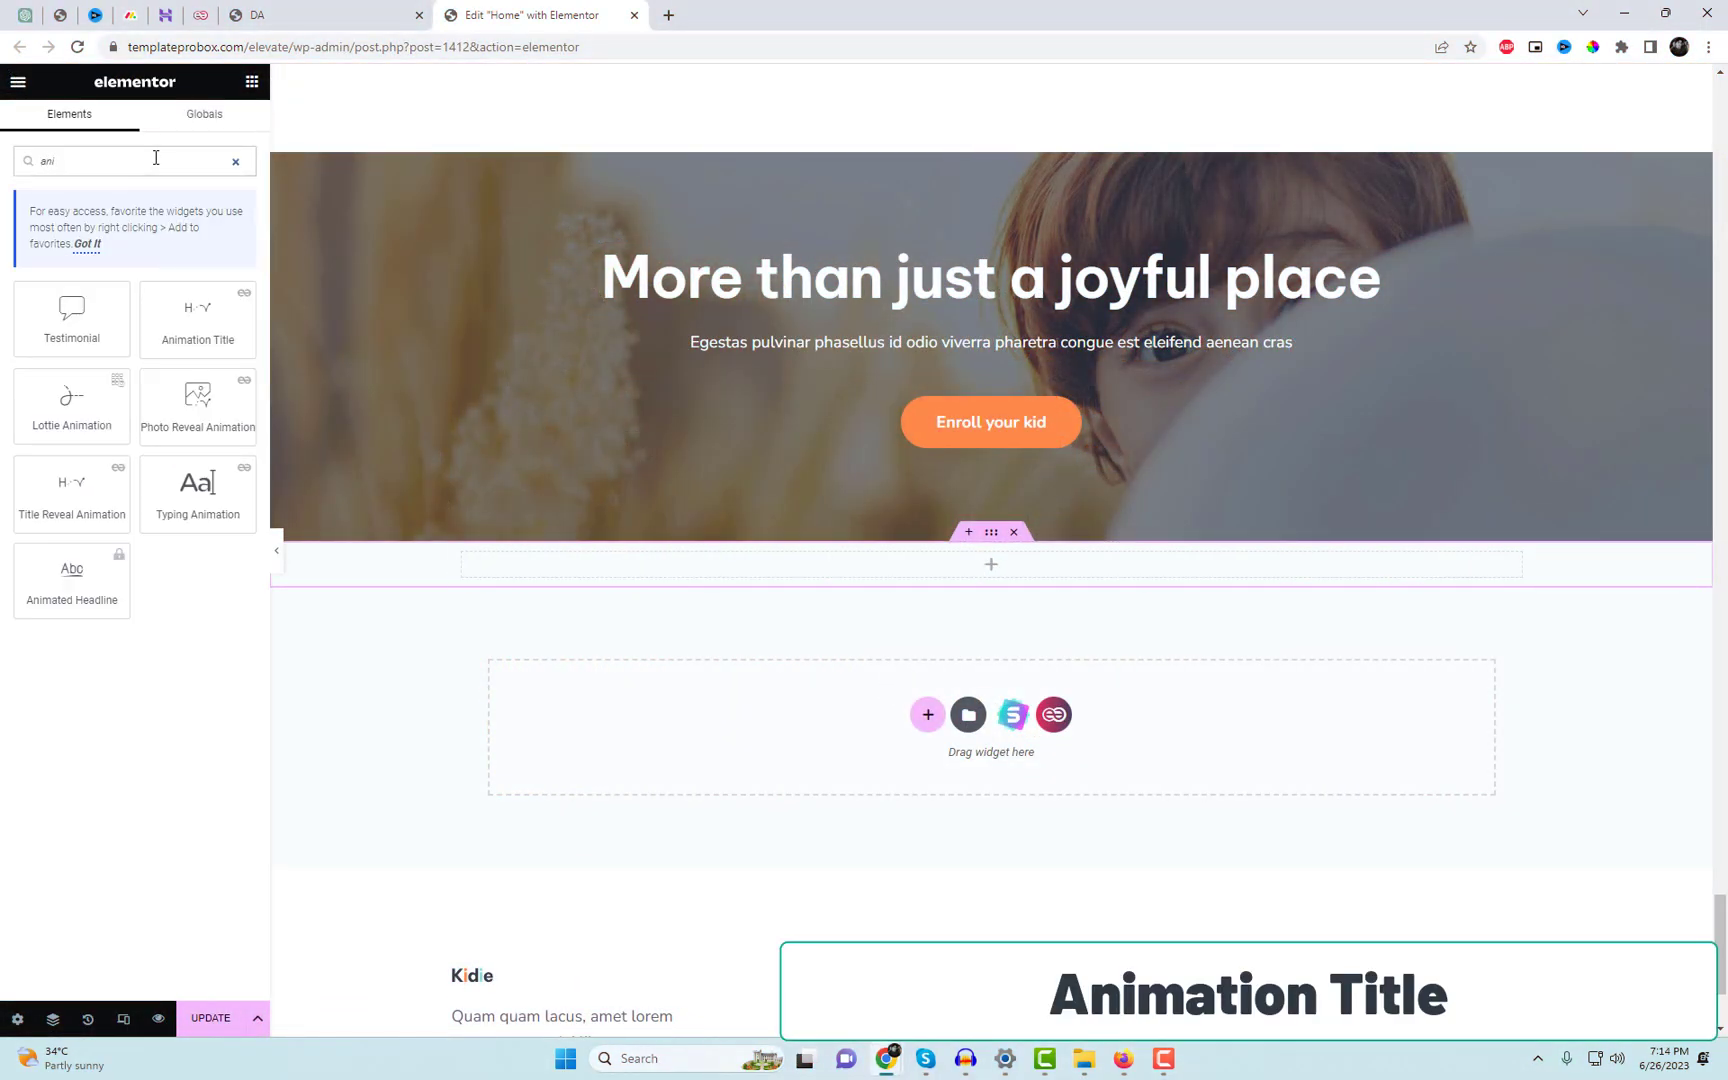
{"action": "left_click_drag", "start_coordinate": [862, 537], "coordinate": [885, 570]}
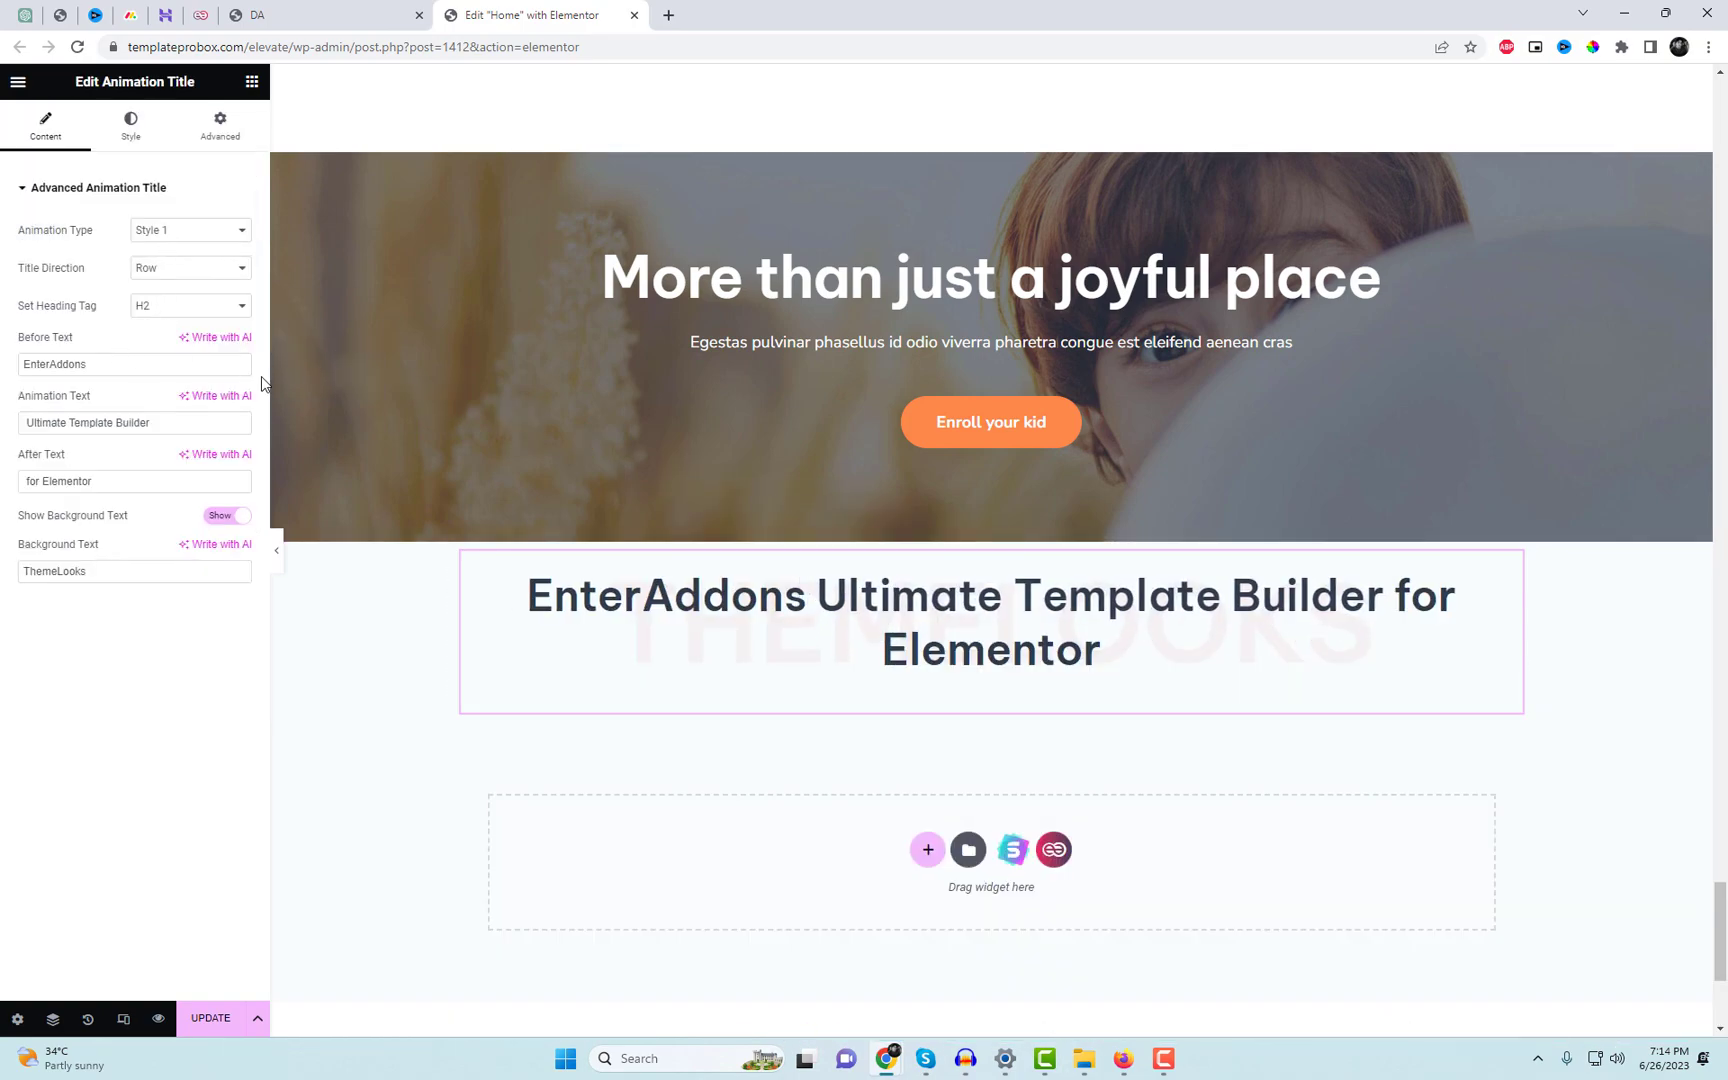
Replace the Animation Title's before text with "More than Just".
{"action": "left_click", "coordinate": [175, 360]}
{"action": "key", "text": "ctrl+a"}
{"action": "type", "text": "m"}
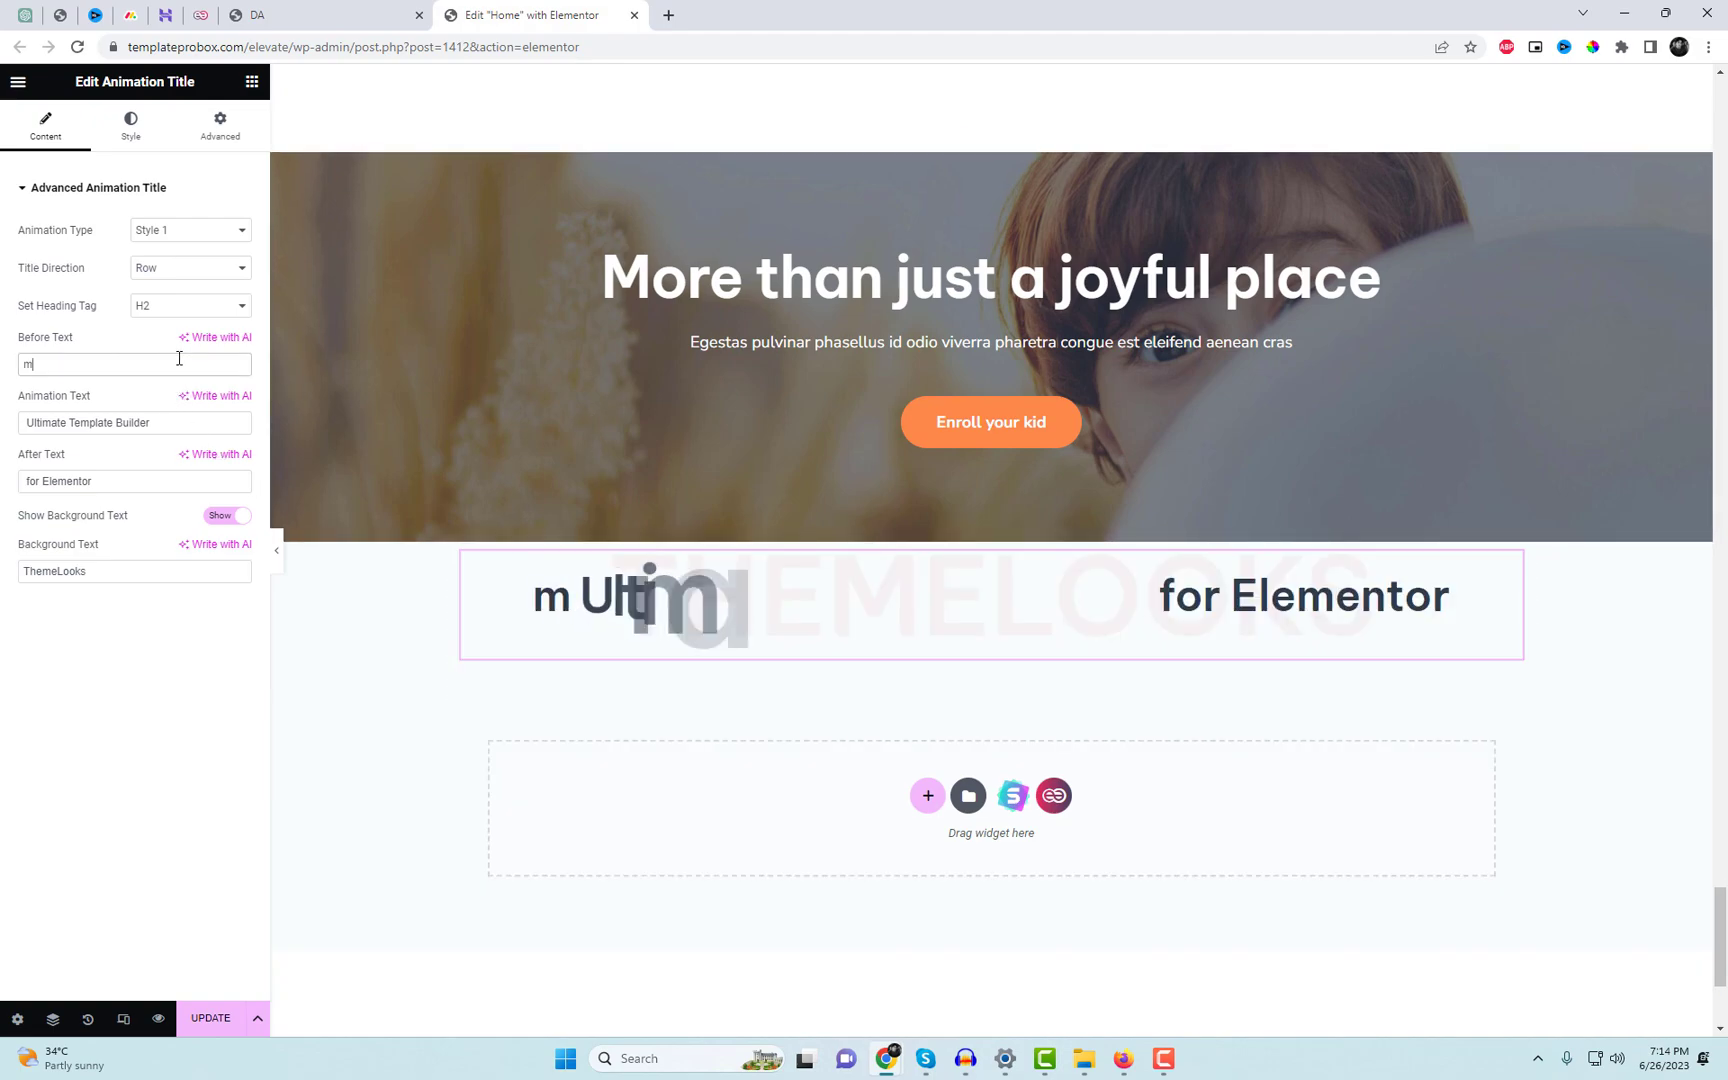
{"action": "key", "text": "BackSpace"}
{"action": "type", "text": "More"}
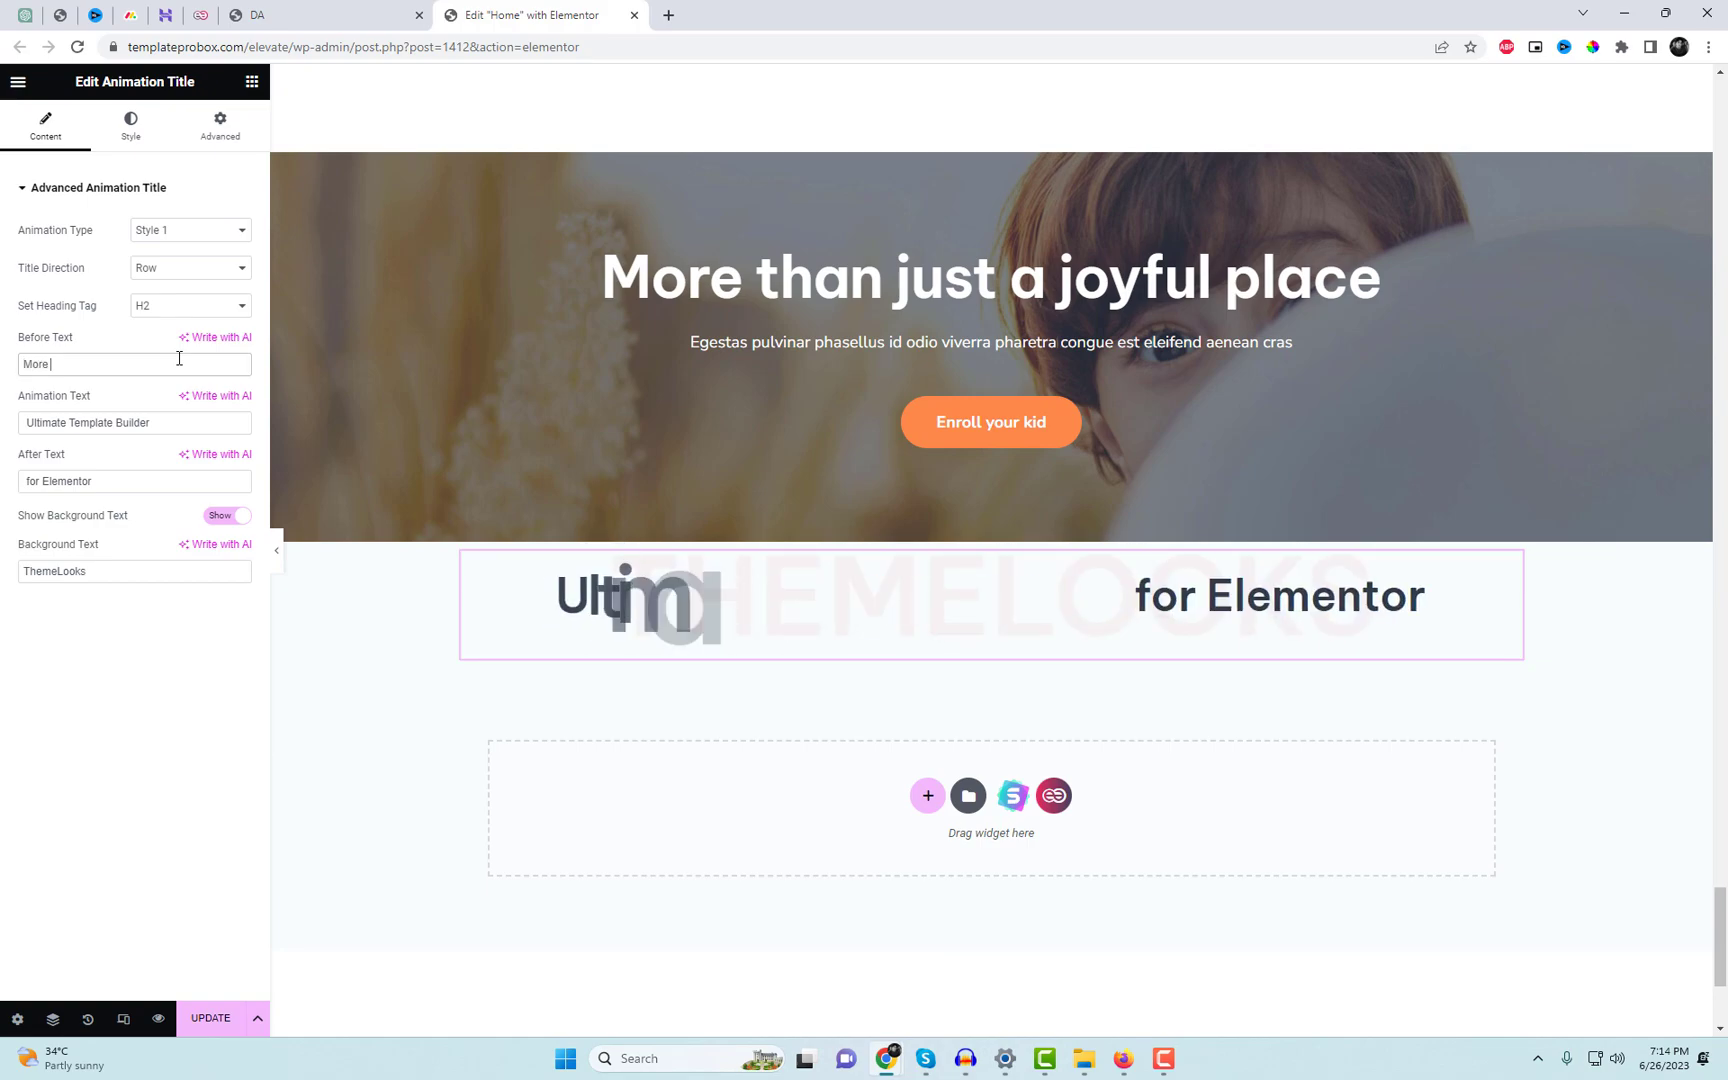
{"action": "type", "text": " than Just"}
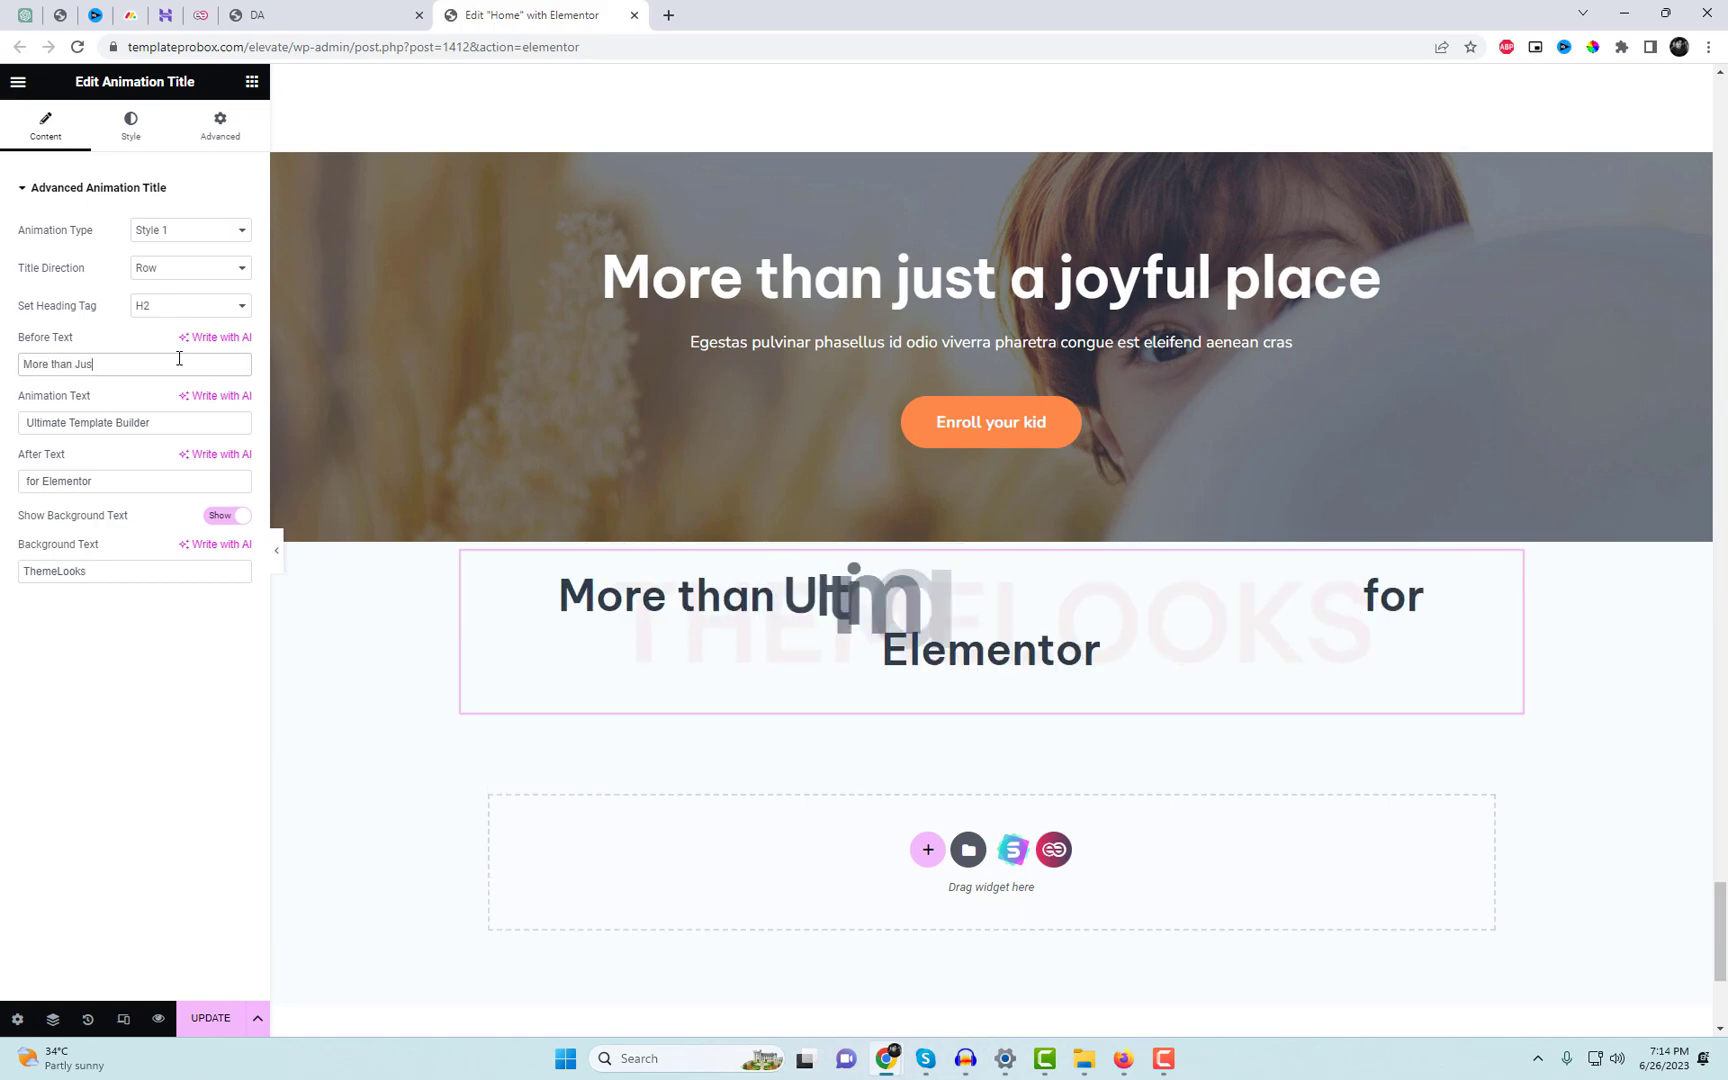
Set the Animation Title's animation text to "a joyfull" and its after text to "Place For Family".
{"action": "left_click", "coordinate": [167, 423]}
{"action": "type", "text": "a"}
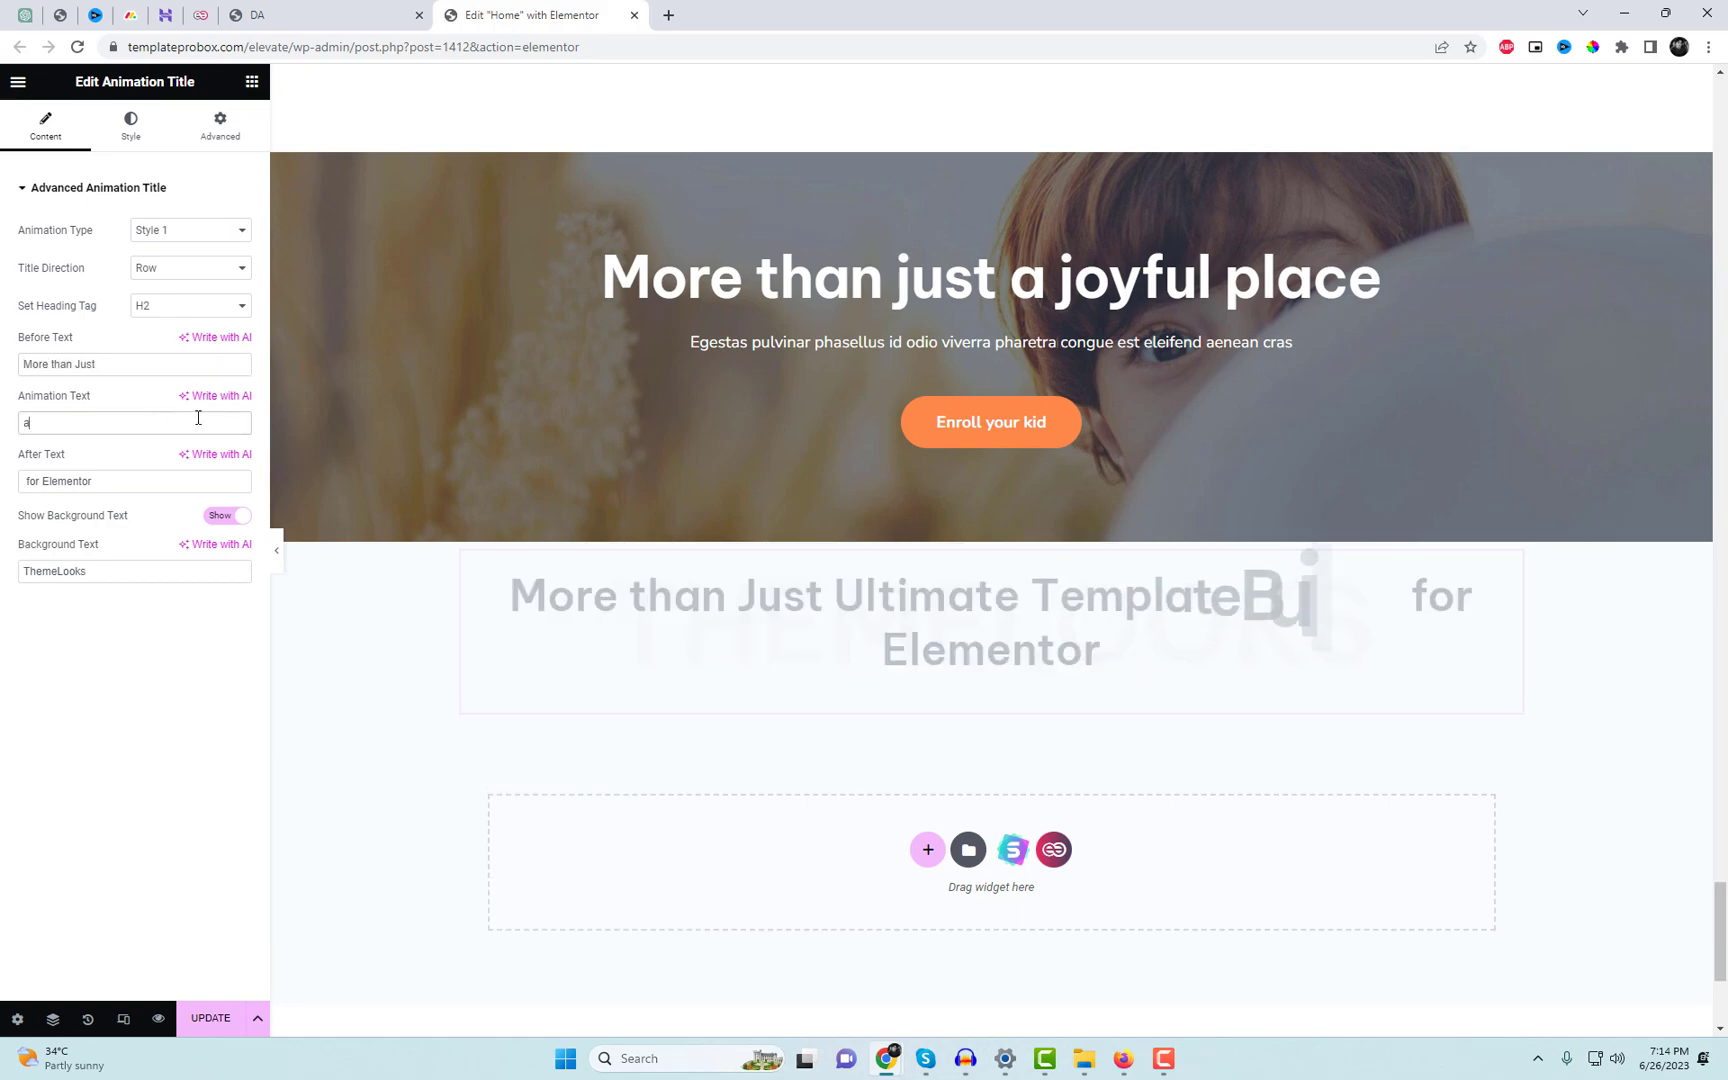
{"action": "type", "text": " joyfull"}
{"action": "left_click", "coordinate": [119, 482]}
{"action": "type", "text": "P"}
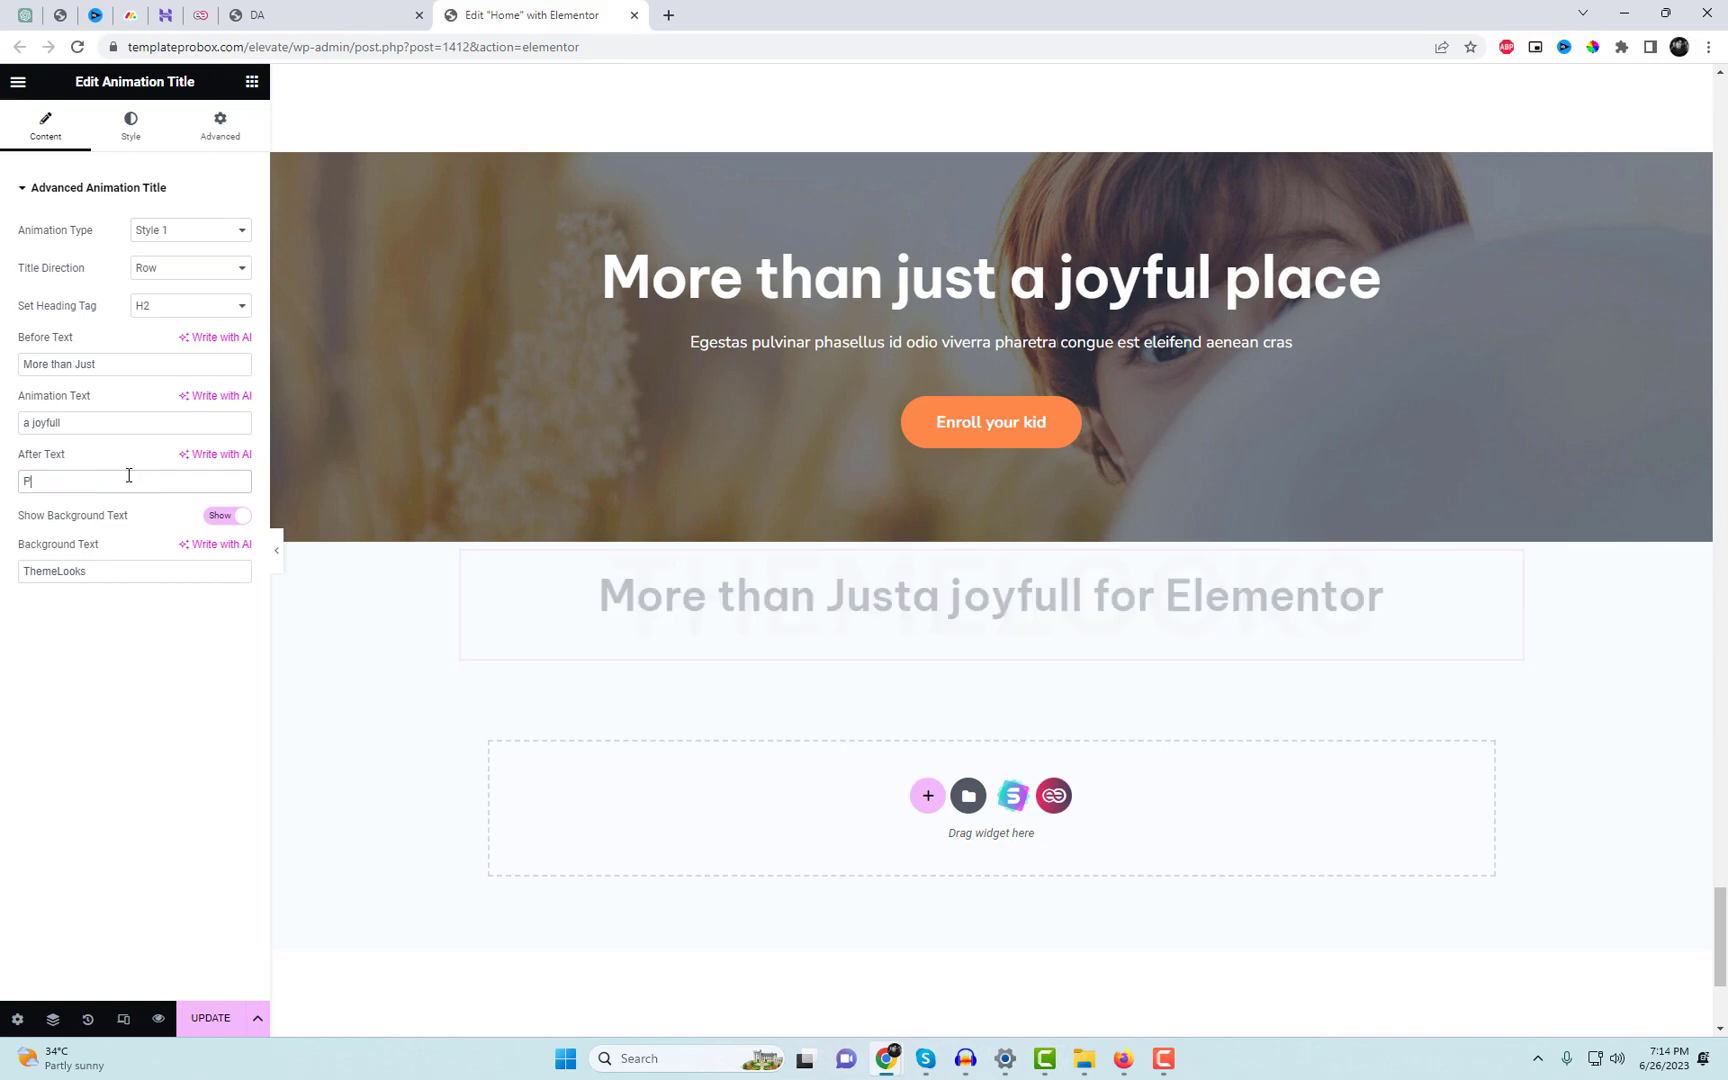
{"action": "type", "text": "lace For Family"}
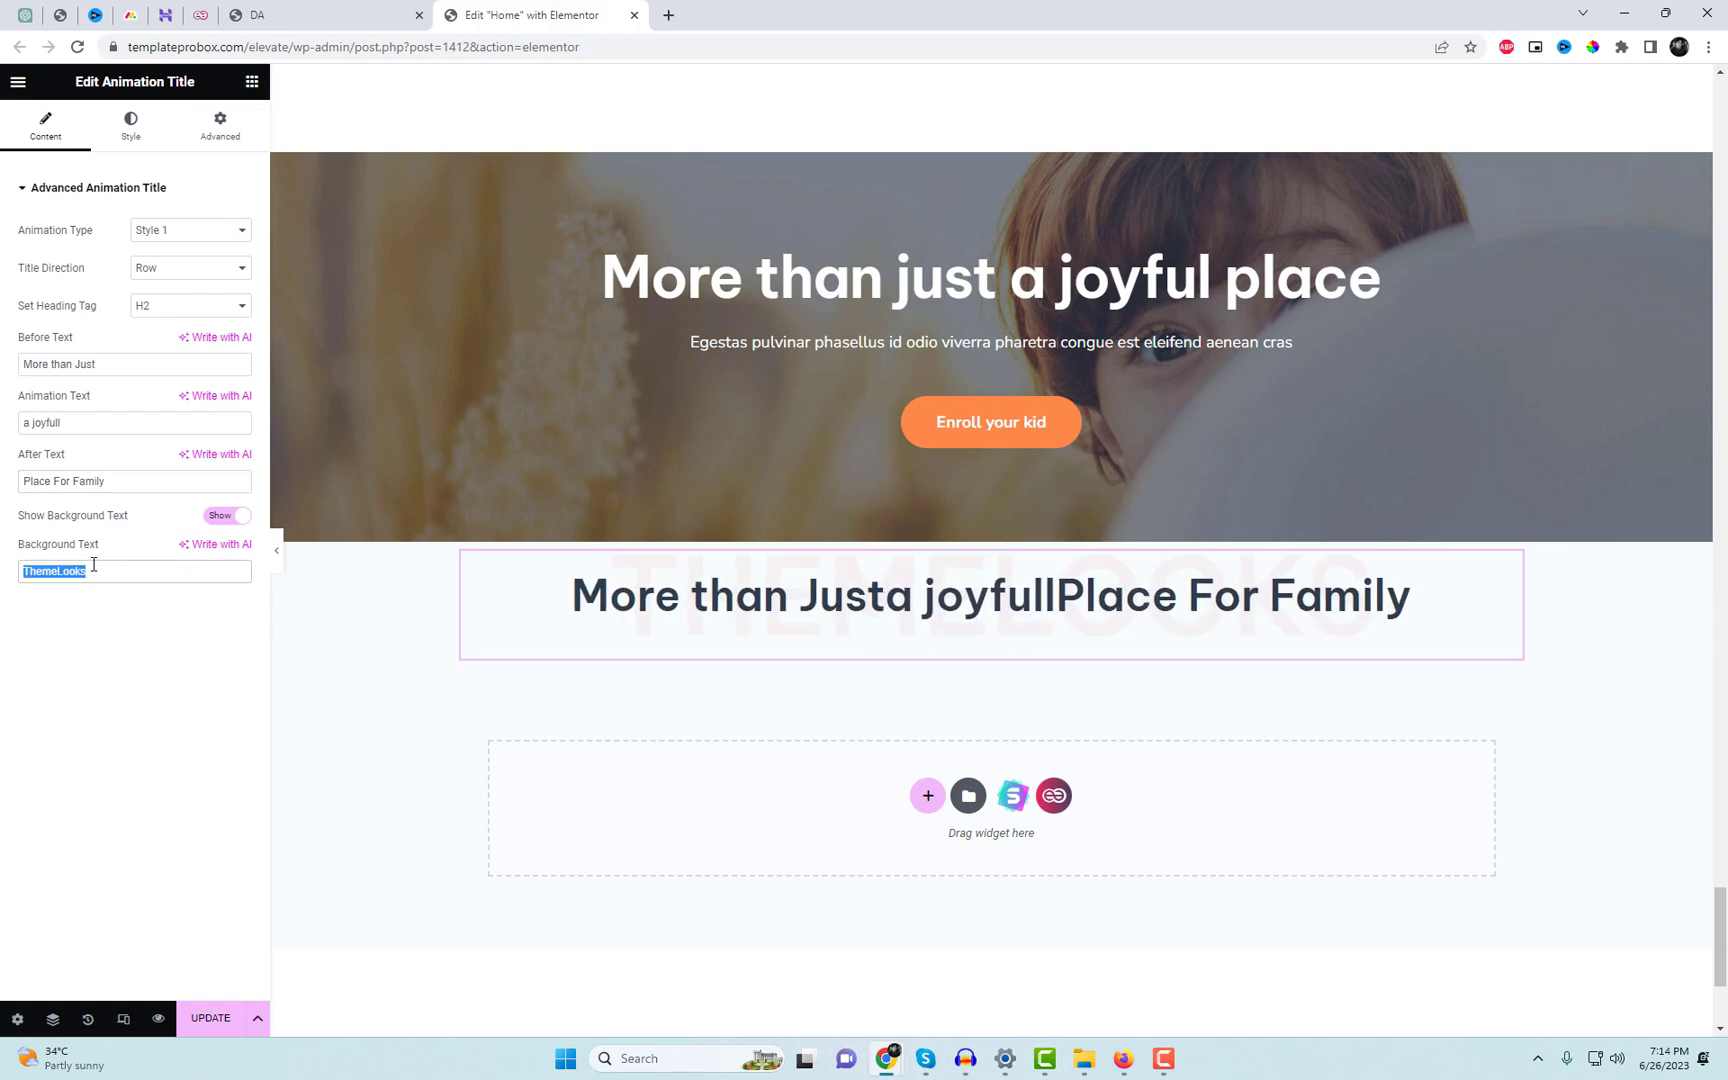
Change the background text to "Visit Now" and insert a space before "Place For Family" in the after text.
{"action": "key", "text": "BackSpace"}
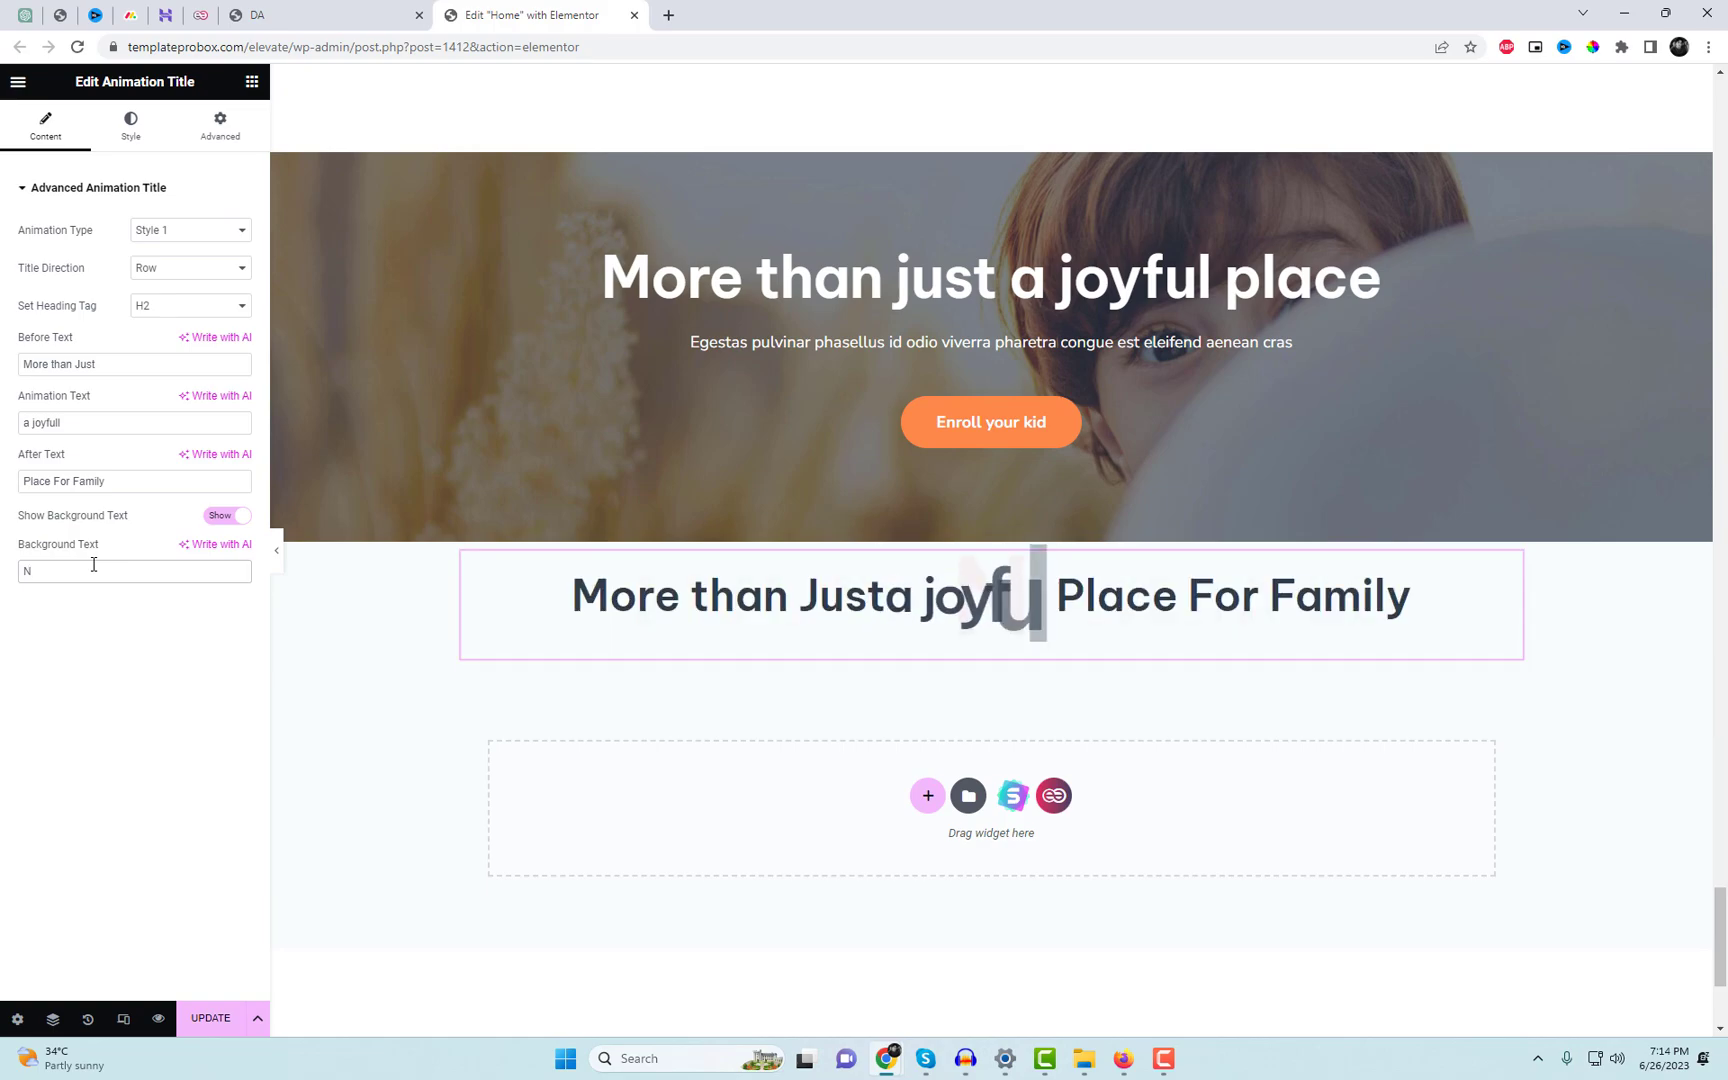
{"action": "type", "text": "Visit Now"}
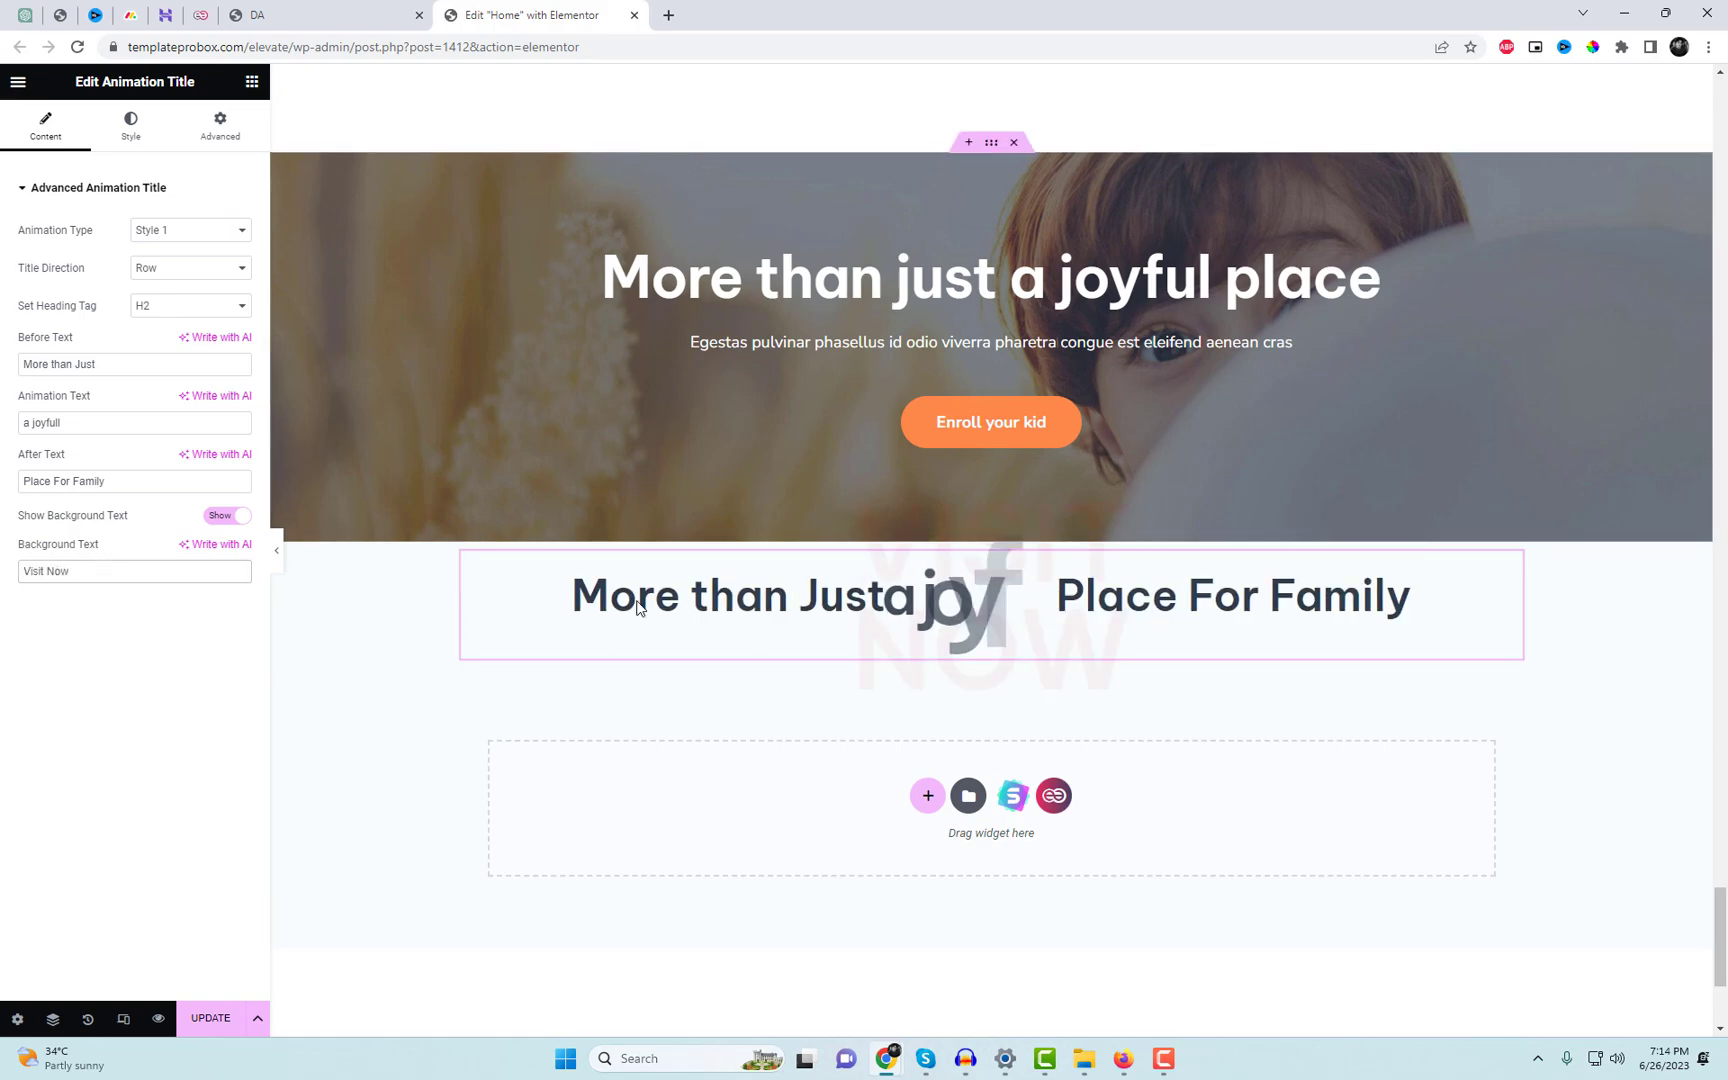
{"action": "scroll", "coordinate": [1456, 750], "scroll_direction": "down", "scroll_amount": 1}
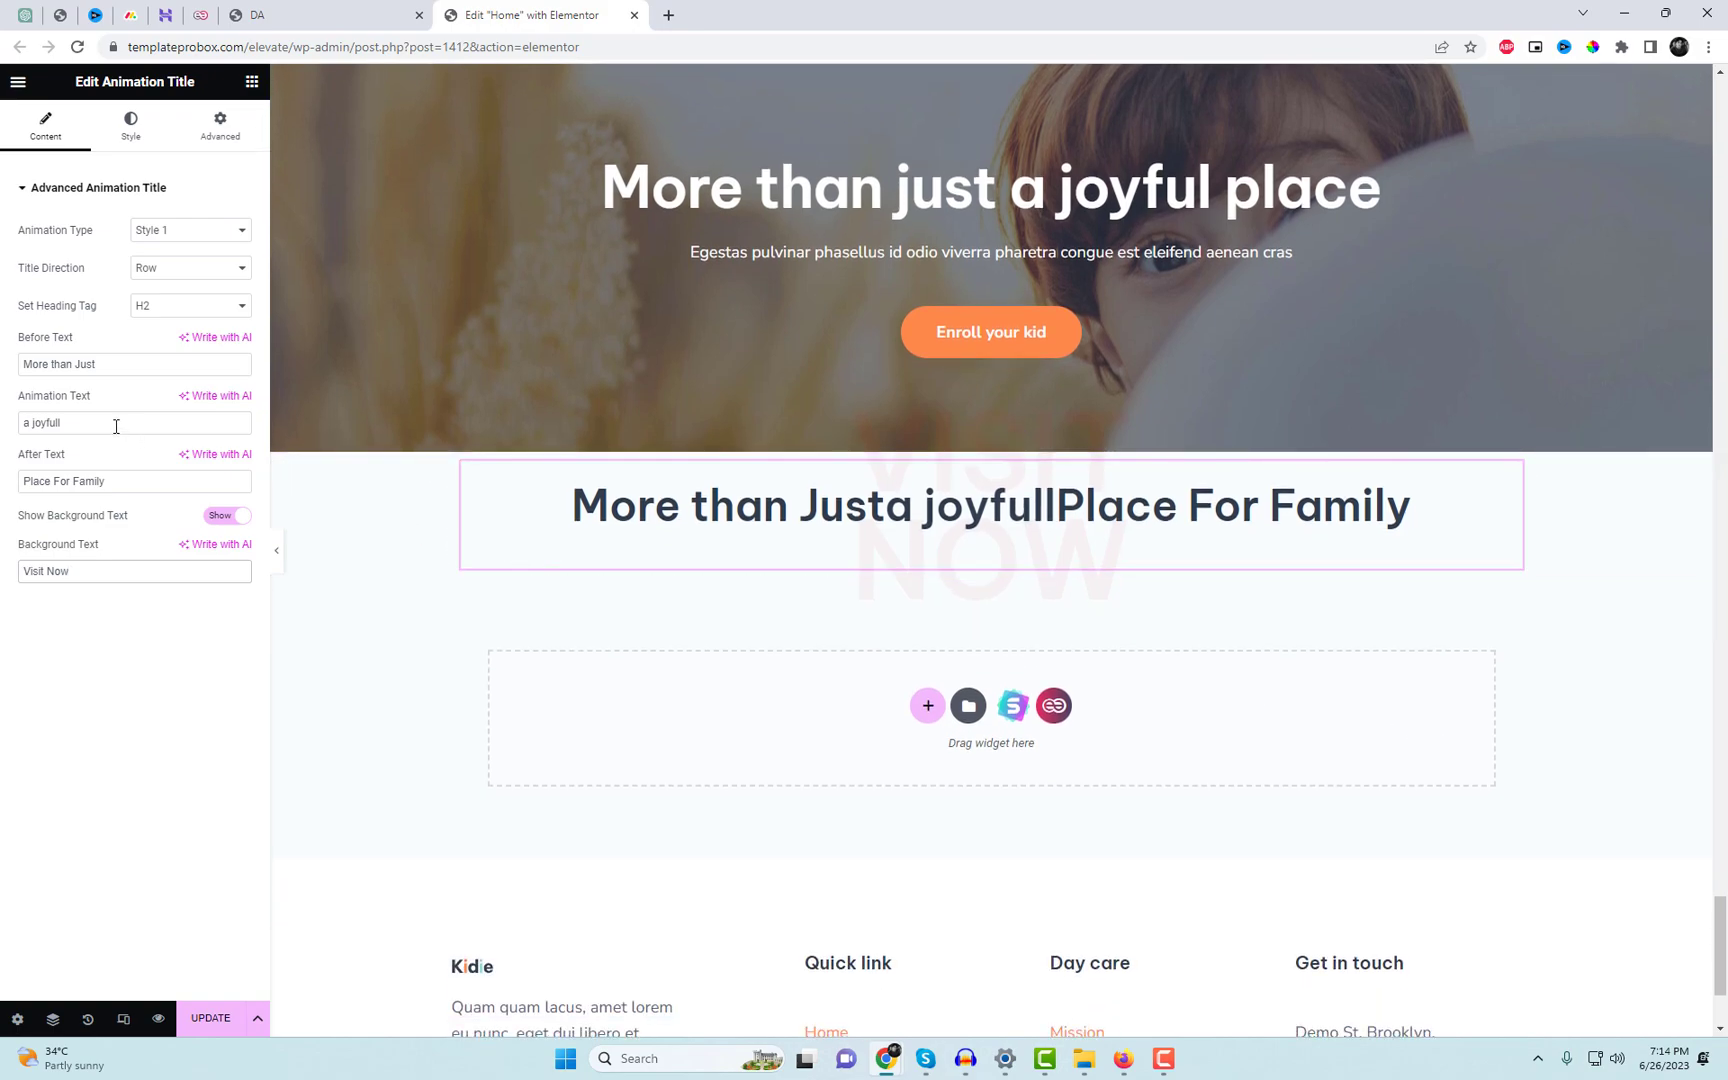
{"action": "left_click", "coordinate": [23, 481]}
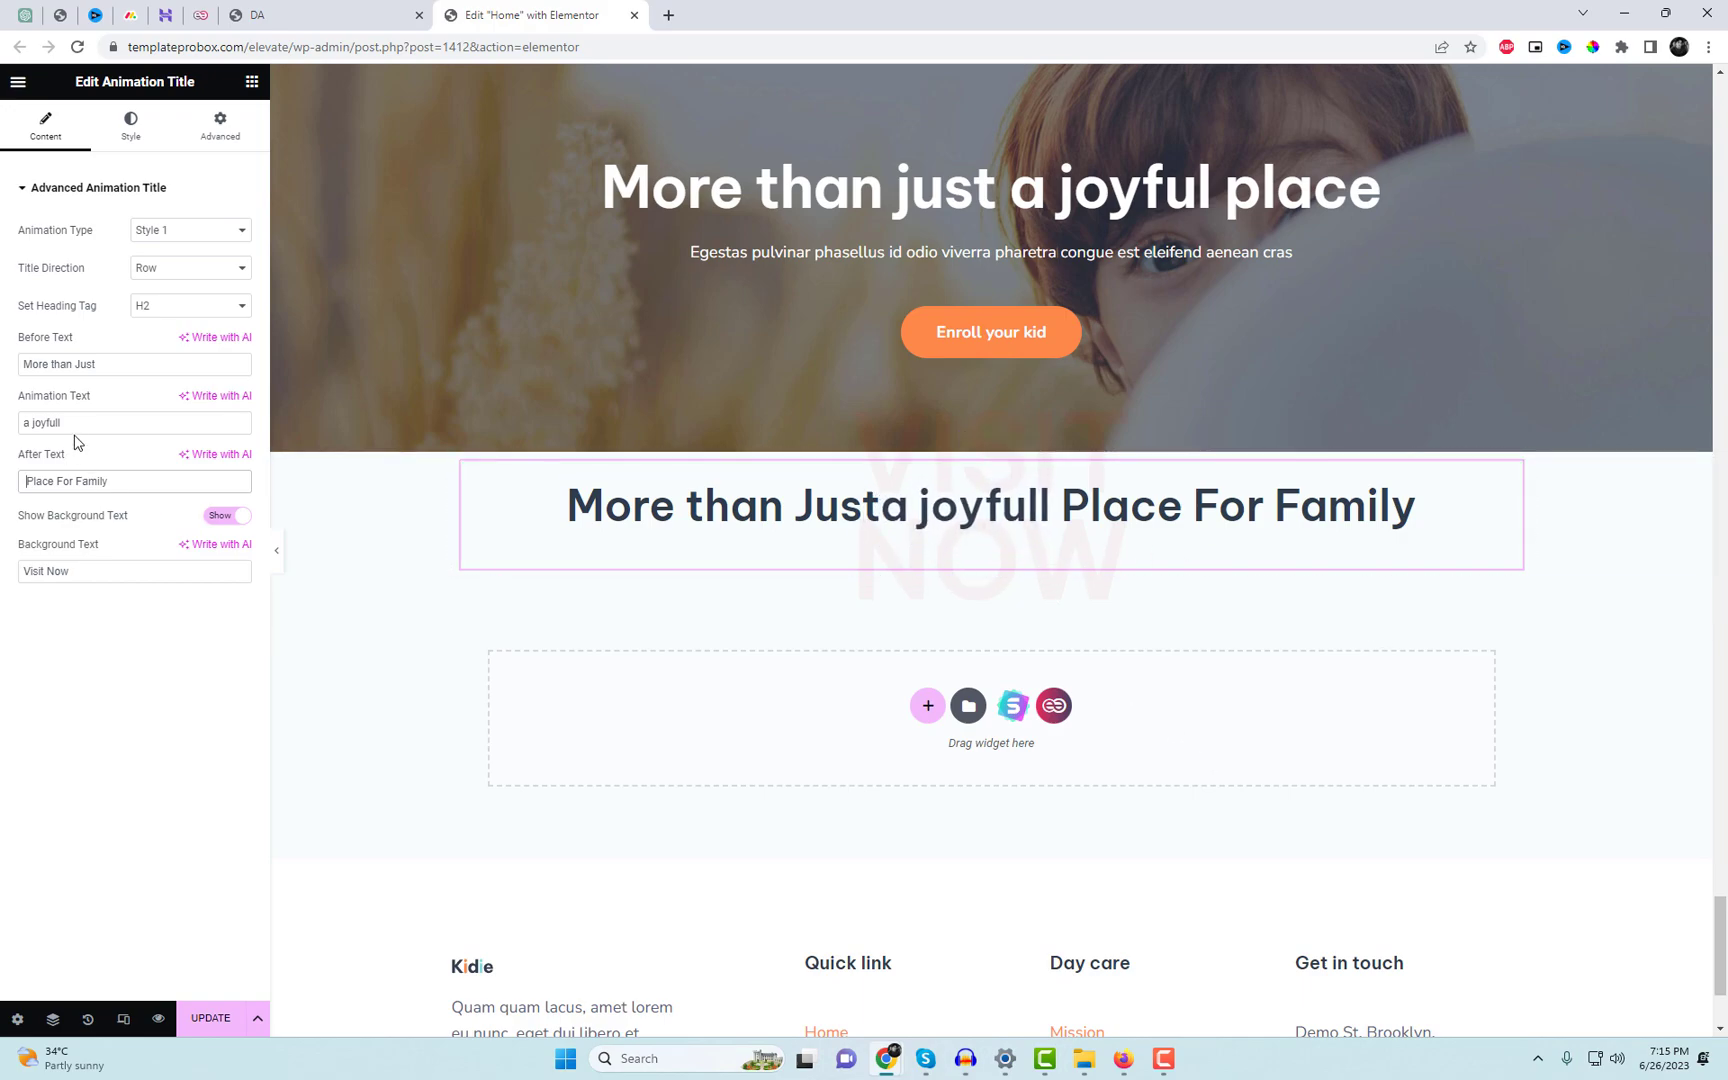
Enlarge the font size in the Typography settings of the Animation Title's text style.
{"action": "left_click", "coordinate": [133, 145]}
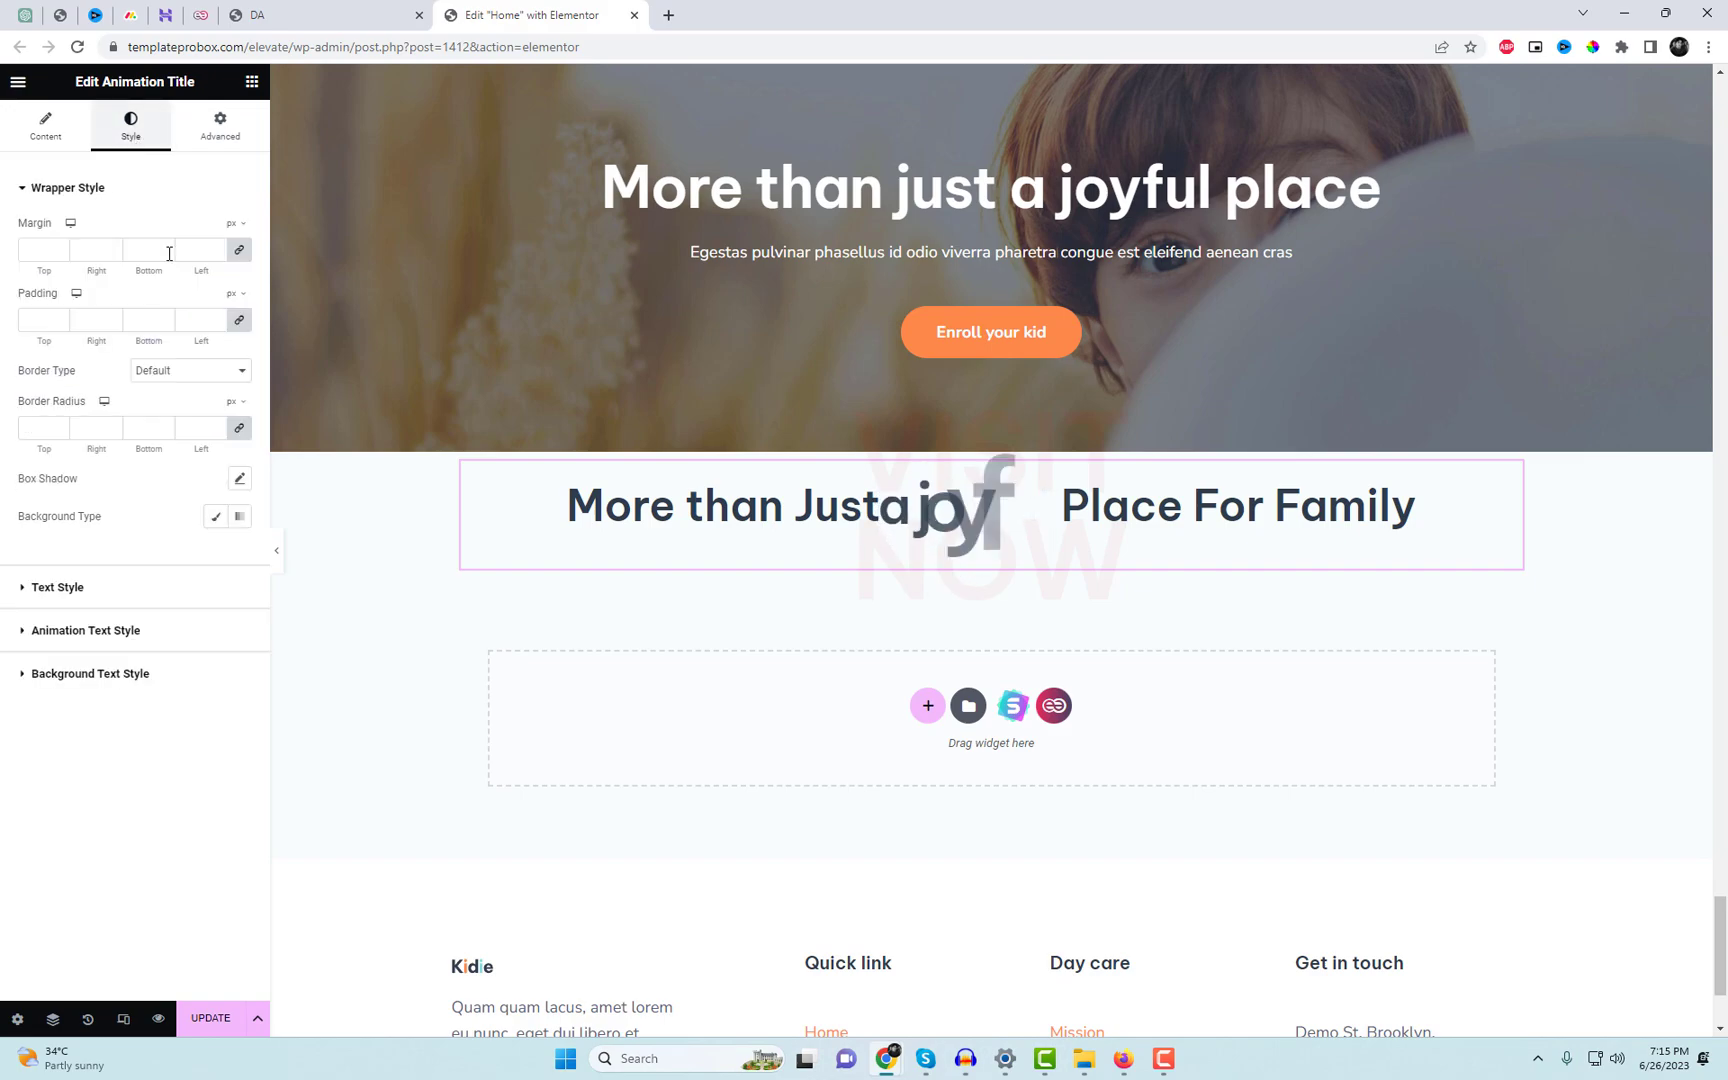
{"action": "left_click", "coordinate": [196, 596]}
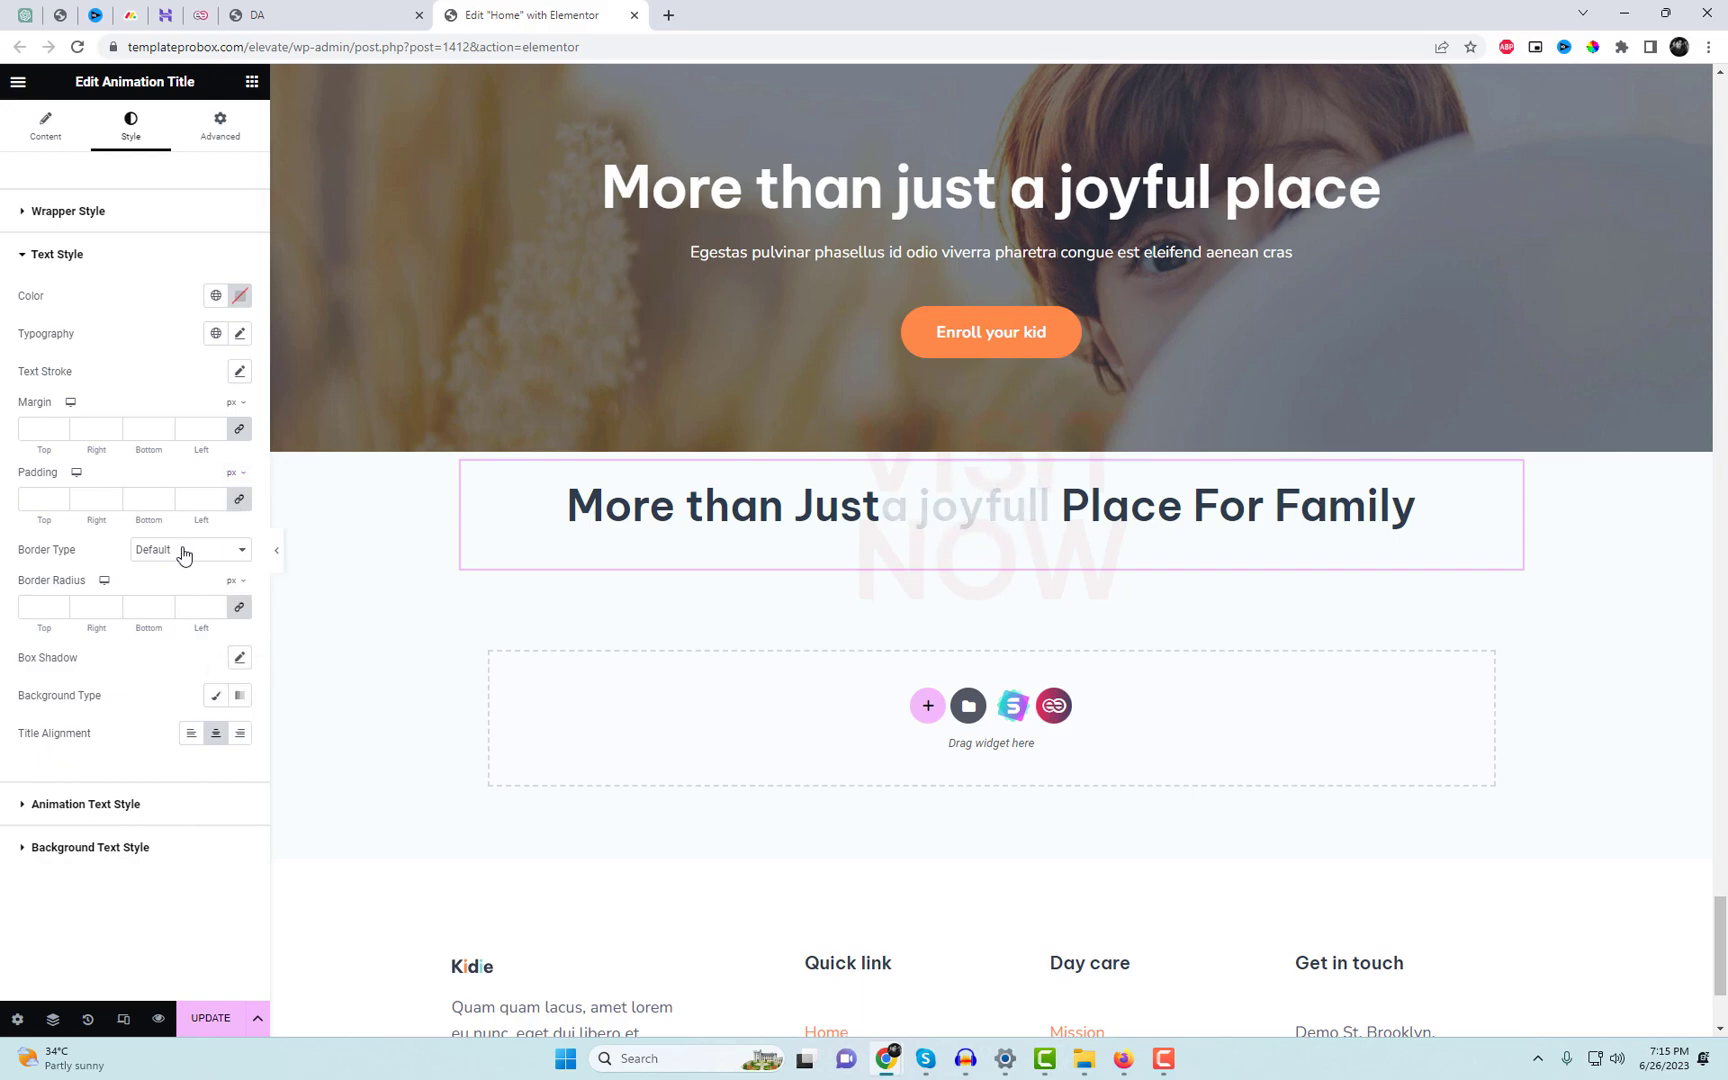
{"action": "left_click", "coordinate": [240, 334]}
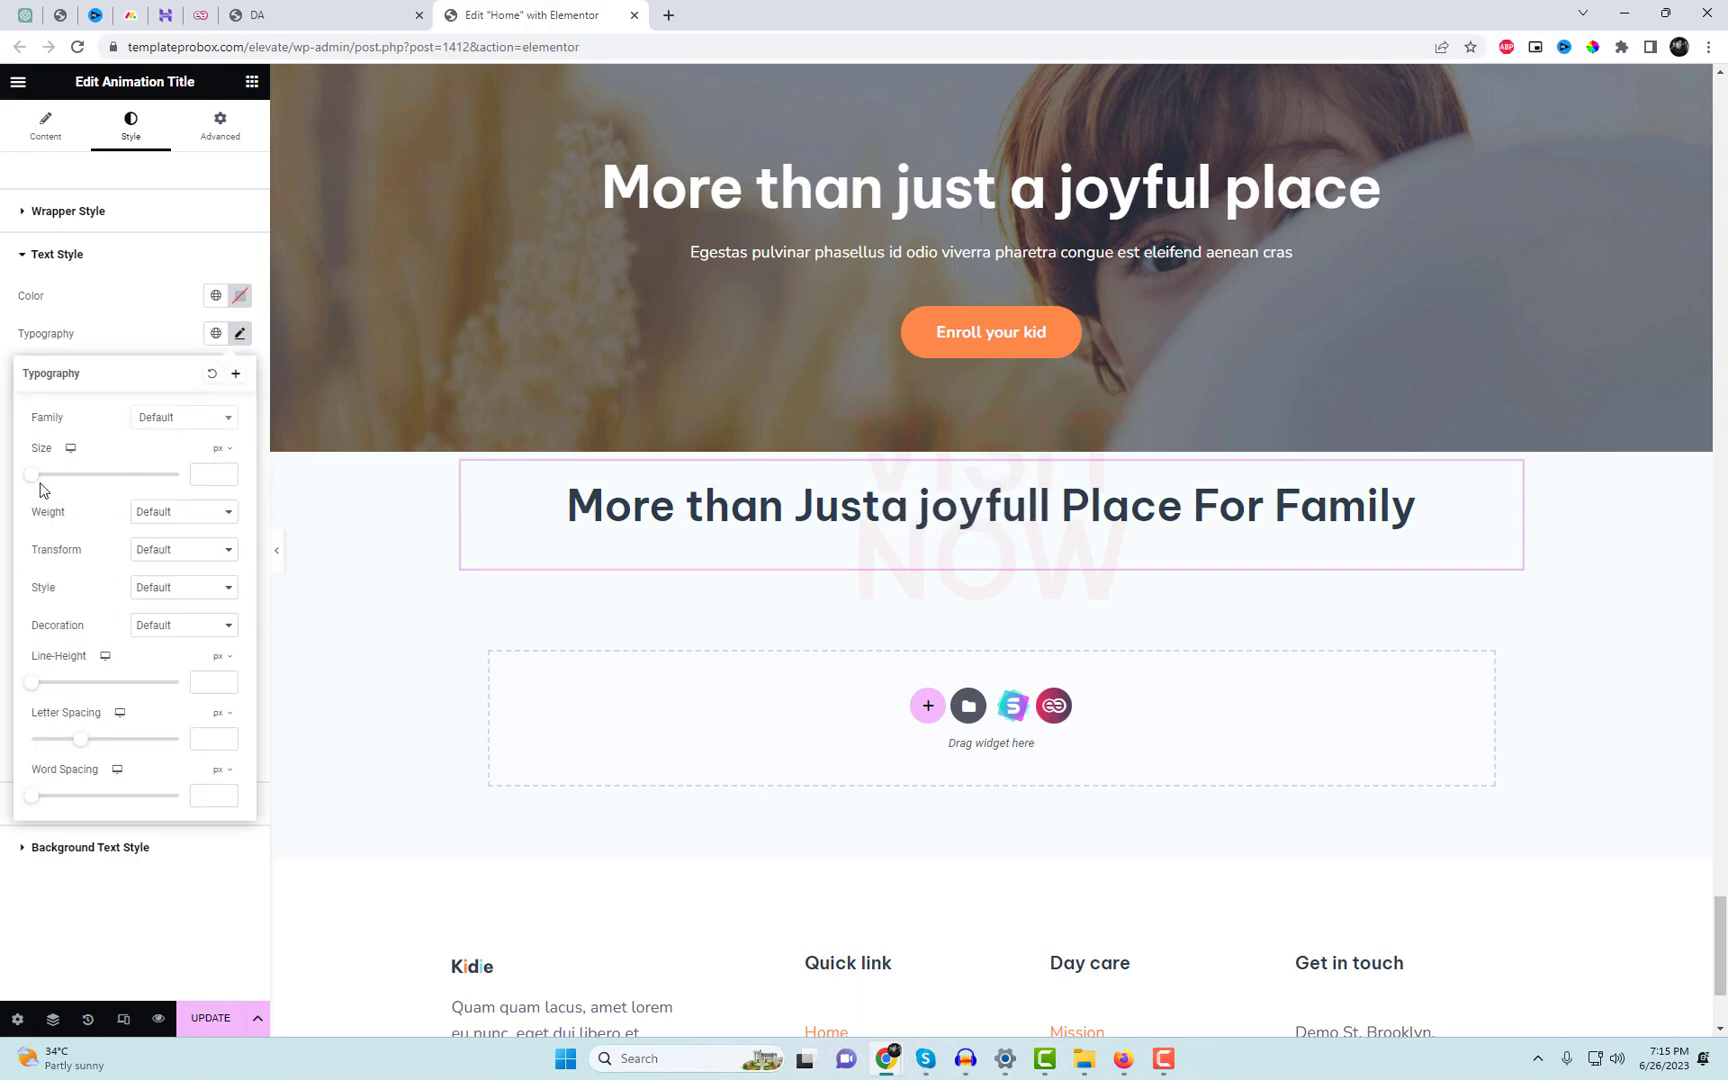
{"action": "left_click_drag", "start_coordinate": [36, 482], "coordinate": [89, 484]}
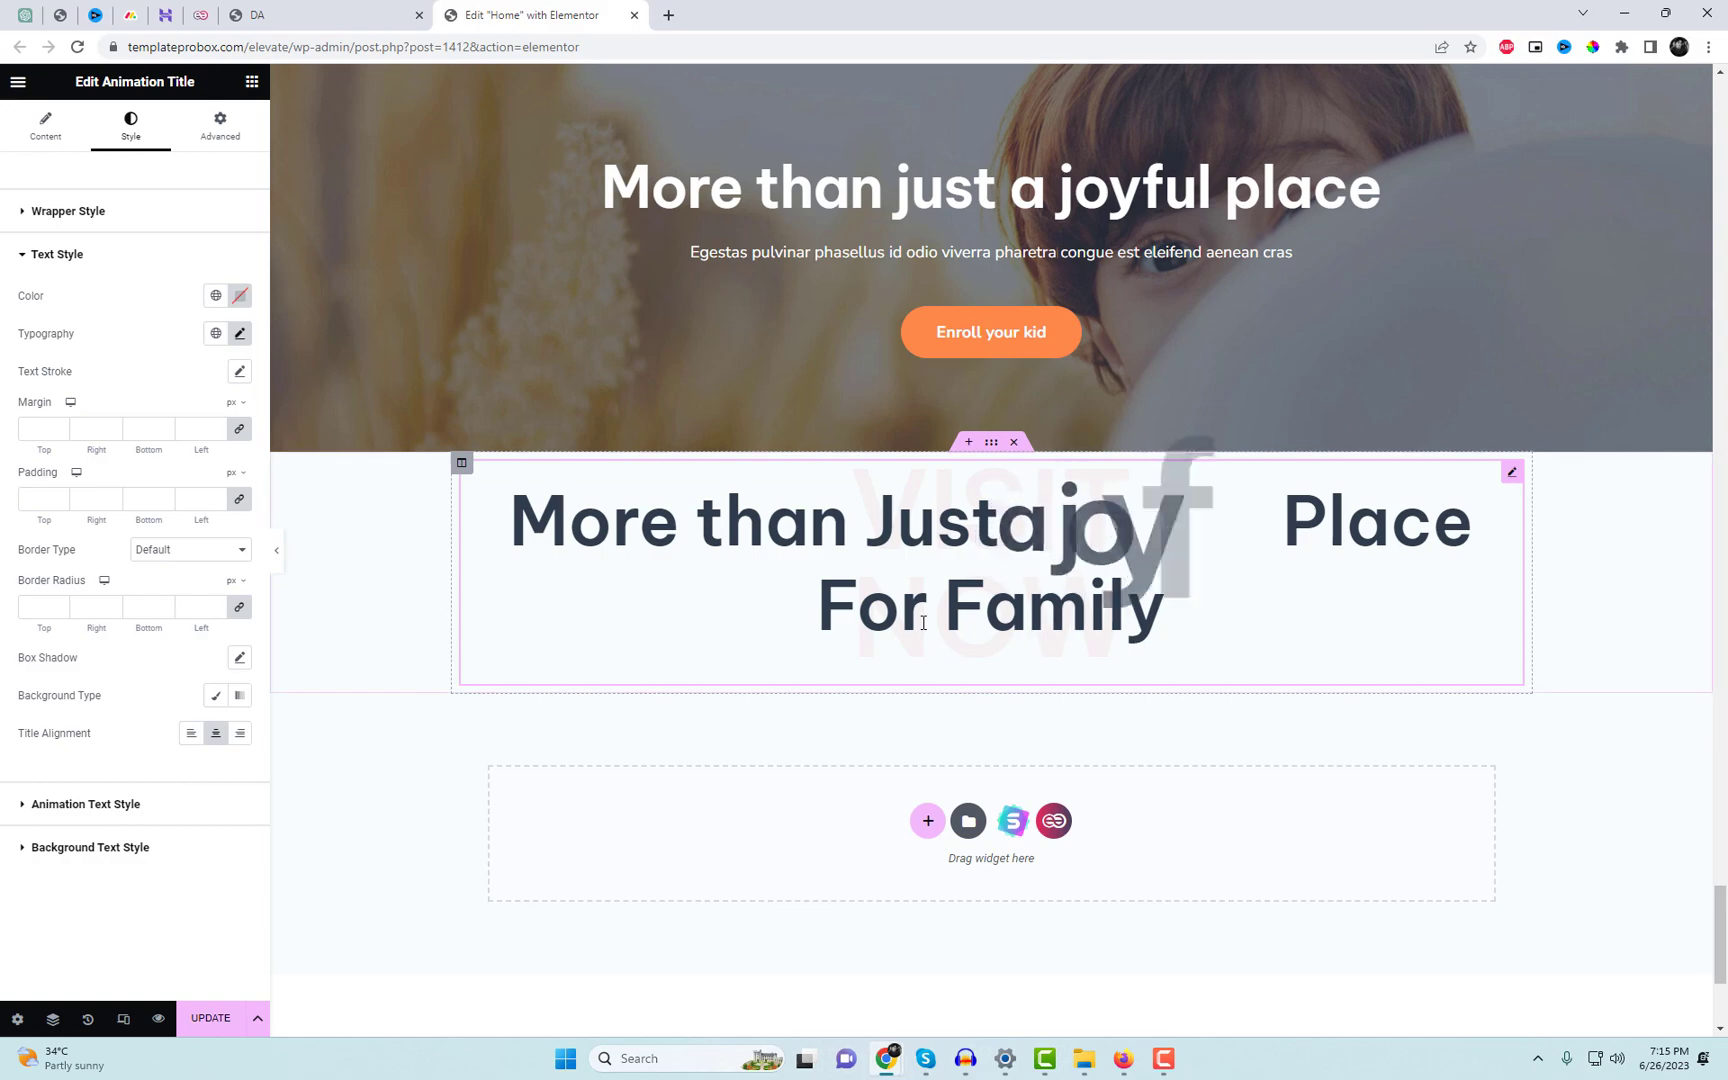
Update the page and check the Animation Title on the refreshed live Home page before returning to the Elementor editor.
{"action": "left_click", "coordinate": [200, 1020]}
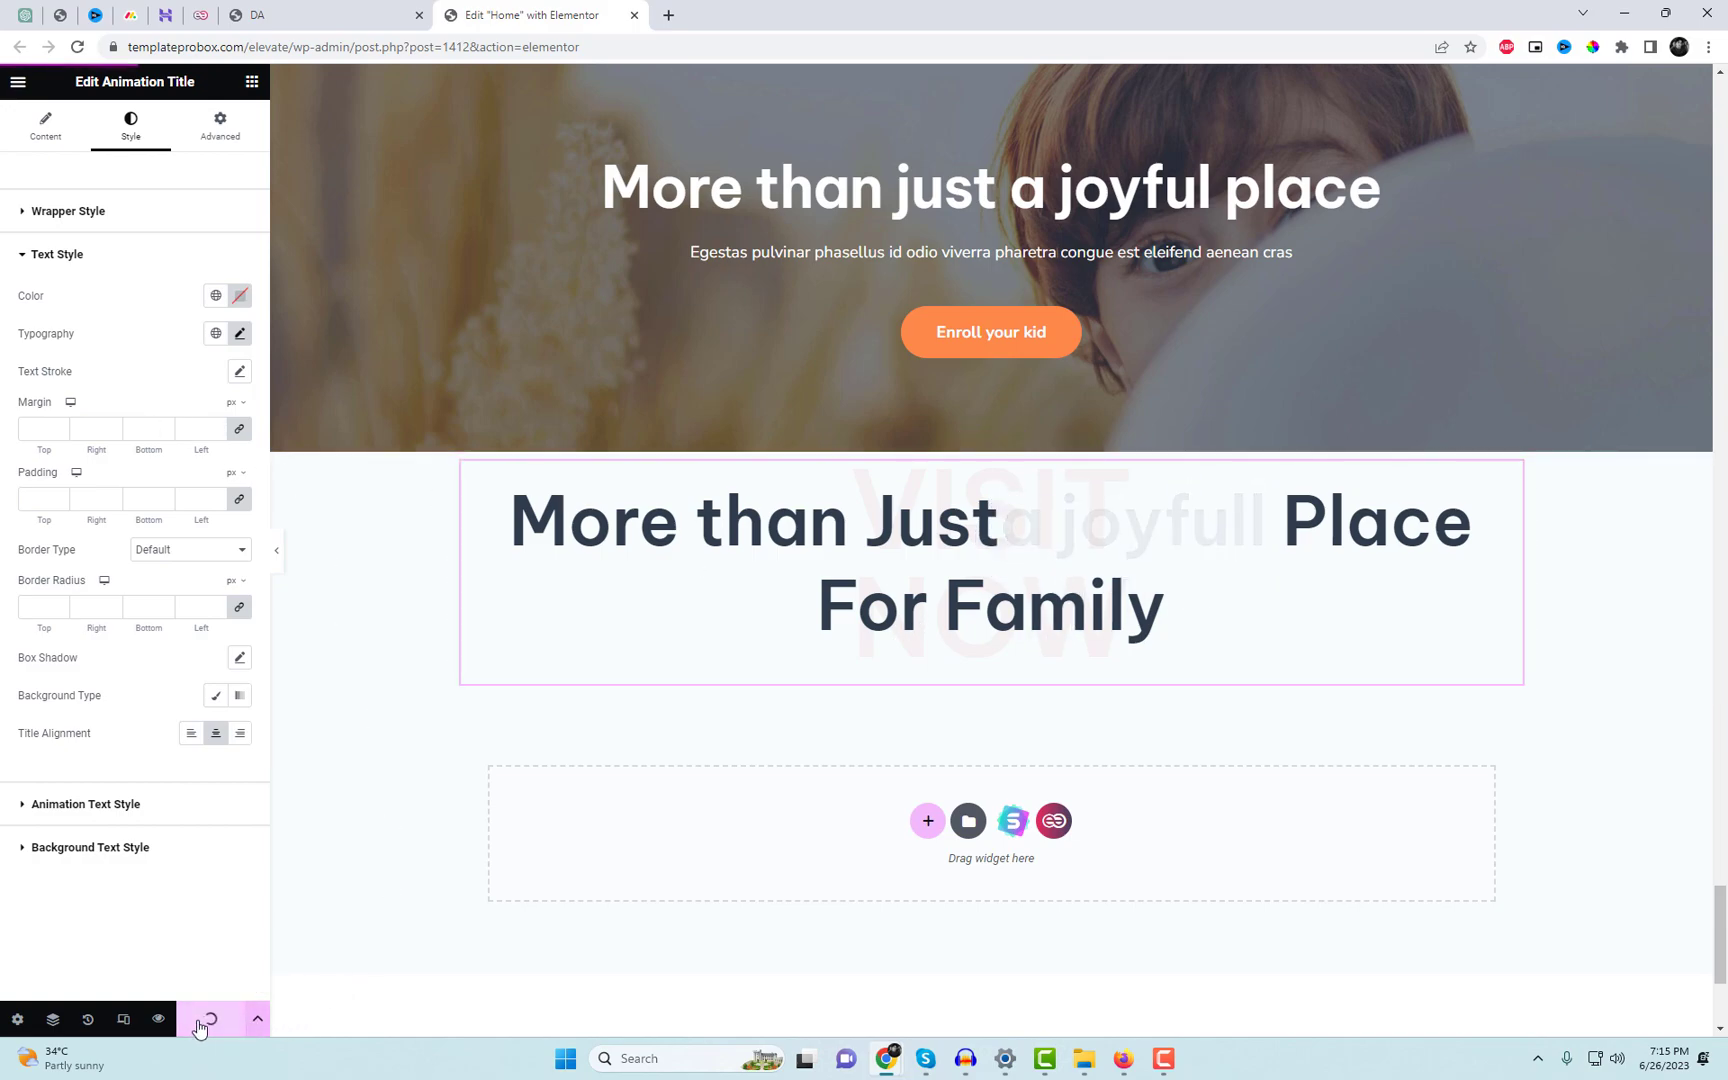
{"action": "left_click", "coordinate": [383, 10]}
{"action": "right_click", "coordinate": [613, 150]}
{"action": "left_click", "coordinate": [672, 200]}
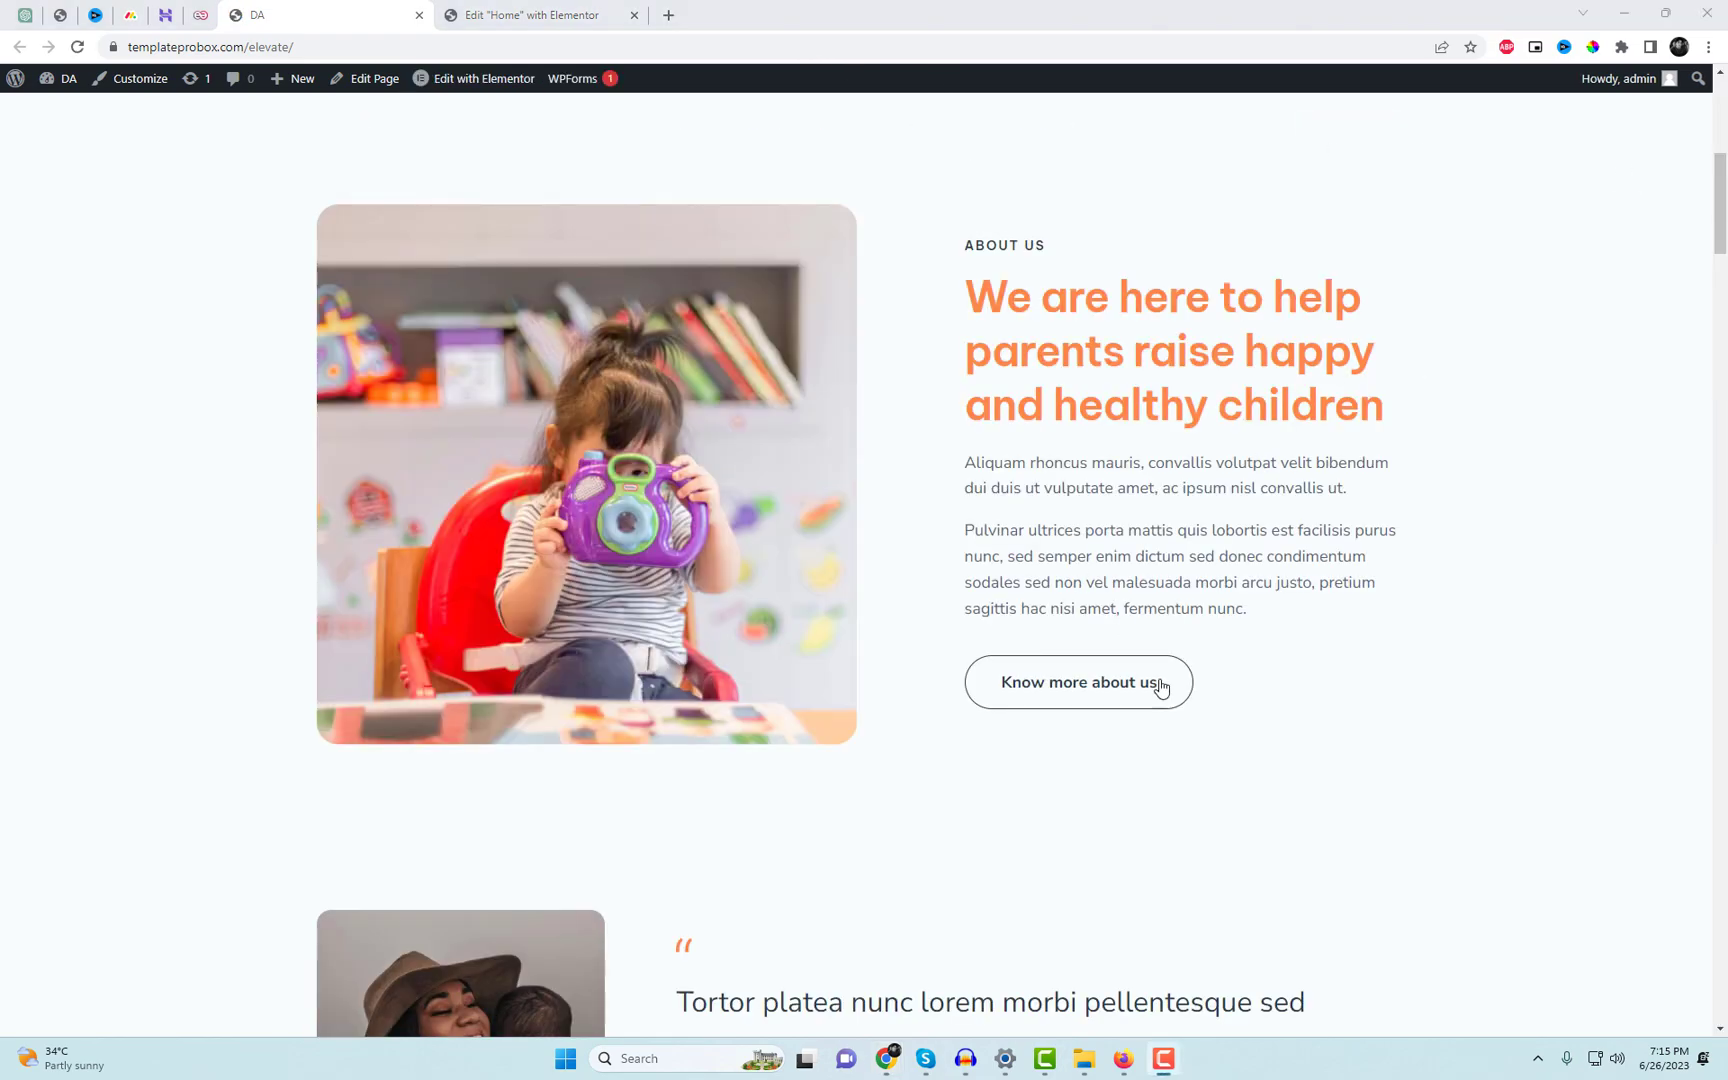
{"action": "scroll", "coordinate": [1126, 626], "scroll_direction": "down", "scroll_amount": 20}
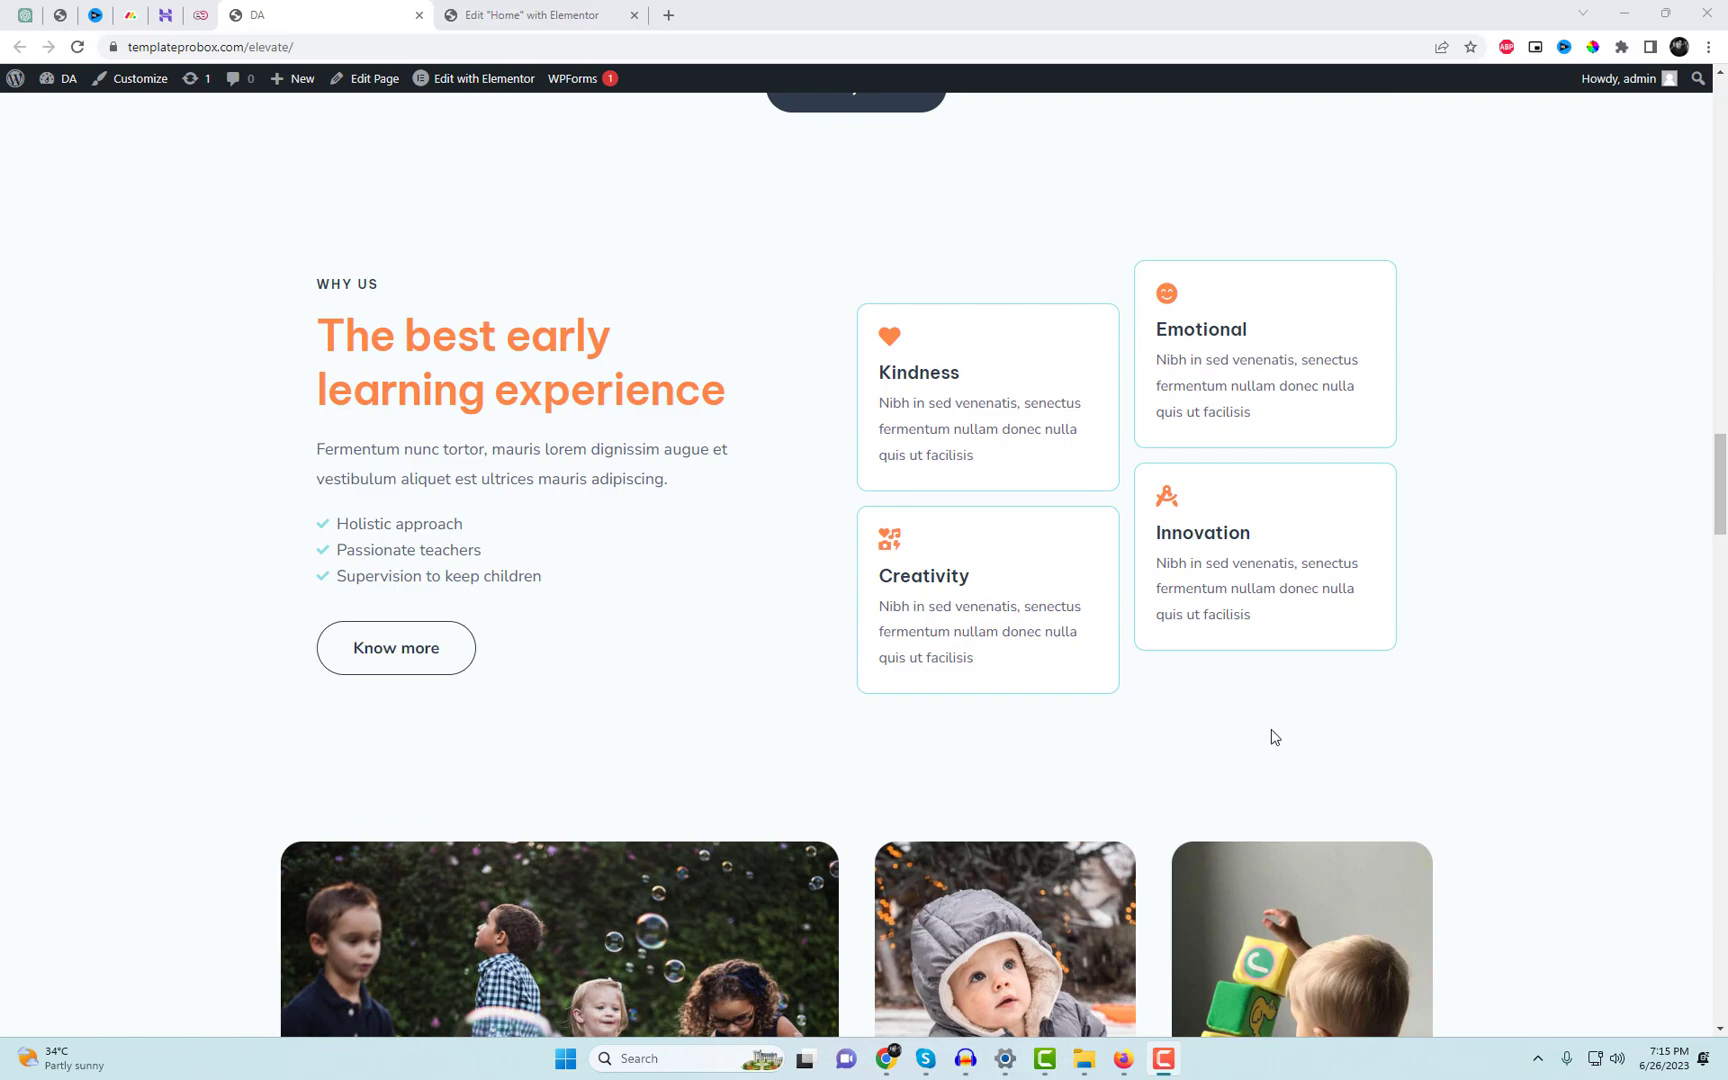
{"action": "scroll", "coordinate": [1274, 737], "scroll_direction": "down", "scroll_amount": 20}
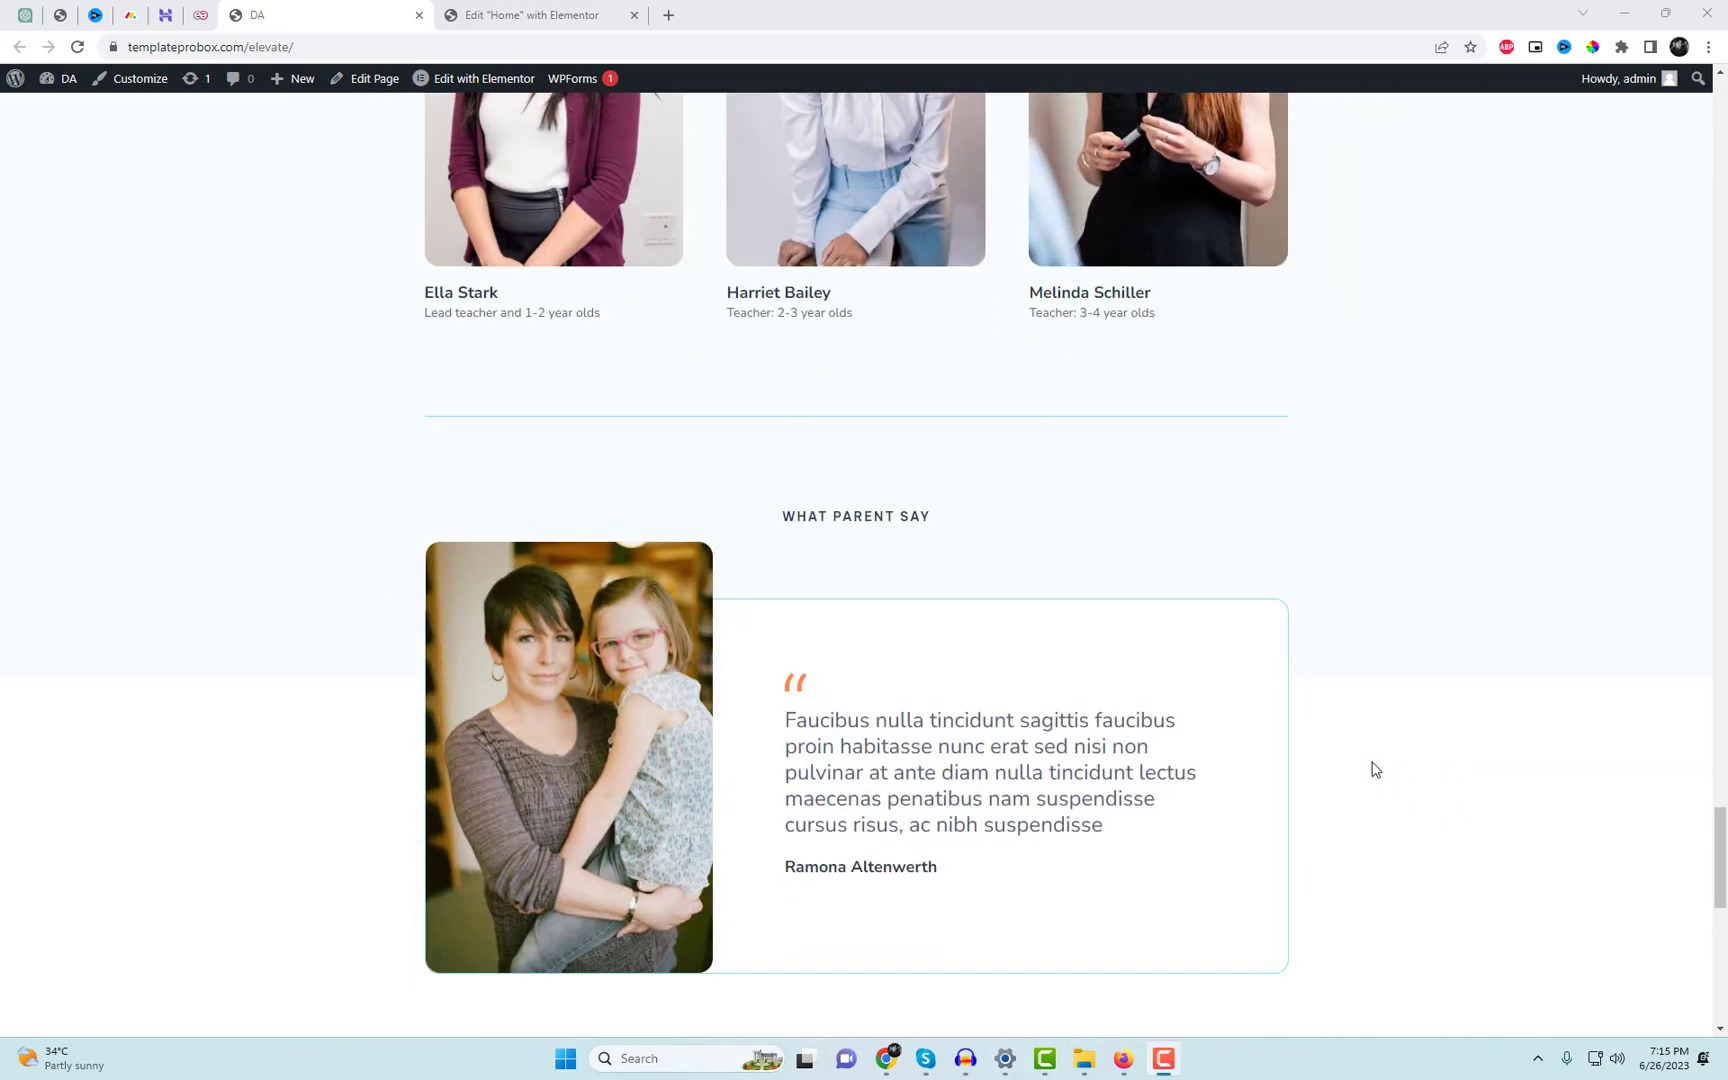
{"action": "scroll", "coordinate": [1374, 768], "scroll_direction": "down", "scroll_amount": 10}
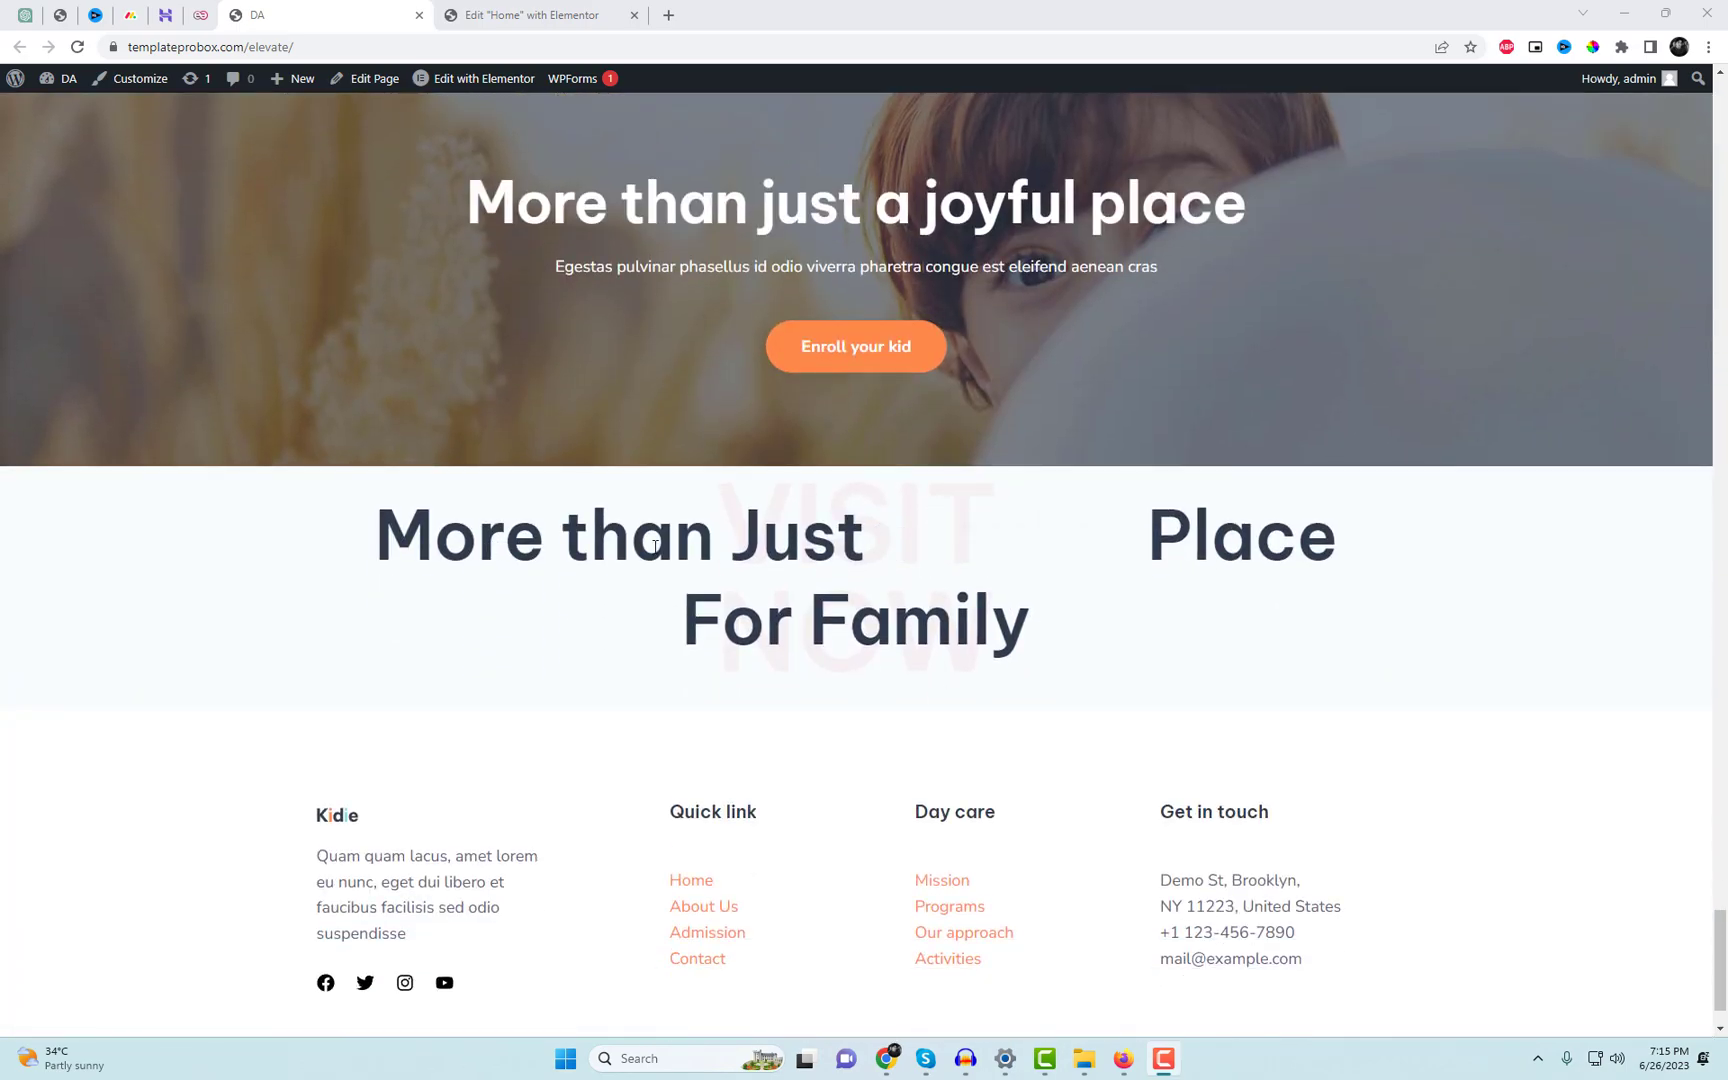
{"action": "left_click", "coordinate": [530, 15]}
Try animation types Style 8, Style 7 and Style 6 on the Animation Title in turn.
{"action": "left_click", "coordinate": [163, 219]}
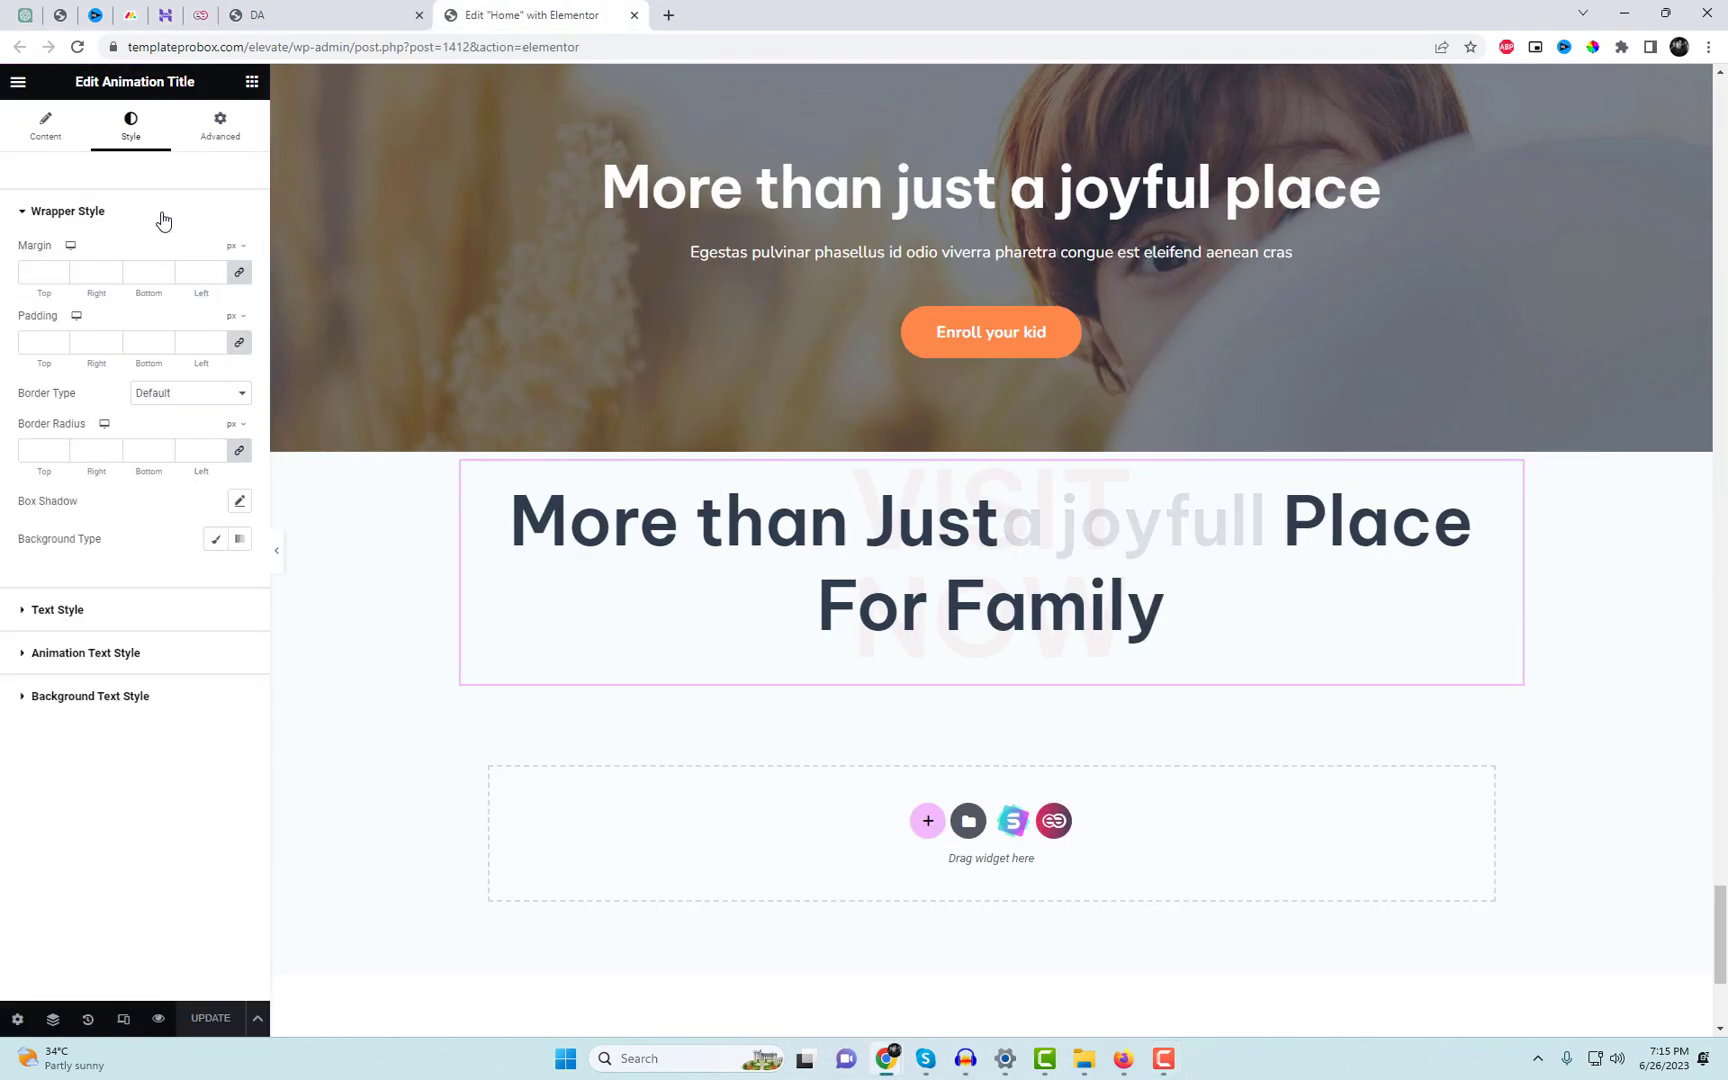
{"action": "left_click", "coordinate": [42, 148]}
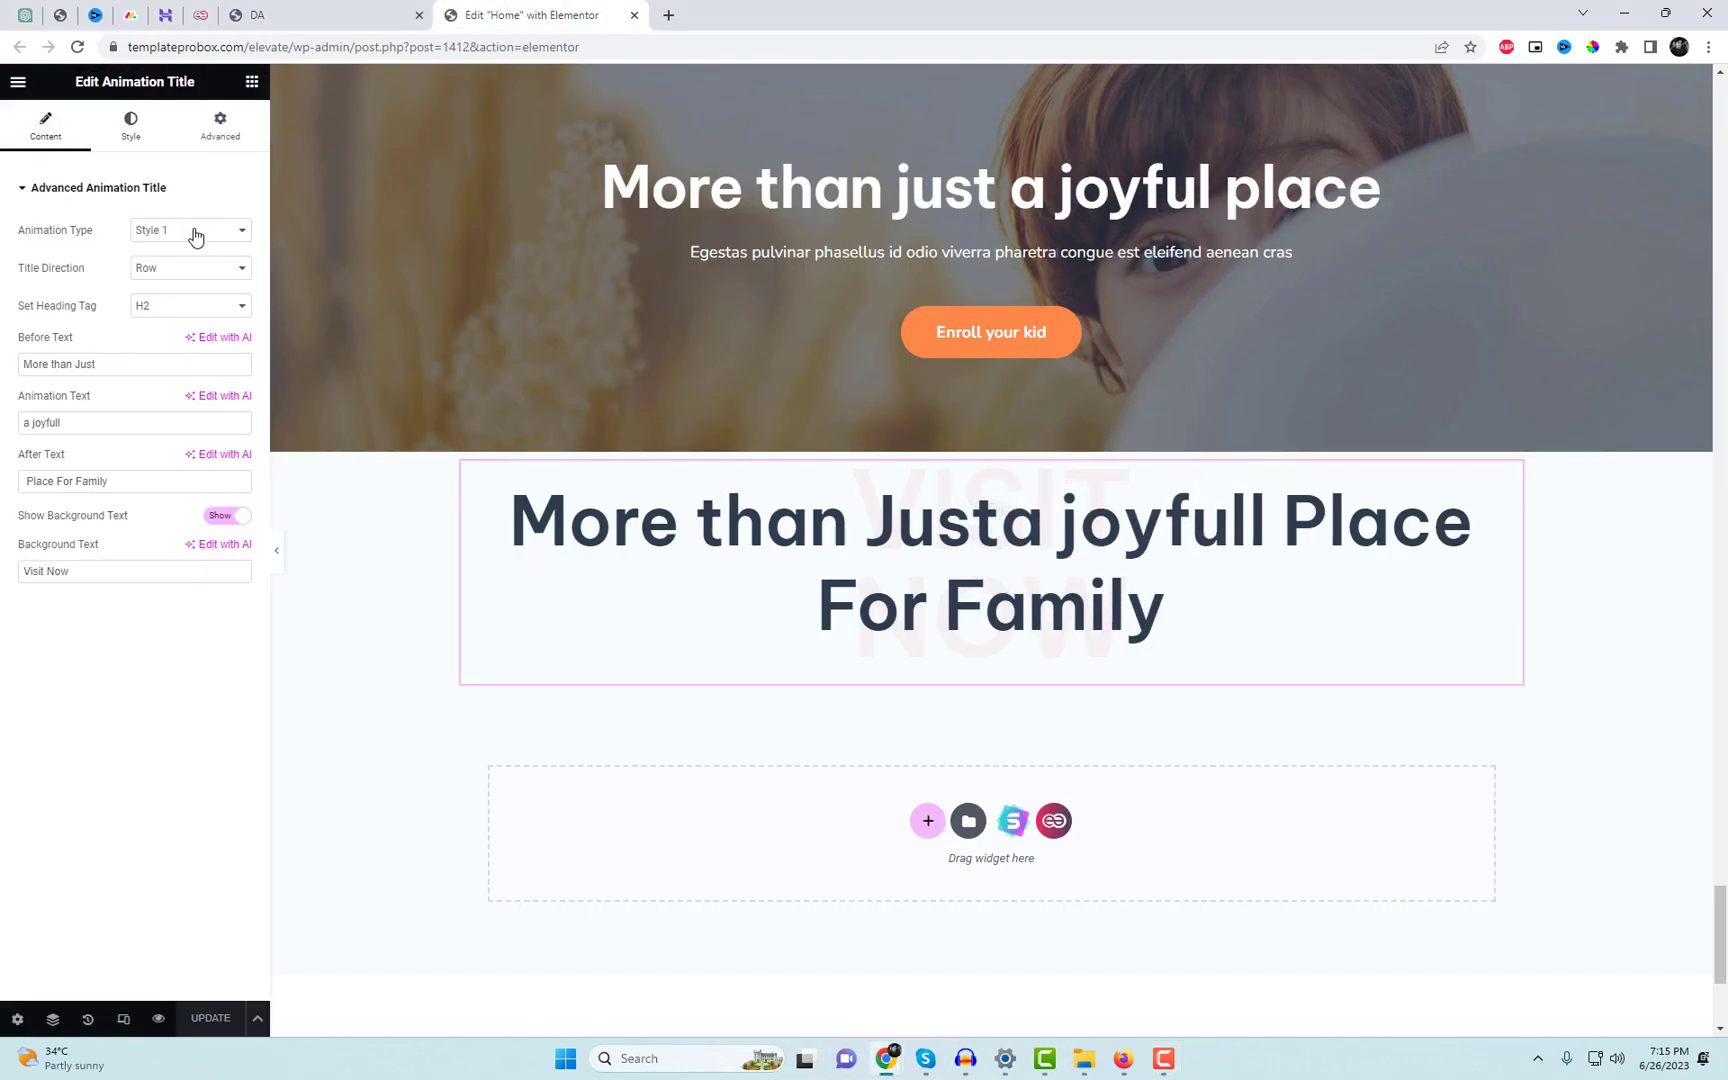
{"action": "left_click", "coordinate": [195, 235]}
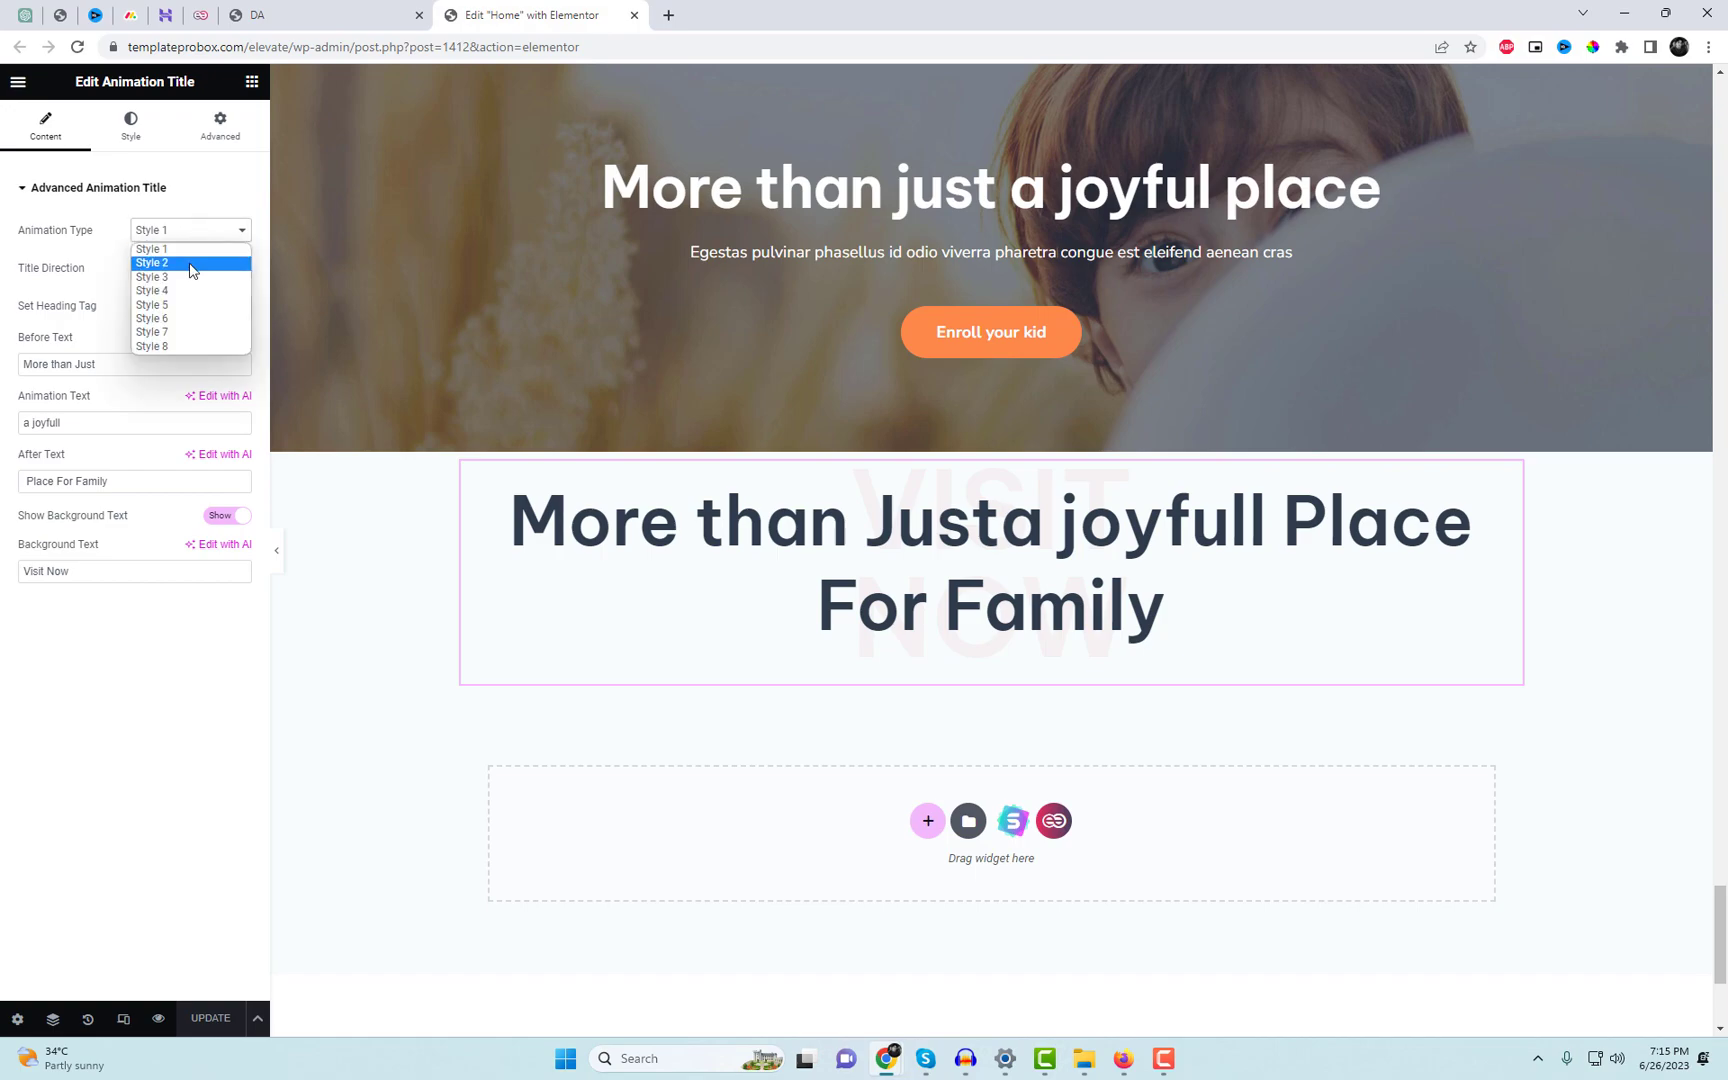
{"action": "left_click", "coordinate": [168, 347]}
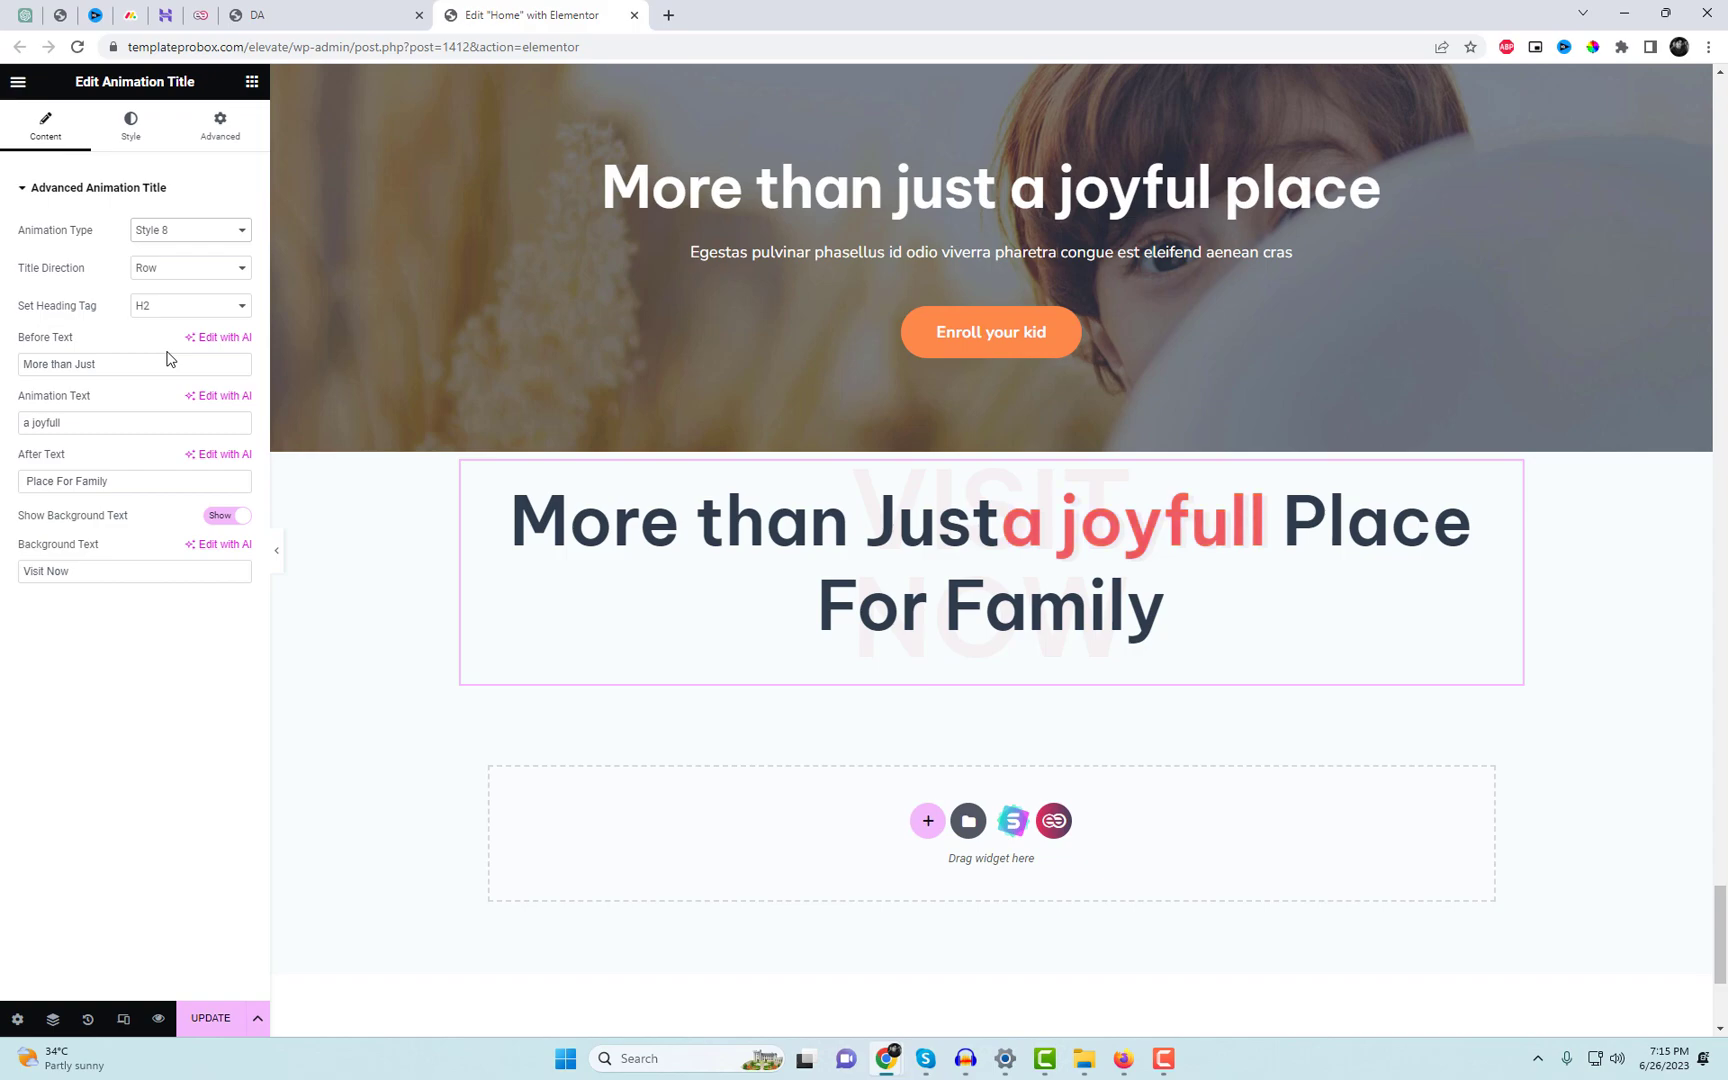
{"action": "left_click", "coordinate": [167, 279]}
{"action": "left_click", "coordinate": [166, 283]}
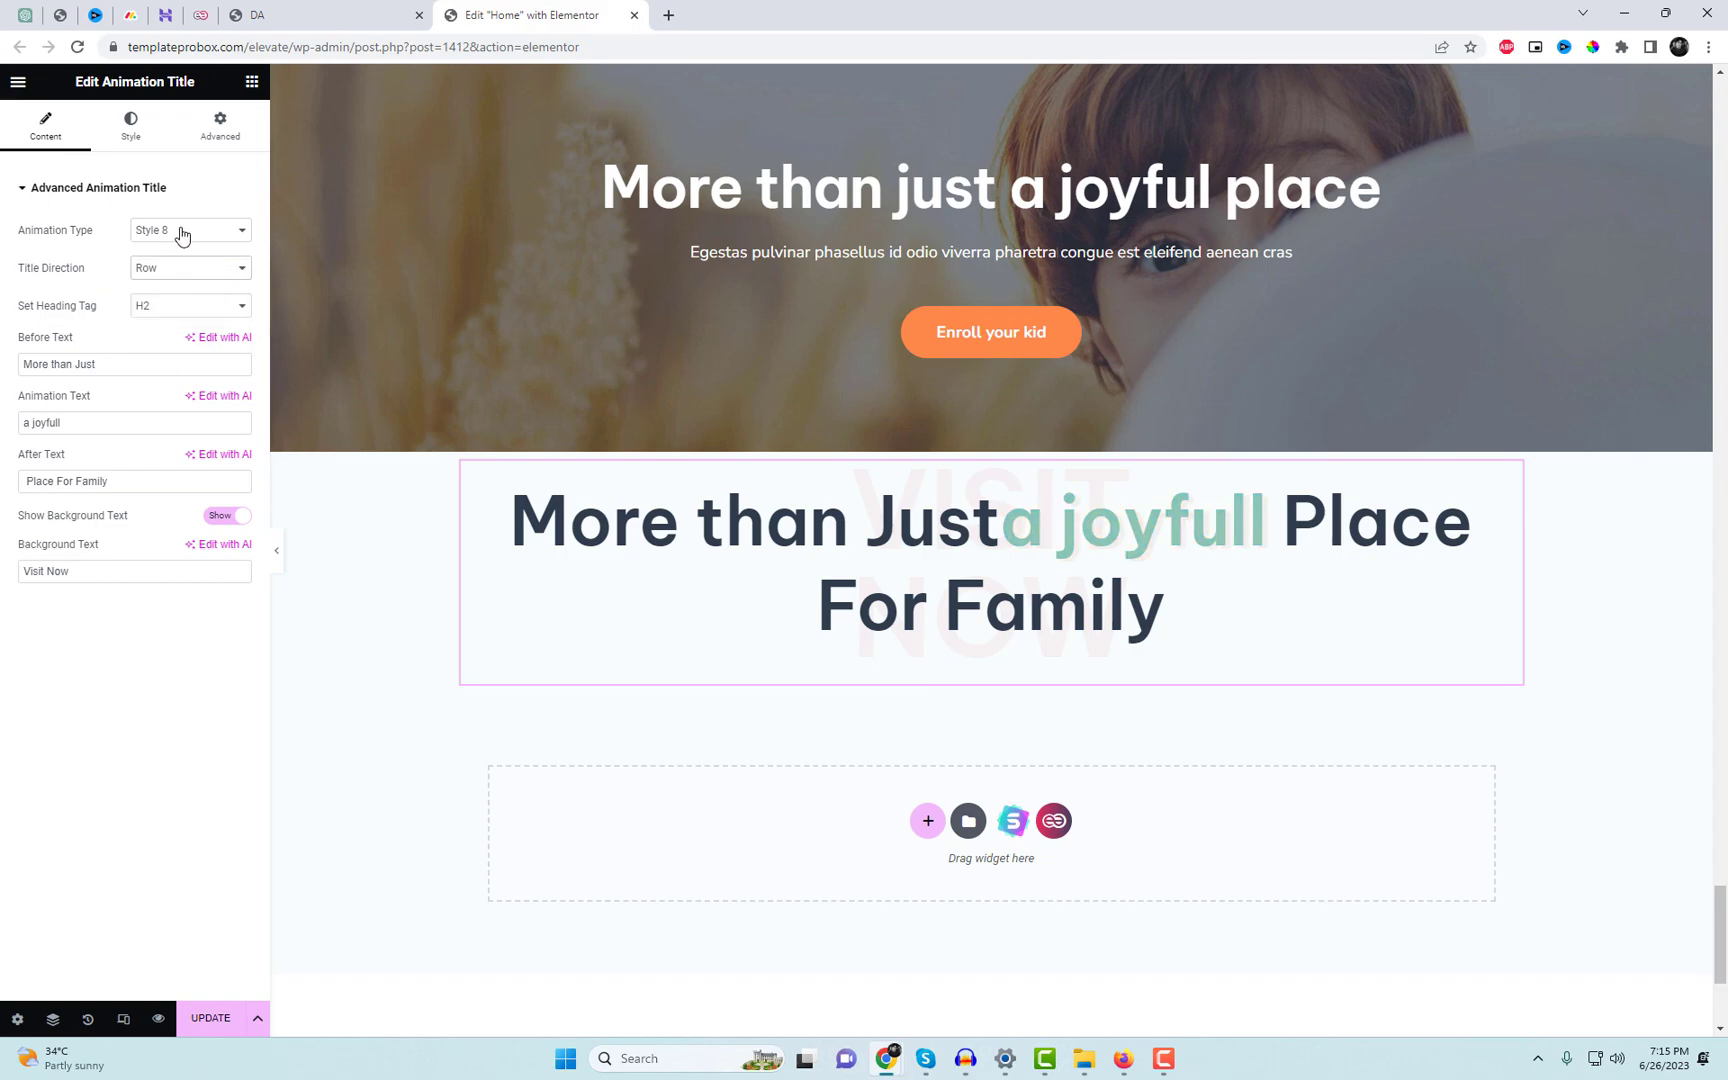
{"action": "left_click", "coordinate": [180, 232]}
{"action": "left_click", "coordinate": [176, 333]}
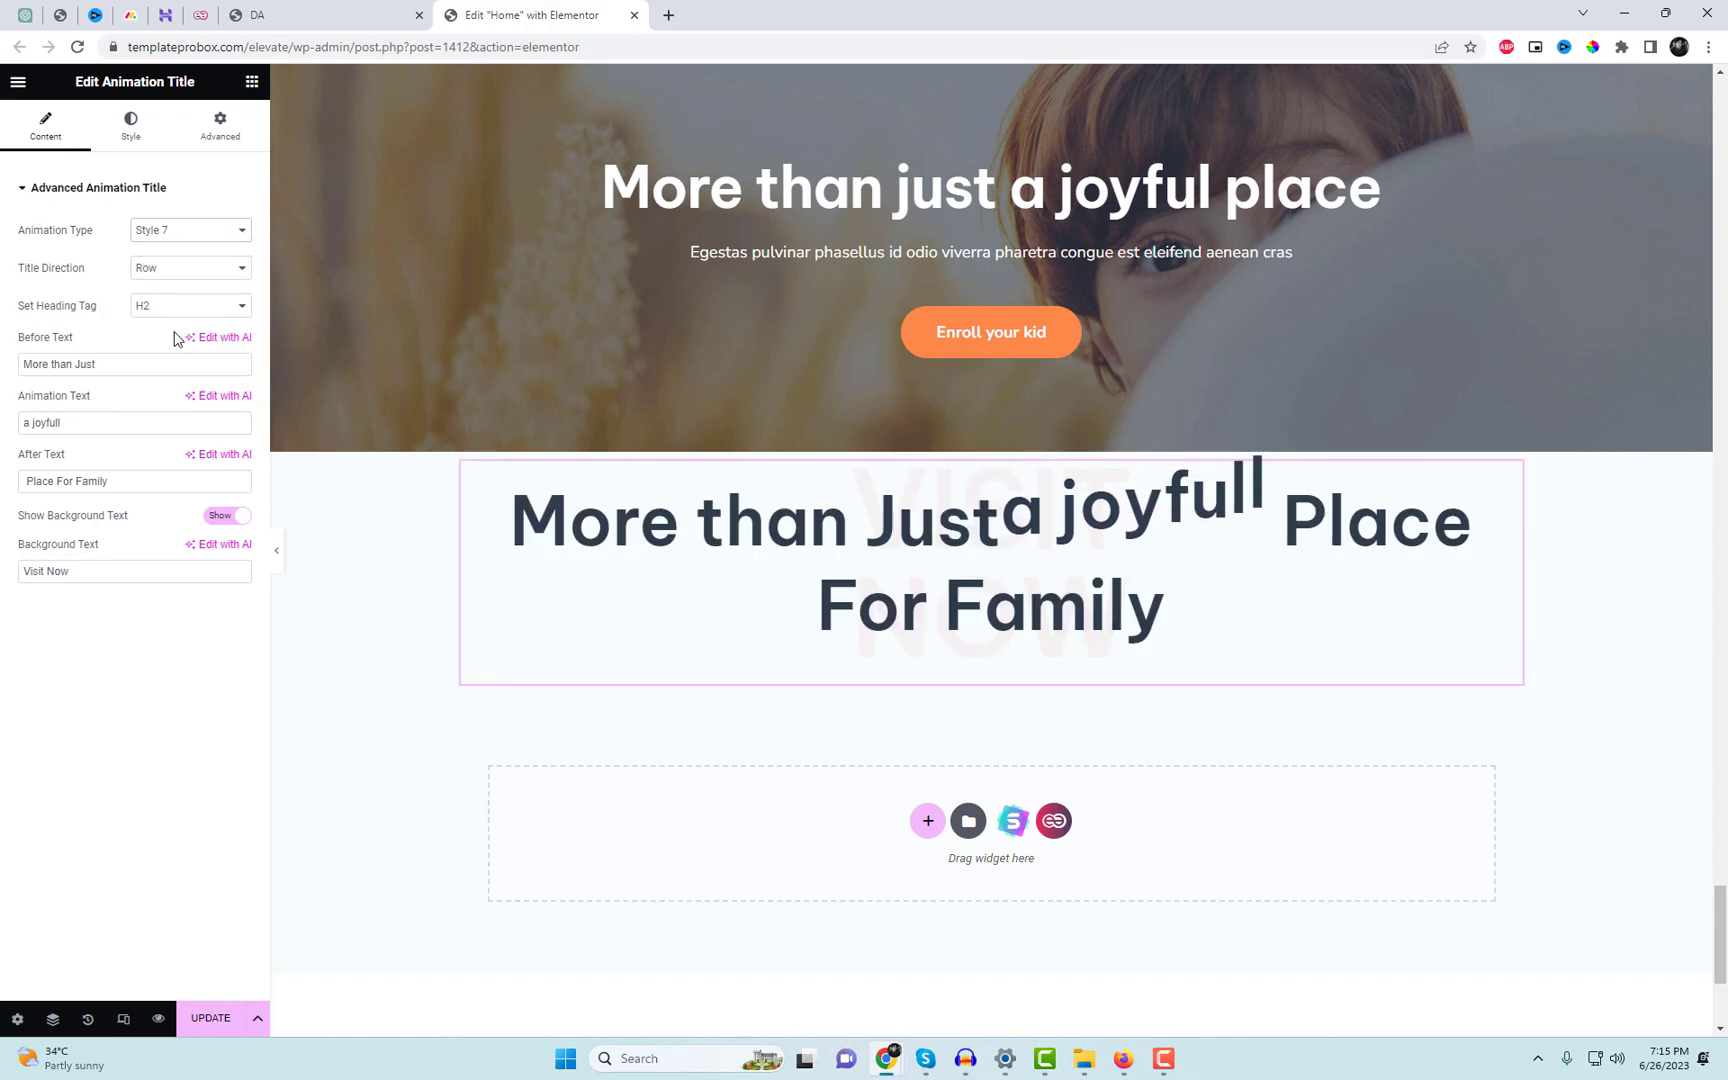
{"action": "left_click", "coordinate": [194, 233]}
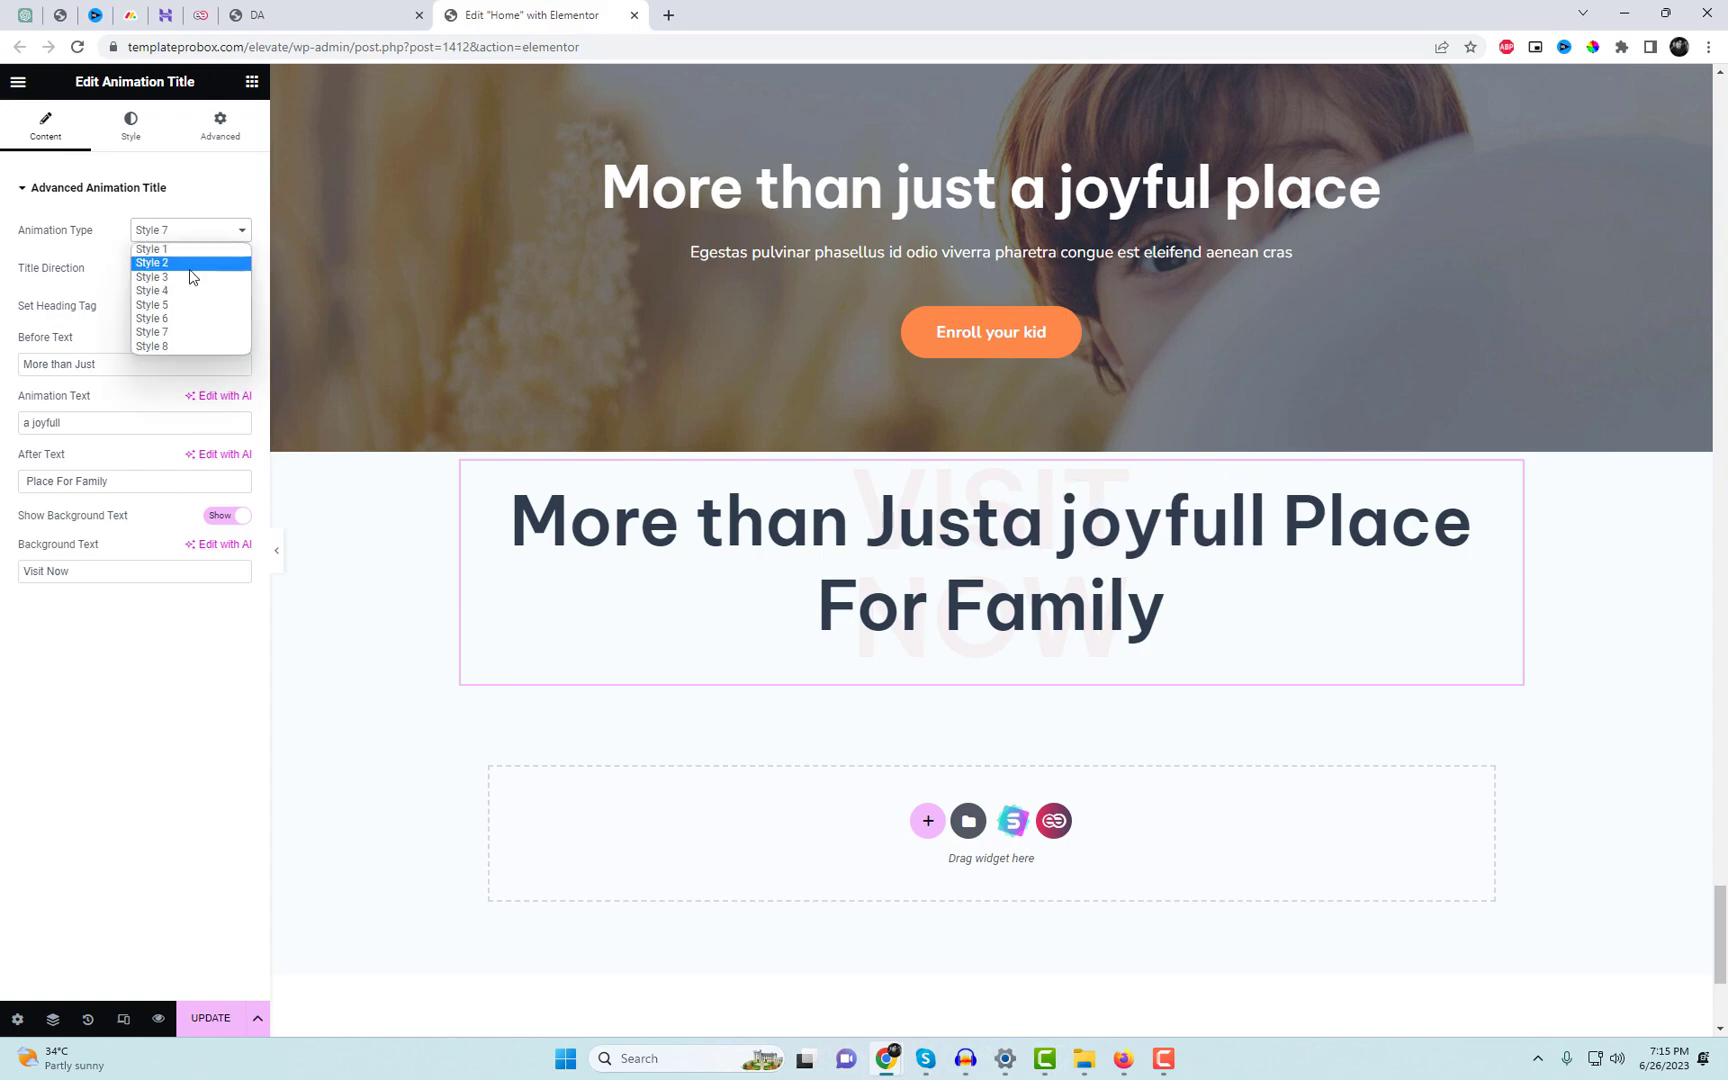
{"action": "left_click", "coordinate": [185, 322]}
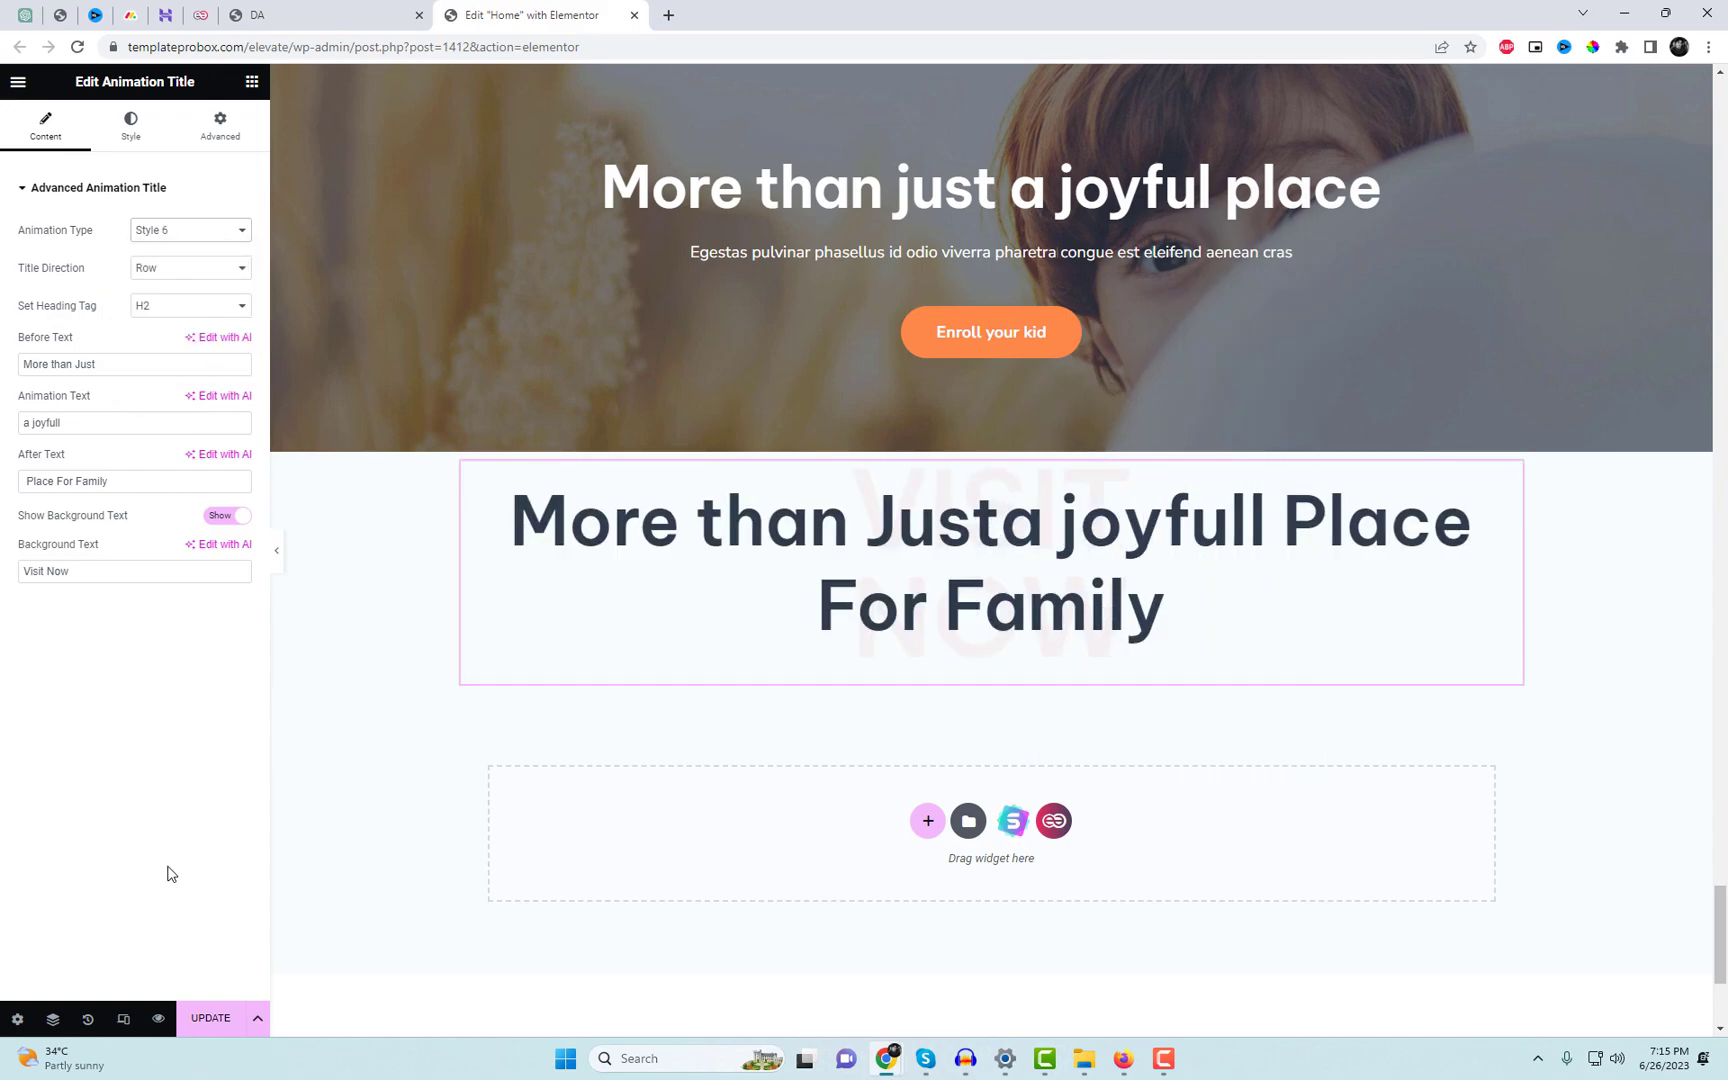
Try animation types Style 5, Style 4 and Style 3 on the Animation Title in turn.
{"action": "left_click", "coordinate": [181, 236]}
{"action": "left_click", "coordinate": [190, 312]}
{"action": "key", "text": "Up"}
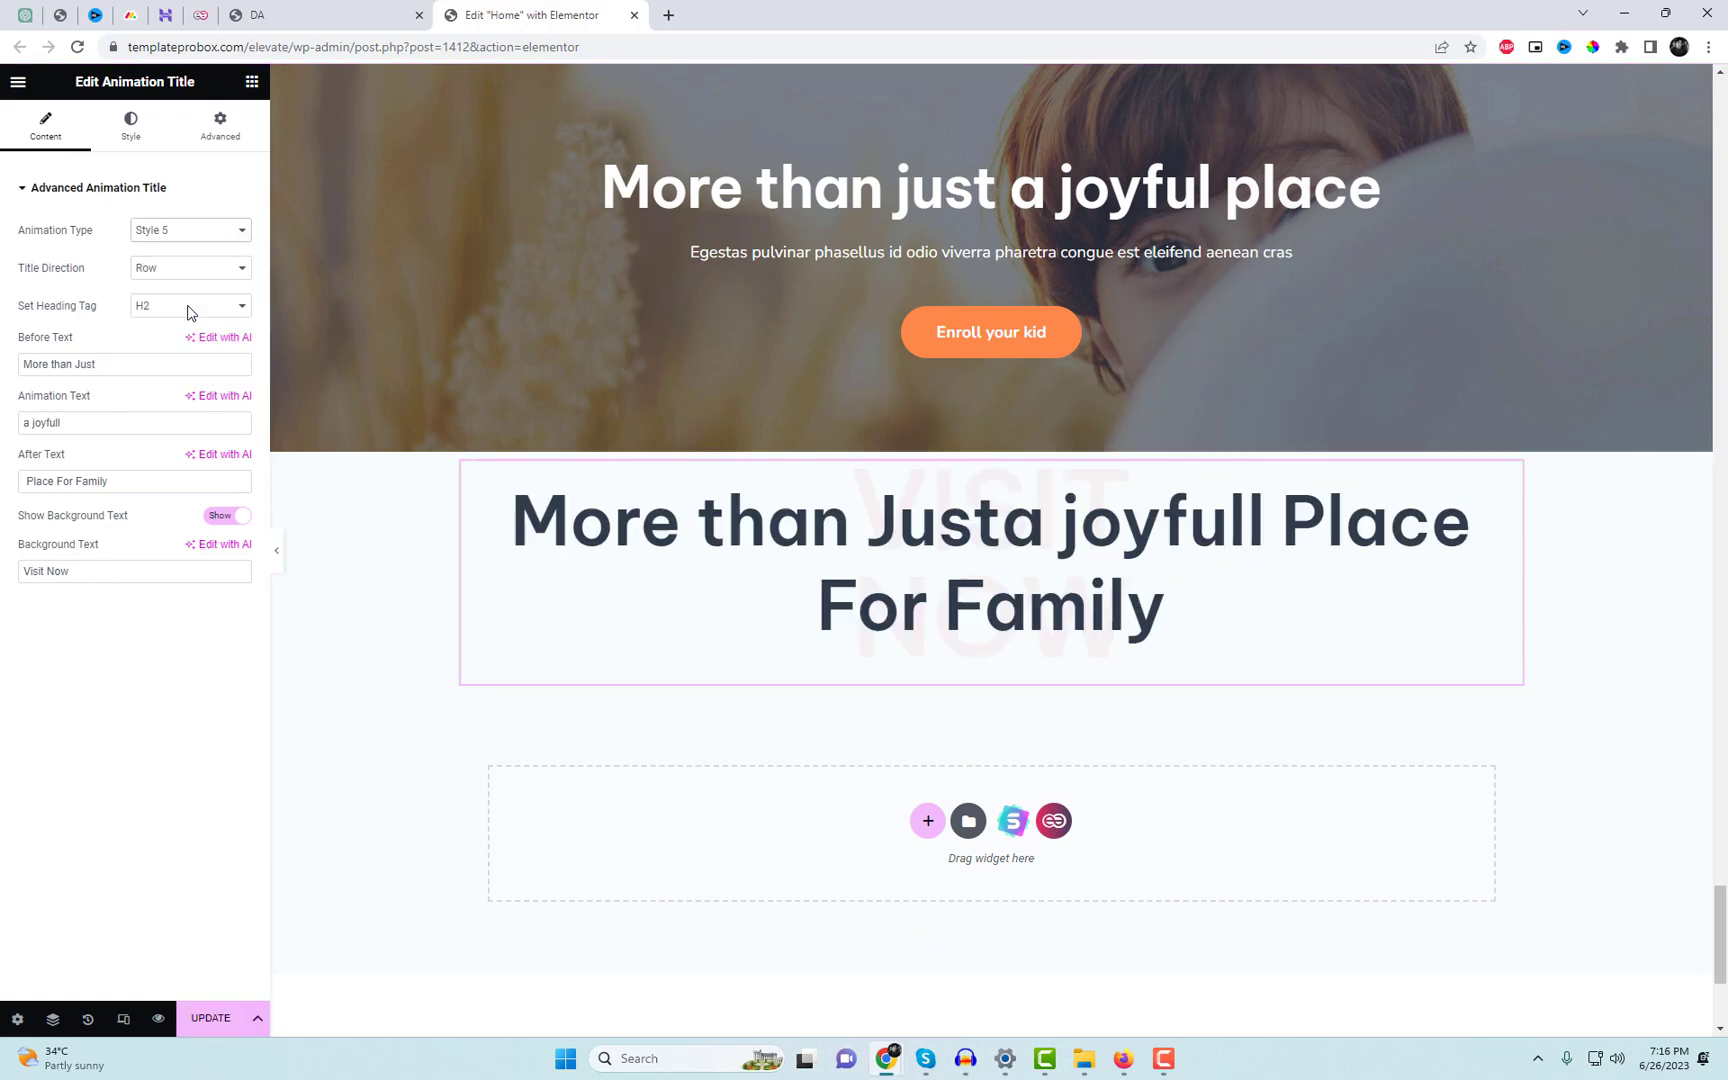
{"action": "left_click", "coordinate": [189, 233]}
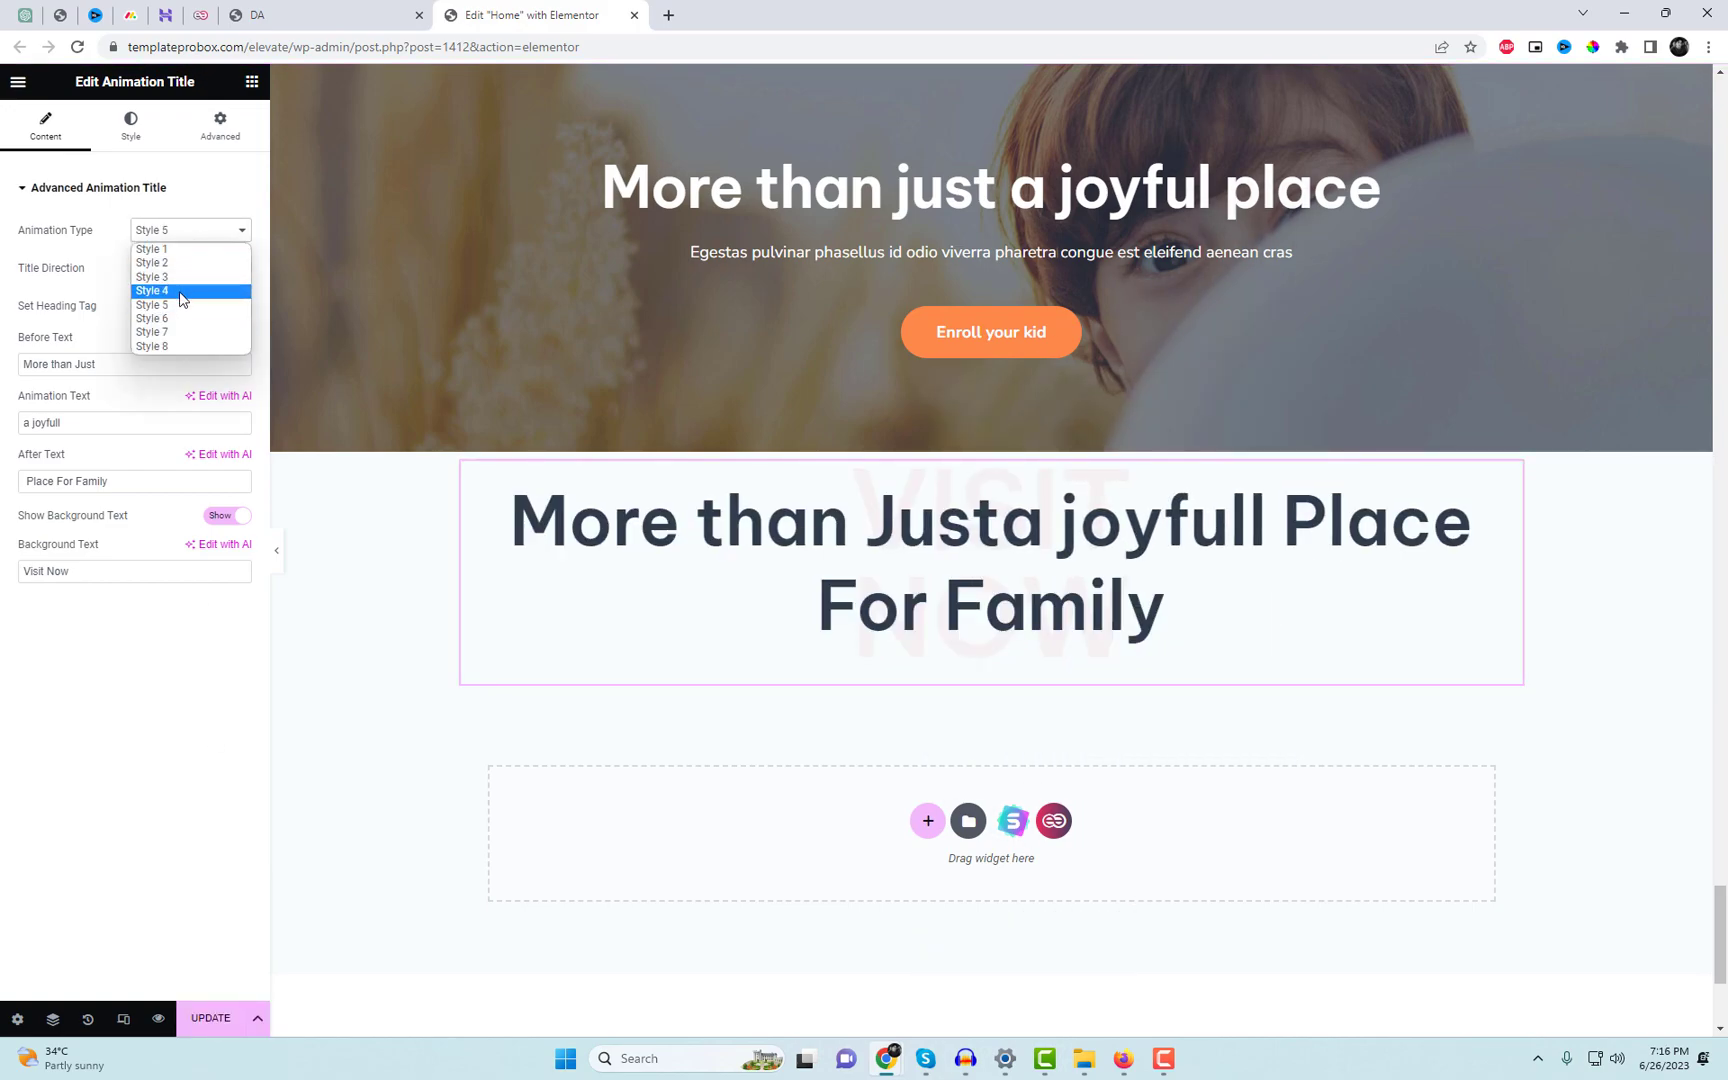
{"action": "left_click", "coordinate": [181, 291]}
{"action": "left_click", "coordinate": [181, 236]}
{"action": "left_click", "coordinate": [175, 278]}
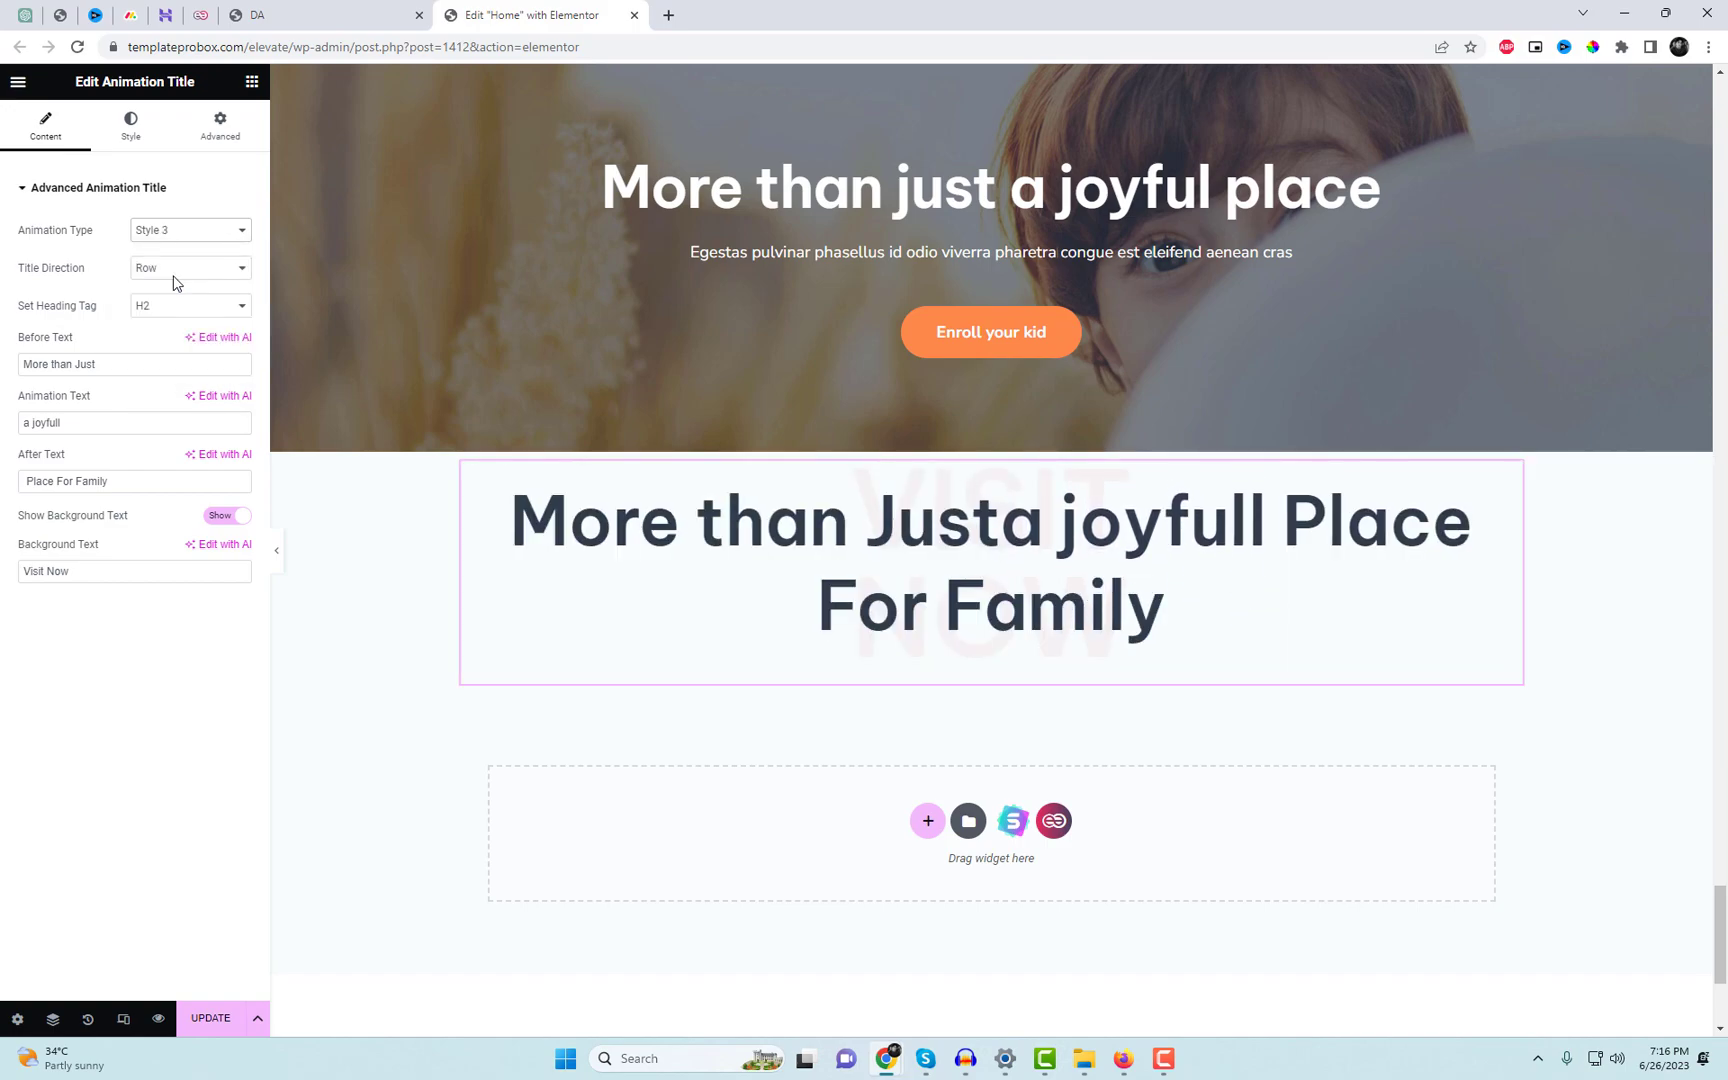
Set the animation type to Style 2 and move the word "Just" from the before text to the start of the animation text.
{"action": "left_click", "coordinate": [180, 242]}
{"action": "left_click", "coordinate": [176, 266]}
{"action": "key", "text": "BackSpace"}
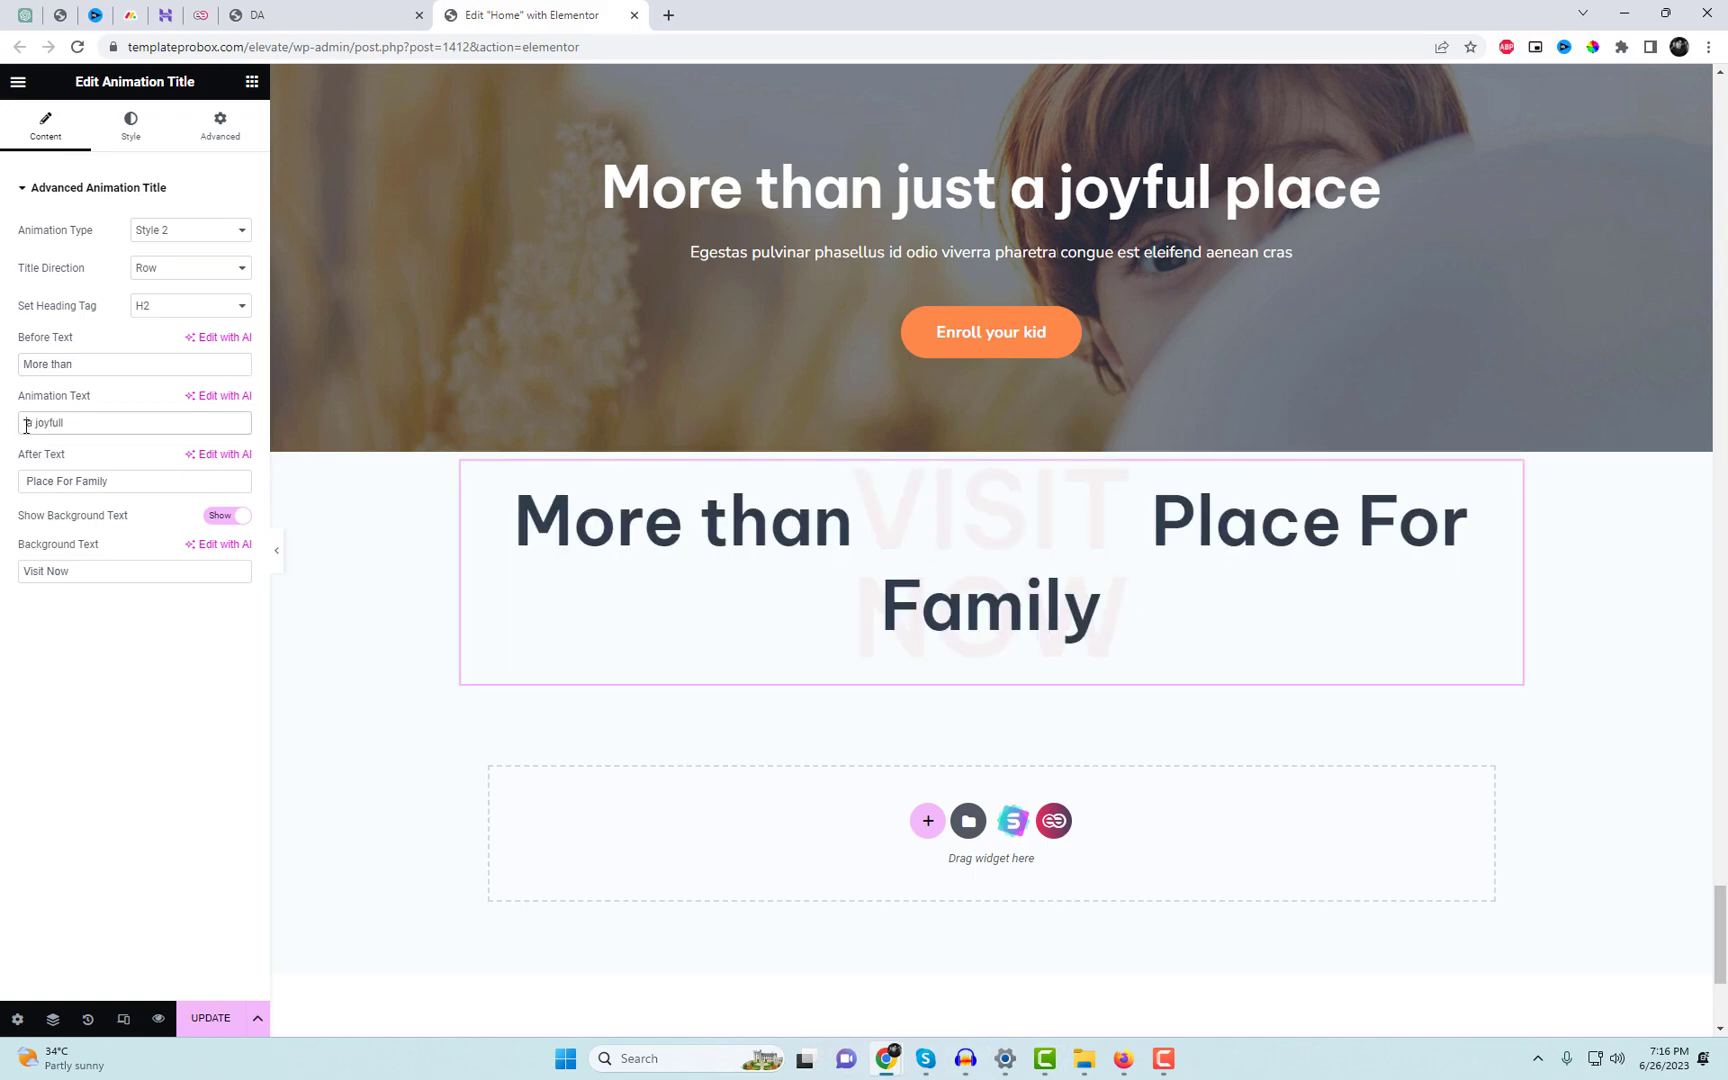
{"action": "type", "text": "Just"}
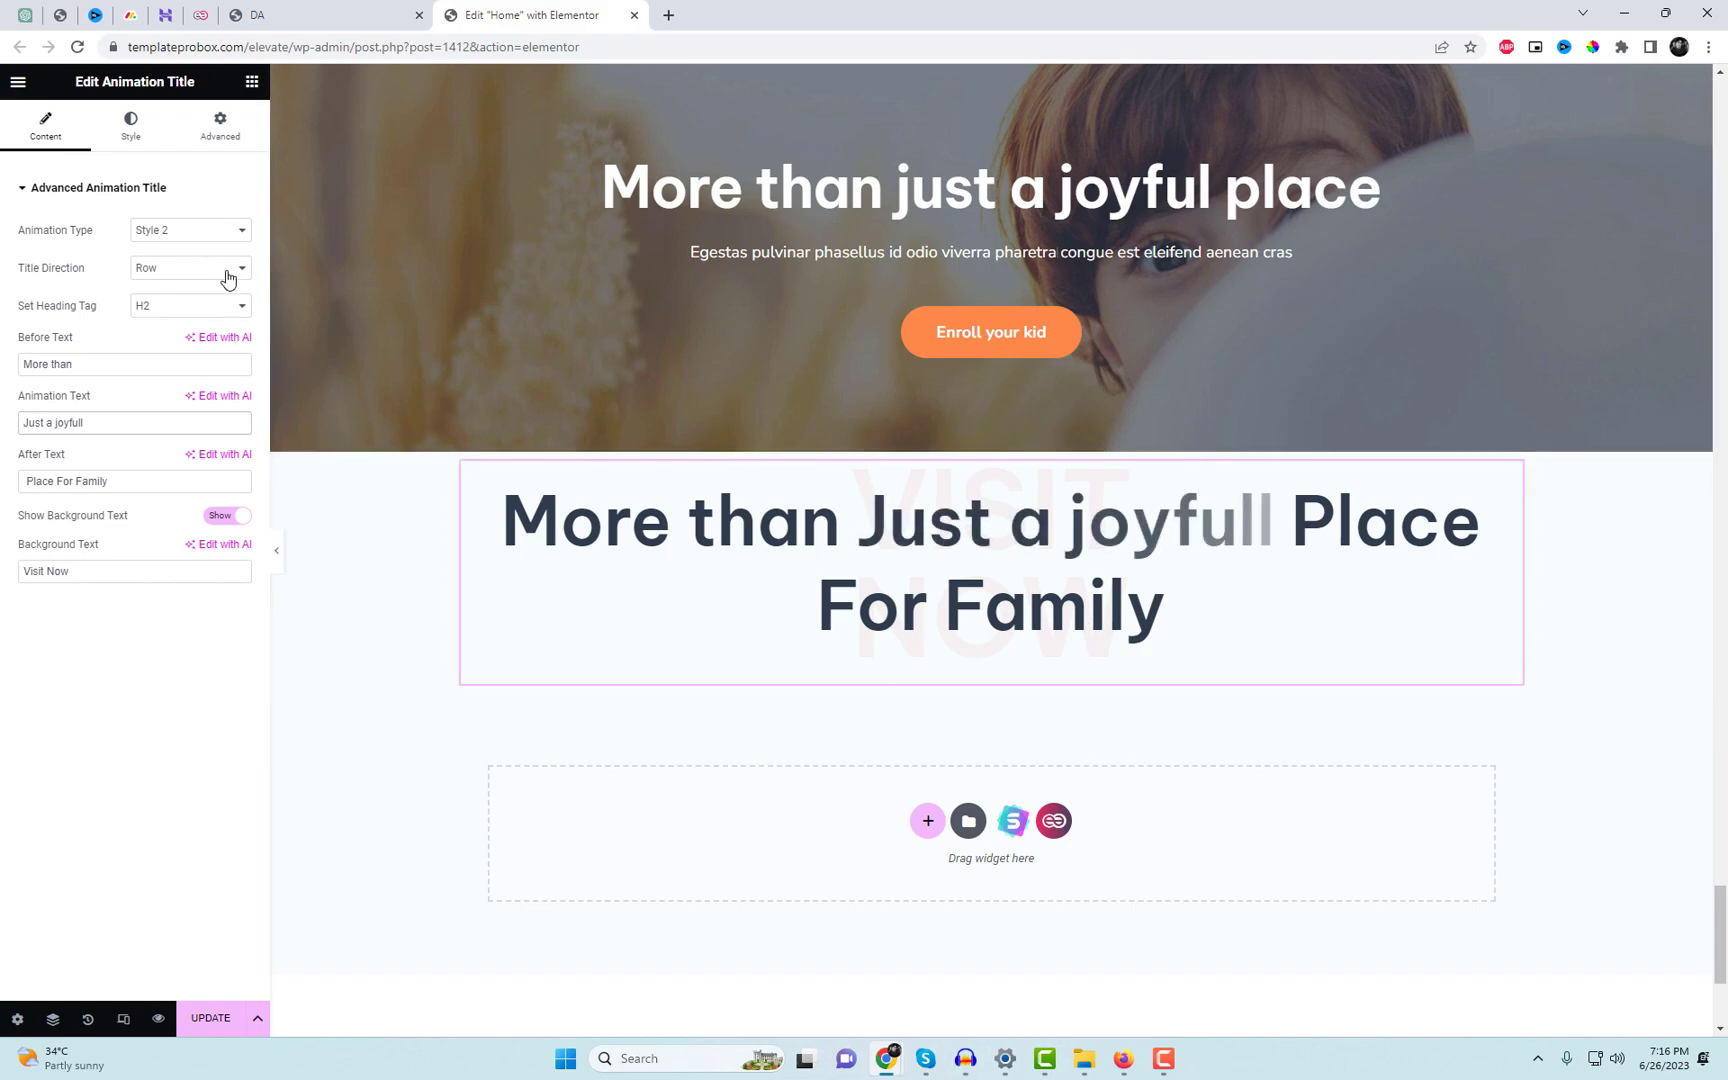
Set the Animation Title's animation type to Style 1 and colour its animation text red.
{"action": "left_click", "coordinate": [220, 233]}
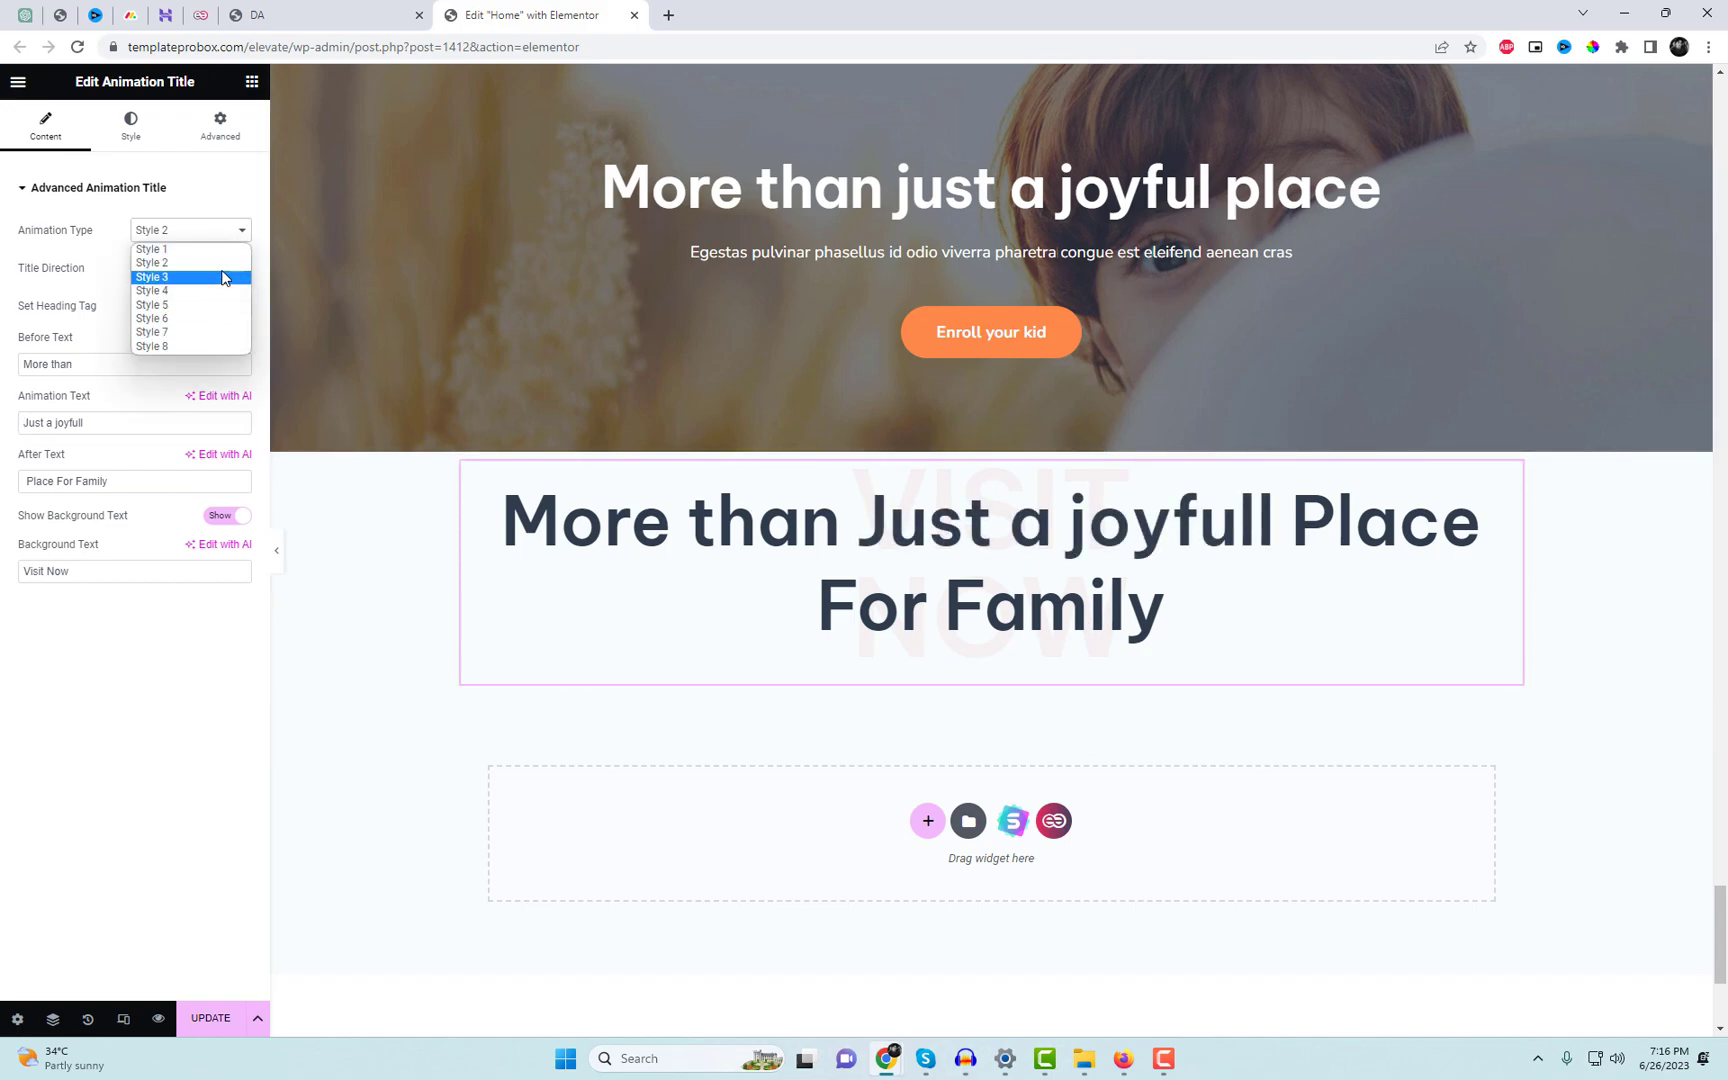
{"action": "left_click", "coordinate": [223, 250]}
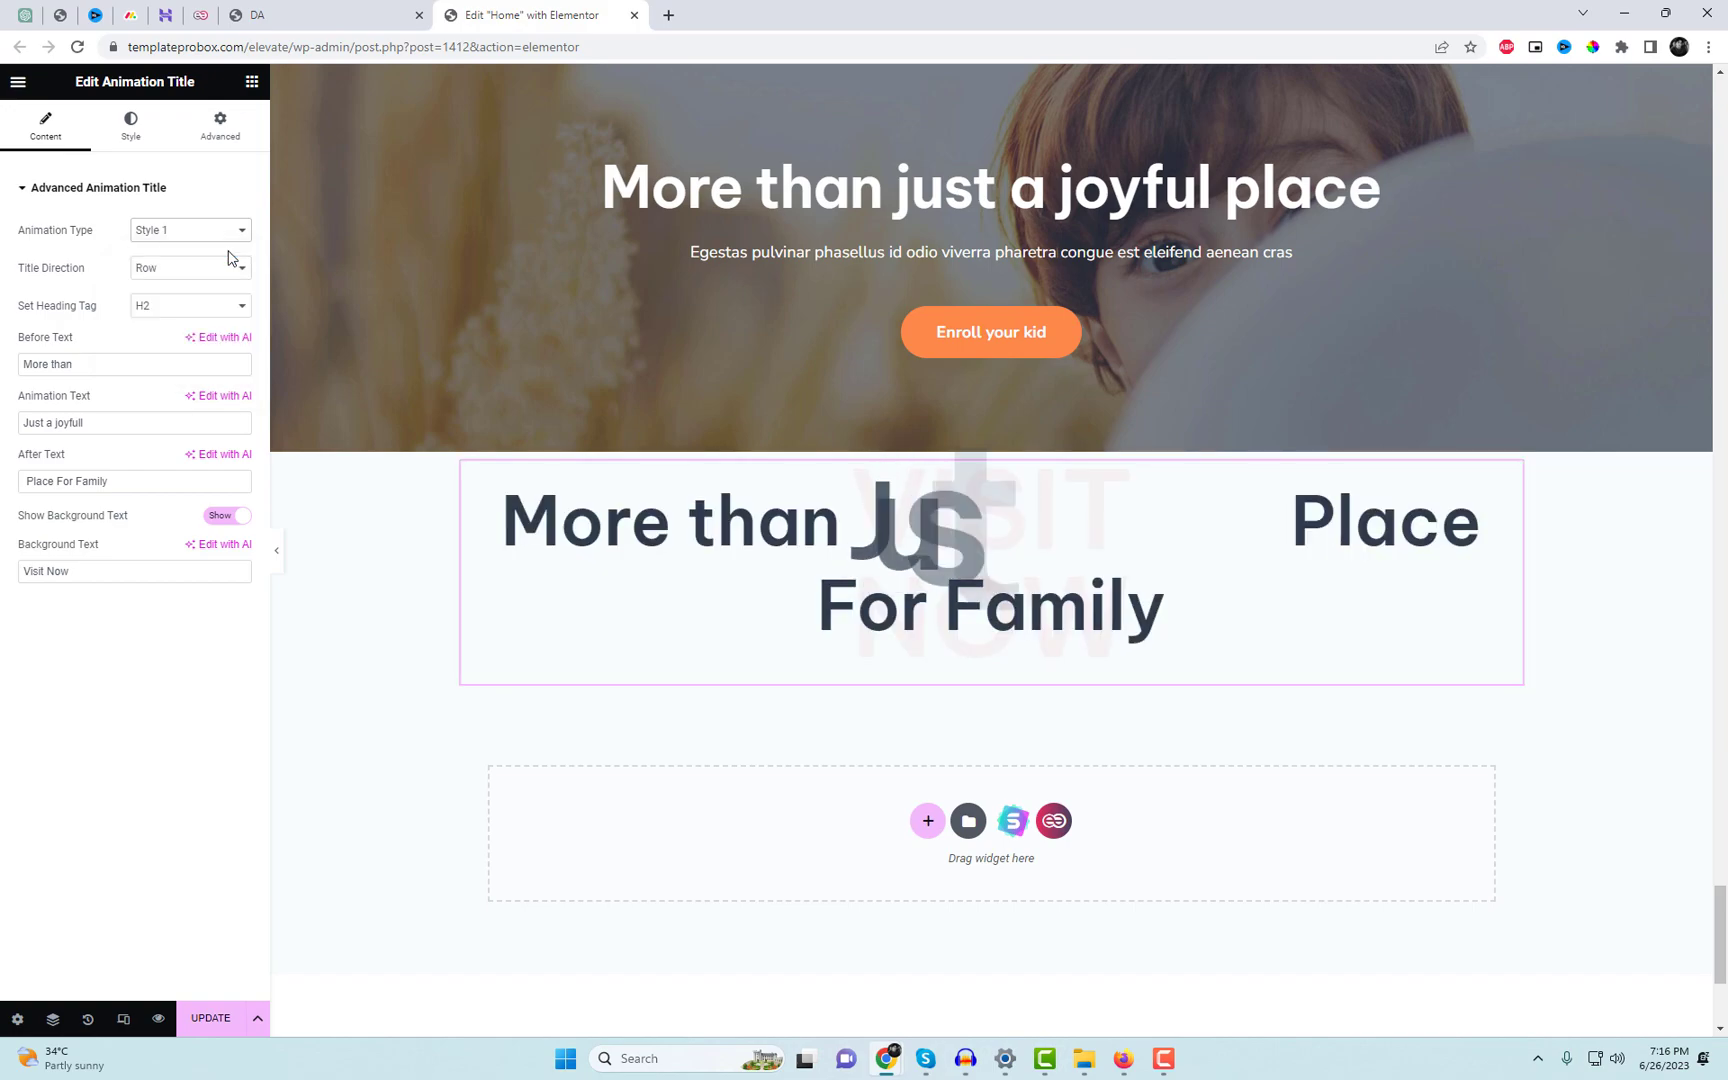
{"action": "left_click", "coordinate": [132, 128]}
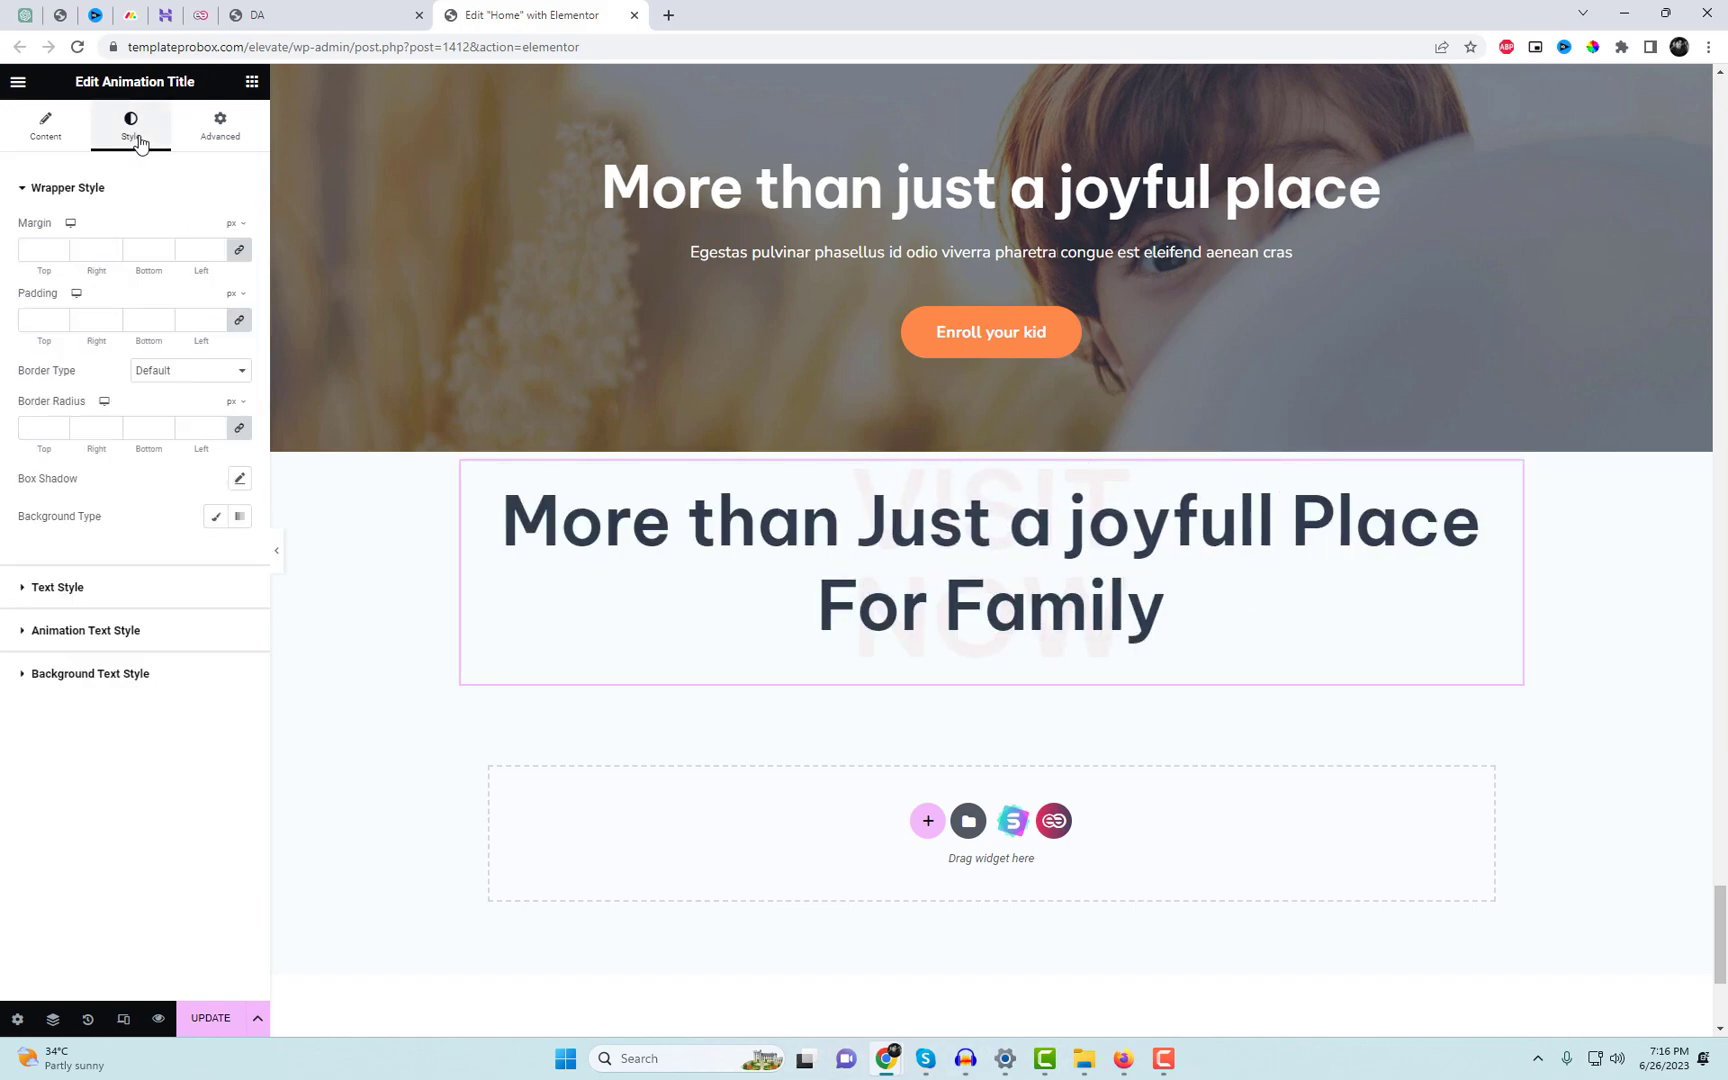
{"action": "left_click", "coordinate": [168, 632]}
{"action": "left_click", "coordinate": [241, 339]}
{"action": "left_click_drag", "start_coordinate": [289, 486], "coordinate": [324, 374]}
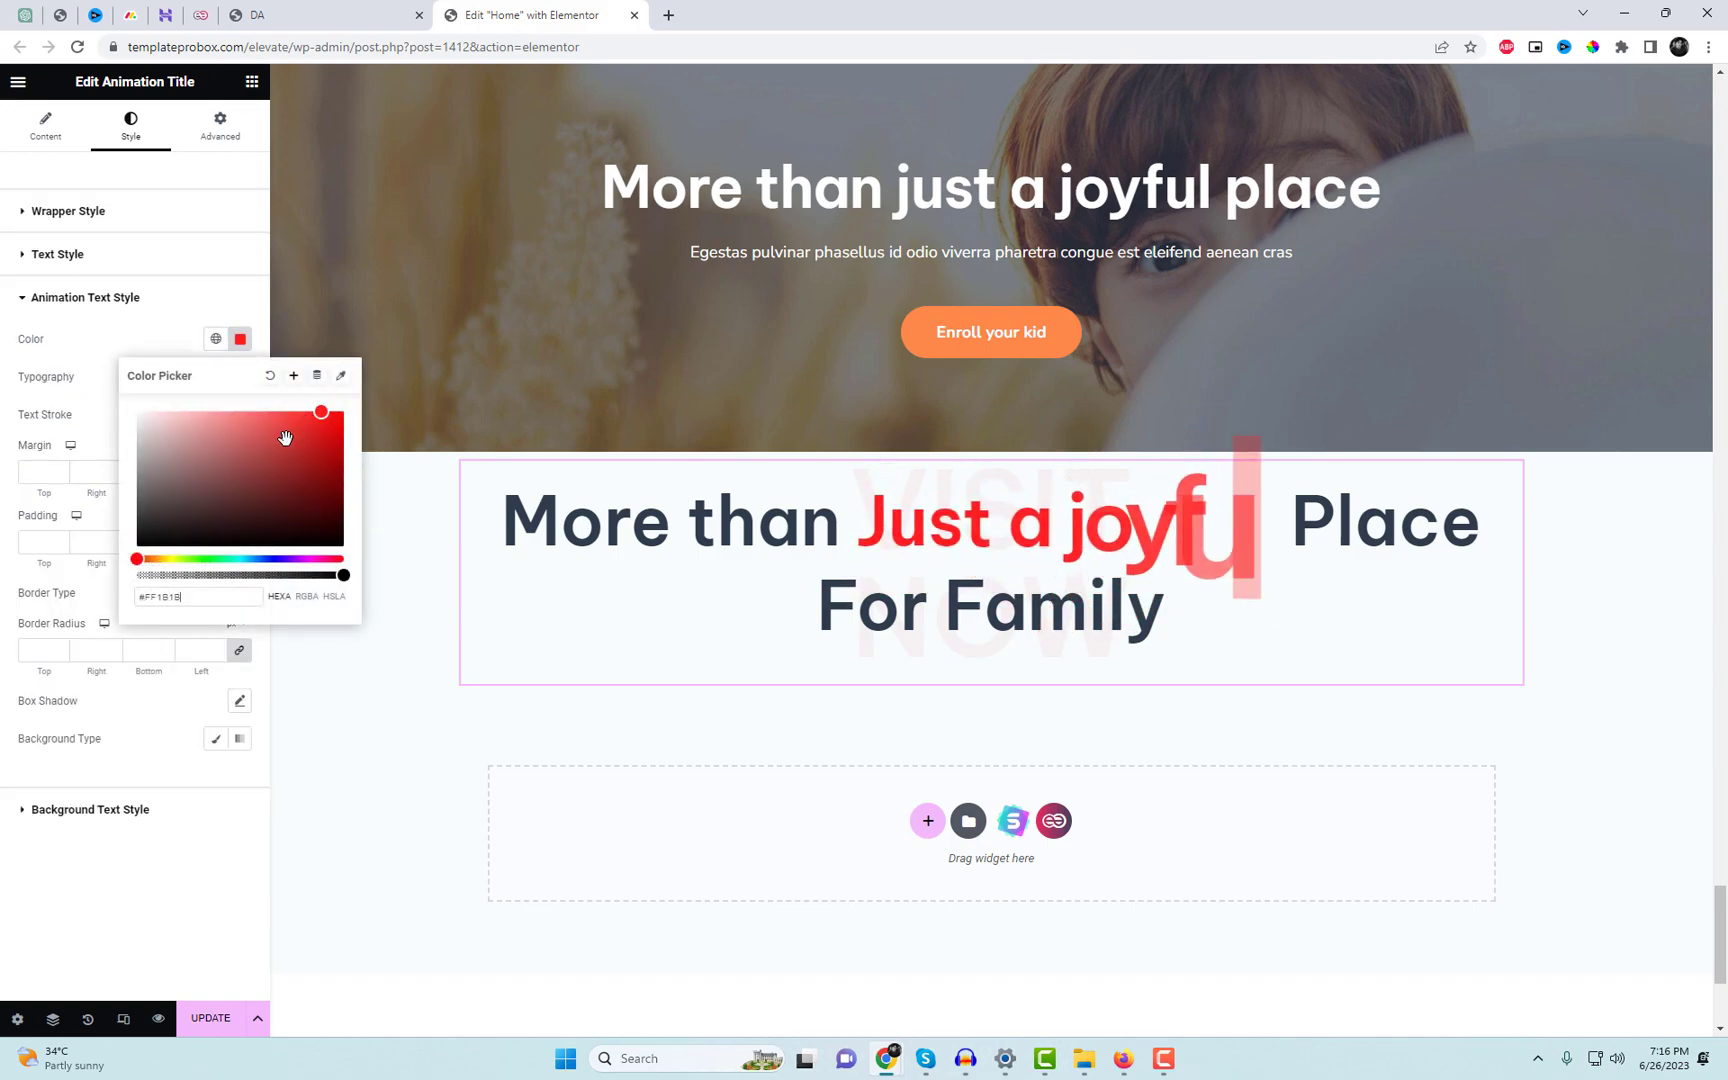
{"action": "left_click", "coordinate": [127, 343]}
Update the page and check the Animation Title on the refreshed live Home page.
{"action": "left_click", "coordinate": [196, 1020]}
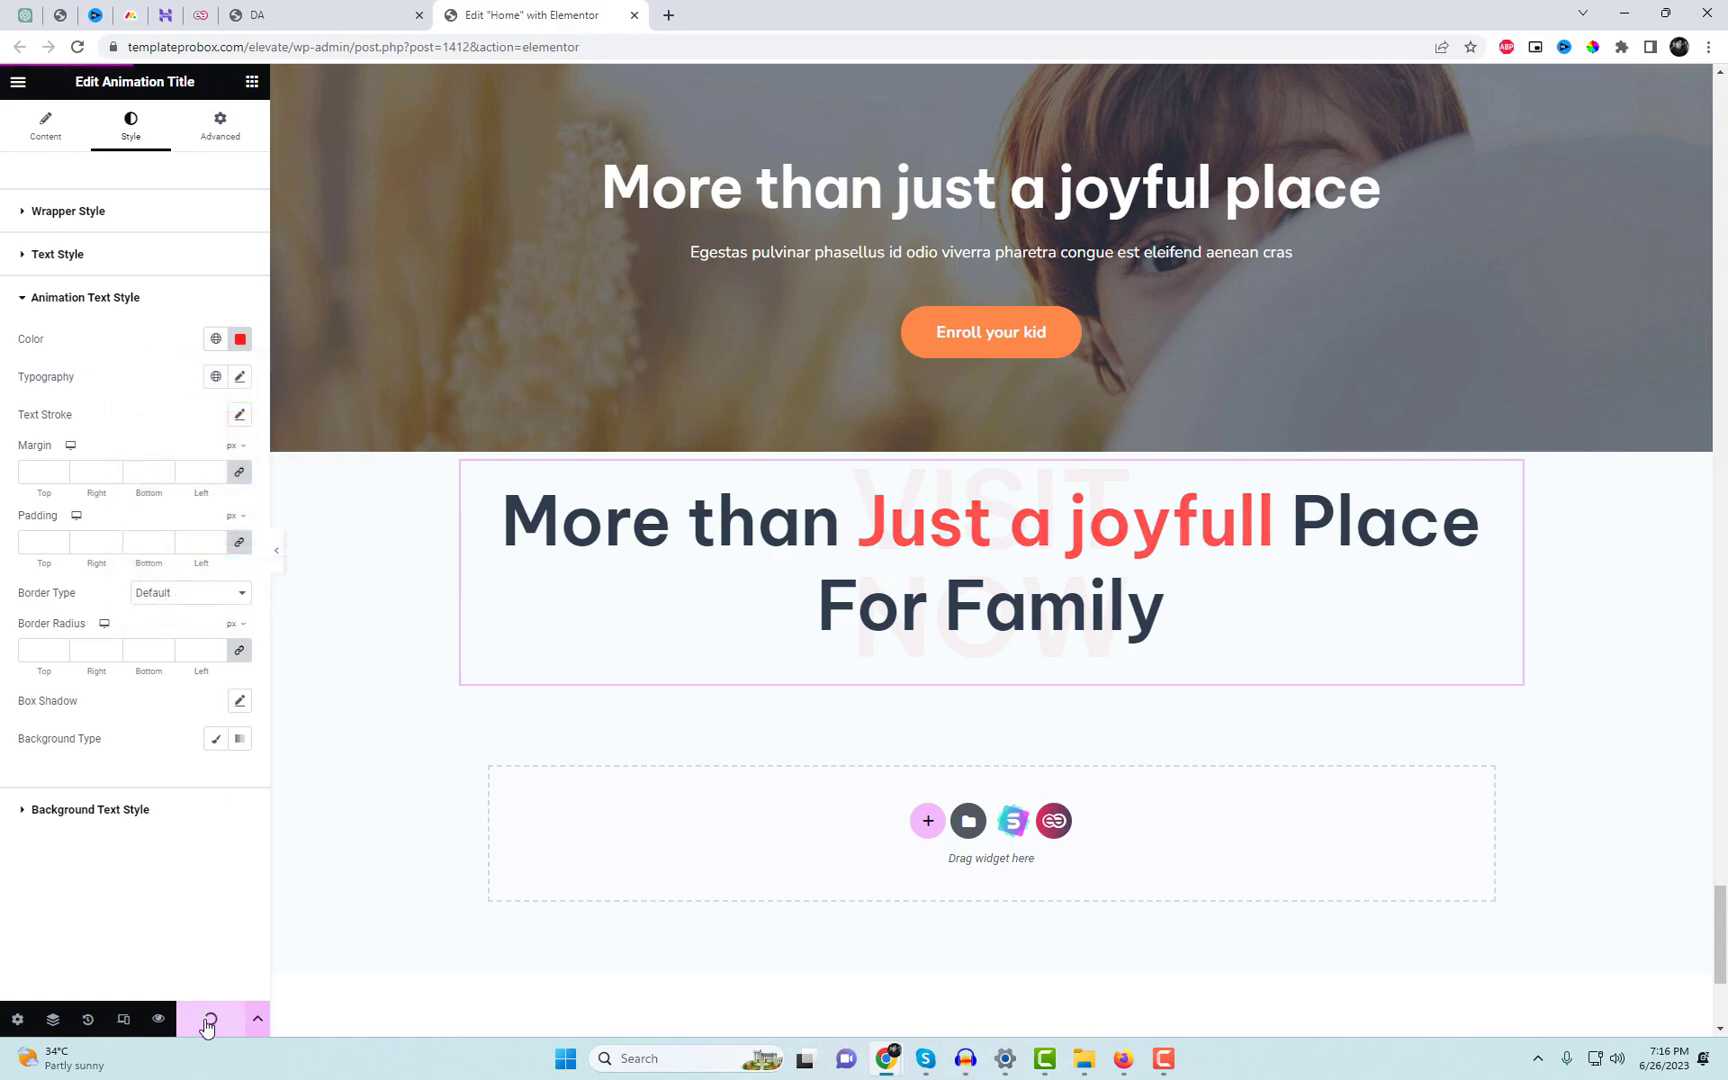
{"action": "key", "text": "ctrl+shift+Tab"}
{"action": "right_click", "coordinate": [1020, 310]}
{"action": "left_click", "coordinate": [1080, 358]}
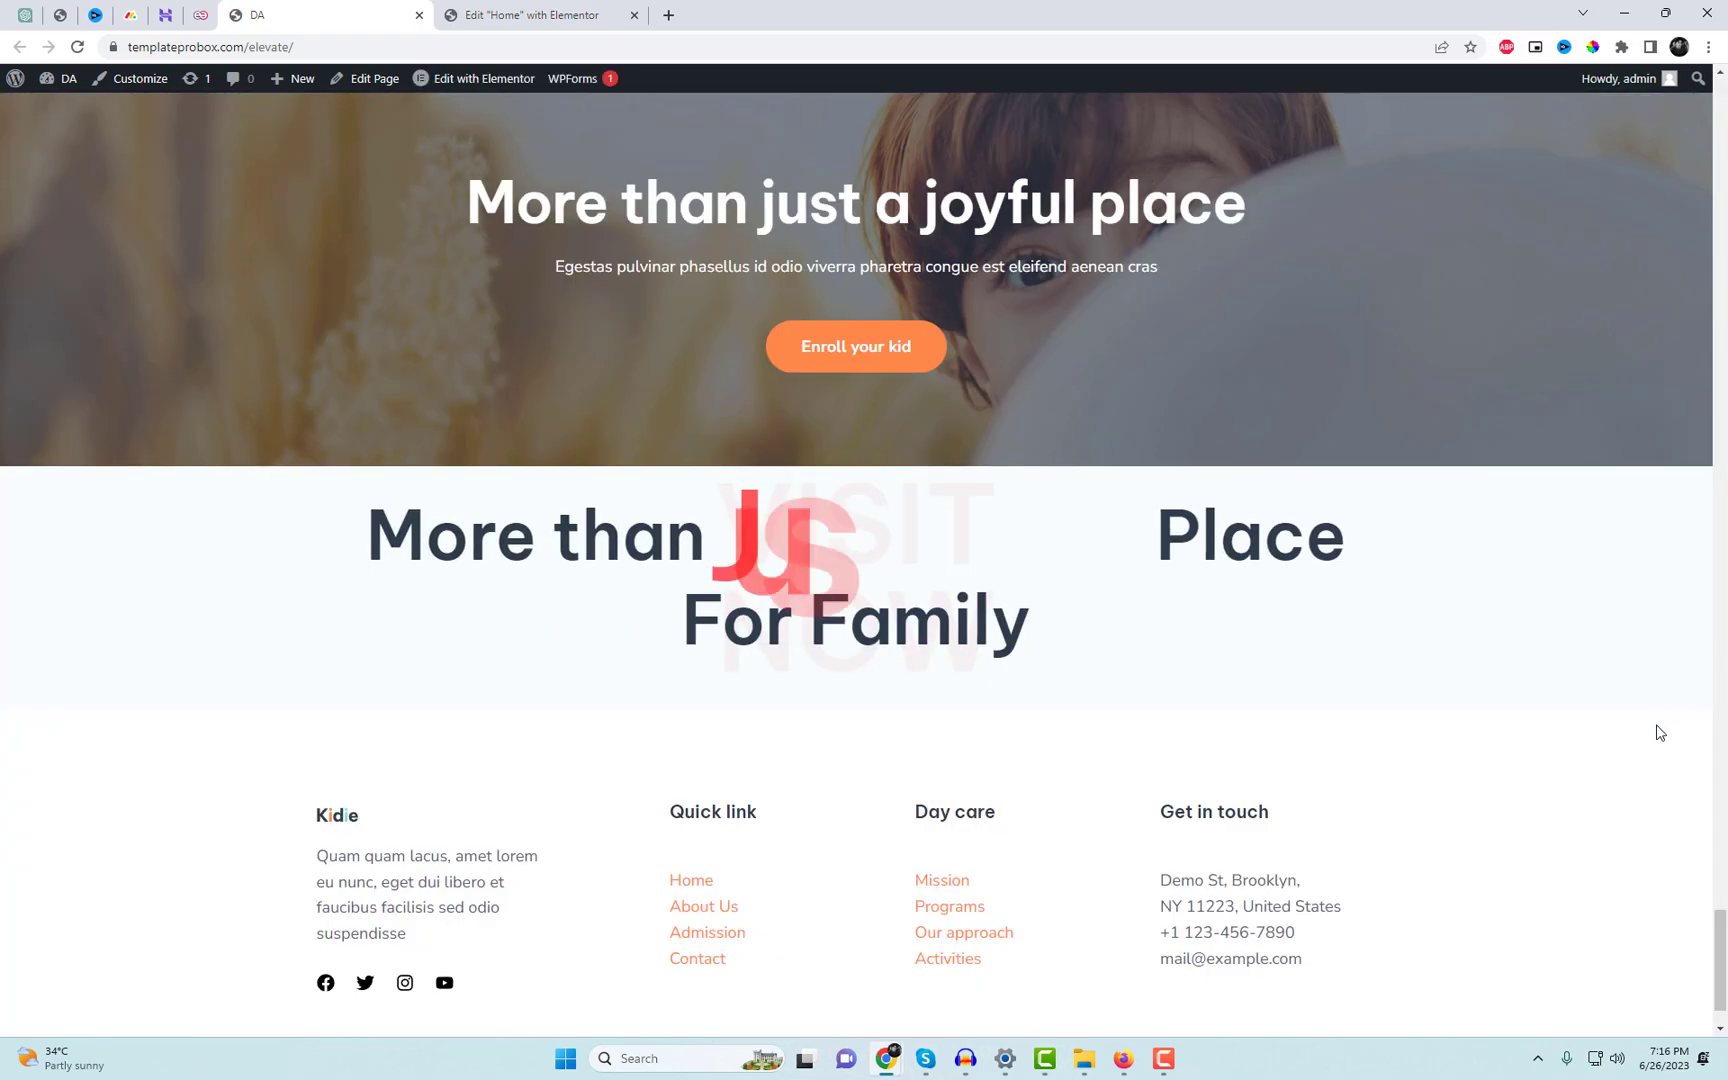
{"action": "scroll", "coordinate": [1400, 660], "scroll_direction": "down", "scroll_amount": 1}
{"action": "left_click_drag", "start_coordinate": [743, 443], "coordinate": [1175, 518]}
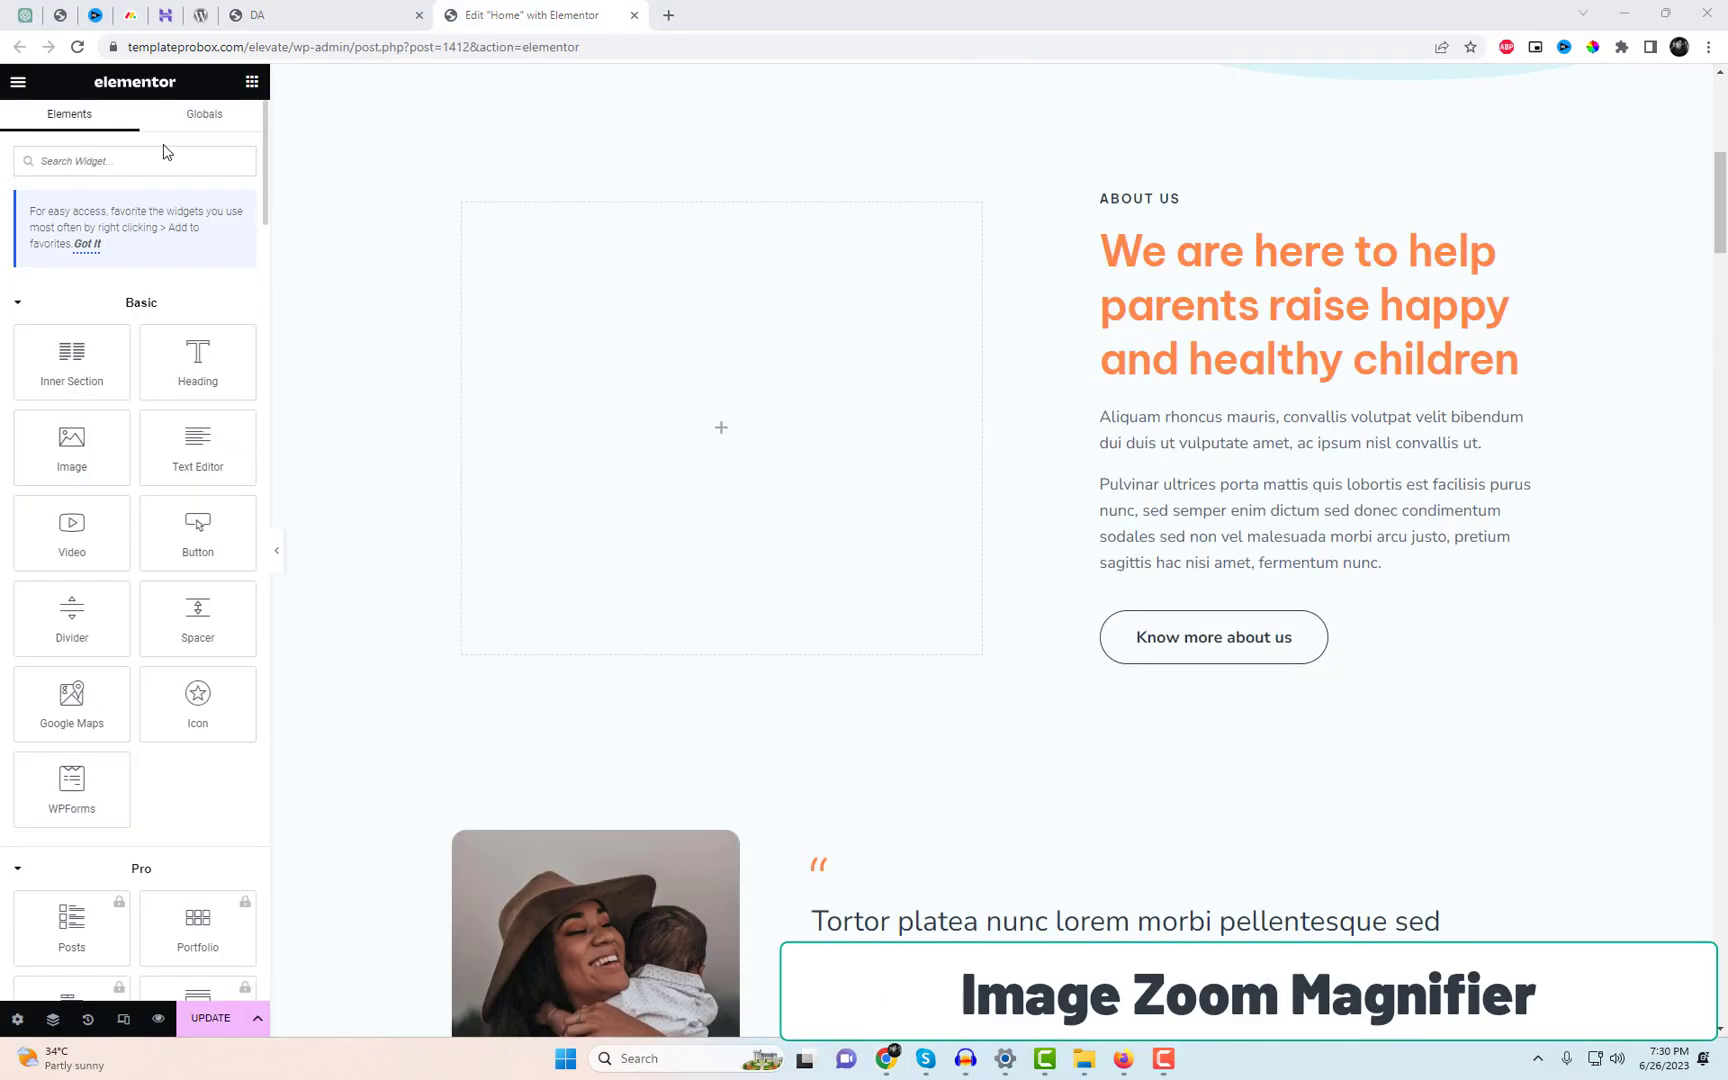
Find the Image Zoom Magnifier widget and place it in the empty column beside the About Us text.
{"action": "left_click", "coordinate": [162, 156]}
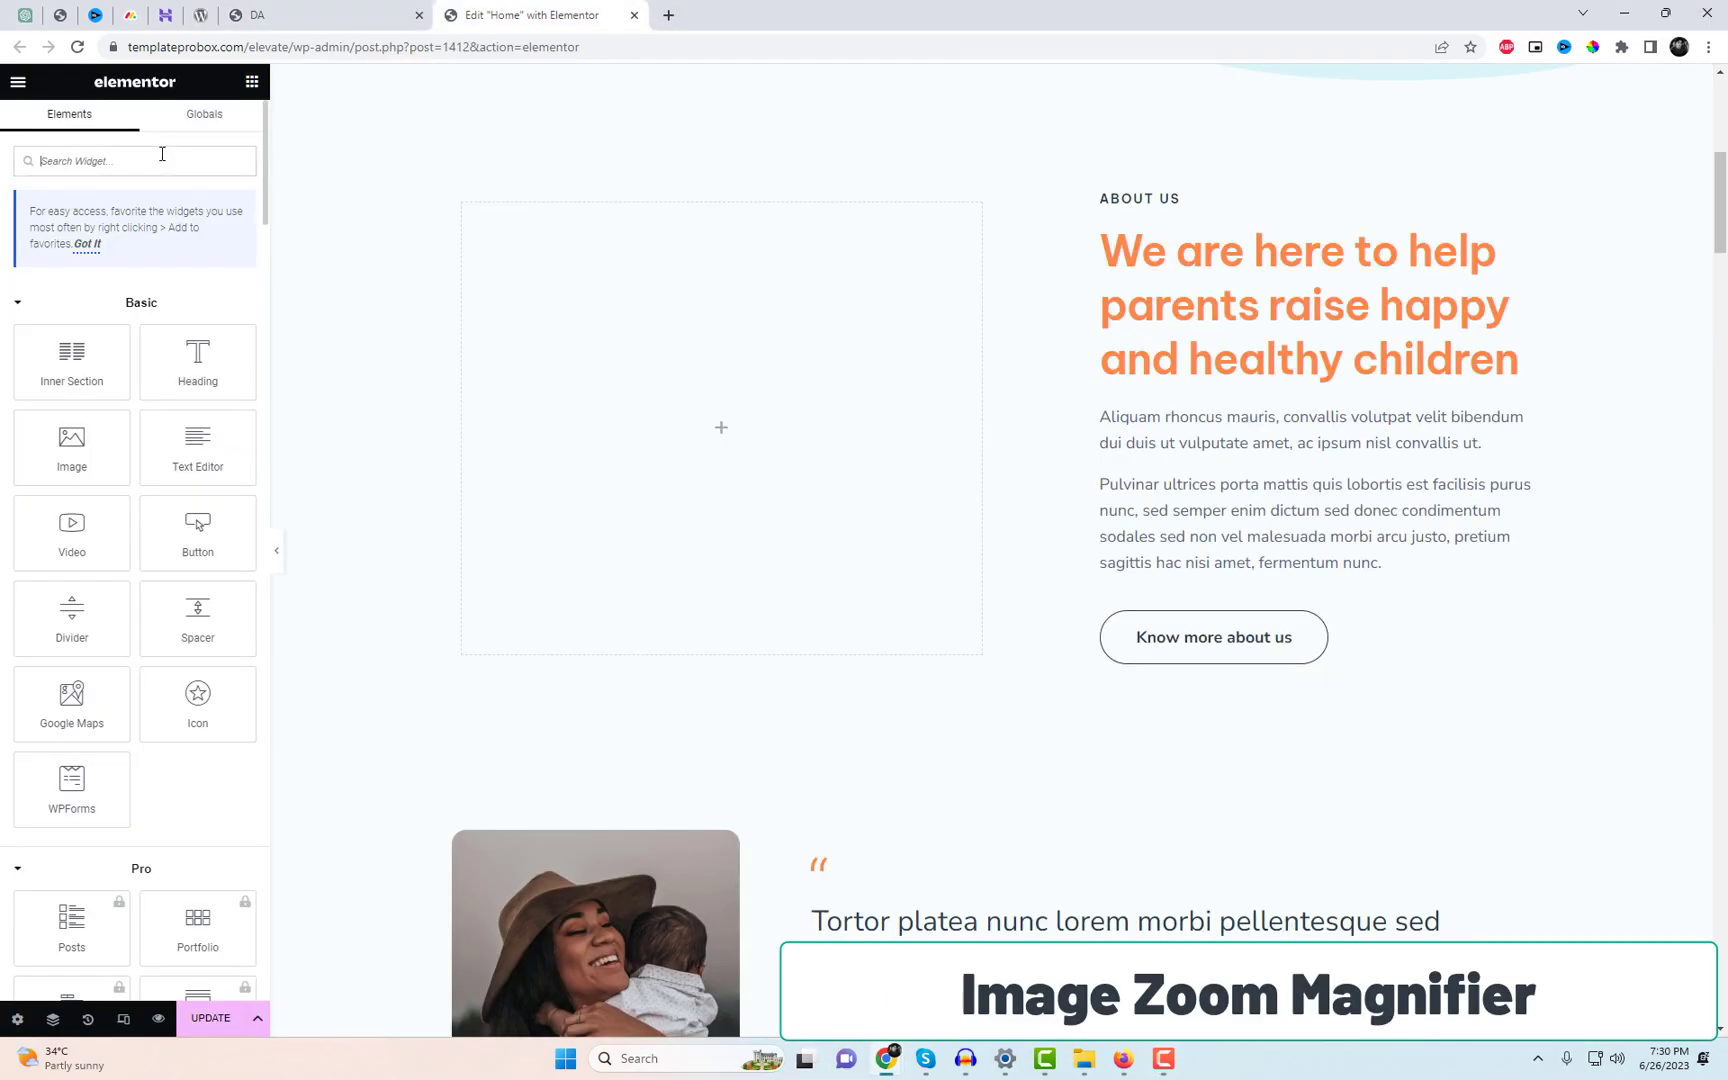
{"action": "type", "text": "image"}
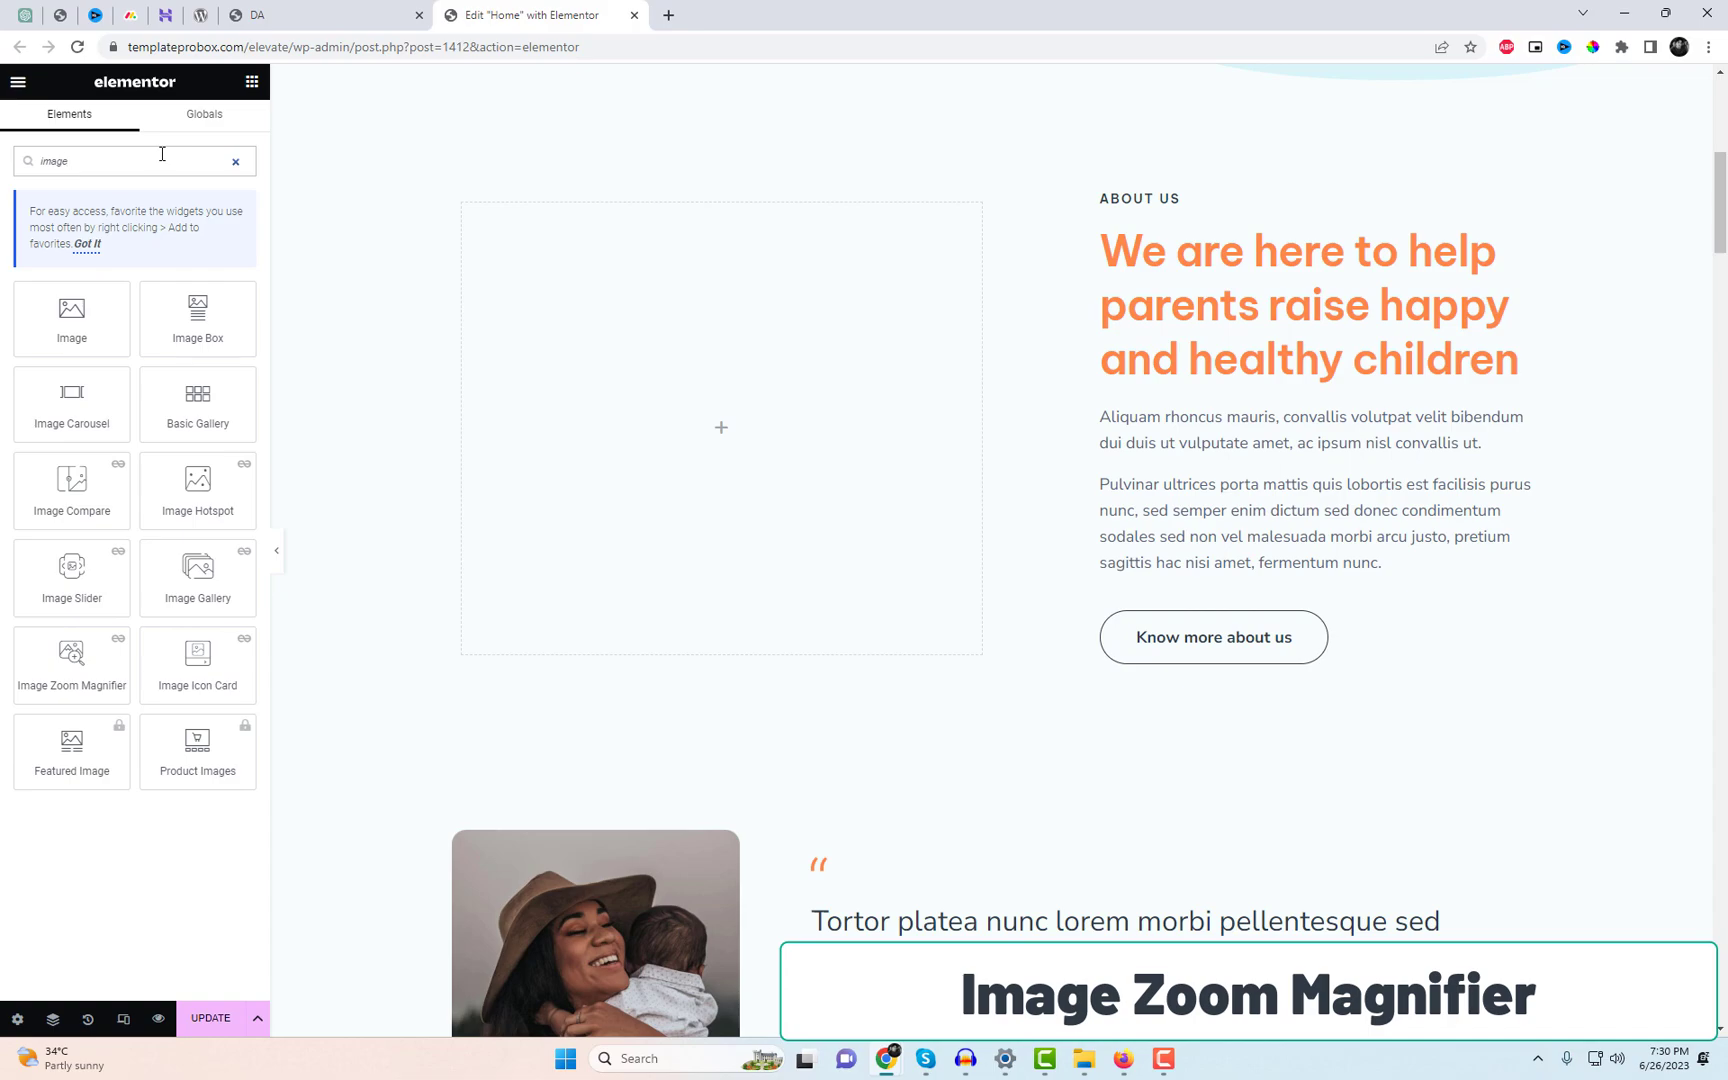
{"action": "left_click_drag", "start_coordinate": [156, 651], "coordinate": [725, 490]}
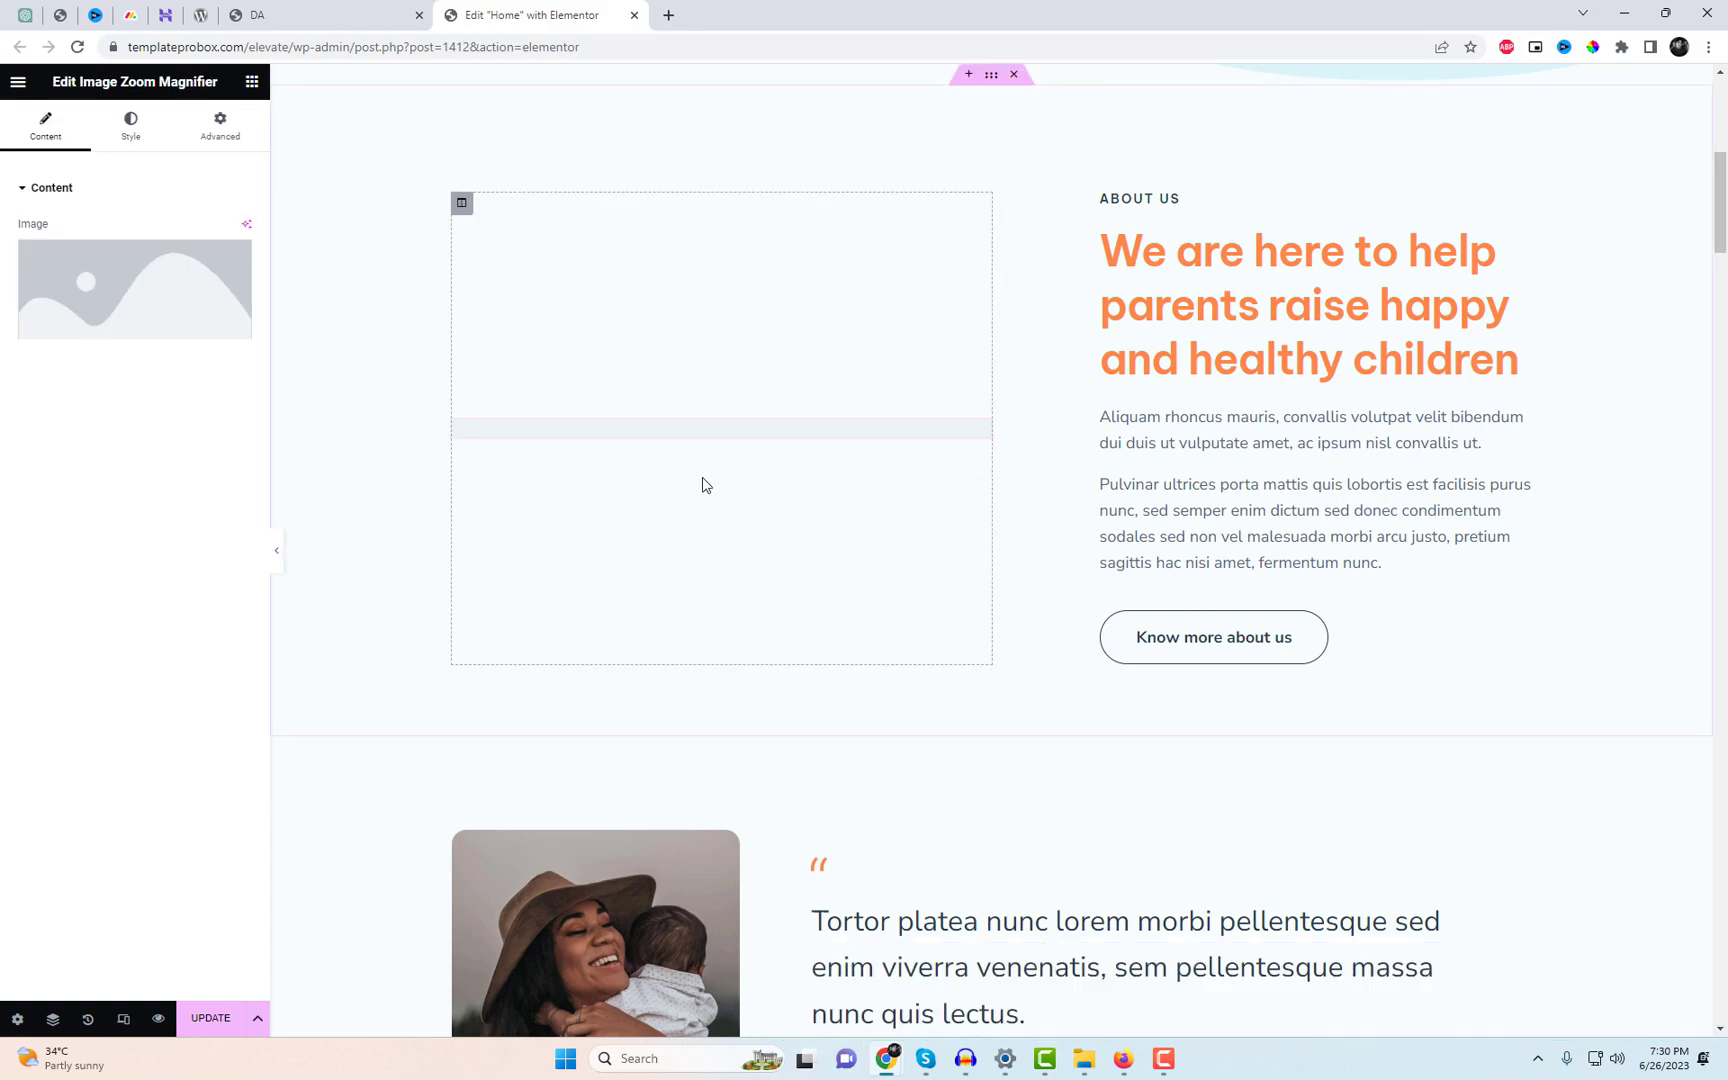
Use the media library photo of the girl holding a purple toy camera as the Image Zoom Magnifier's image.
{"action": "left_click", "coordinate": [196, 296]}
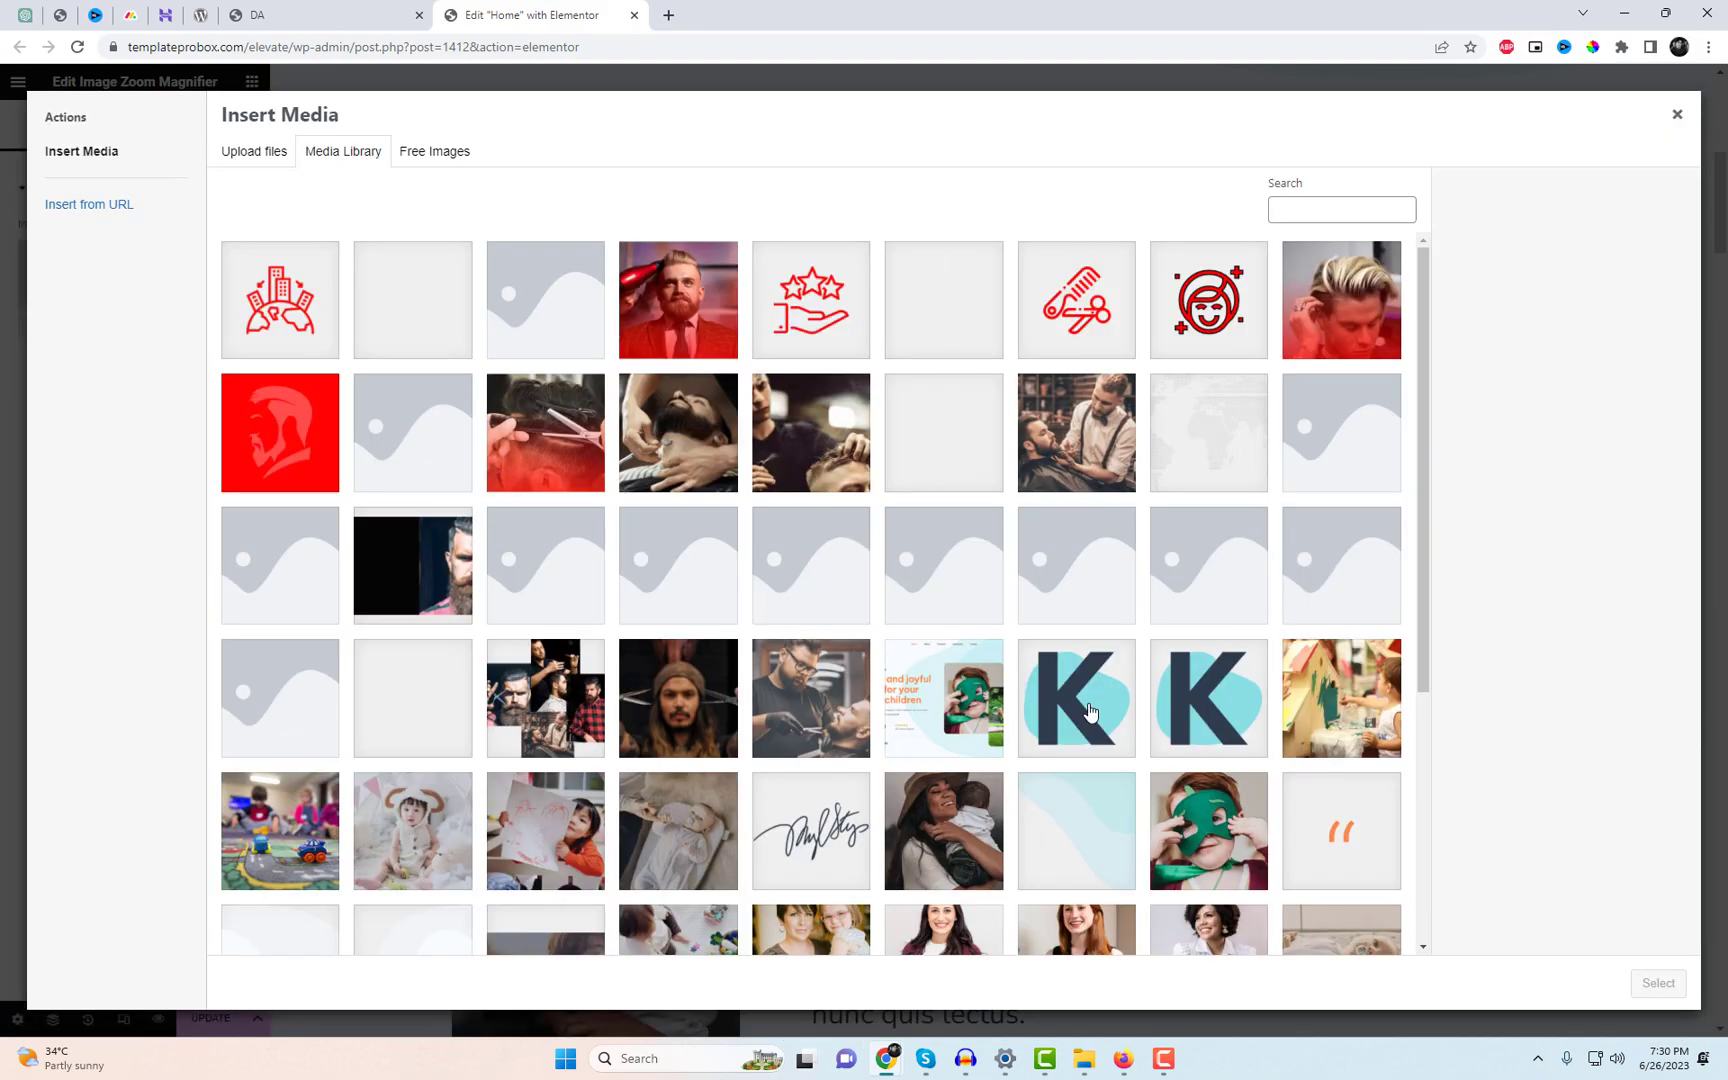
{"action": "scroll", "coordinate": [1150, 780], "scroll_direction": "down", "scroll_amount": 5}
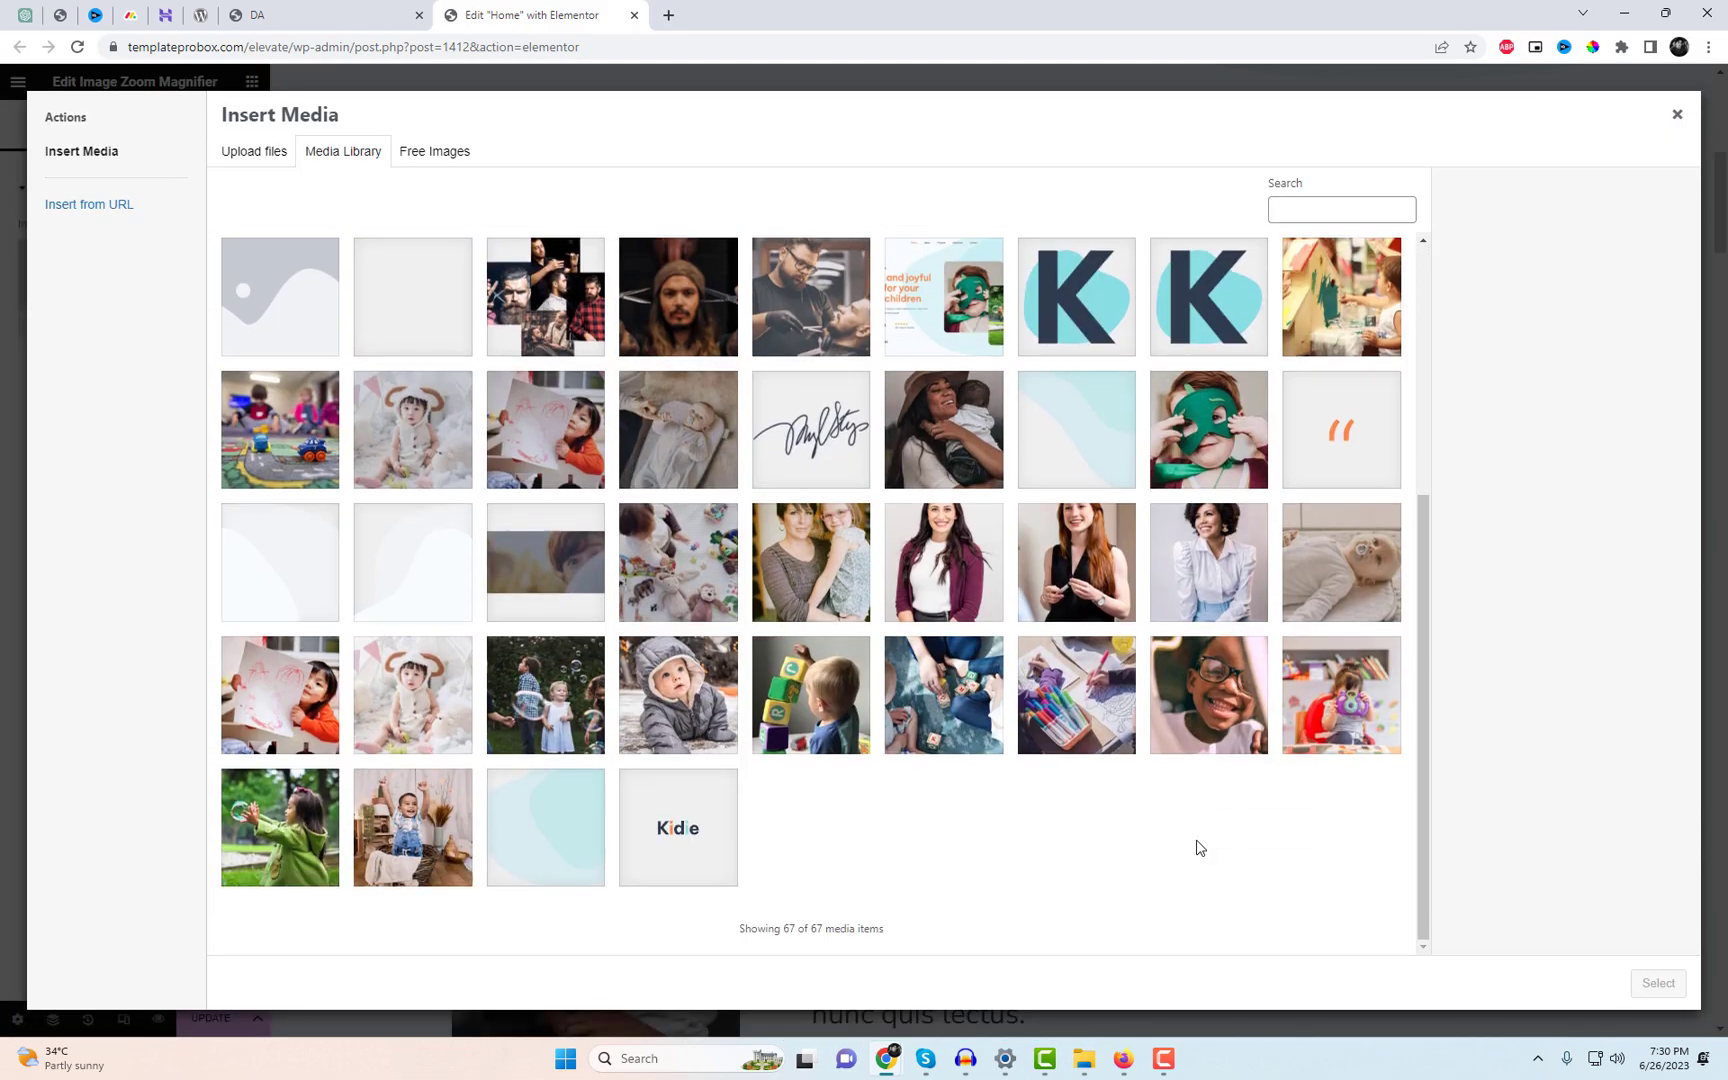
{"action": "left_click", "coordinate": [1327, 720]}
{"action": "left_click", "coordinate": [1657, 984]}
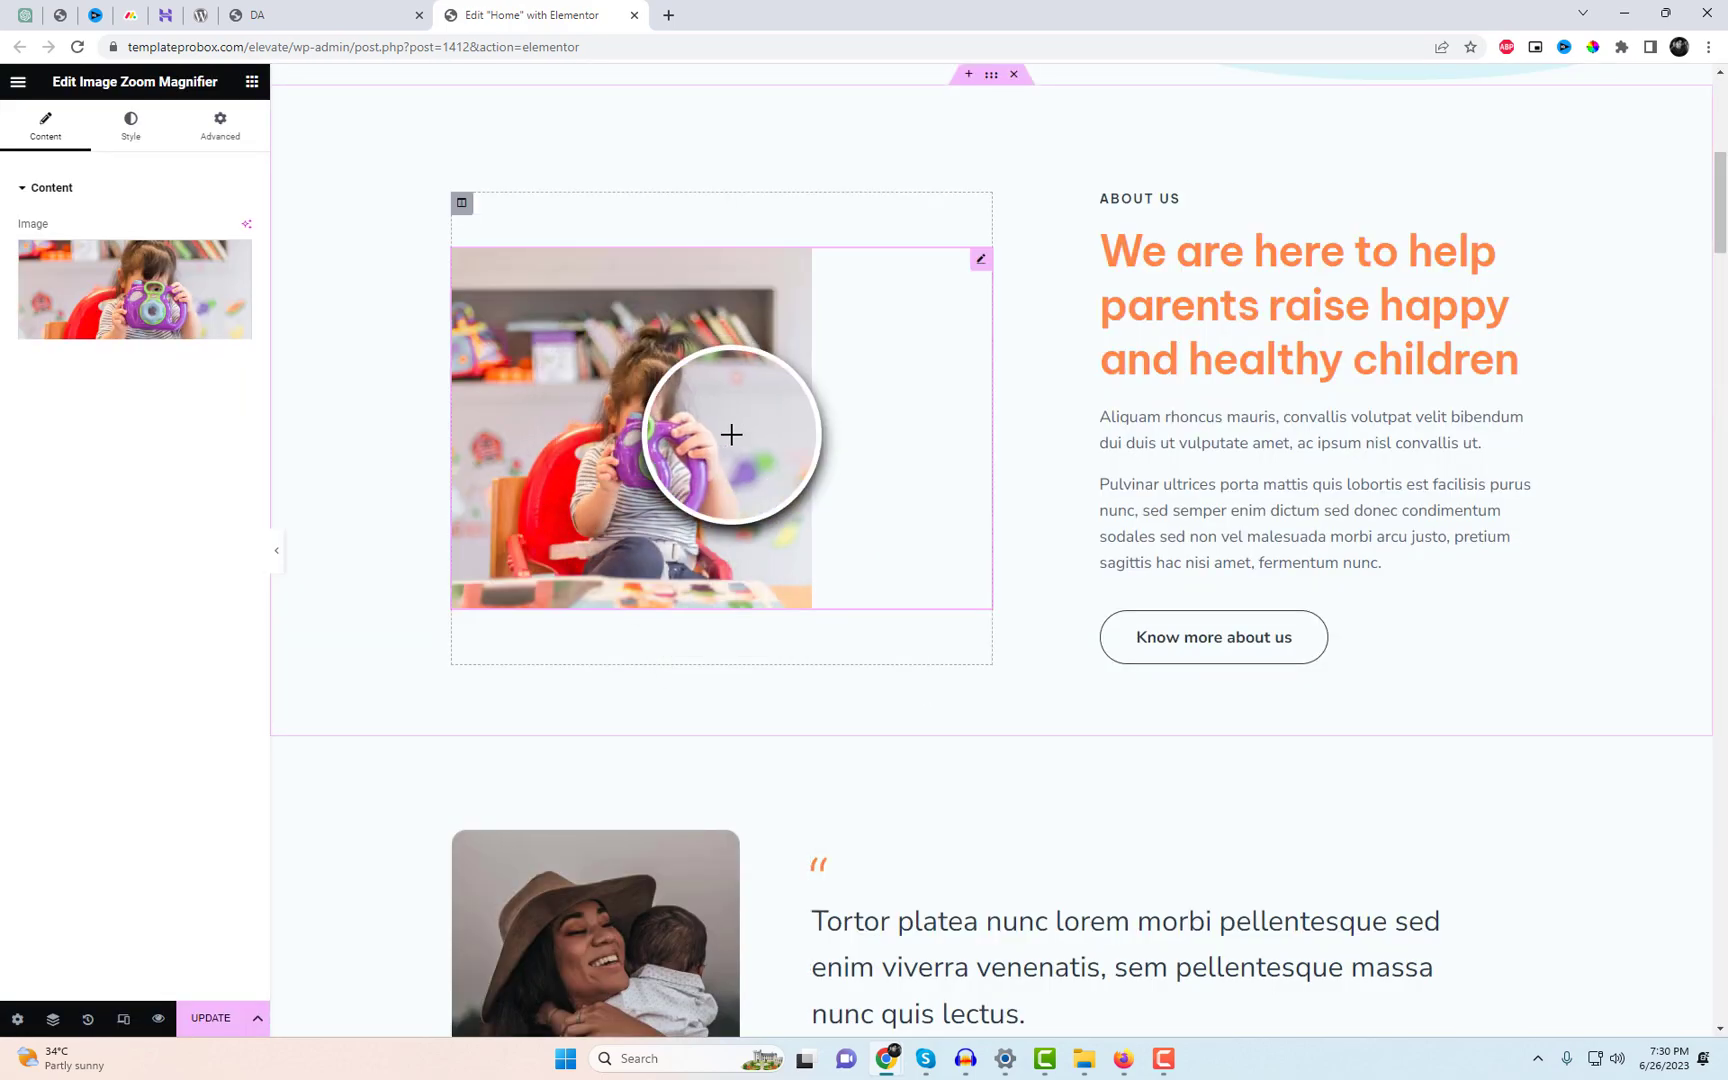
Set the magnifier image's width to 561 px and its border radius to 10 px on all corners.
{"action": "left_click", "coordinate": [131, 128]}
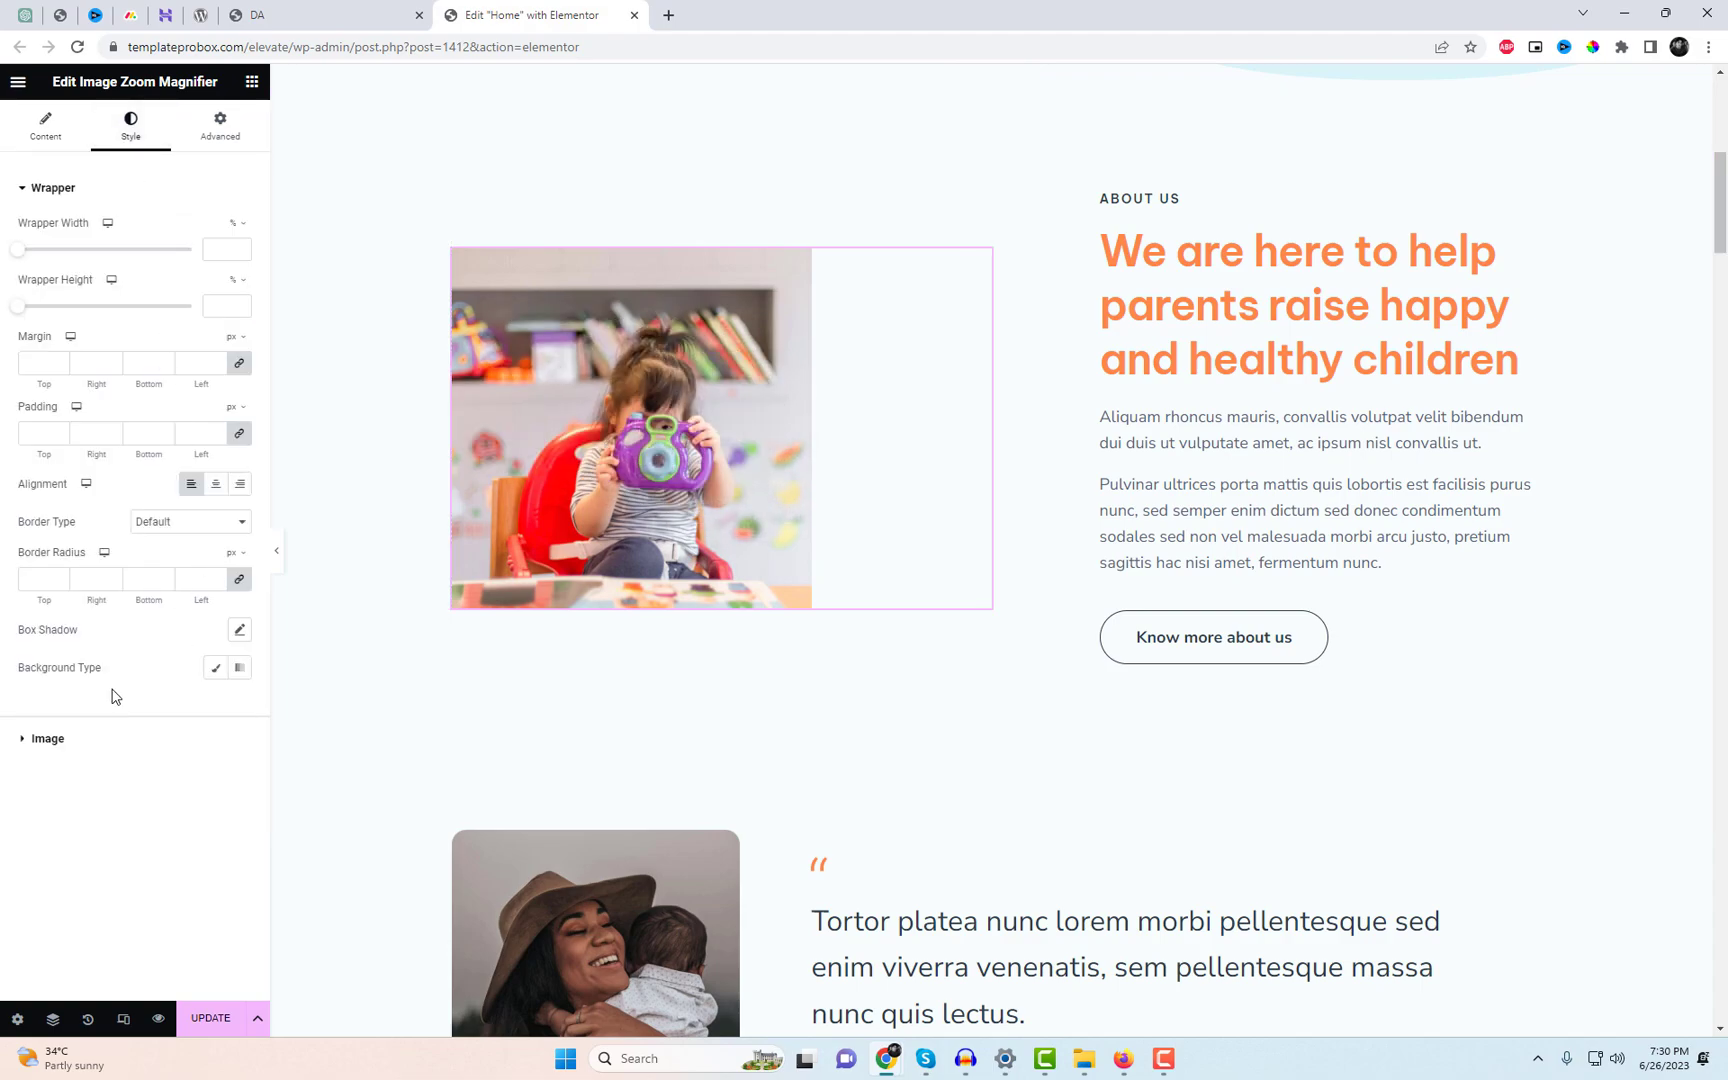
{"action": "left_click", "coordinate": [48, 738]}
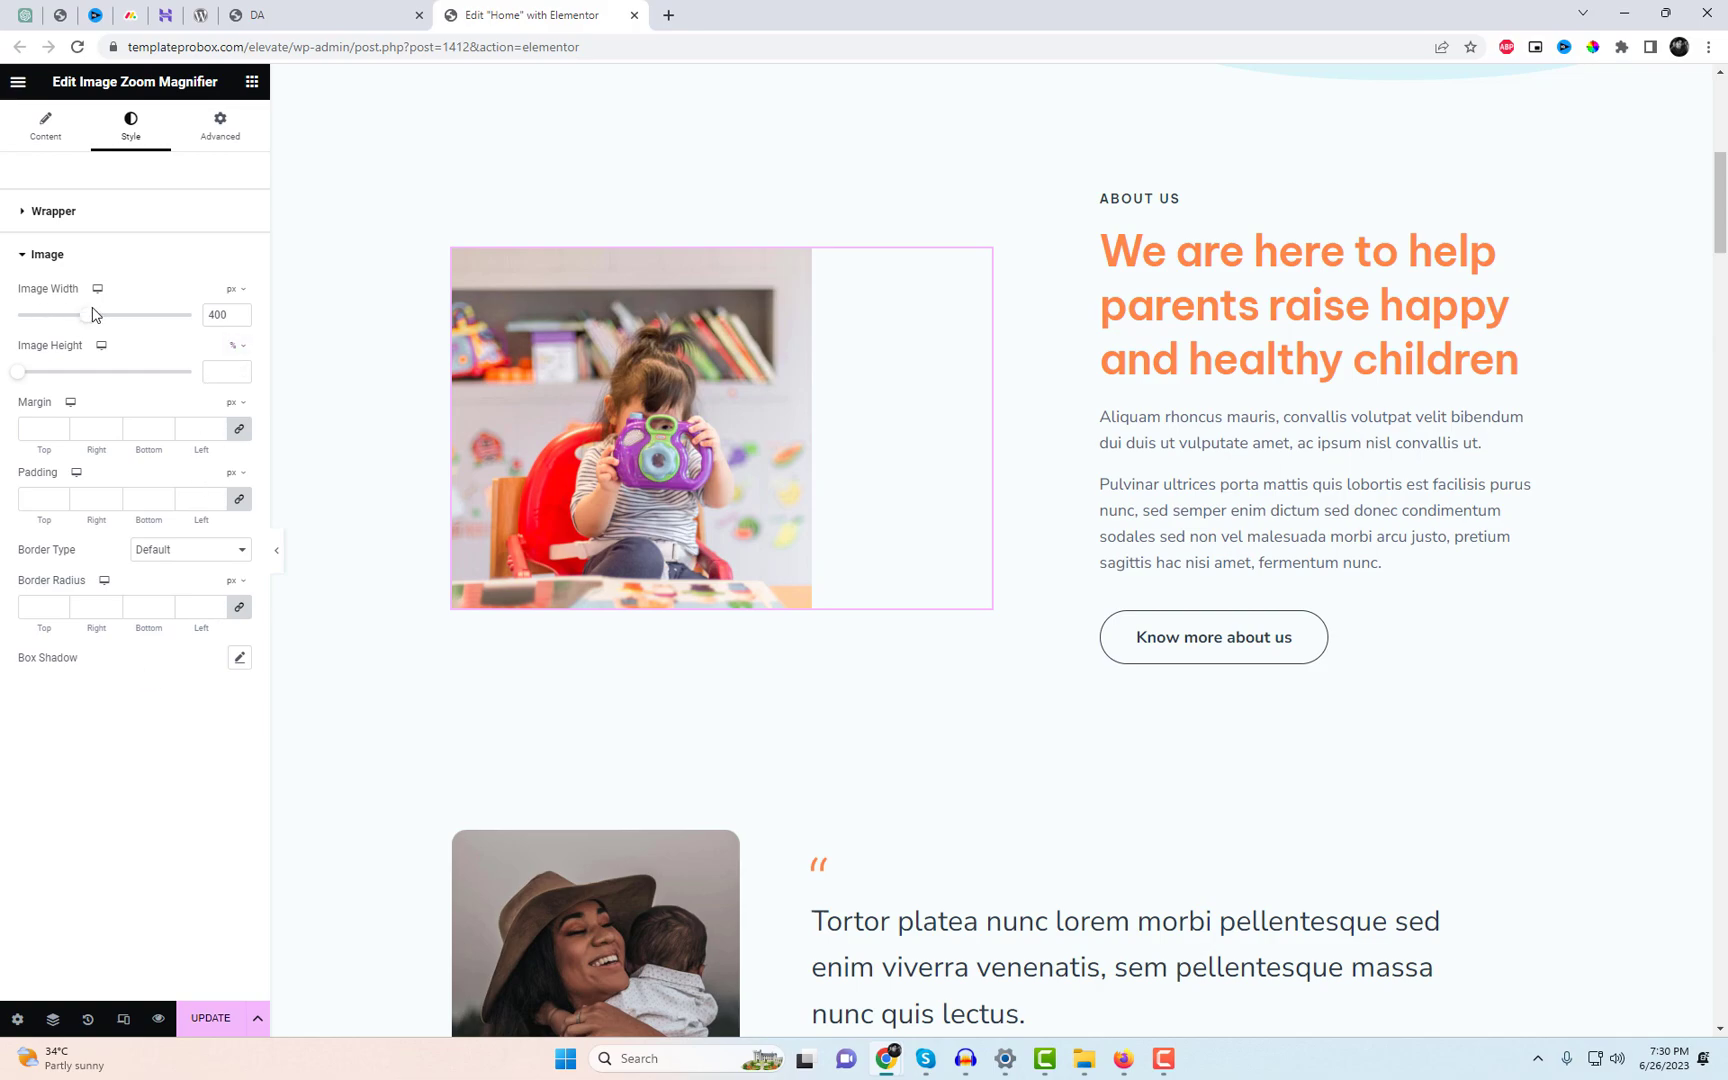
{"action": "left_click_drag", "start_coordinate": [91, 318], "coordinate": [130, 320]}
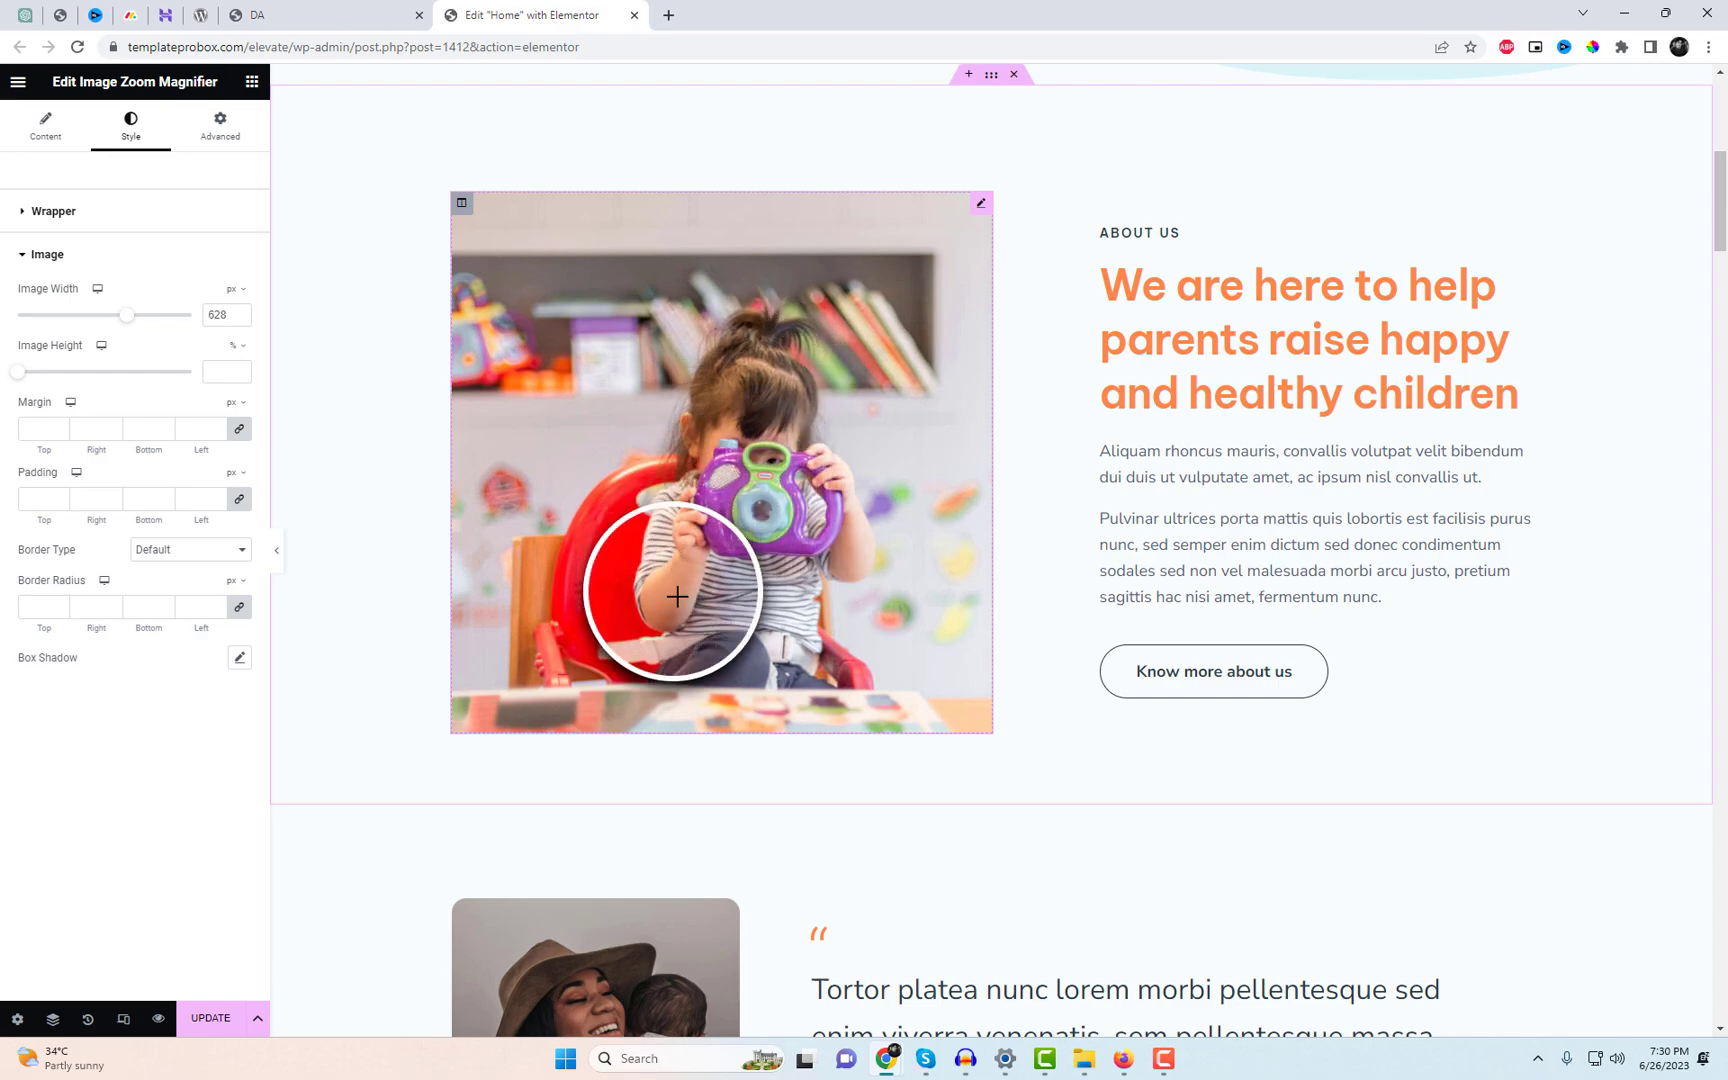
{"action": "left_click_drag", "start_coordinate": [129, 318], "coordinate": [124, 330]}
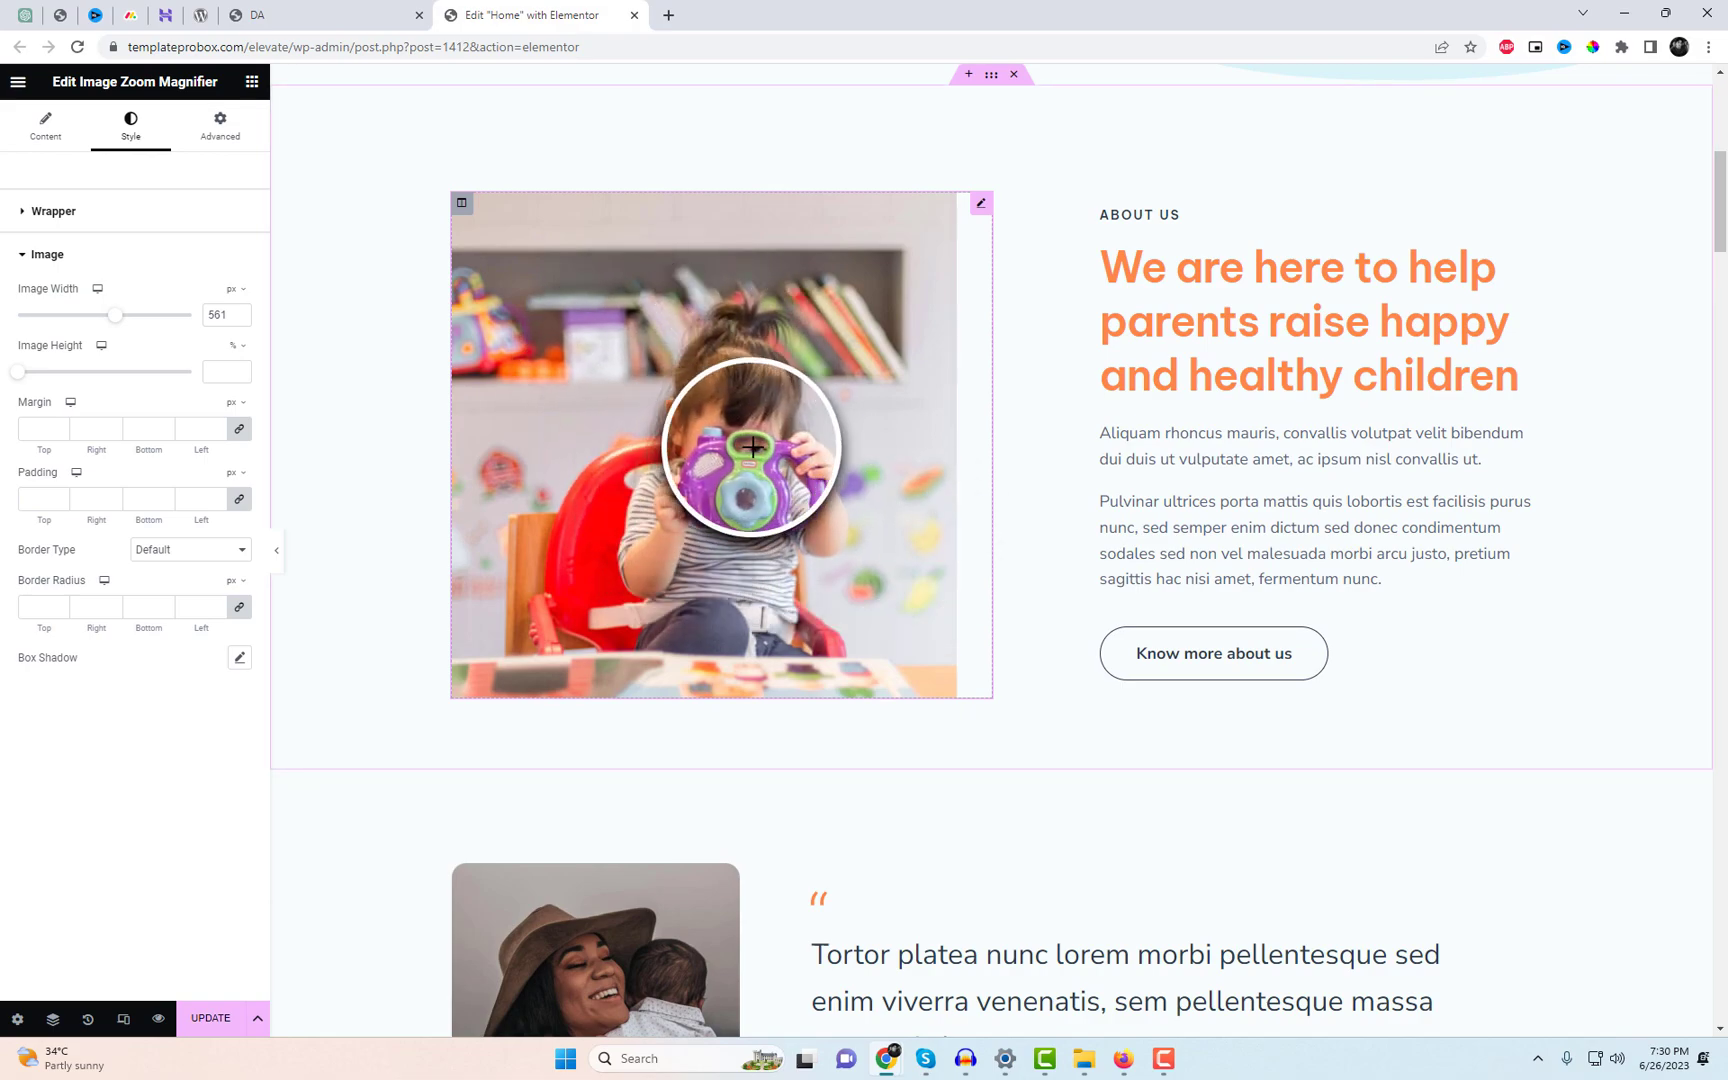
{"action": "scroll", "coordinate": [762, 479], "scroll_direction": "down", "scroll_amount": 1}
{"action": "scroll", "coordinate": [700, 450], "scroll_direction": "down", "scroll_amount": 2}
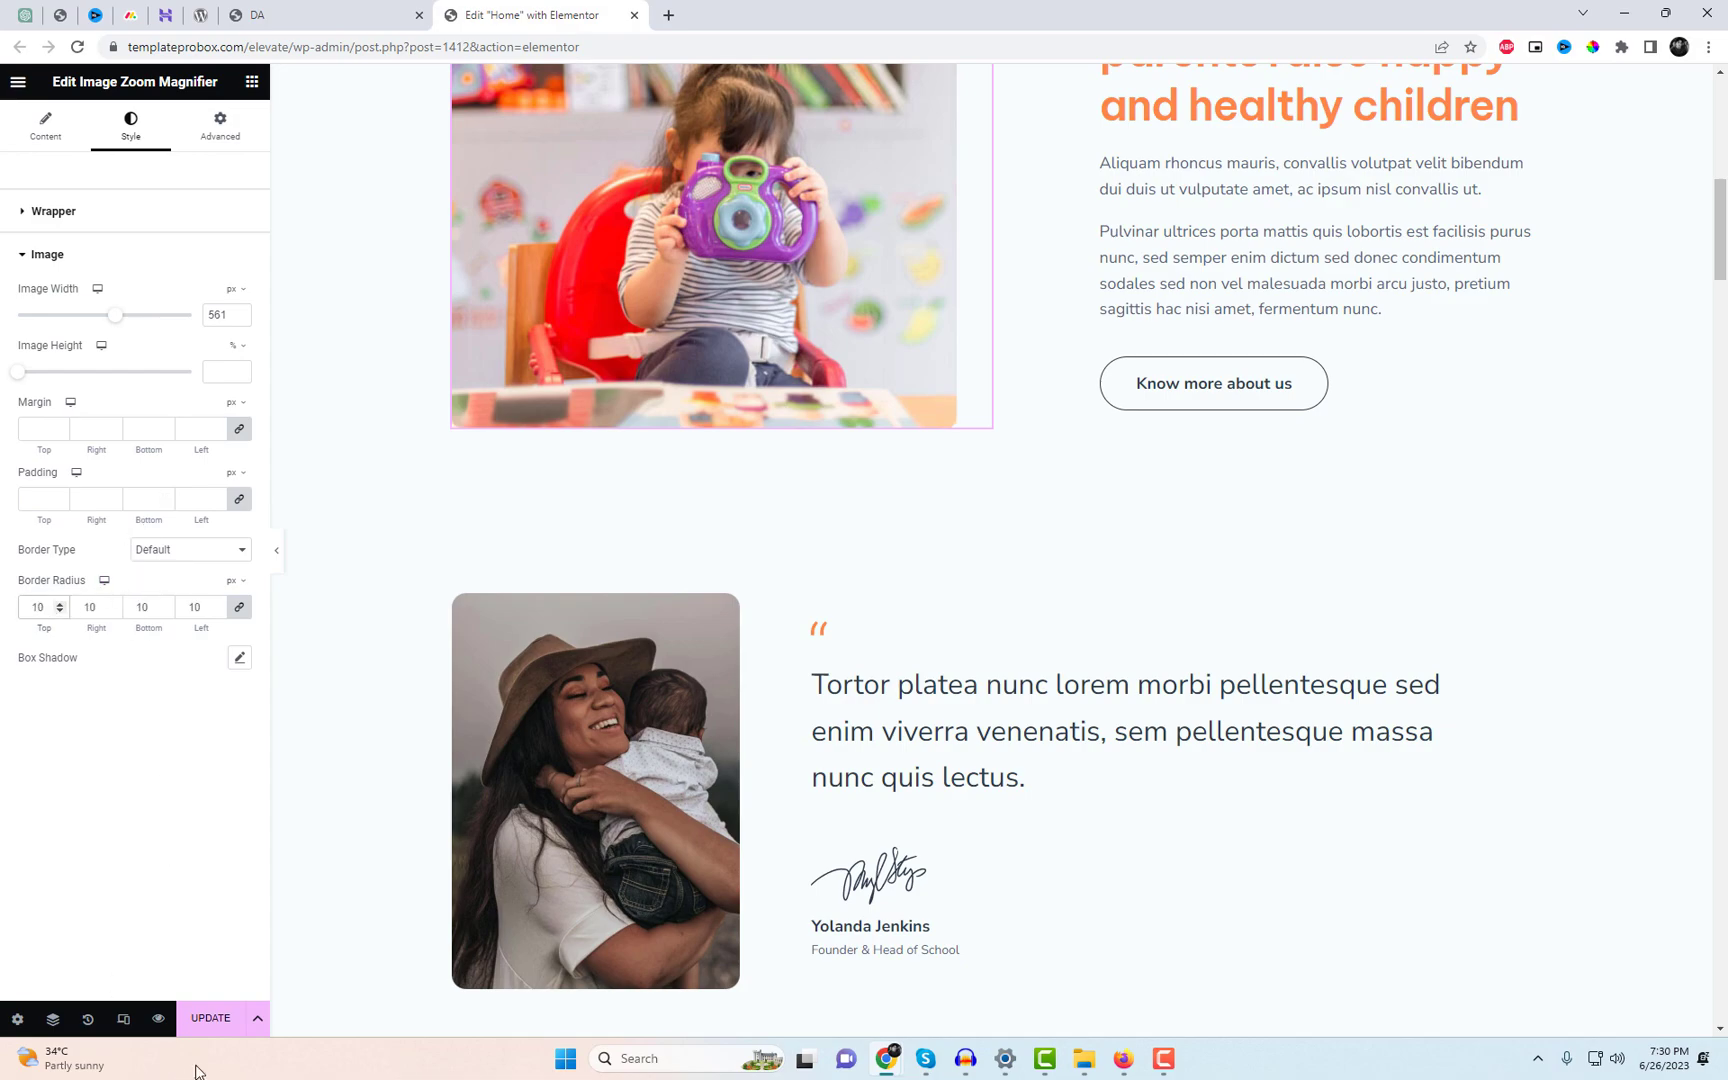
Reload the live Home page and examine the Image Zoom Magnifier in the About Us section.
{"action": "left_click", "coordinate": [333, 21]}
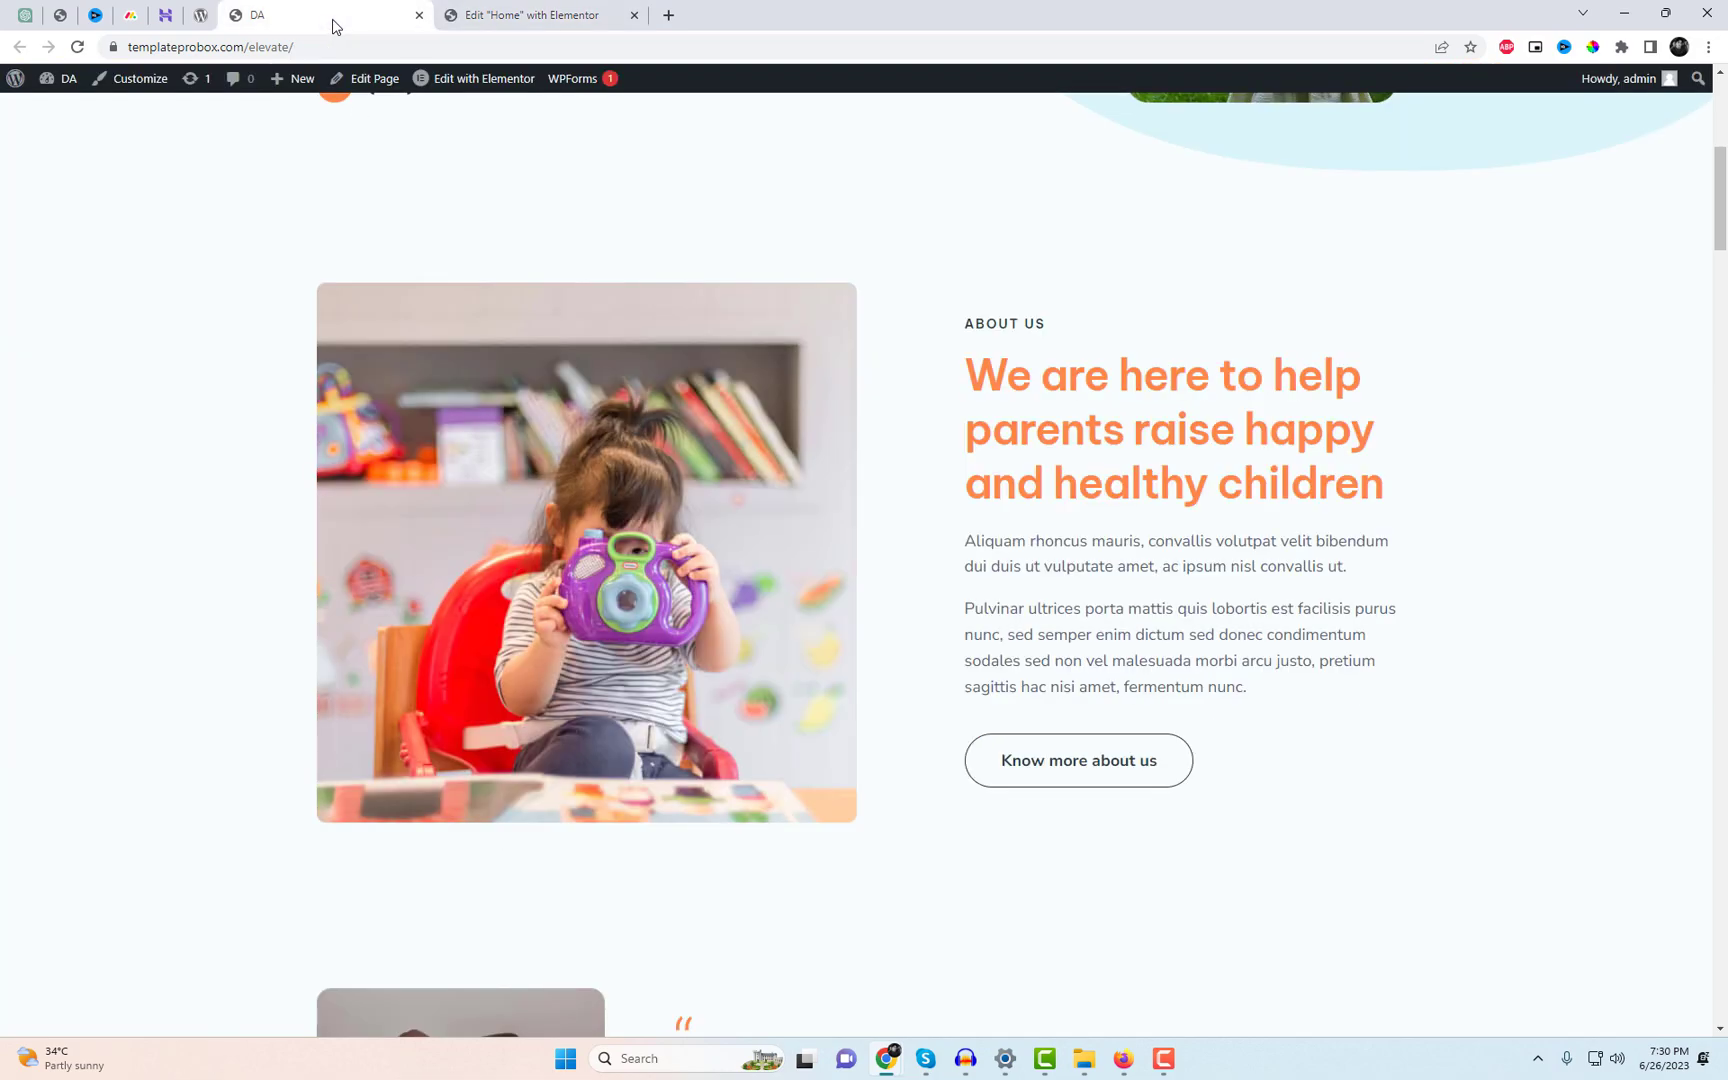
{"action": "right_click", "coordinate": [984, 284]}
{"action": "left_click", "coordinate": [1051, 340]}
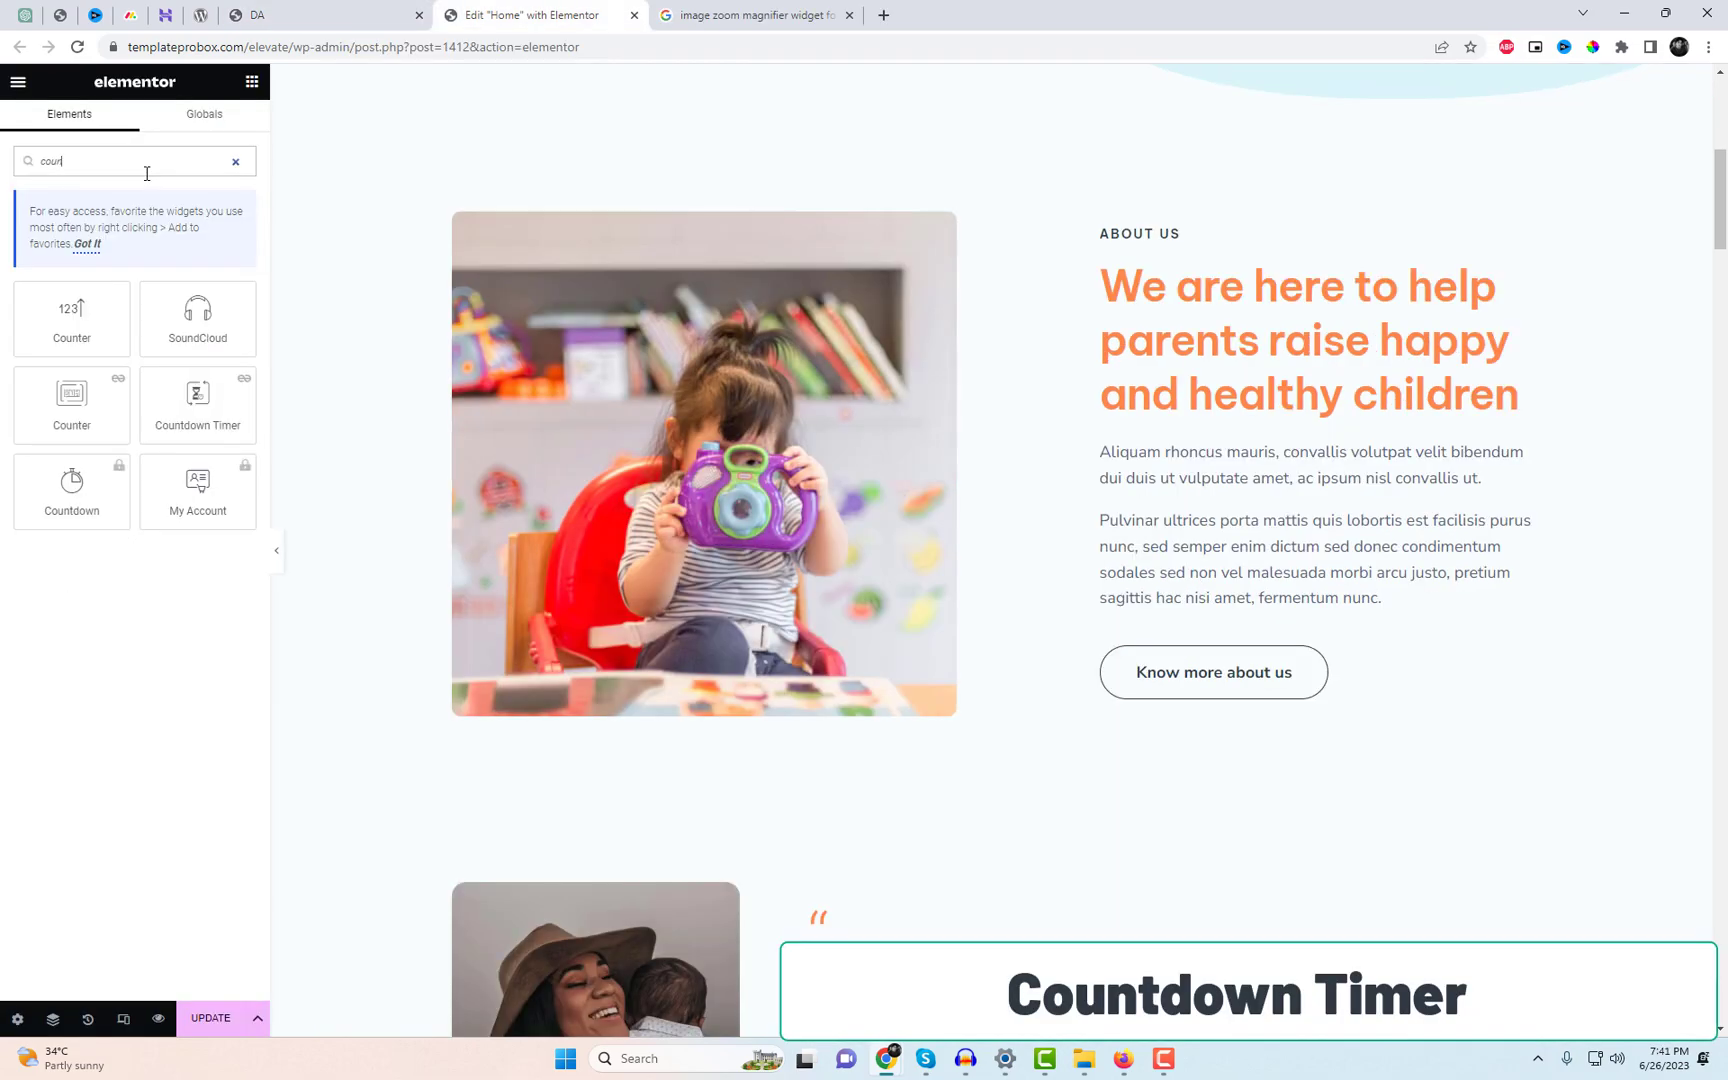
{"action": "type", "text": "nt"}
{"action": "left_click_drag", "start_coordinate": [70, 398], "coordinate": [1200, 620]}
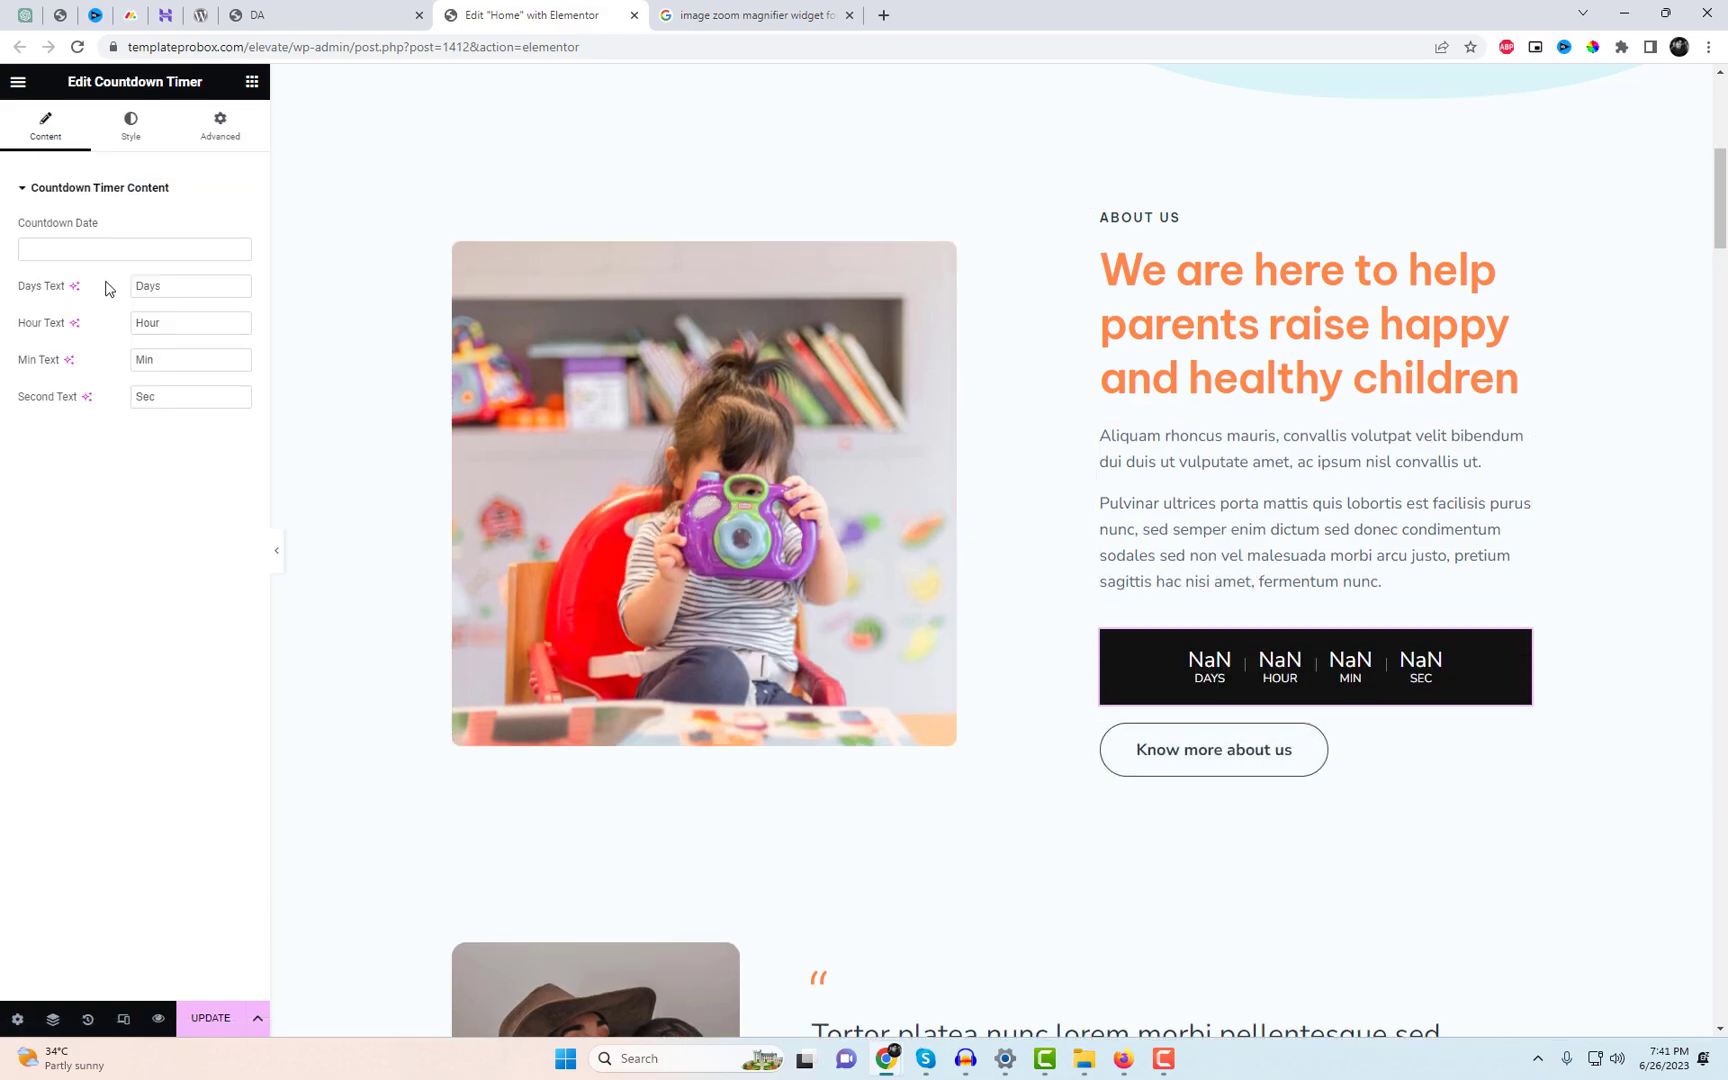
{"action": "left_click", "coordinate": [115, 252]}
{"action": "left_click", "coordinate": [279, 278]}
{"action": "left_click", "coordinate": [279, 278]}
{"action": "left_click", "coordinate": [279, 278]}
{"action": "left_click", "coordinate": [279, 278]}
{"action": "left_click", "coordinate": [279, 278]}
{"action": "left_click", "coordinate": [279, 278]}
{"action": "left_click", "coordinate": [253, 431]}
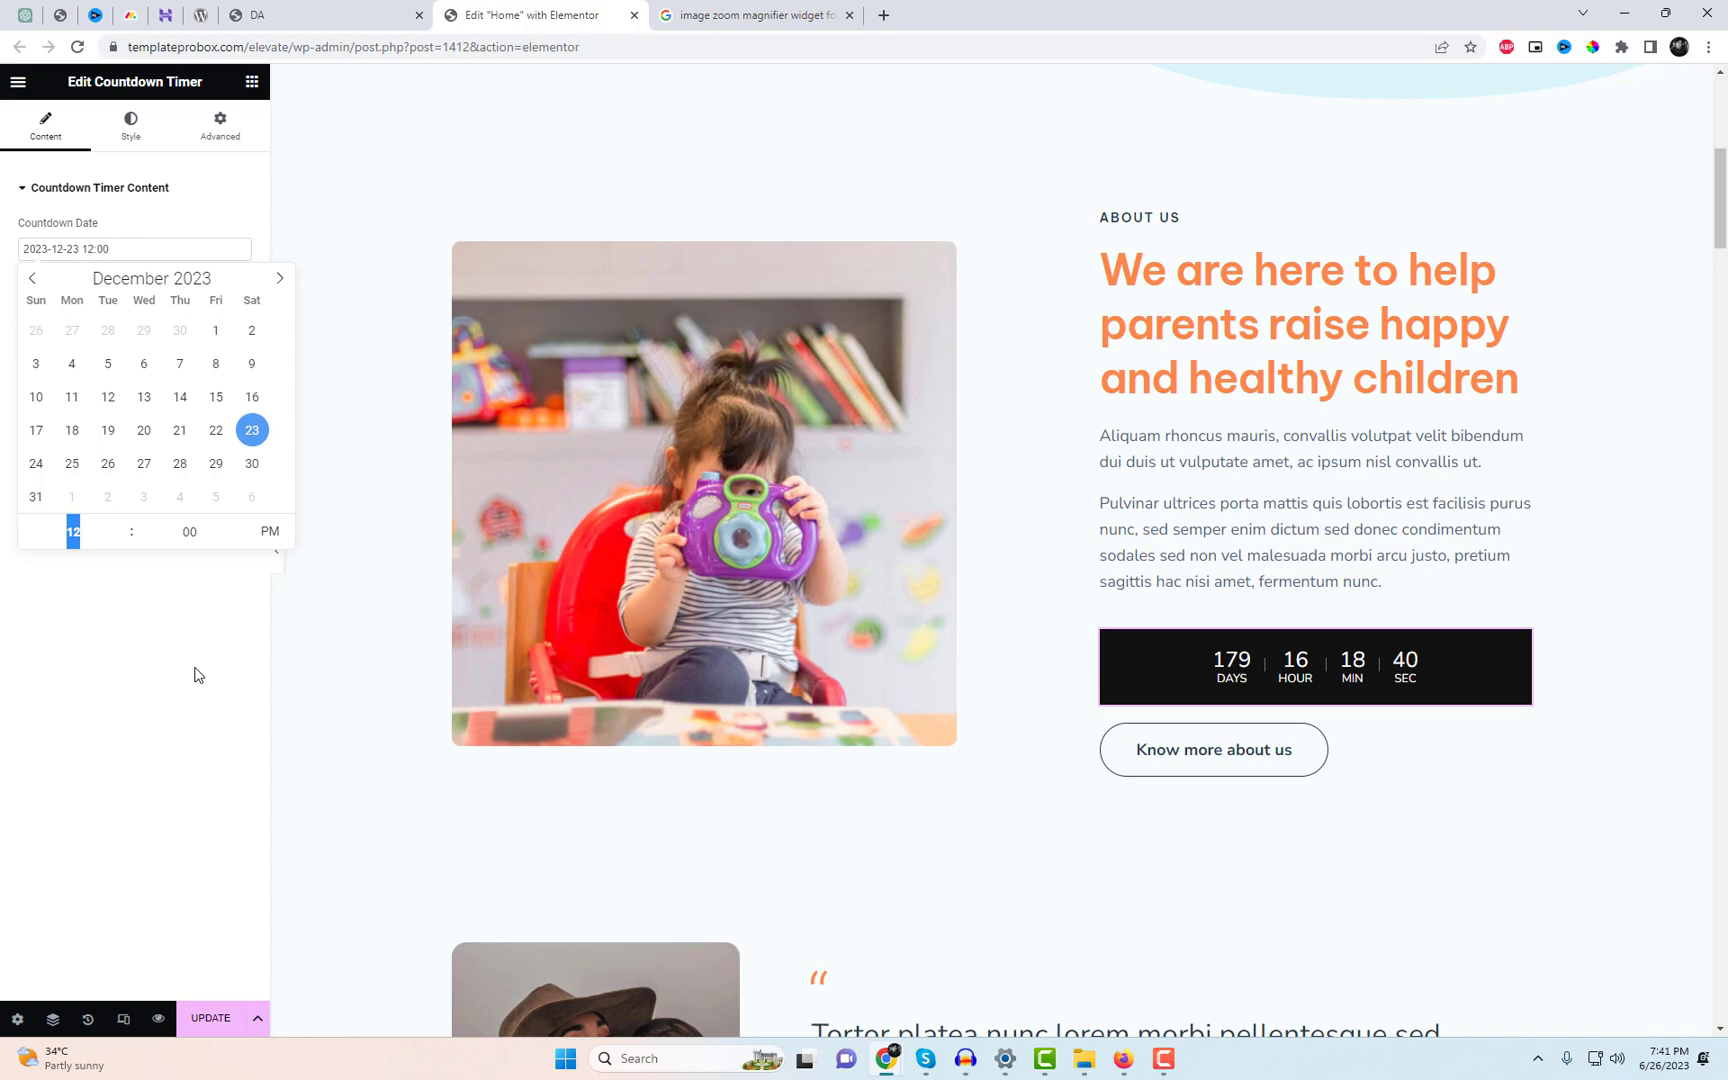
{"action": "left_click", "coordinate": [197, 675]}
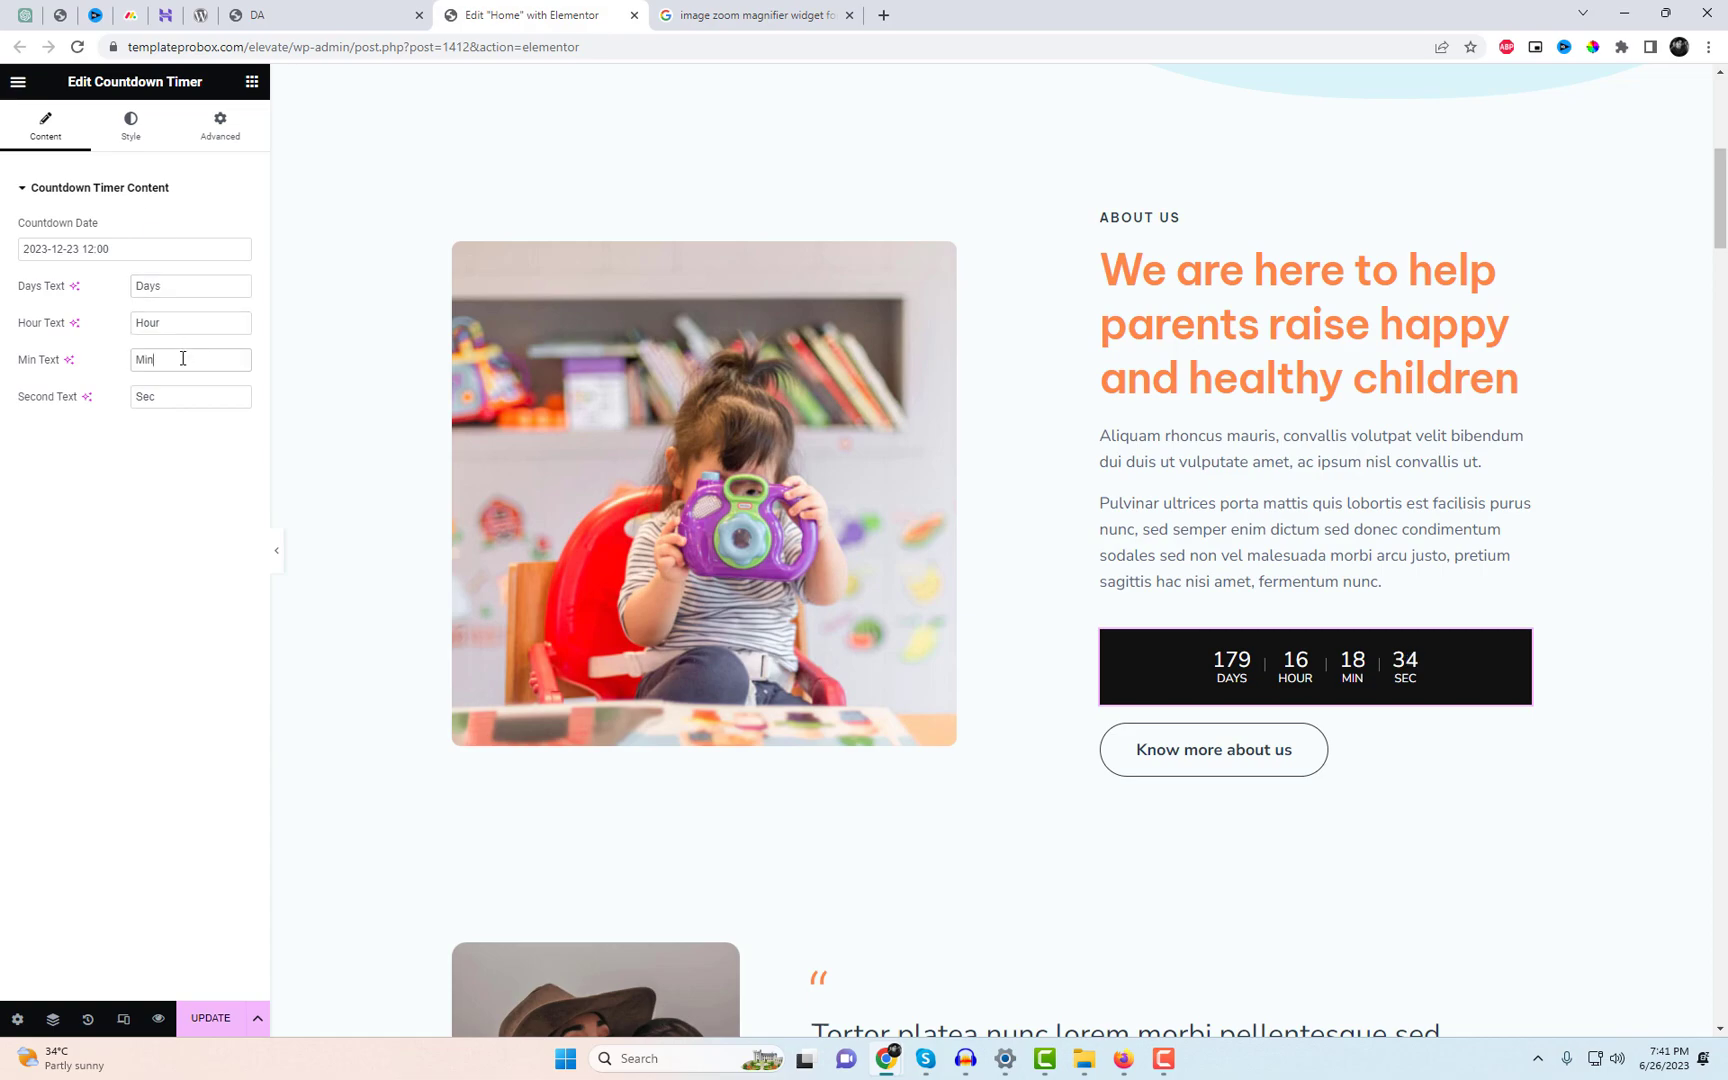
Try the row display type in the Countdown Timer's clock style and return it to Column.
{"action": "left_click", "coordinate": [131, 130]}
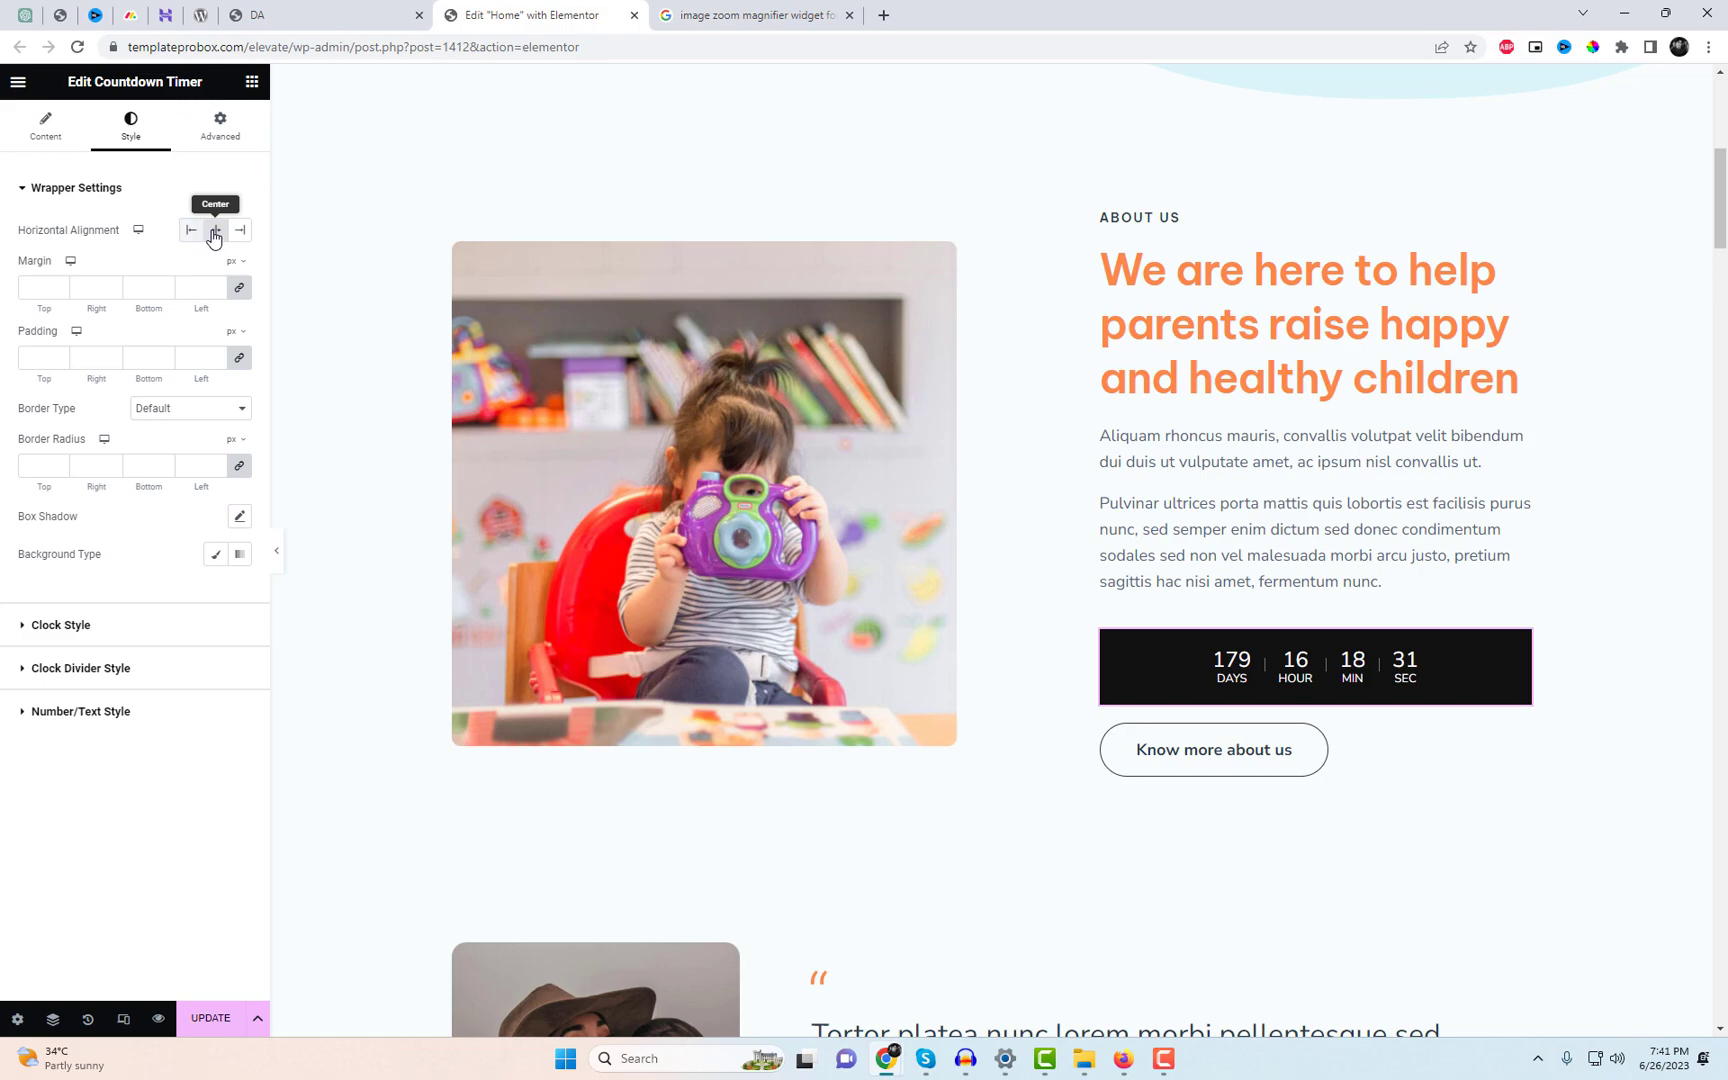
{"action": "left_click", "coordinate": [110, 638]}
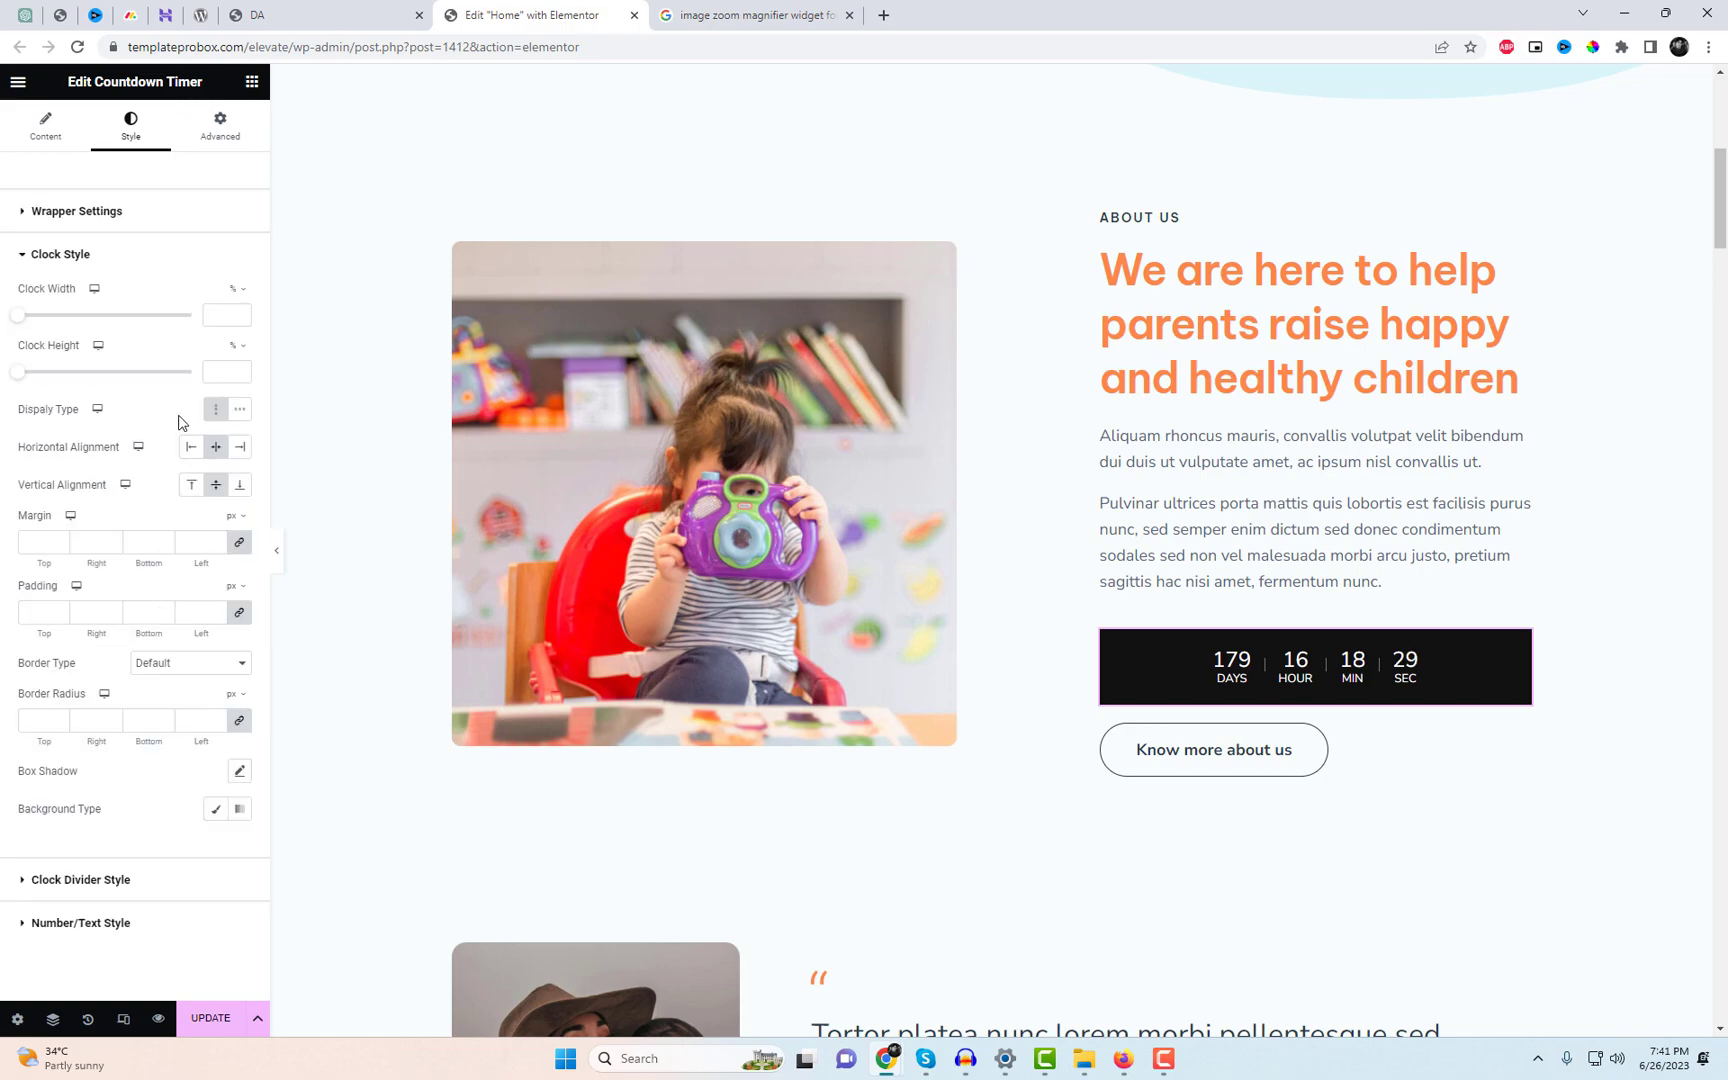
{"action": "left_click", "coordinate": [240, 411]}
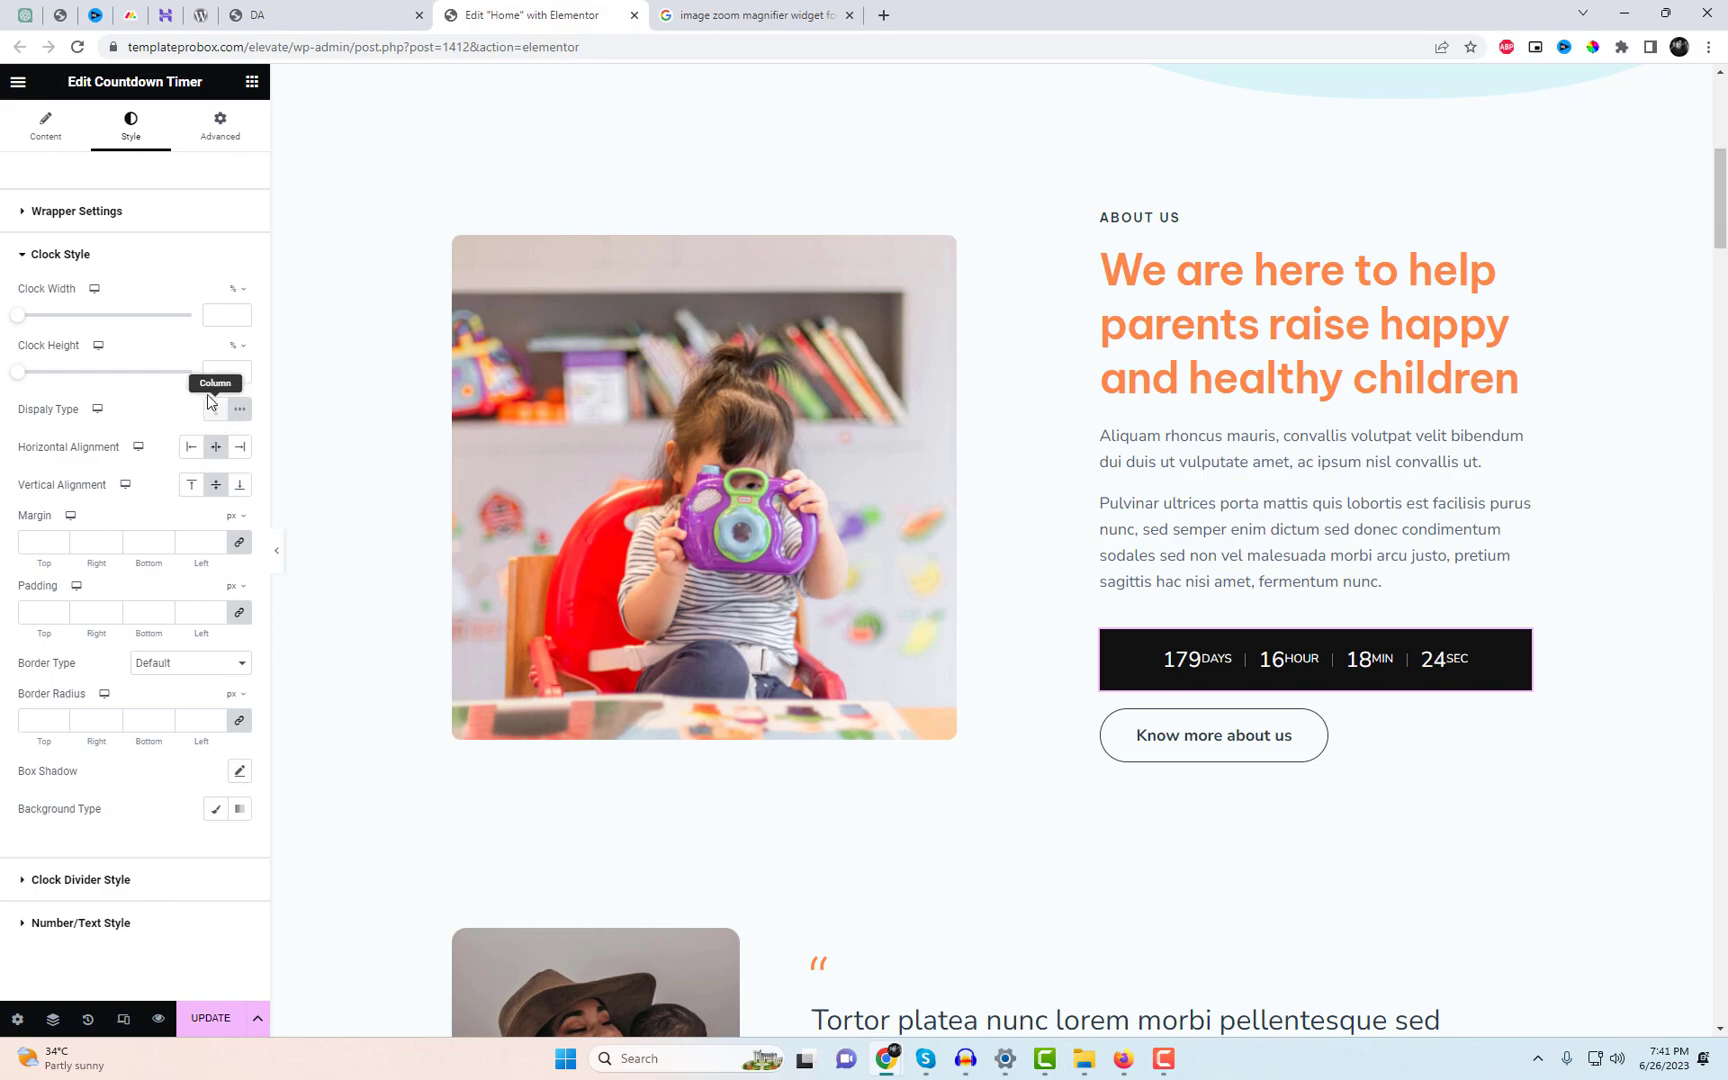
{"action": "left_click", "coordinate": [215, 410]}
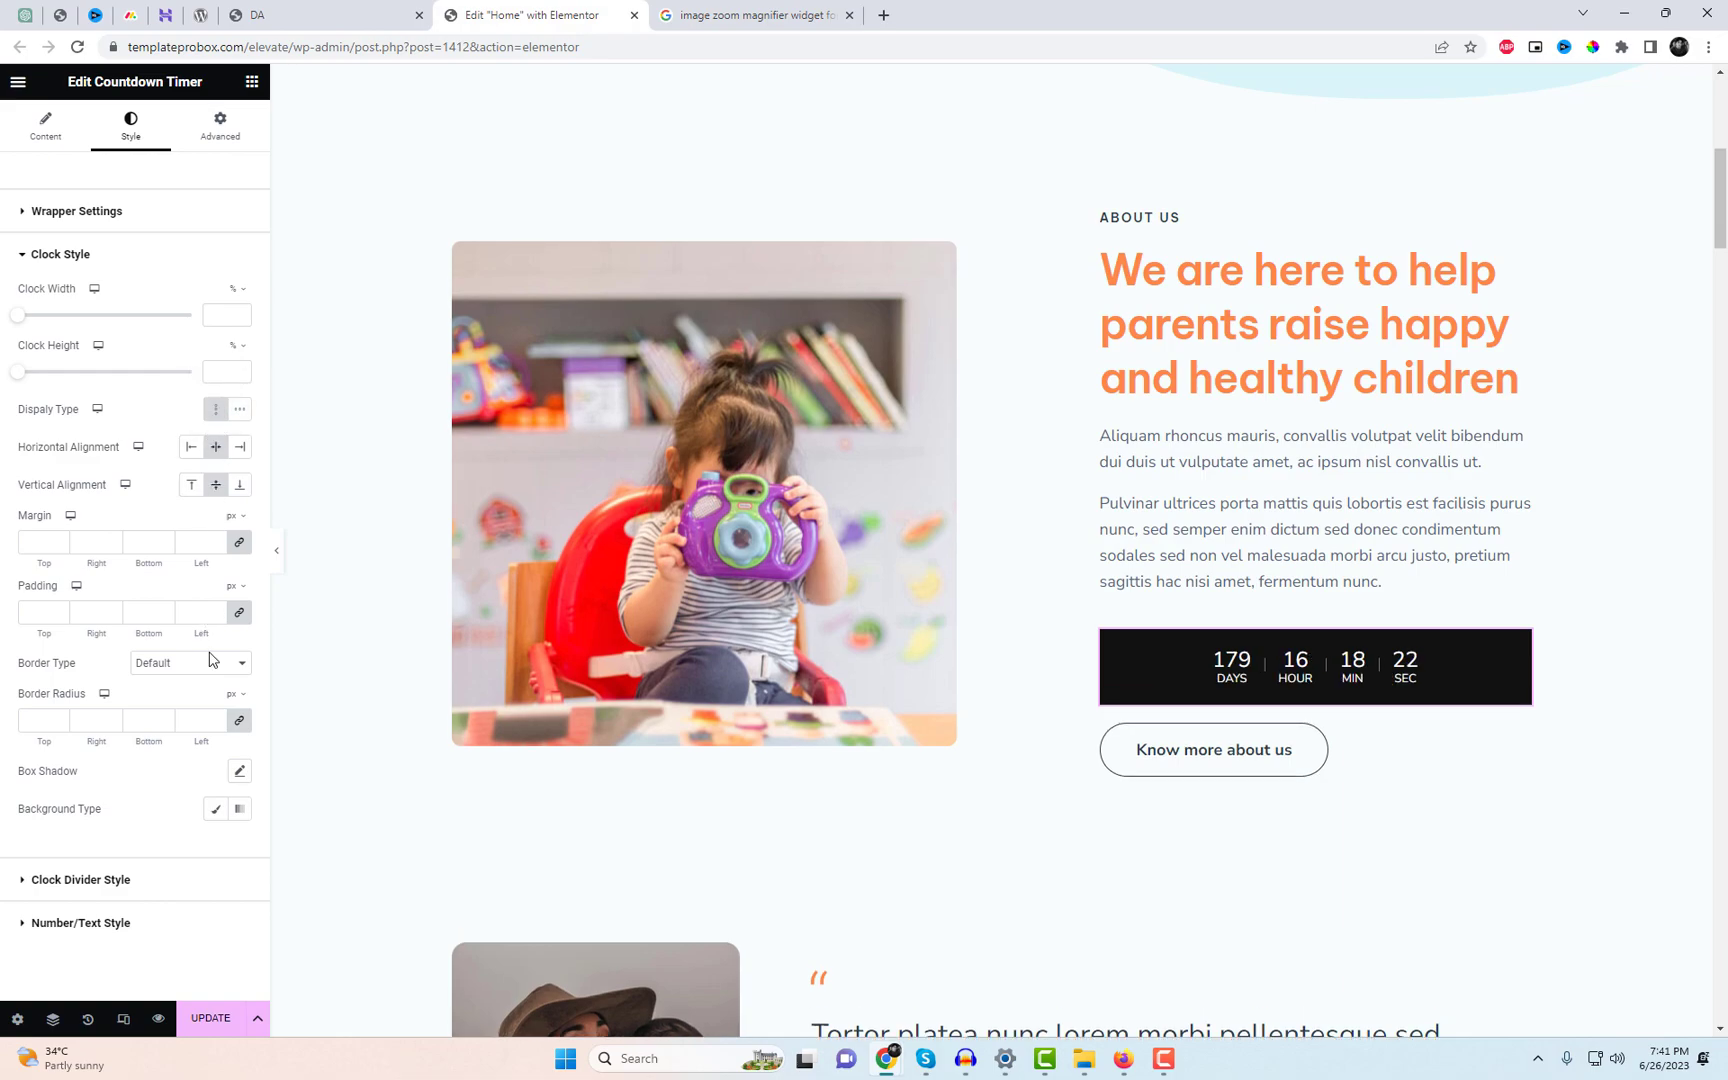
Try the Countdown Timer with Active Divider off and turn the divider back on.
{"action": "left_click", "coordinate": [167, 884]}
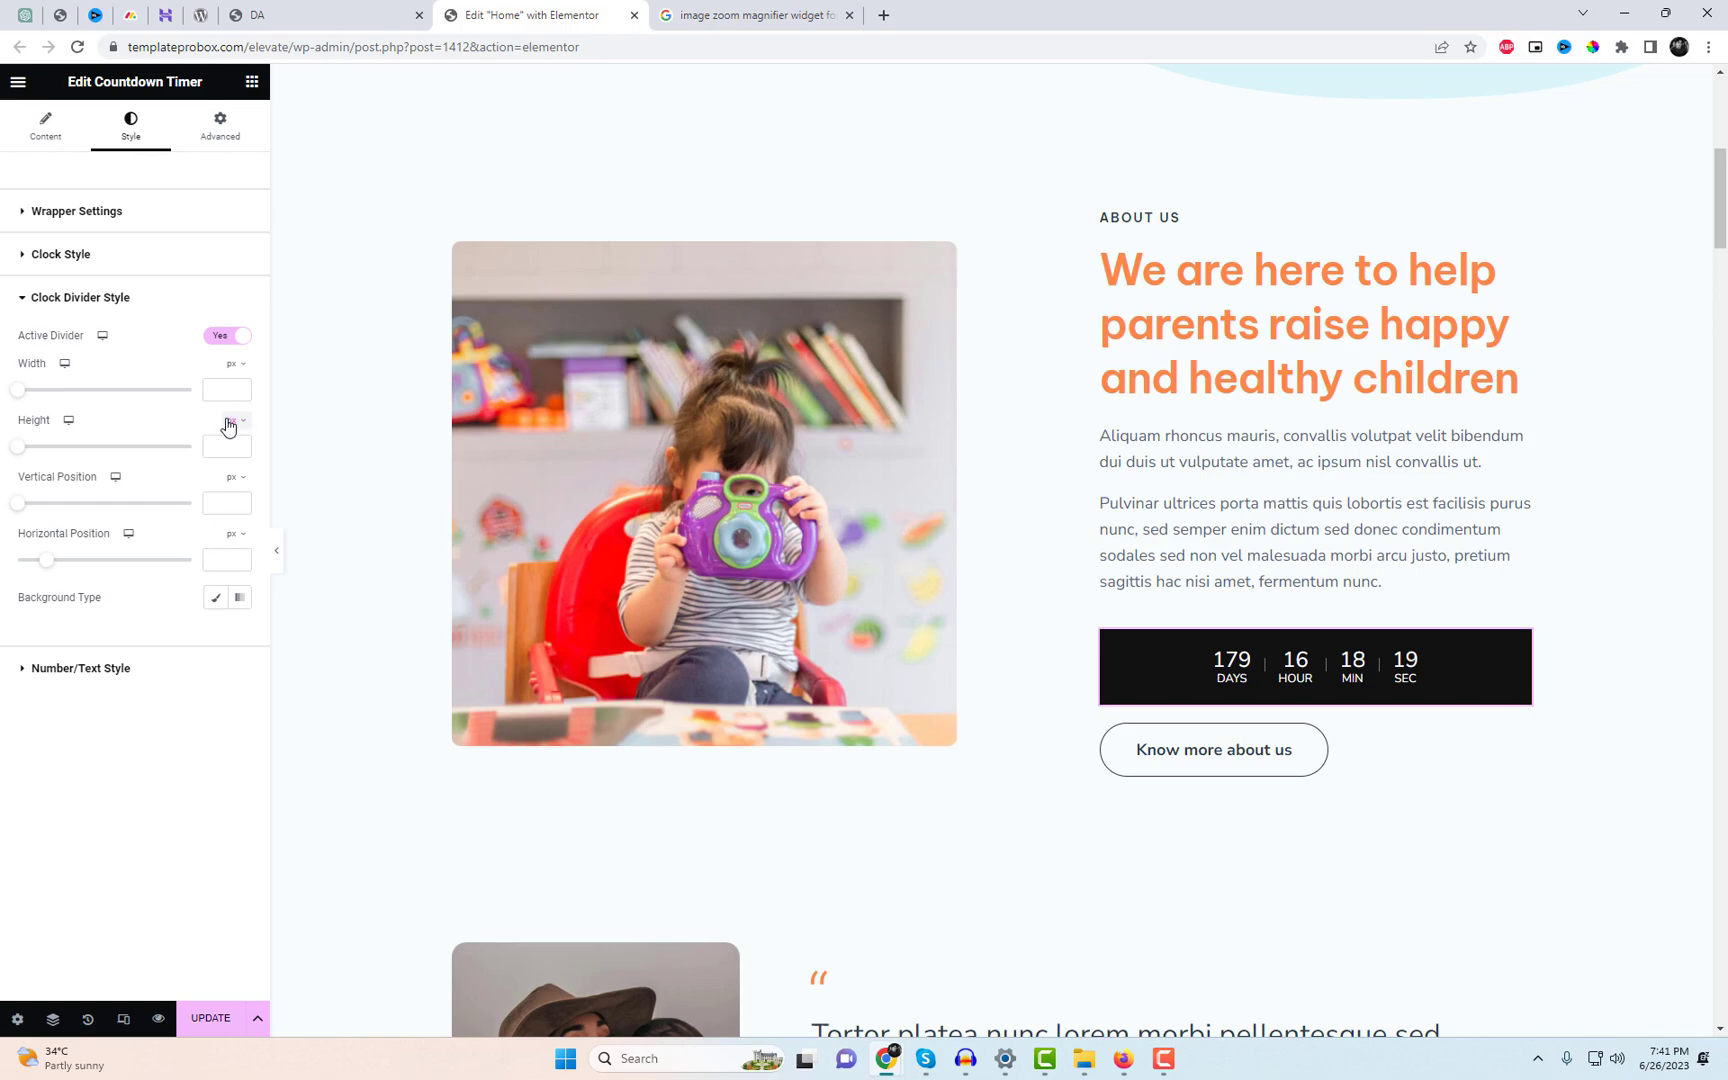
{"action": "left_click", "coordinate": [215, 340]}
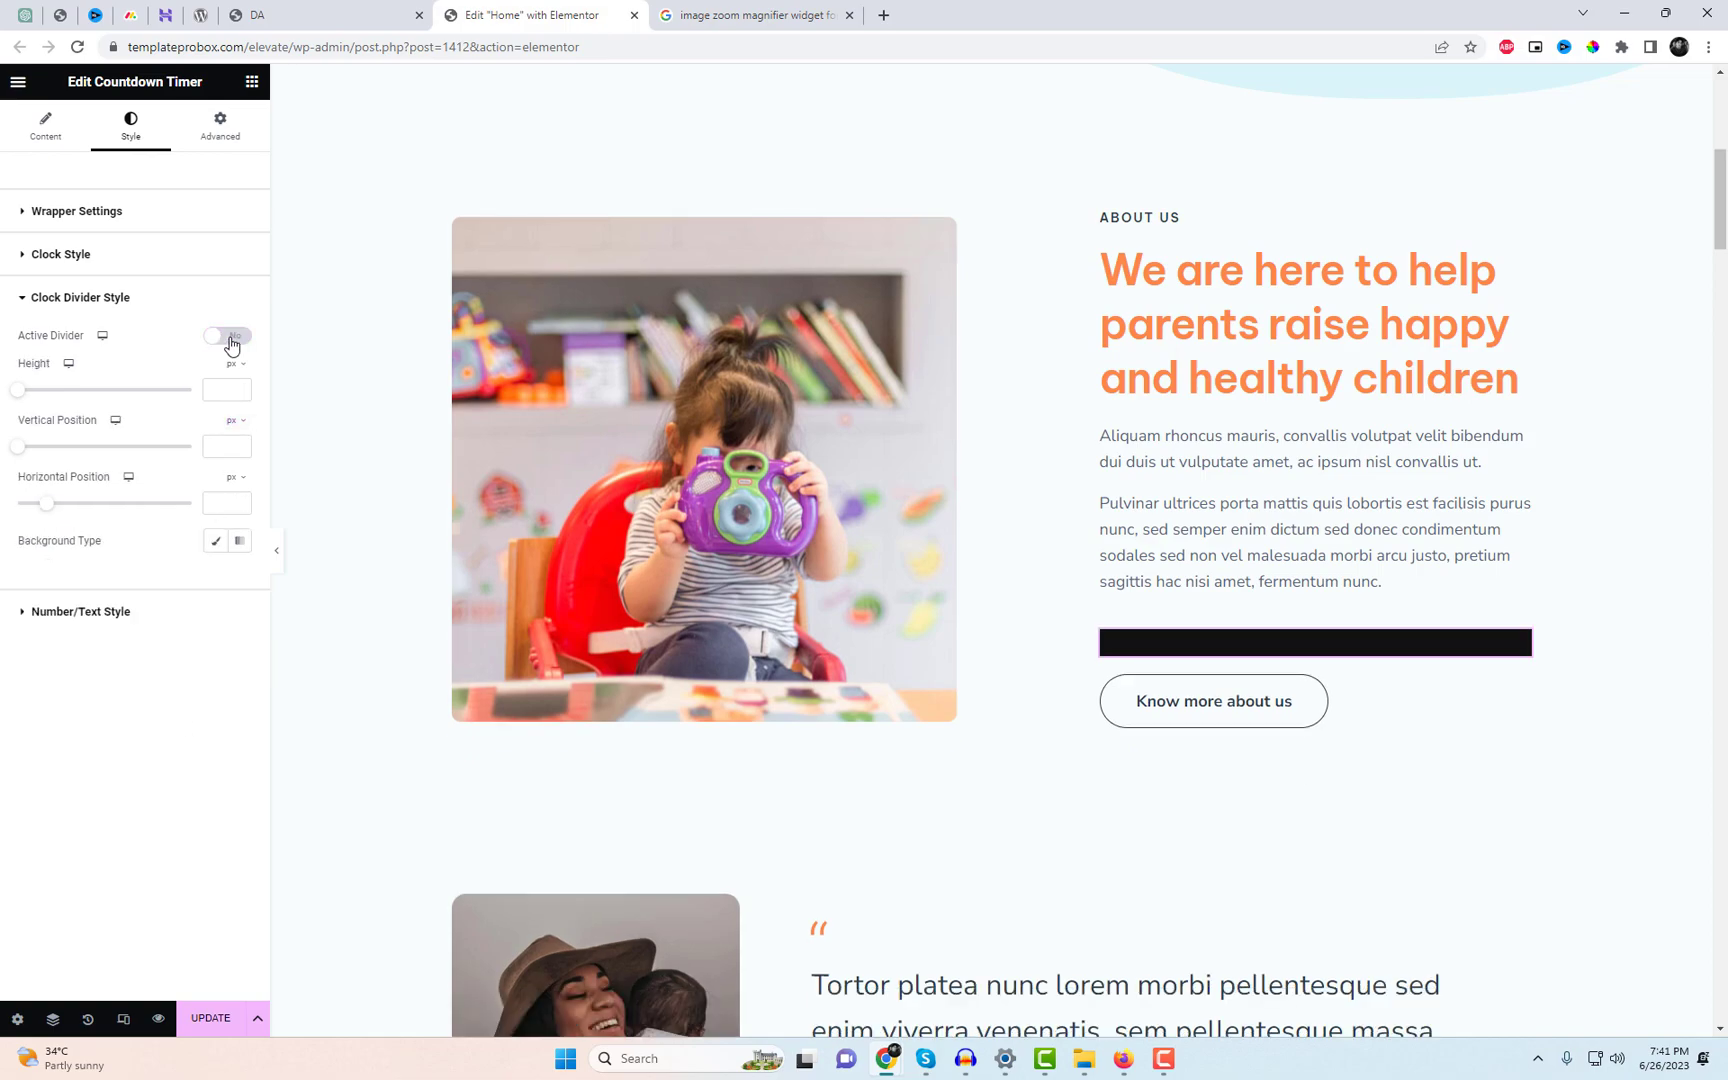
{"action": "left_click", "coordinate": [225, 338]}
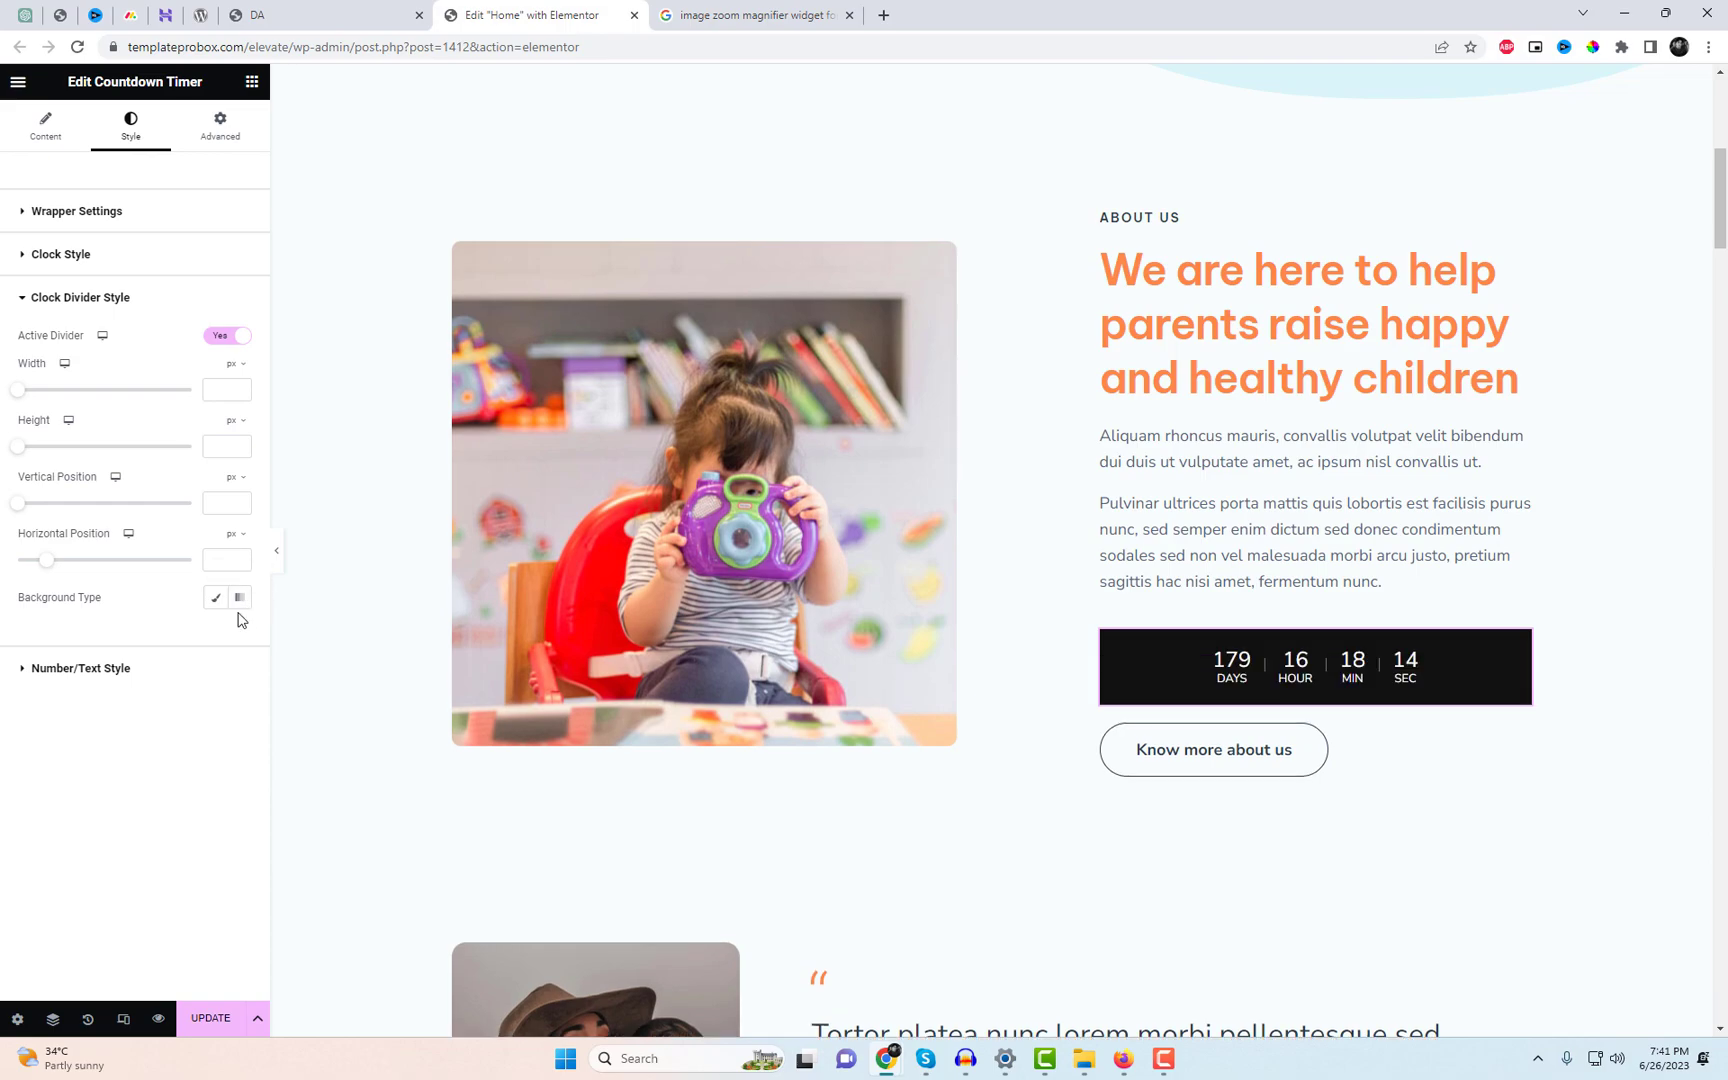
Give the Countdown Timer's wrapper a classic background in the global color Theme Color 1.
{"action": "left_click", "coordinate": [148, 218]}
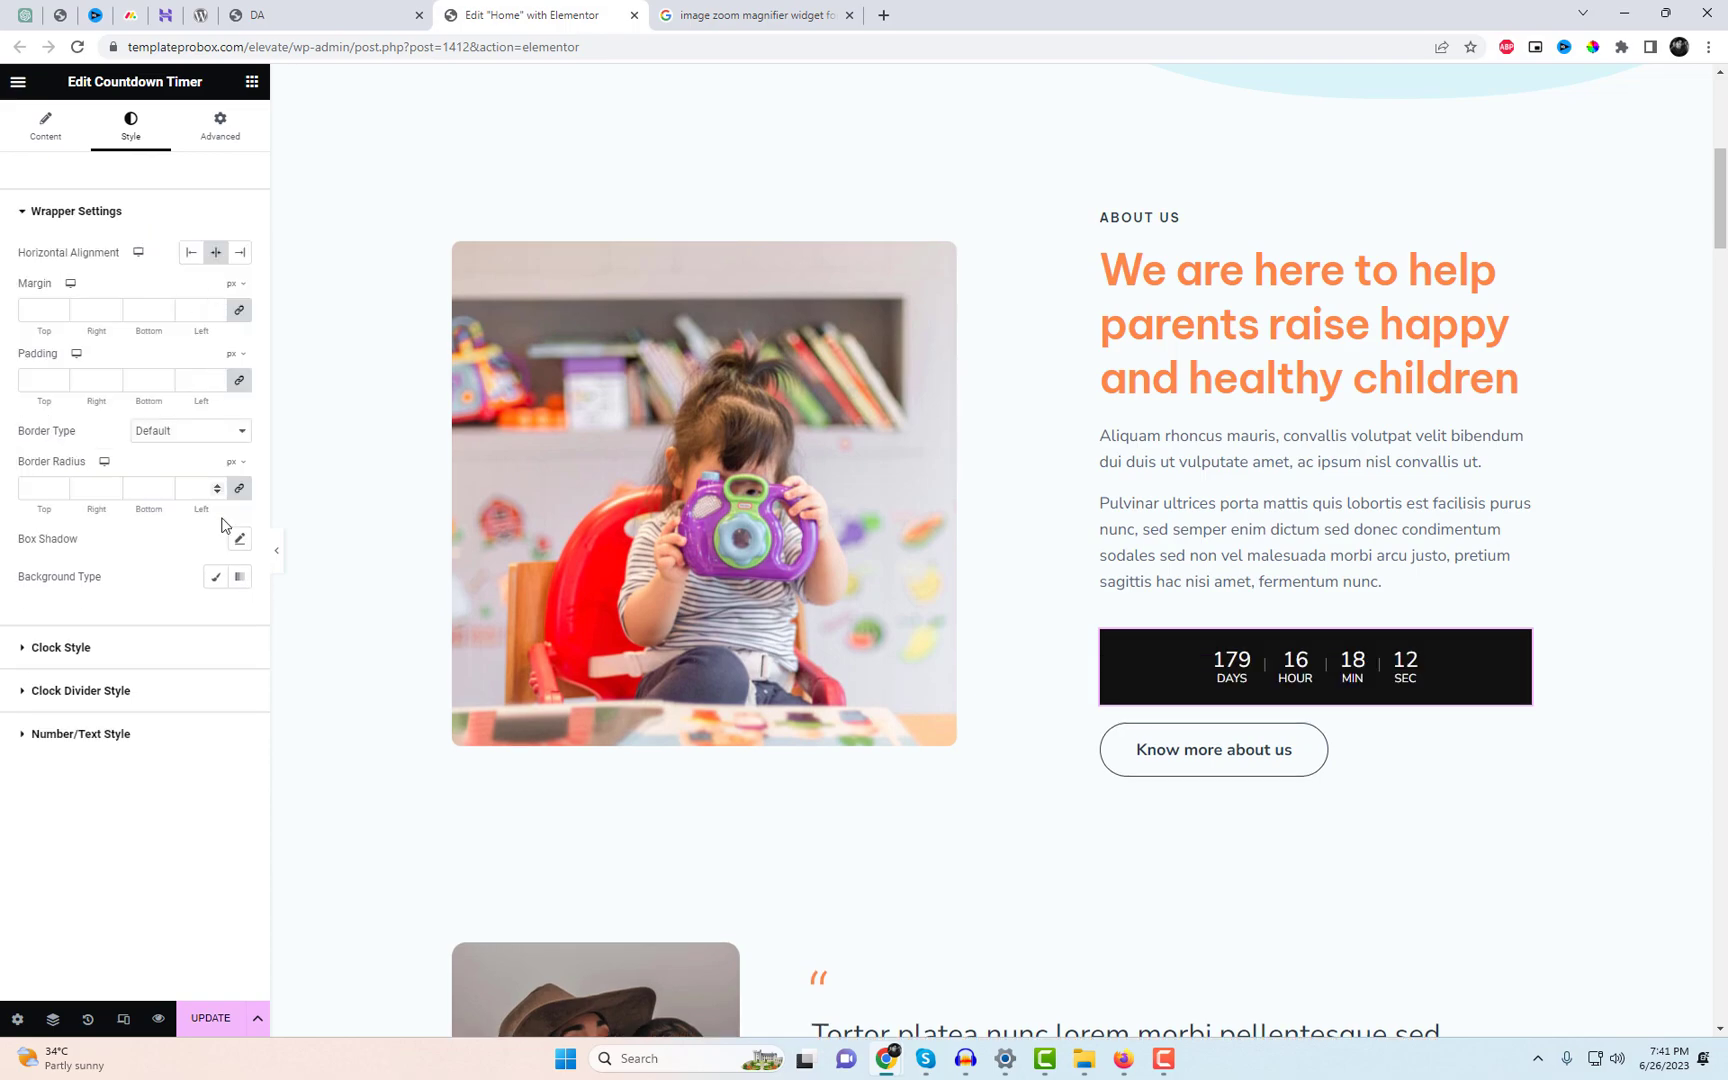
{"action": "left_click", "coordinate": [216, 576]}
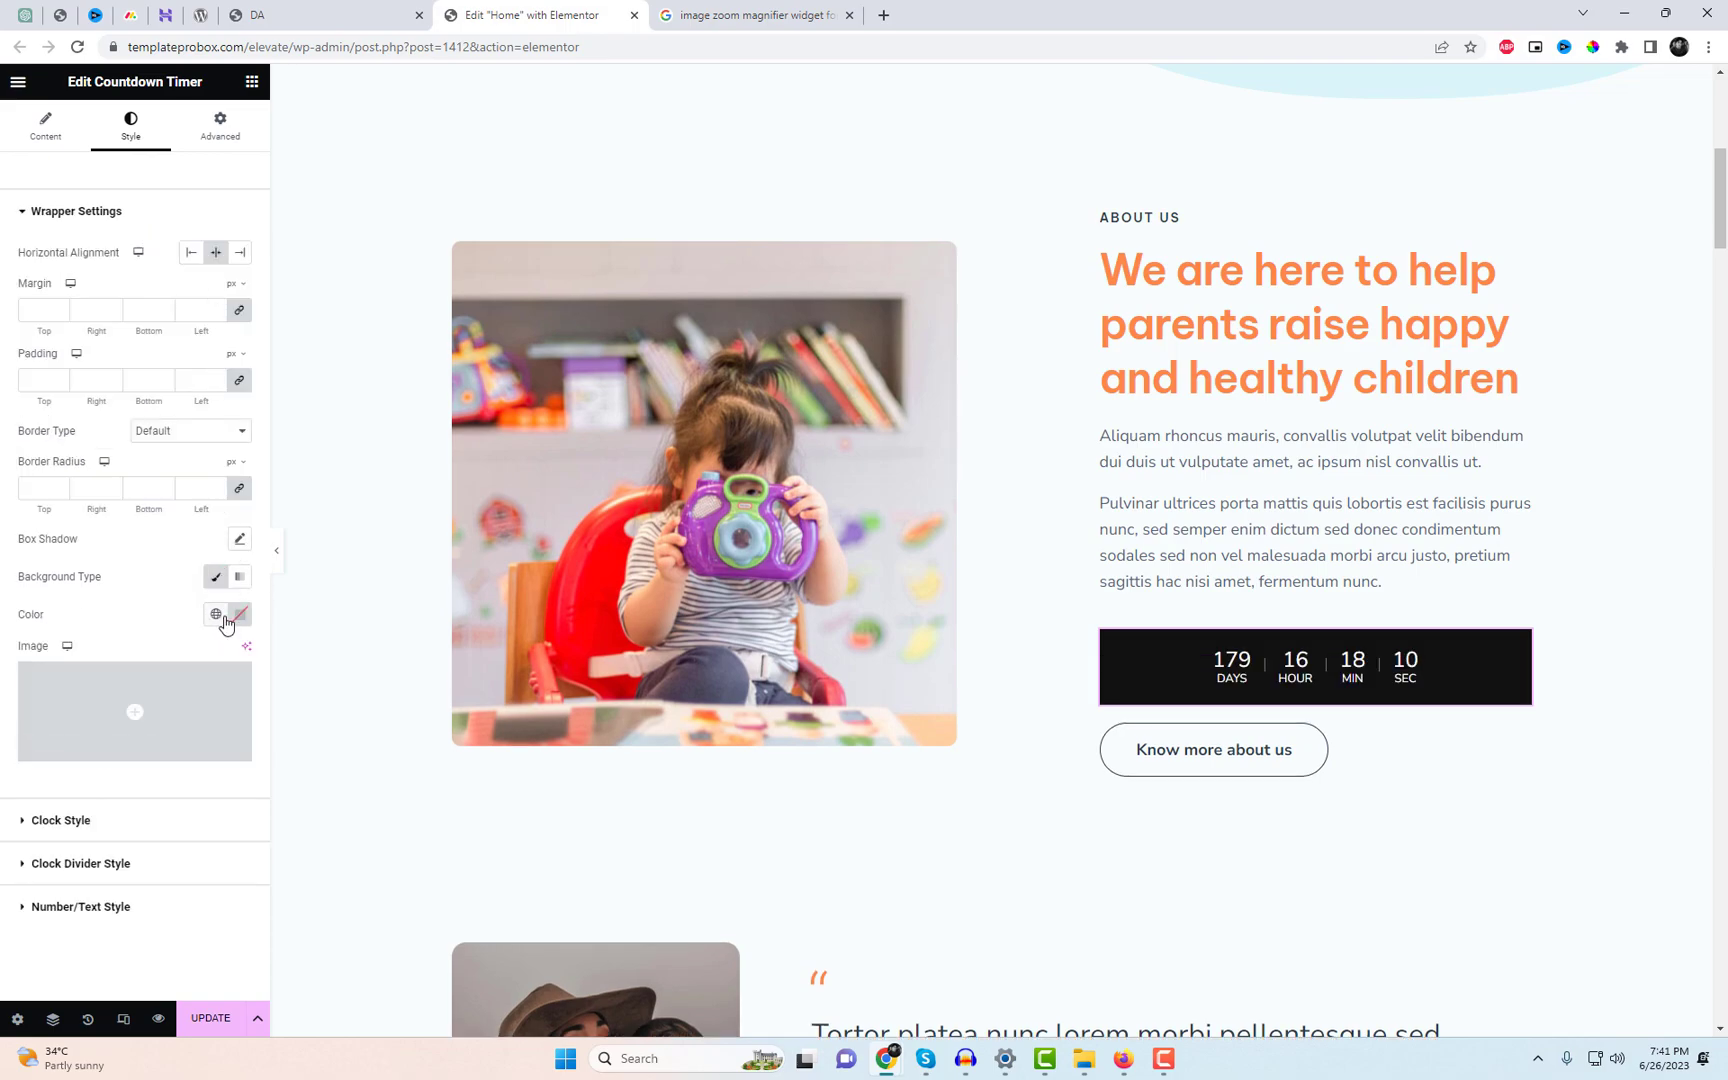
{"action": "left_click", "coordinate": [216, 614]}
{"action": "scroll", "coordinate": [154, 717], "scroll_direction": "down", "scroll_amount": 3}
{"action": "scroll", "coordinate": [150, 720], "scroll_direction": "up", "scroll_amount": 2}
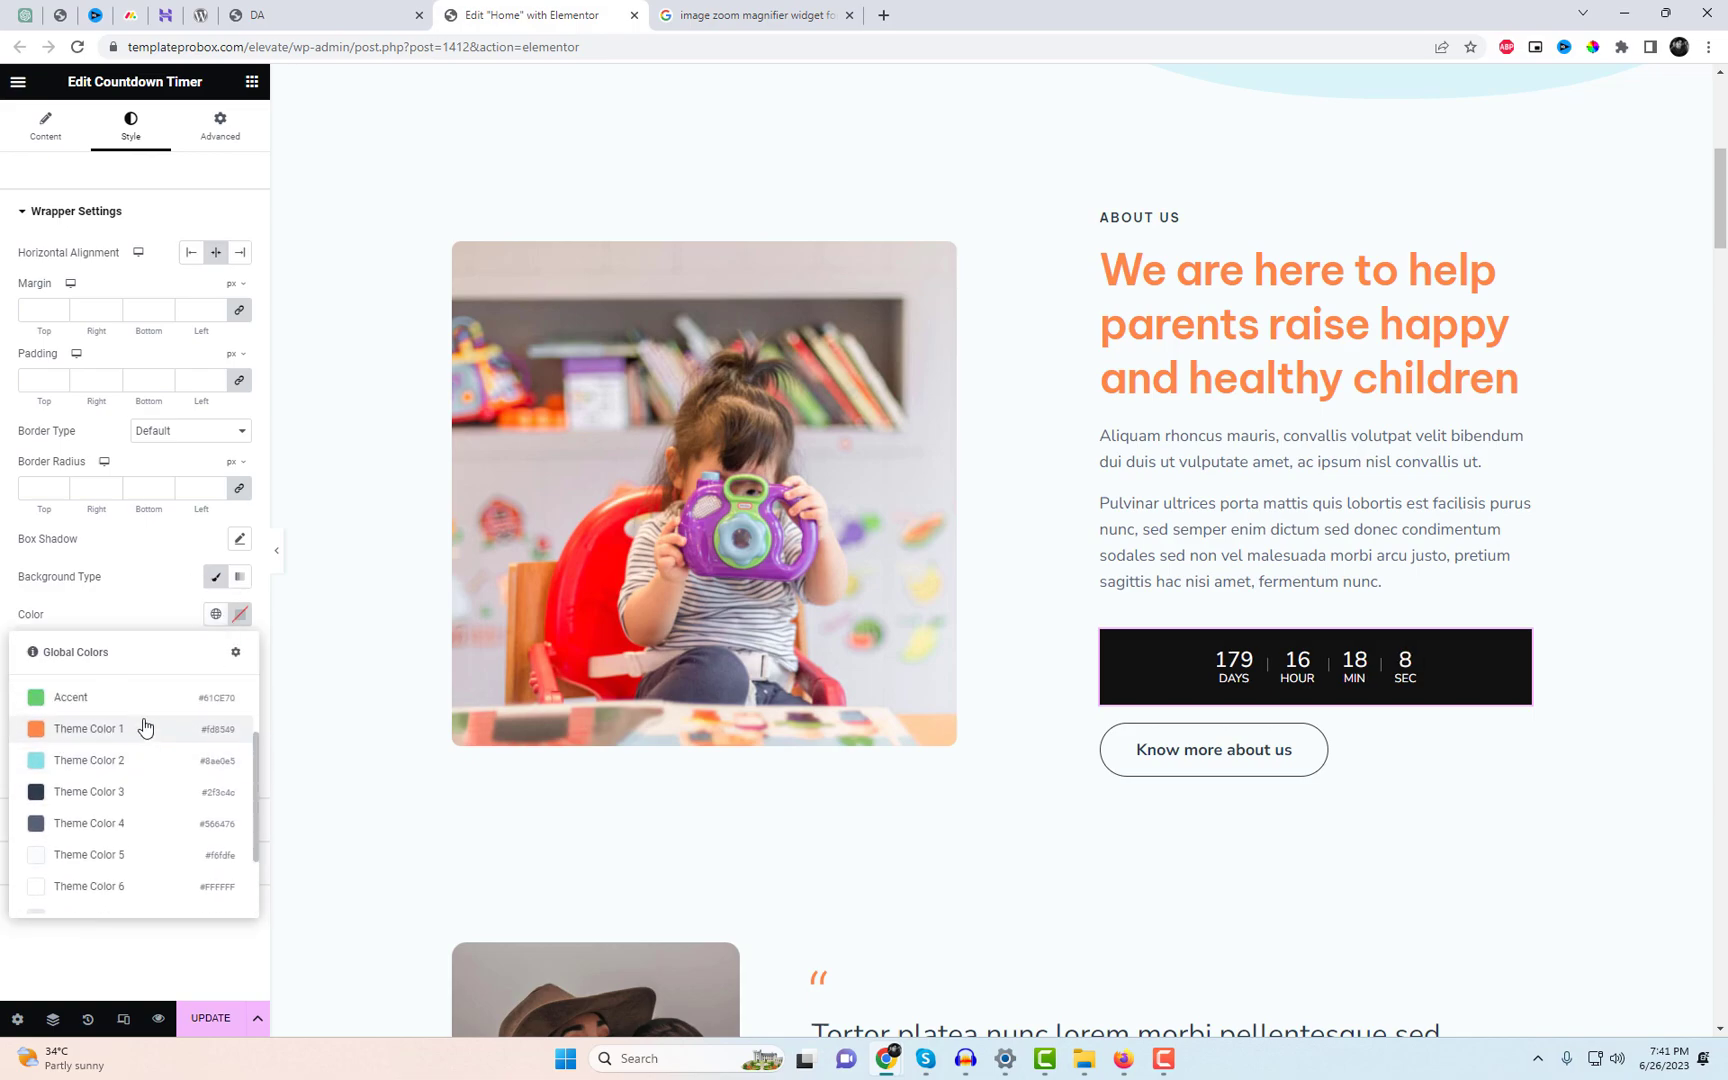
{"action": "left_click", "coordinate": [146, 730]}
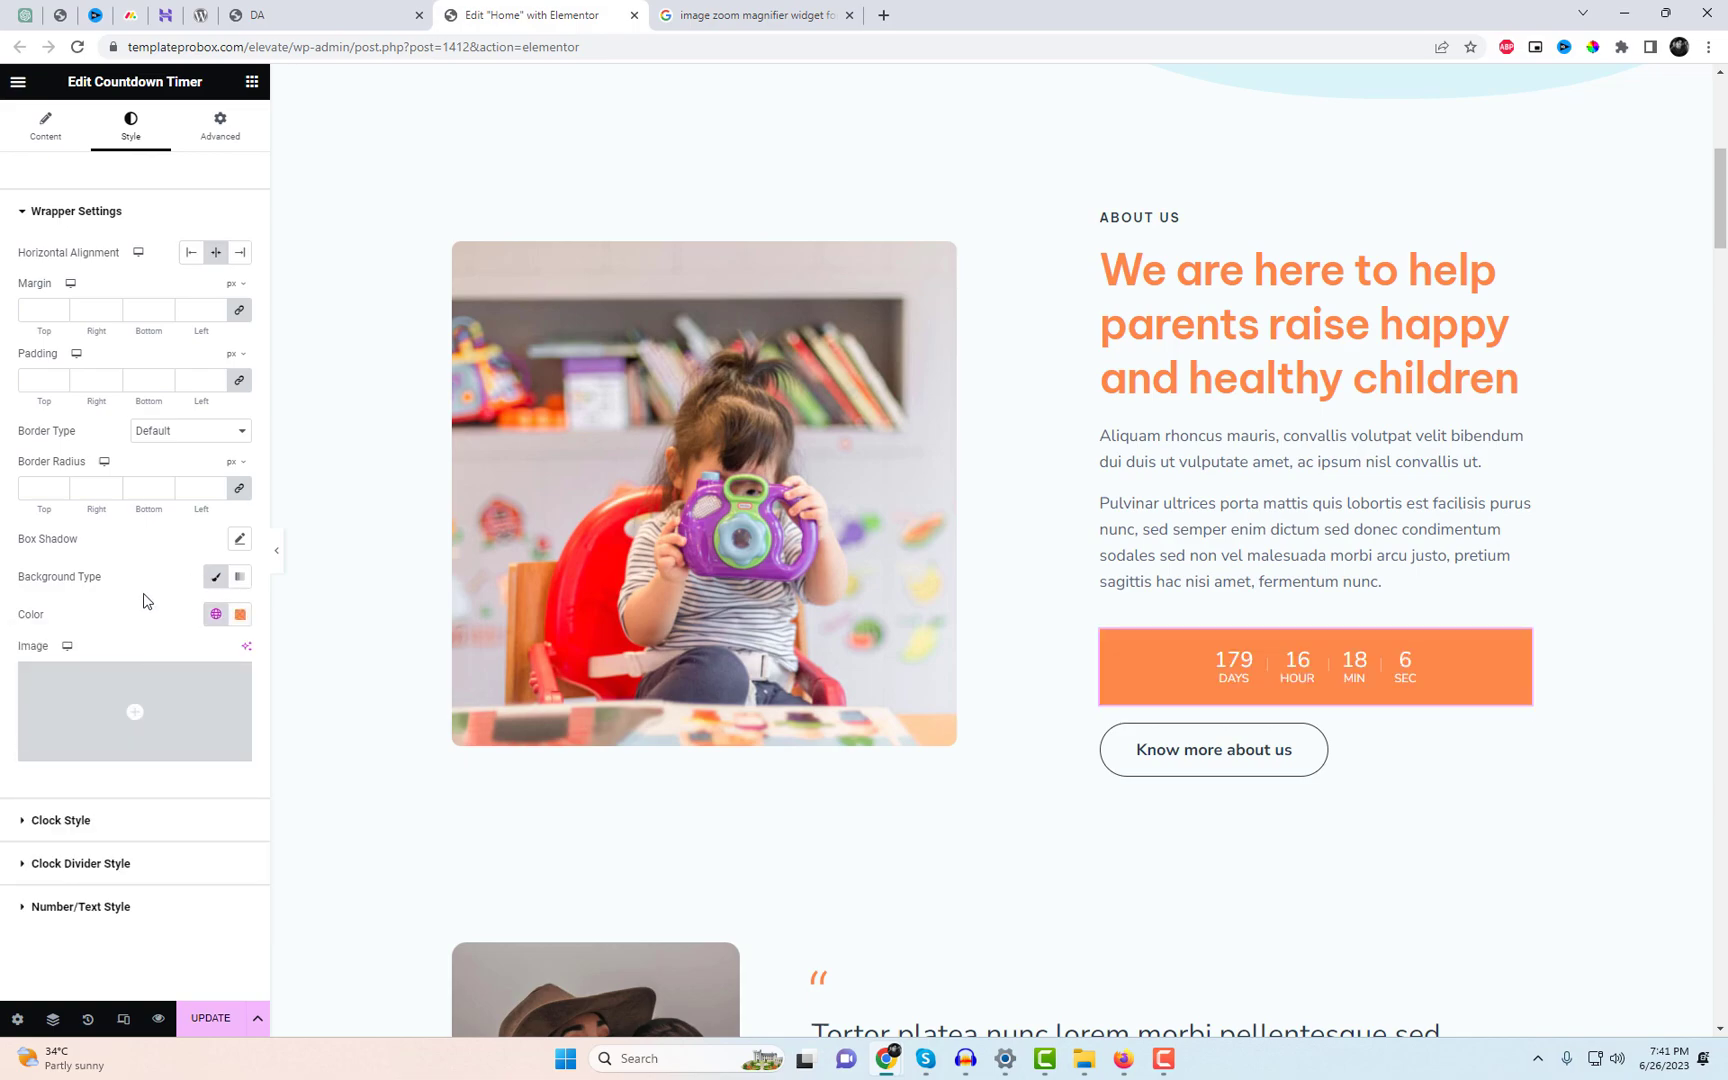
Set the Countdown Timer's clock width to 21%, clock height to 19% and number font size to 26 px.
{"action": "left_click", "coordinate": [174, 818]}
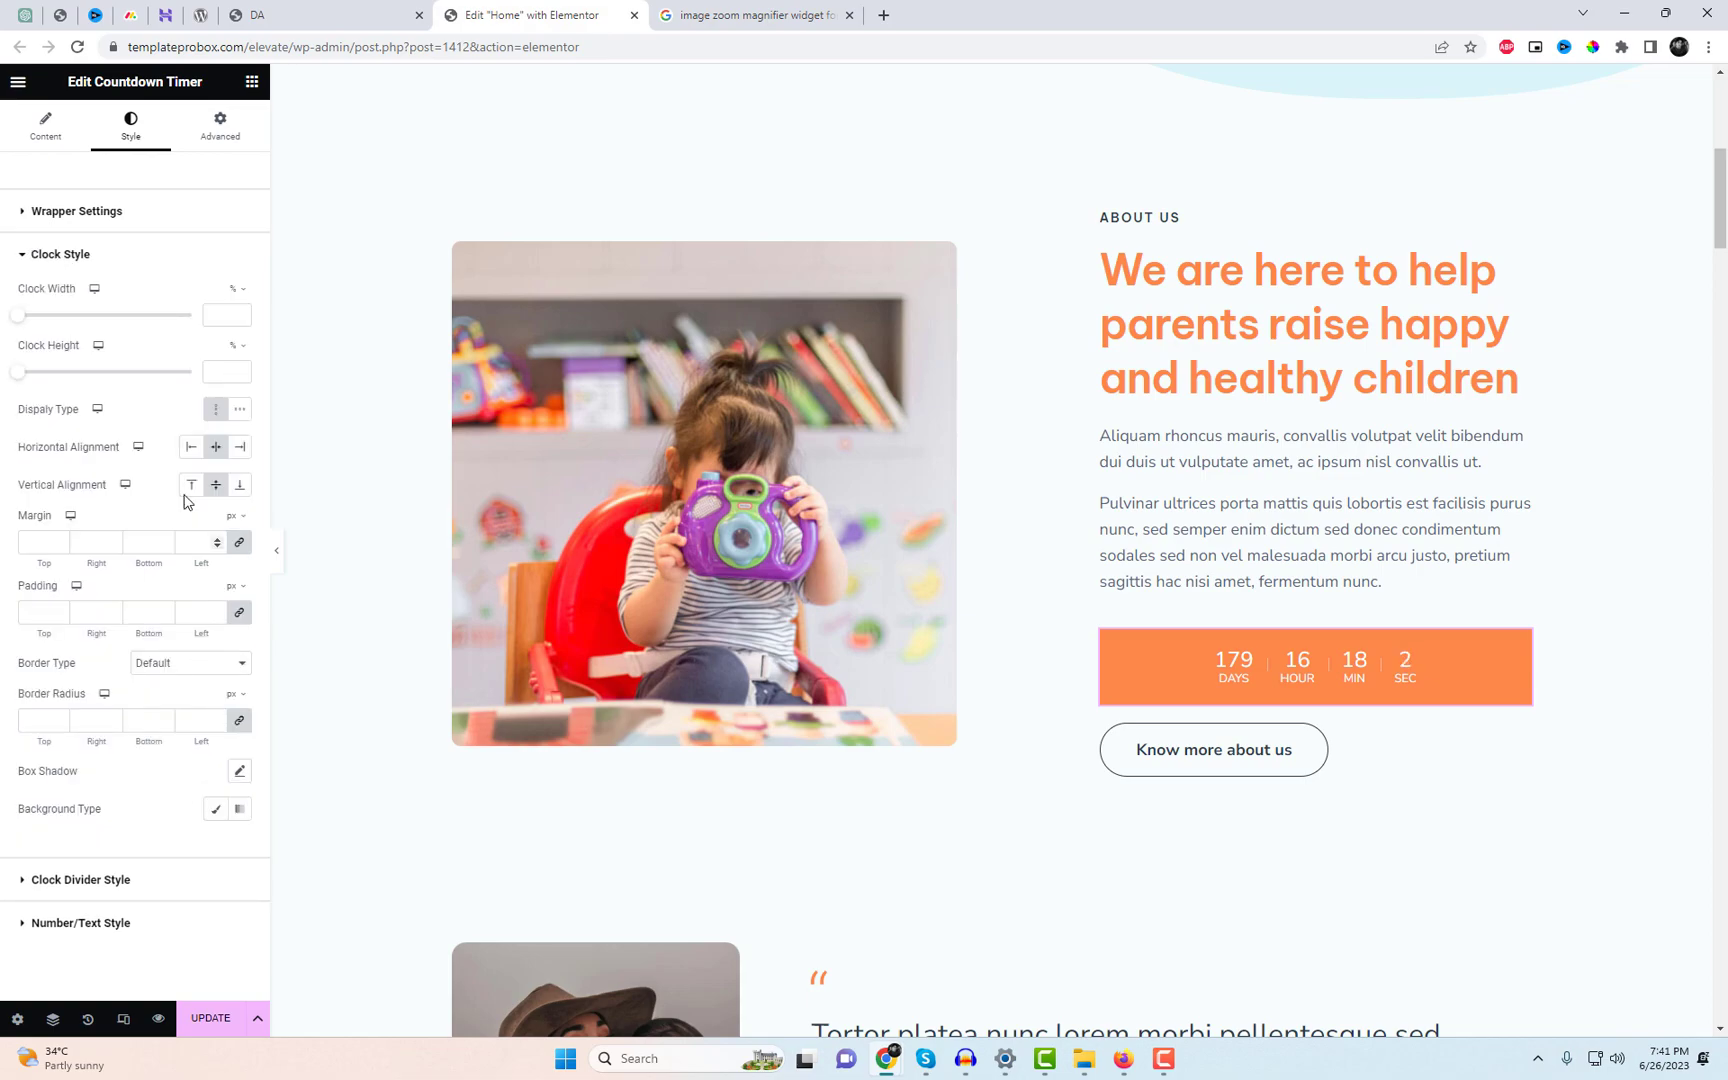
{"action": "left_click_drag", "start_coordinate": [35, 323], "coordinate": [54, 330]}
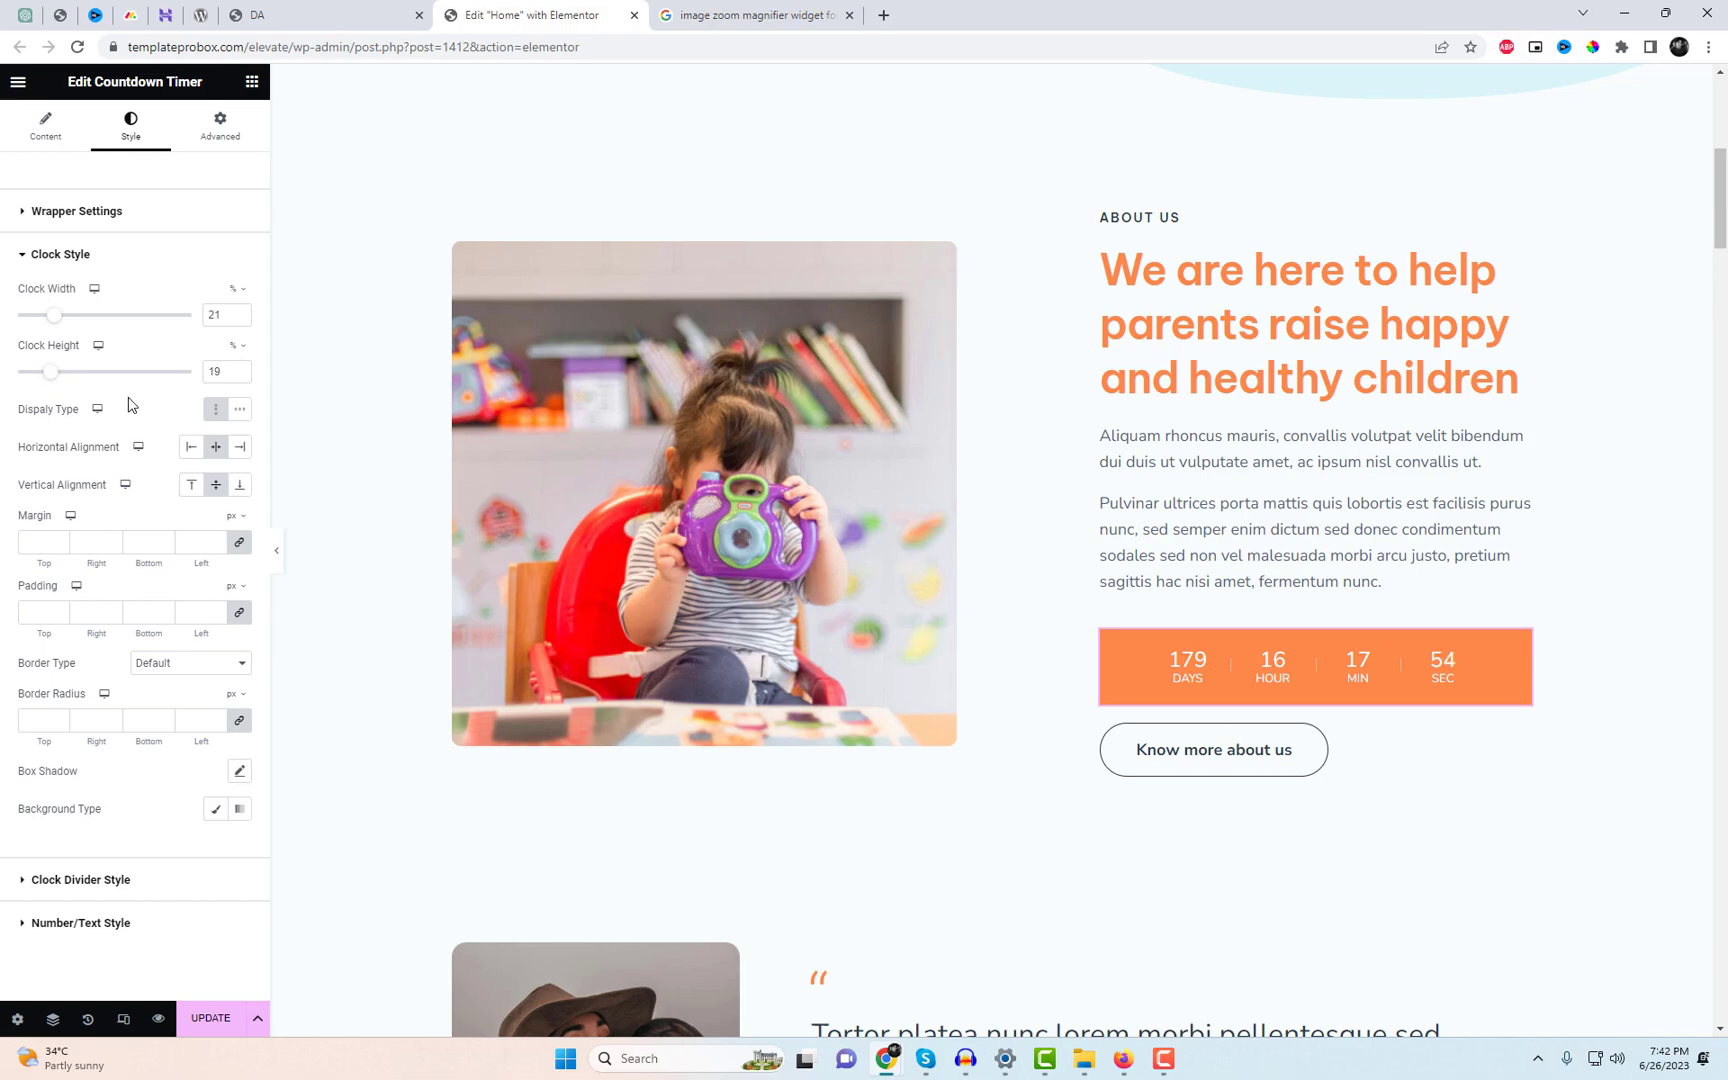
{"action": "left_click", "coordinate": [155, 922]}
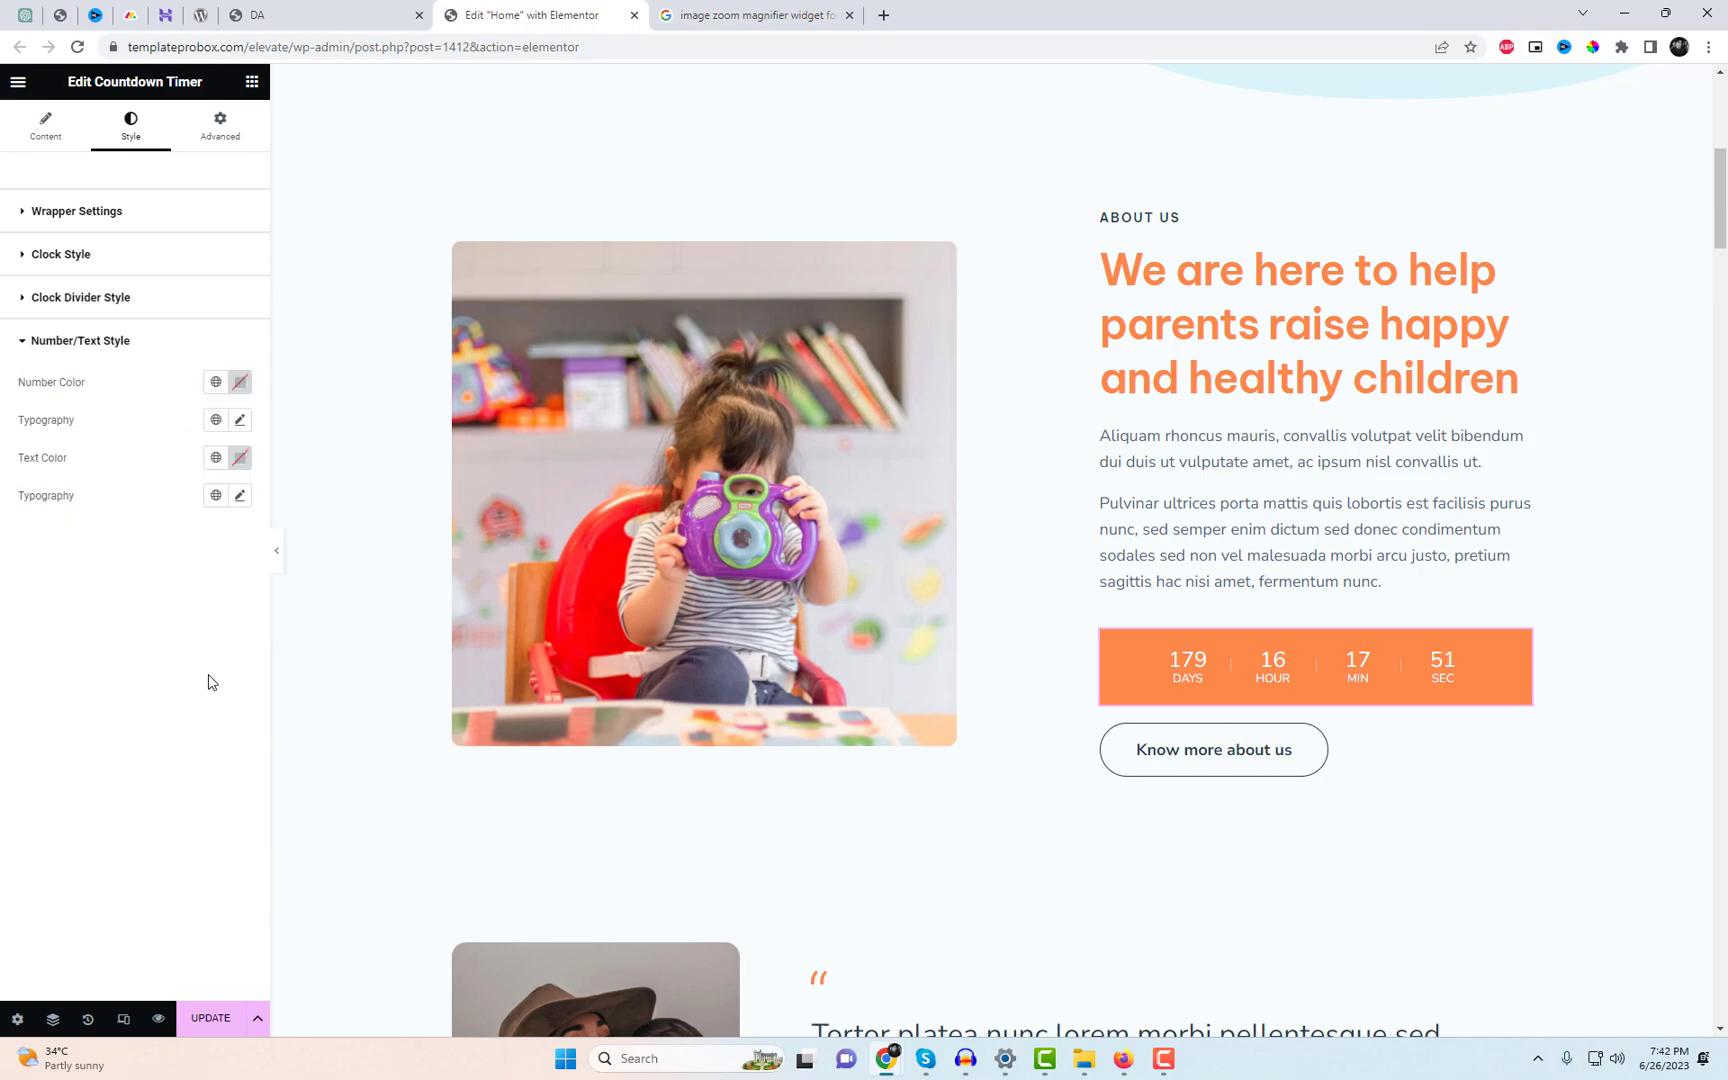
{"action": "left_click", "coordinate": [240, 421]}
{"action": "left_click", "coordinate": [215, 559]}
{"action": "type", "text": "20"}
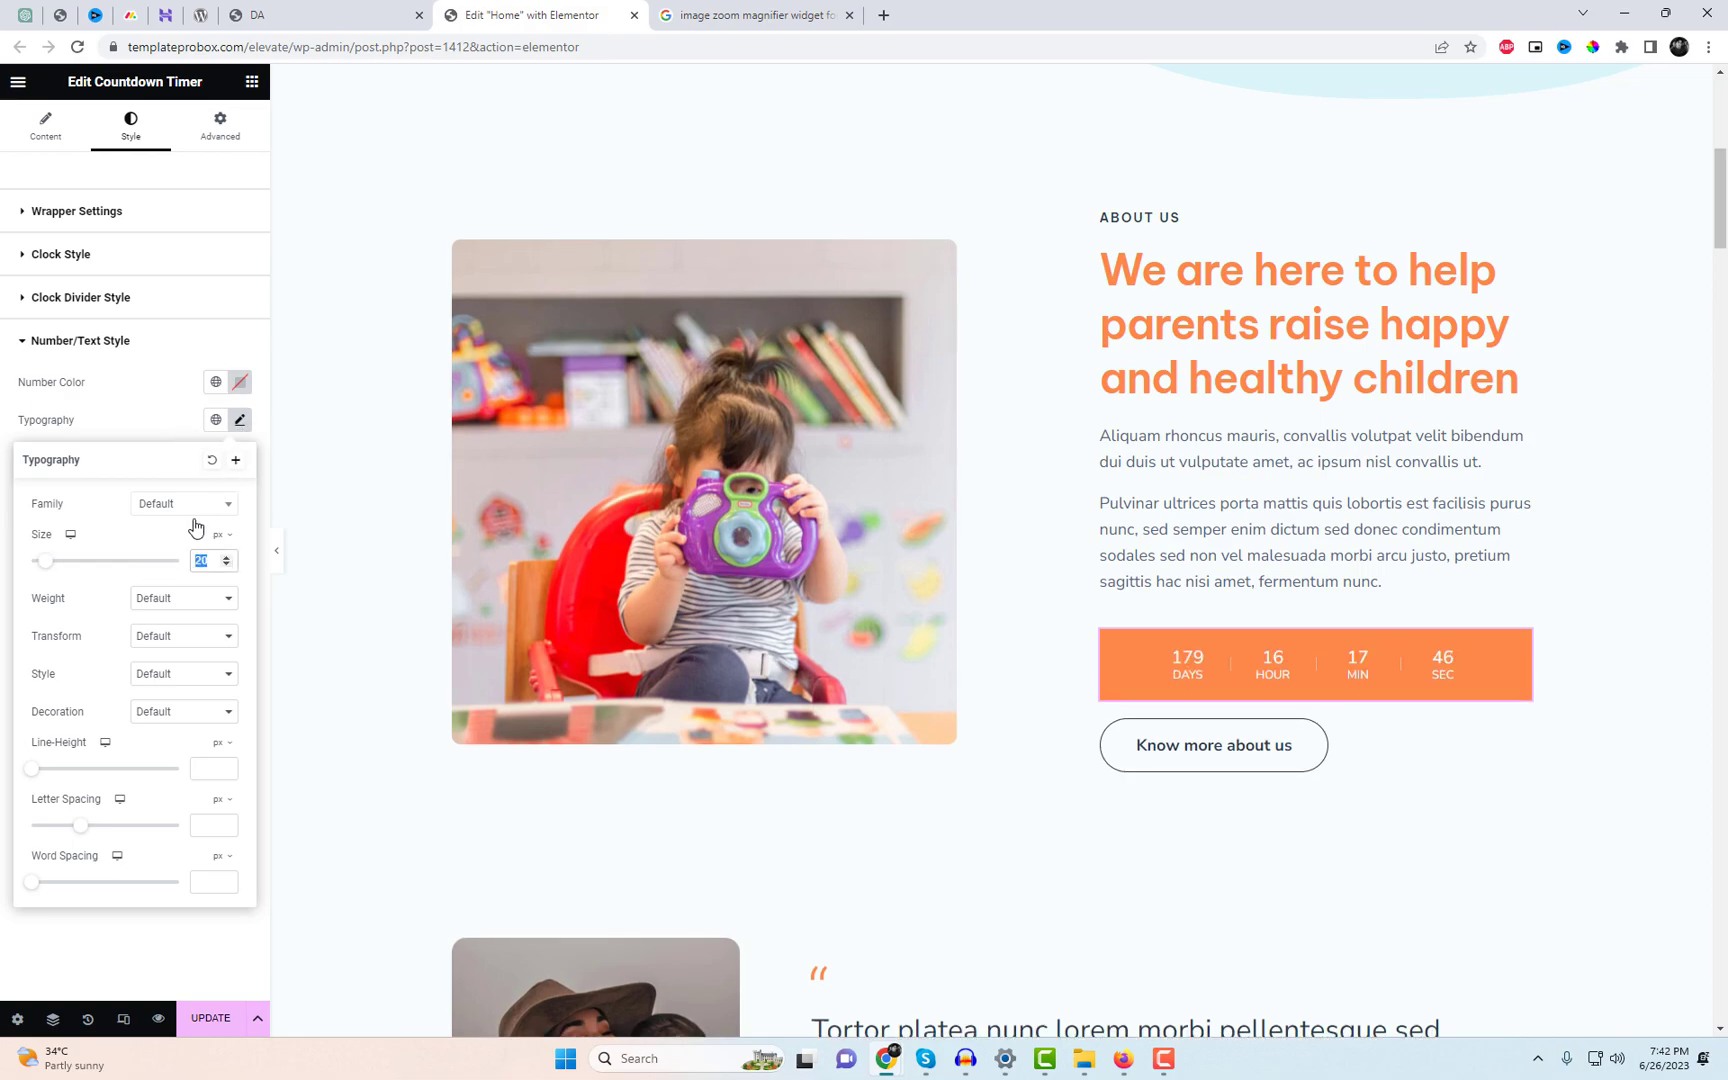
{"action": "type", "text": "28"}
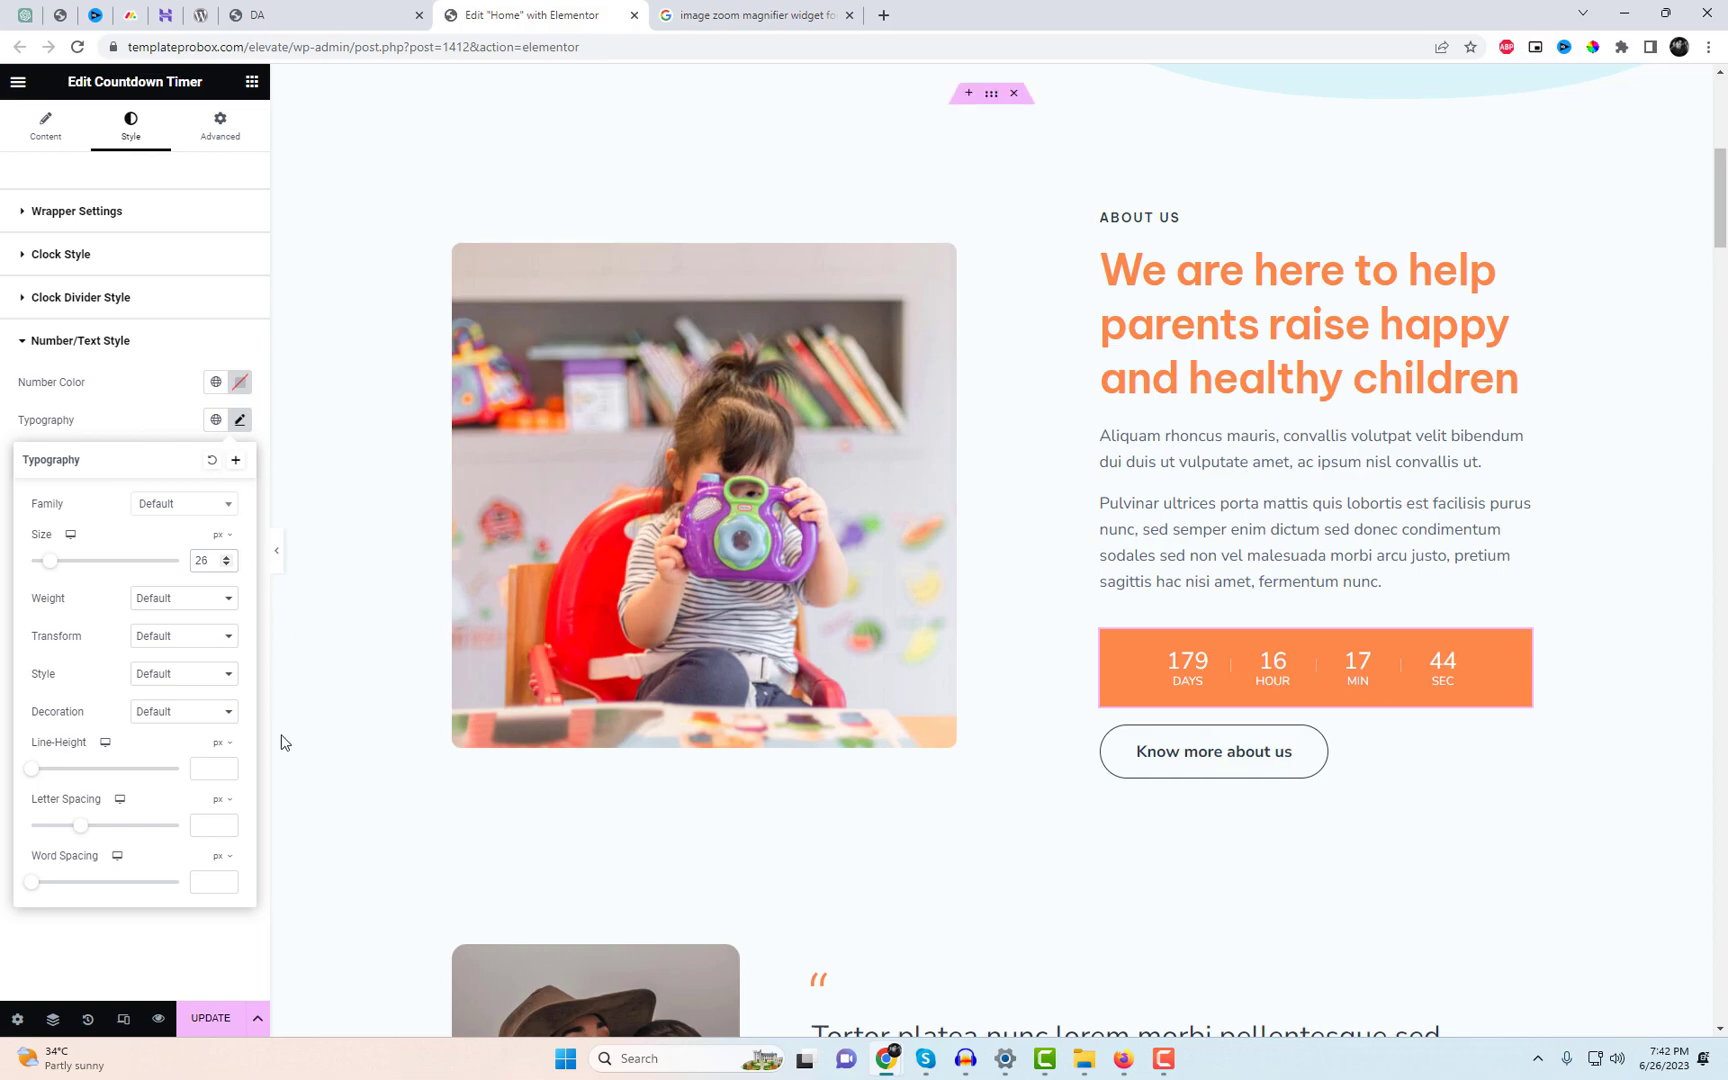
Save the Home page and reload its live version to check the countdown.
{"action": "left_click", "coordinate": [212, 1020]}
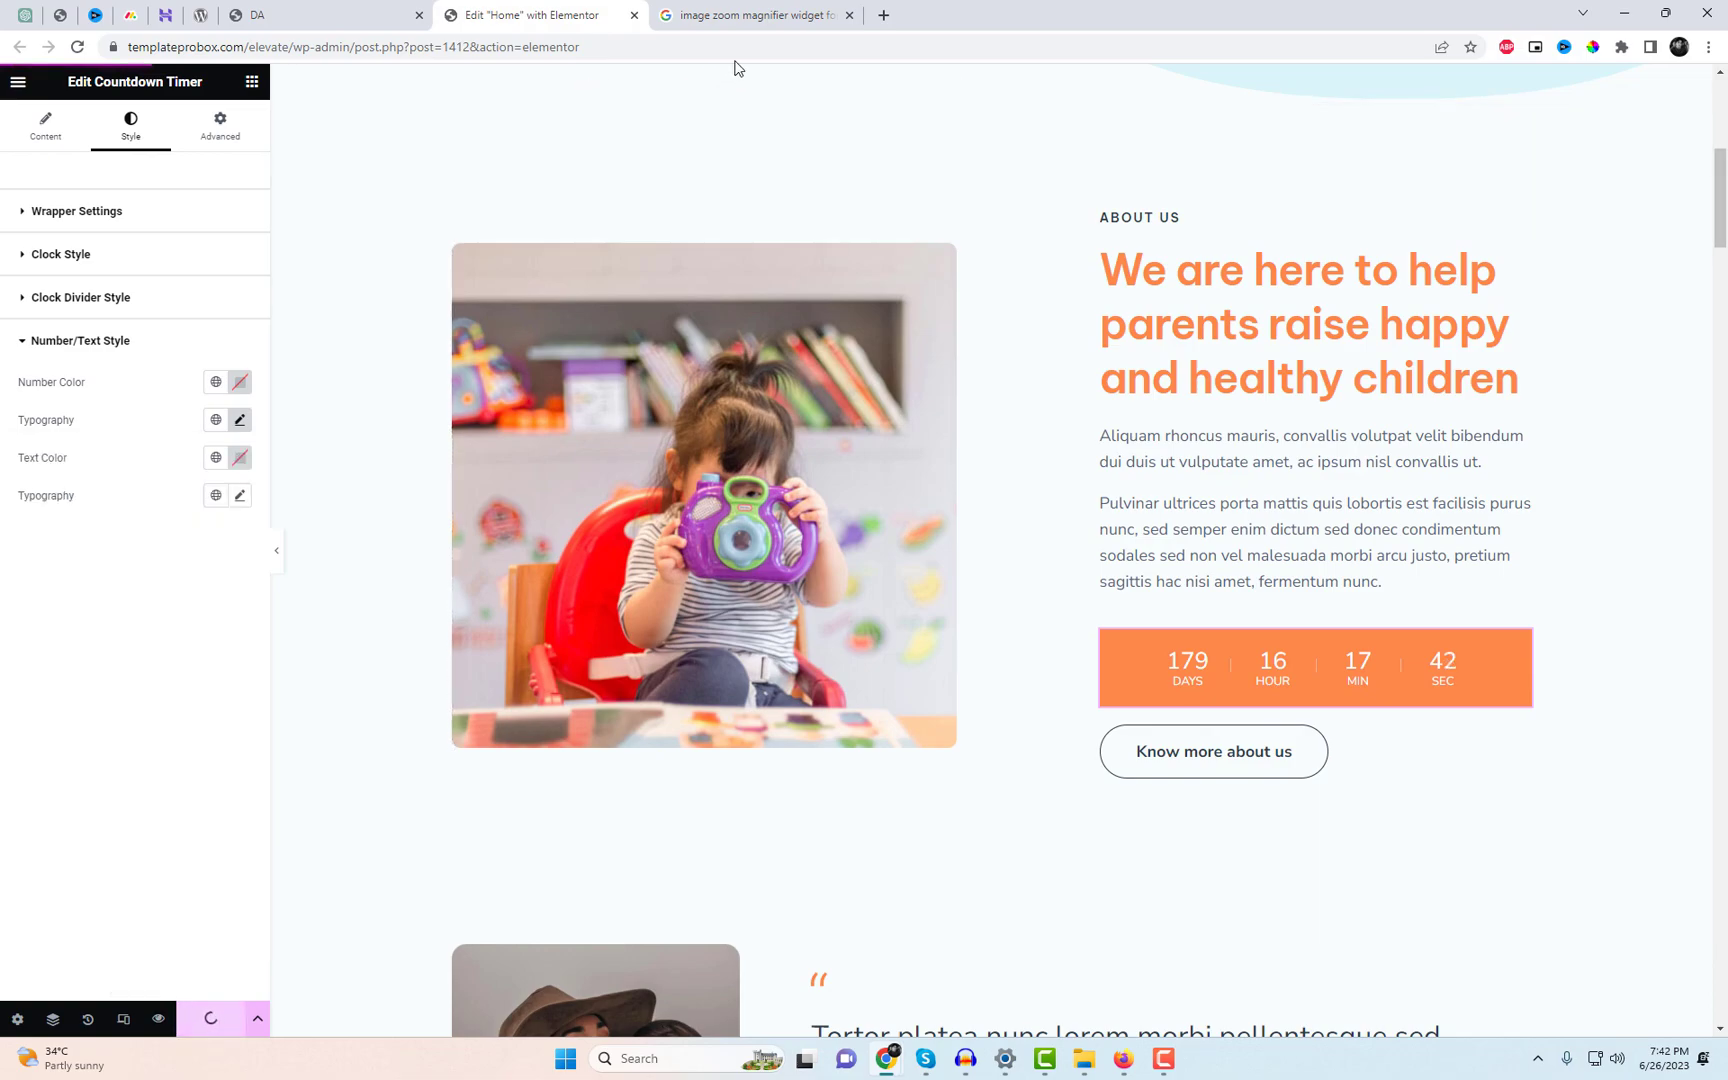
{"action": "left_click", "coordinate": [389, 25]}
{"action": "left_click", "coordinate": [252, 49]}
{"action": "key", "text": "Return"}
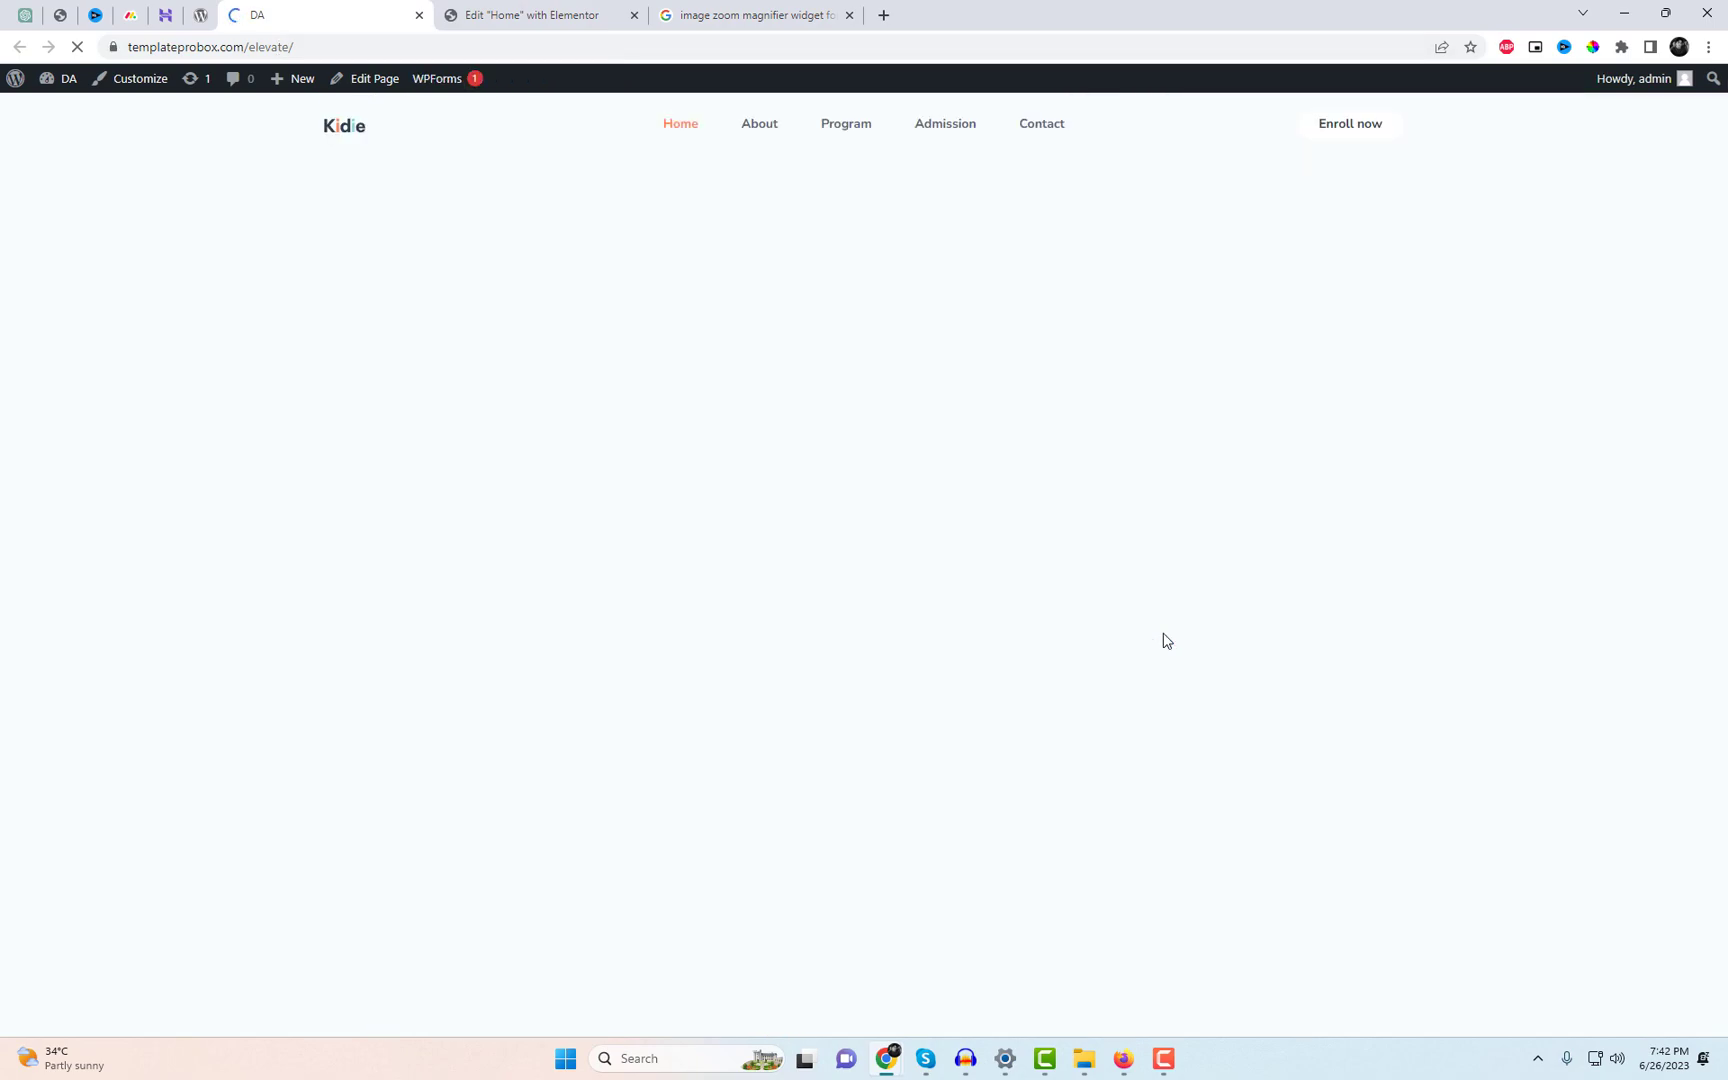
{"action": "scroll", "coordinate": [1480, 680], "scroll_direction": "down", "scroll_amount": 1}
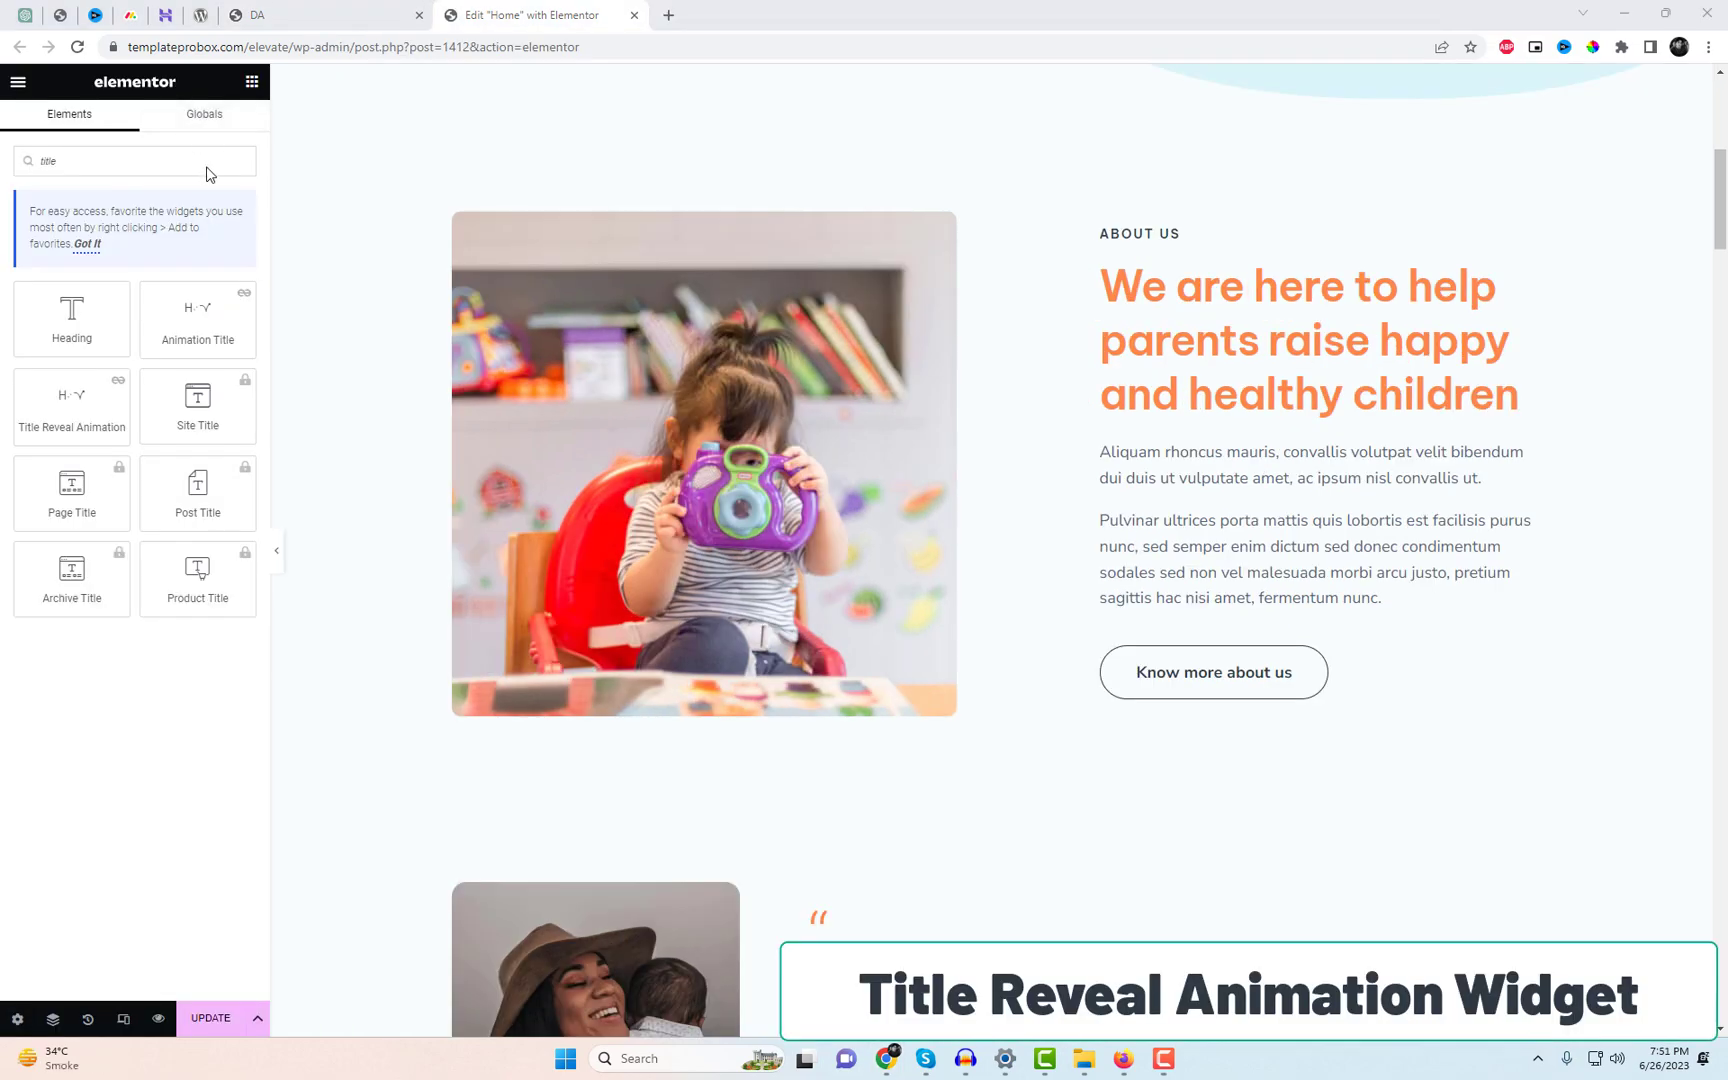
Add a Title Reveal Animation widget below the "We are here to help" heading, titled "More About Us" with a title data delay of 20.
{"action": "left_click_drag", "start_coordinate": [92, 422], "coordinate": [1184, 417]}
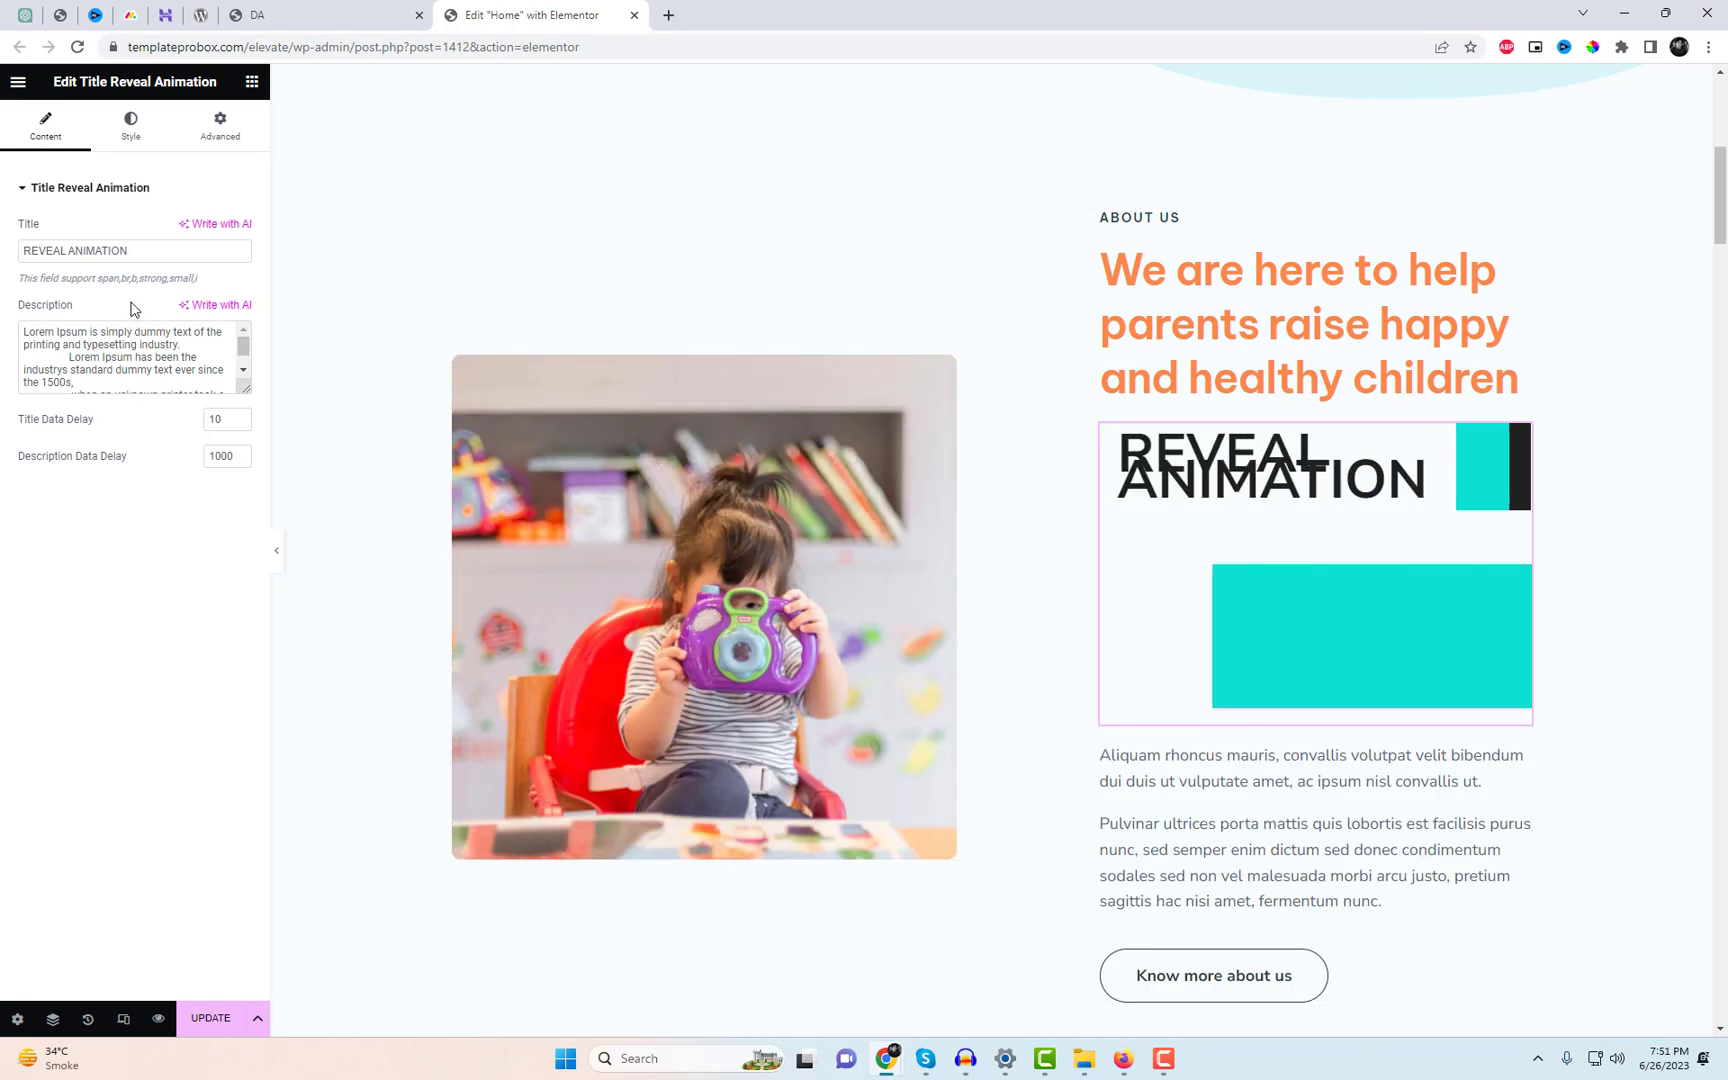
{"action": "double_click", "coordinate": [155, 252]}
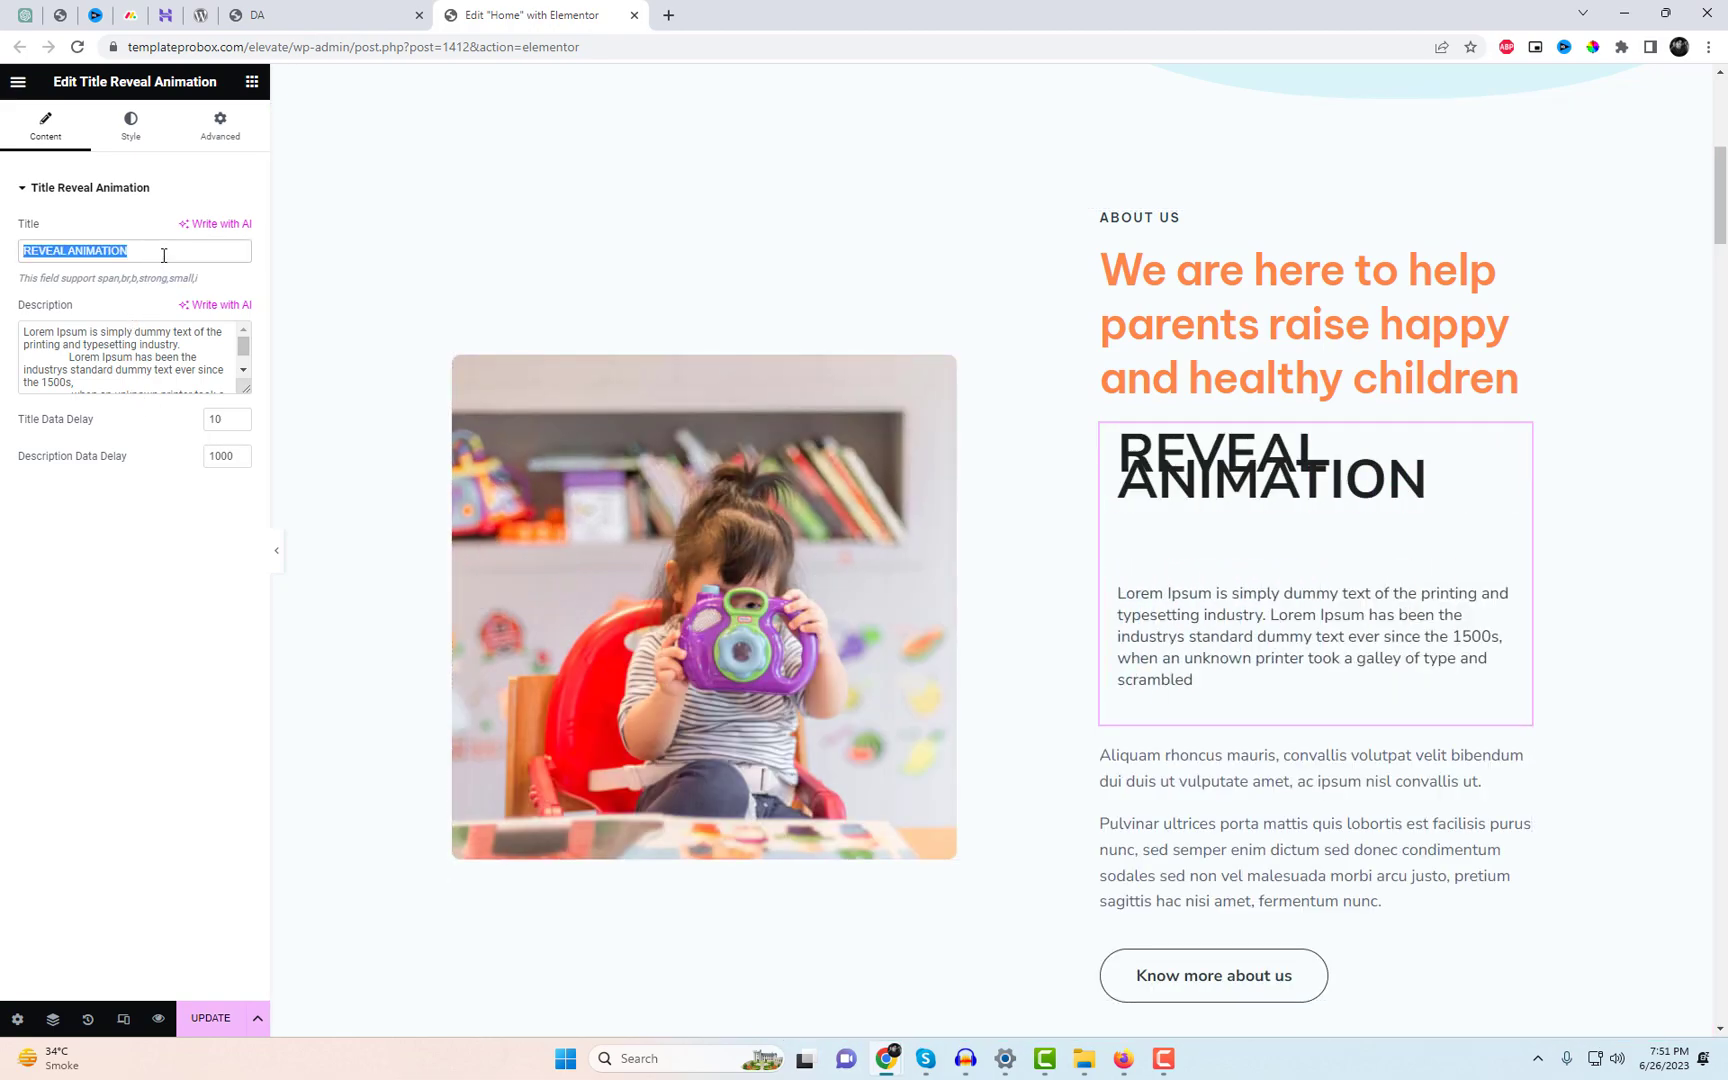
{"action": "type", "text": "More A"}
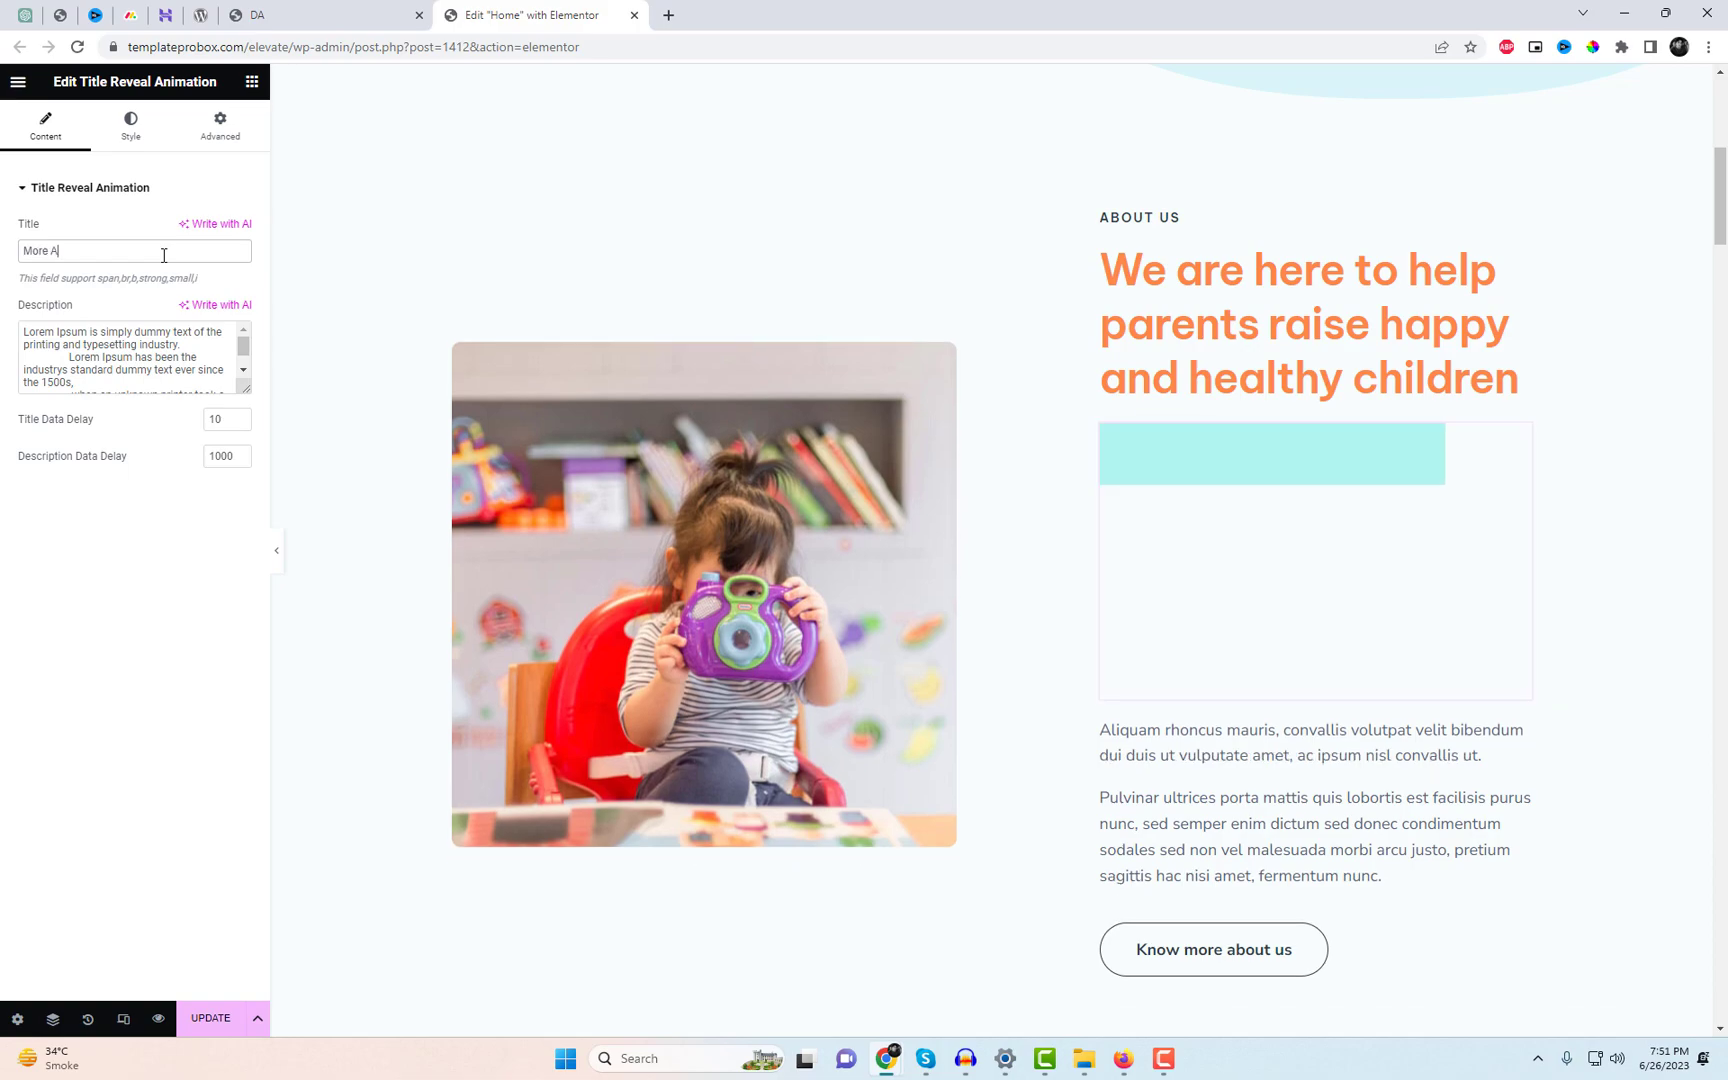
{"action": "type", "text": "bout Us"}
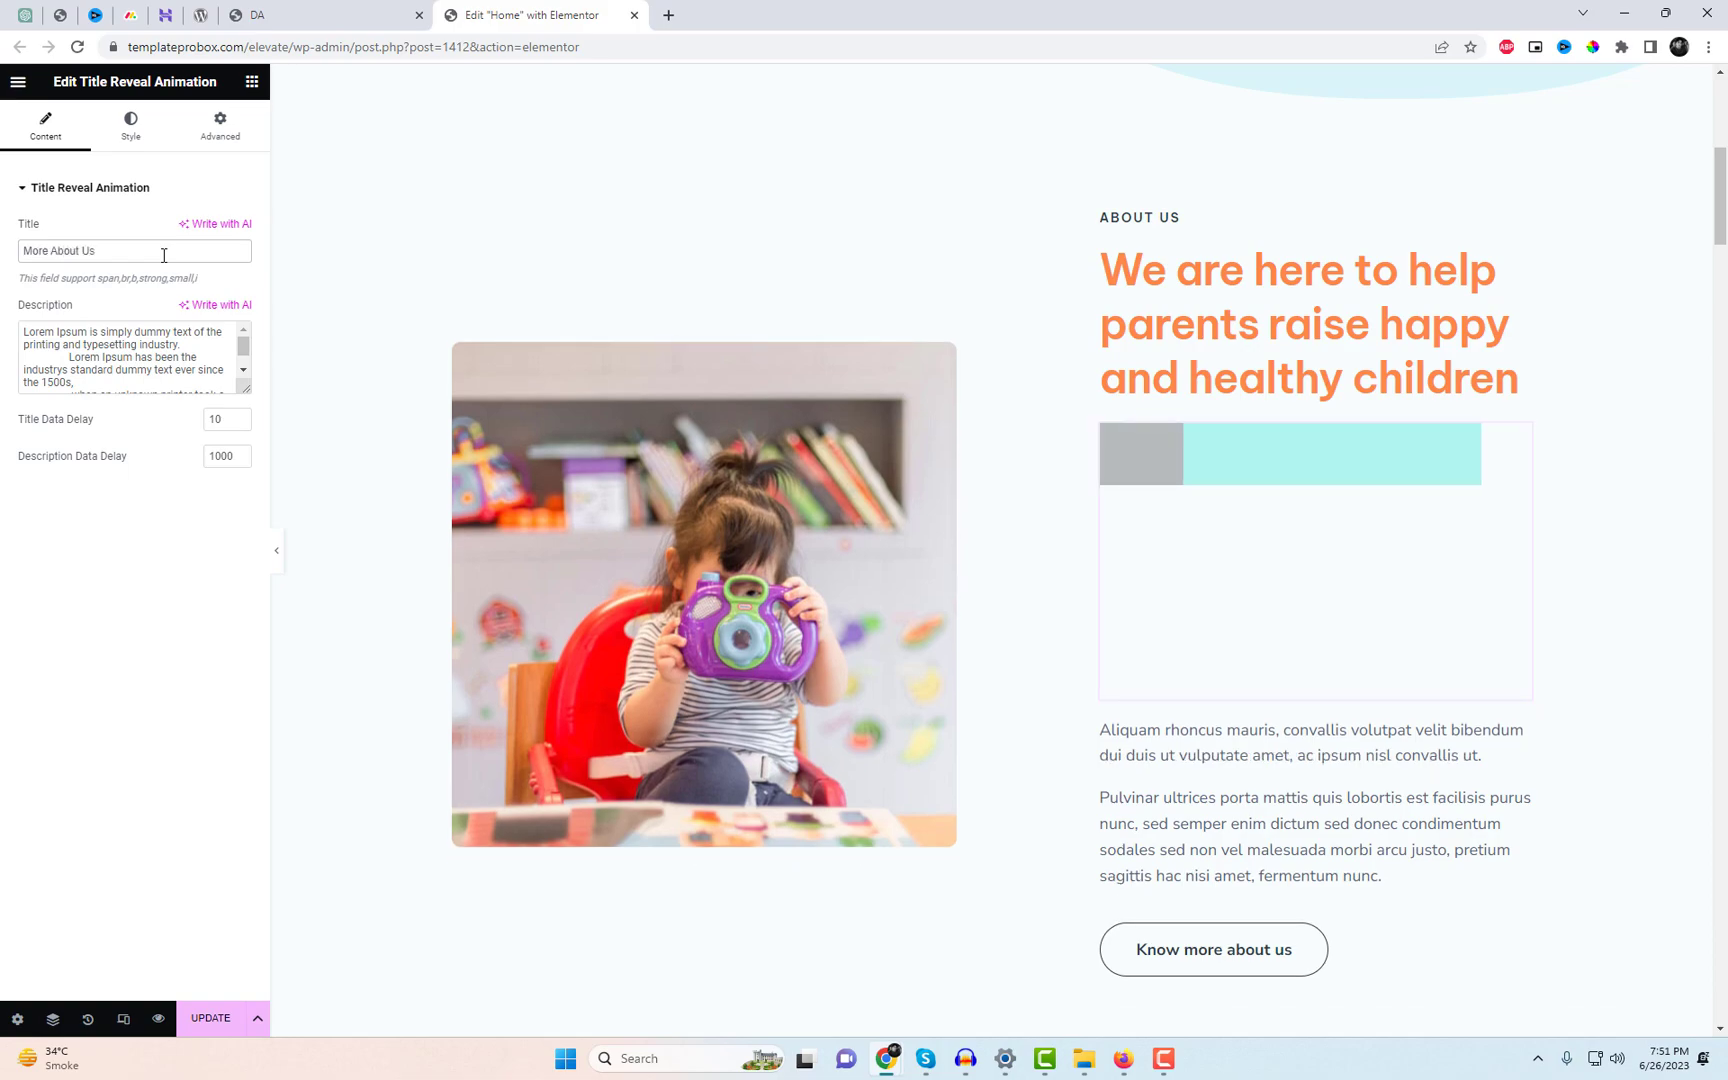
{"action": "double_click", "coordinate": [215, 419]}
{"action": "type", "text": "20"}
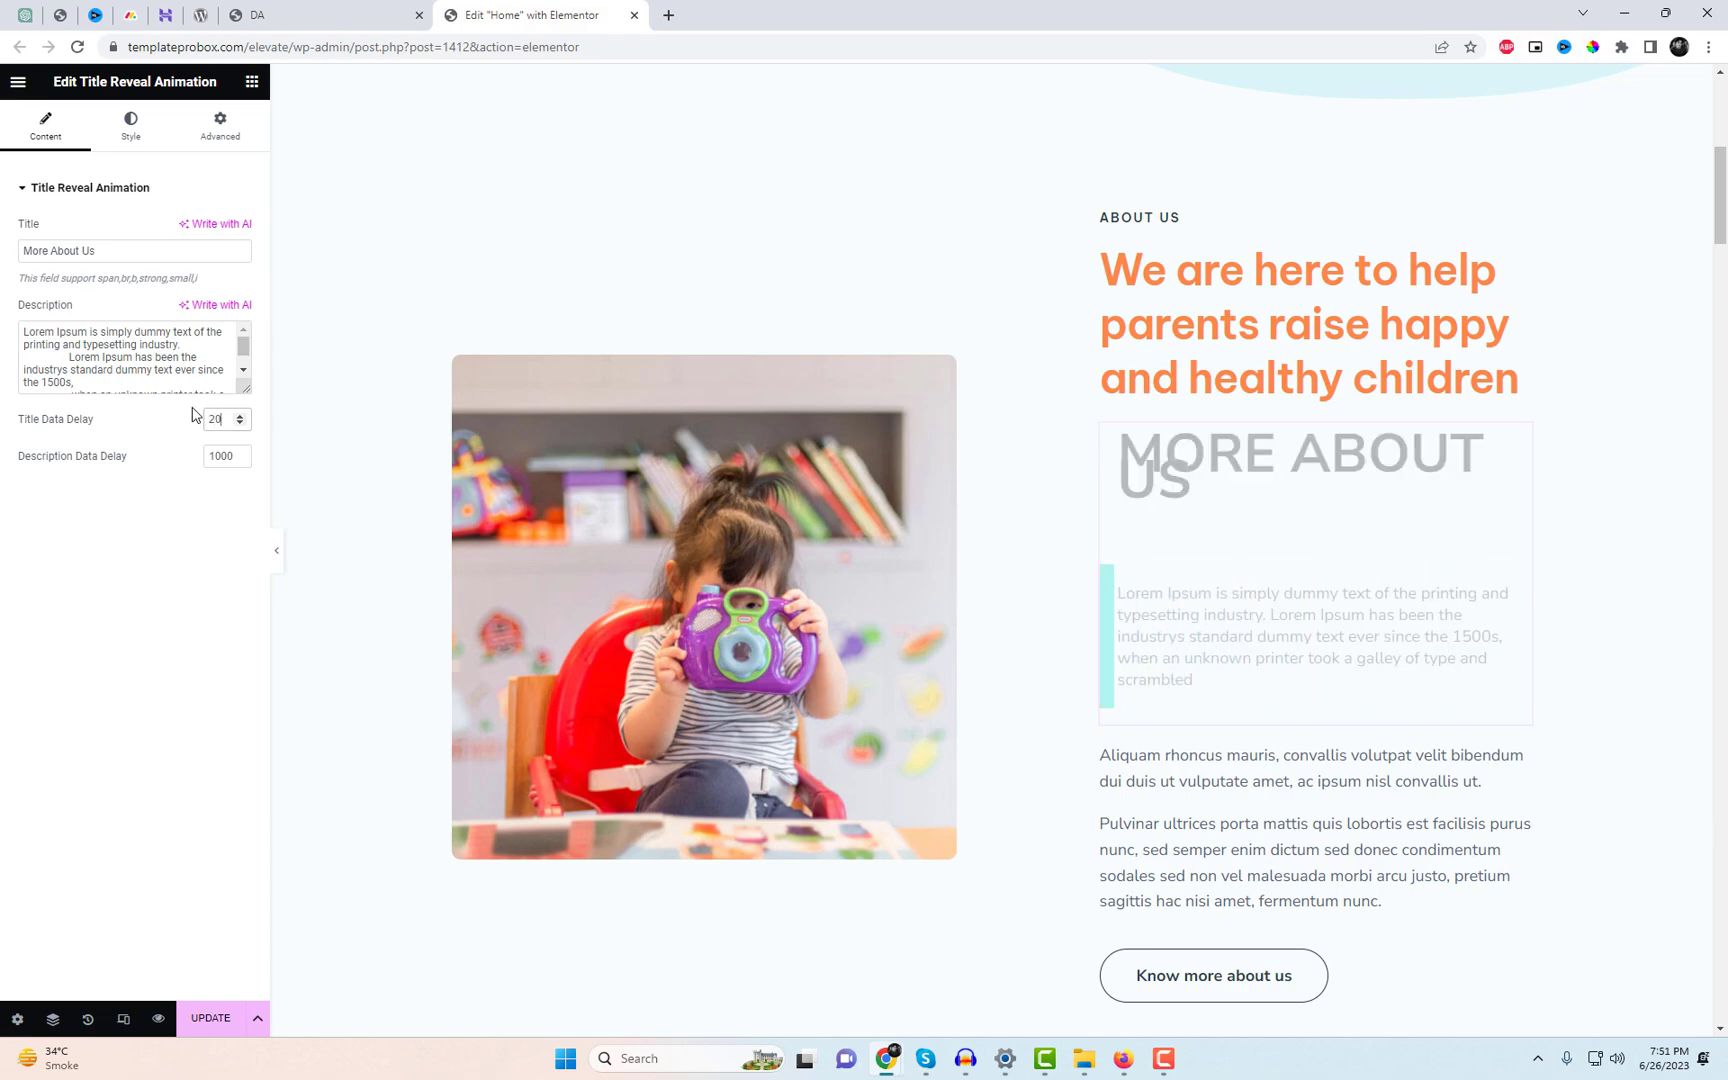
Set the reveal title's font size to 26 px and its line height to 13 px.
{"action": "left_click", "coordinate": [126, 130]}
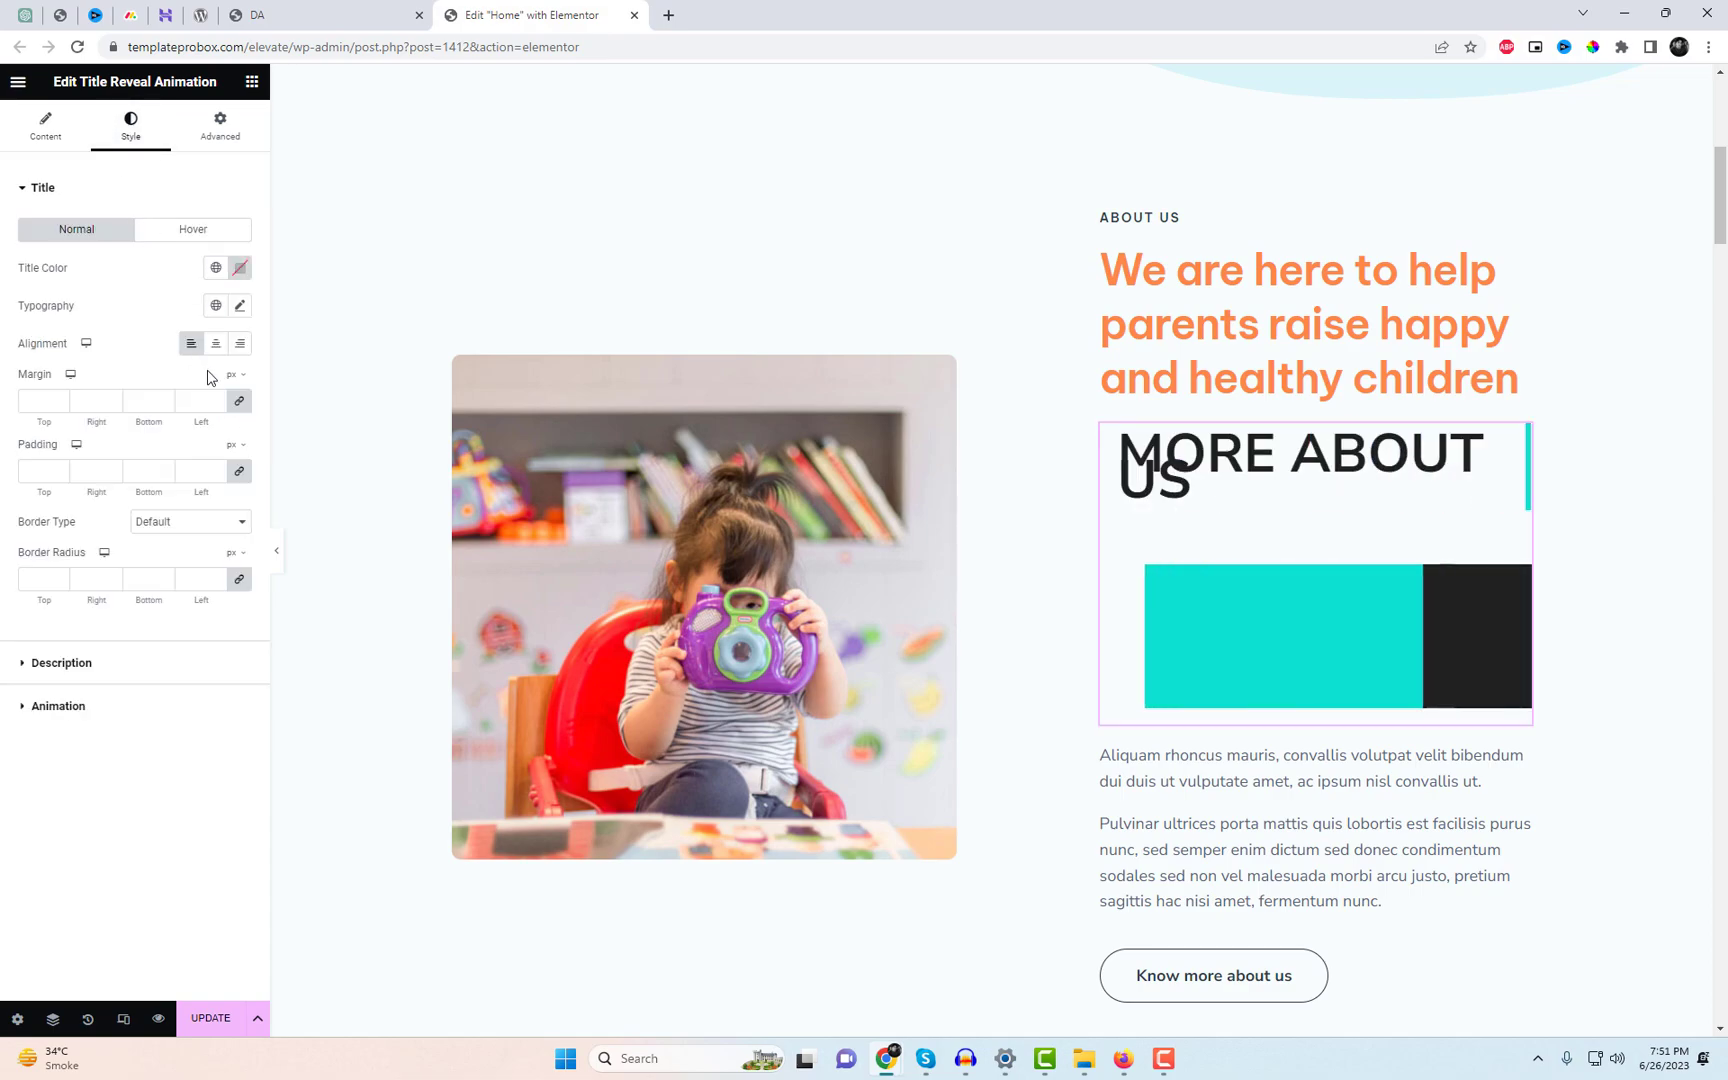
{"action": "left_click", "coordinate": [241, 310]}
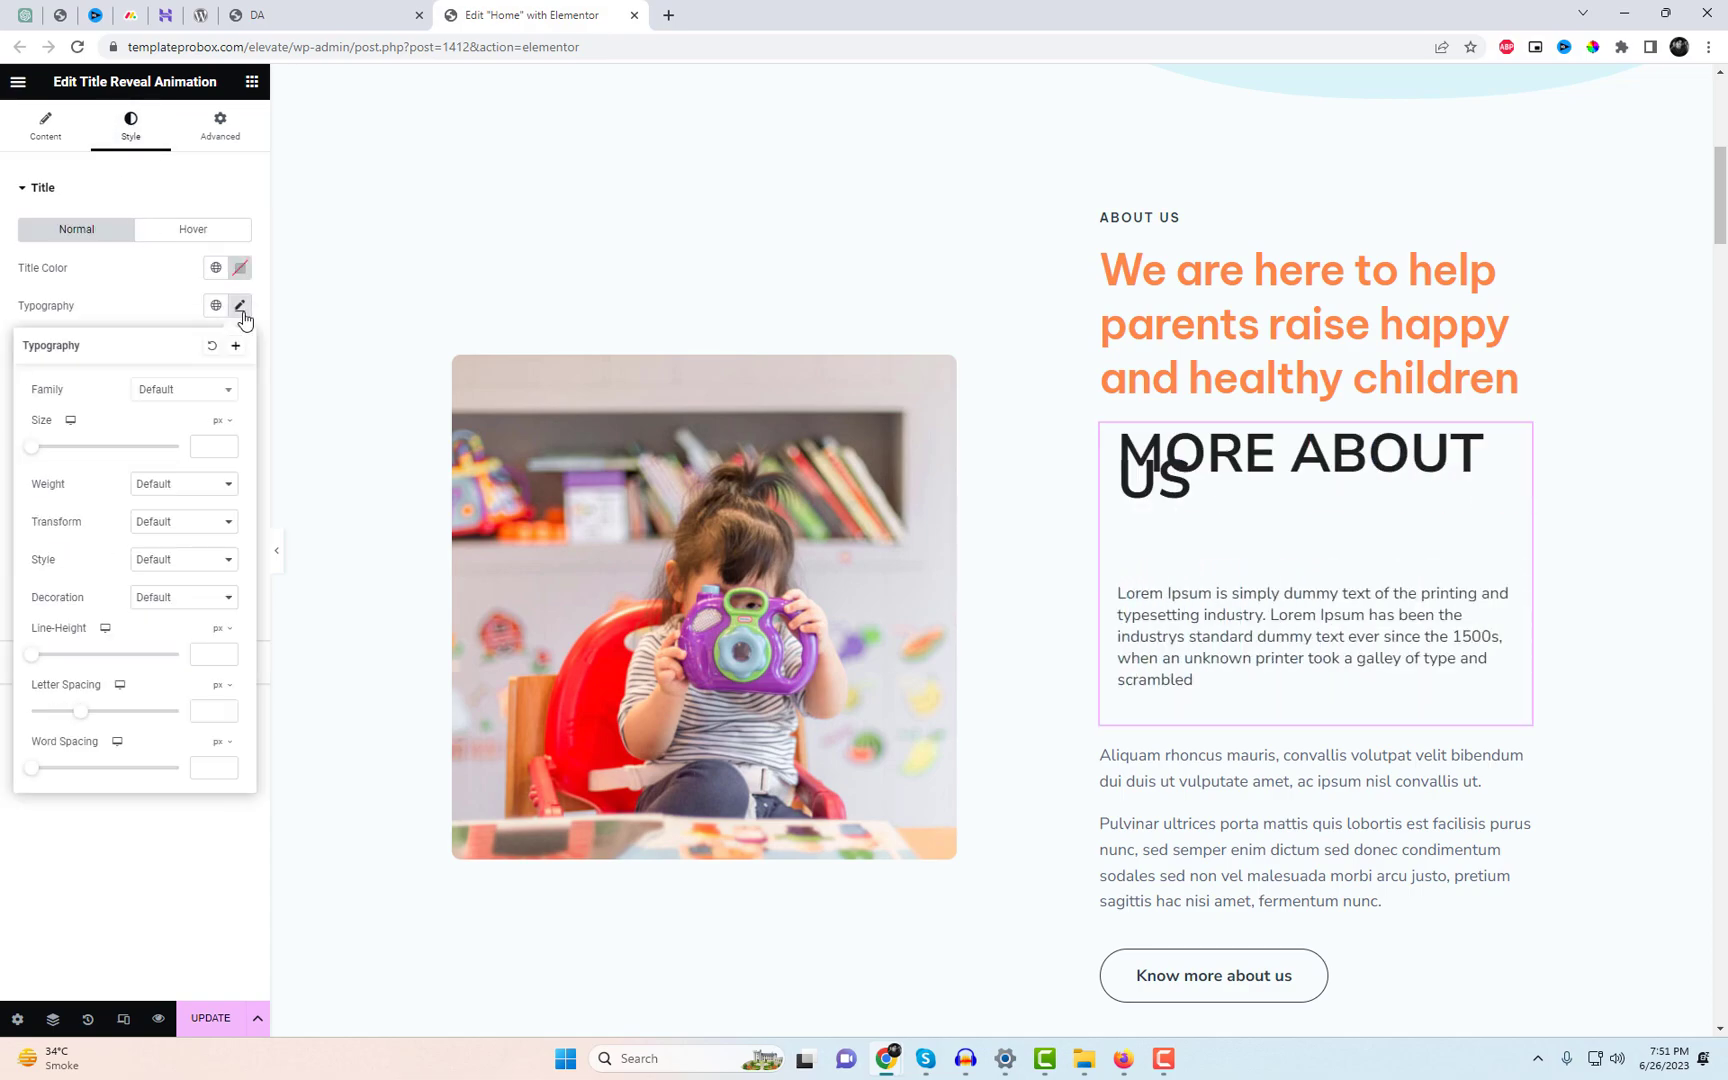
{"action": "left_click", "coordinate": [229, 437]}
{"action": "type", "text": "26"}
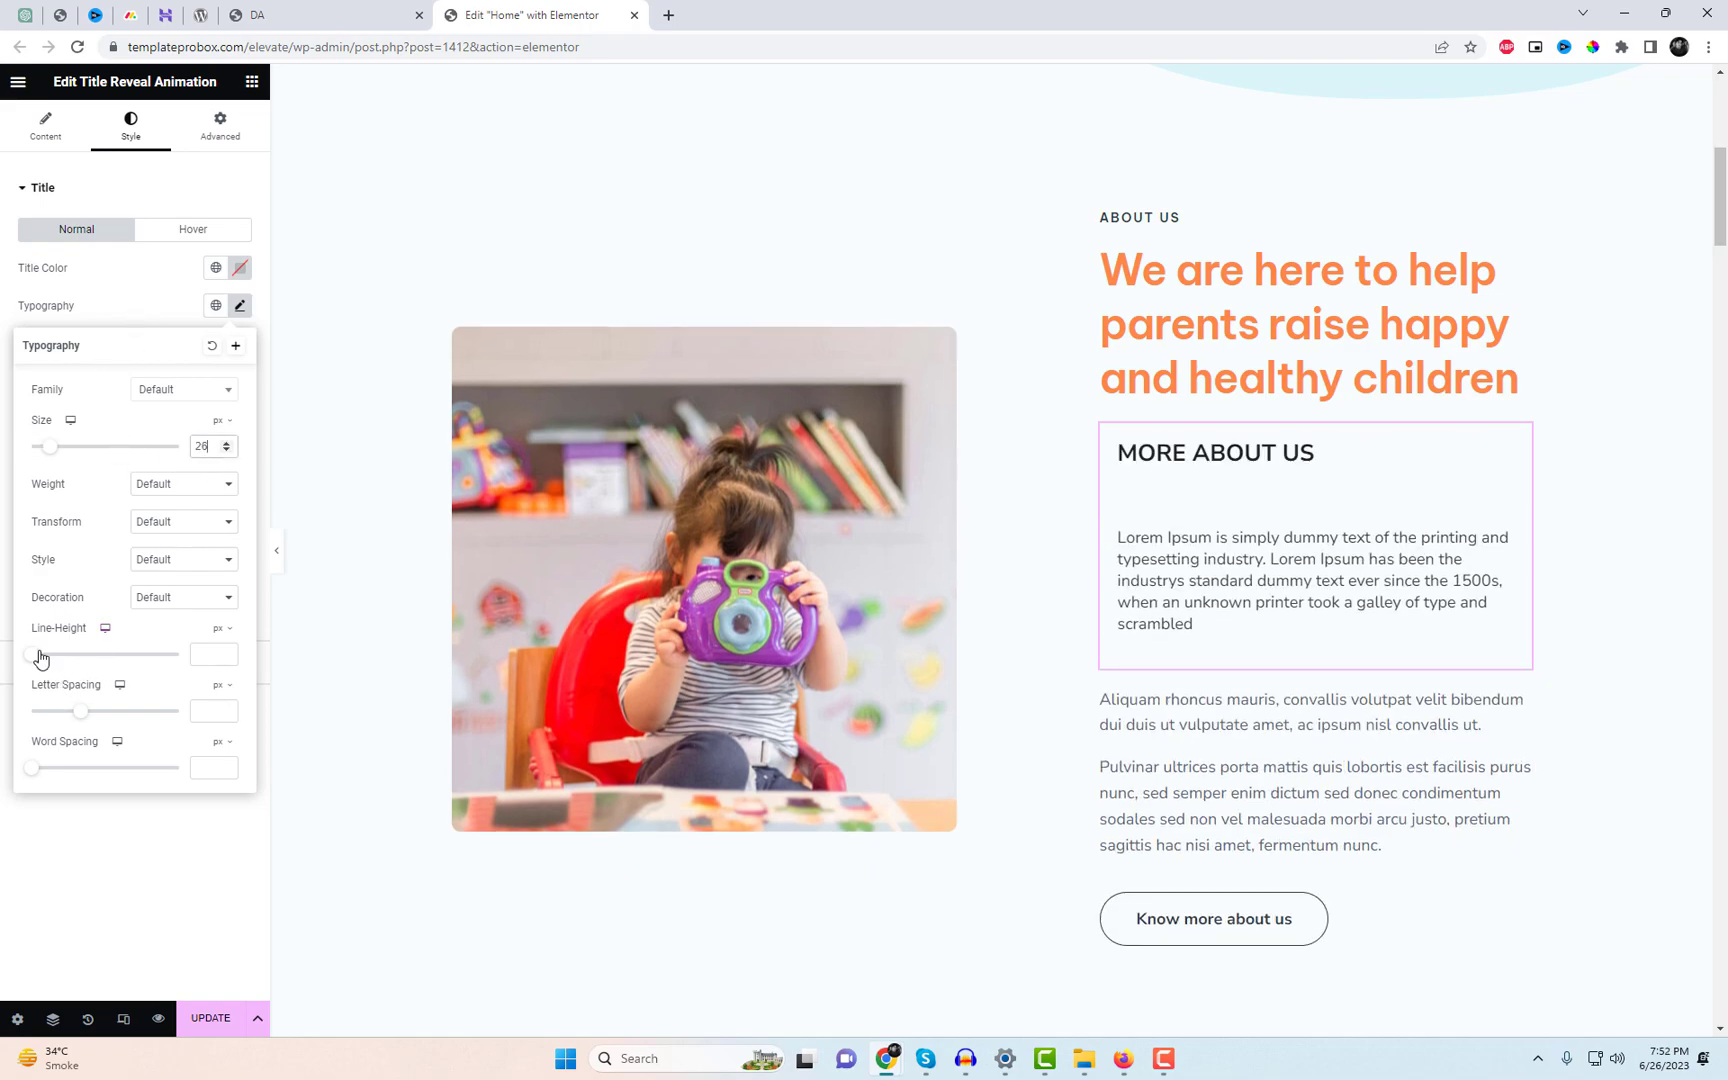
{"action": "left_click_drag", "start_coordinate": [37, 662], "coordinate": [55, 660]}
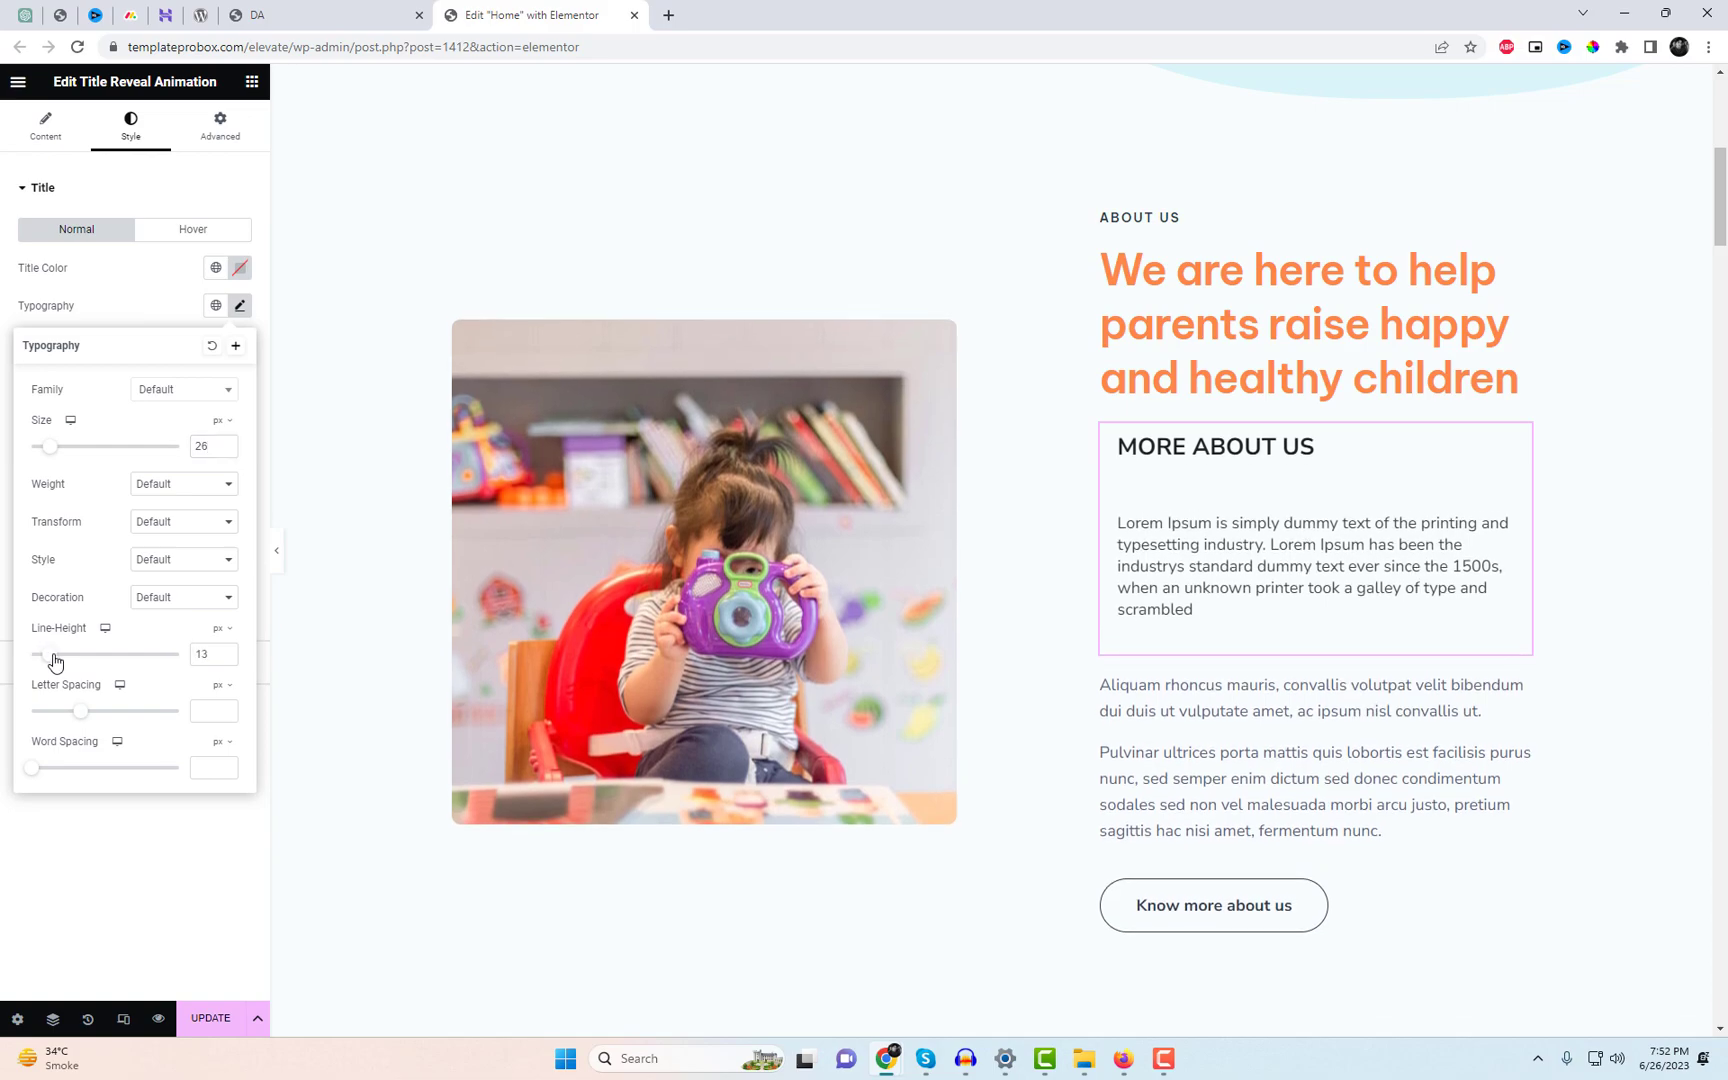
{"action": "left_click", "coordinate": [133, 306]}
Color the reveal title a custom brown, darkened from the global orange color.
{"action": "left_click", "coordinate": [240, 272]}
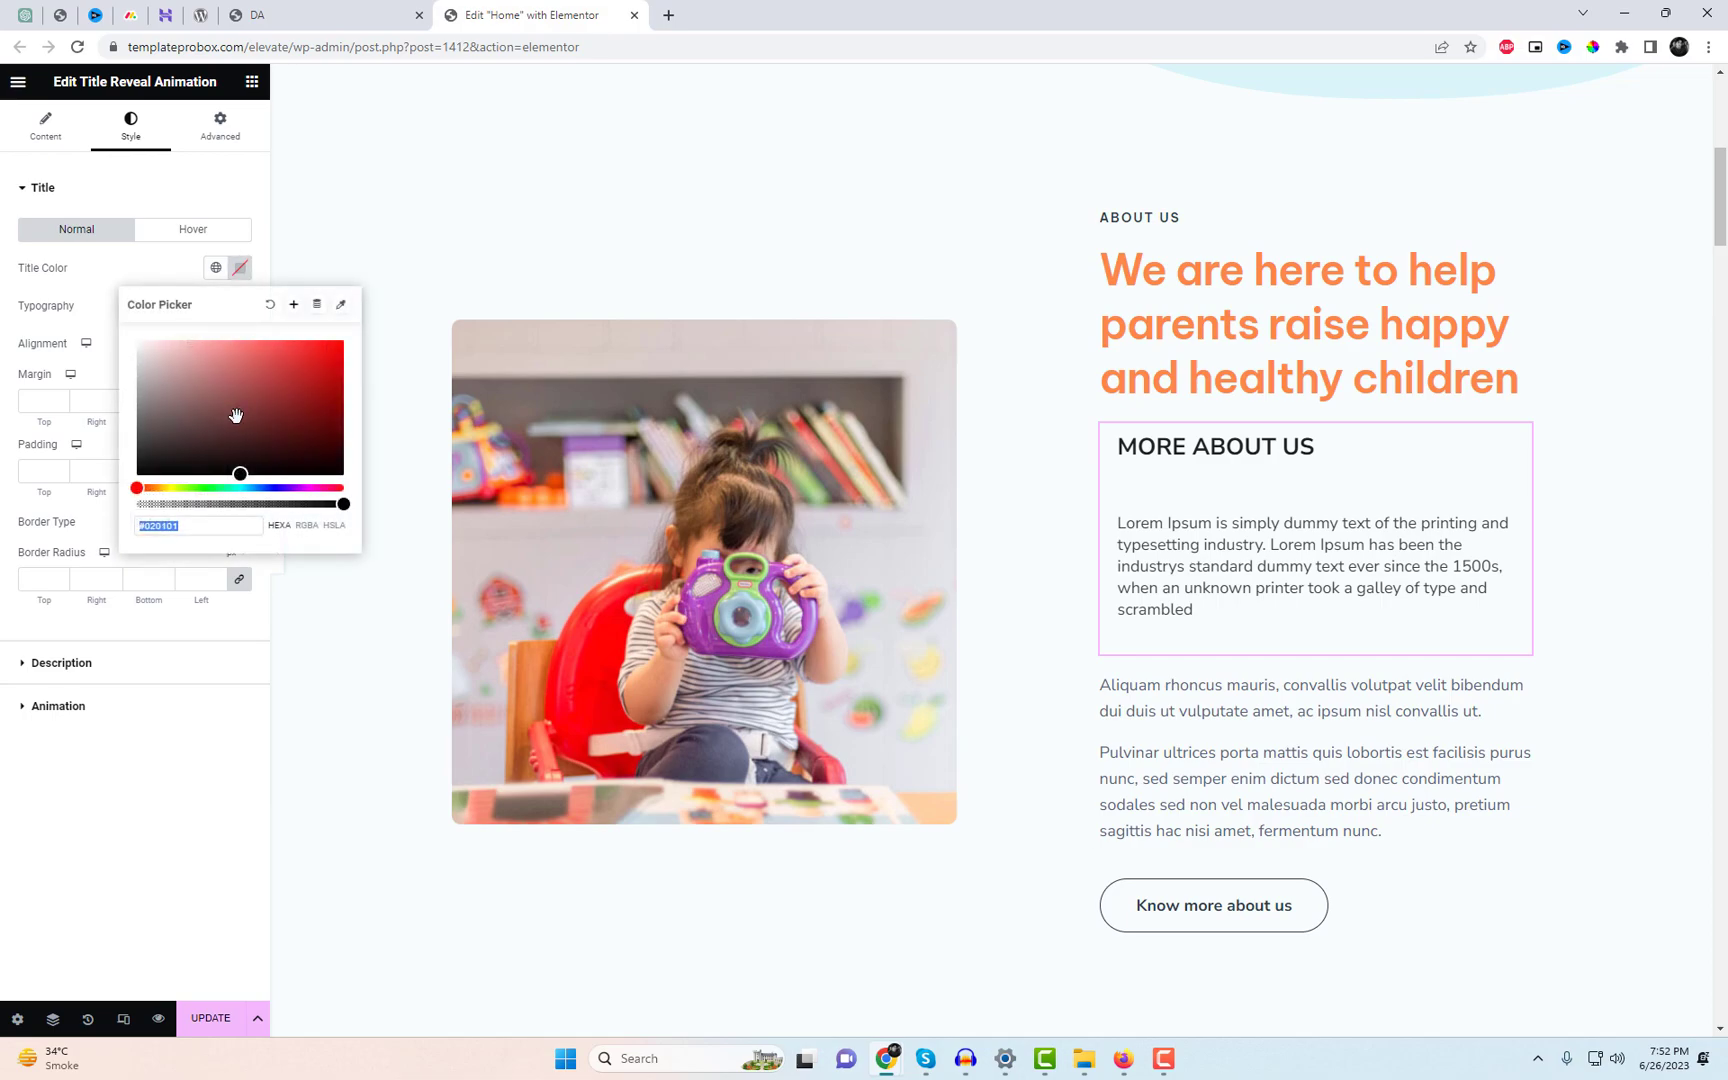
{"action": "left_click", "coordinate": [117, 281]}
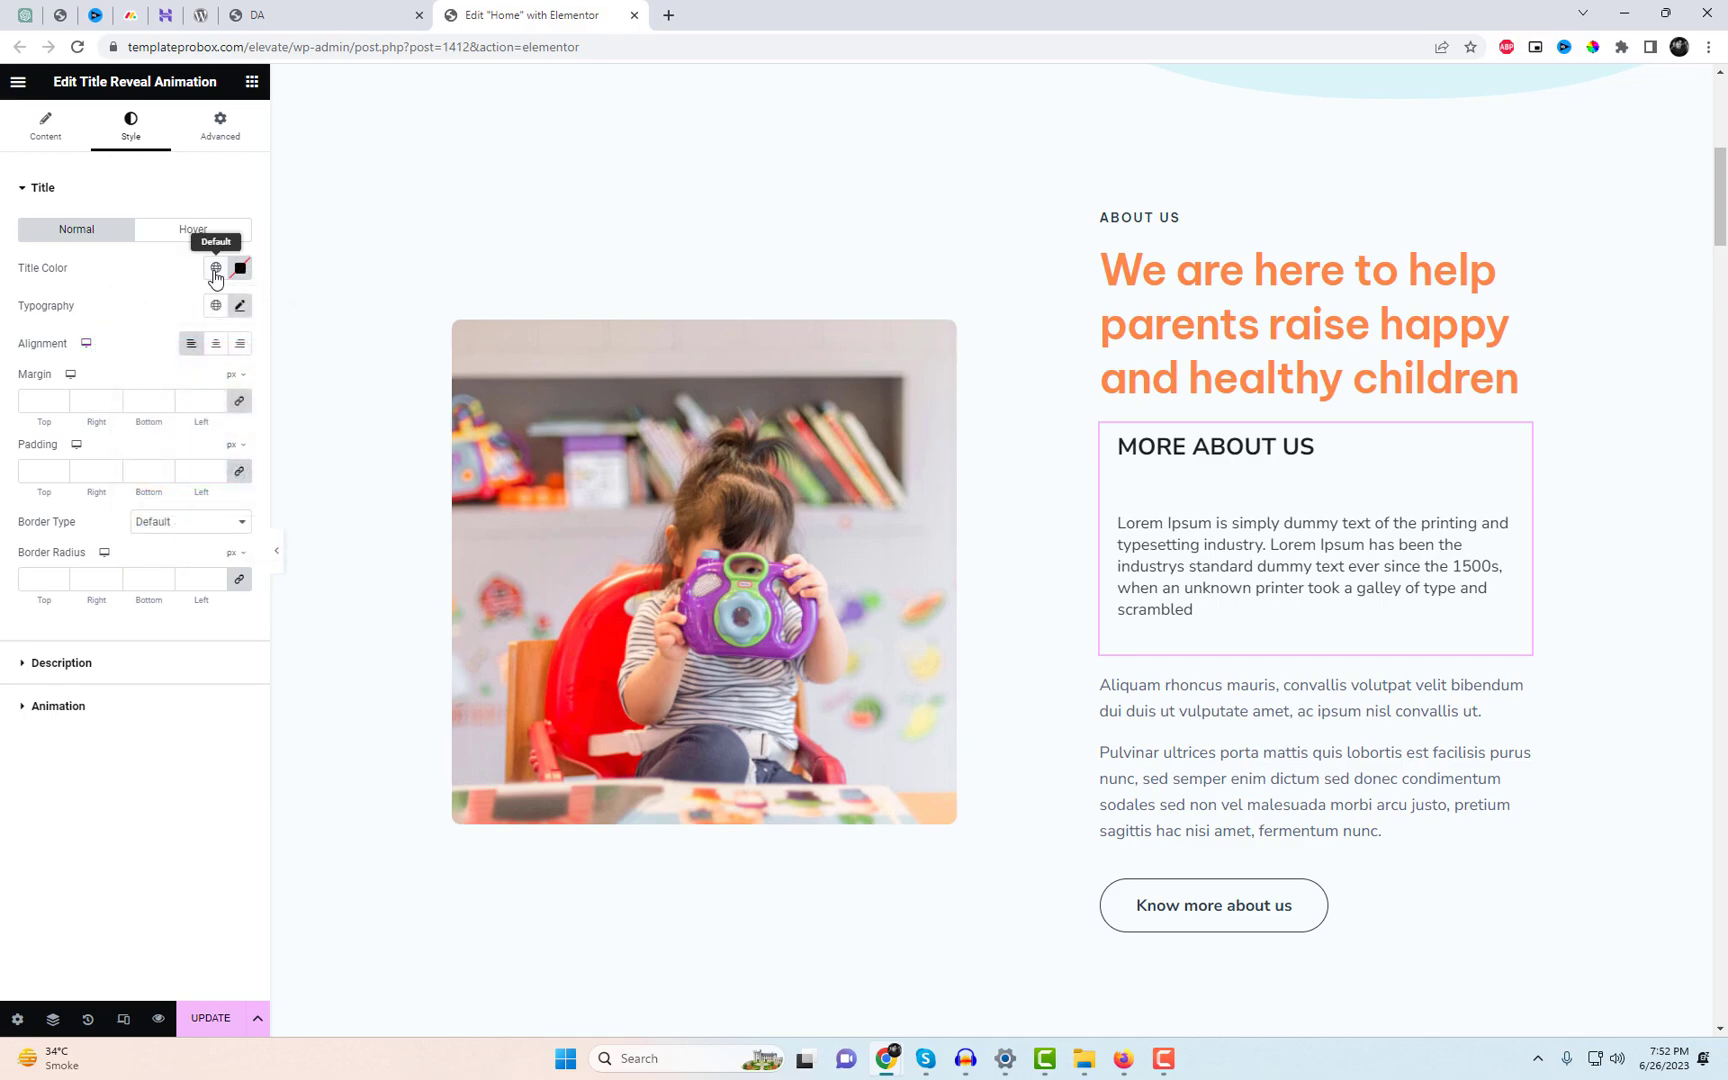
{"action": "left_click", "coordinate": [216, 267]}
{"action": "left_click", "coordinate": [124, 479]}
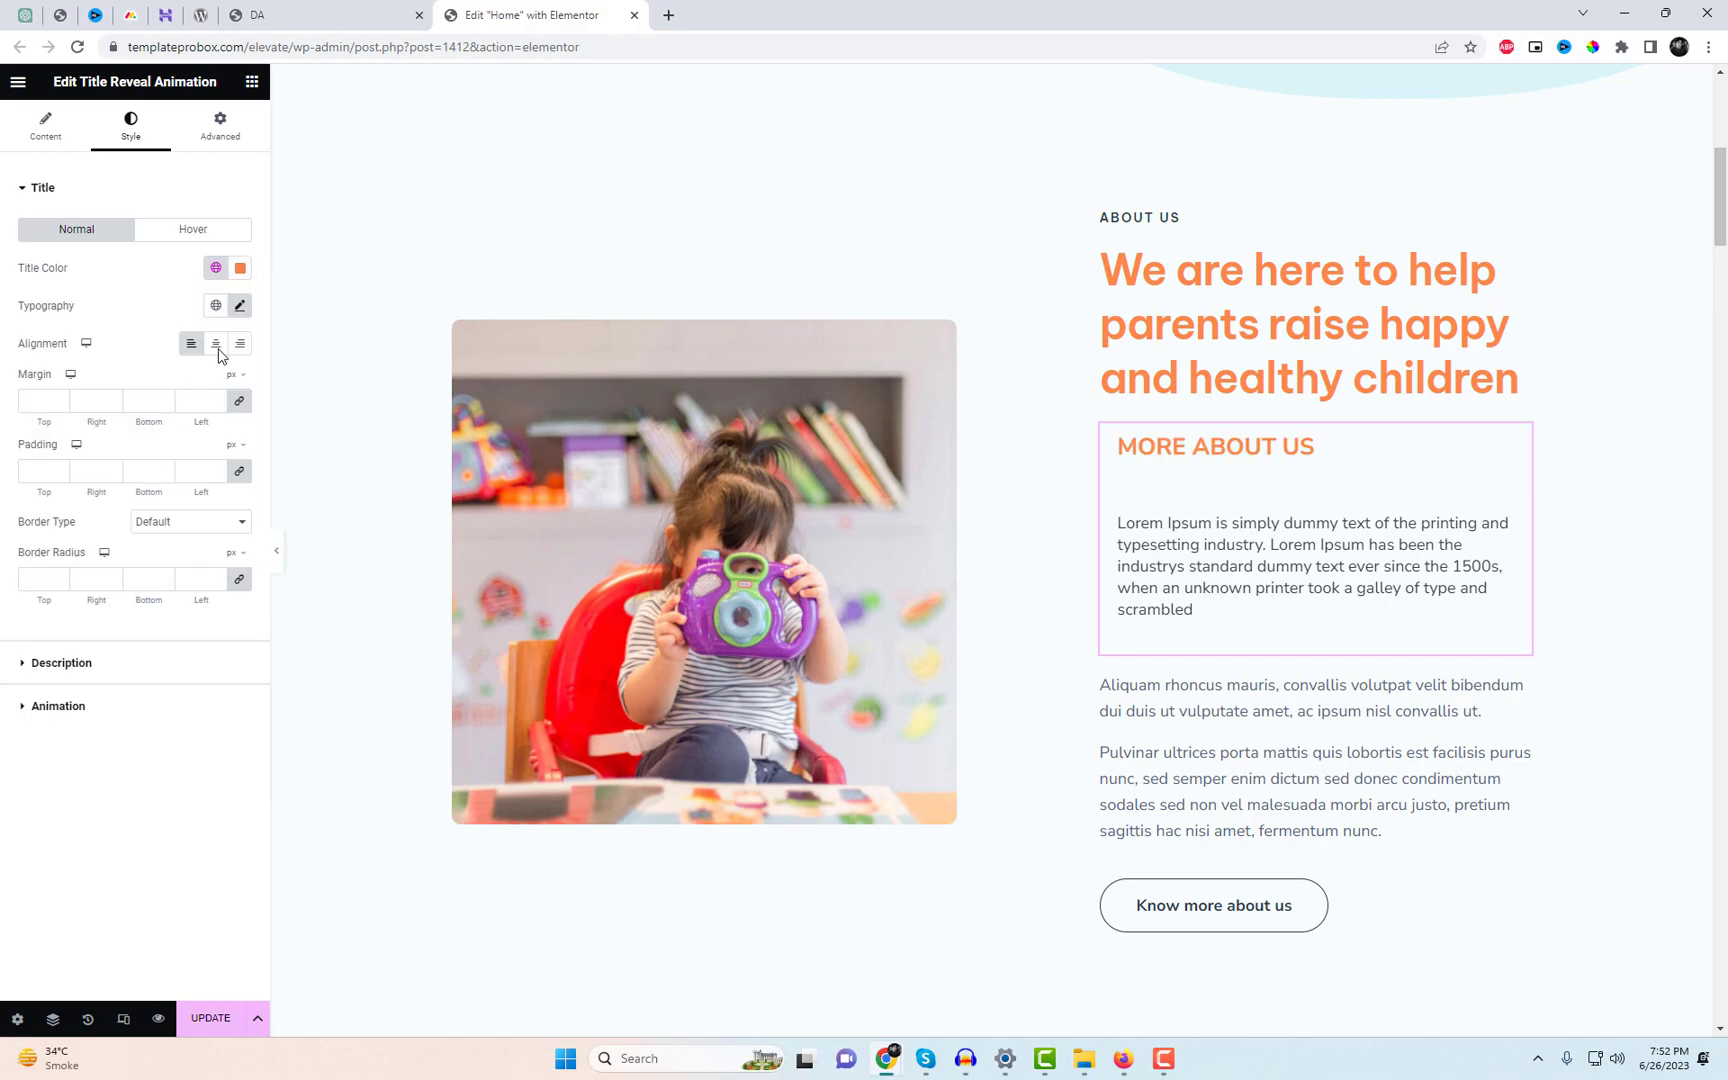
{"action": "left_click", "coordinate": [240, 267]}
{"action": "left_click", "coordinate": [254, 407]}
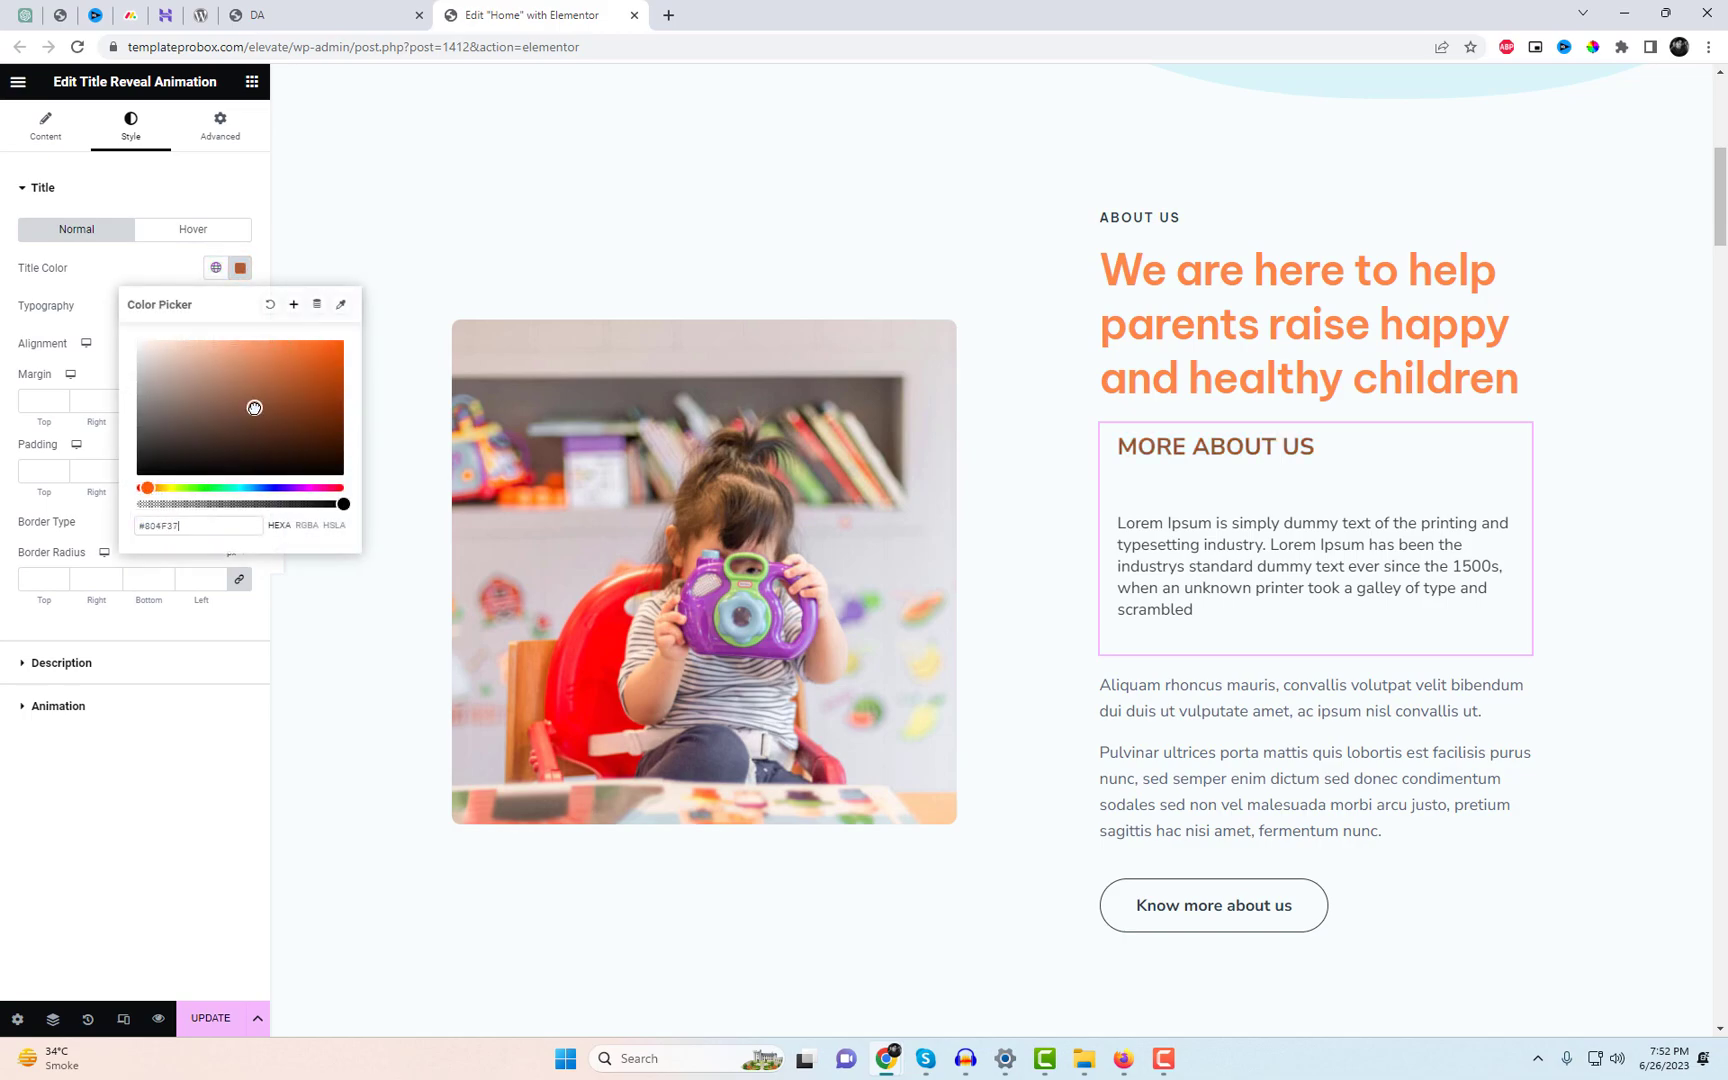
{"action": "left_click", "coordinate": [101, 283]}
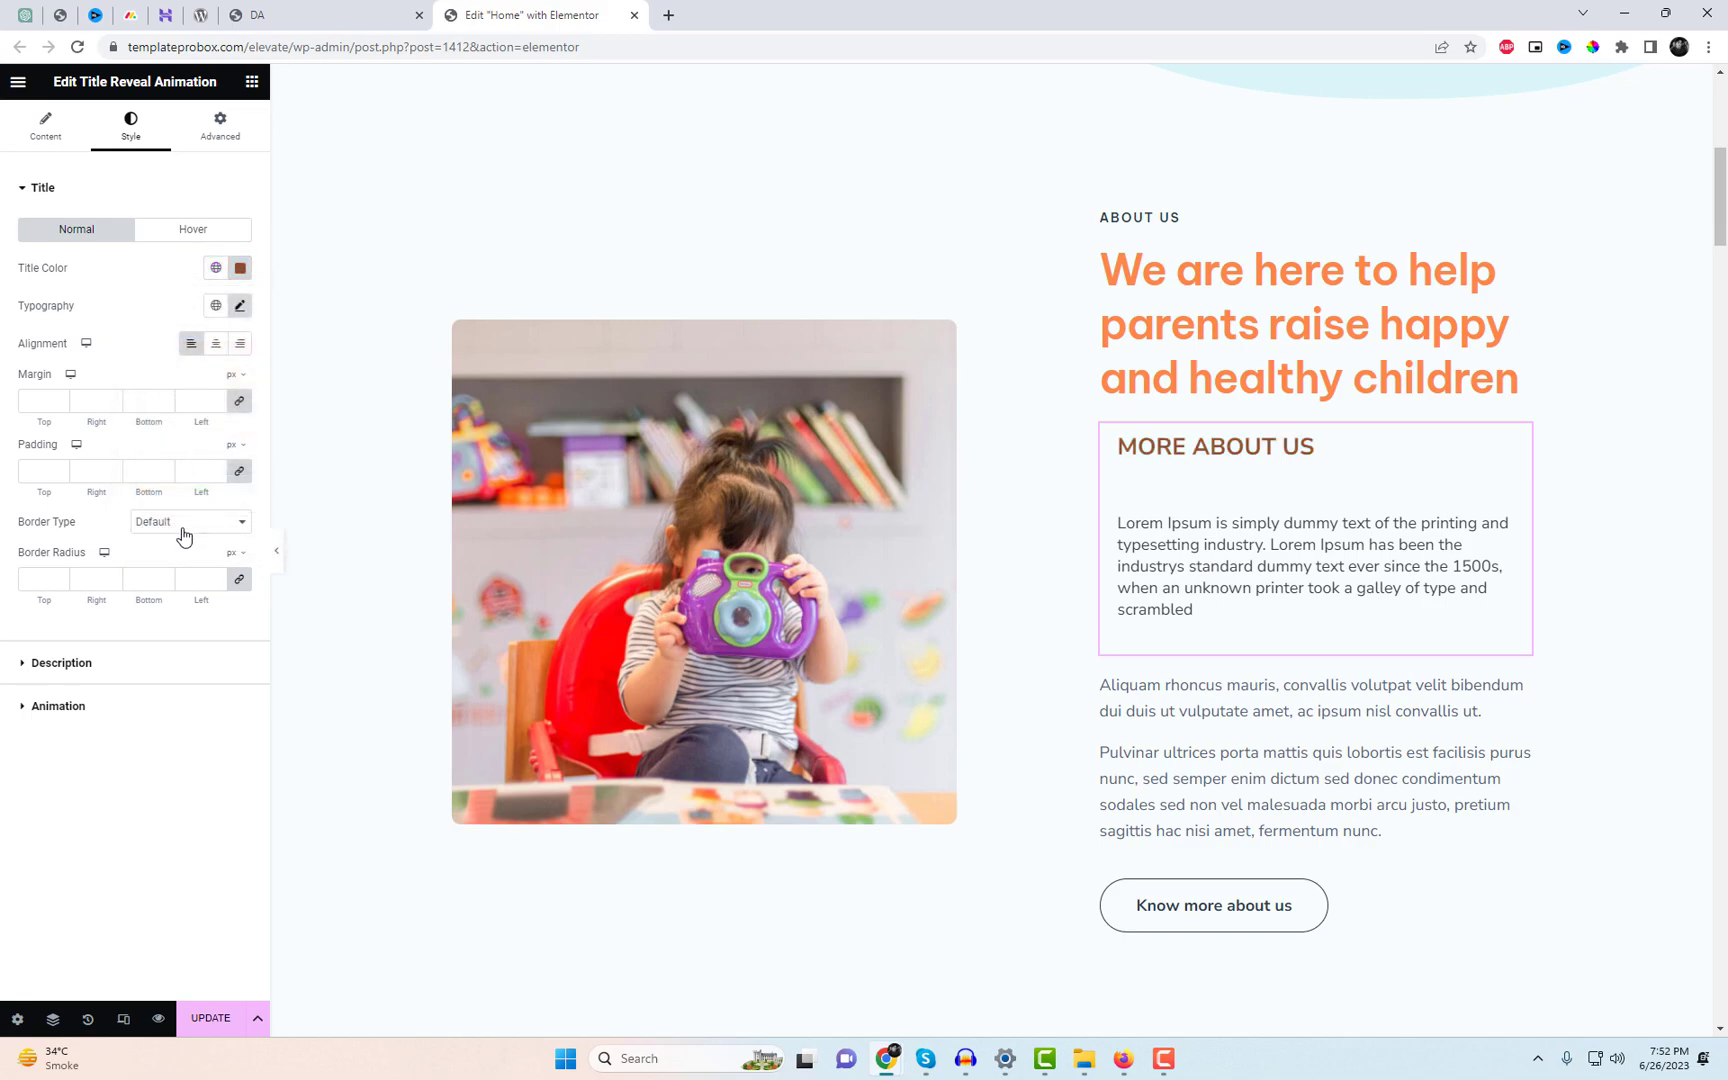
Give the Title Reveal Animation's description a custom dark maroon color.
{"action": "left_click", "coordinate": [130, 678]}
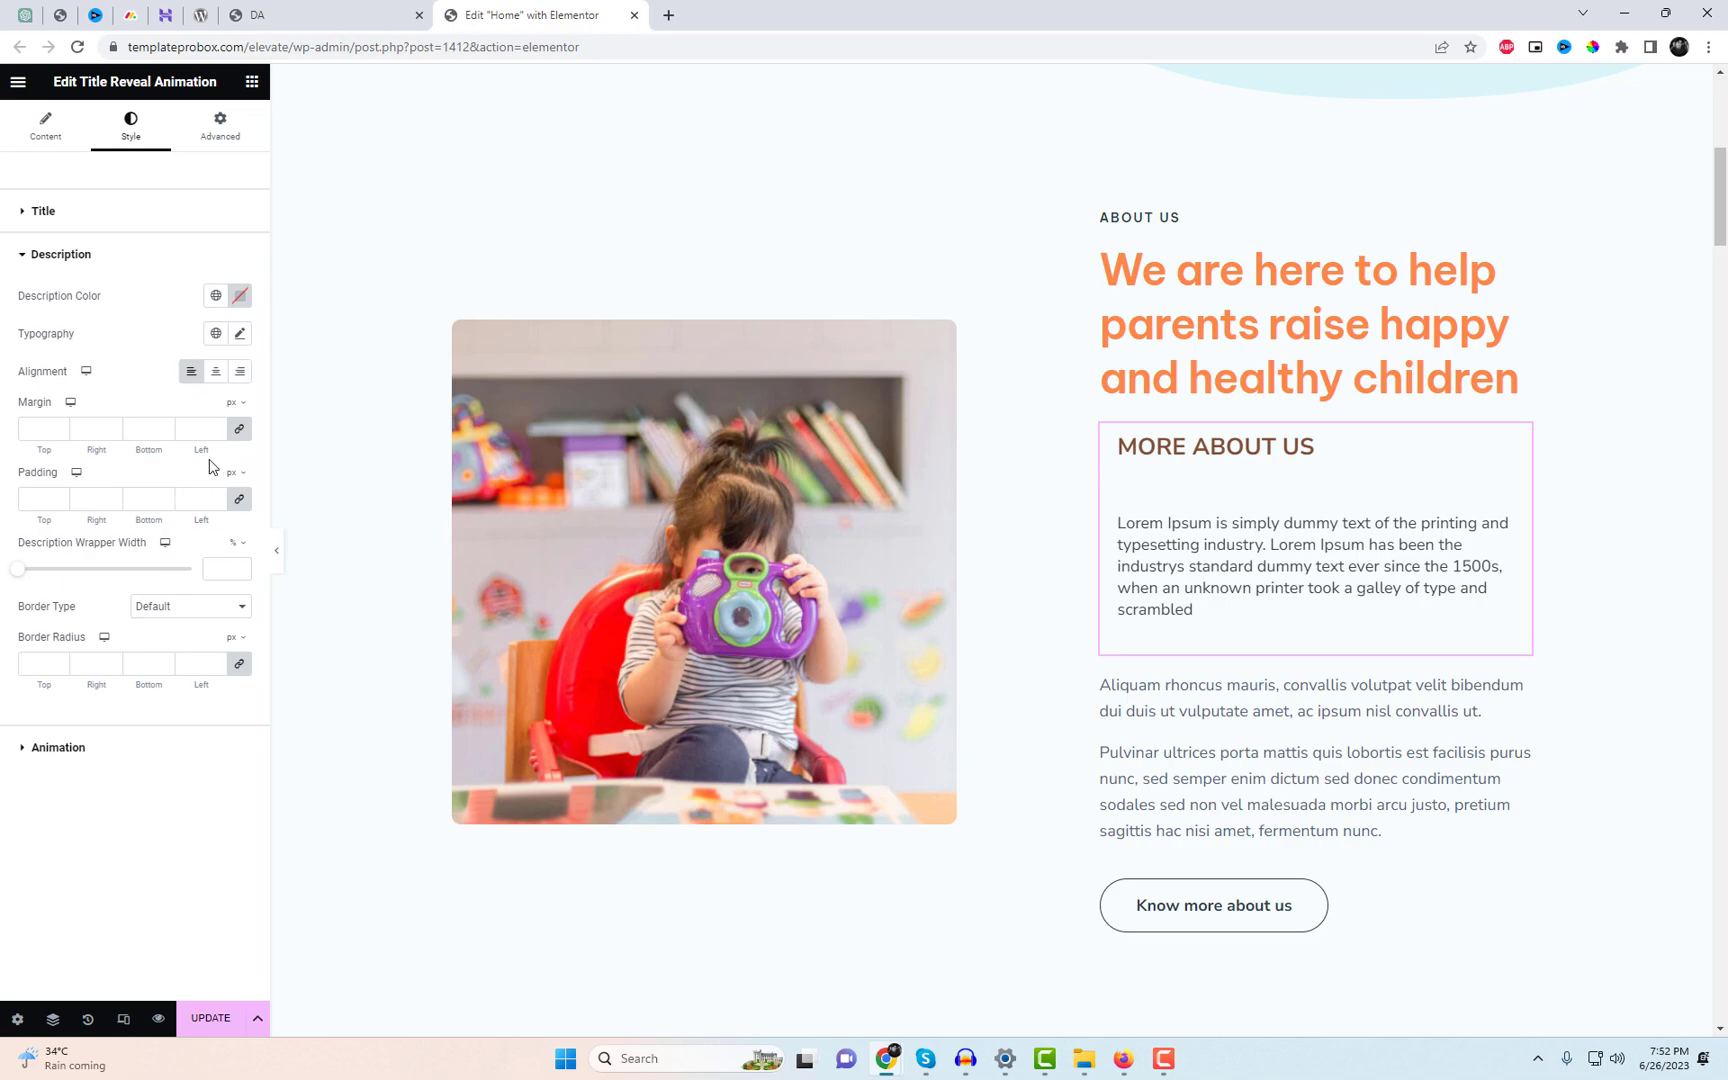
{"action": "left_click", "coordinate": [241, 297]}
{"action": "left_click", "coordinate": [259, 468]}
{"action": "left_click", "coordinate": [289, 437]}
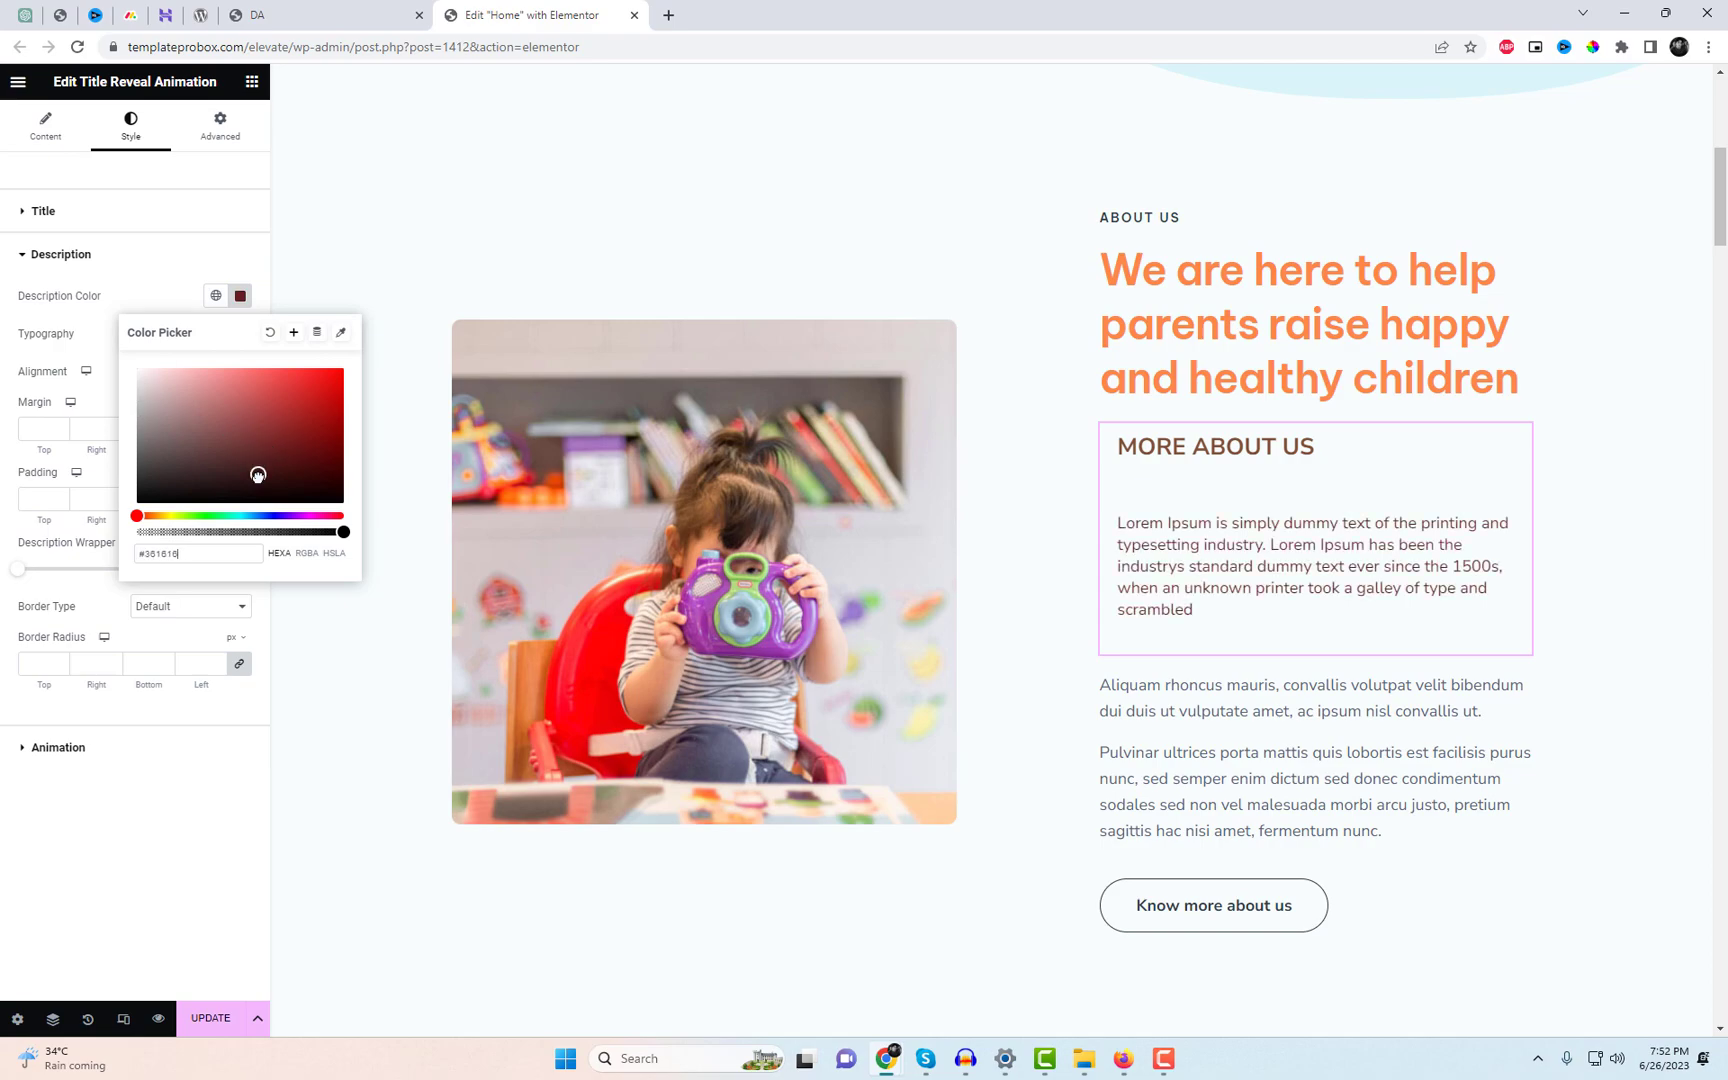
{"action": "left_click", "coordinate": [119, 933]}
Set the before-animation background to classic with the global color Theme Color 4.
{"action": "left_click", "coordinate": [115, 758]}
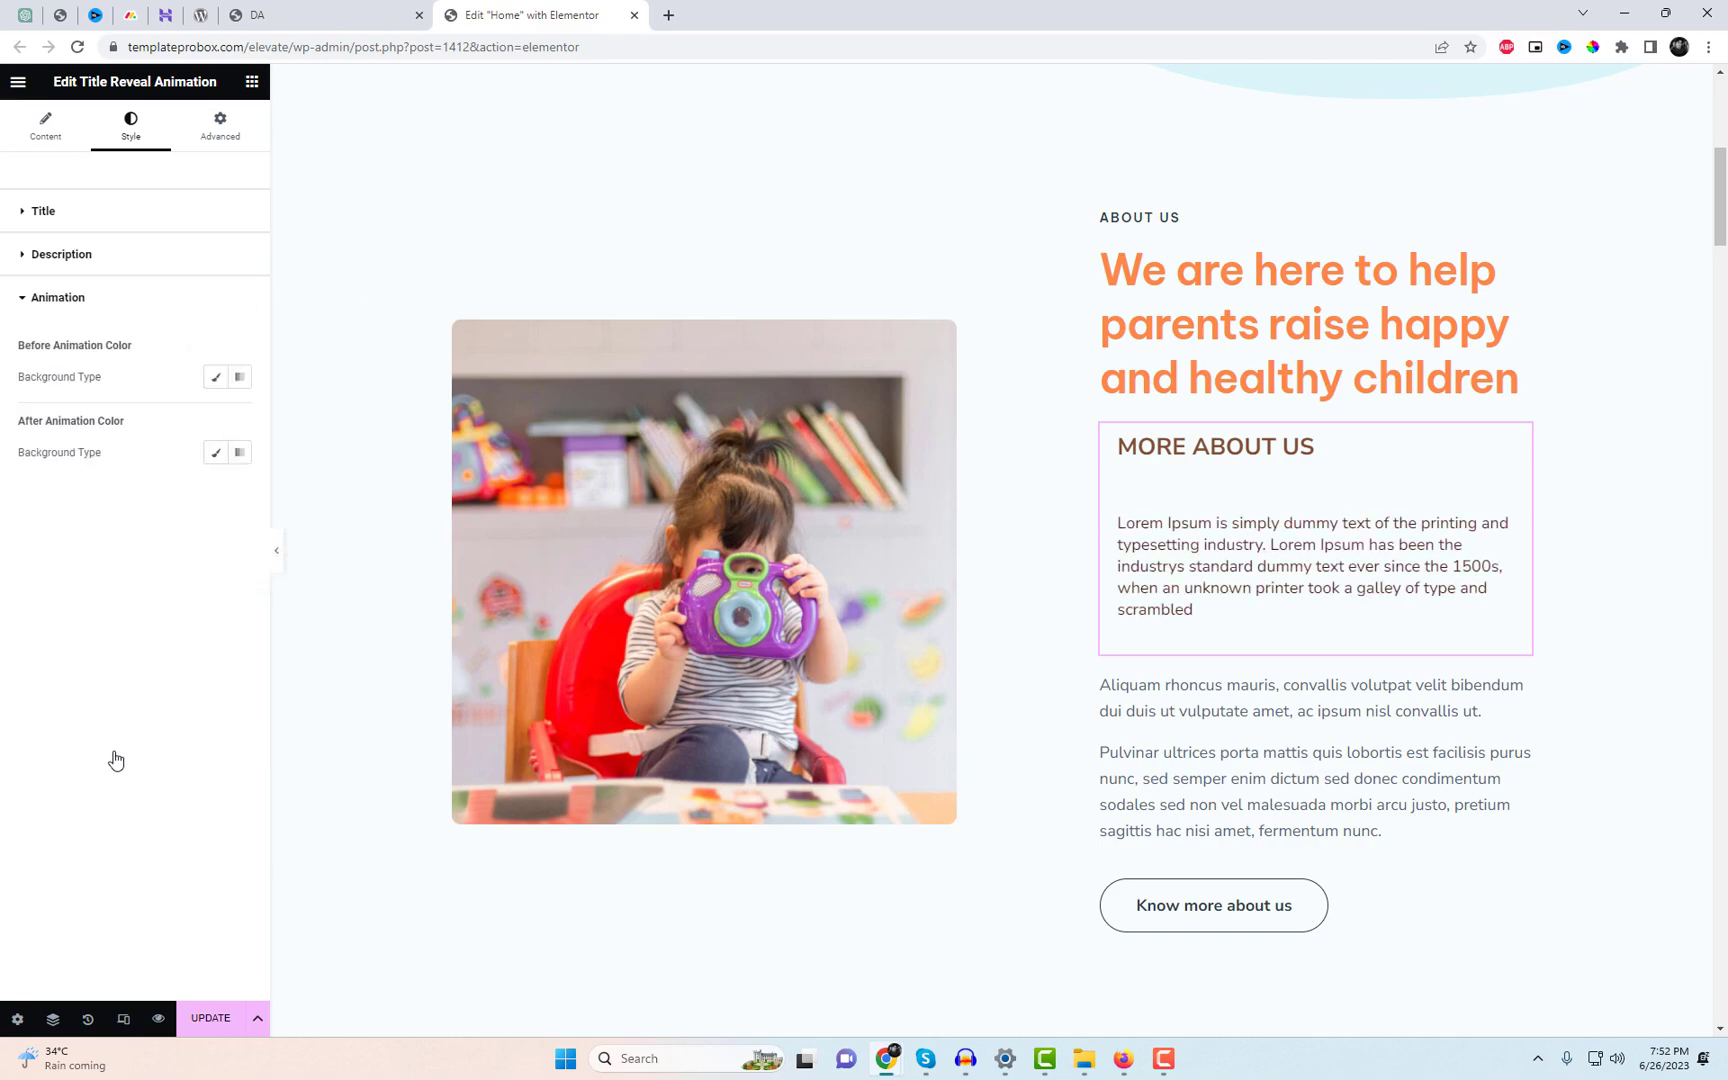
{"action": "left_click", "coordinate": [216, 378]}
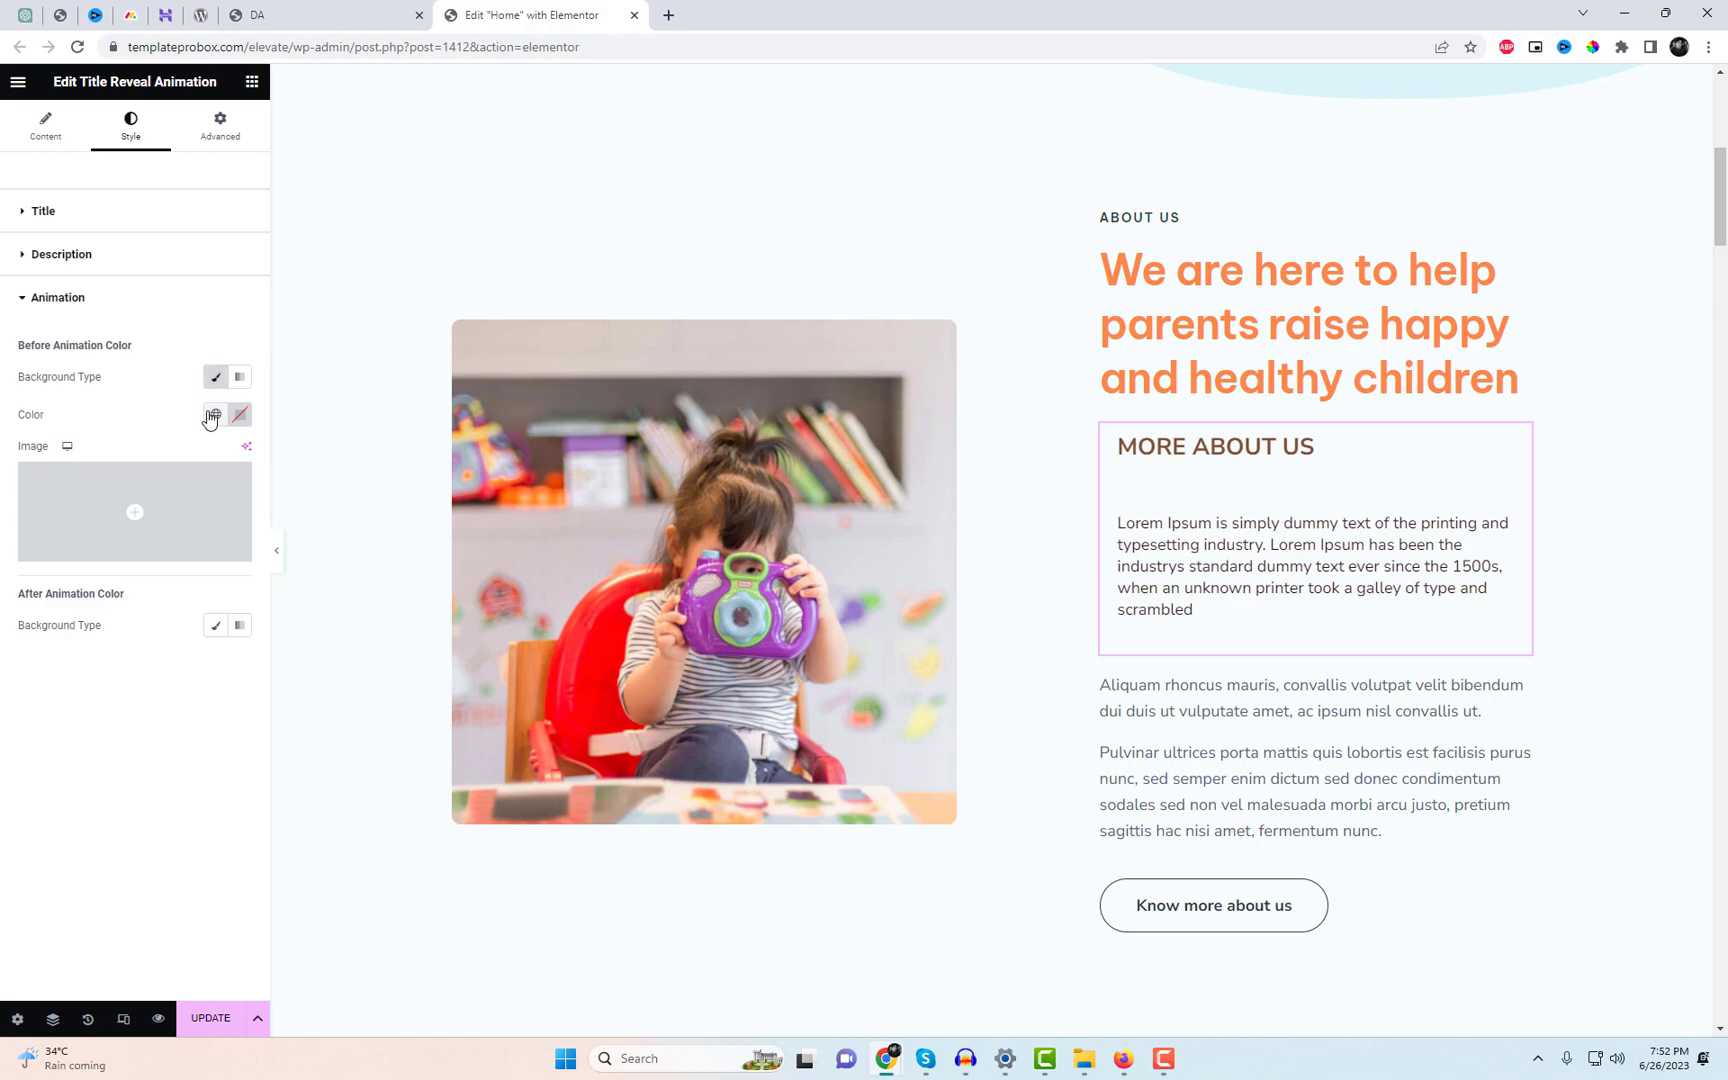
{"action": "left_click", "coordinate": [210, 416]}
{"action": "scroll", "coordinate": [150, 540], "scroll_direction": "down", "scroll_amount": 3}
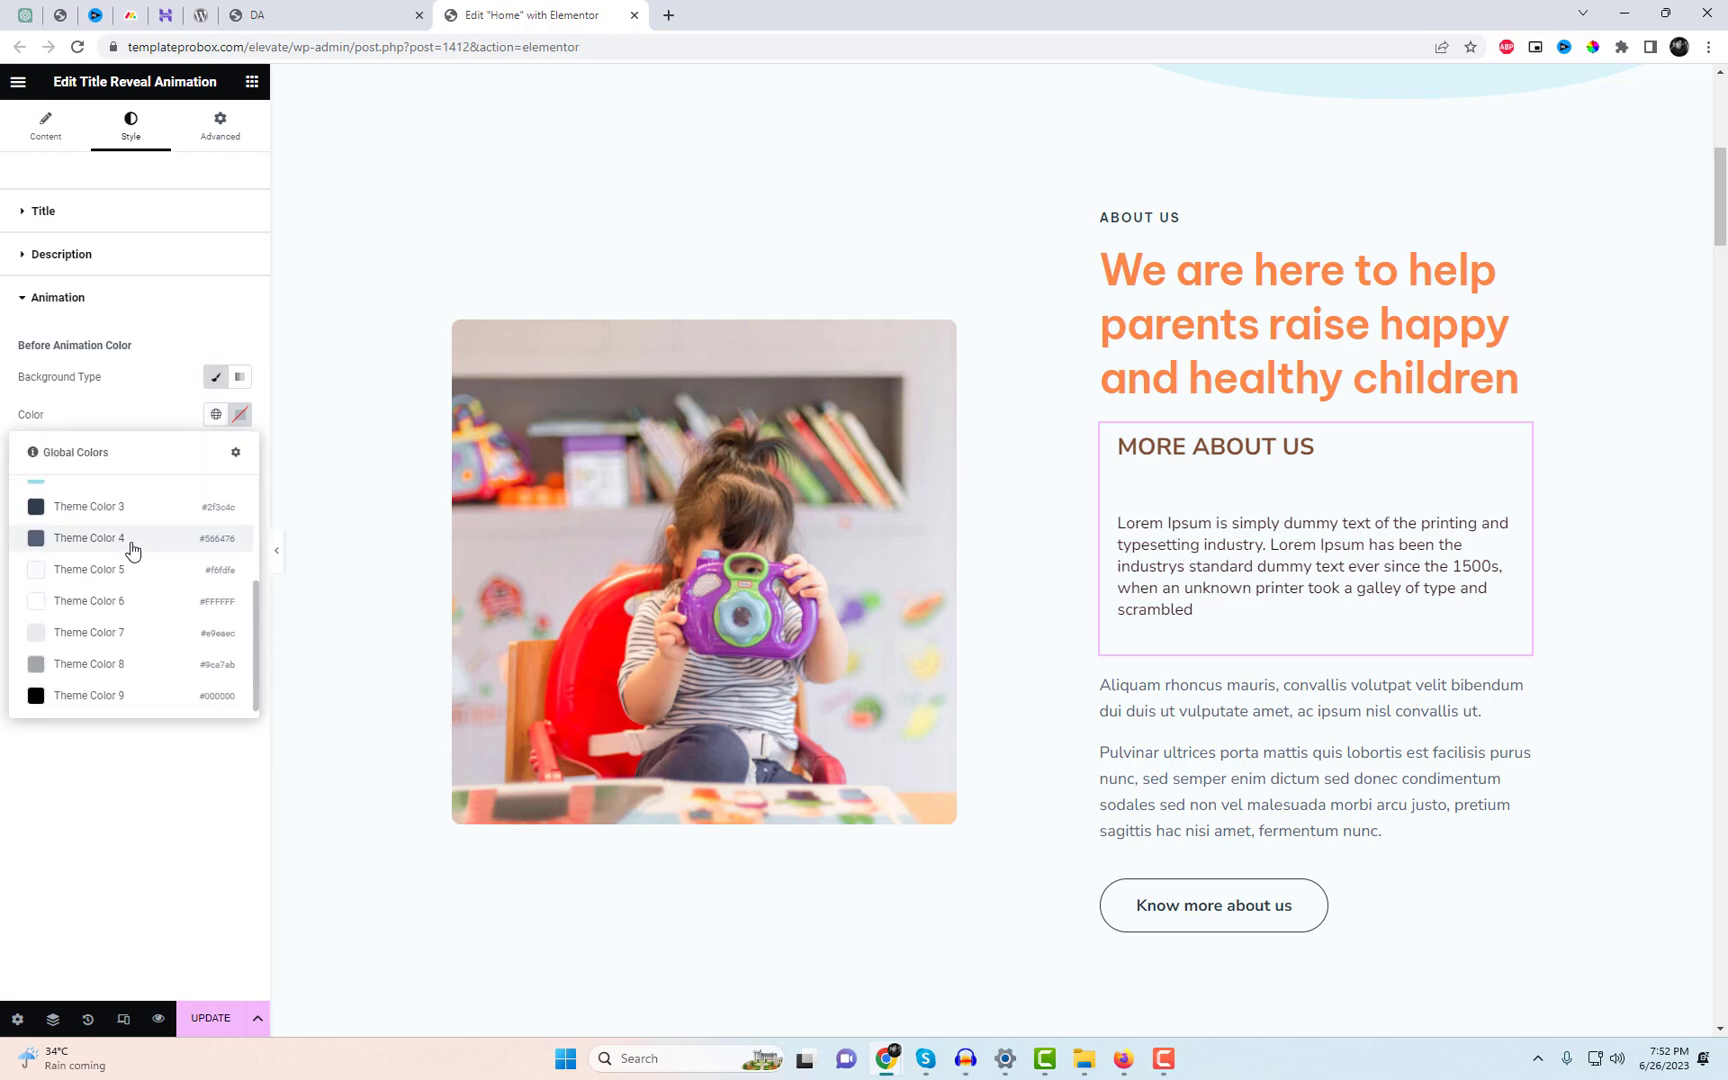
{"action": "left_click", "coordinate": [132, 549]}
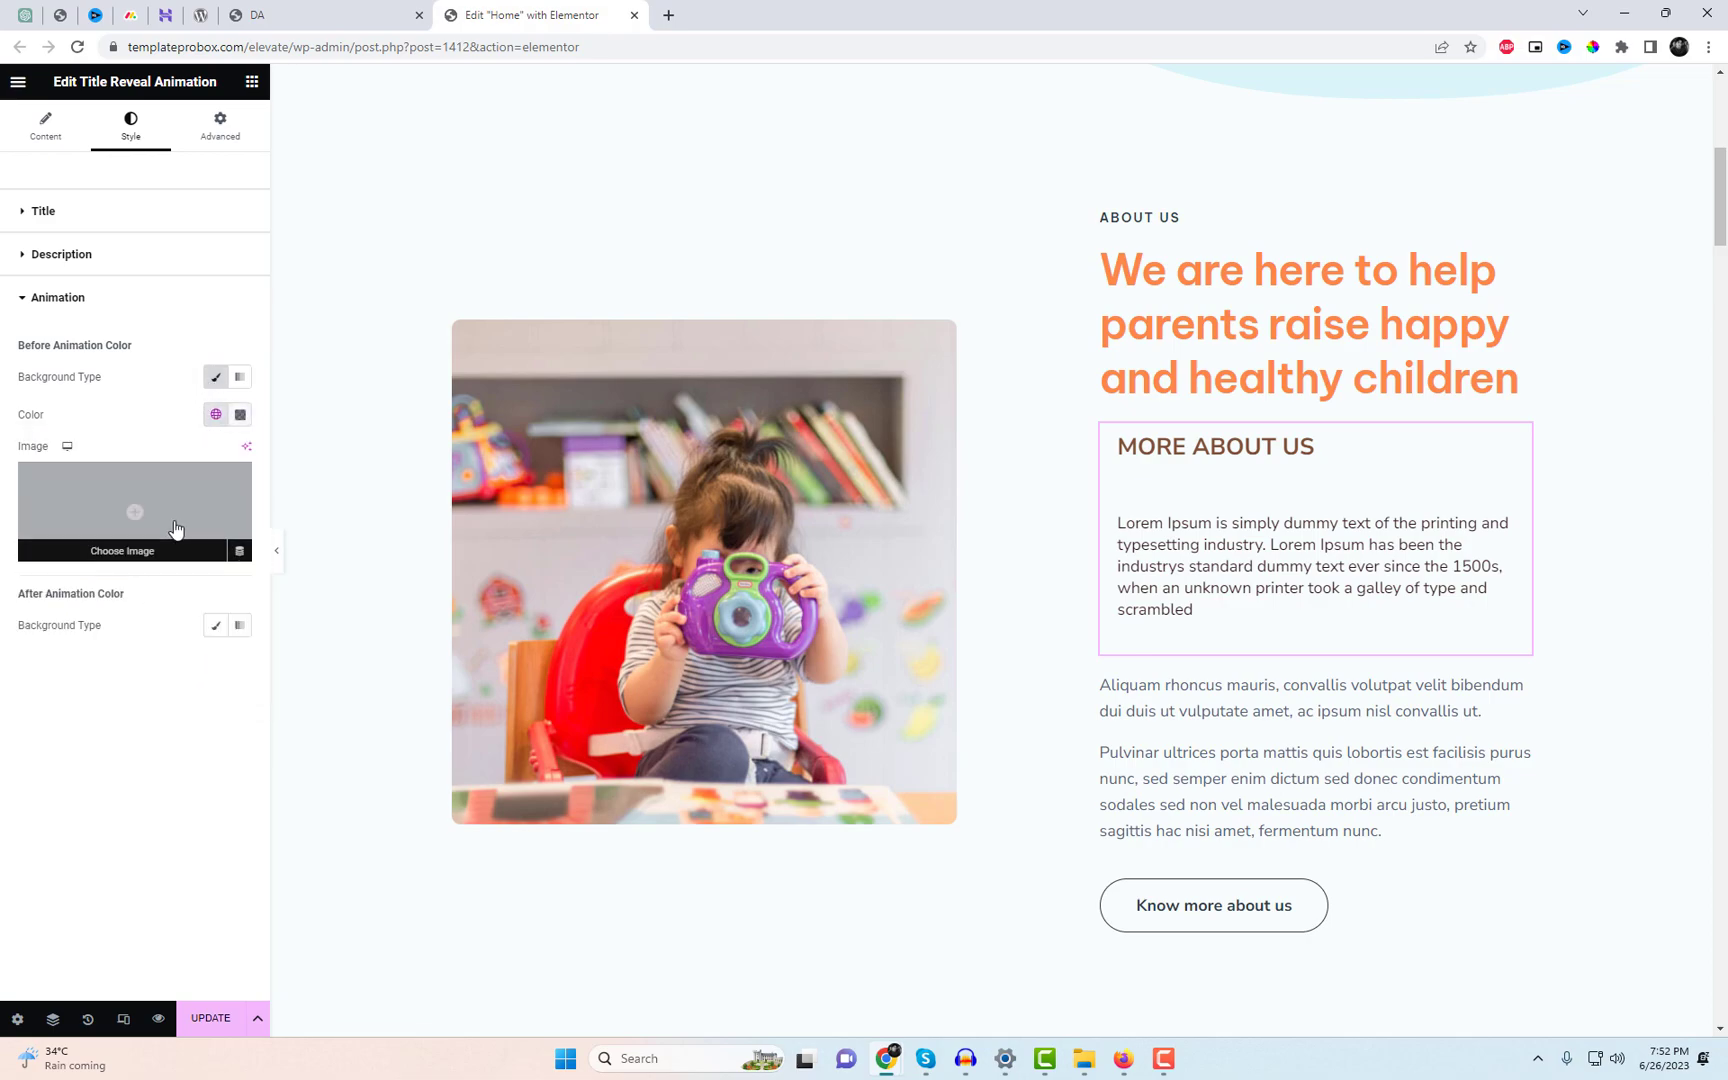
Set the after-animation background to classic with the global light blue color.
{"action": "left_click", "coordinate": [217, 627]}
{"action": "left_click", "coordinate": [213, 668]}
{"action": "scroll", "coordinate": [150, 760], "scroll_direction": "up", "scroll_amount": 3}
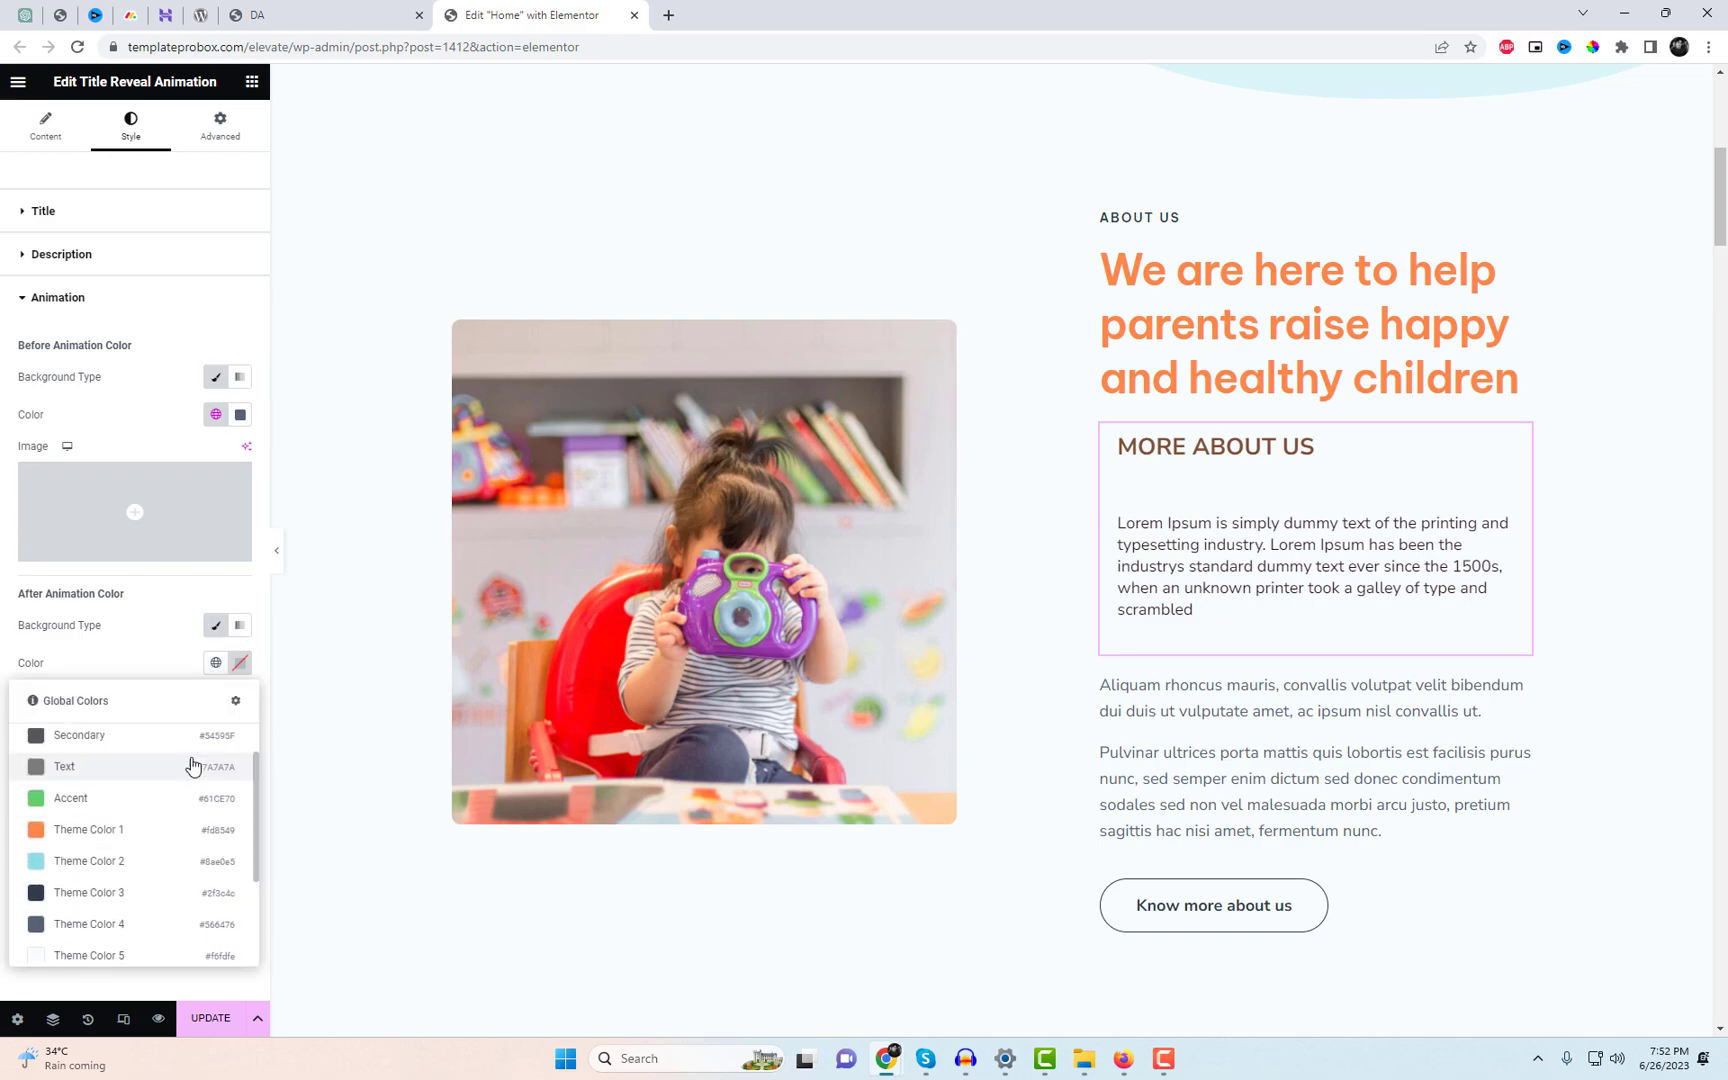
{"action": "left_click", "coordinate": [141, 751]}
Save the Home page and reload its live version to check the title reveal animation.
{"action": "left_click", "coordinate": [201, 1012]}
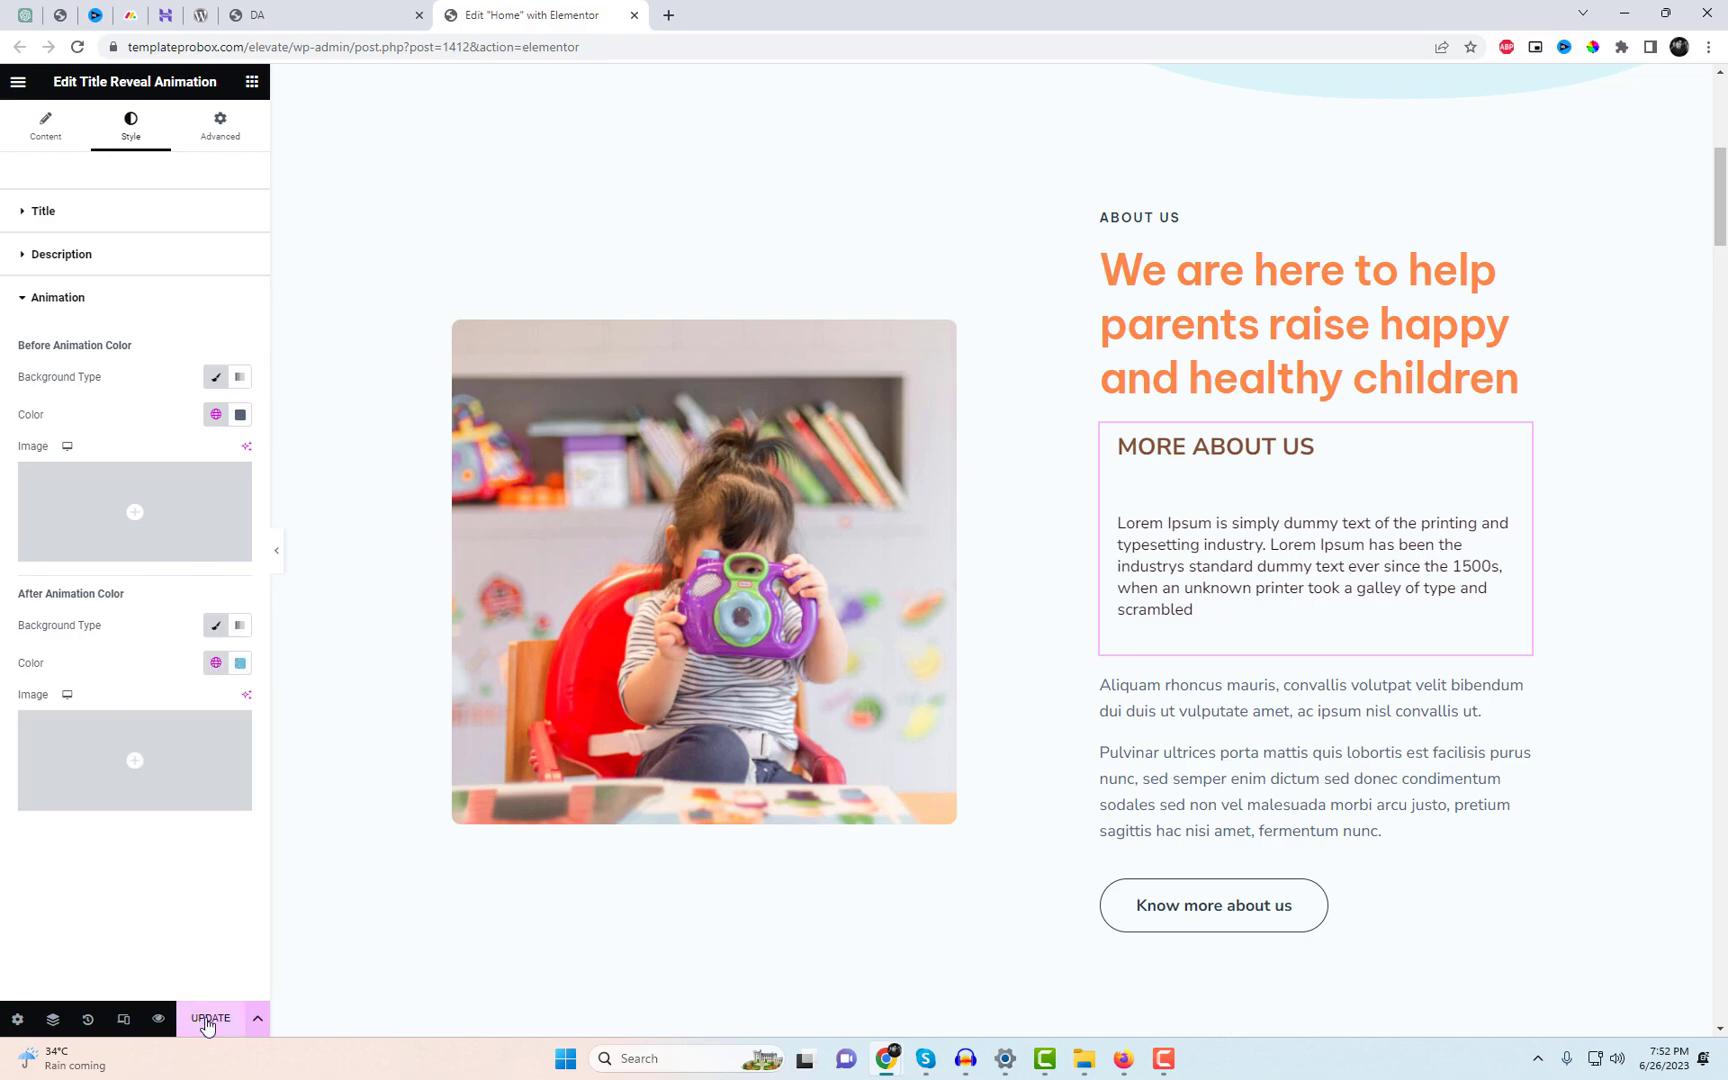
{"action": "left_click", "coordinate": [380, 16]}
{"action": "left_click", "coordinate": [593, 42]}
{"action": "key", "text": "Return"}
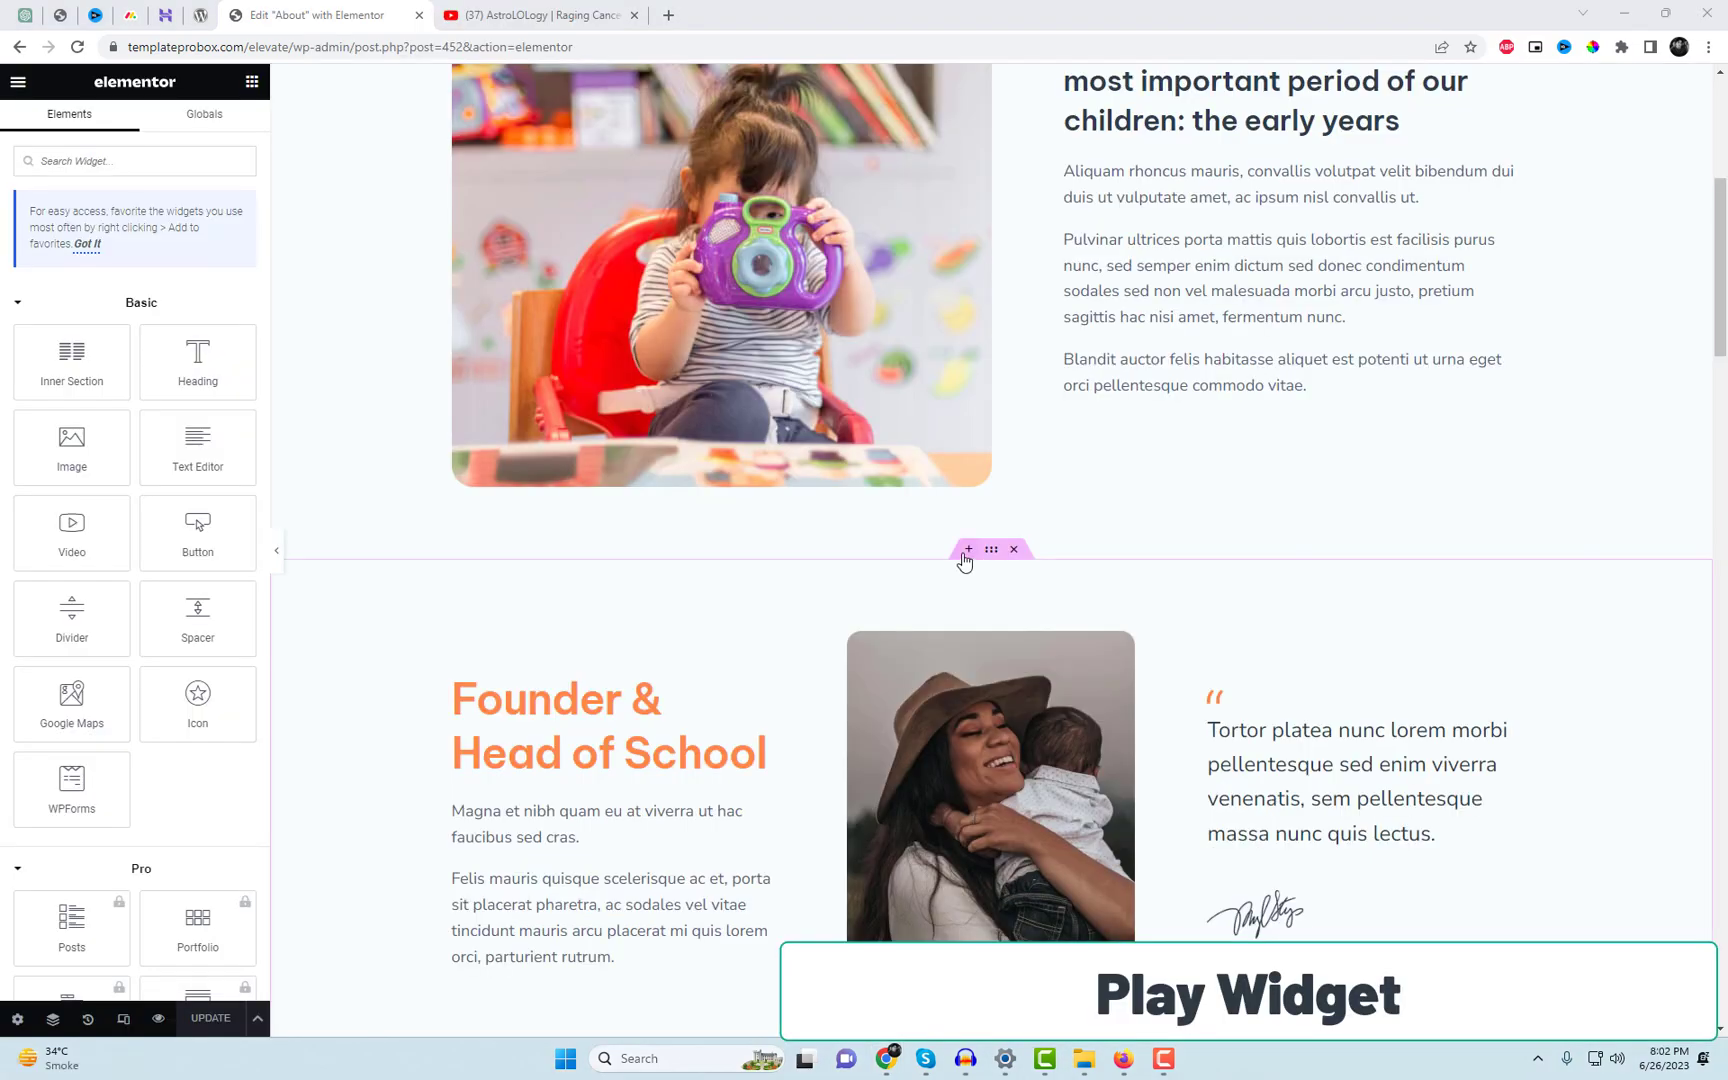
Insert a three-column section with a wide middle column above the "Founder & Head of School" section on the About page.
{"action": "left_click", "coordinate": [964, 552]}
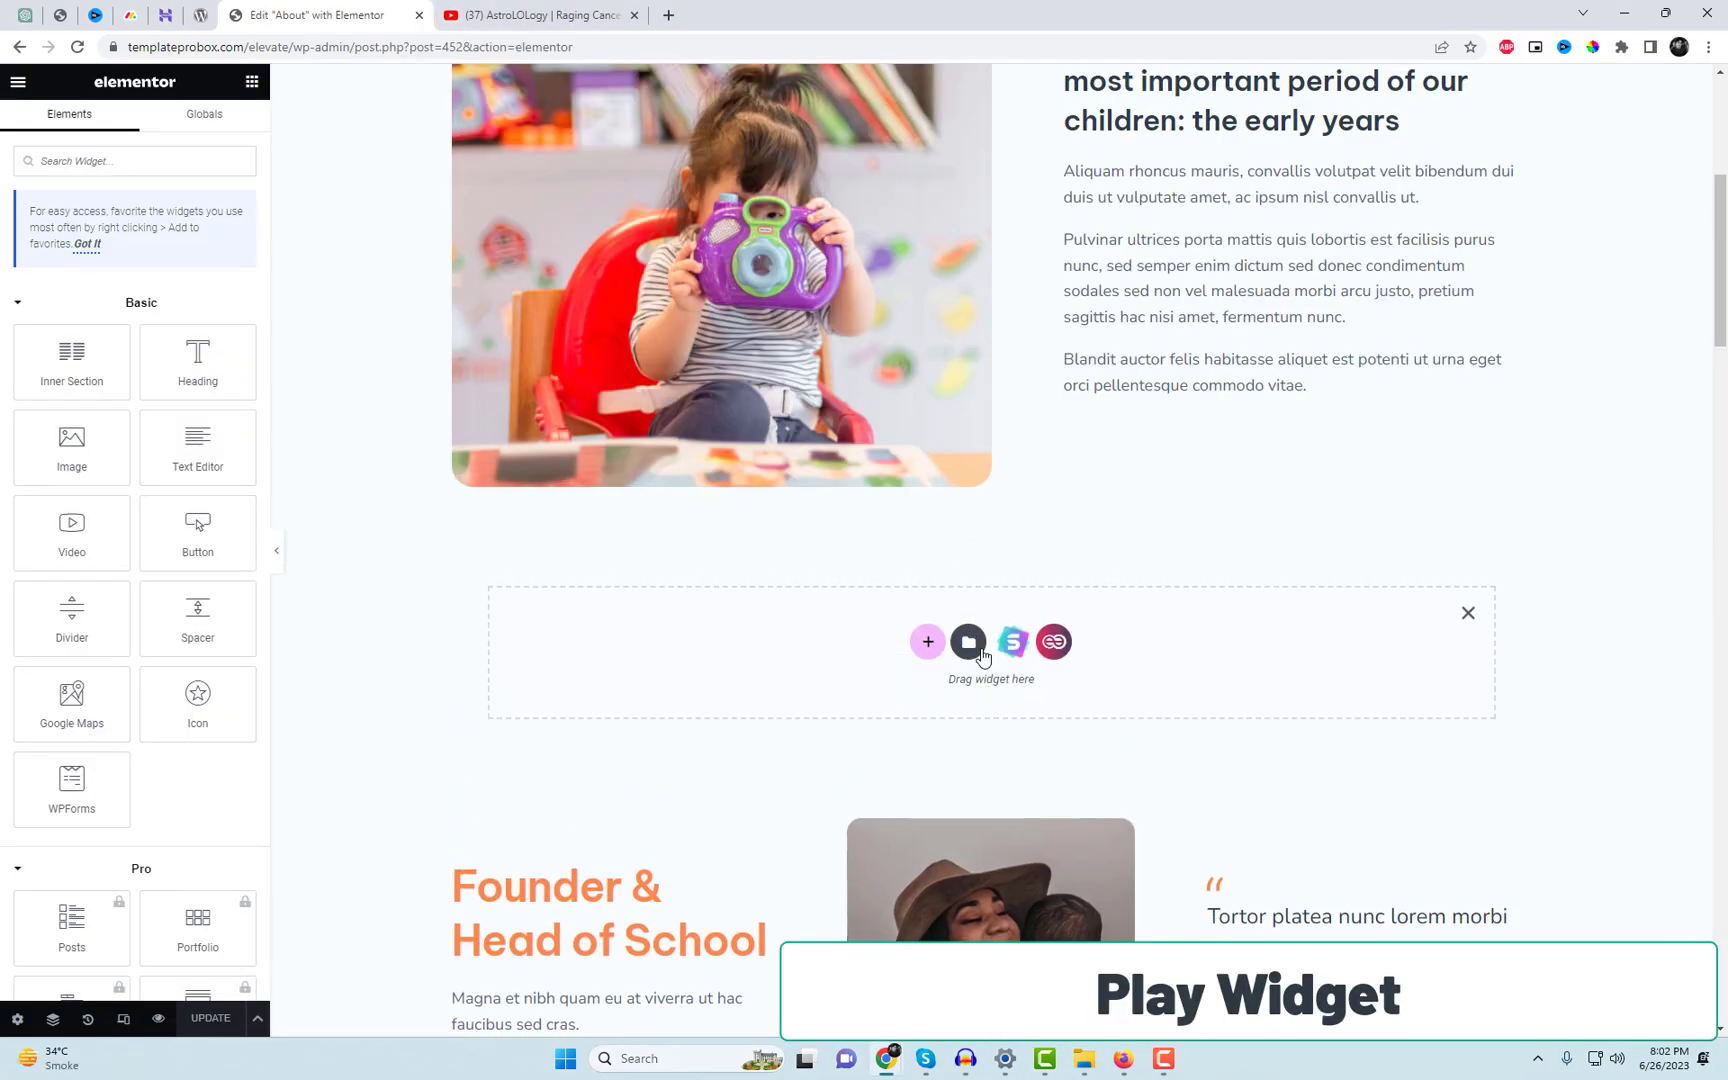
{"action": "left_click", "coordinate": [926, 642]}
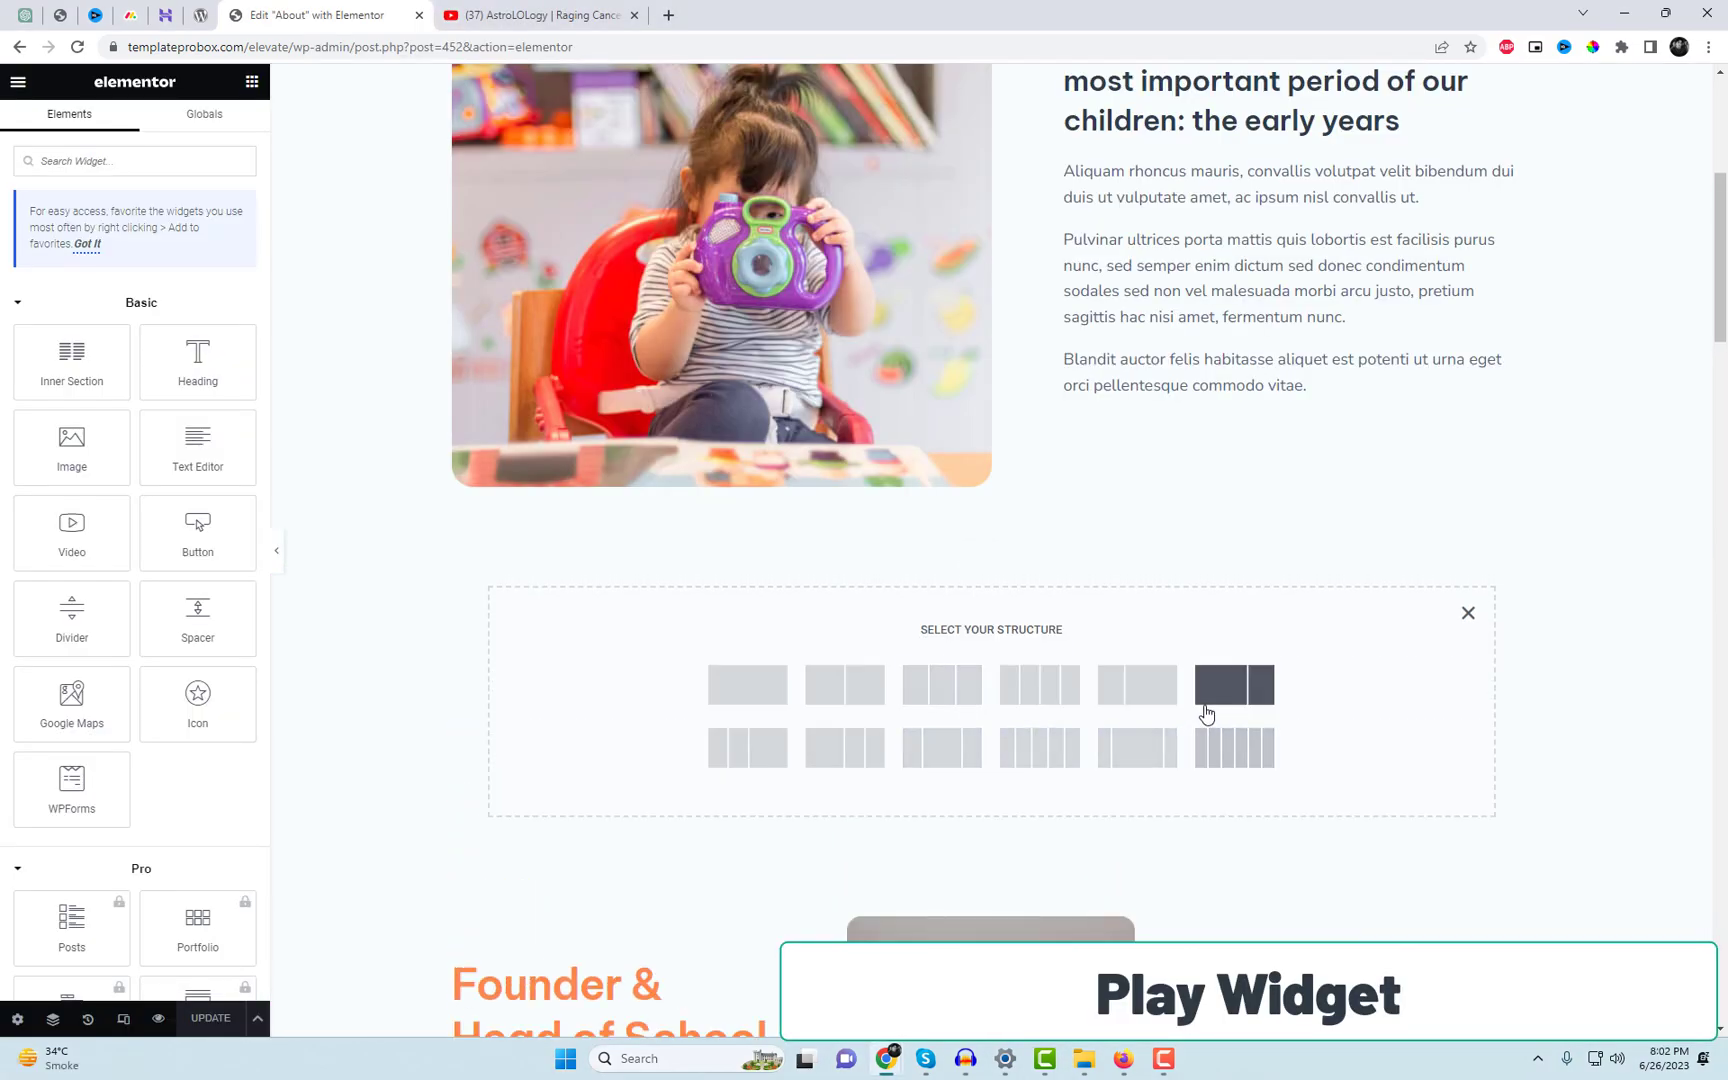
{"action": "left_click", "coordinate": [936, 768]}
Add a Video Button widget to the middle column of the new section and widen that column on both sides.
{"action": "scroll", "coordinate": [986, 616], "scroll_direction": "down", "scroll_amount": 2}
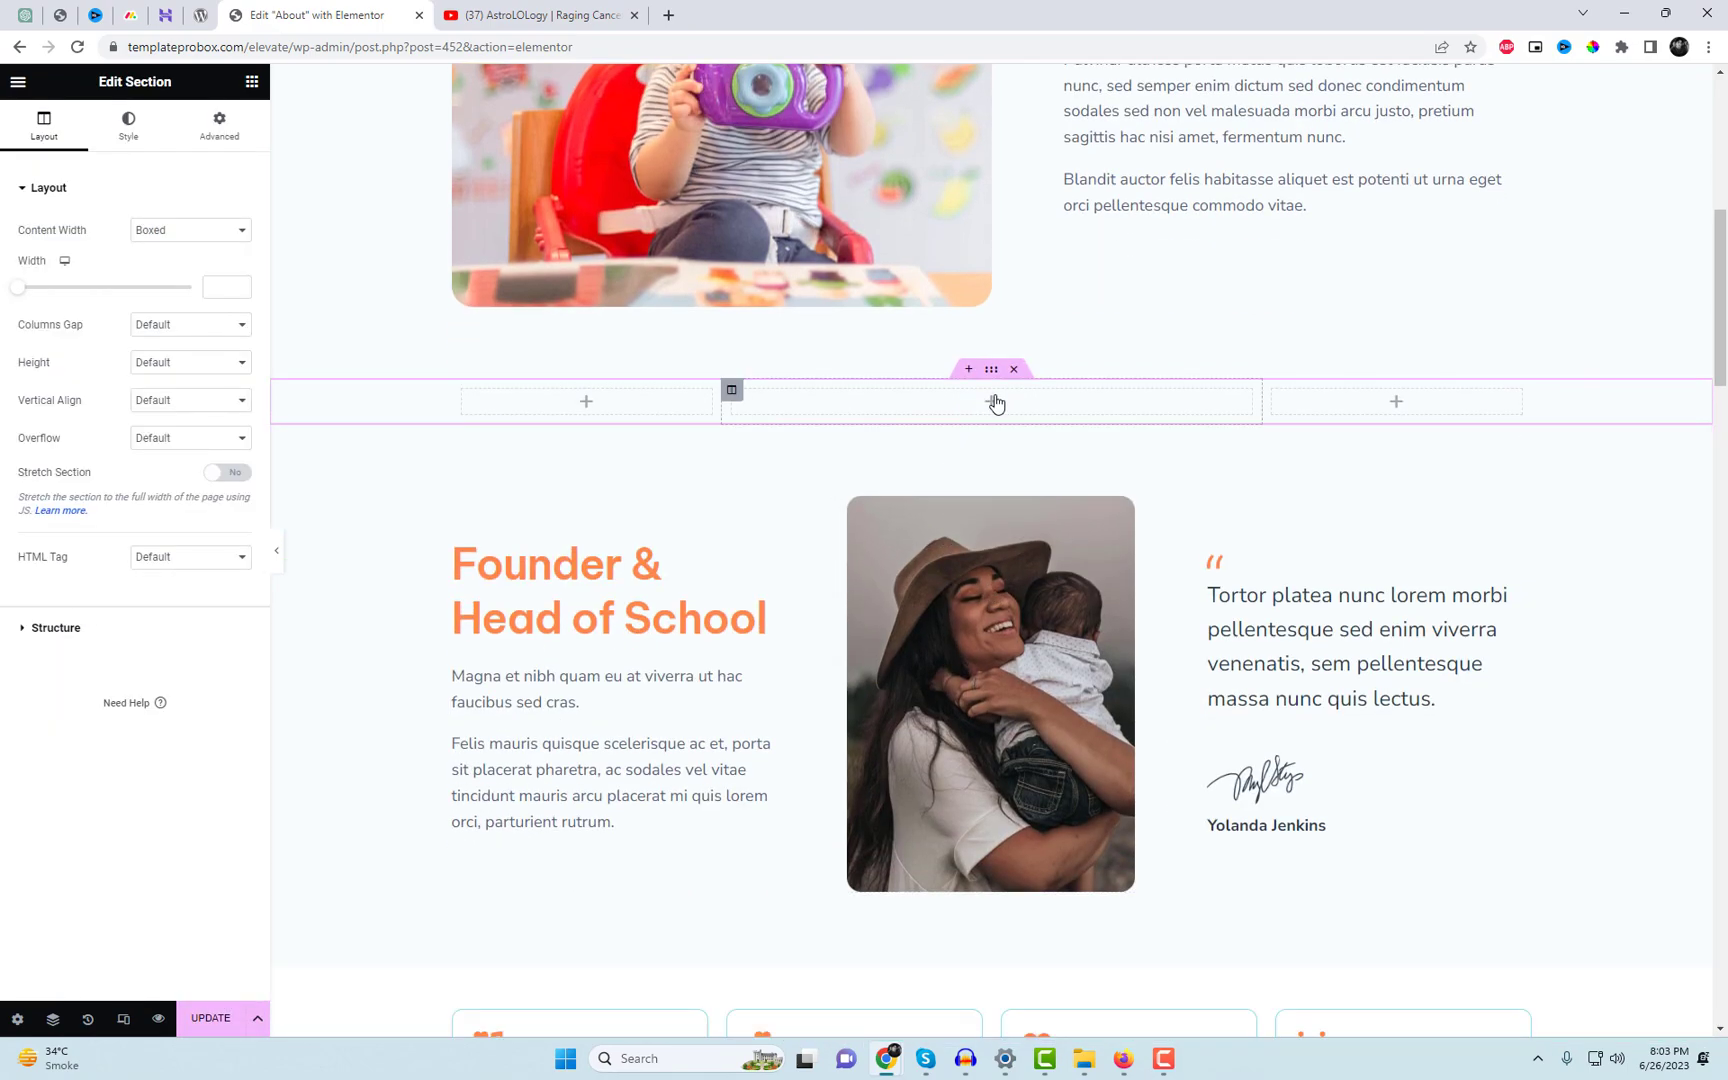
{"action": "left_click", "coordinate": [992, 403]}
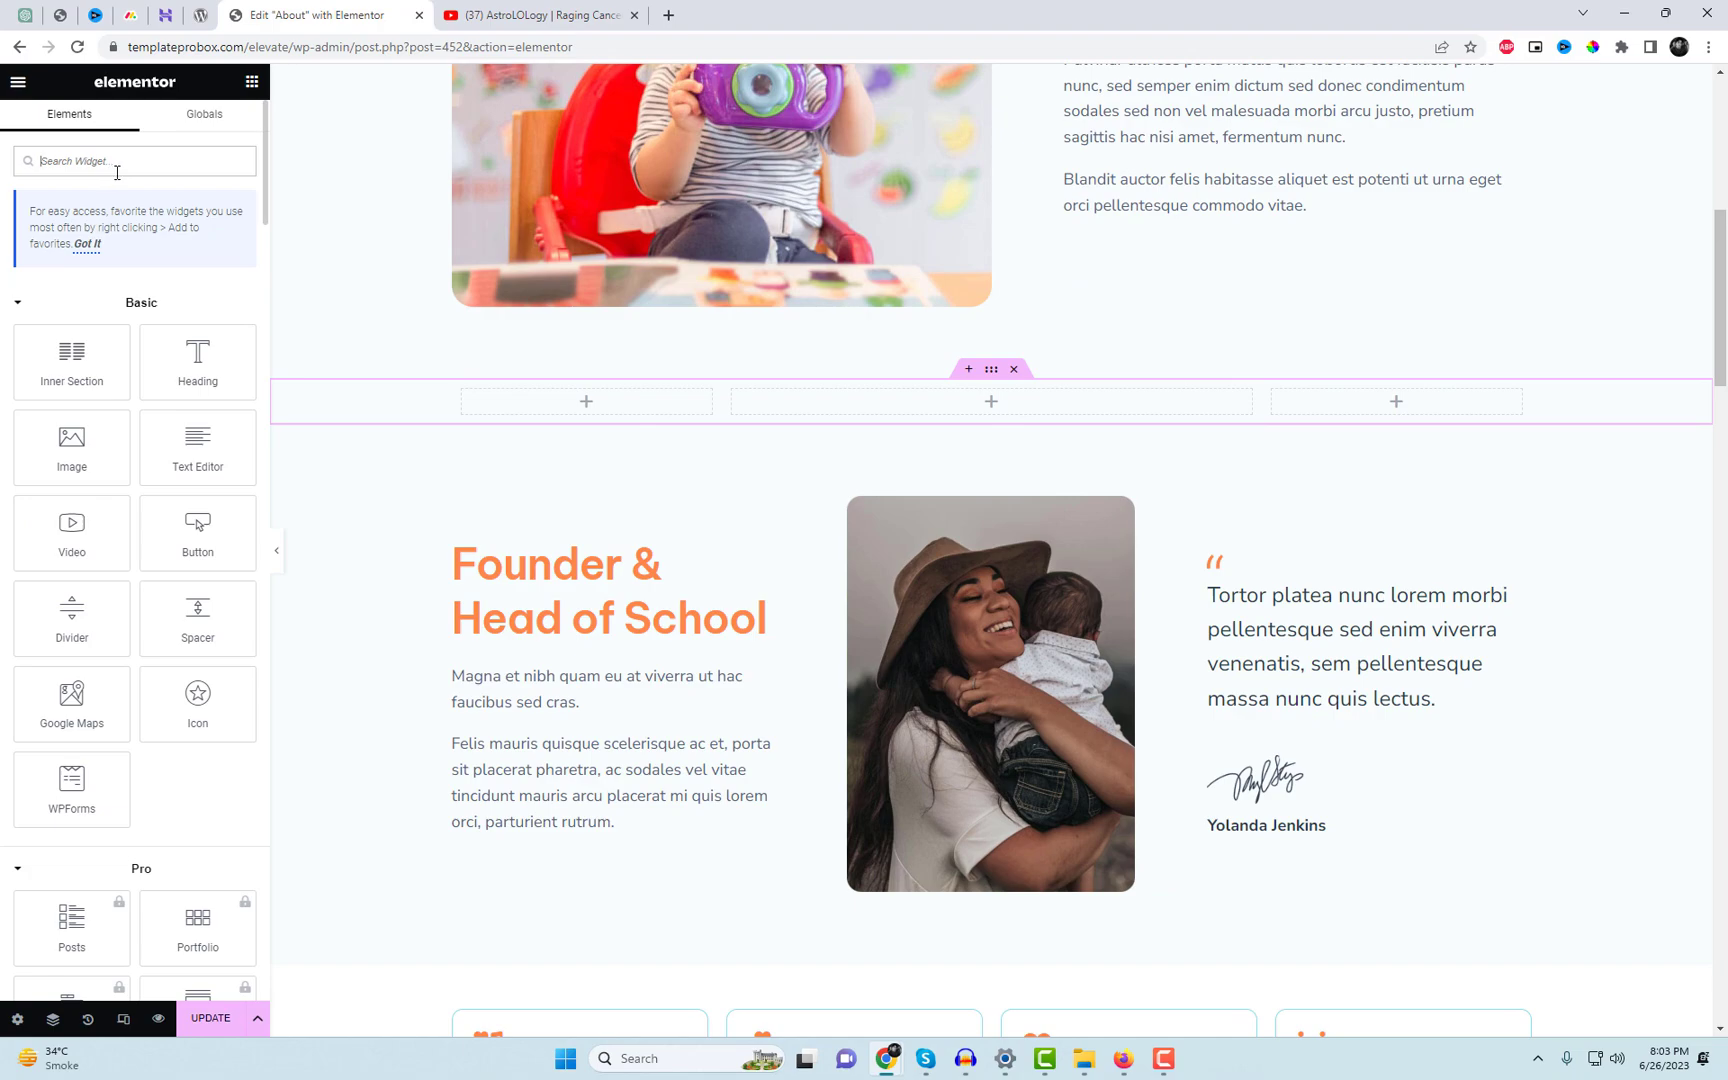
{"action": "type", "text": "video"}
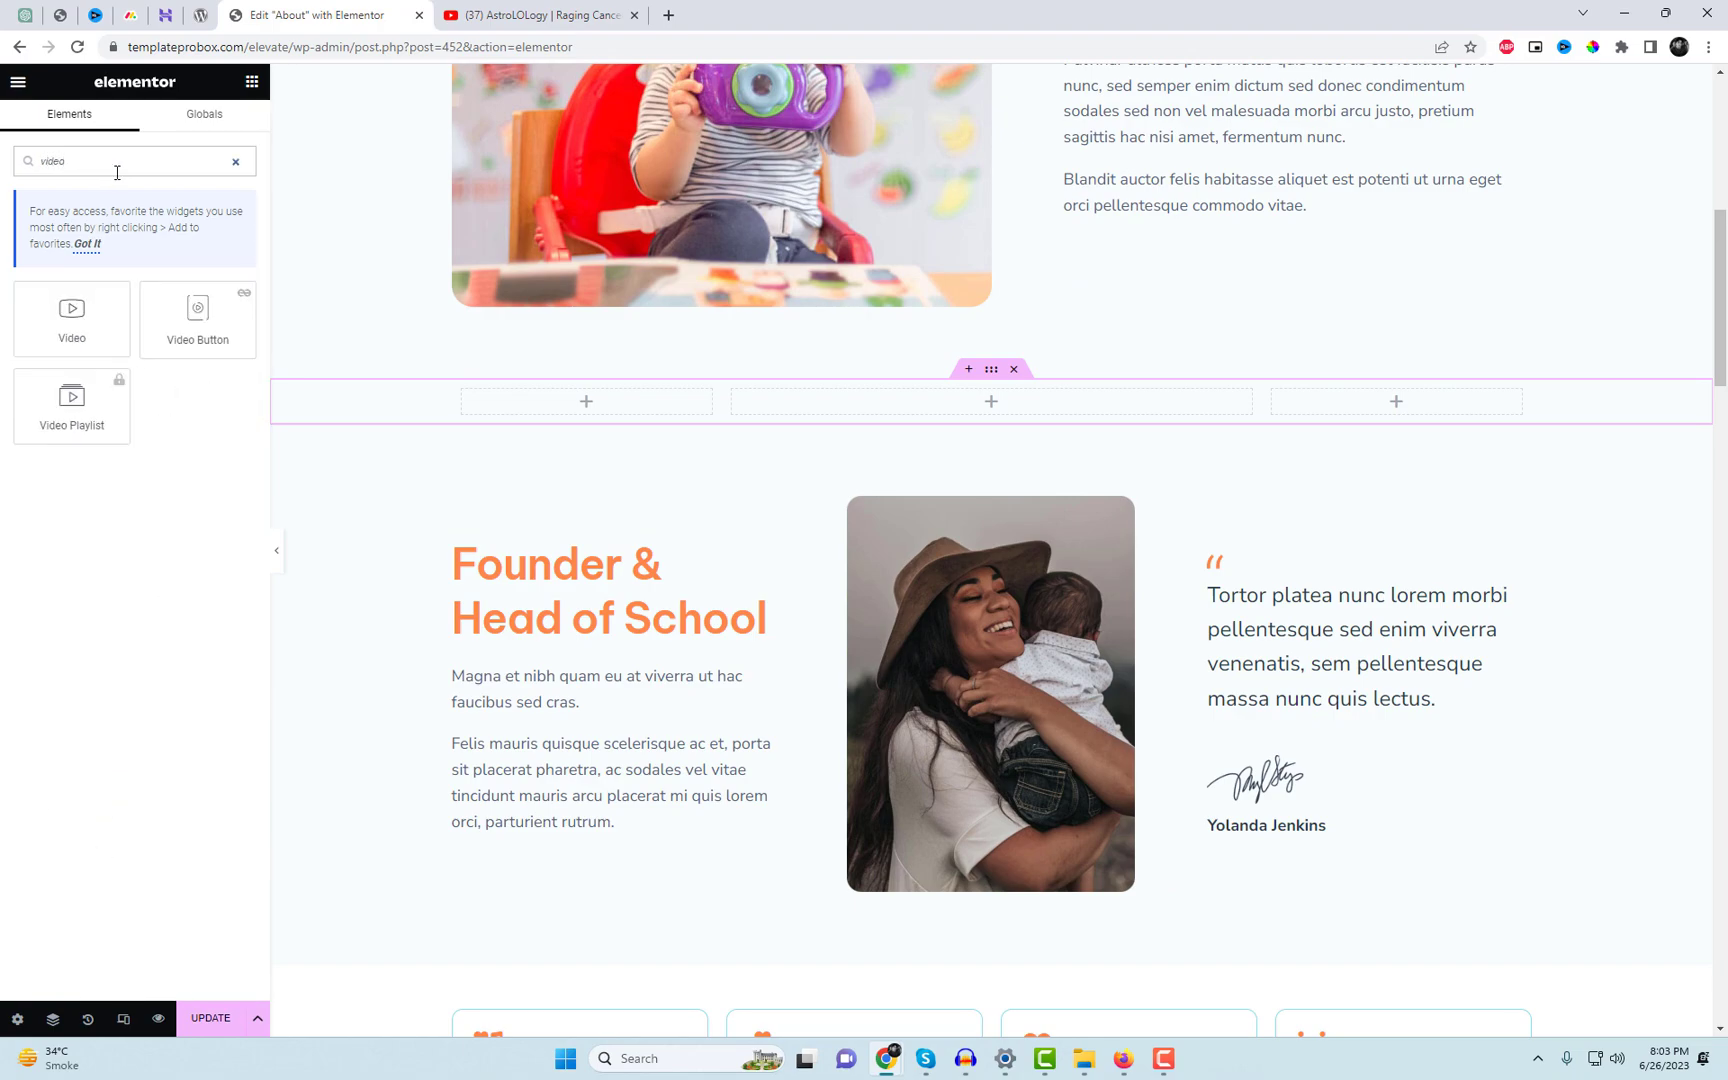
{"action": "left_click_drag", "start_coordinate": [220, 324], "coordinate": [868, 432]}
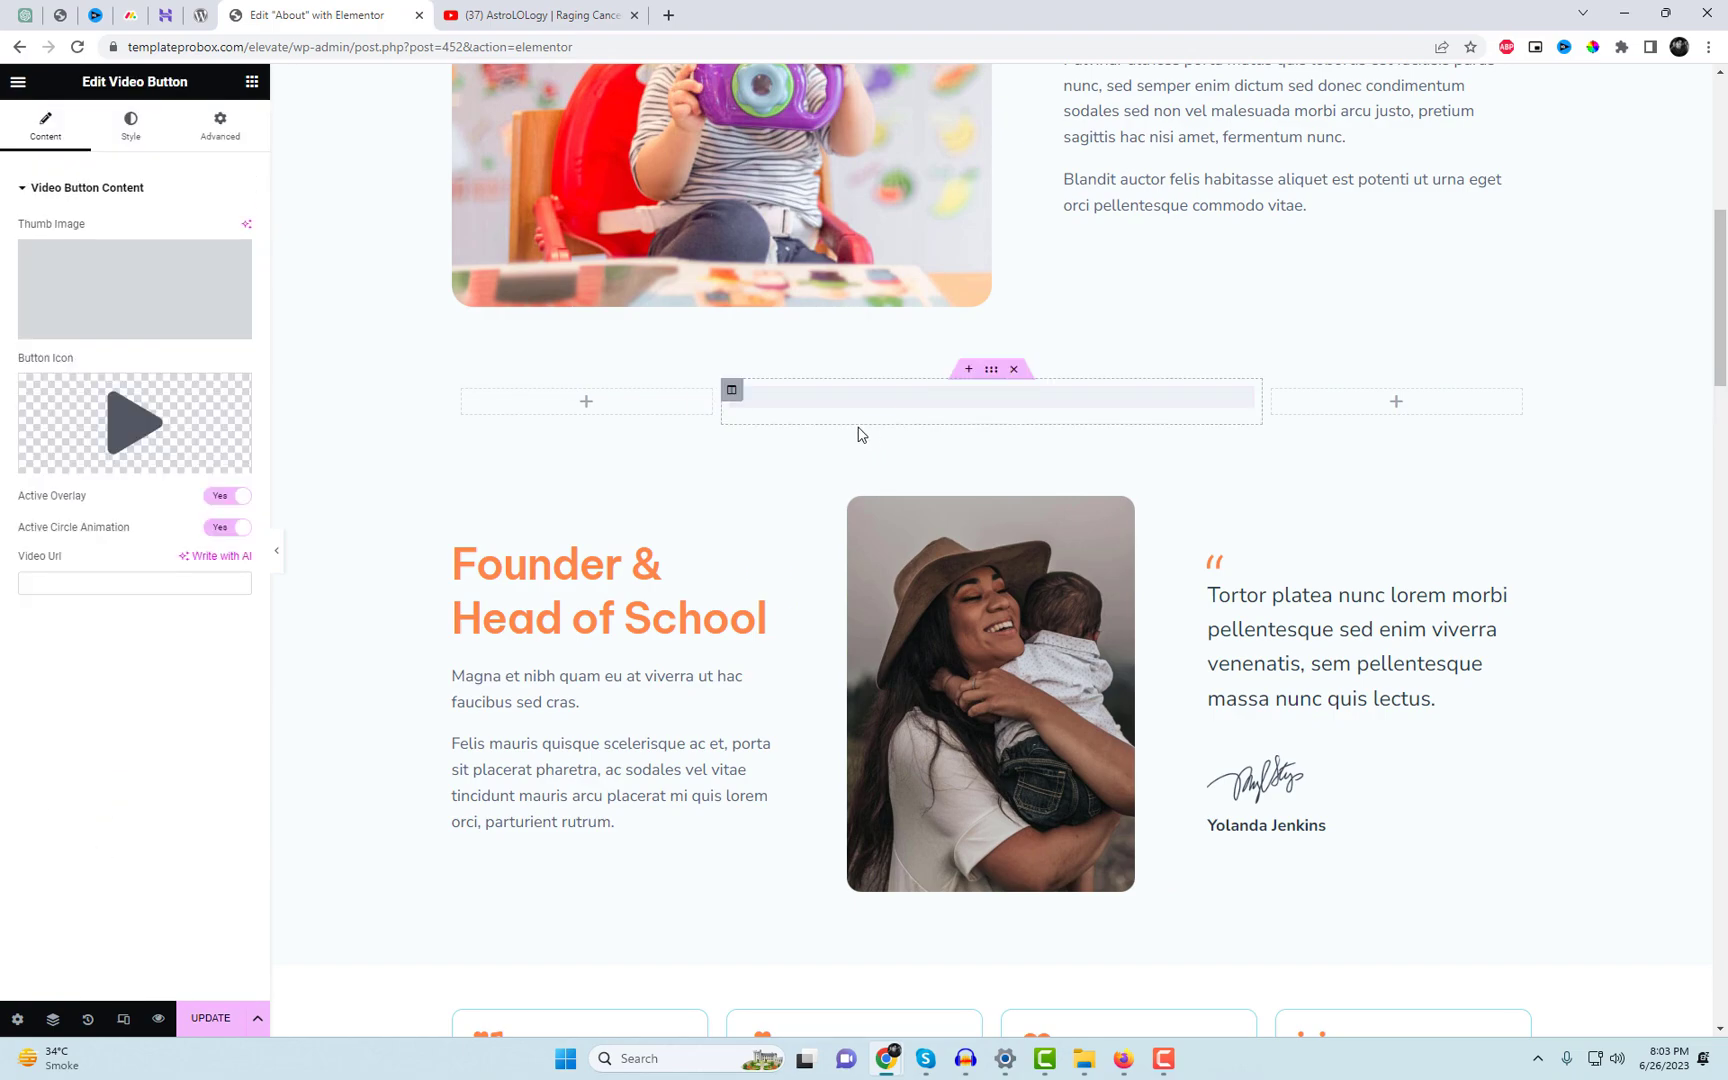
{"action": "left_click_drag", "start_coordinate": [722, 496], "coordinate": [588, 501]}
{"action": "left_click_drag", "start_coordinate": [1260, 667], "coordinate": [1354, 673]}
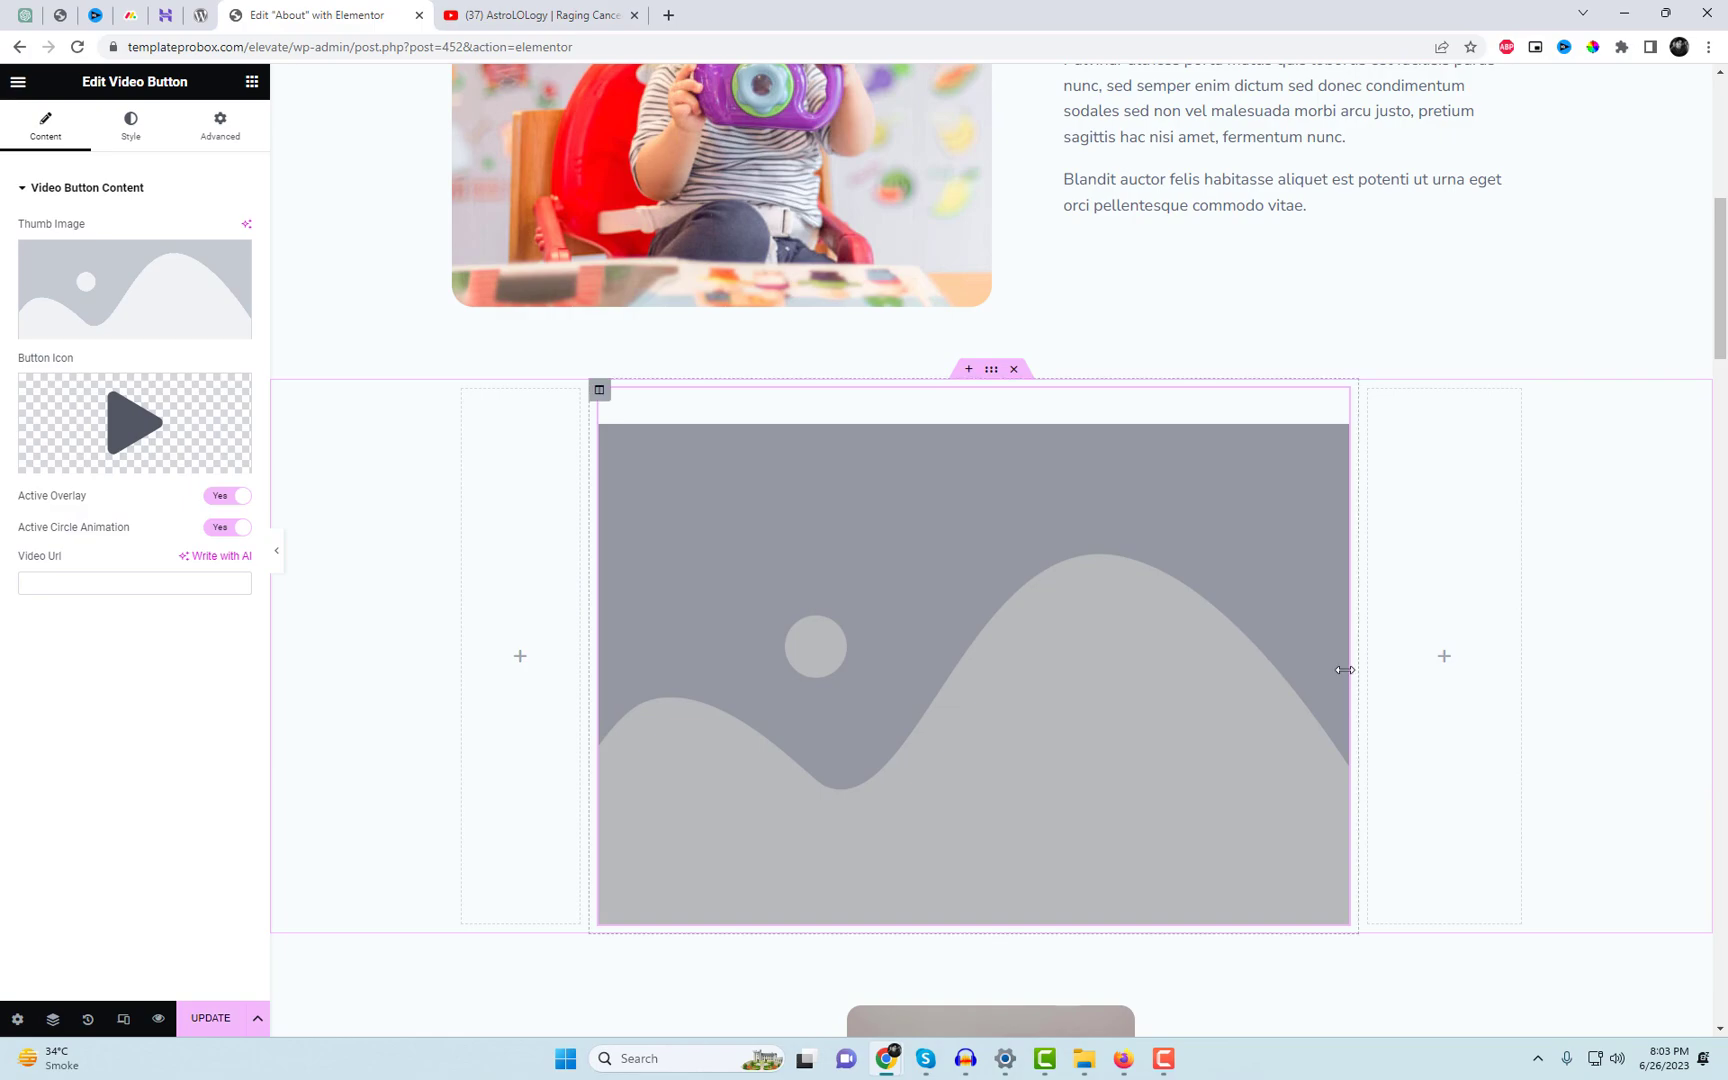
{"action": "left_click", "coordinate": [571, 12]}
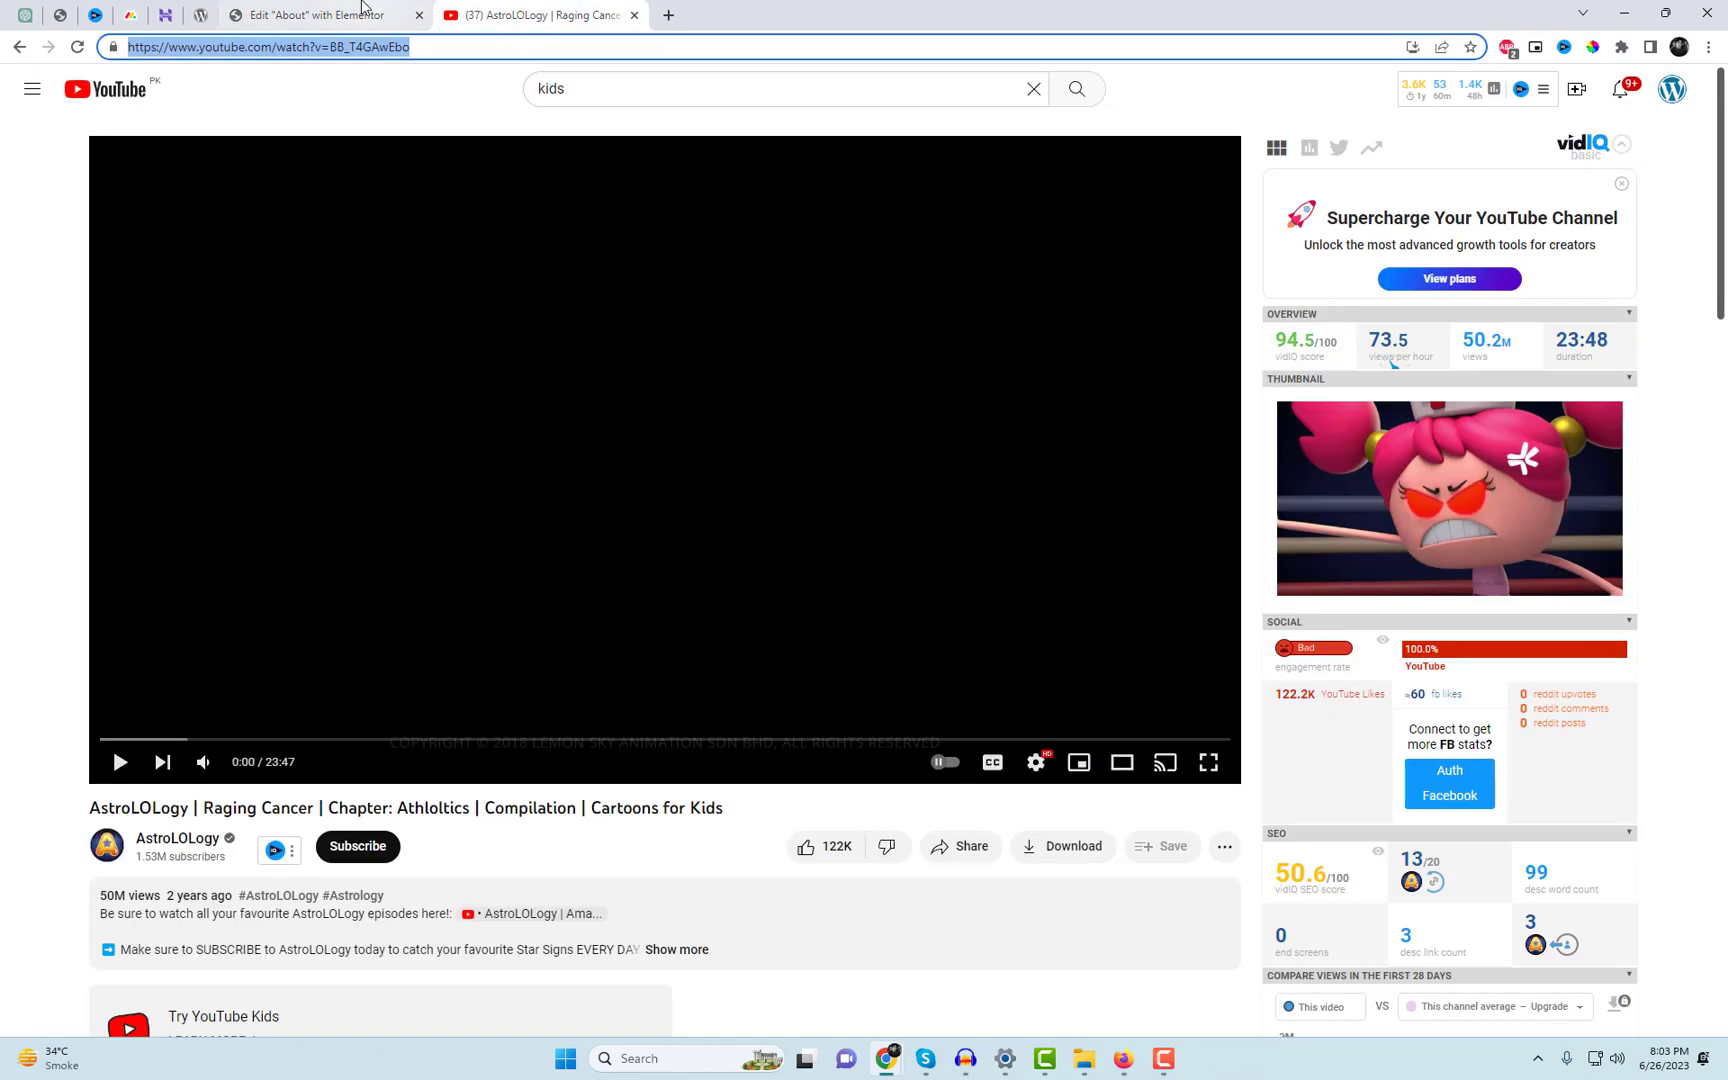
{"action": "left_click", "coordinate": [362, 12]}
{"action": "type", "text": "https://www.youtube.com/watch?v=BB_T4GAwEbc"}
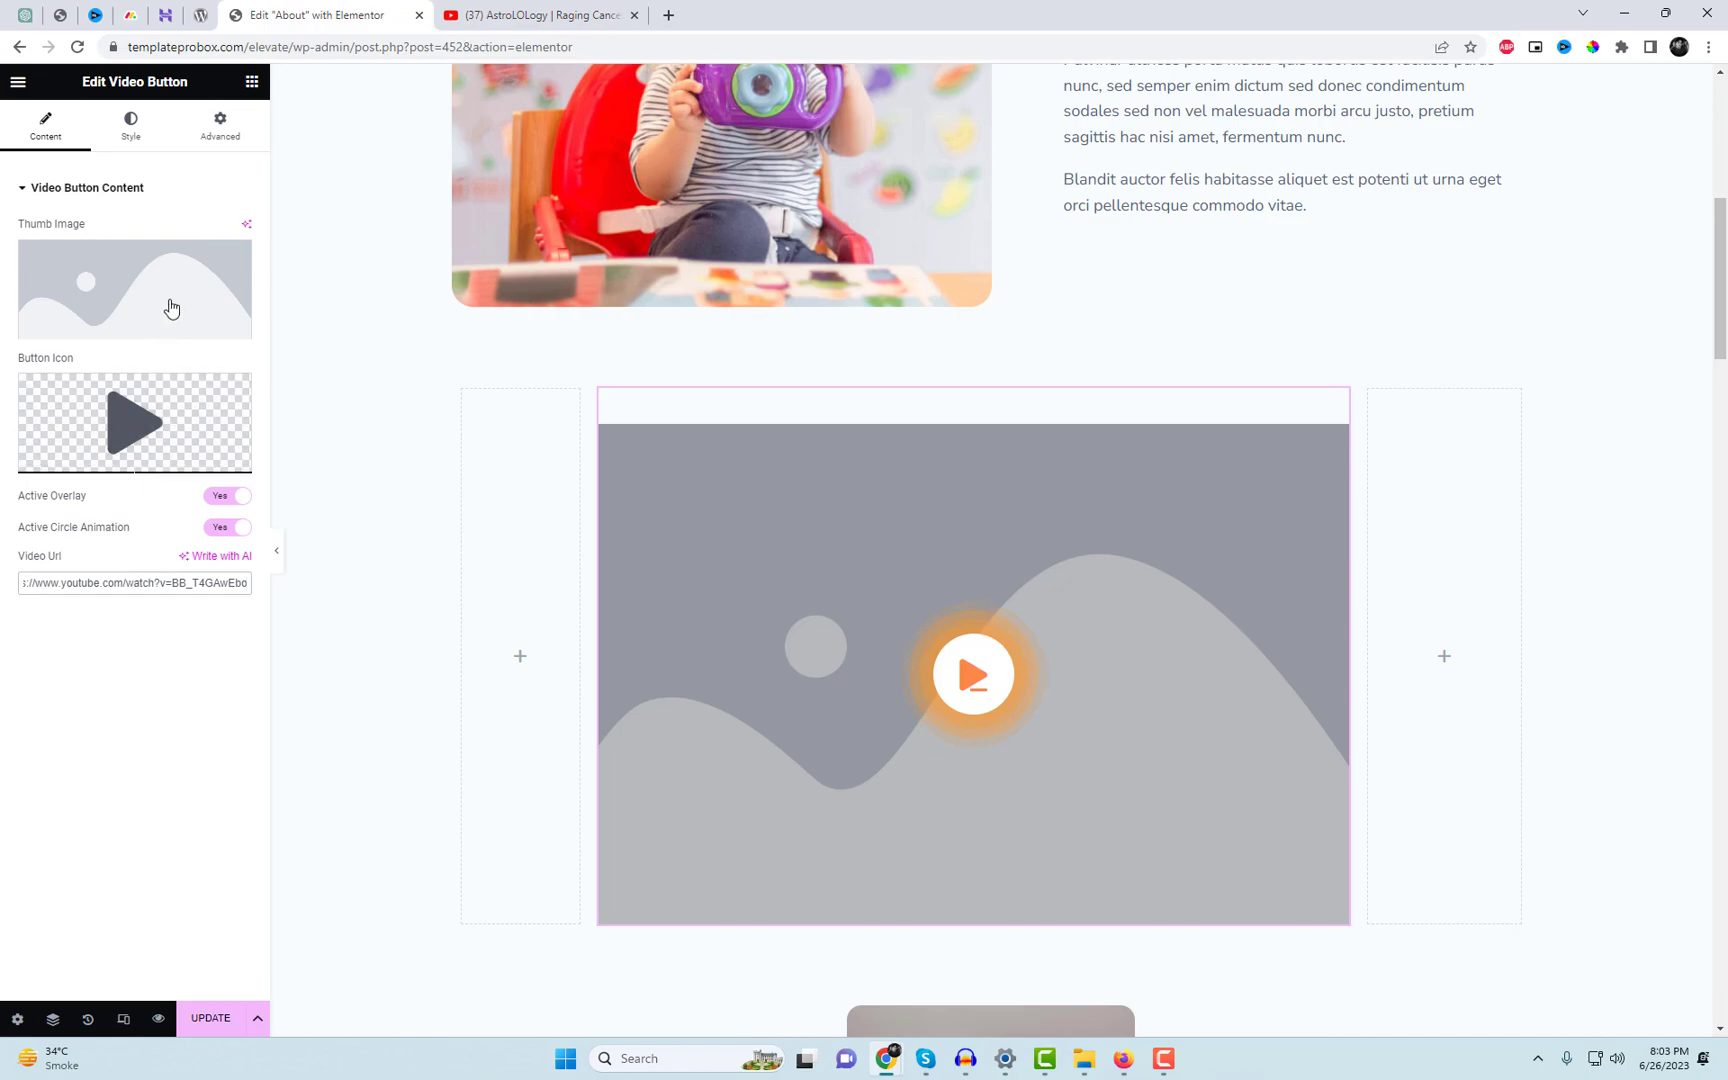
Set the video button's thumb image to day-care-home-gallery-image-3-2.jpg from the media library.
{"action": "left_click", "coordinate": [172, 300]}
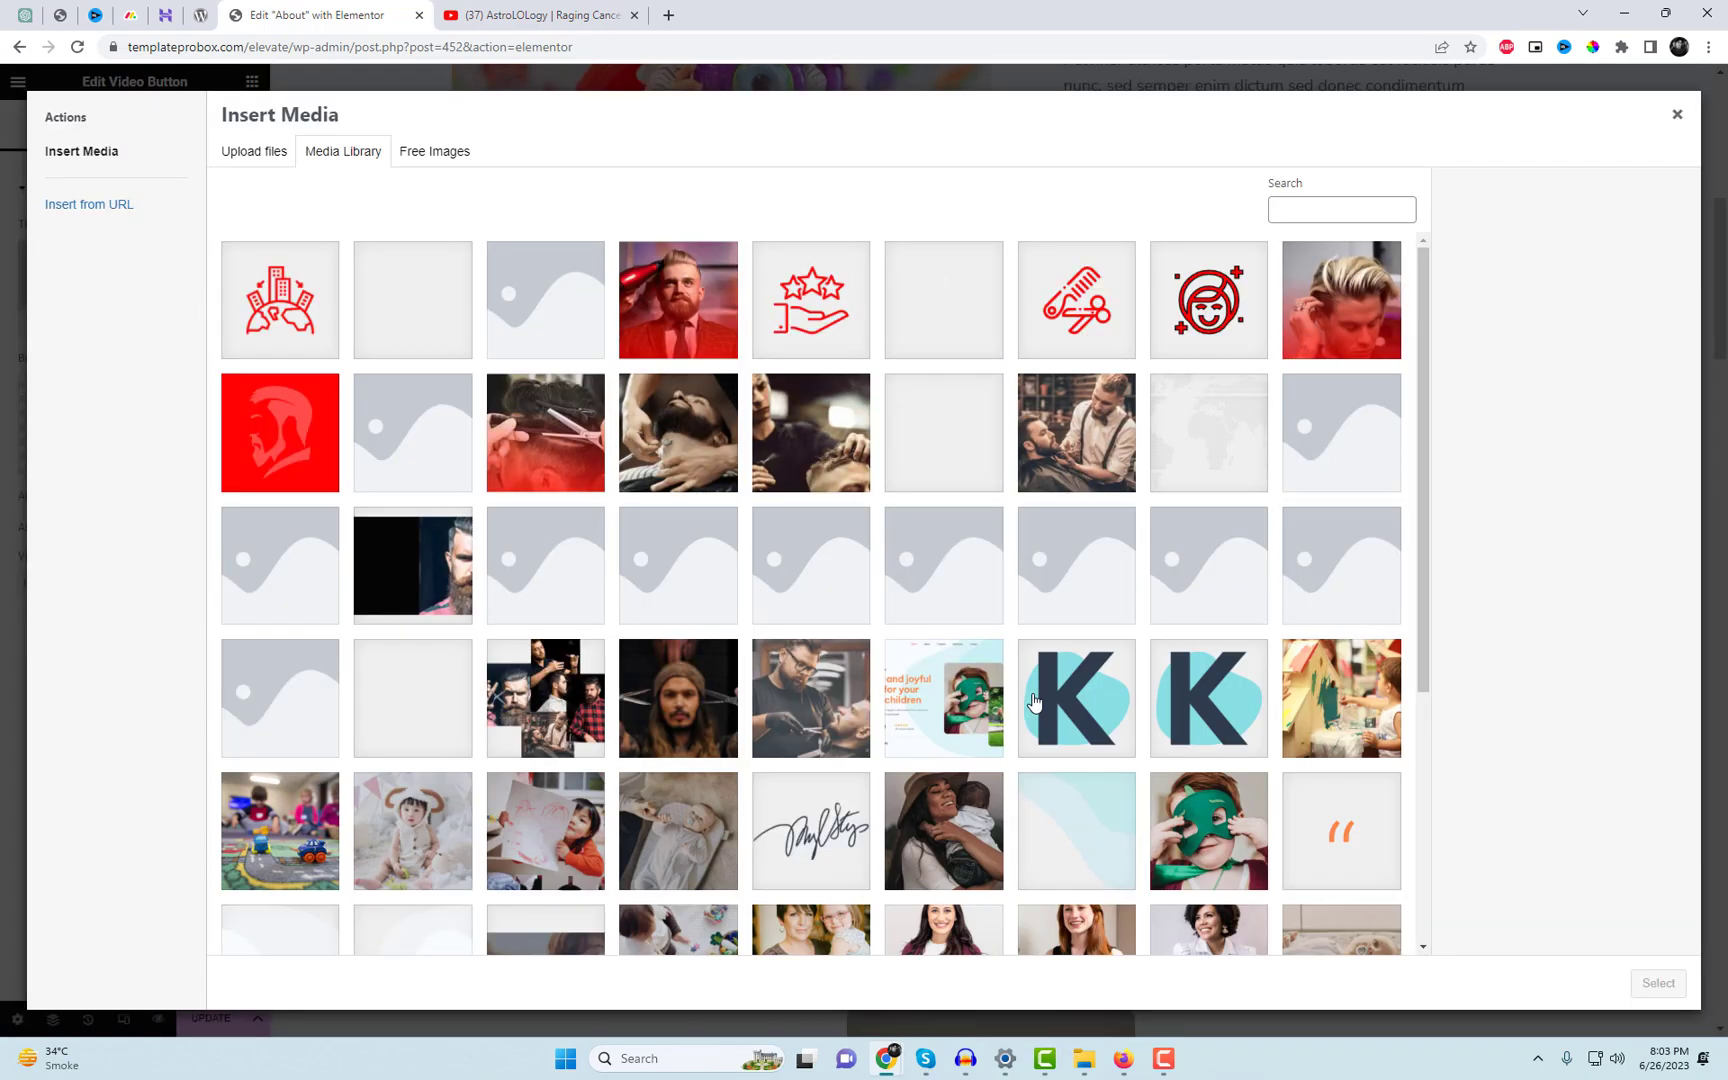
{"action": "scroll", "coordinate": [1034, 700], "scroll_direction": "down", "scroll_amount": 5}
{"action": "left_click", "coordinate": [936, 713]}
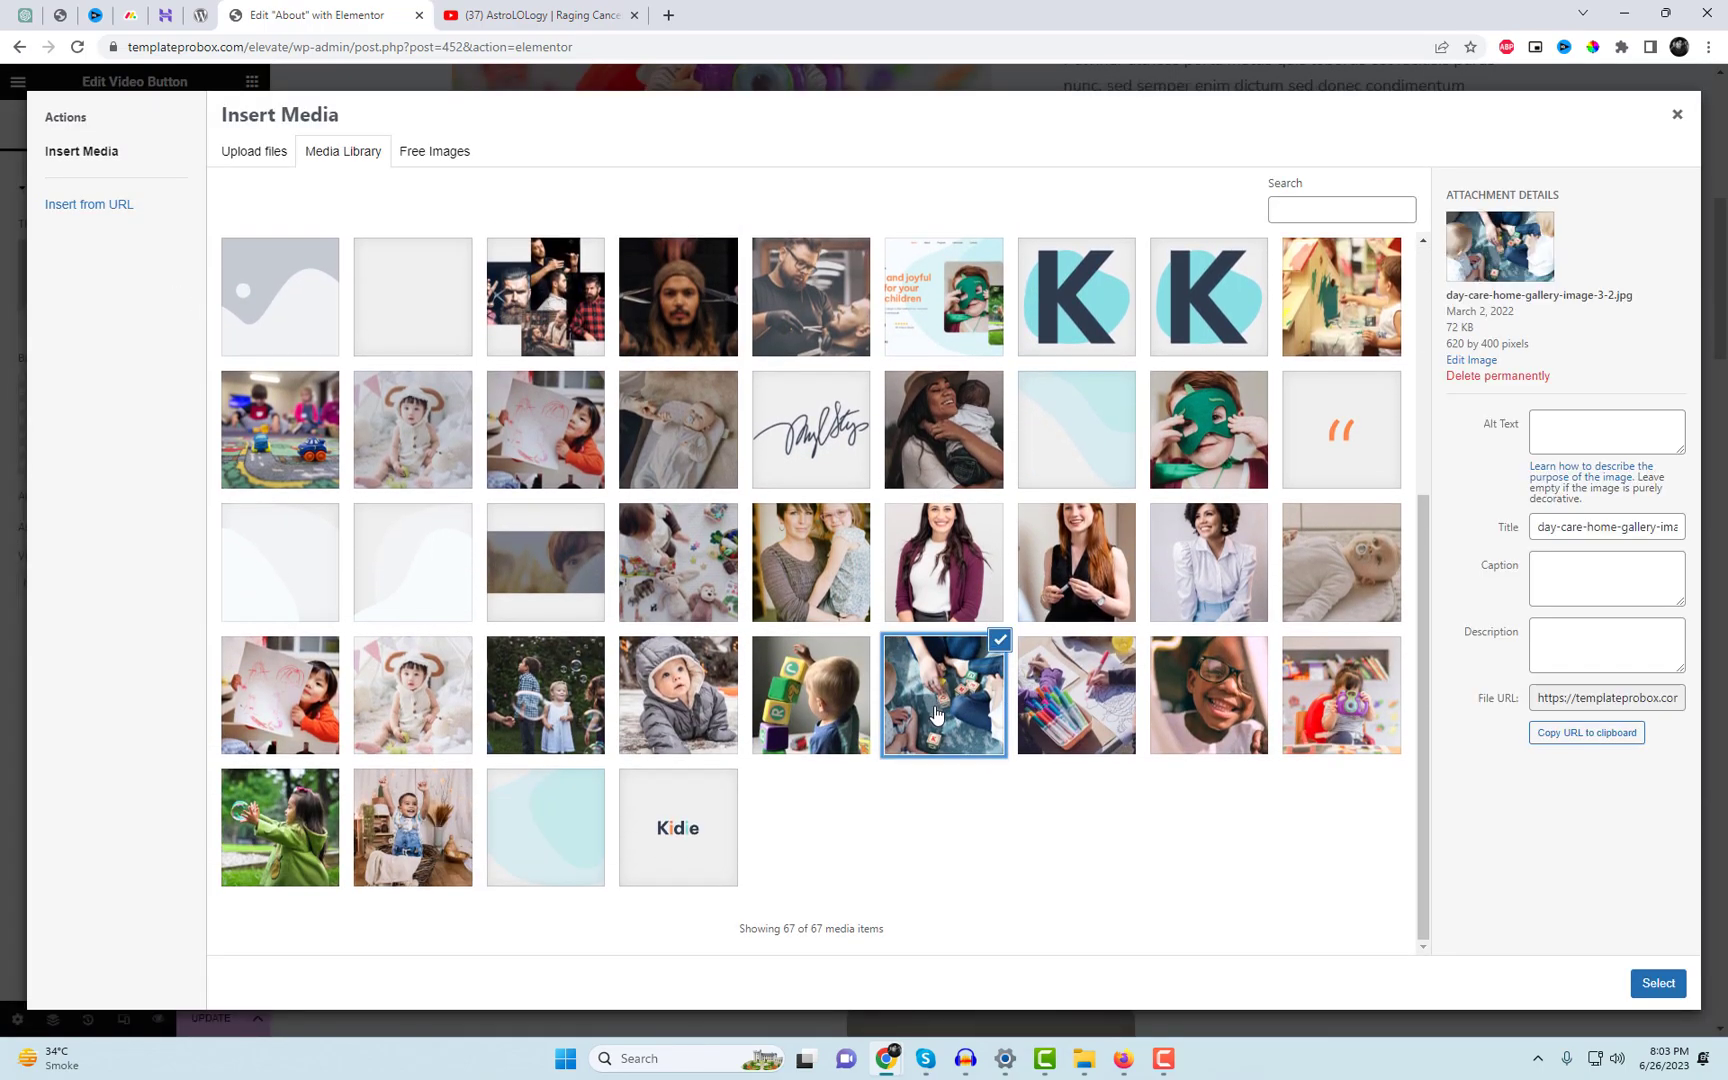
{"action": "left_click", "coordinate": [1658, 984]}
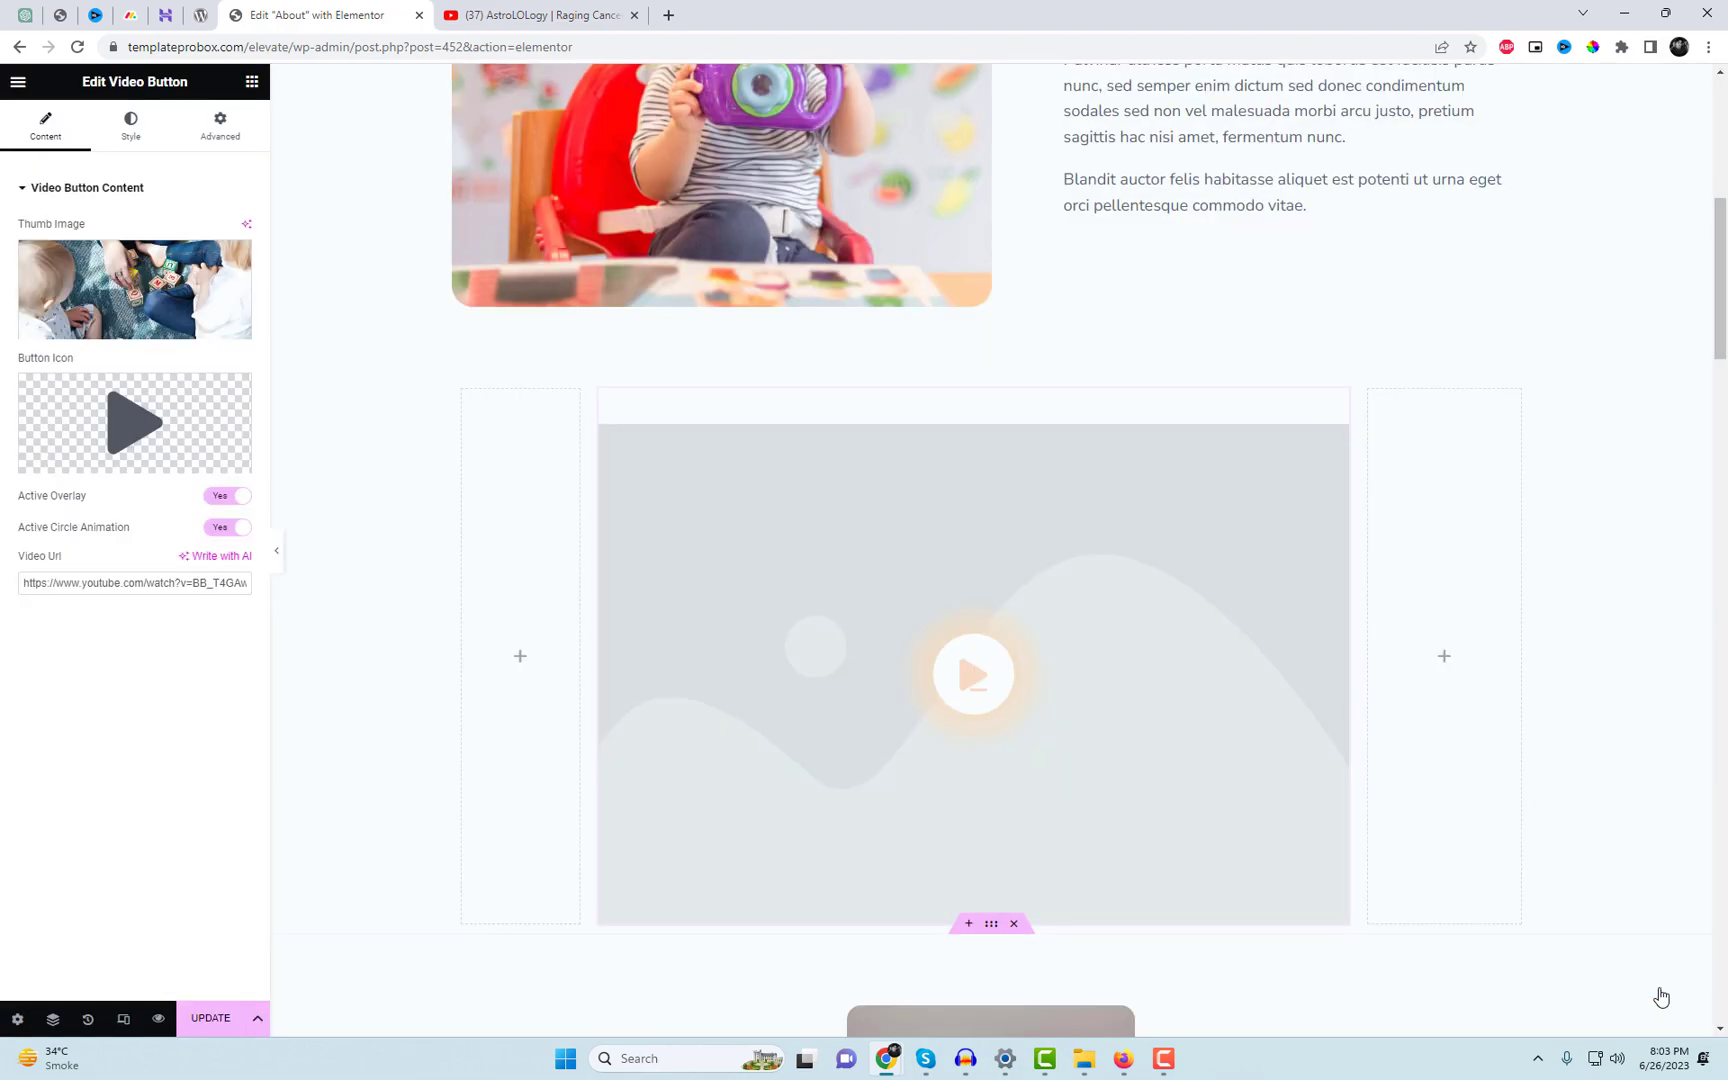
{"action": "scroll", "coordinate": [1430, 770], "scroll_direction": "down", "scroll_amount": 2}
{"action": "scroll", "coordinate": [1430, 768], "scroll_direction": "up", "scroll_amount": 1}
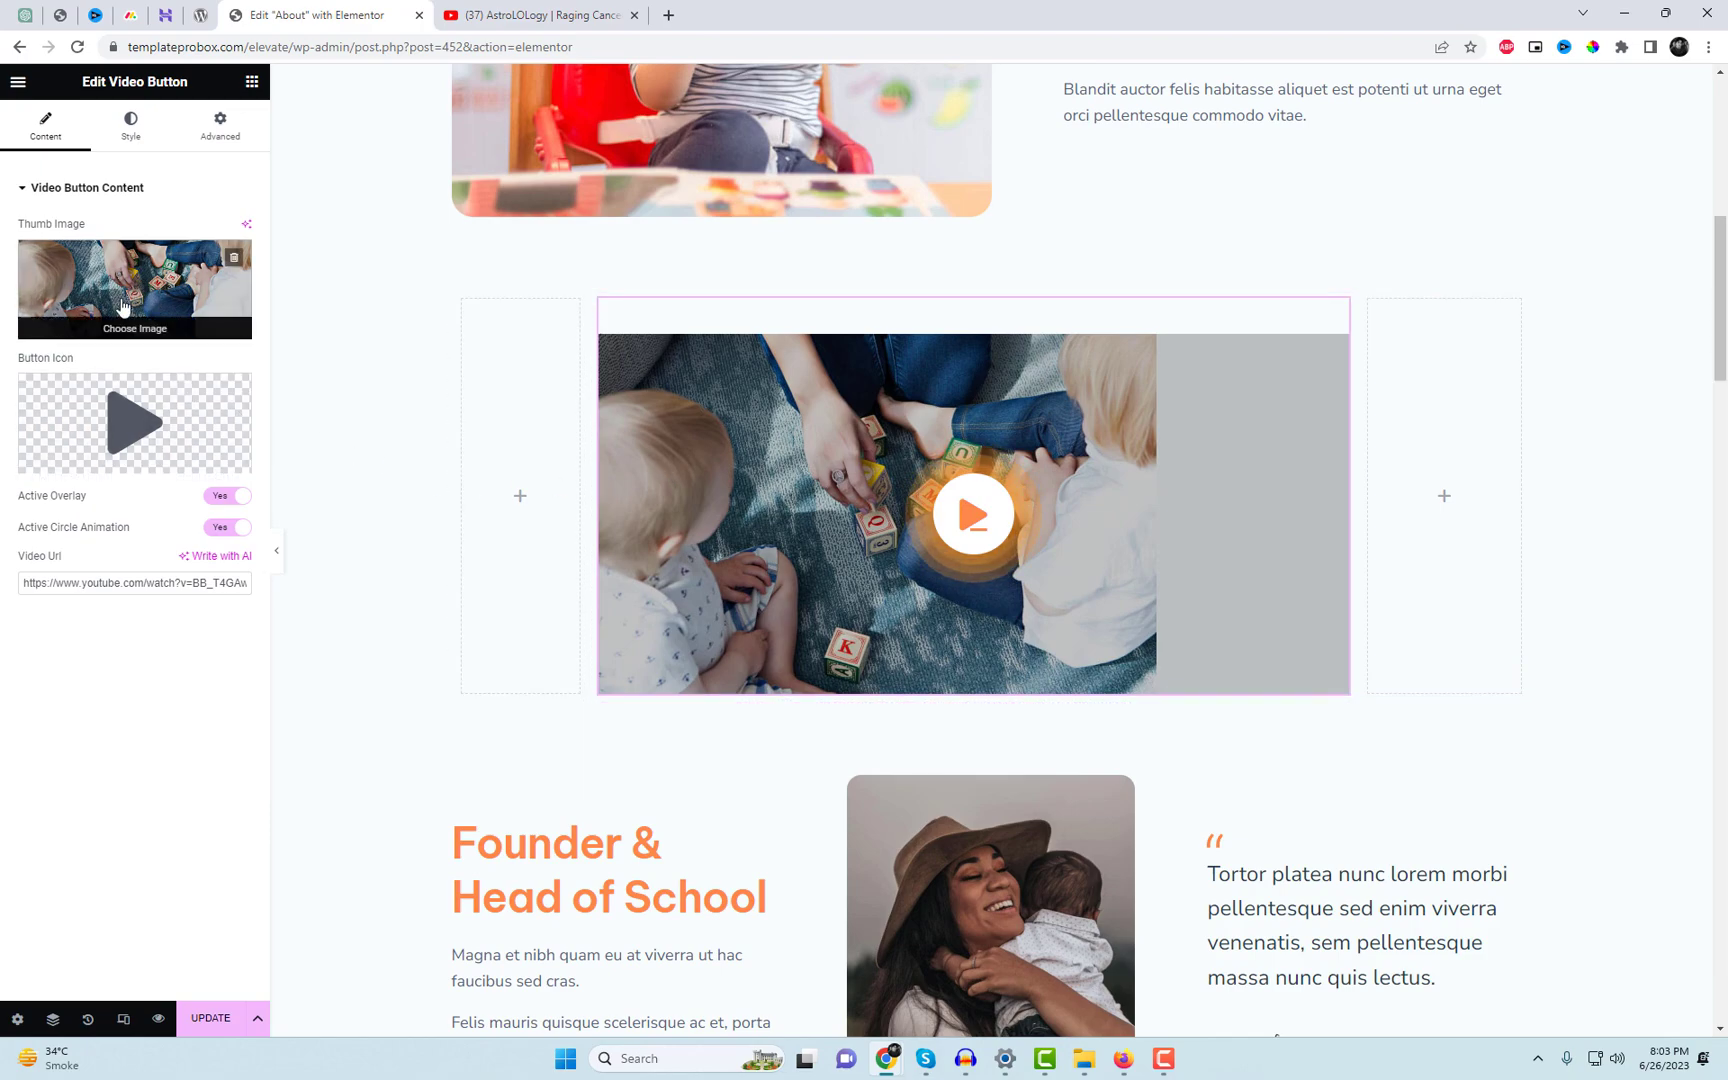
Set the video button's image width to 100% in its image style.
{"action": "left_click", "coordinate": [145, 140]}
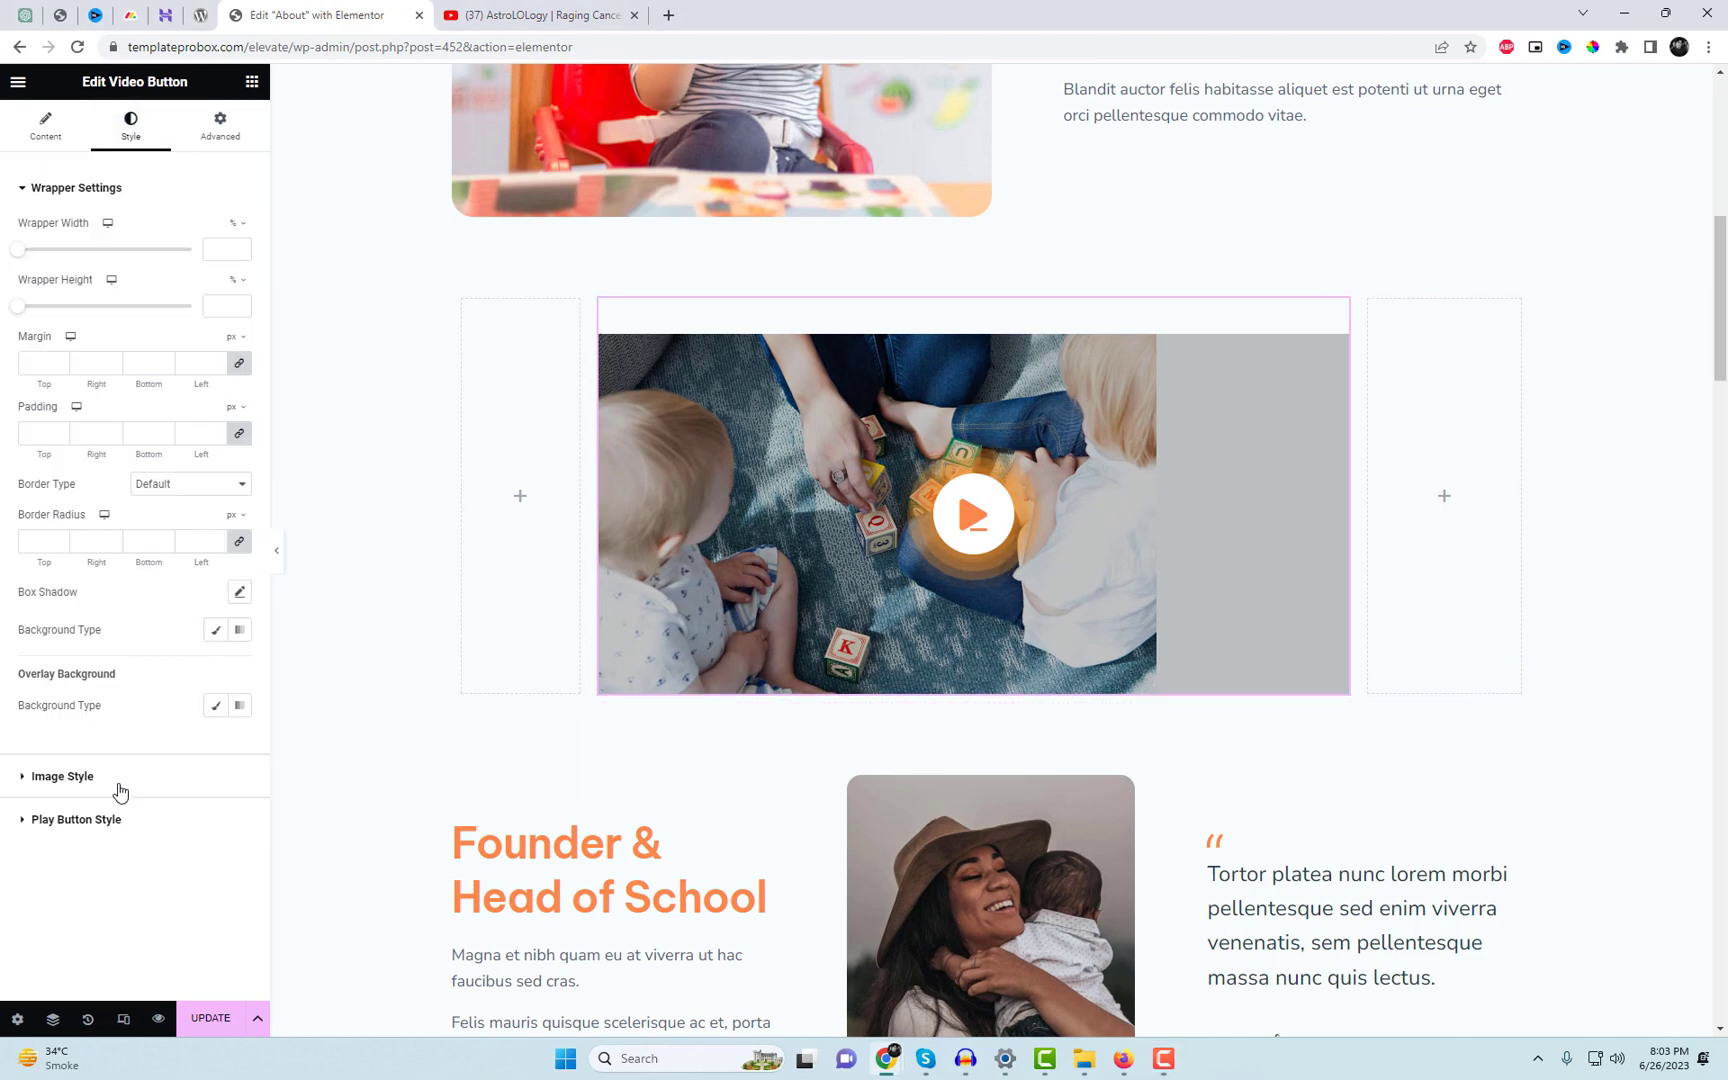
{"action": "left_click", "coordinate": [62, 776]}
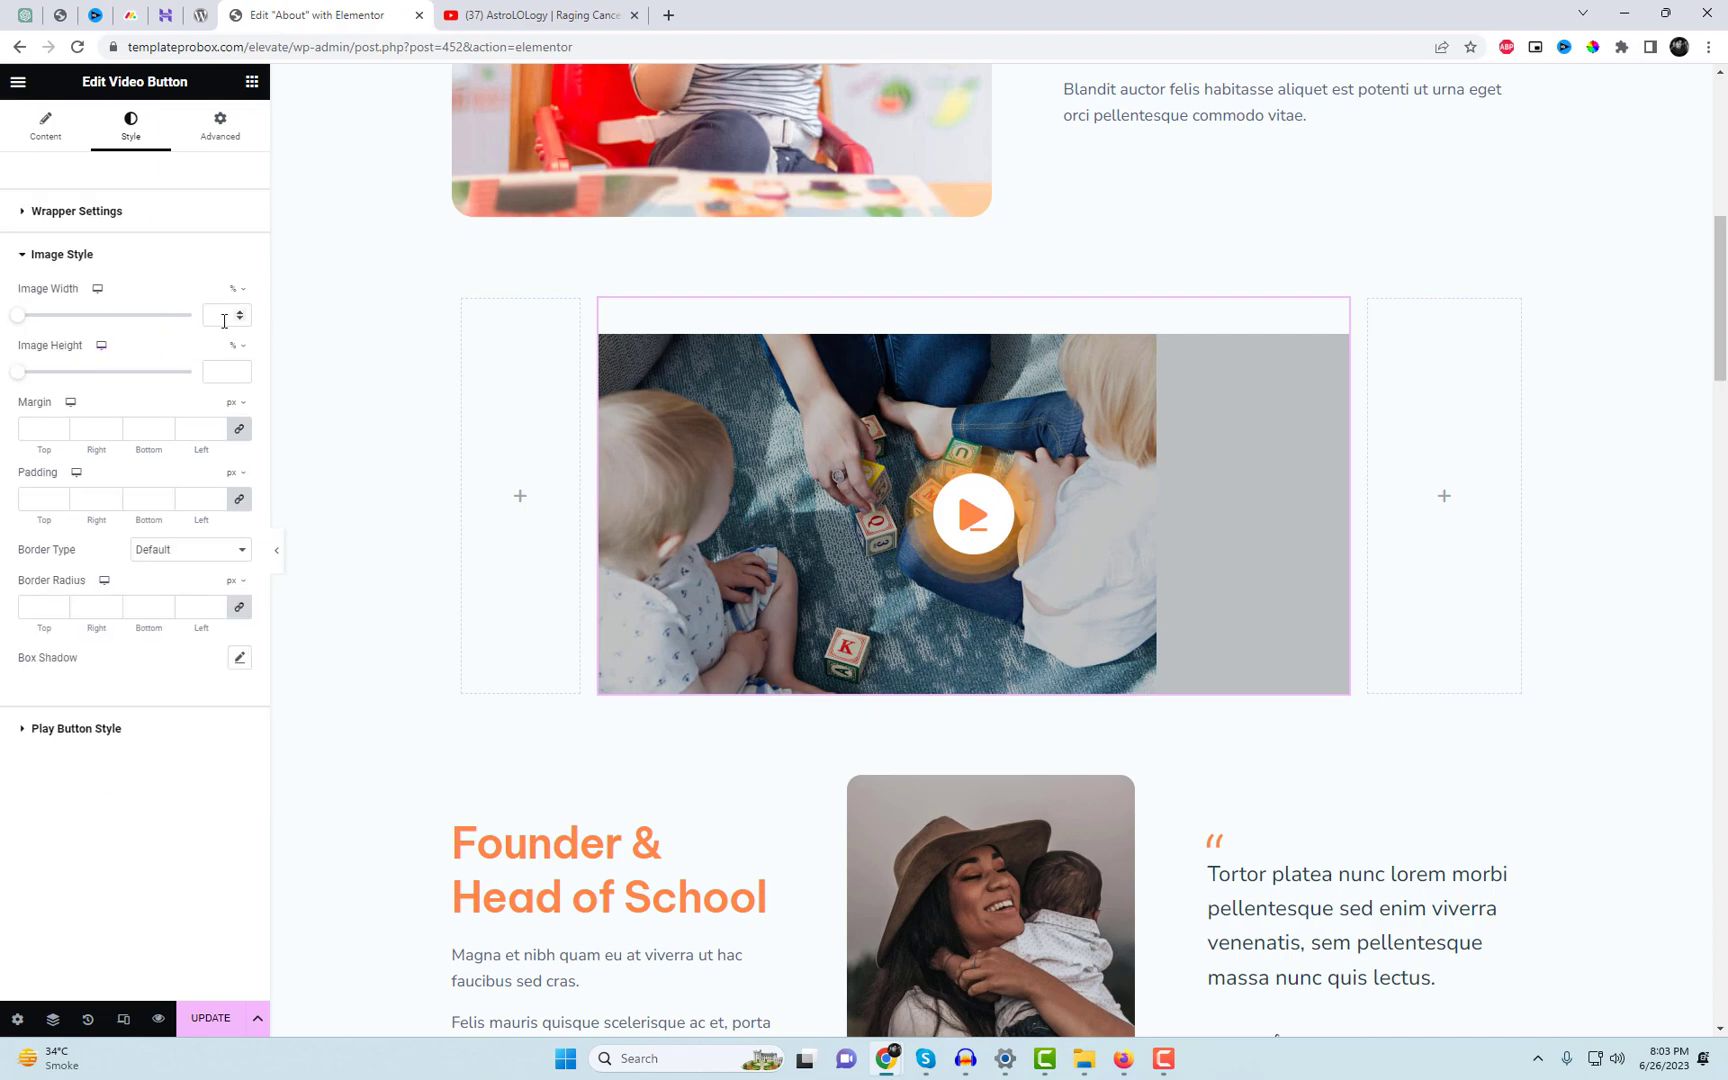
{"action": "type", "text": "100"}
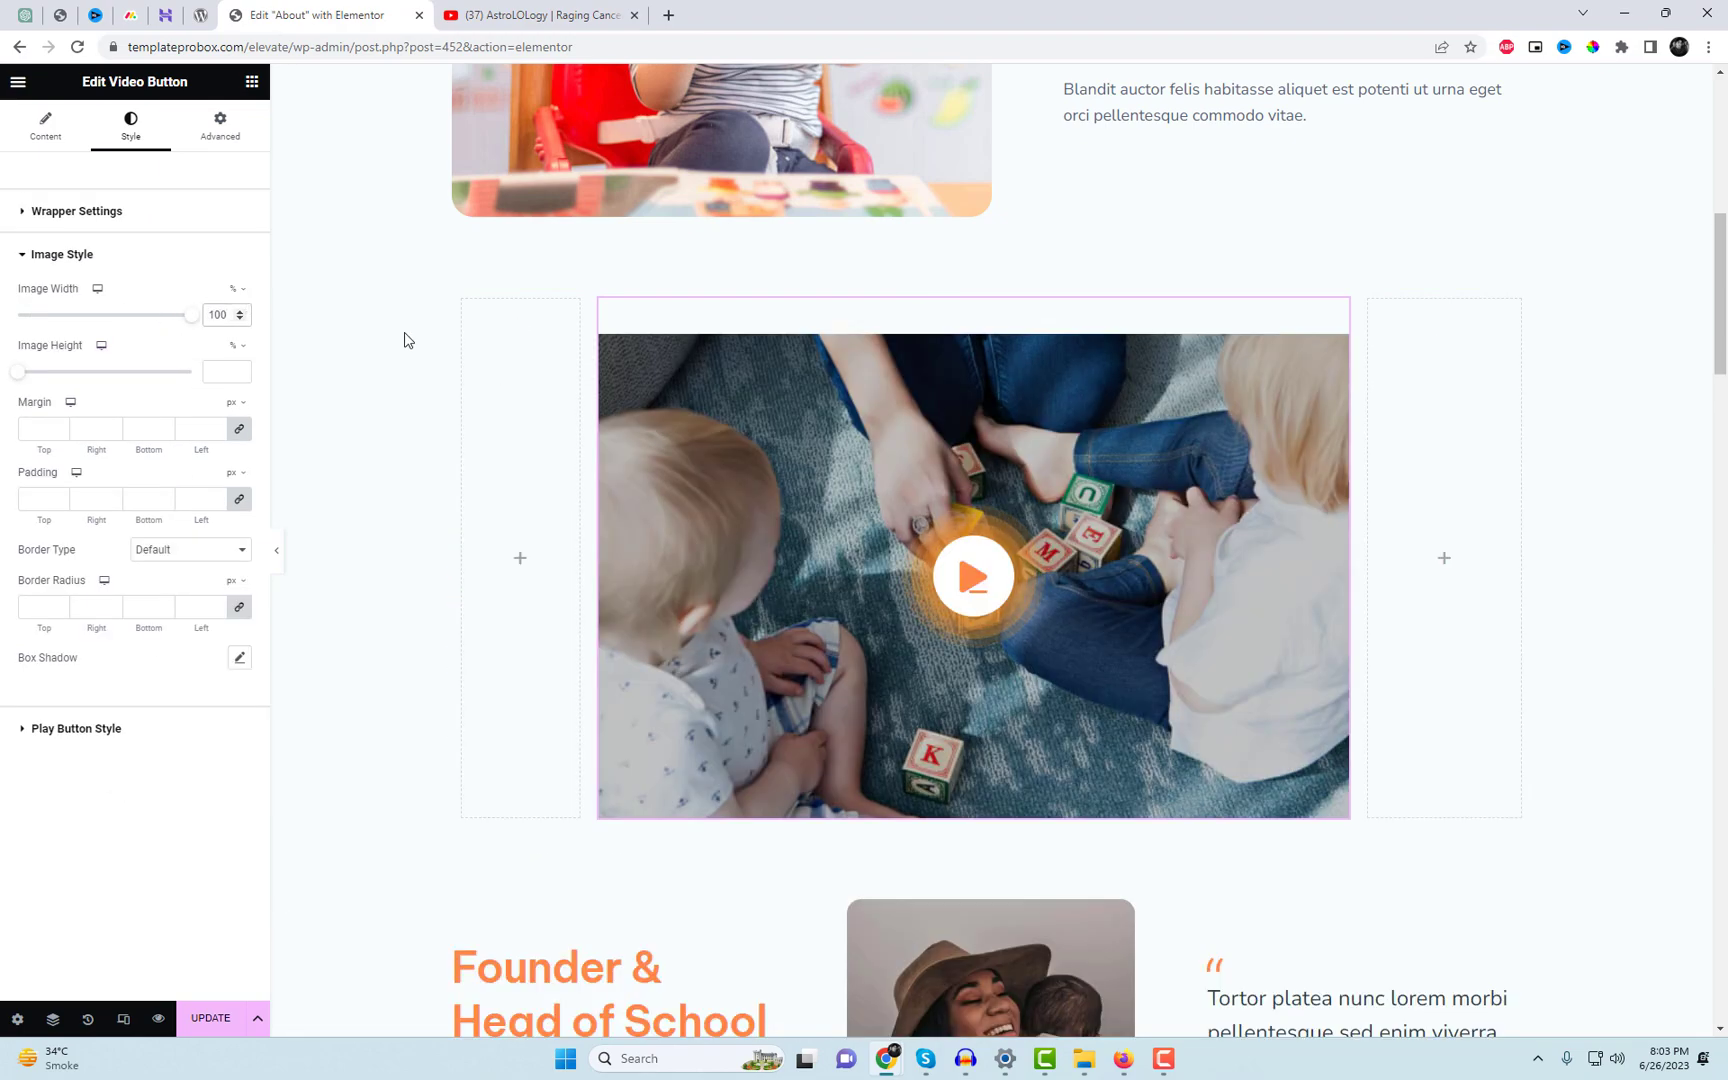
{"action": "scroll", "coordinate": [1318, 602], "scroll_direction": "down", "scroll_amount": 1}
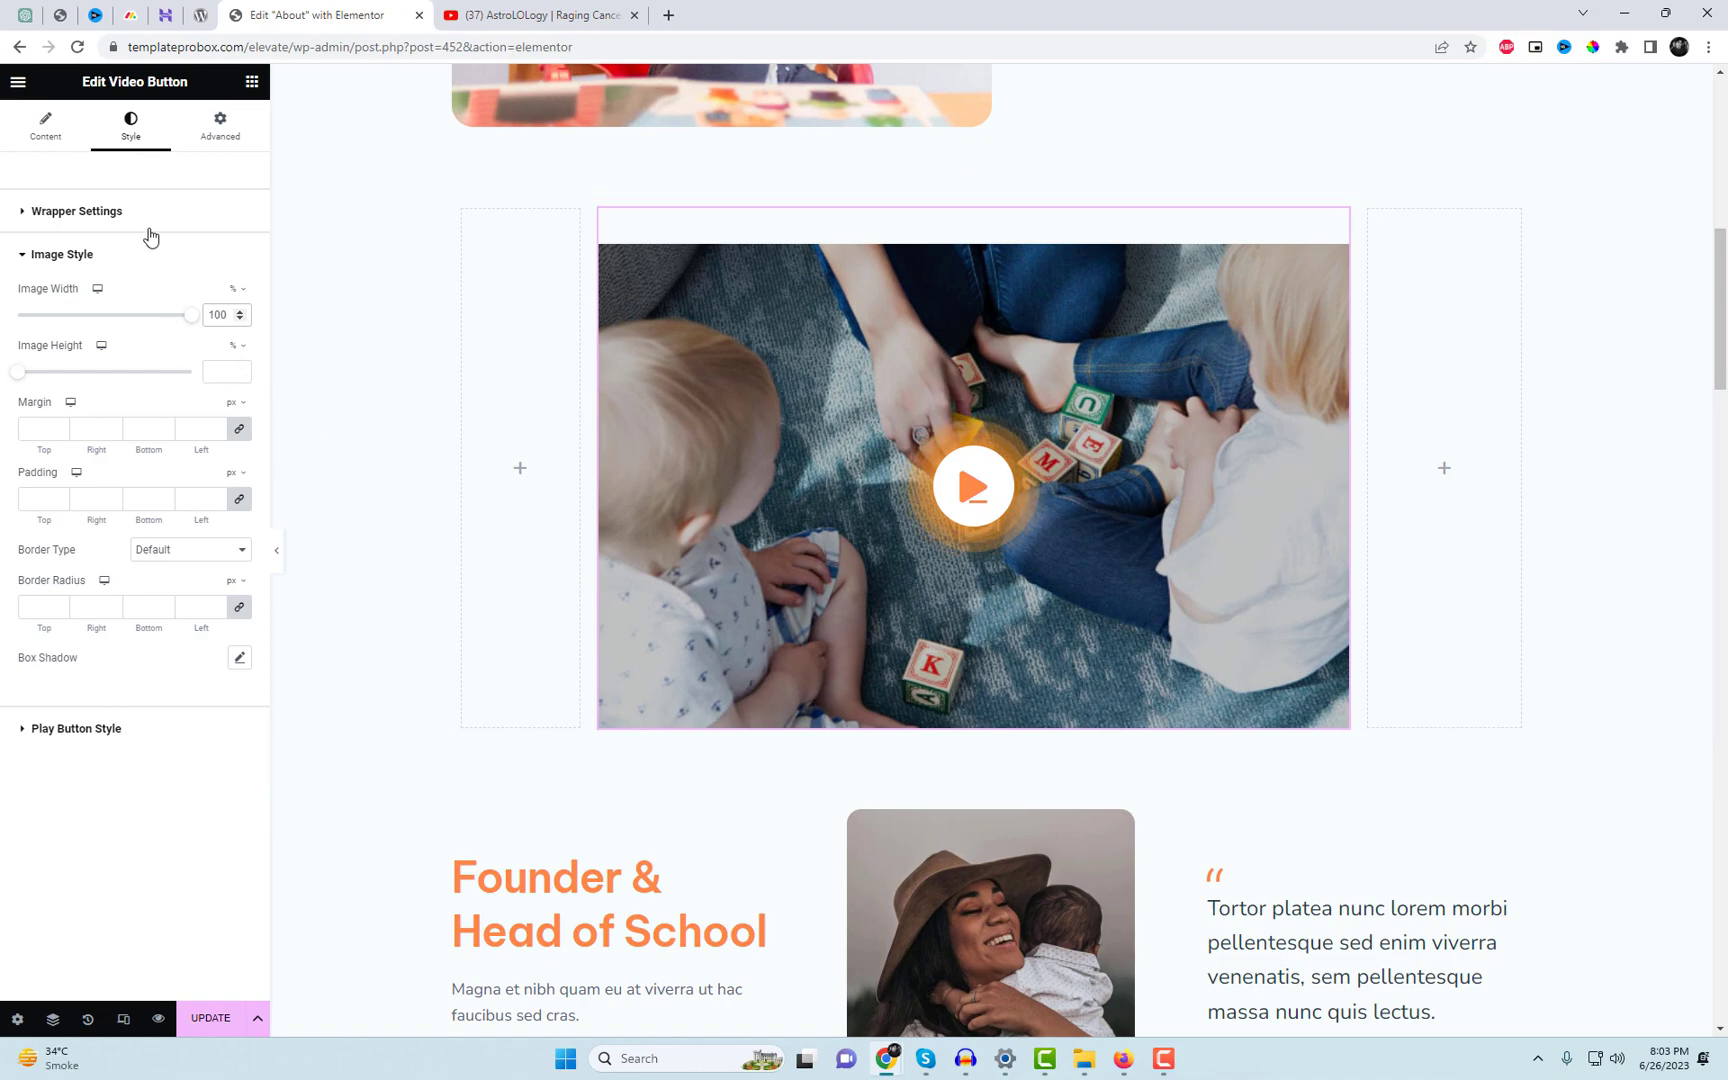
Set the play button's position type to Absolute, with top/bottom position 452 px and left/right position 152 px.
{"action": "left_click", "coordinate": [76, 728]}
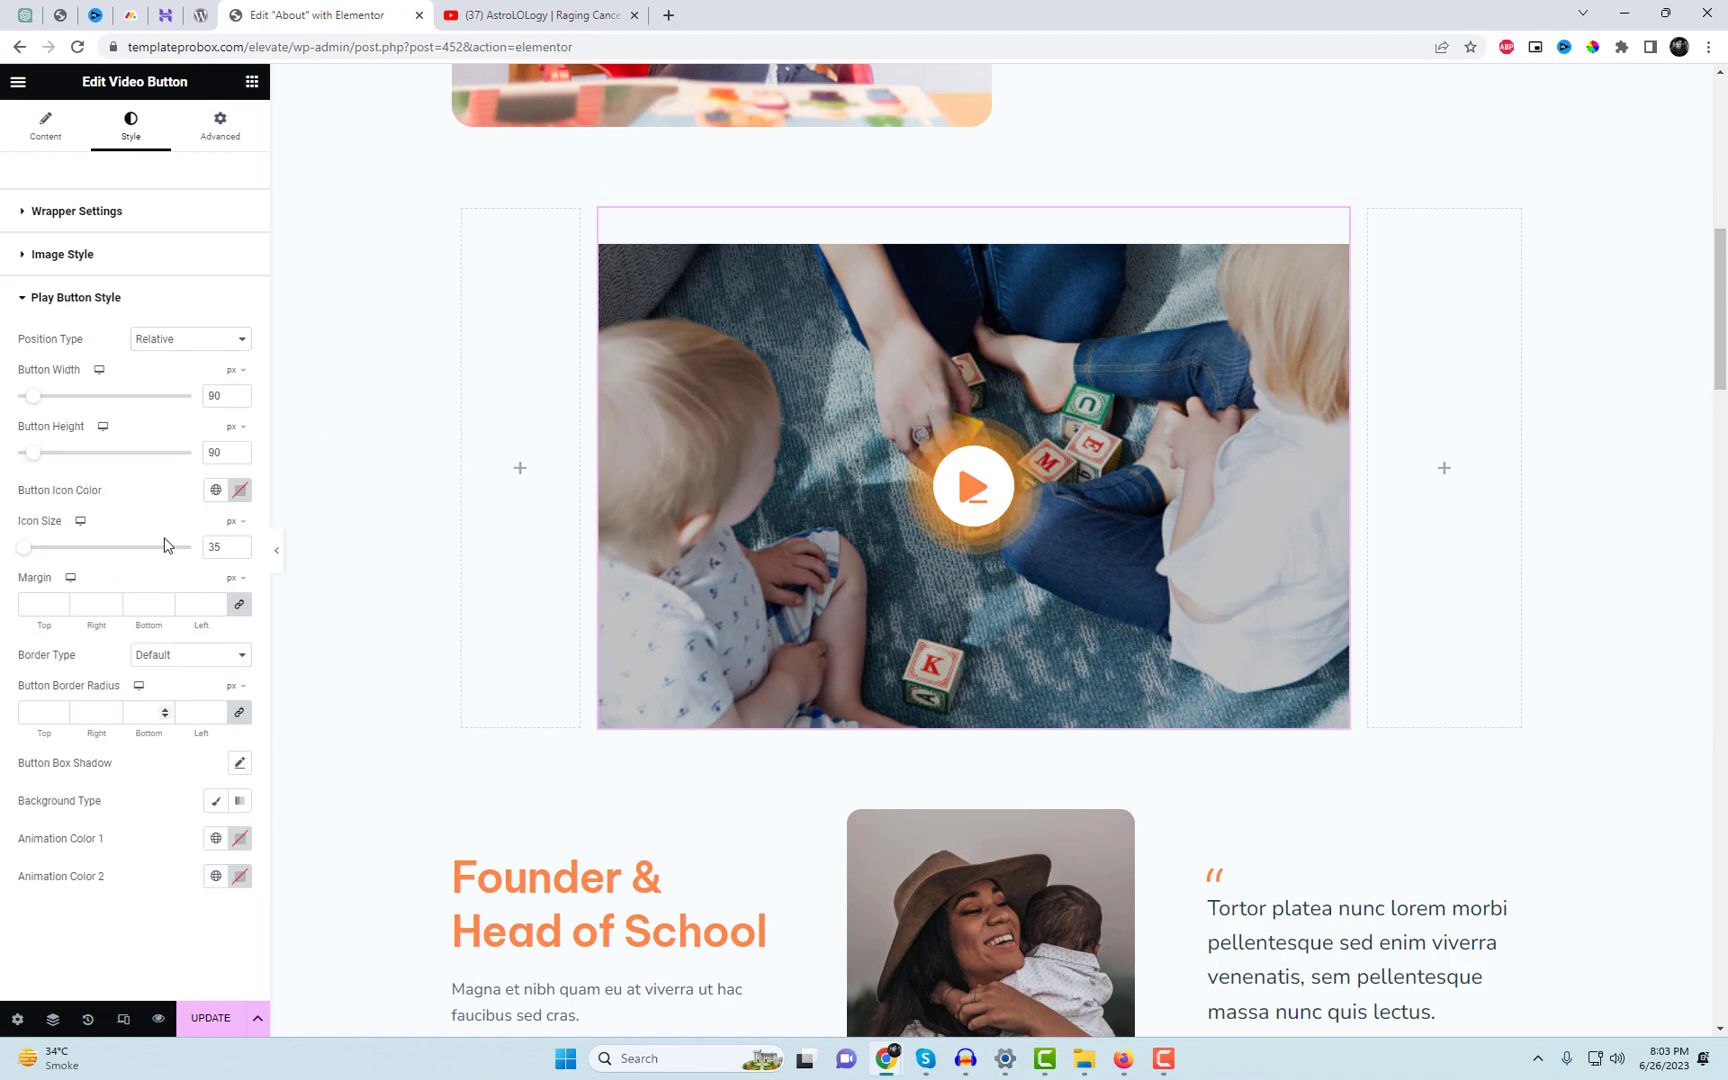
{"action": "left_click", "coordinate": [190, 340]}
{"action": "left_click", "coordinate": [181, 375]}
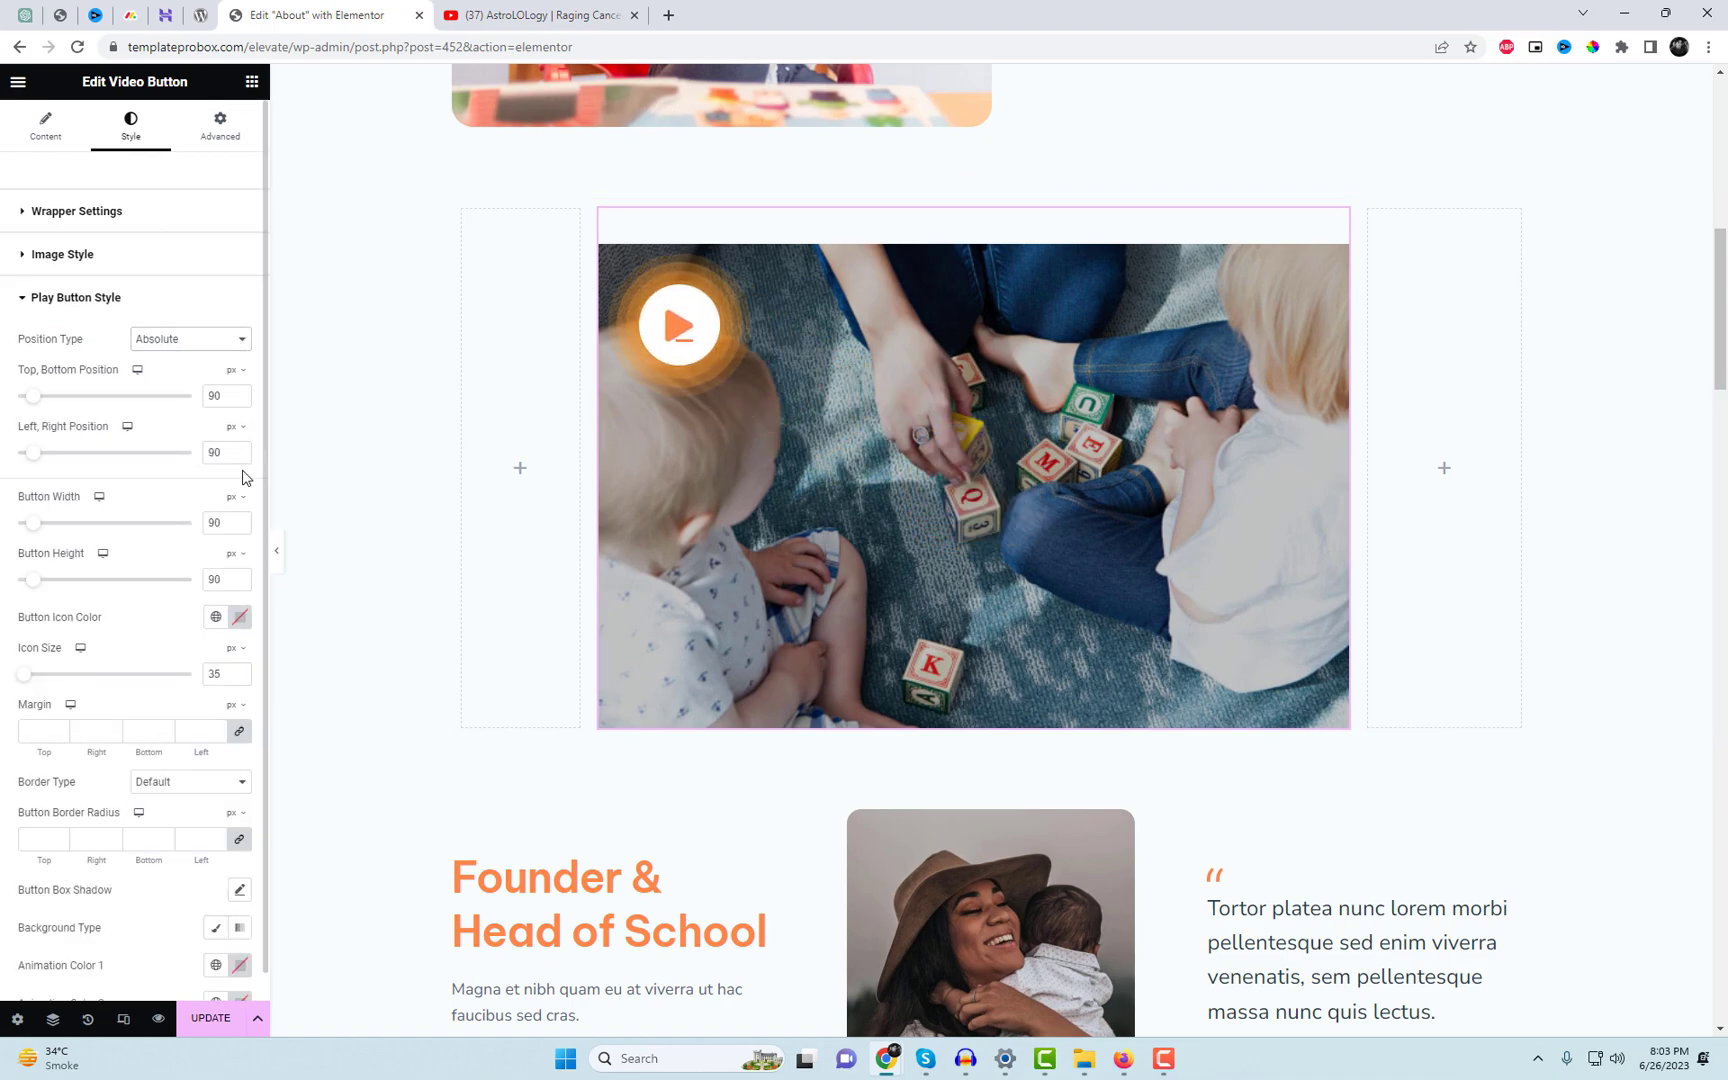
{"action": "left_click_drag", "start_coordinate": [35, 400], "coordinate": [48, 462]}
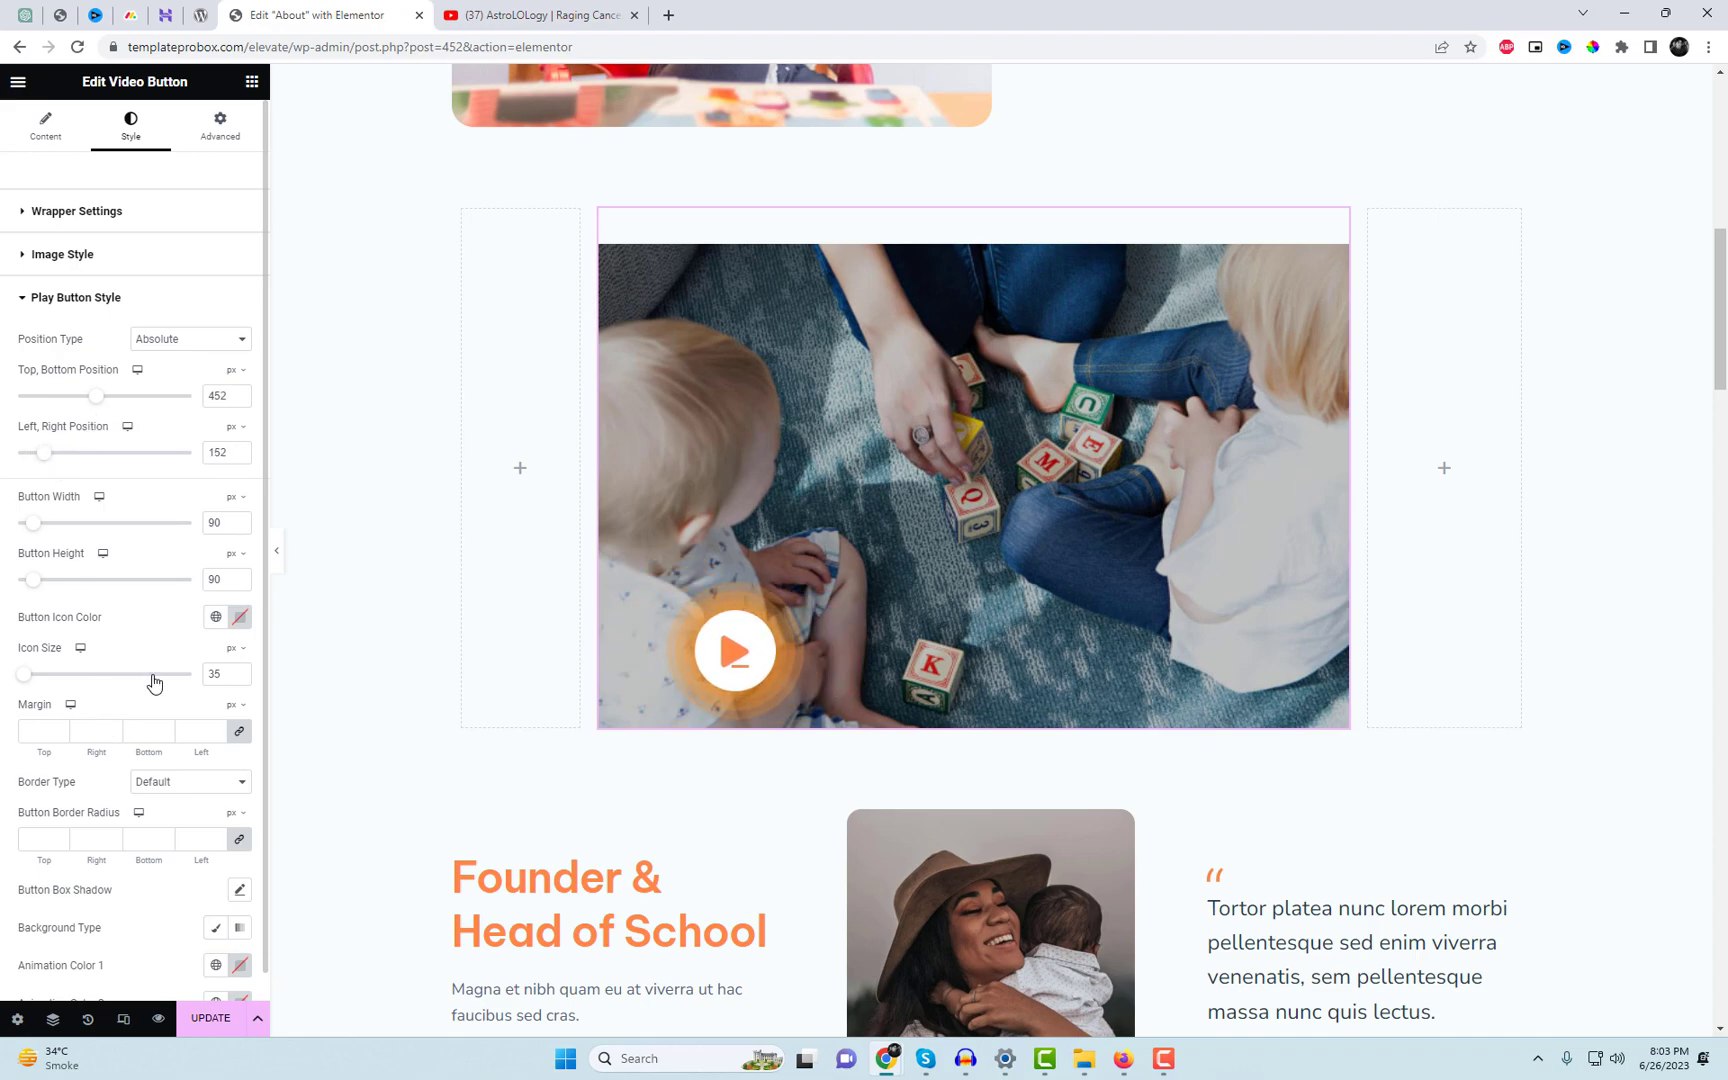
Set the play button's icon color to black.
{"action": "scroll", "coordinate": [155, 680], "scroll_direction": "down", "scroll_amount": 1}
{"action": "left_click", "coordinate": [240, 592]}
{"action": "left_click", "coordinate": [241, 680]}
{"action": "left_click_drag", "start_coordinate": [241, 677], "coordinate": [299, 773]}
{"action": "key", "text": "Escape"}
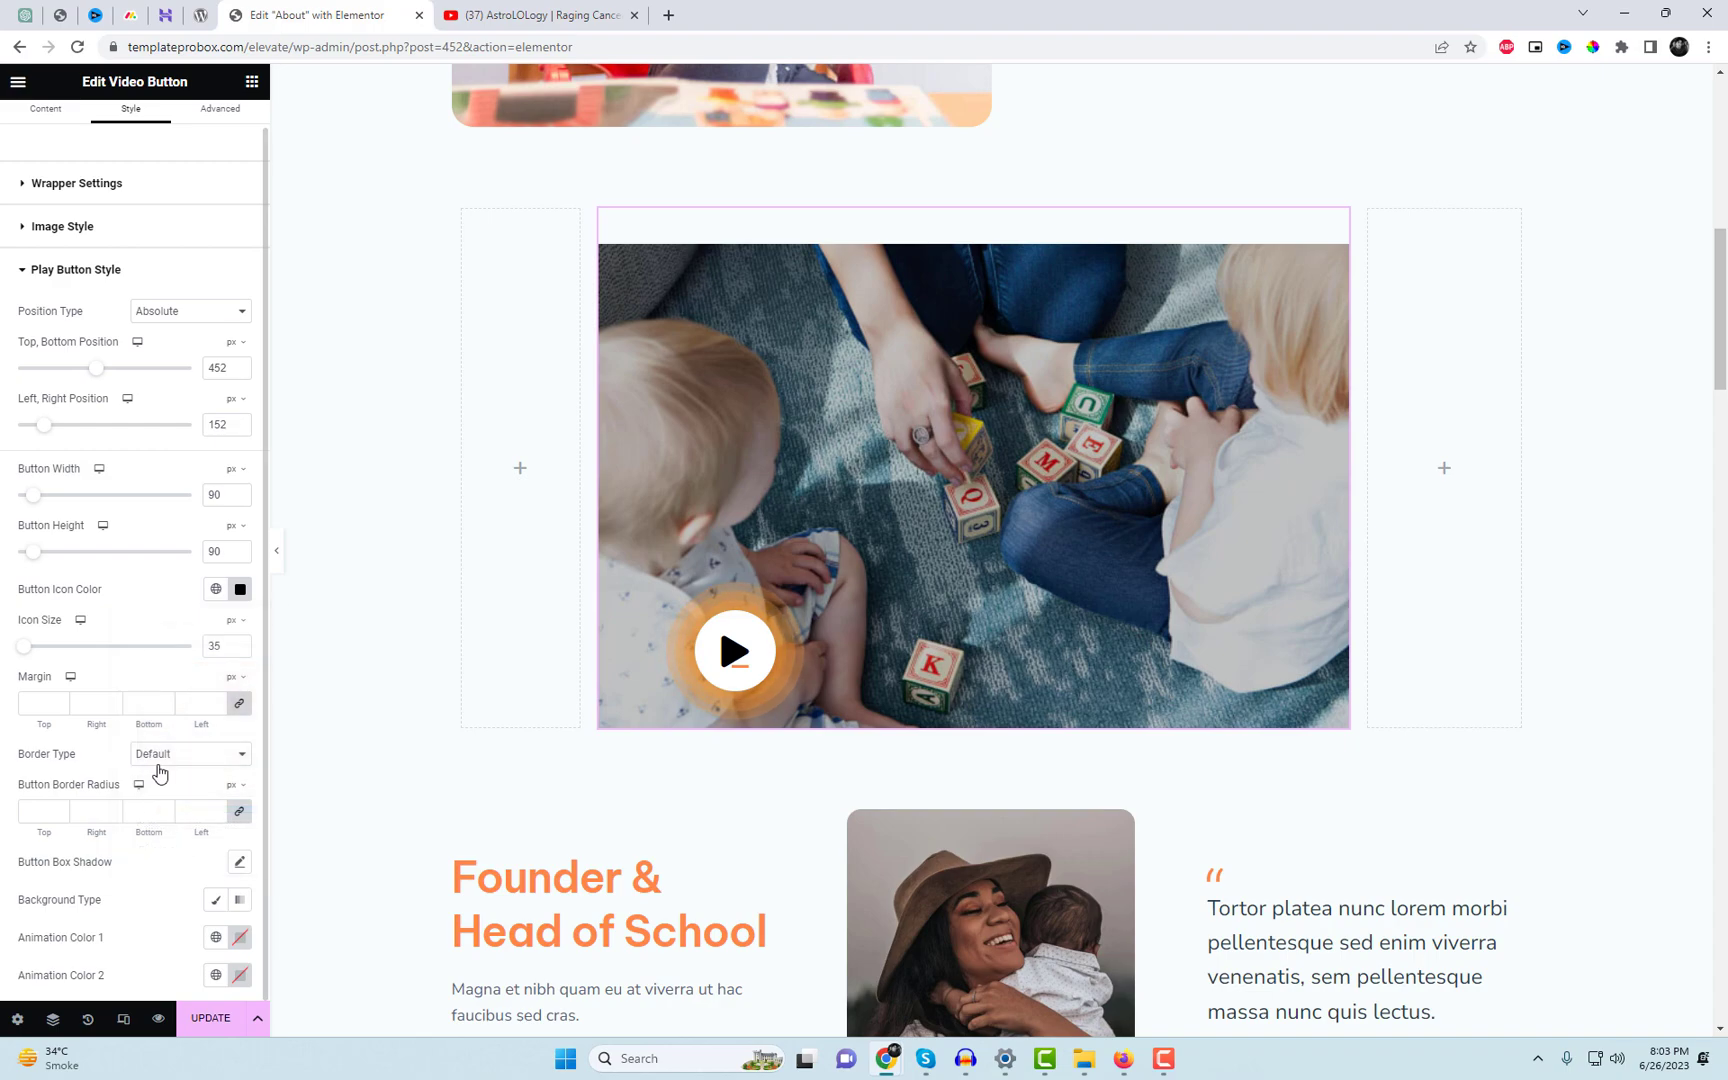
Set the play button's Animation Color 1 to the global color Theme Color 1.
{"action": "left_click", "coordinate": [241, 939]}
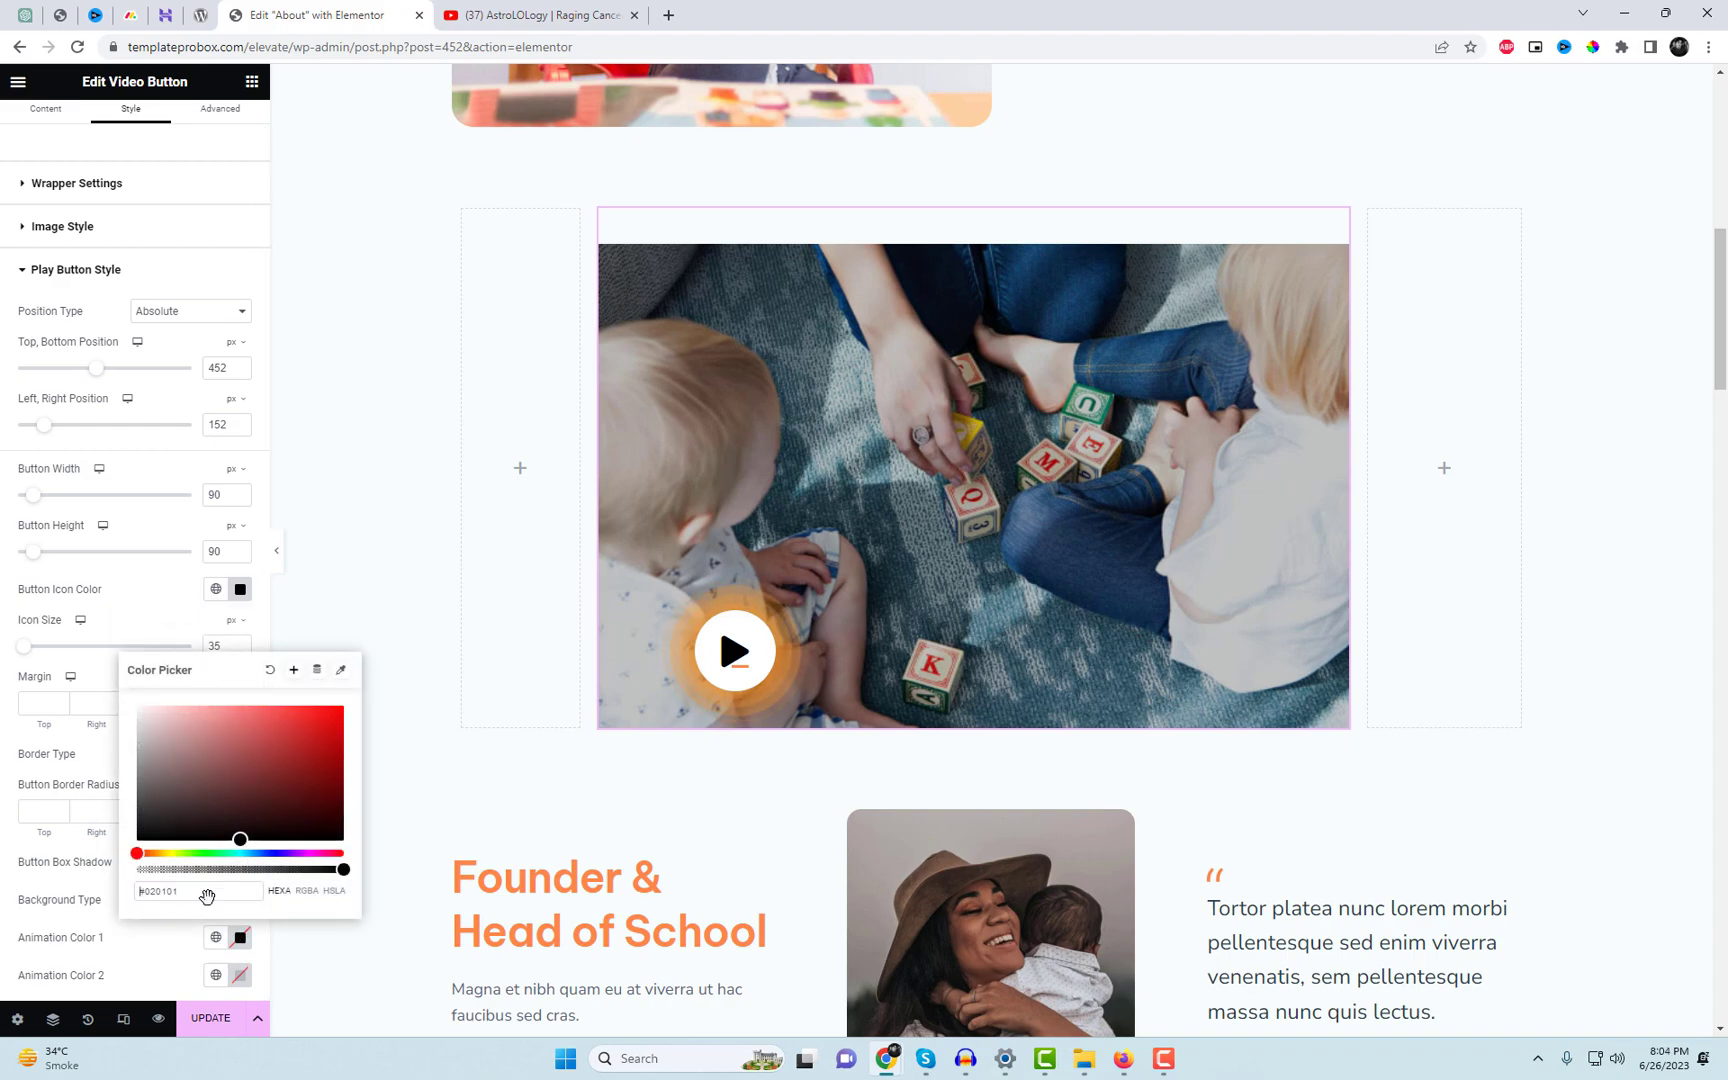
{"action": "key", "text": "Escape"}
{"action": "left_click", "coordinate": [216, 948]}
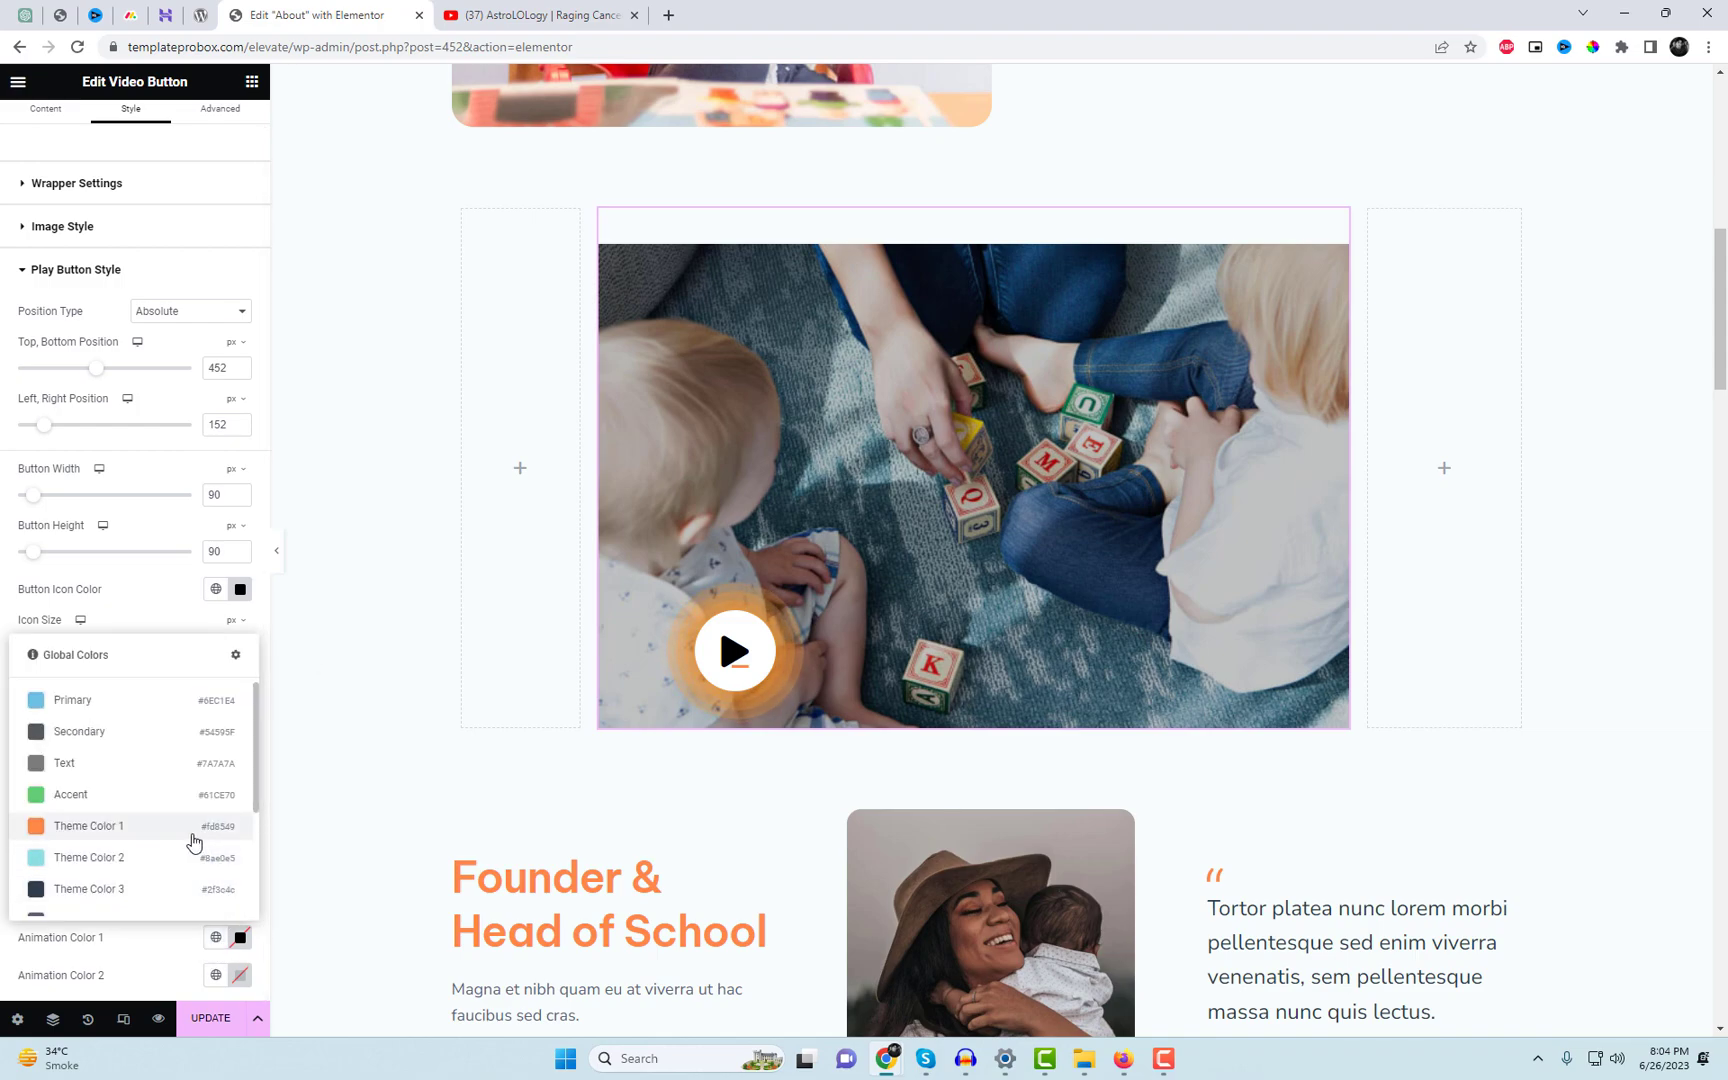
{"action": "left_click", "coordinate": [192, 836]}
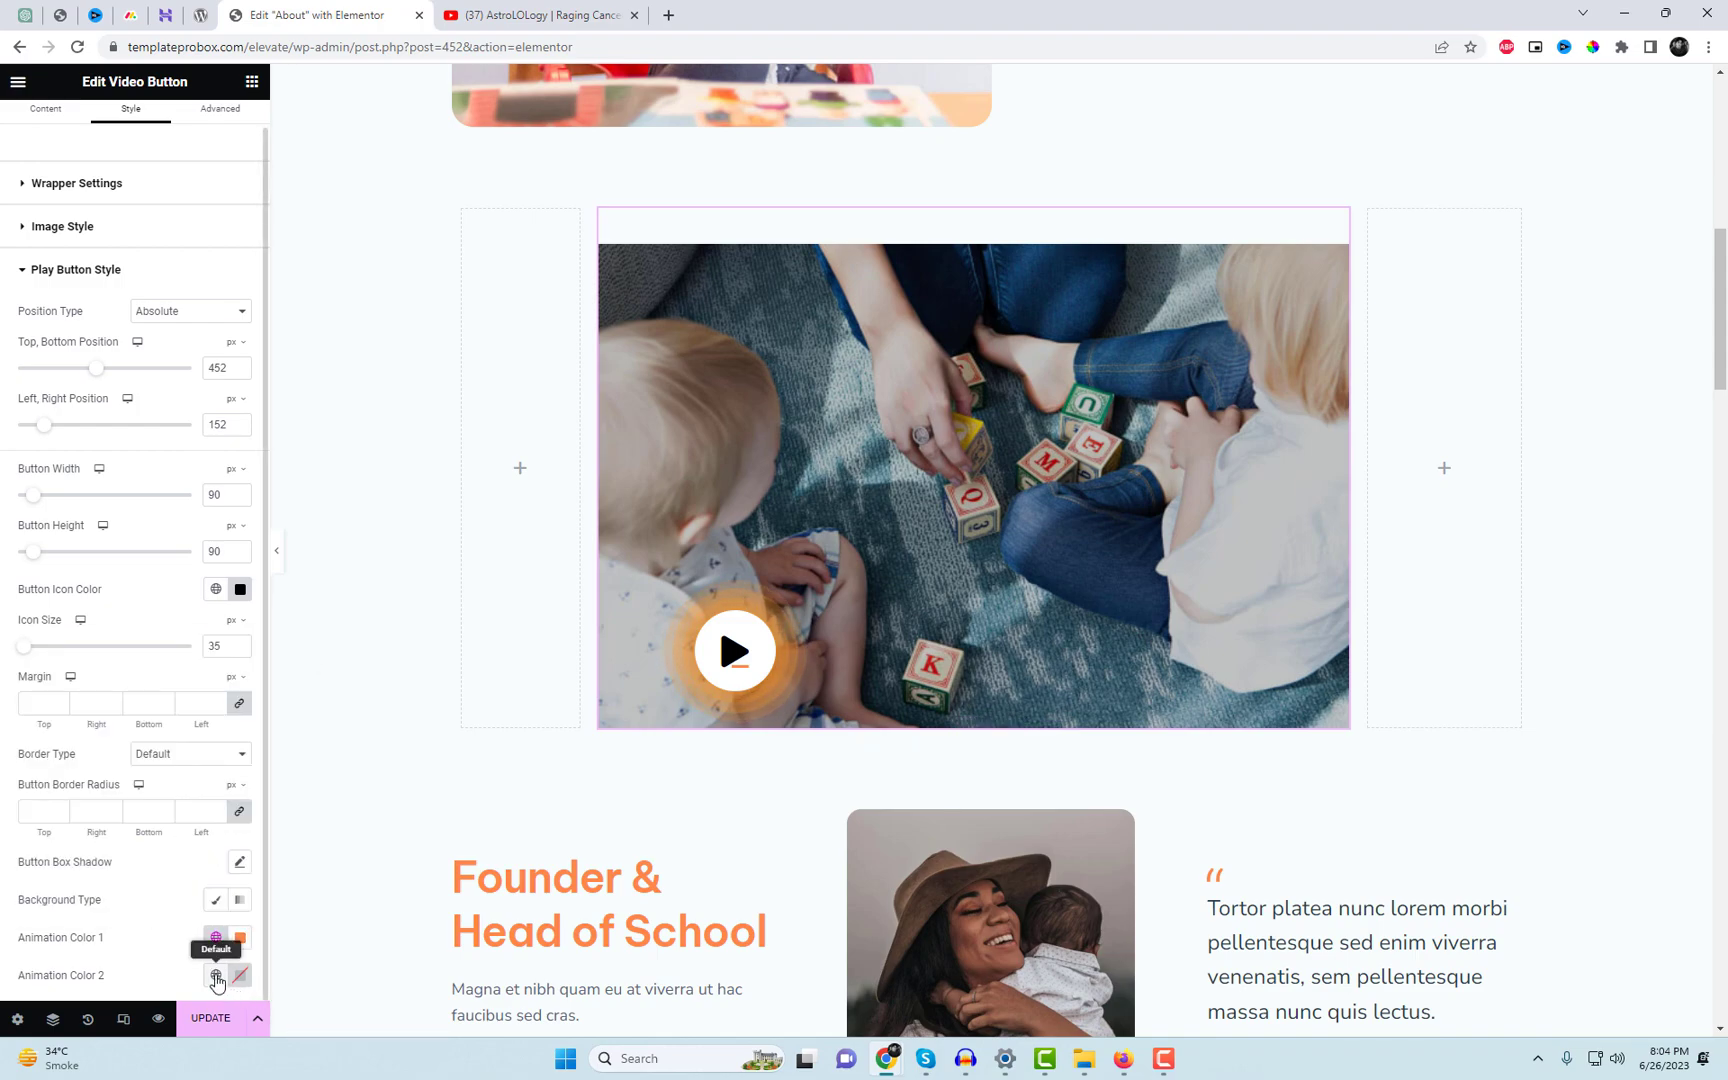
Set the play button's Animation Color 2 to the custom muted orange #C97144.
{"action": "left_click", "coordinate": [216, 937]}
{"action": "left_click", "coordinate": [186, 903]}
{"action": "left_click", "coordinate": [240, 975]}
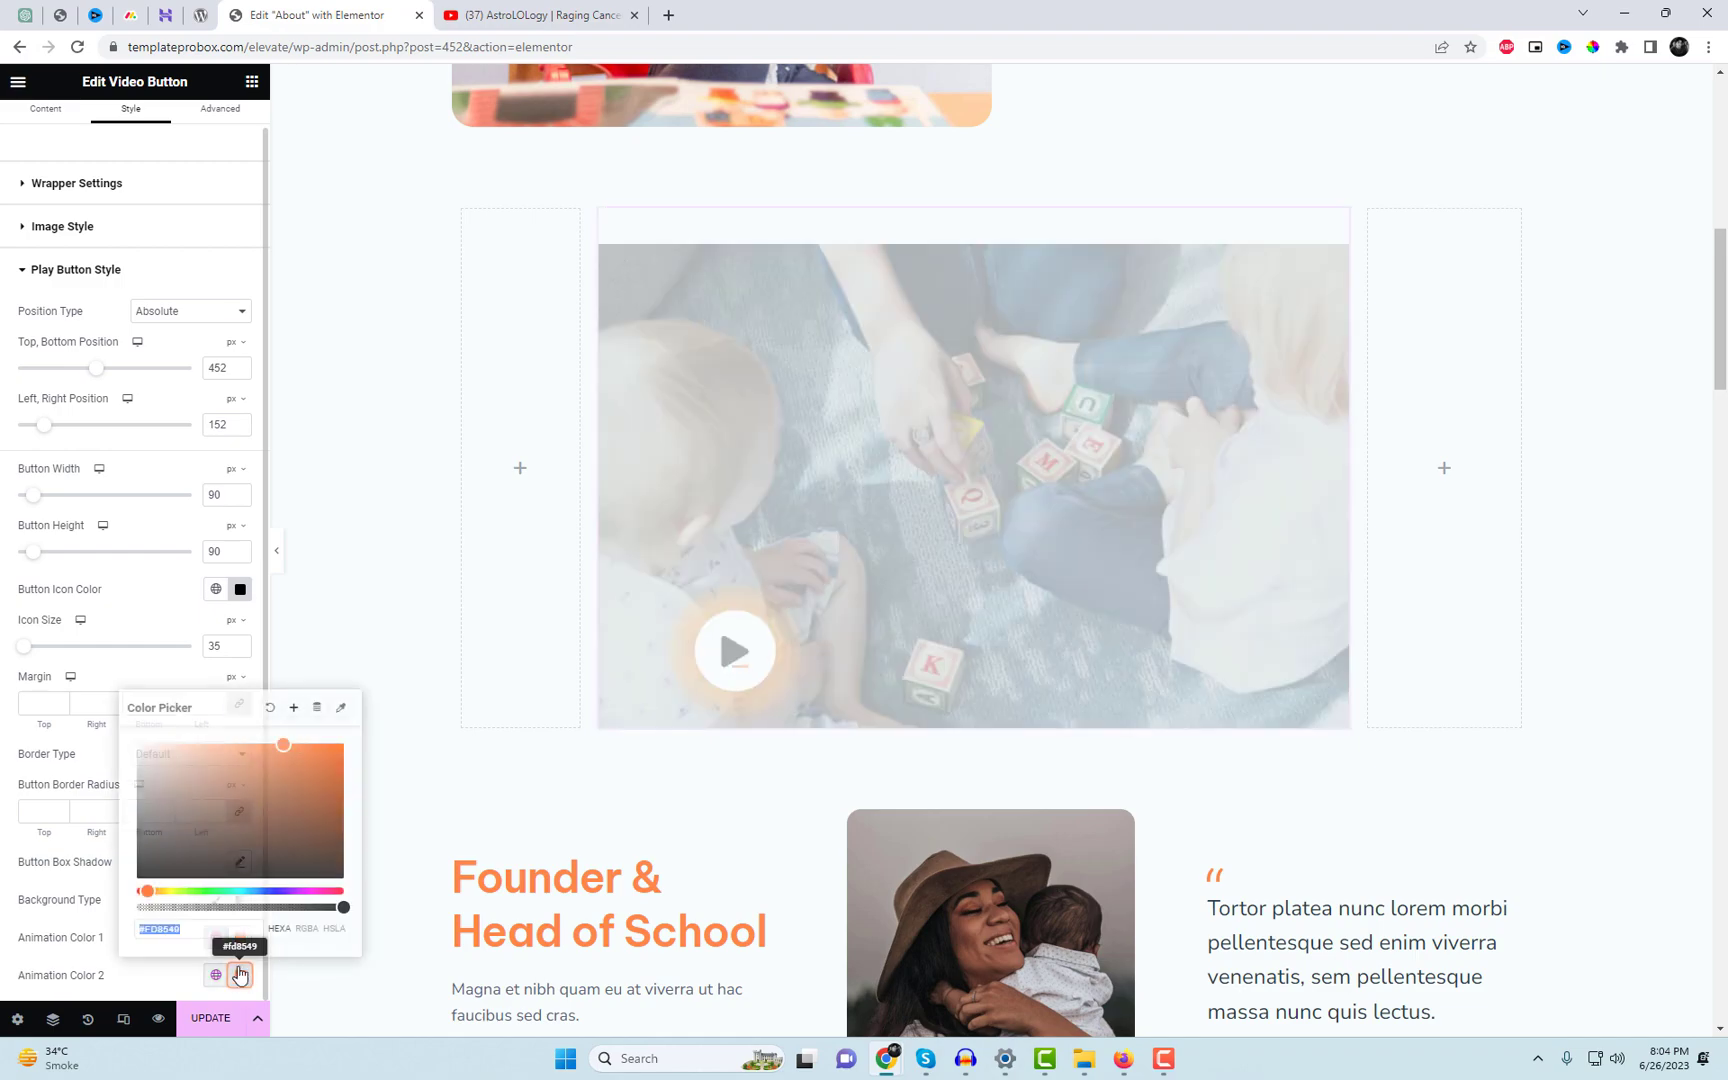
{"action": "left_click", "coordinate": [272, 853]}
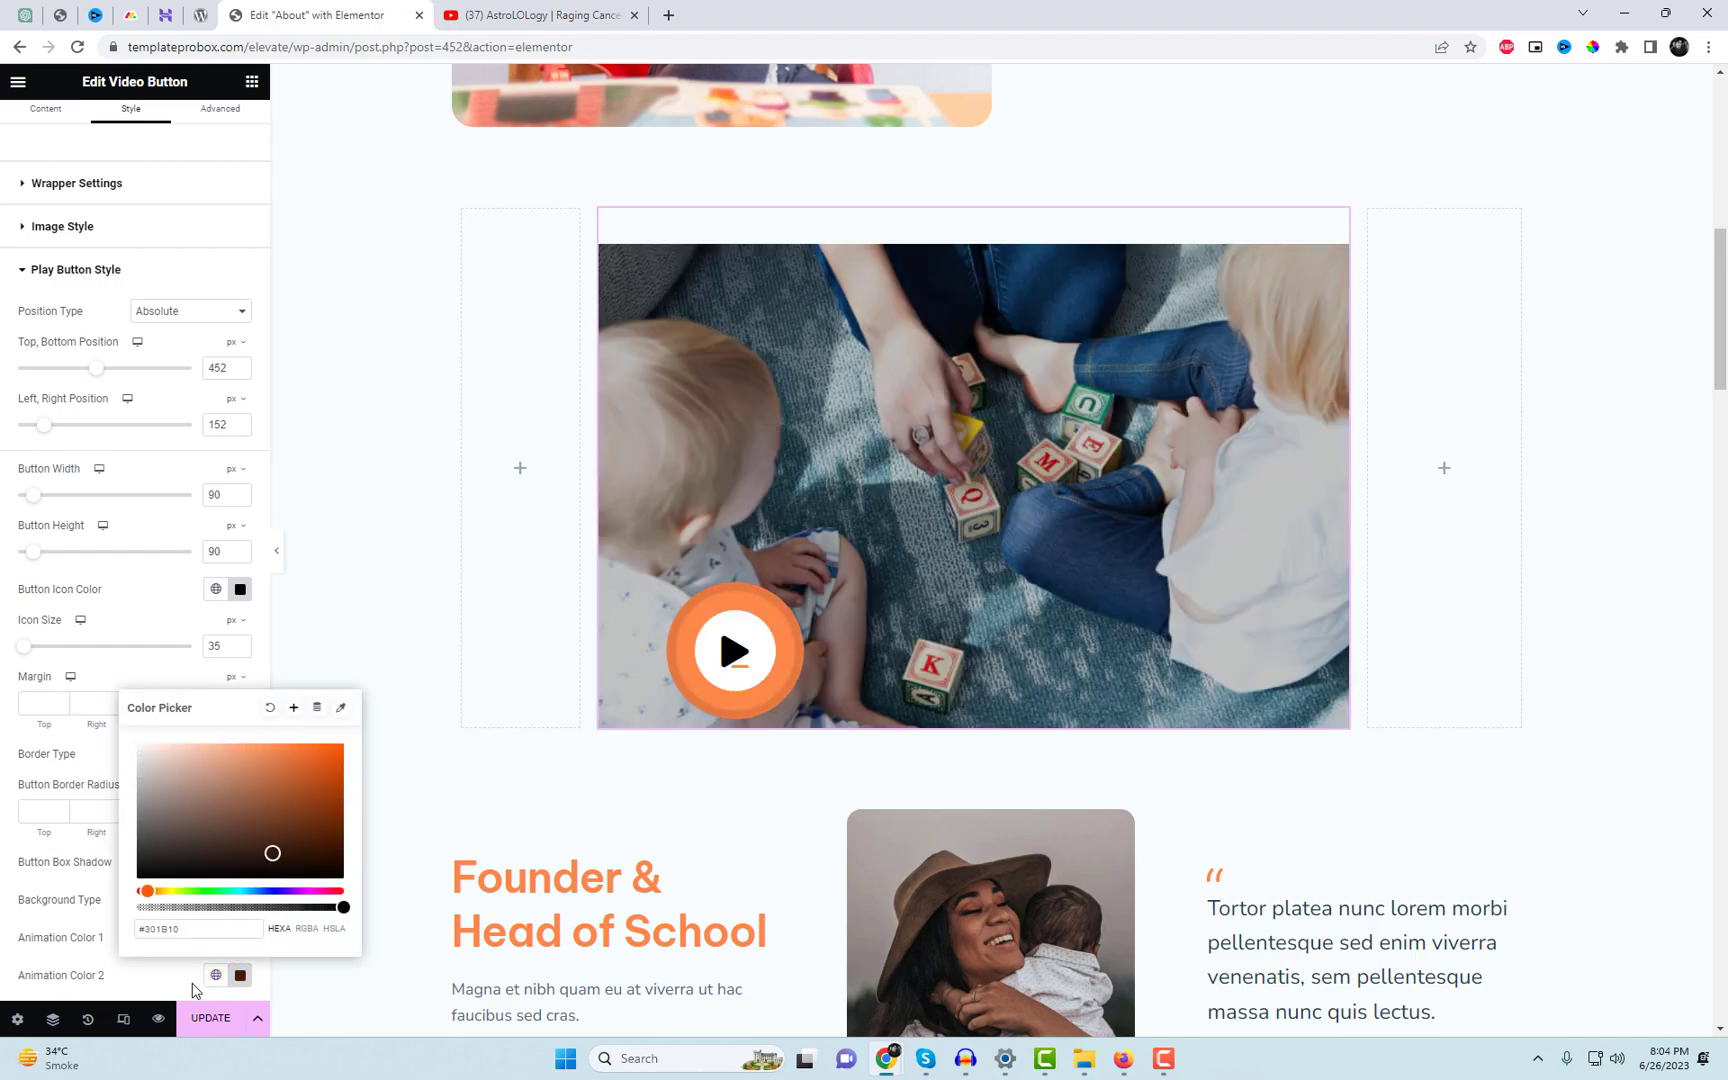
{"action": "left_click", "coordinate": [176, 990]}
{"action": "left_click", "coordinate": [240, 975]}
{"action": "left_click", "coordinate": [258, 822]}
{"action": "left_click", "coordinate": [271, 772]}
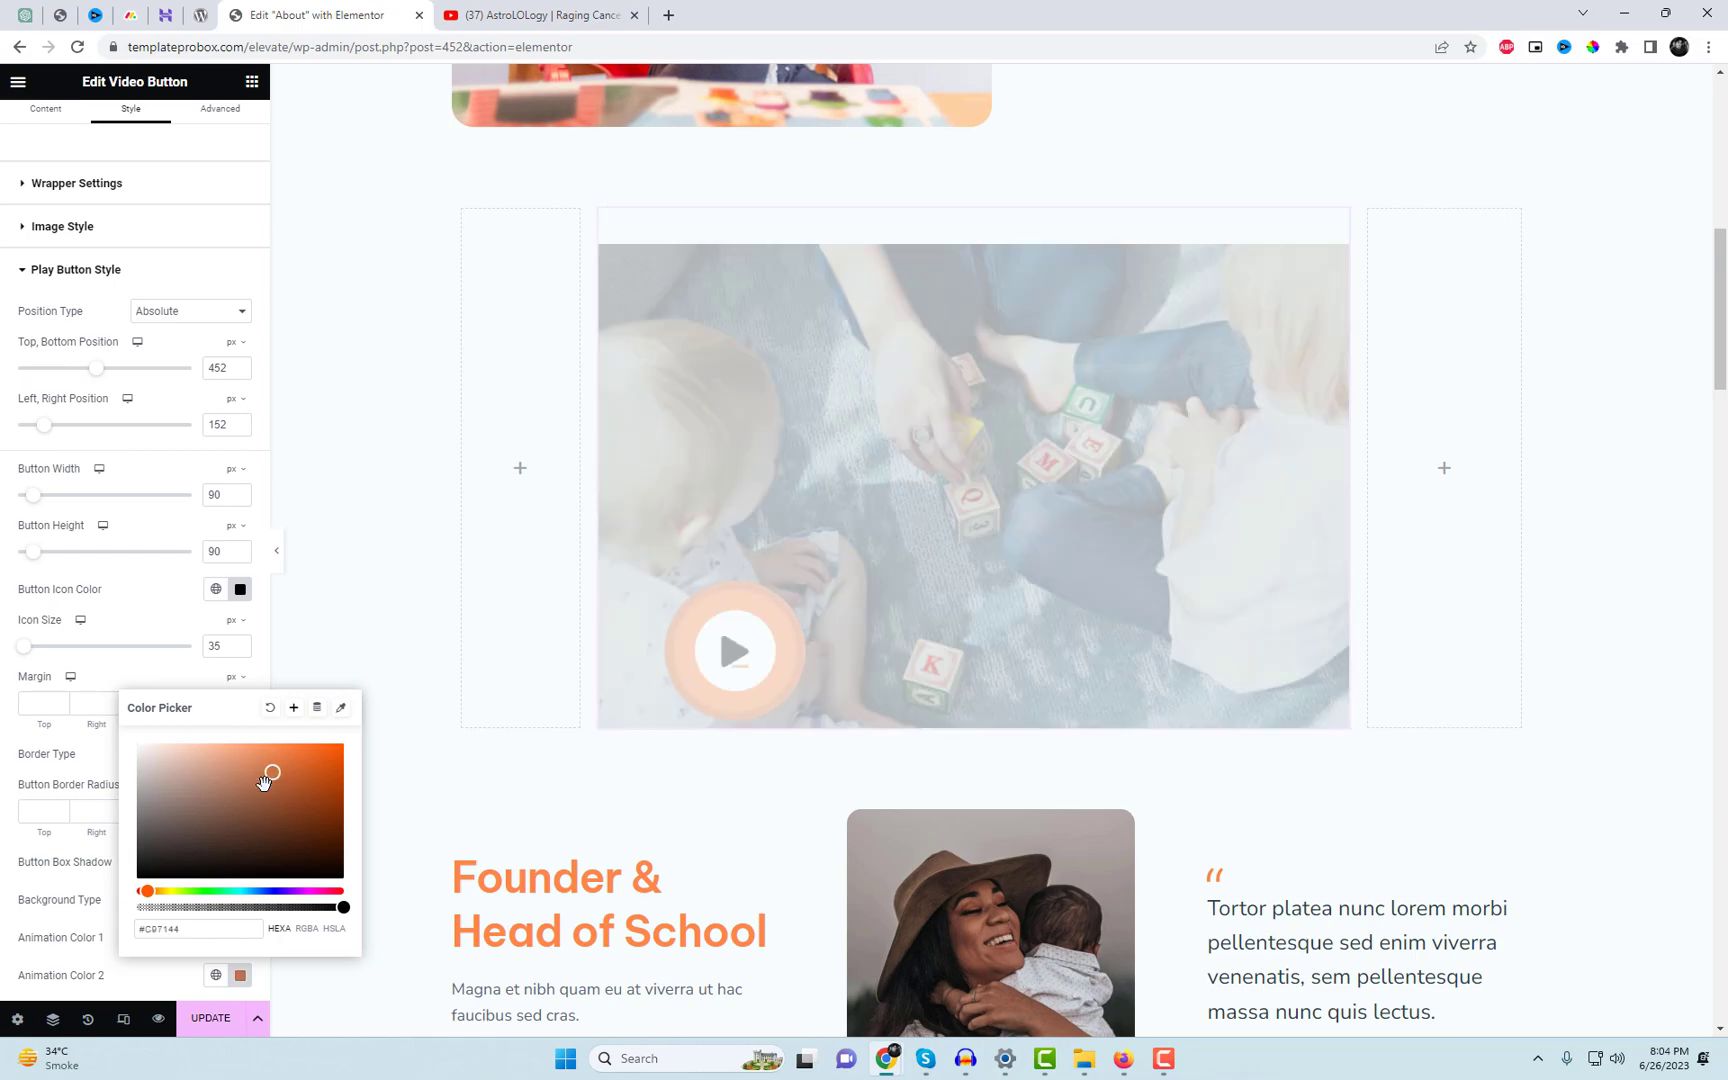
{"action": "left_click", "coordinate": [166, 990]}
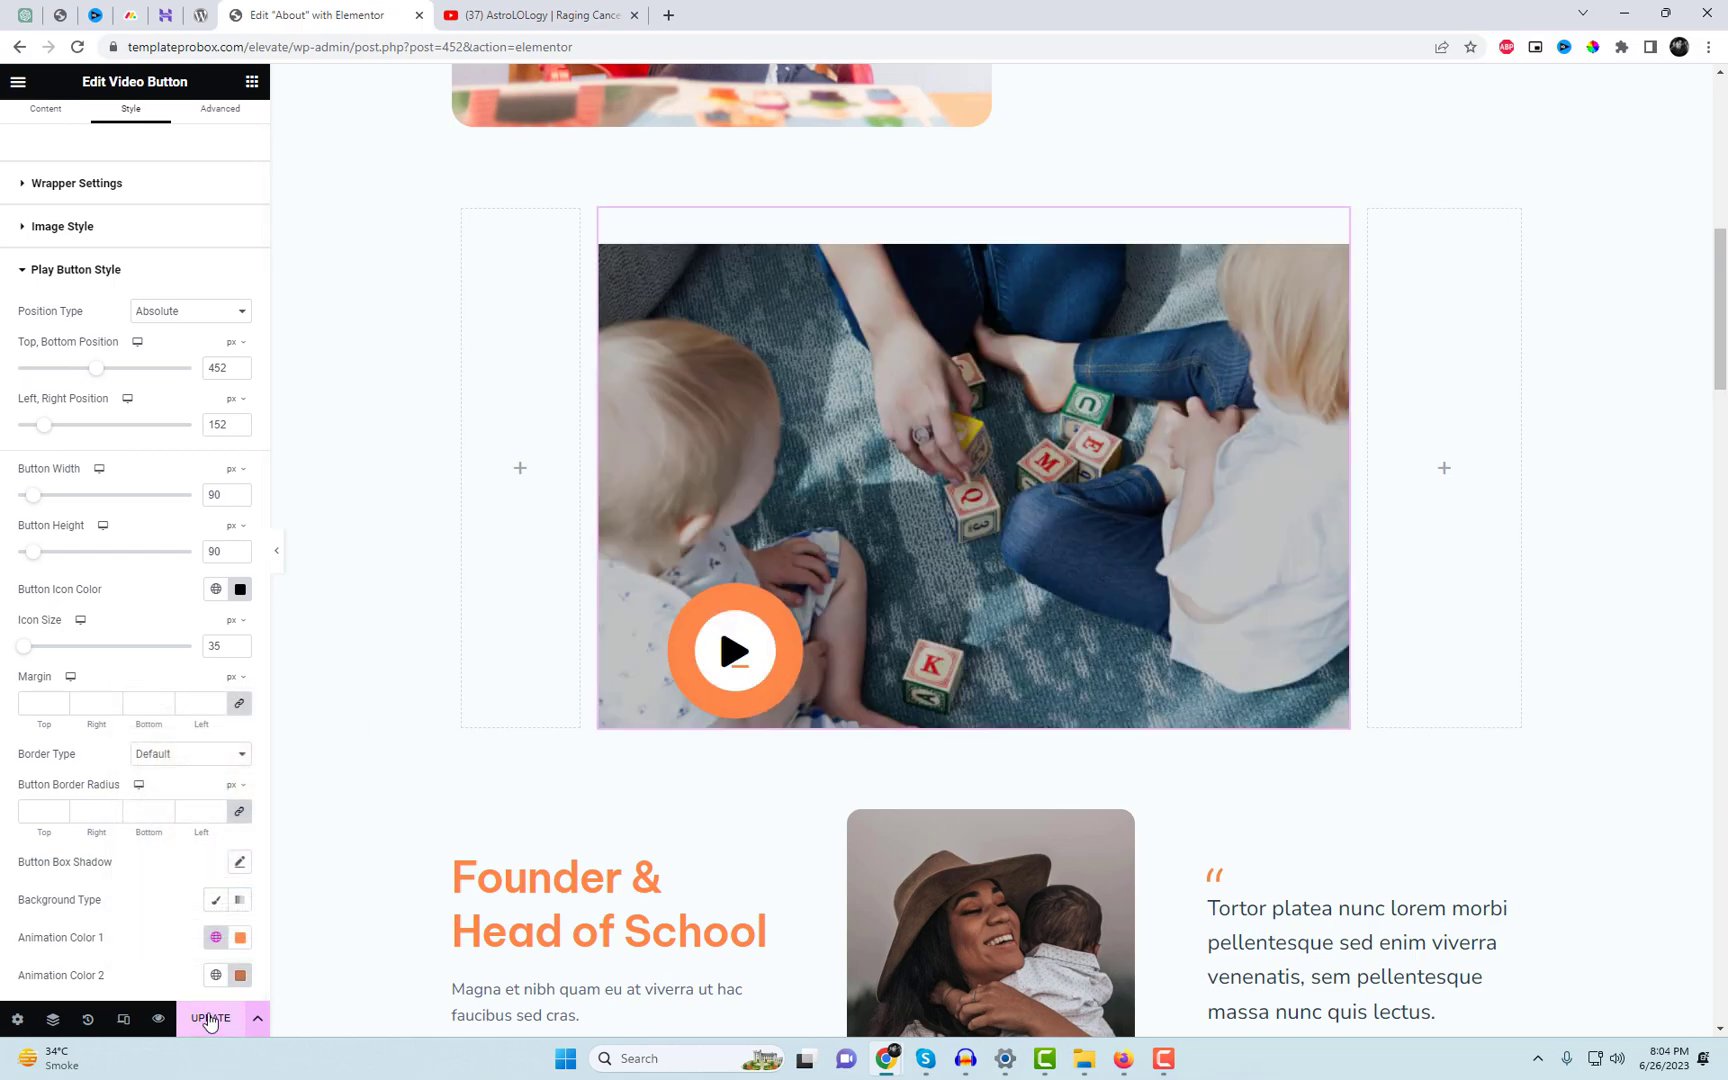
Save the About page and open the video button's icon image for selection.
{"action": "left_click", "coordinate": [211, 1019]}
{"action": "left_click", "coordinate": [55, 126]}
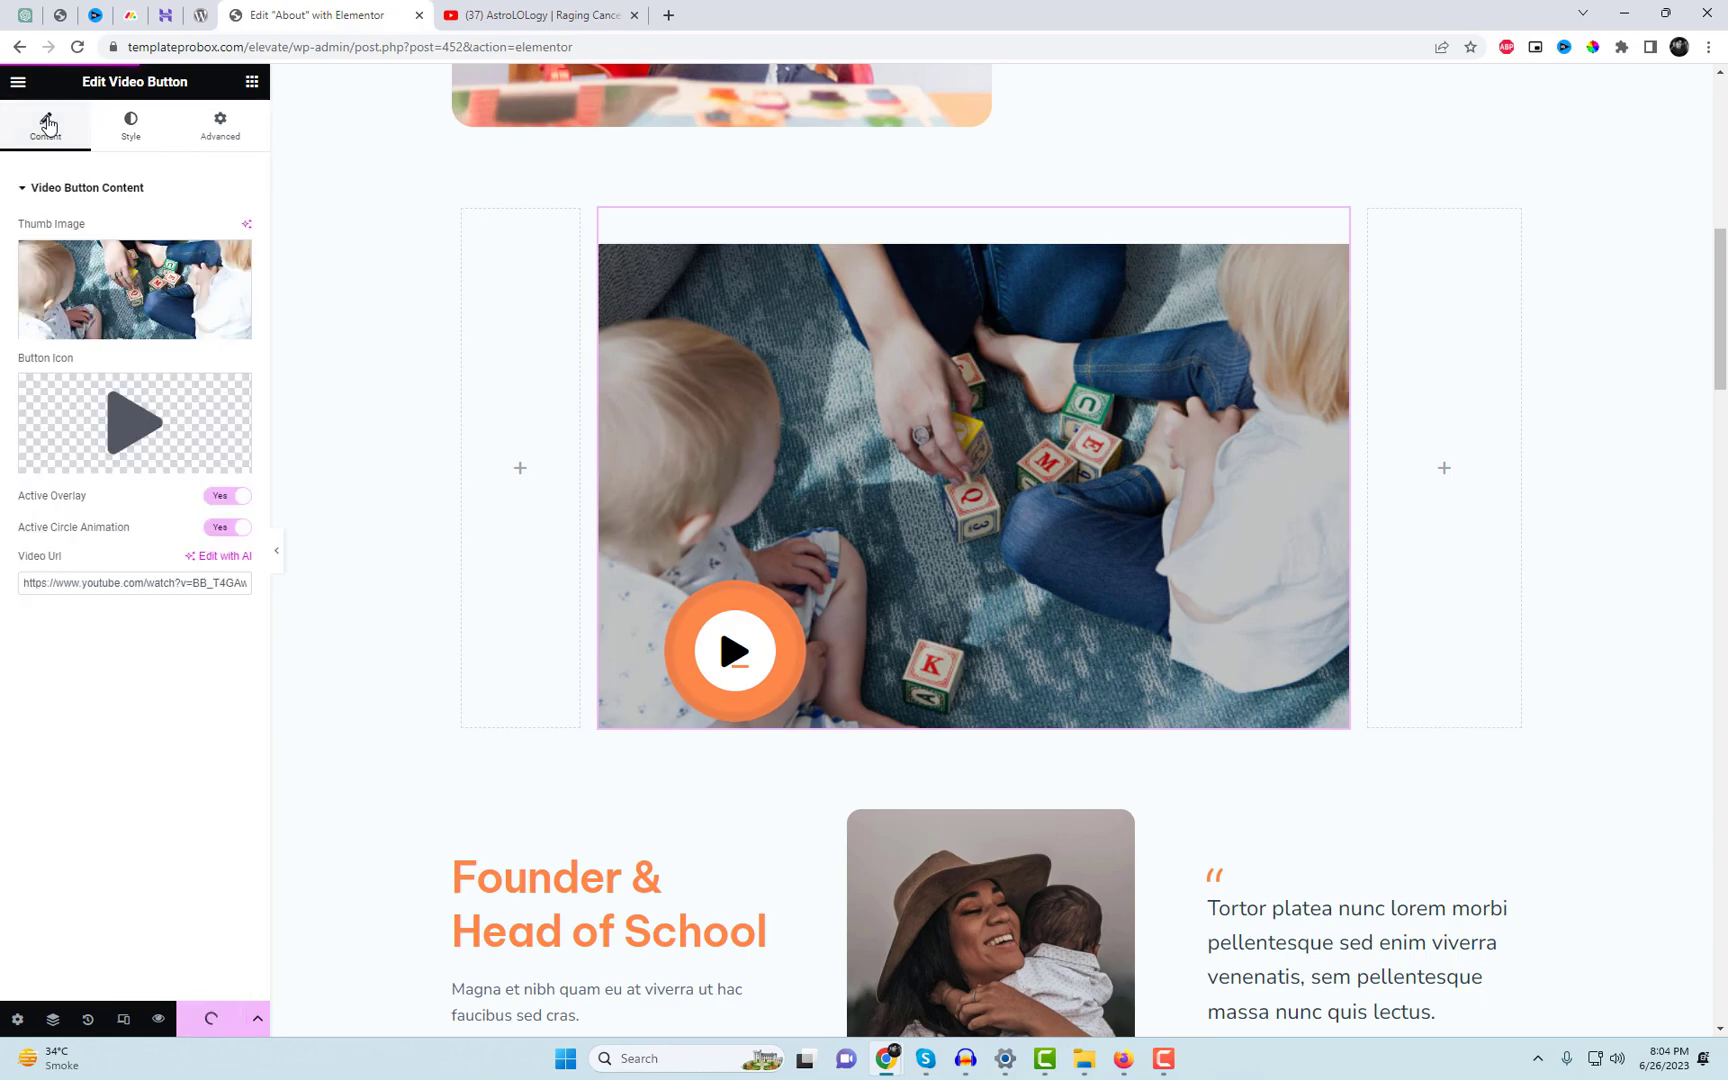
{"action": "left_click", "coordinate": [170, 428]}
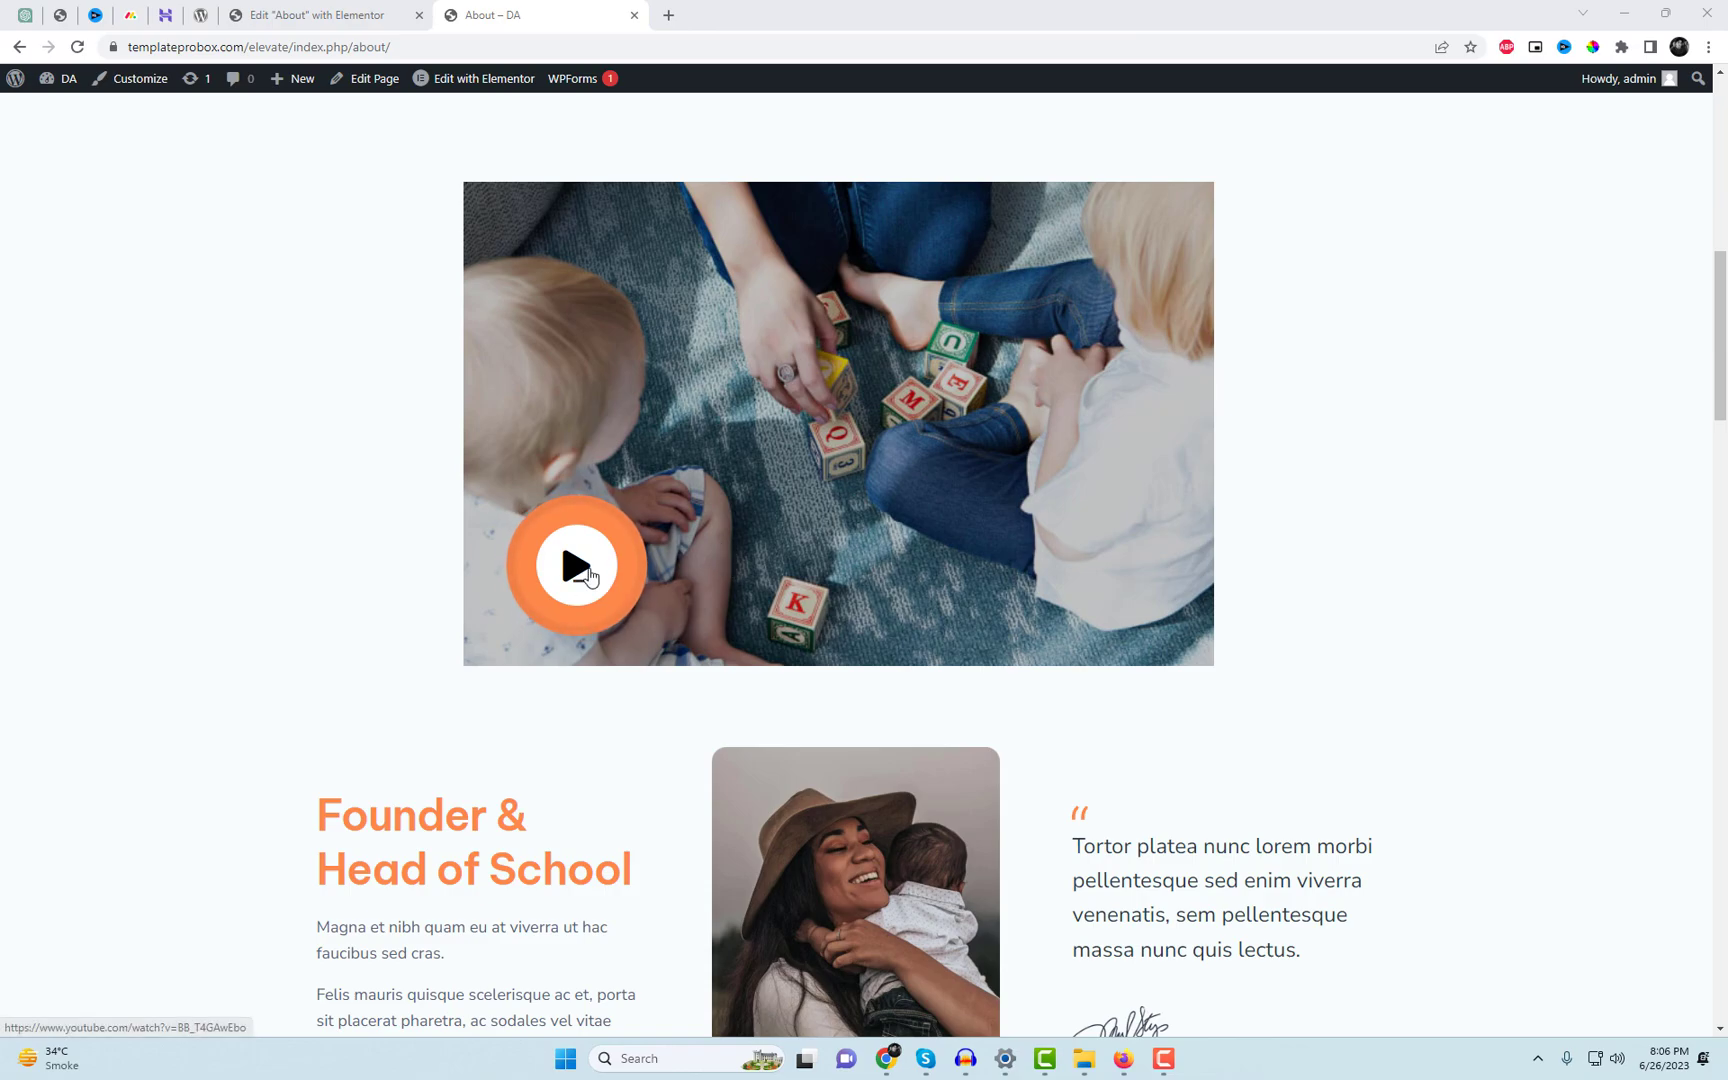
Open the video popup from the play button on the live About page, then close it and dismiss the driver notification.
{"action": "left_click", "coordinate": [612, 572]}
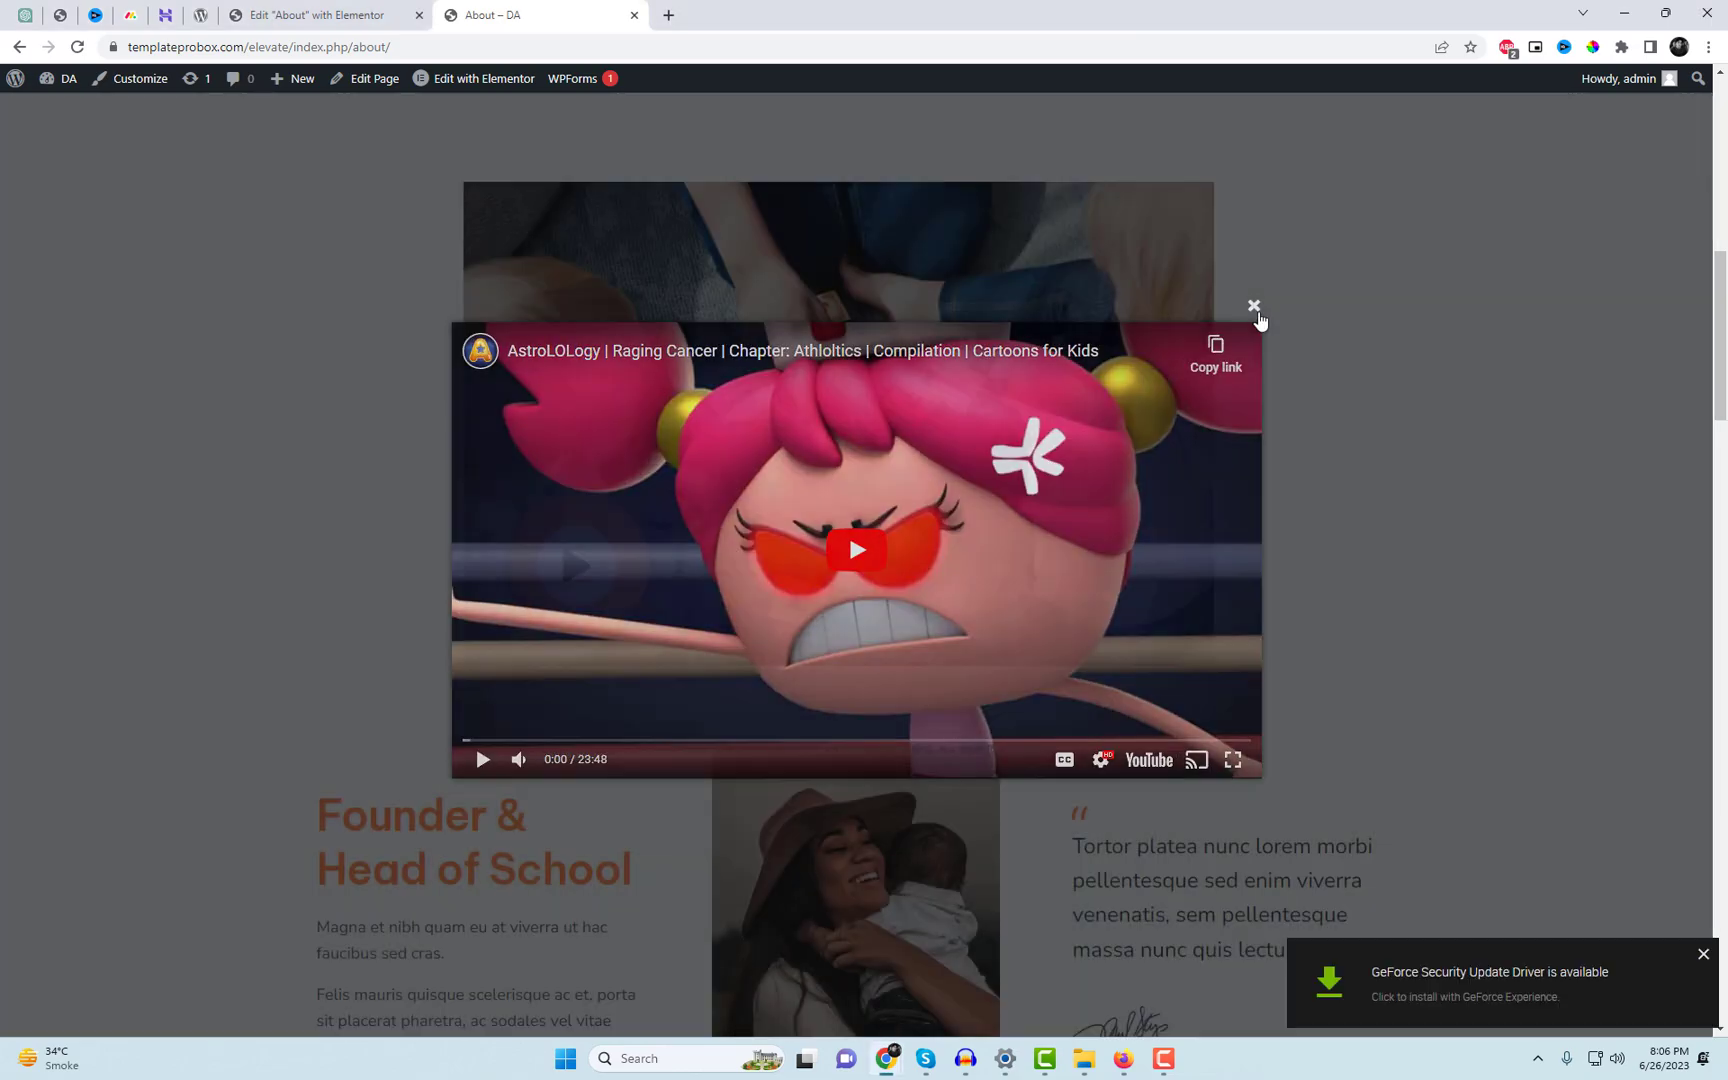
{"action": "left_click", "coordinate": [1258, 318]}
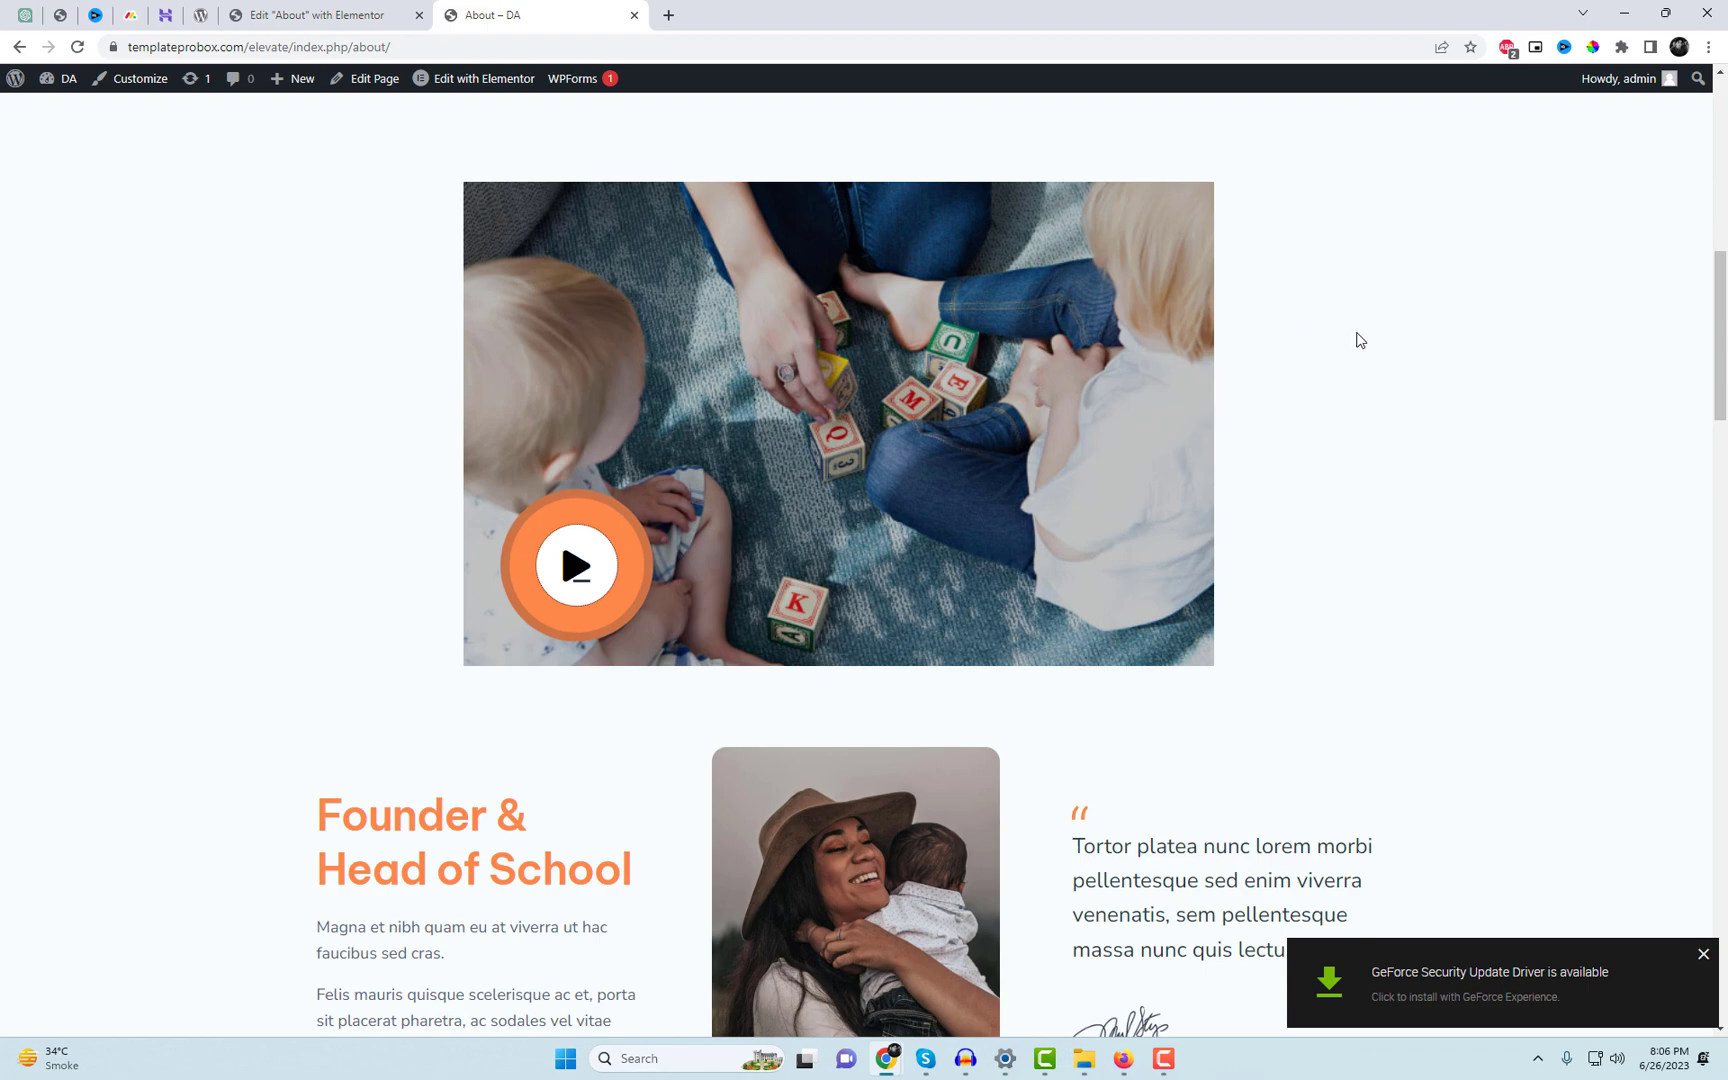
{"action": "left_click", "coordinate": [1703, 954]}
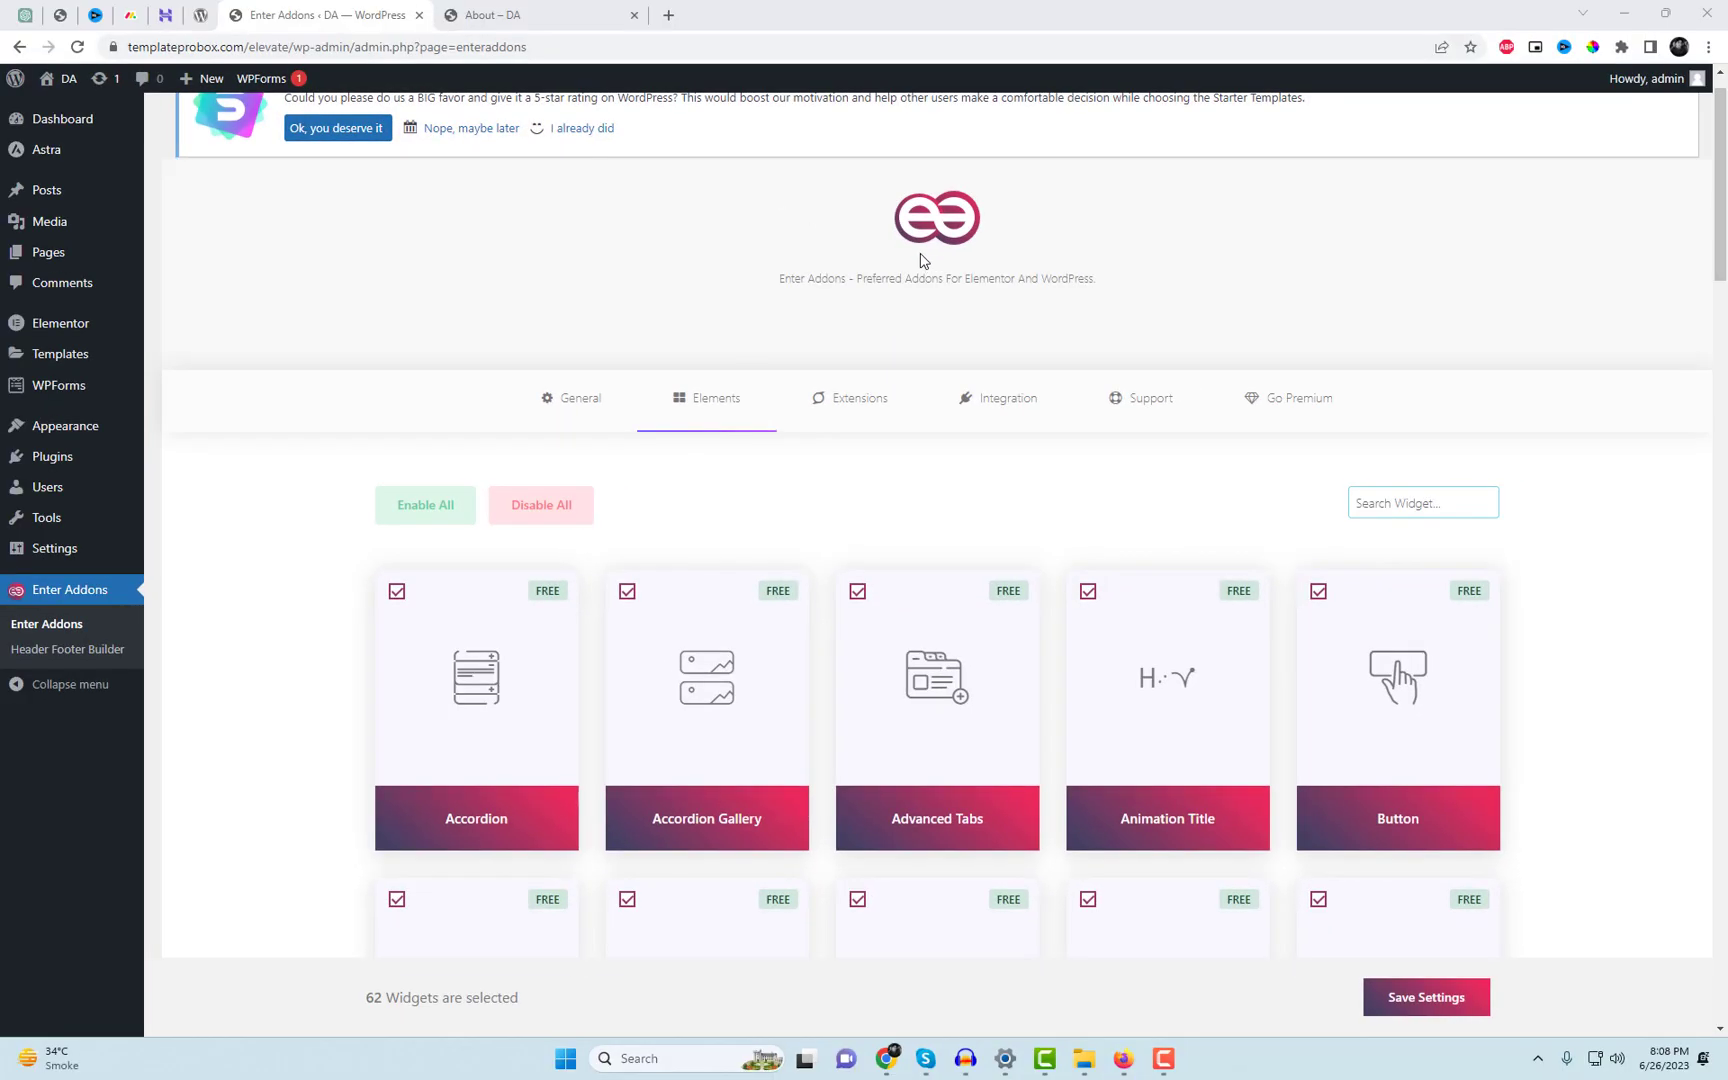
Look through the free widgets in the Enter Addons Elements list, from Accordion down to the pricing and photo widgets.
{"action": "middle_click", "coordinate": [921, 237]}
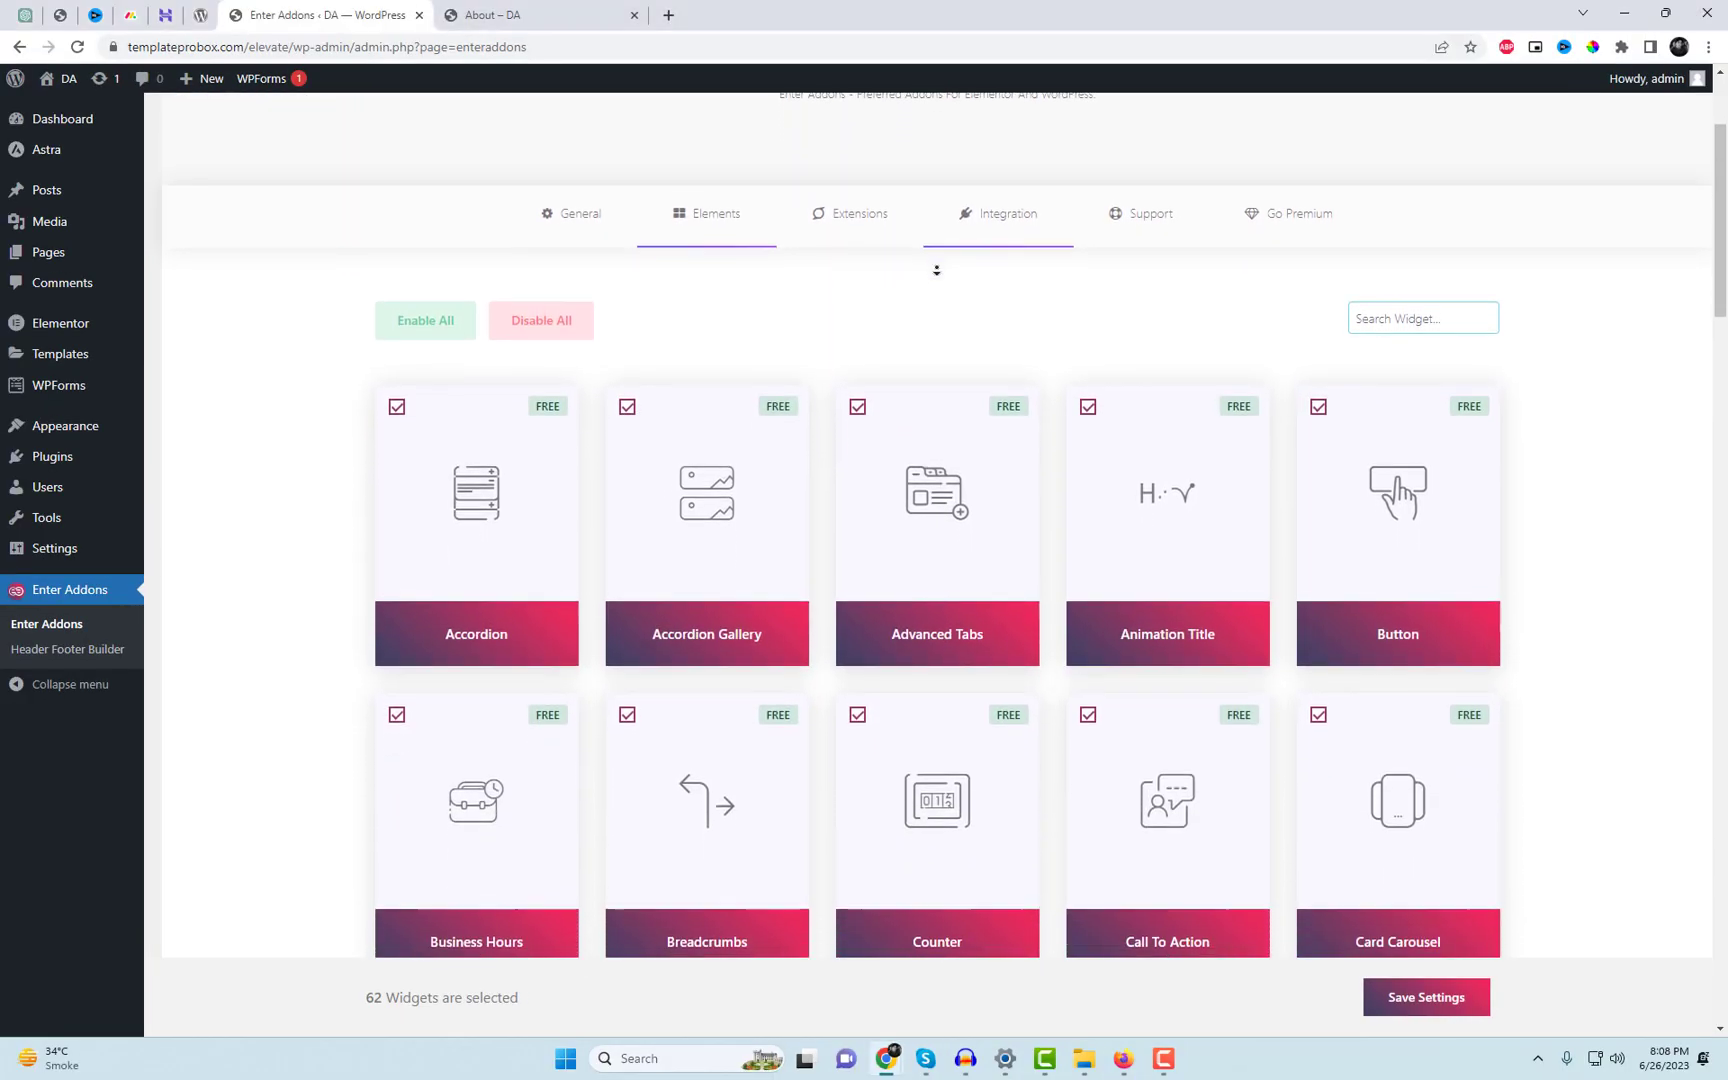
{"action": "scroll", "coordinate": [936, 270], "scroll_direction": "down", "scroll_amount": 1}
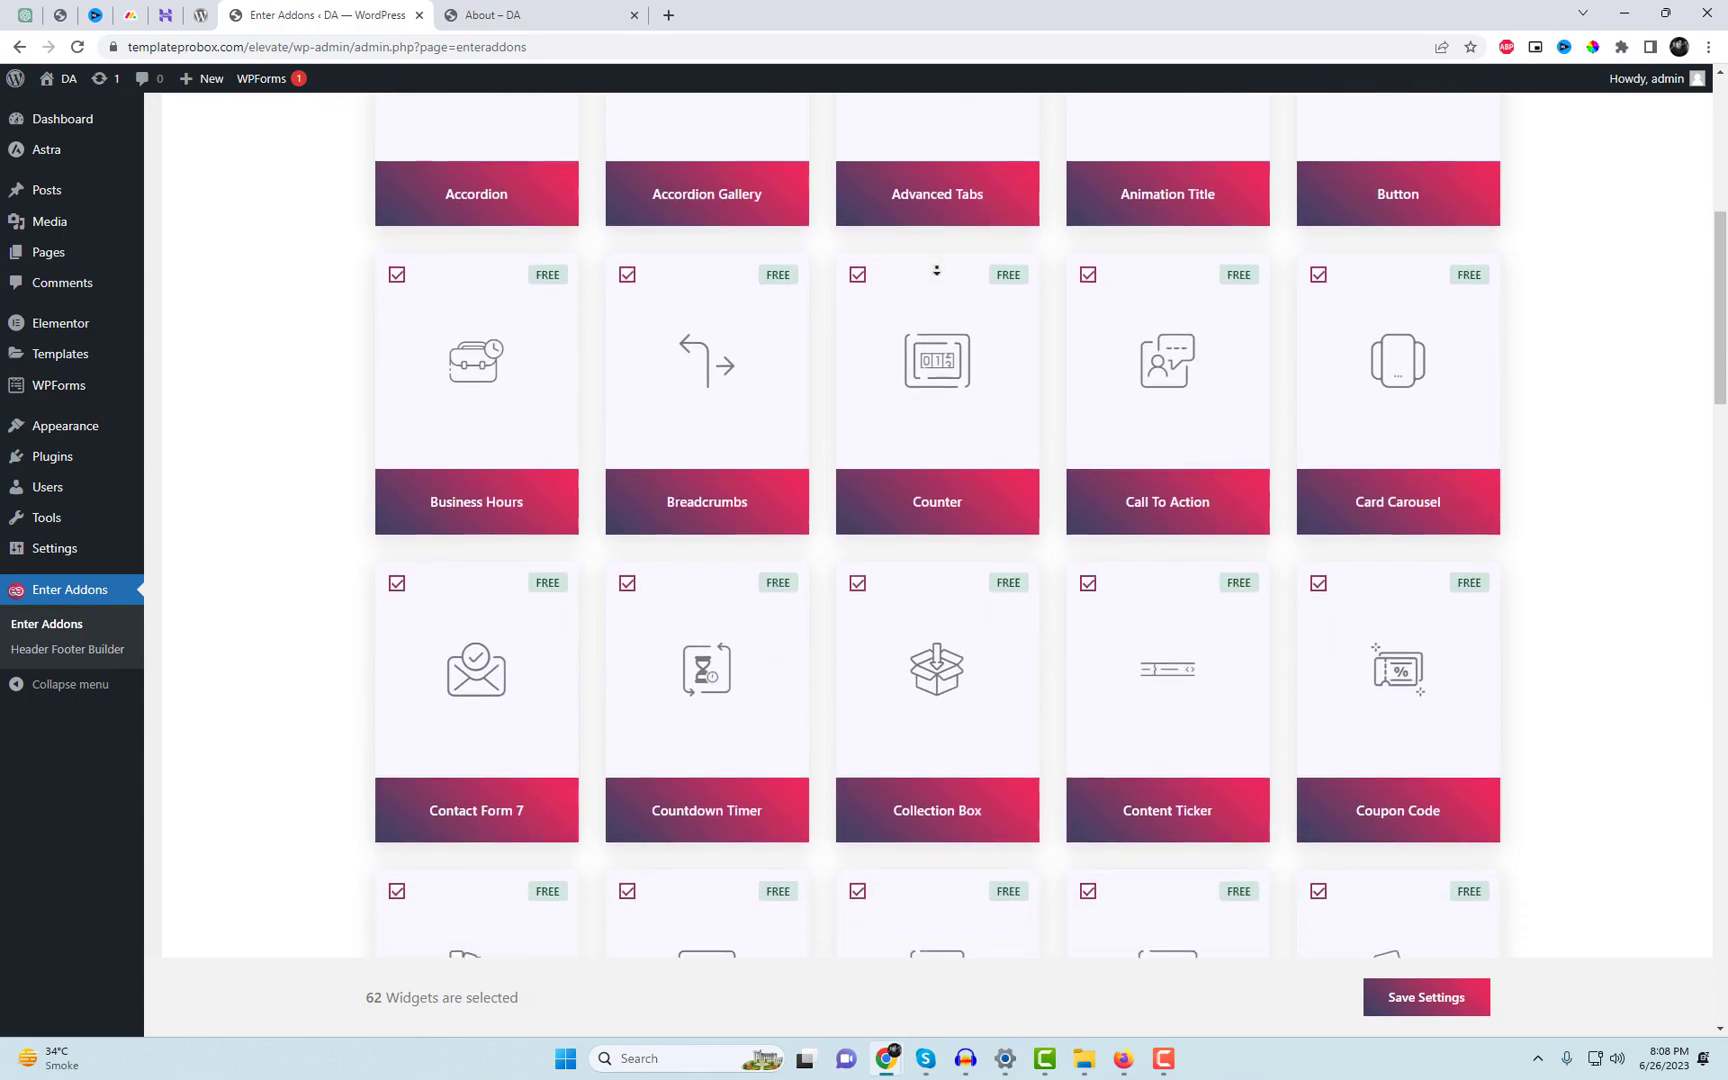
{"action": "scroll", "coordinate": [936, 270], "scroll_direction": "down", "scroll_amount": 1}
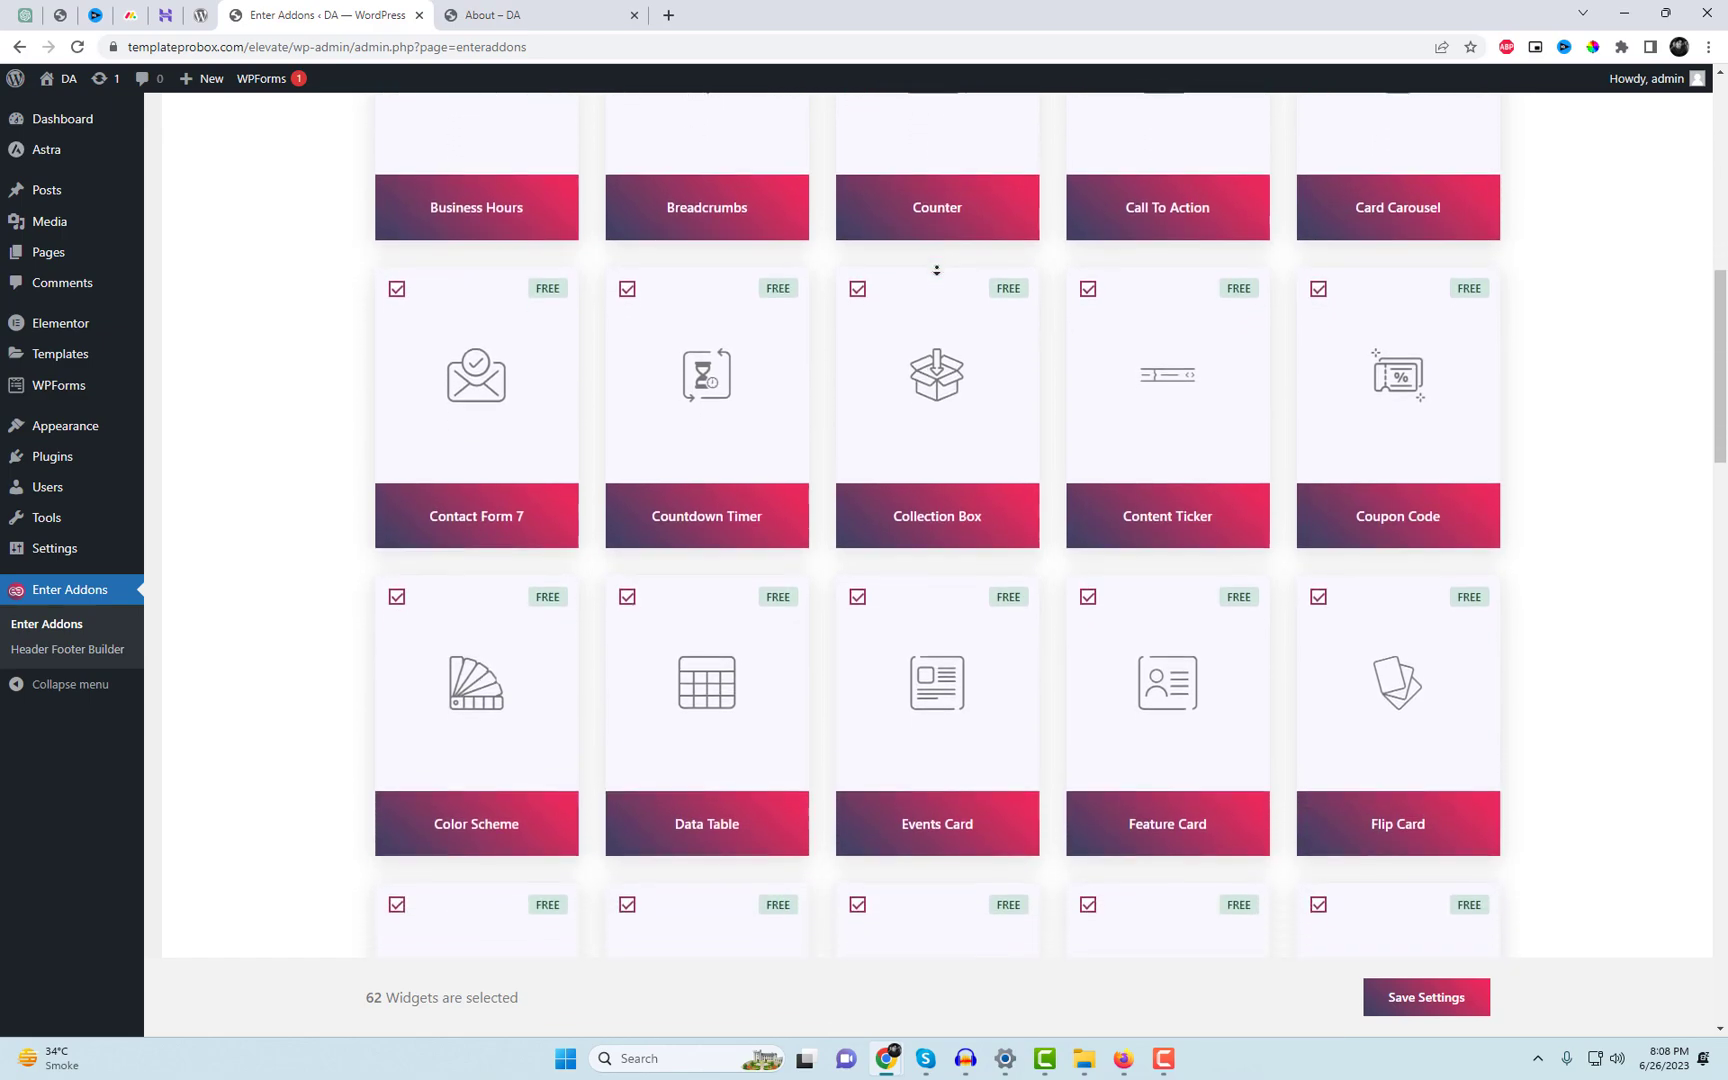
{"action": "scroll", "coordinate": [936, 270], "scroll_direction": "down", "scroll_amount": 1}
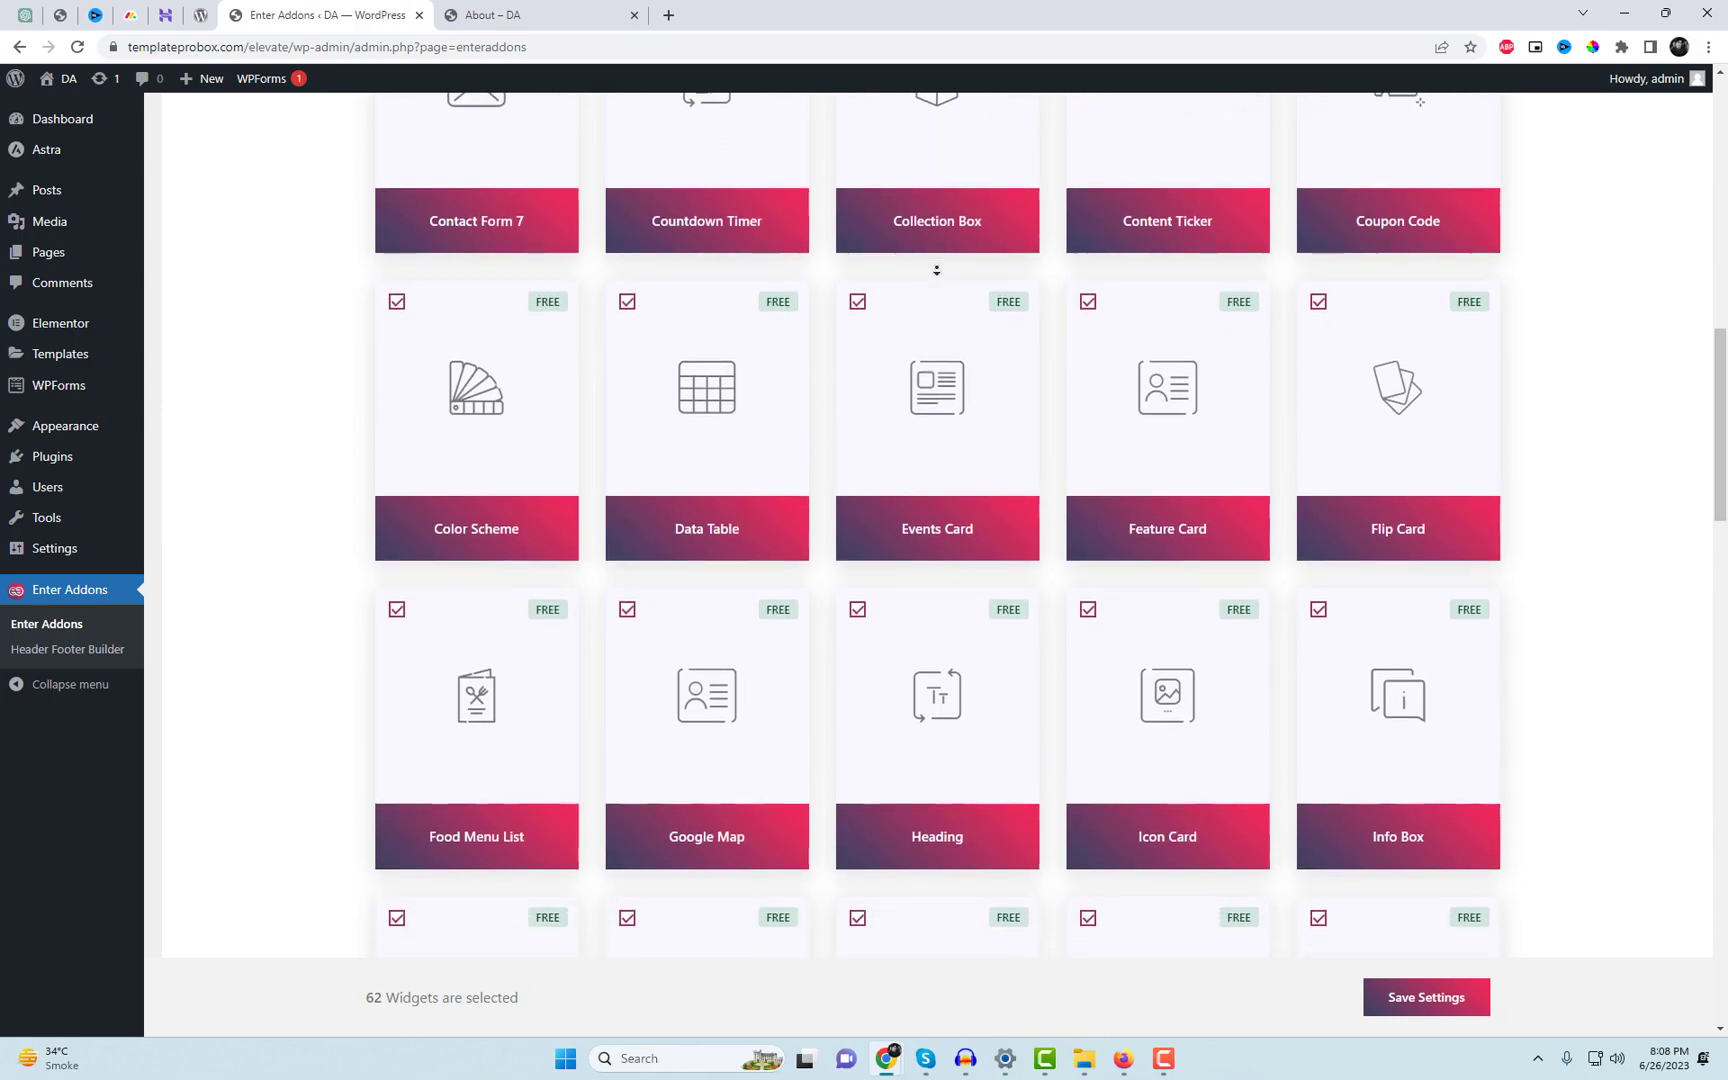
{"action": "scroll", "coordinate": [936, 270], "scroll_direction": "down", "scroll_amount": 1}
{"action": "scroll", "coordinate": [936, 270], "scroll_direction": "down", "scroll_amount": 1}
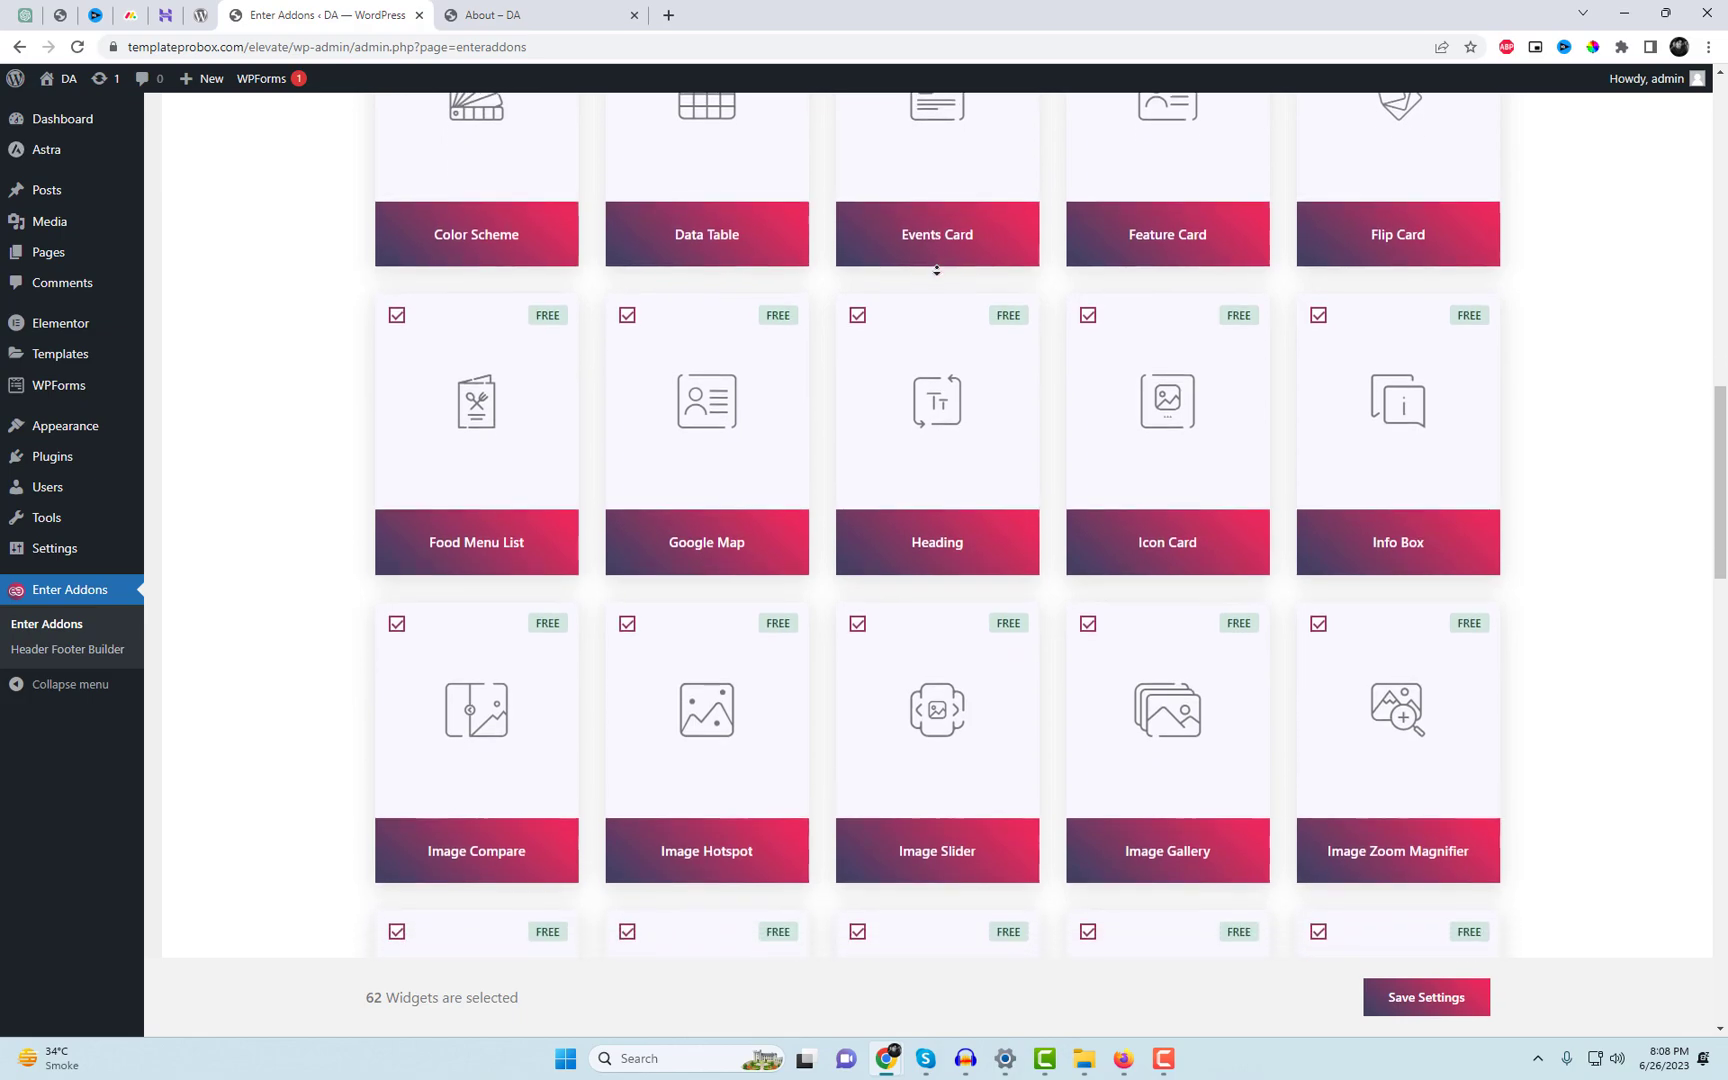
{"action": "scroll", "coordinate": [936, 270], "scroll_direction": "down", "scroll_amount": 1}
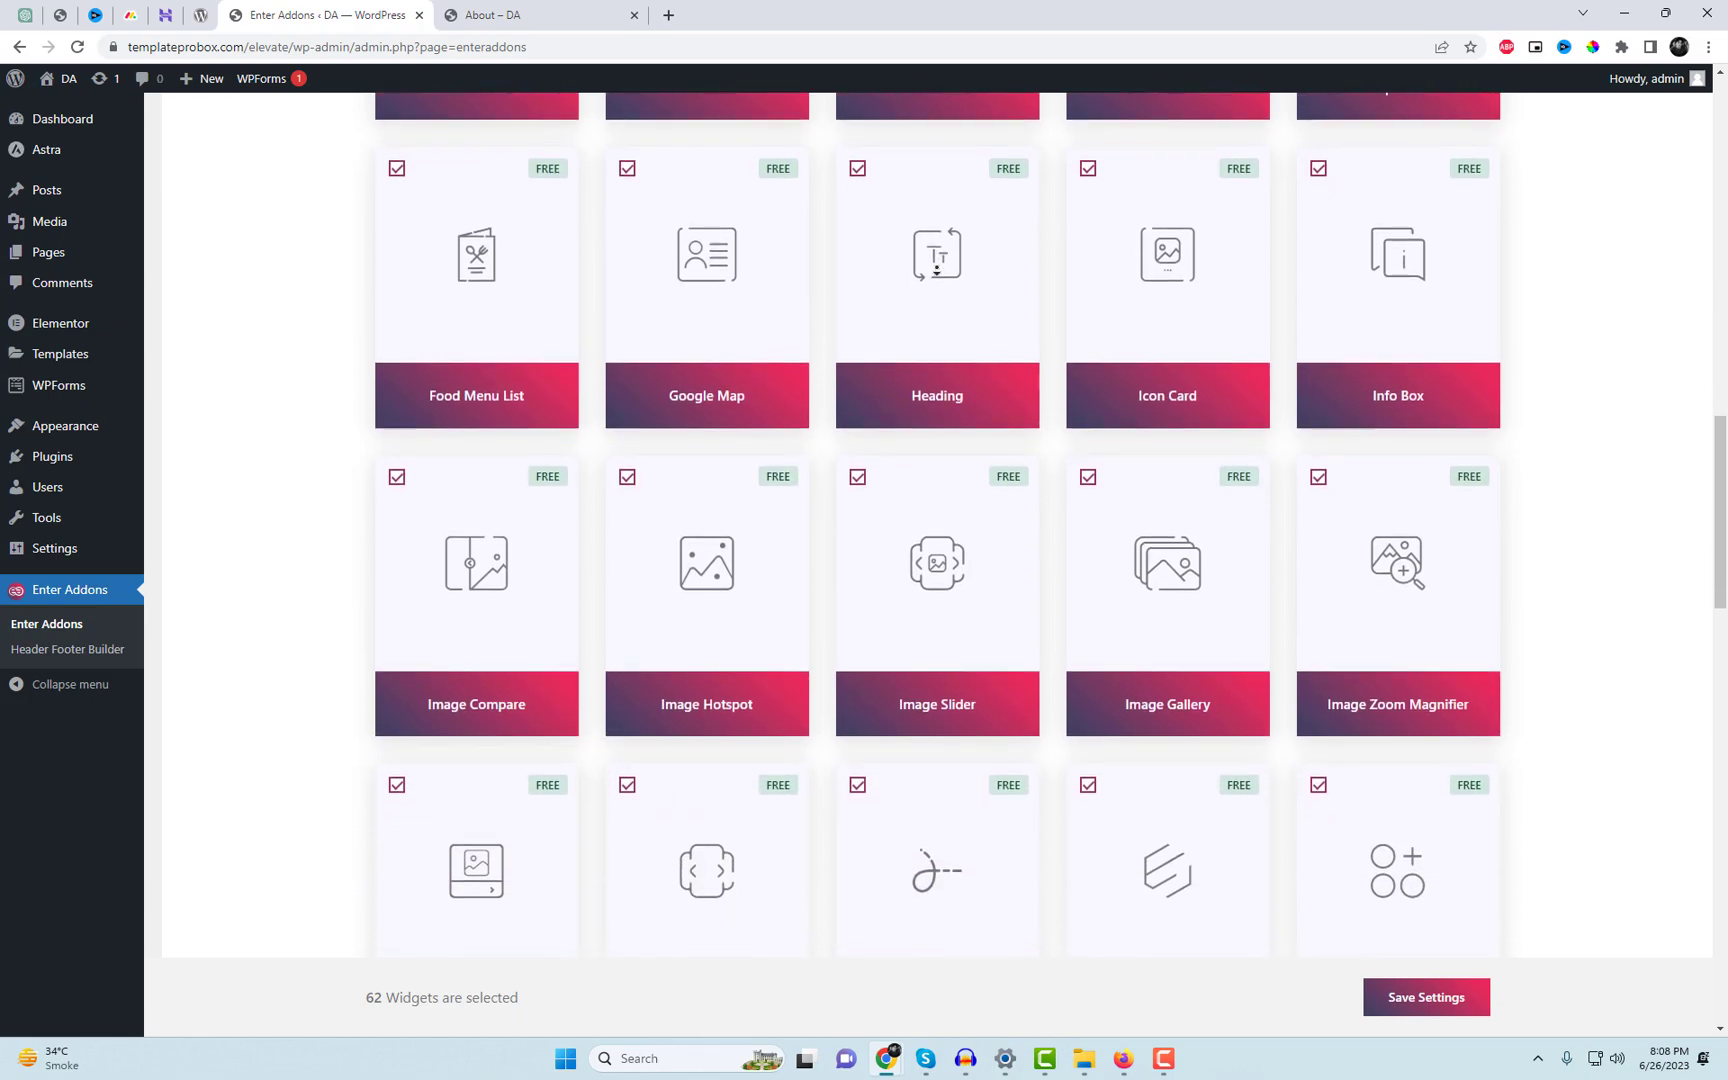
{"action": "scroll", "coordinate": [936, 270], "scroll_direction": "down", "scroll_amount": 4}
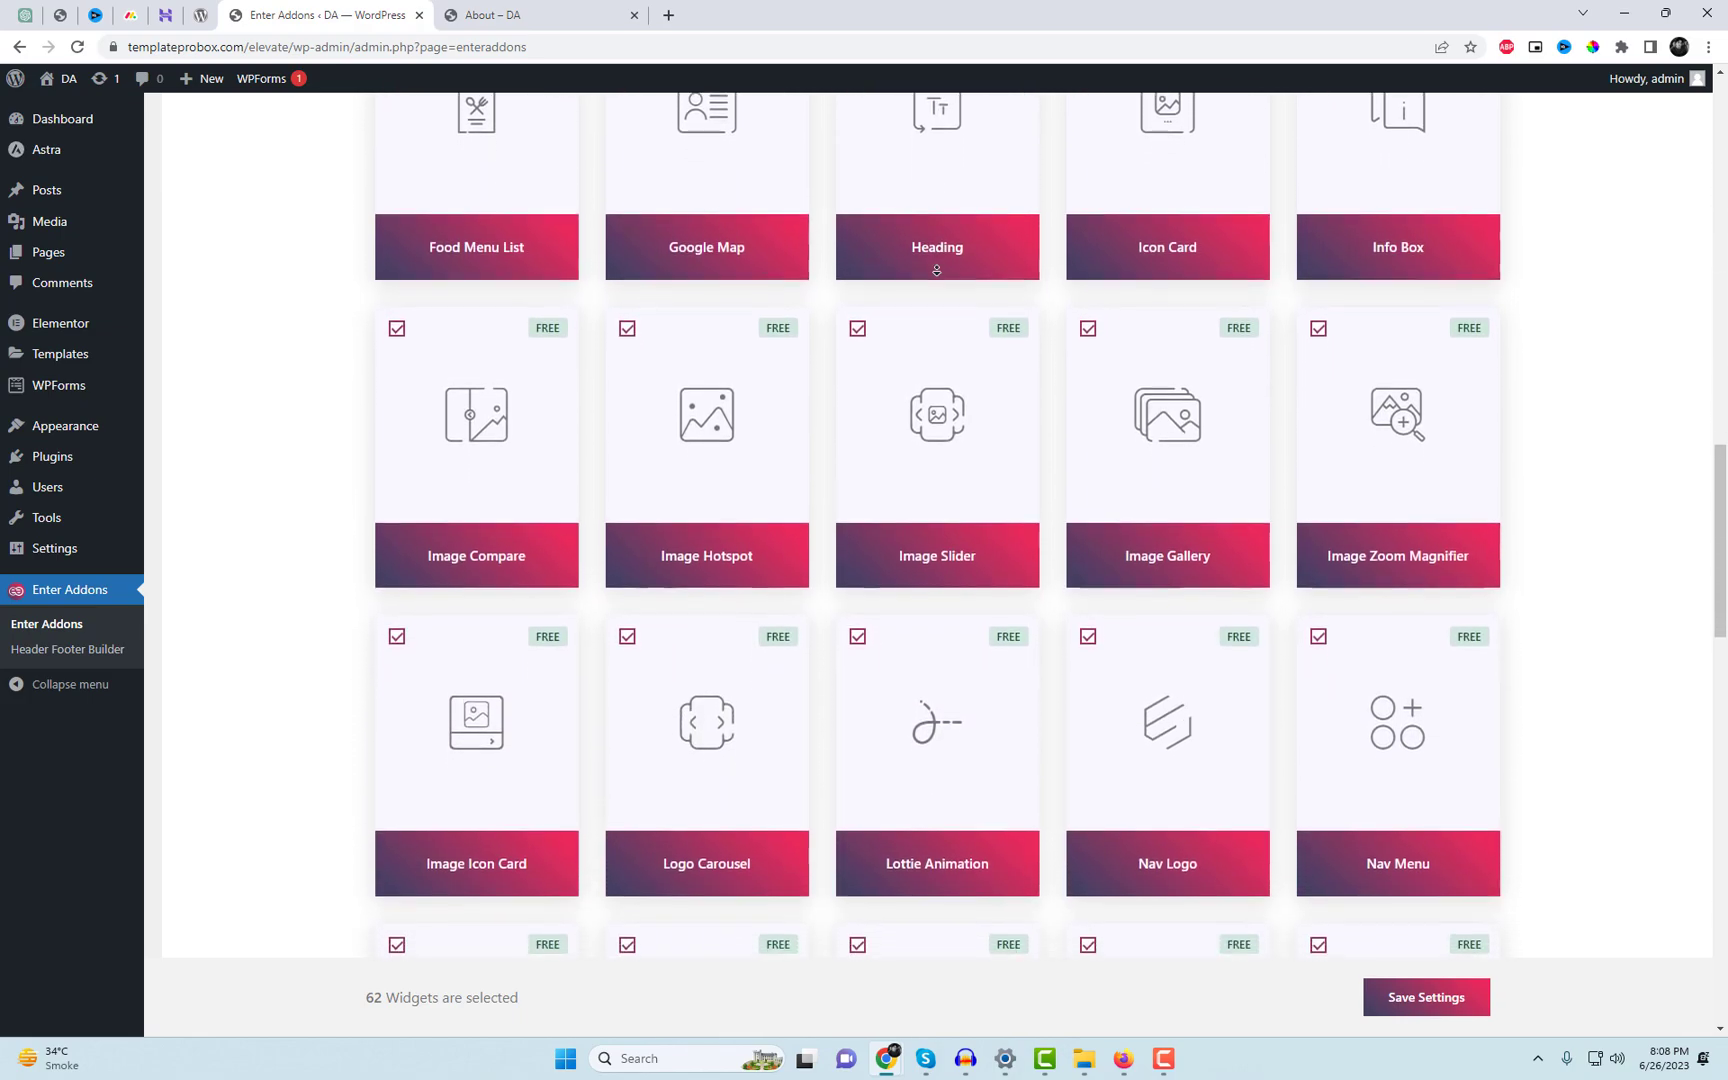
{"action": "scroll", "coordinate": [936, 270], "scroll_direction": "down", "scroll_amount": 4}
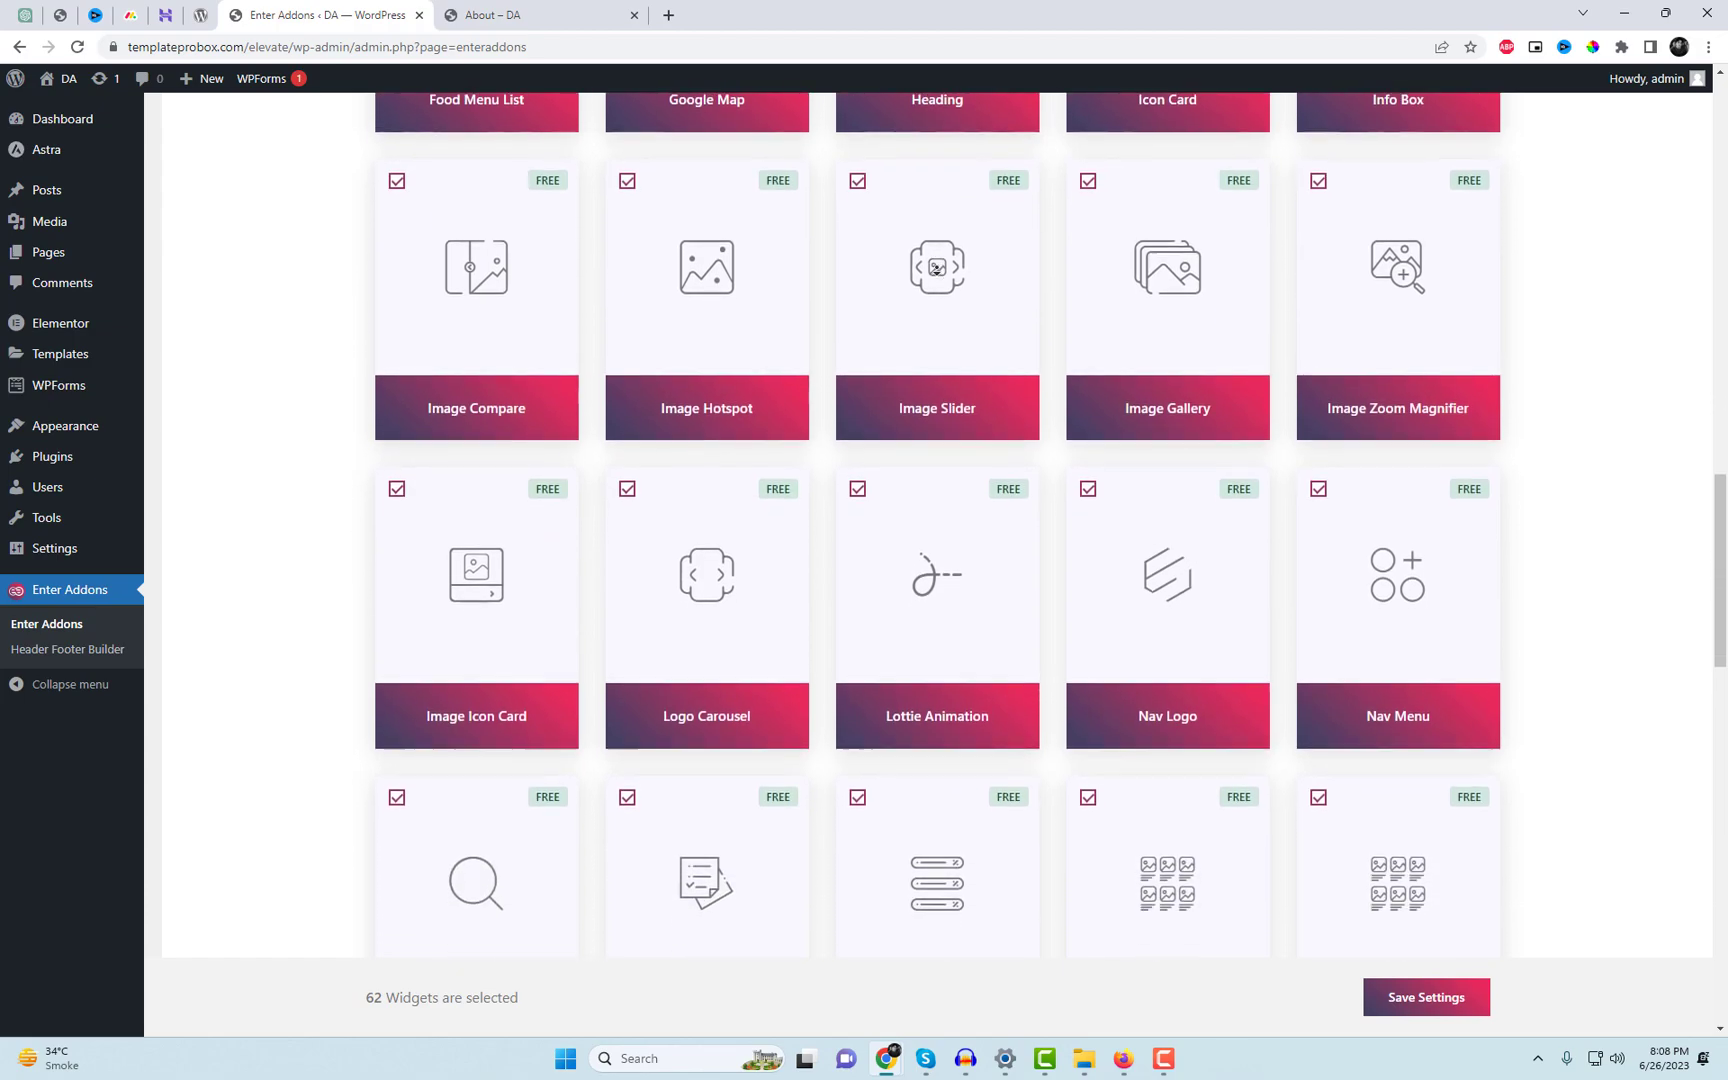
{"action": "scroll", "coordinate": [936, 270], "scroll_direction": "down", "scroll_amount": 4}
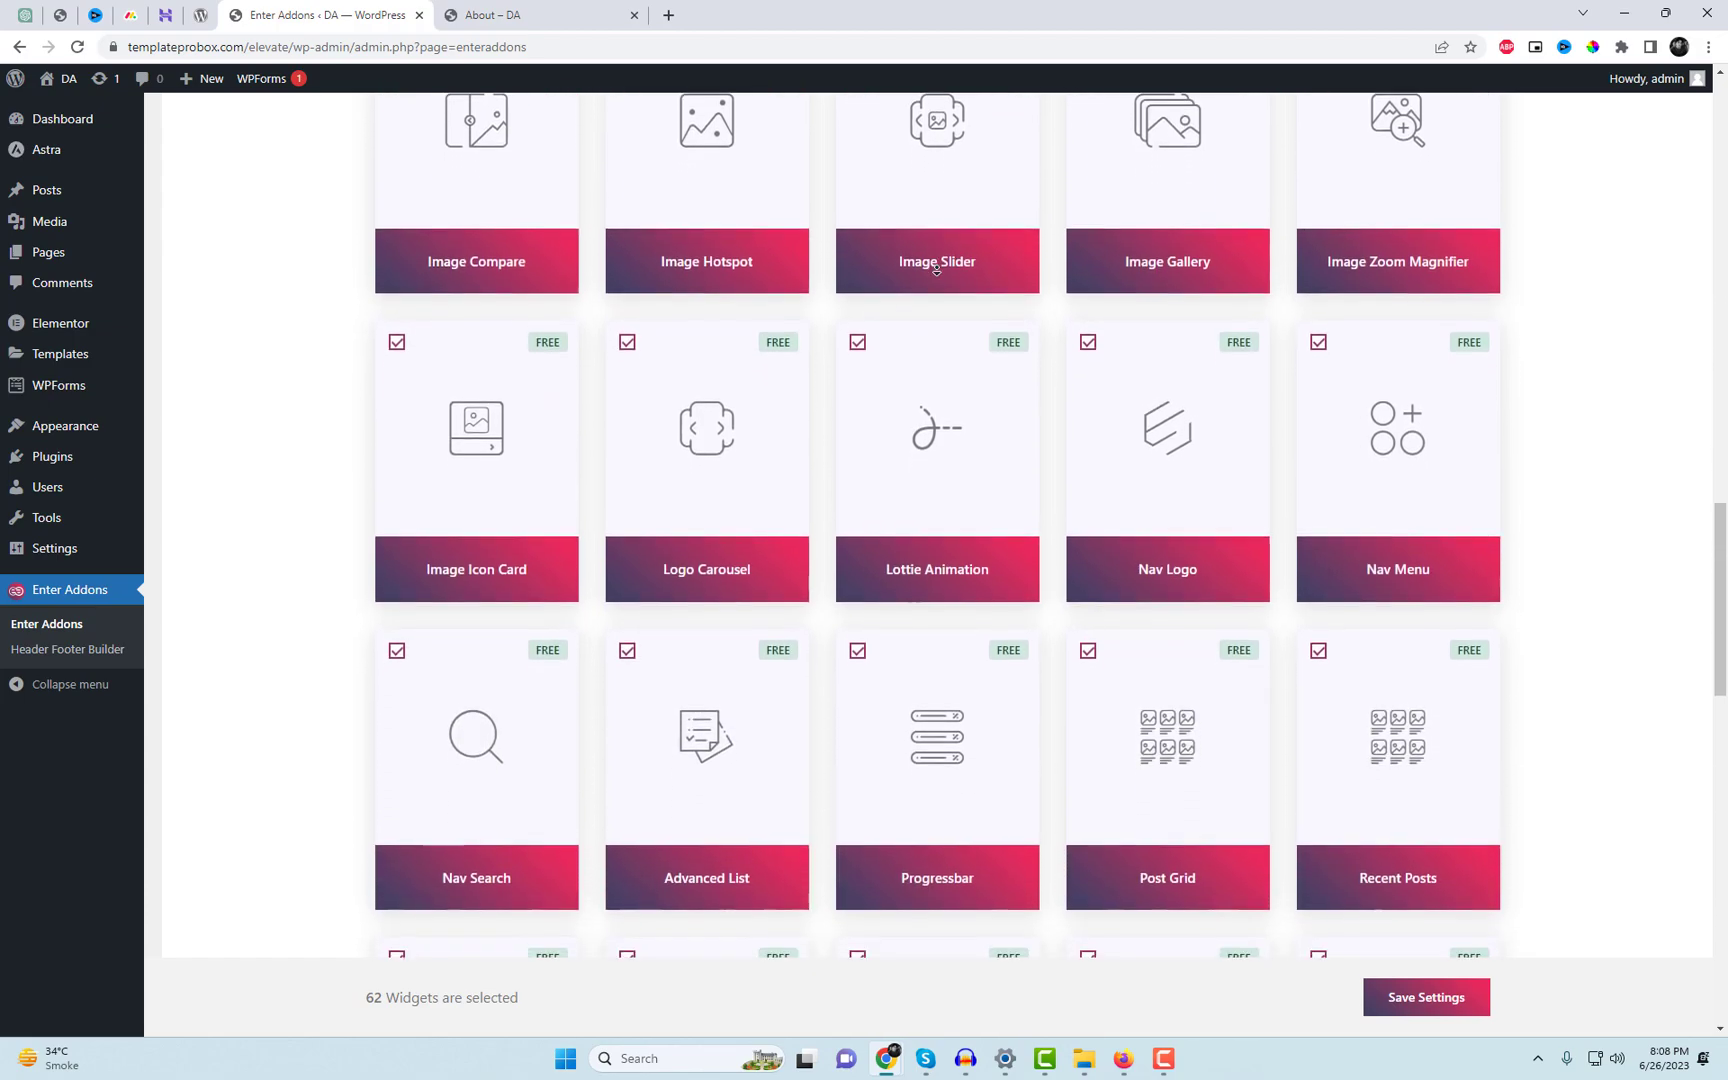
{"action": "scroll", "coordinate": [936, 270], "scroll_direction": "down", "scroll_amount": 4}
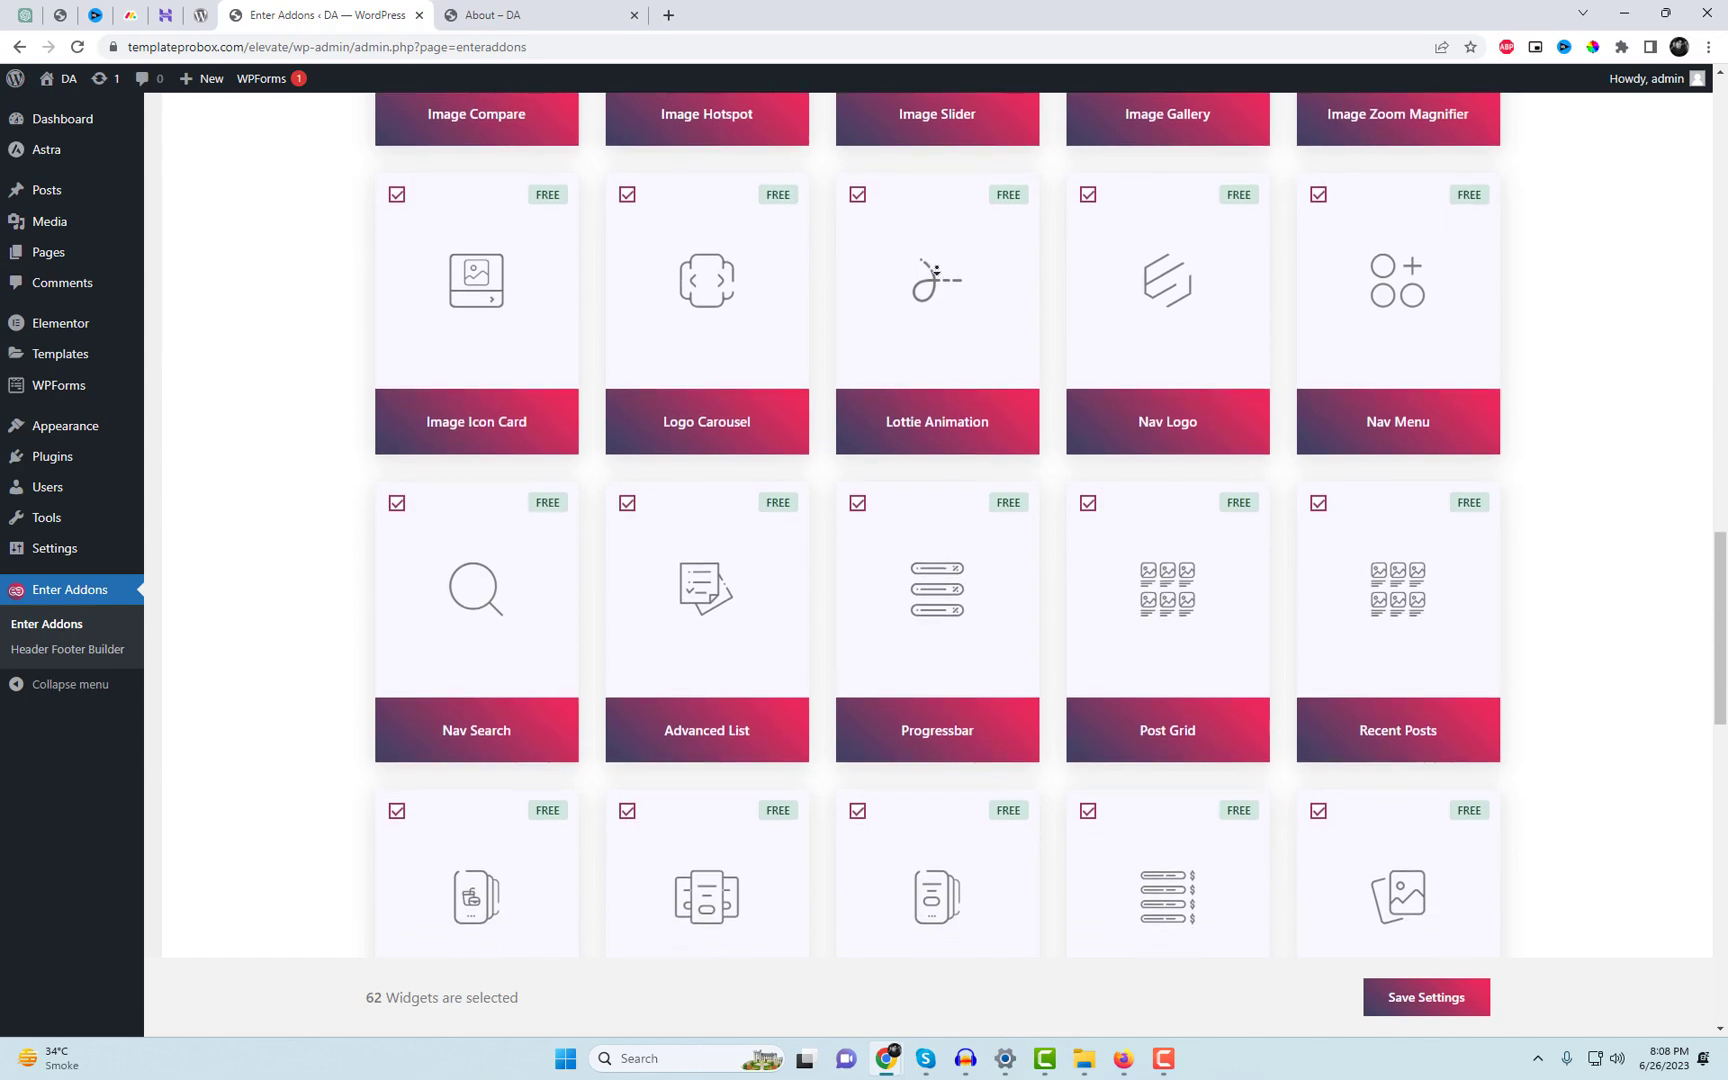
{"action": "scroll", "coordinate": [936, 270], "scroll_direction": "down", "scroll_amount": 4}
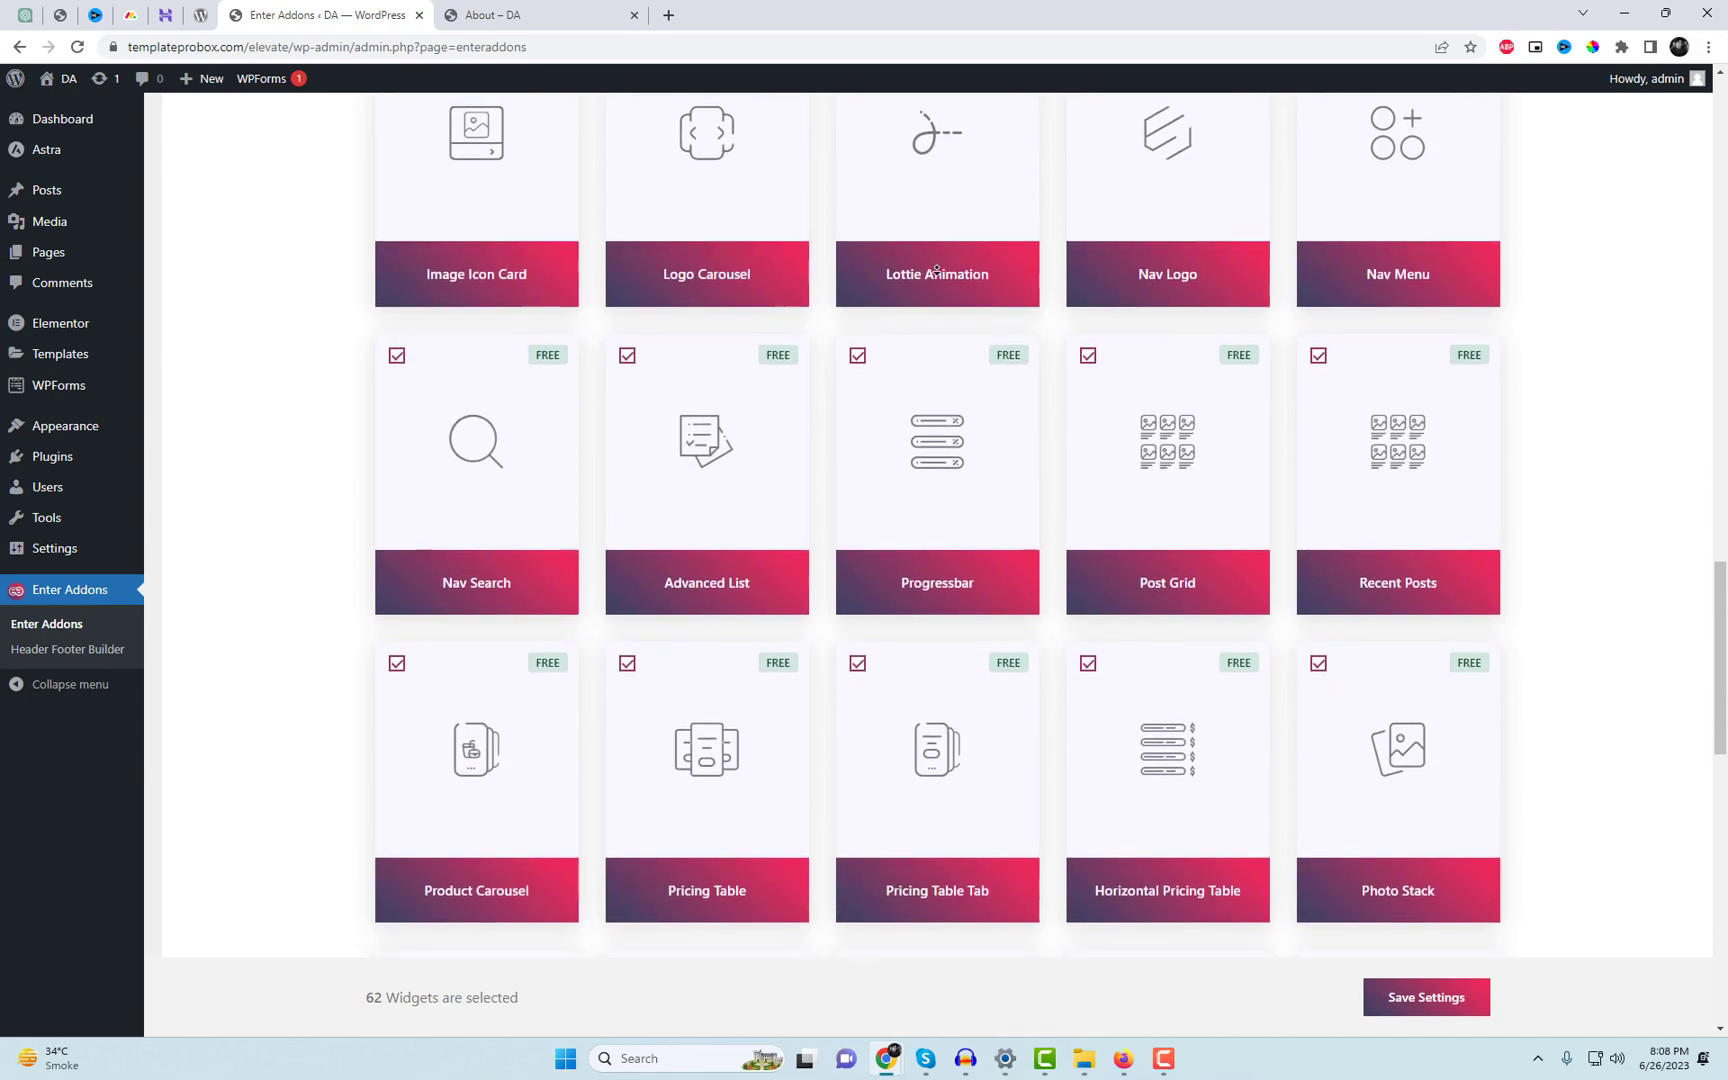
{"action": "scroll", "coordinate": [936, 270], "scroll_direction": "down", "scroll_amount": 3}
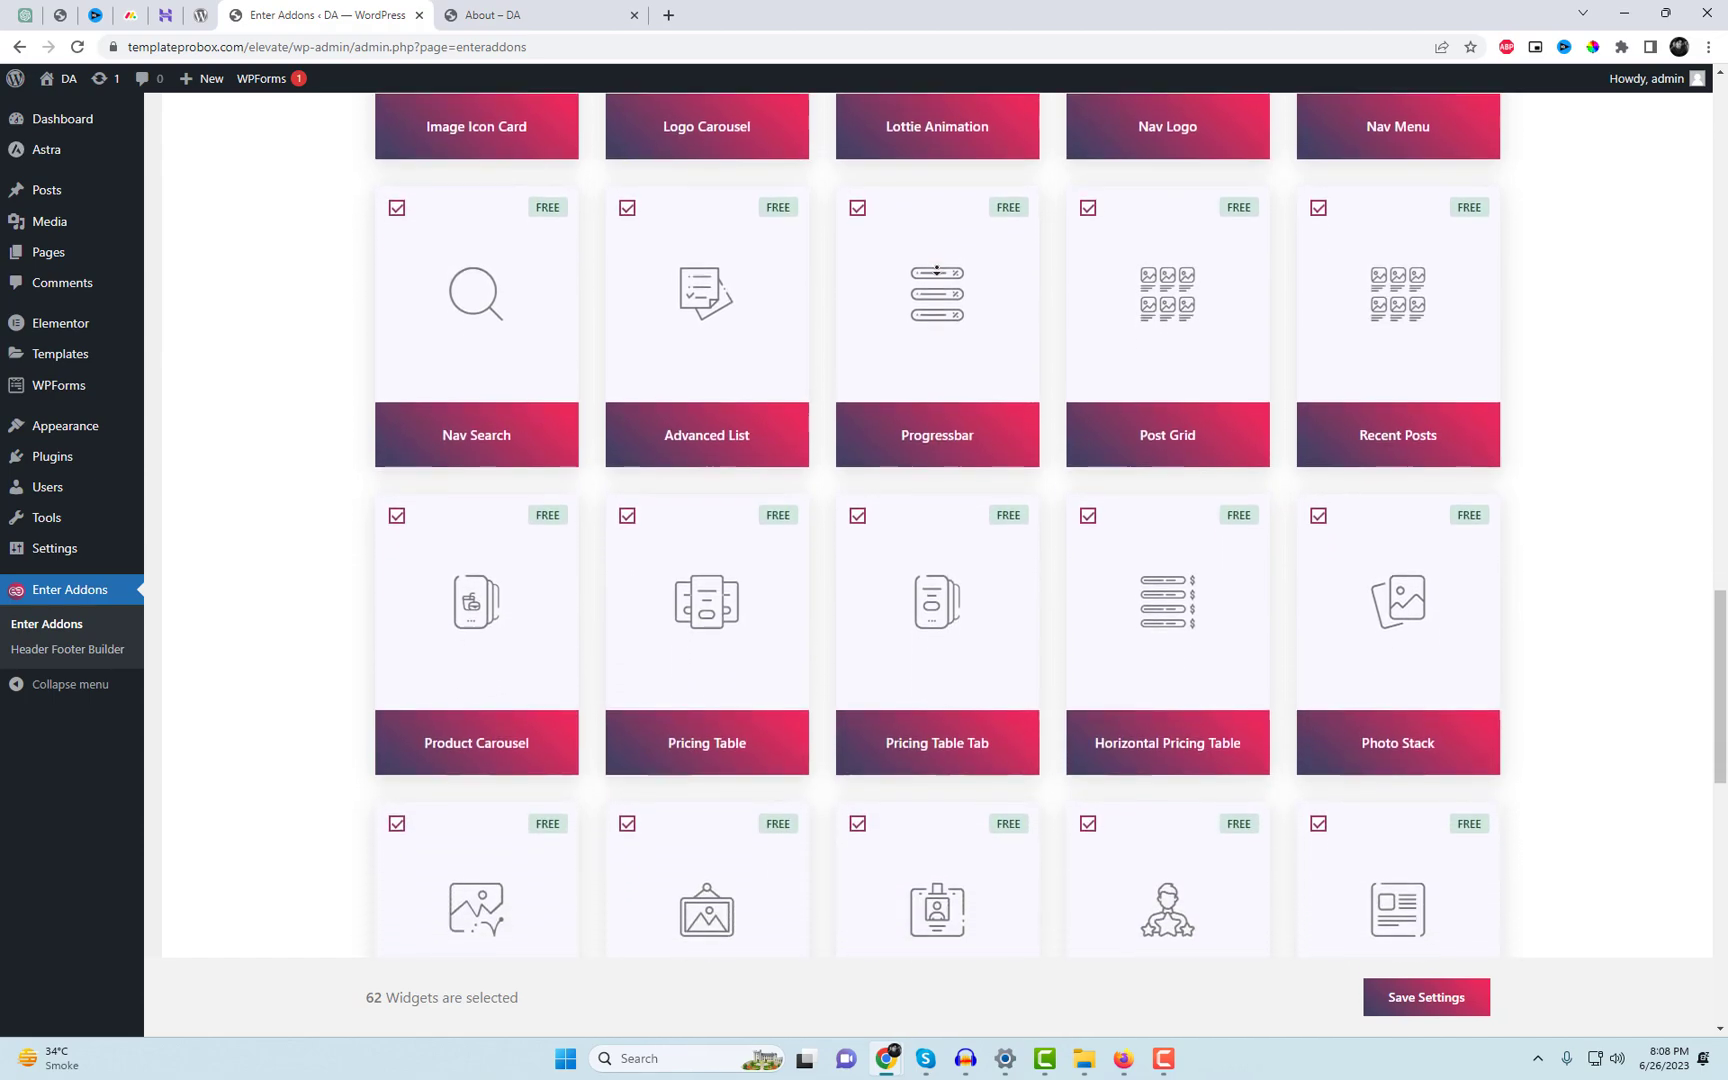